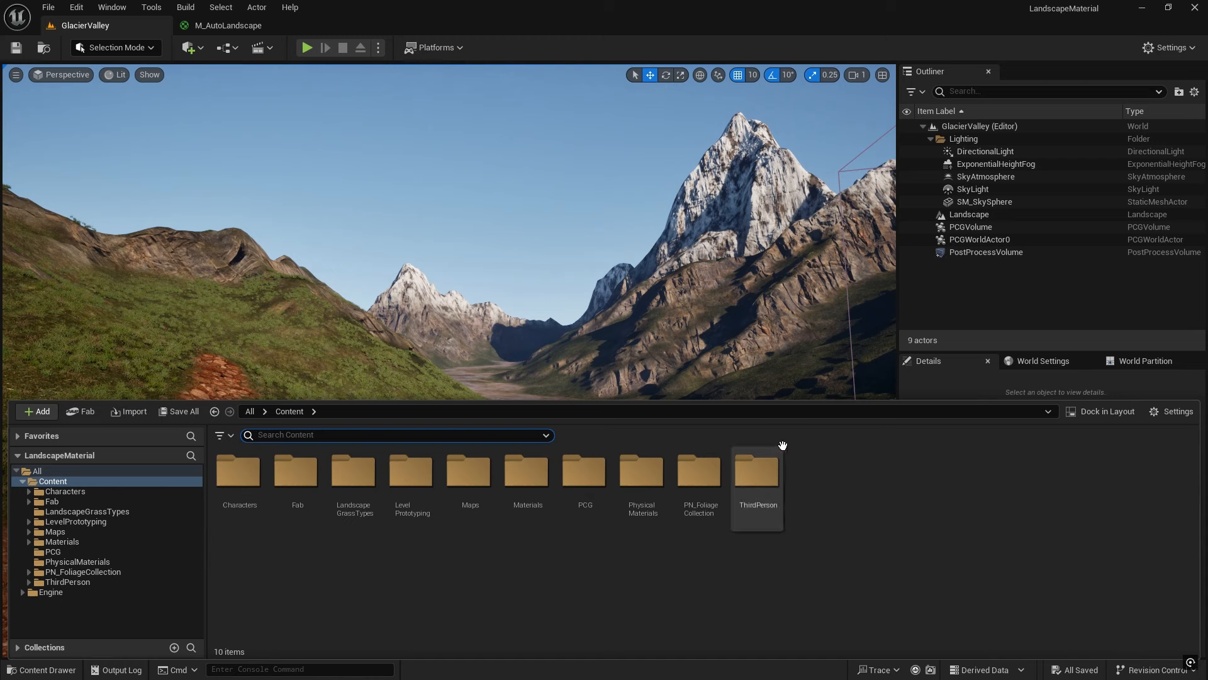
Create a new folder named RVT in the Content directory and open it
right_click(831, 481)
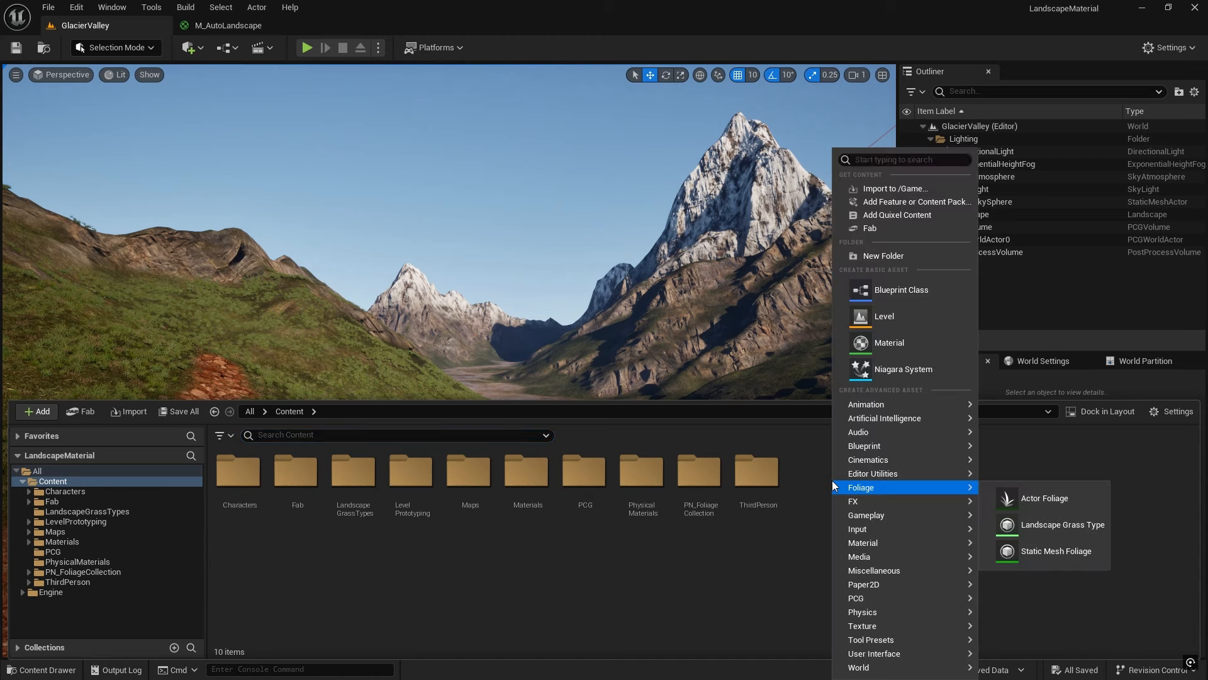
left_click(889, 257)
type("RVT")
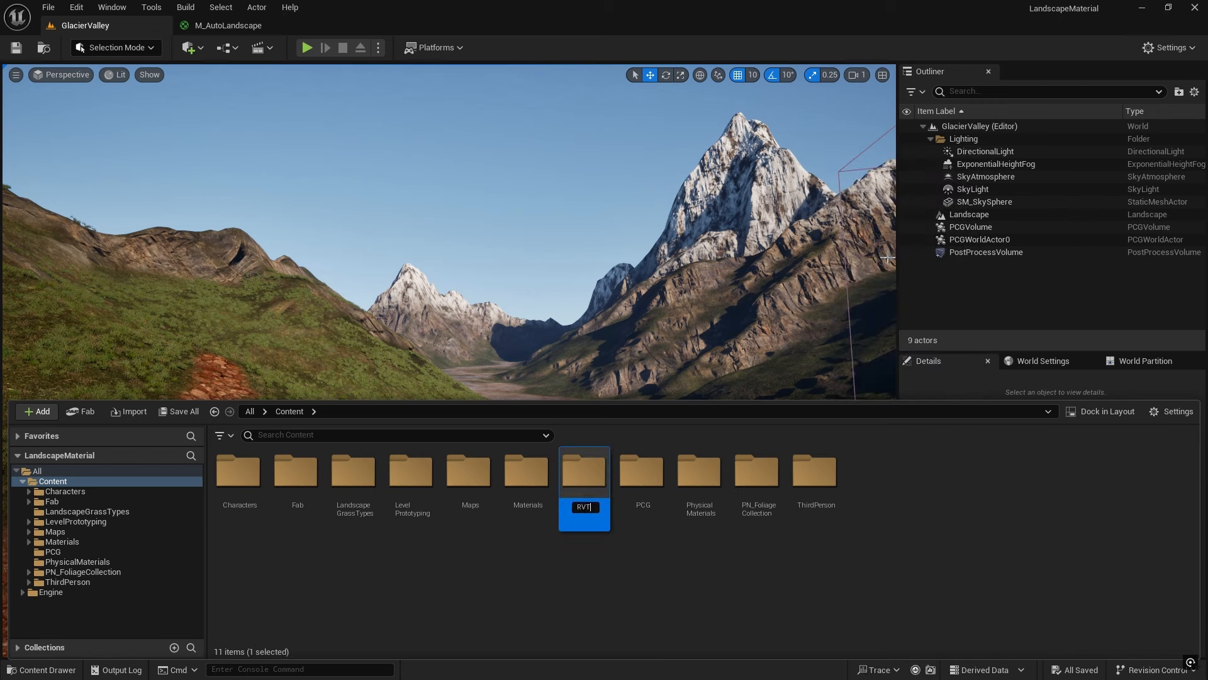
key("Return")
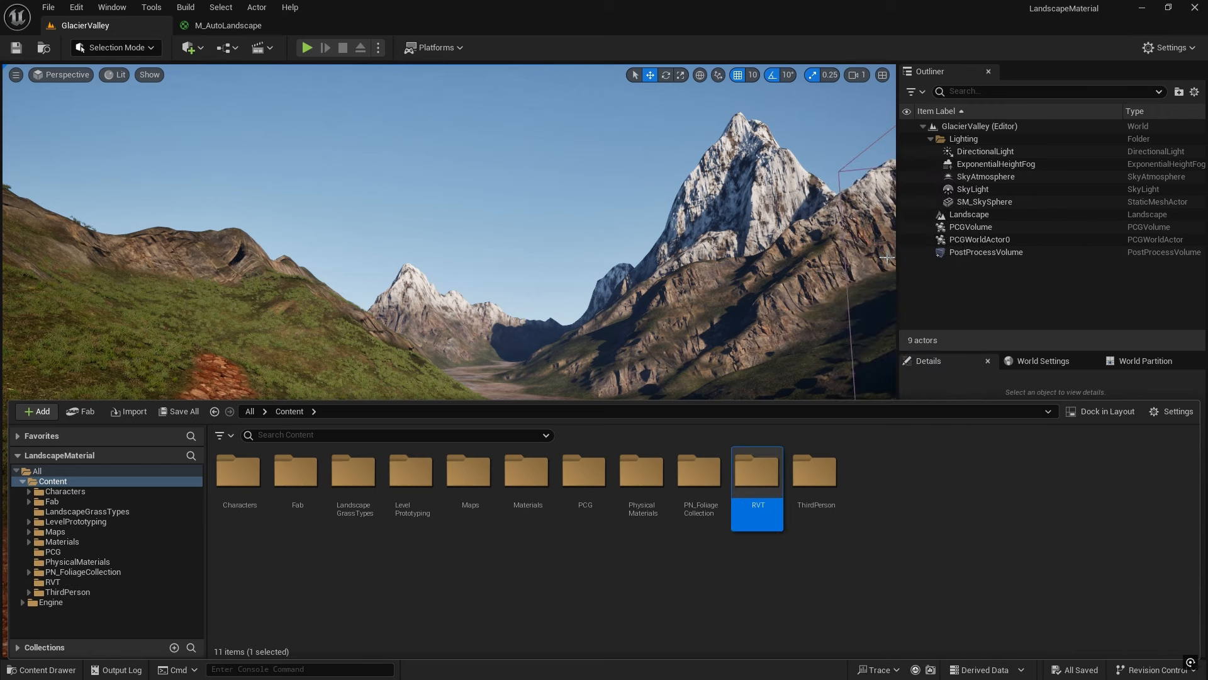
double_click(754, 472)
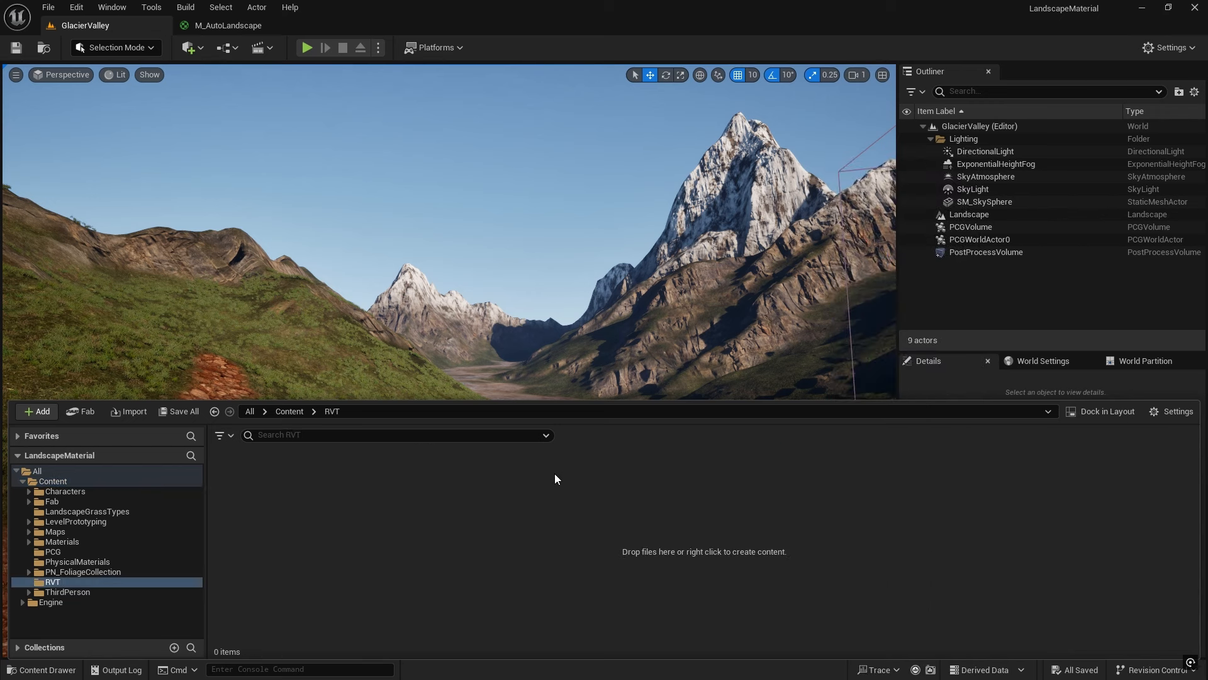
Create a Runtime Virtual Texture asset named RVT_Color in the RVT folder
right_click(290, 493)
mouse_move(320, 470)
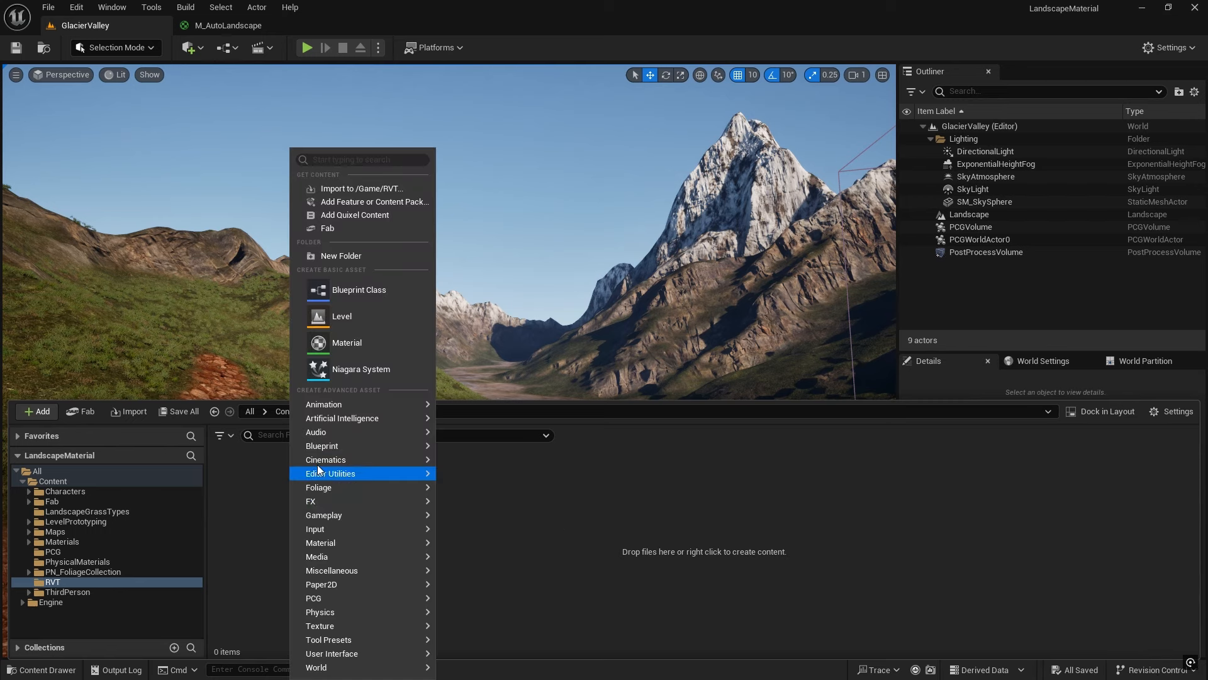
mouse_move(353, 628)
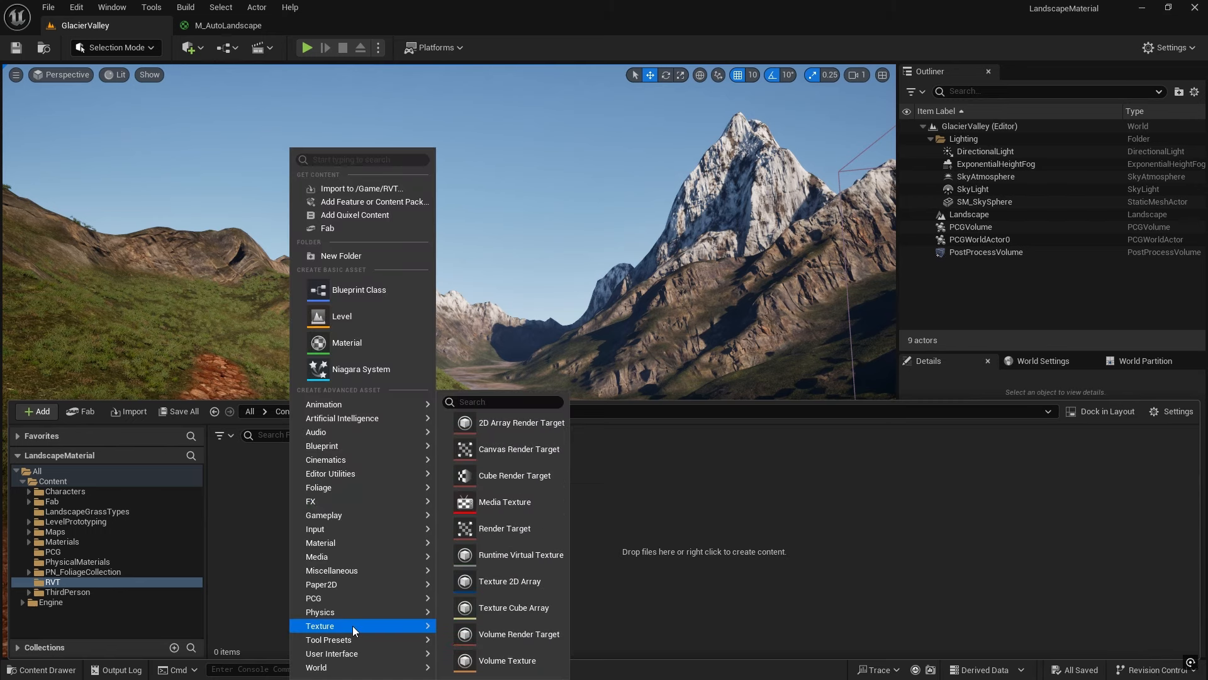
left_click(511, 554)
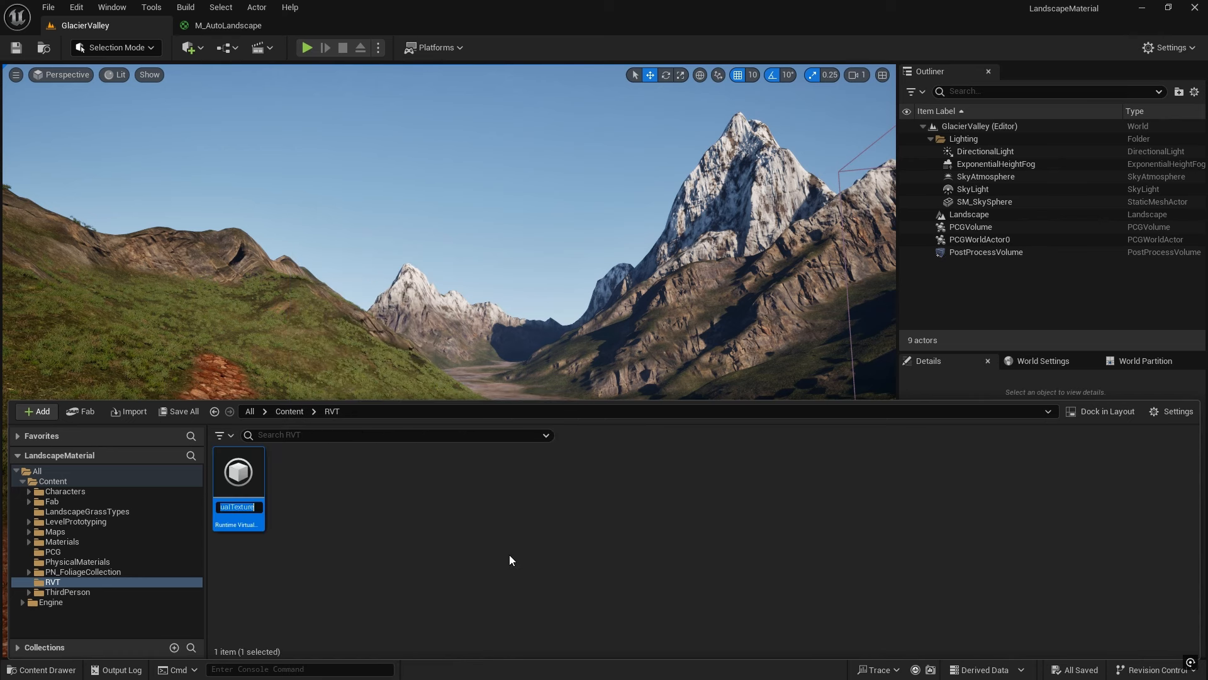
type("RVT_Color")
key("Return")
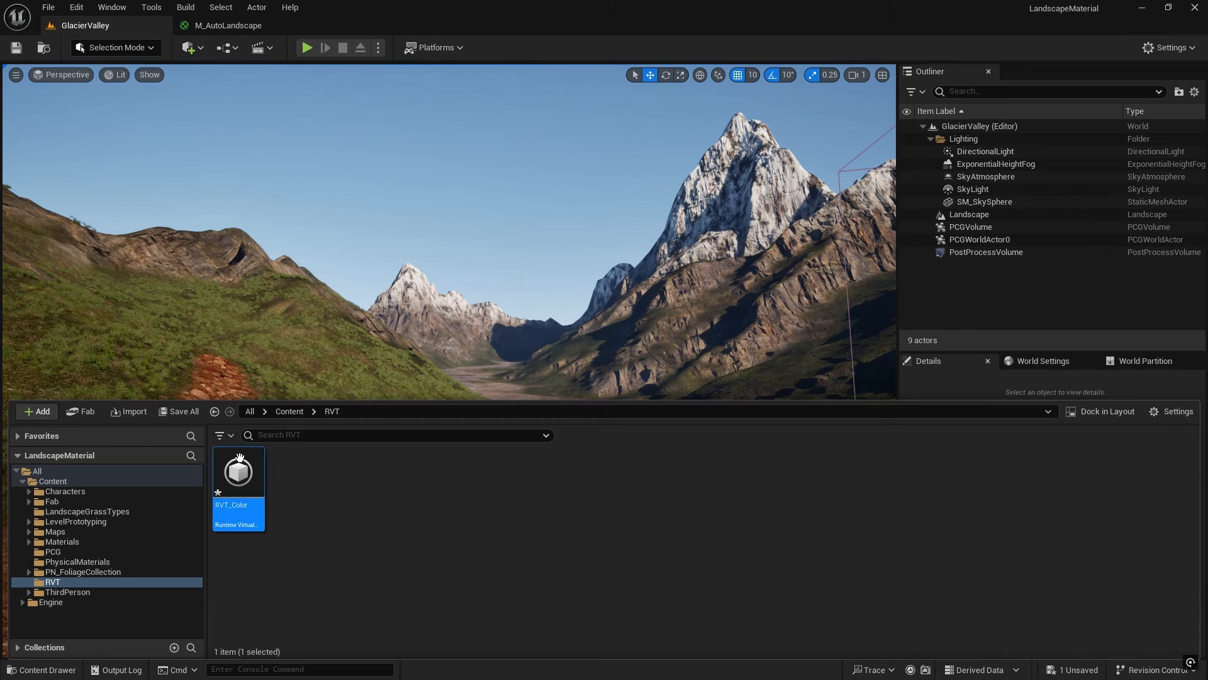
Open RVT_Color for editing and set the size of the virtual texture in tiles to 10
double_click(248, 475)
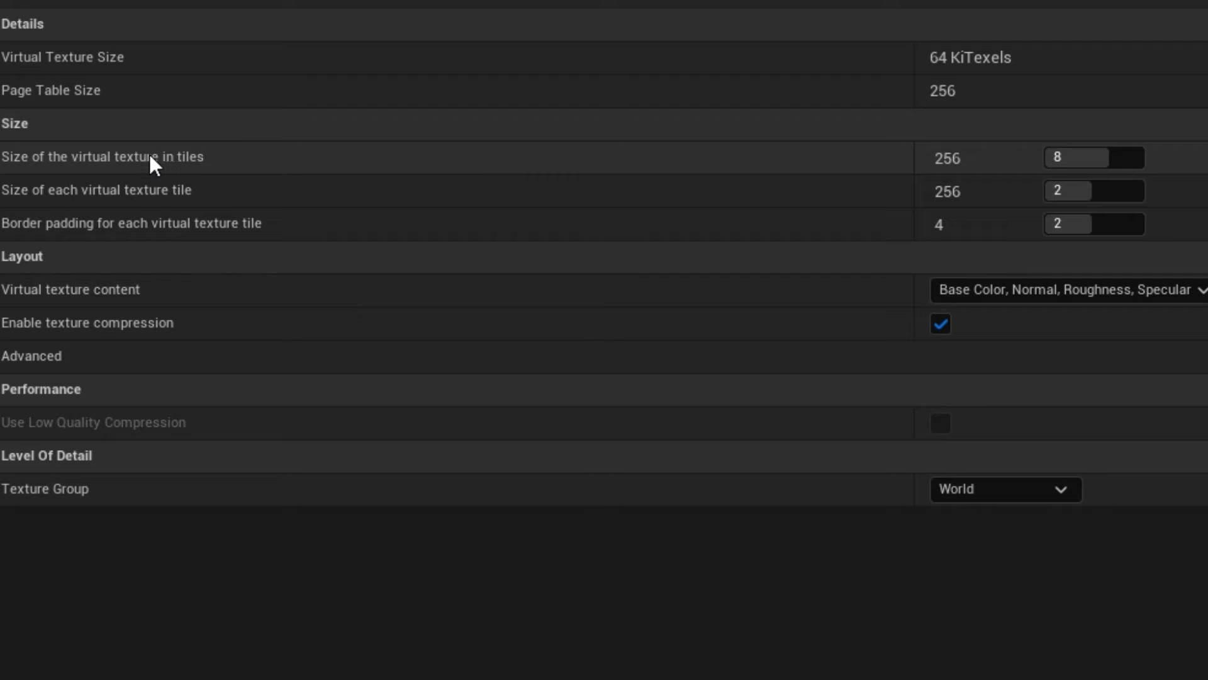
mouse_move(106, 180)
mouse_move(1134, 150)
left_click(1082, 158)
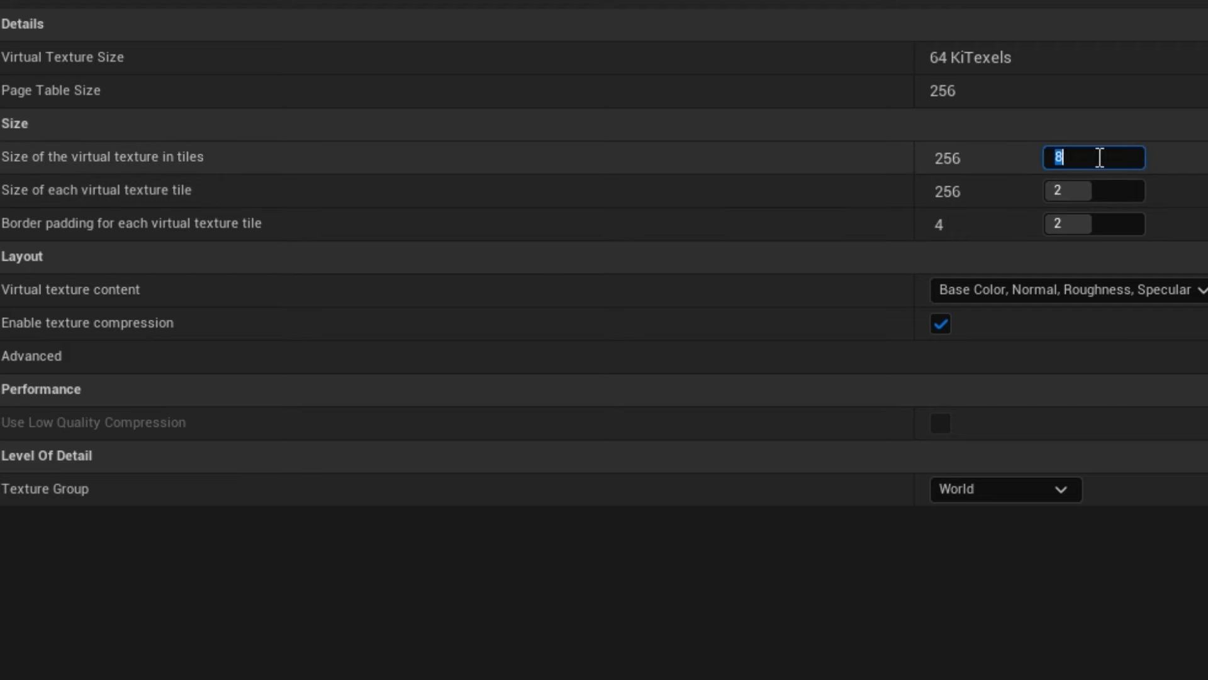
key("Return")
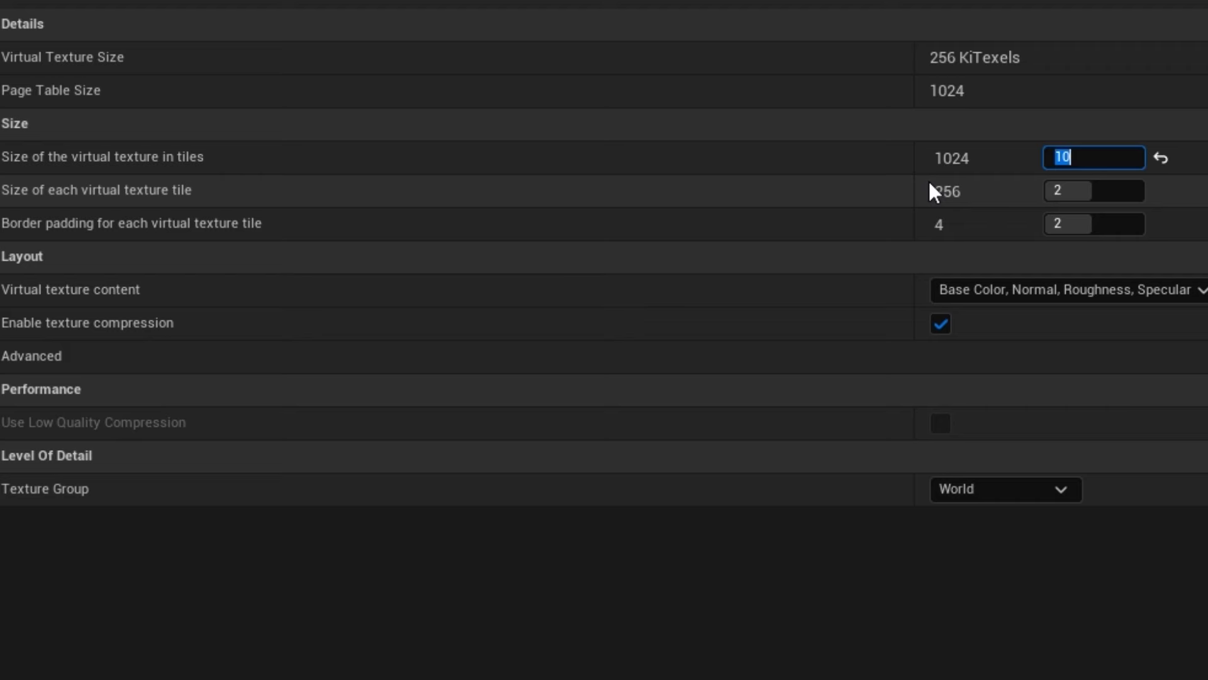
key("Return")
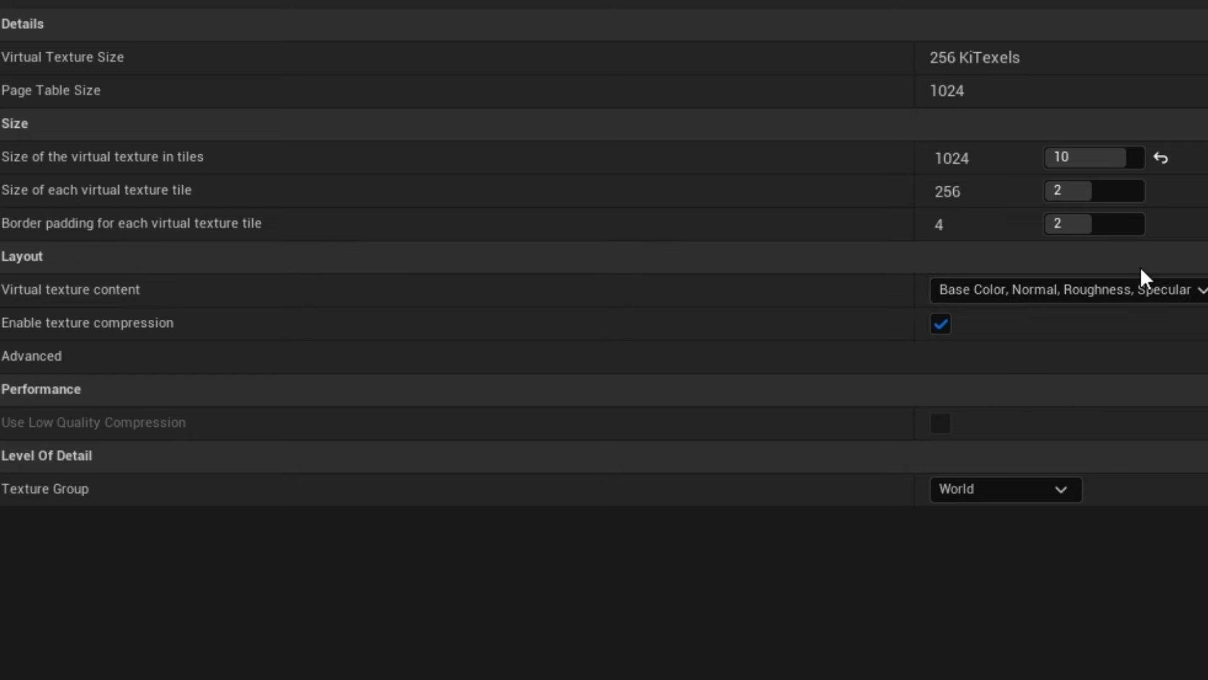
Choose Base Color, Normal, Roughness, Specular as RVT_Color's virtual texture content and close the asset
left_click(1204, 294)
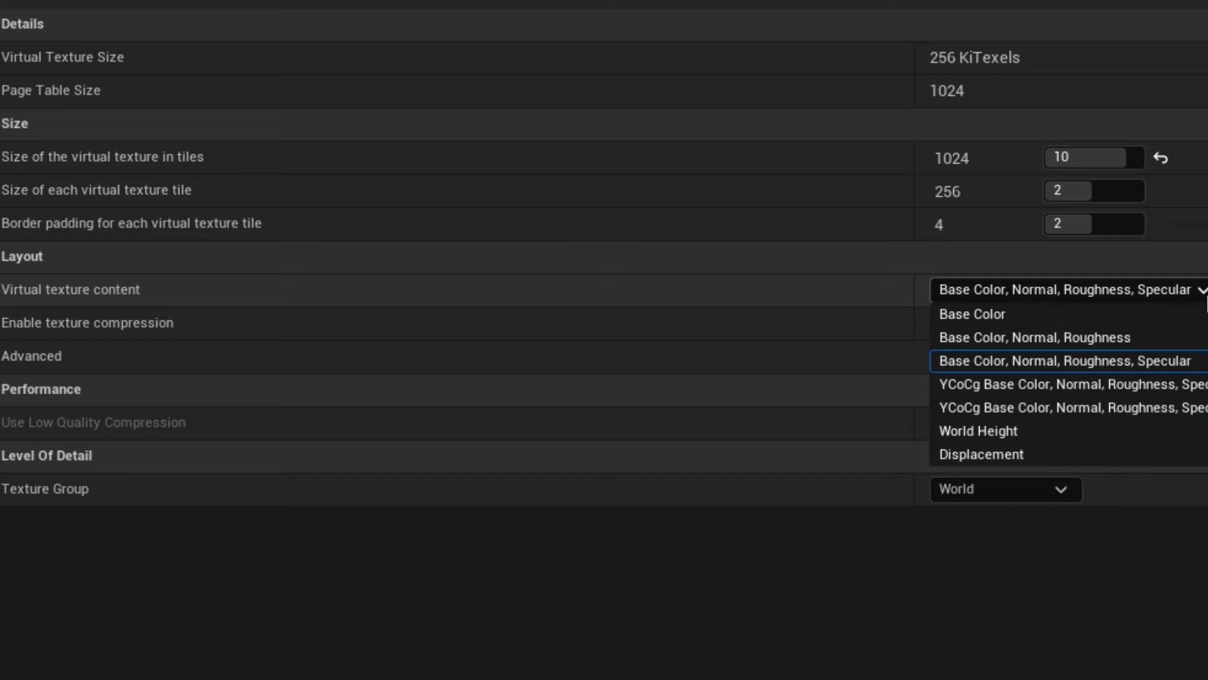
left_click(1122, 360)
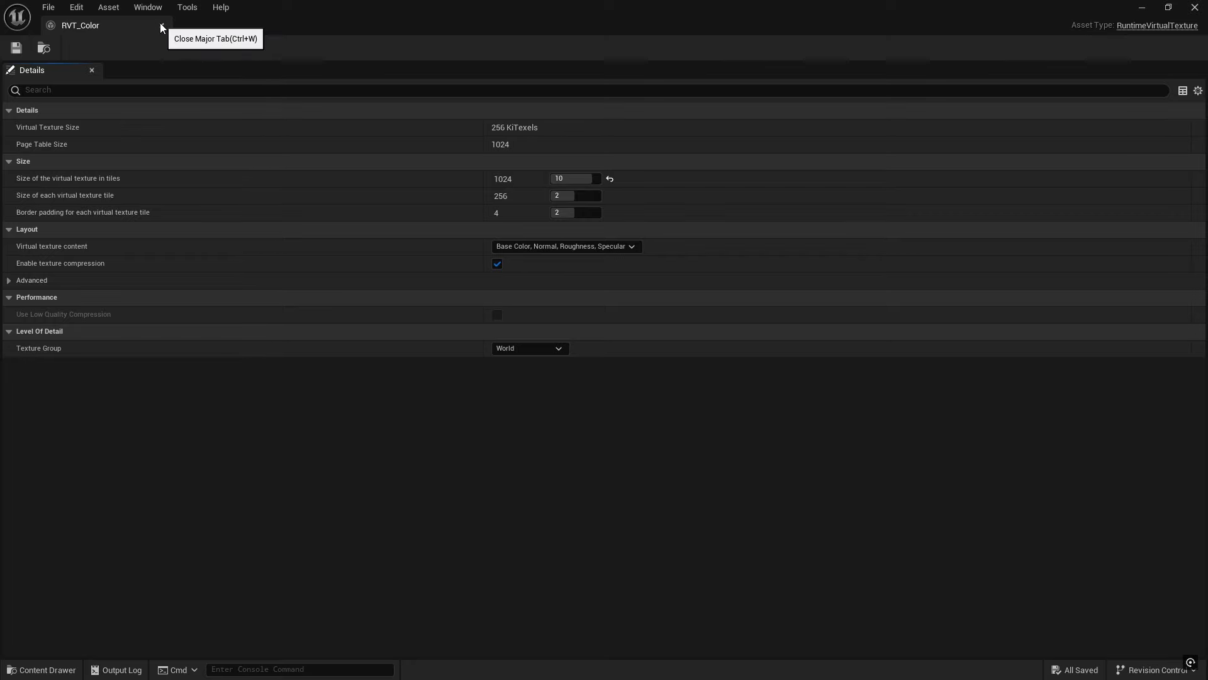
left_click(160, 22)
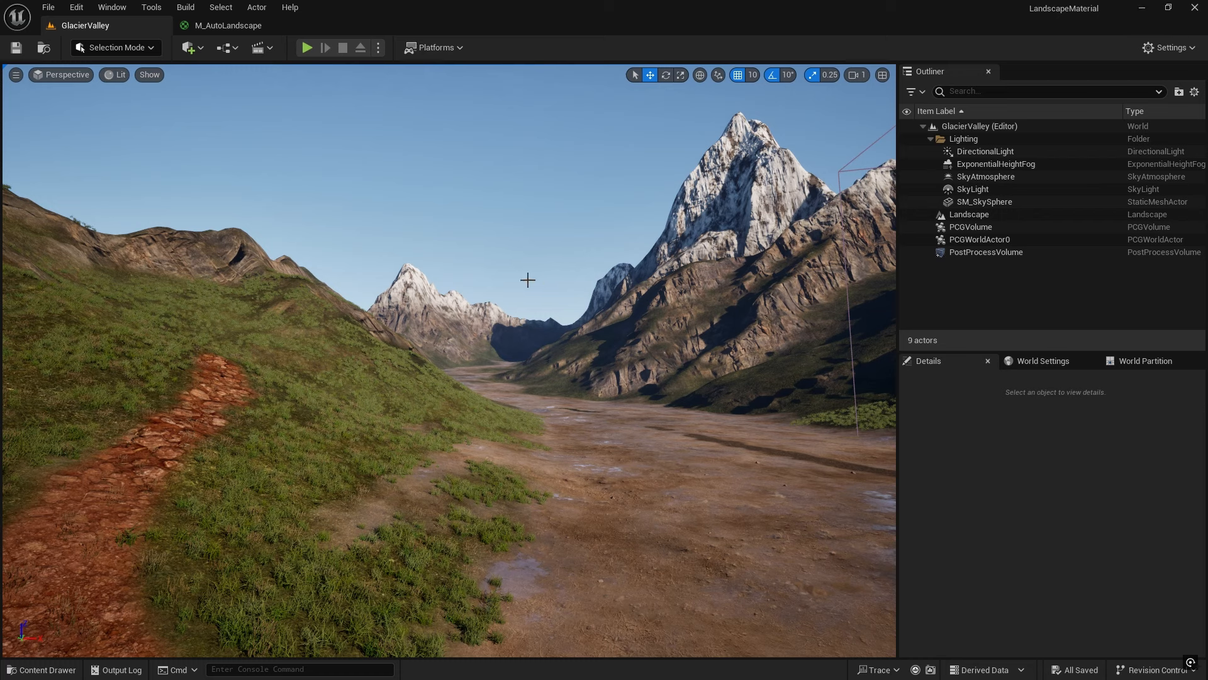
Add one Draw in Virtual Textures element to the Landscape actor and assign RVT_Color to it
left_click(970, 214)
scroll(985, 496, "down", 10)
scroll(979, 550, "down", 10)
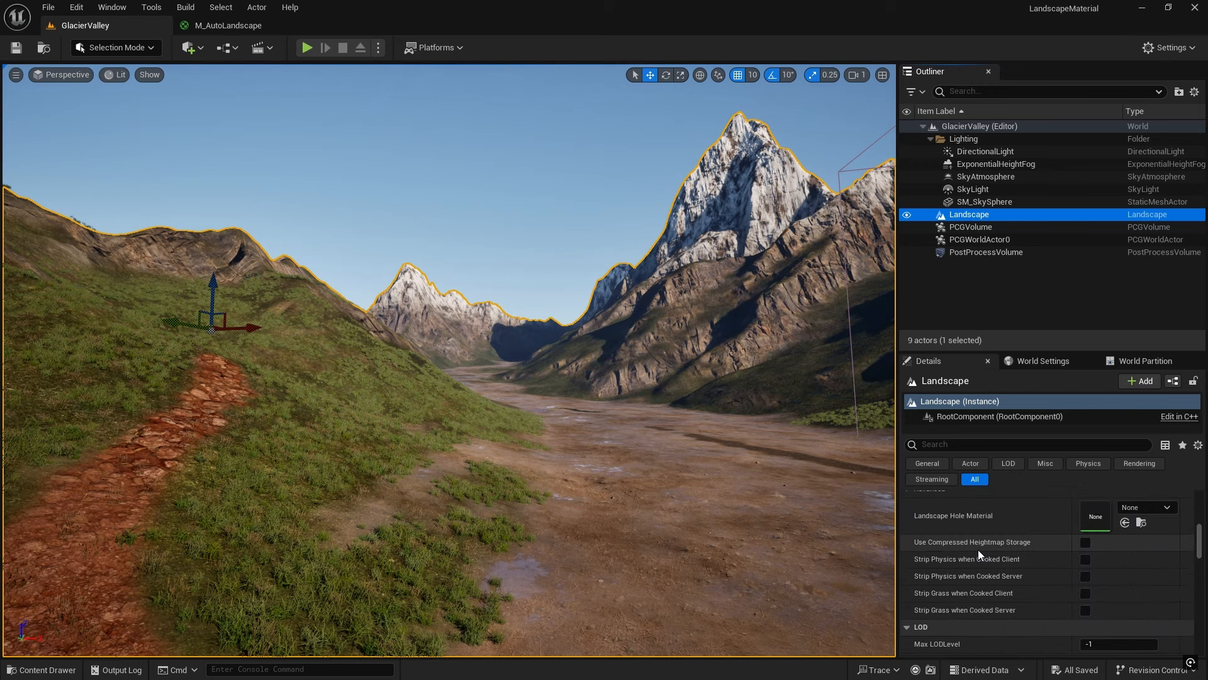
scroll(978, 554, "down", 10)
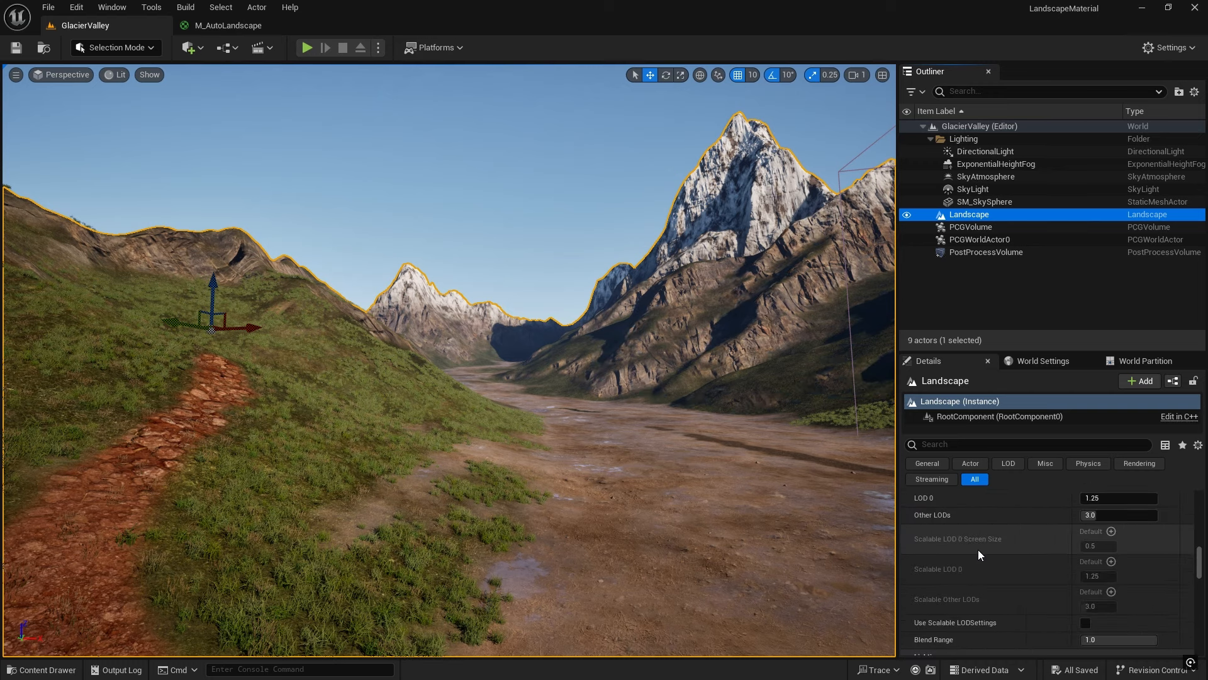
scroll(978, 550, "down", 4)
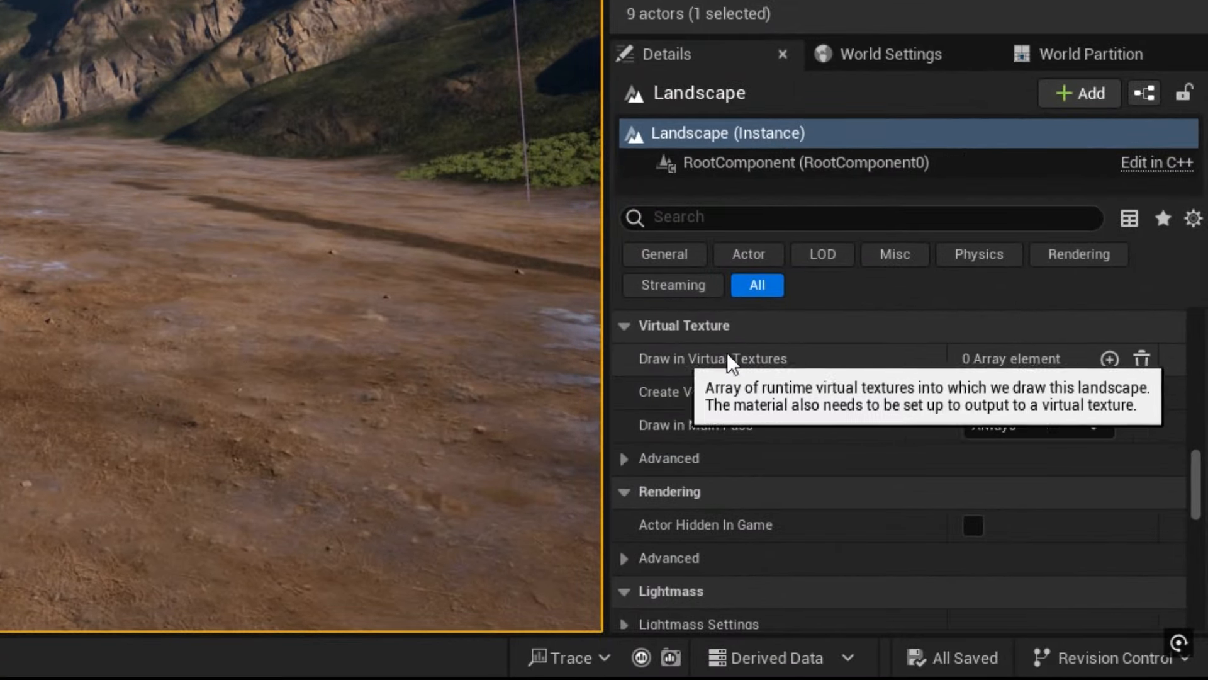
mouse_move(782, 365)
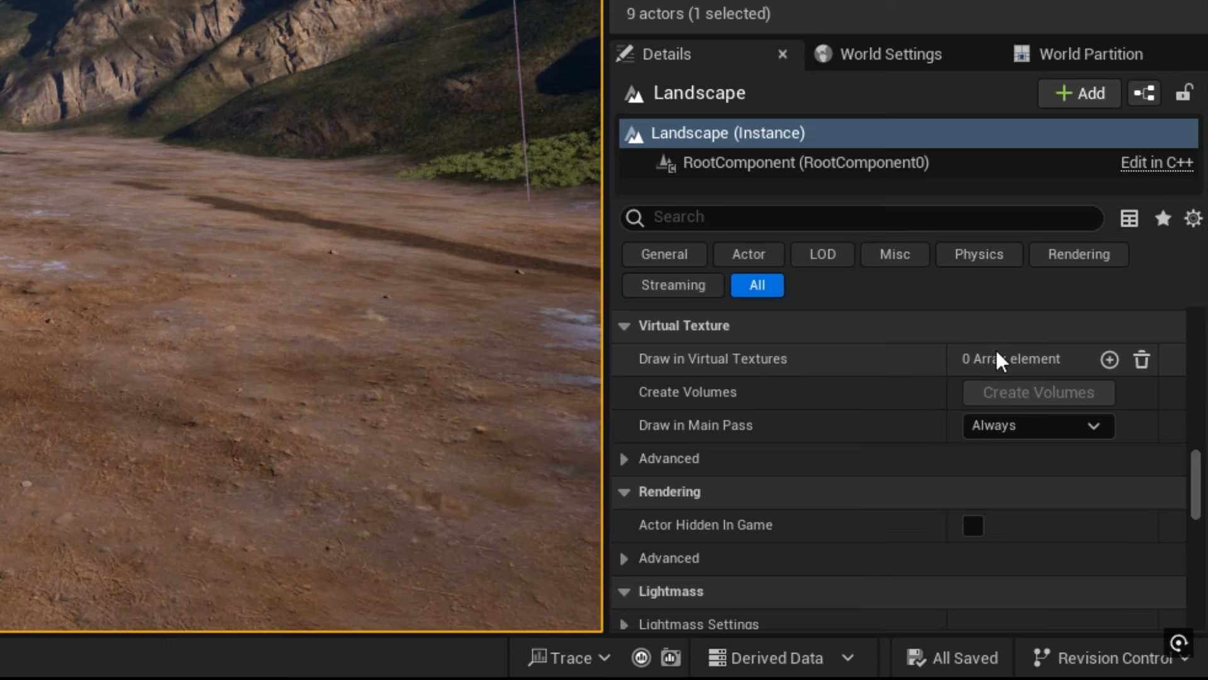
left_click(1110, 364)
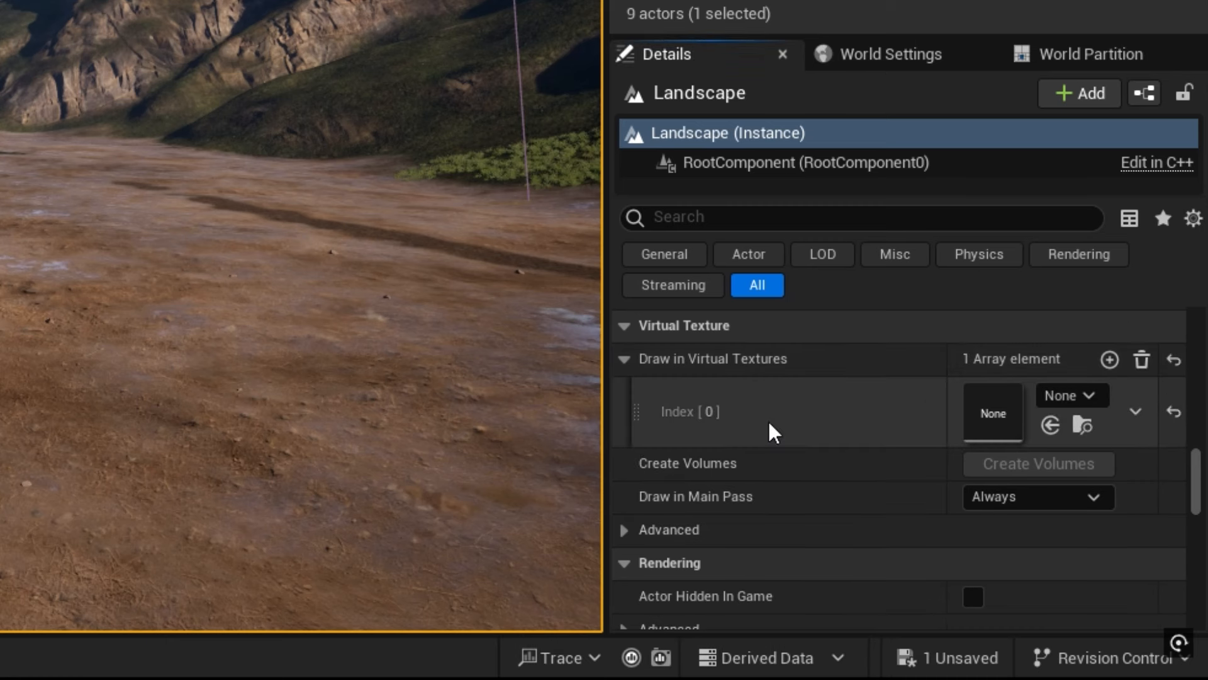
left_click(1092, 397)
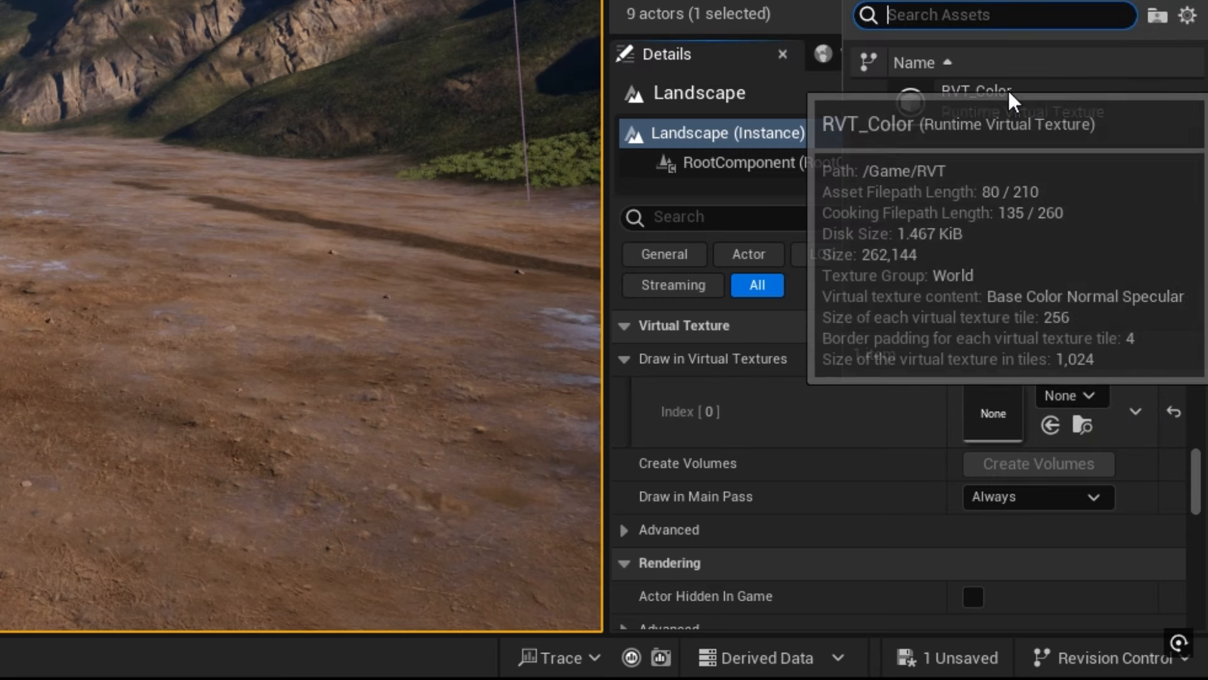
left_click(1002, 111)
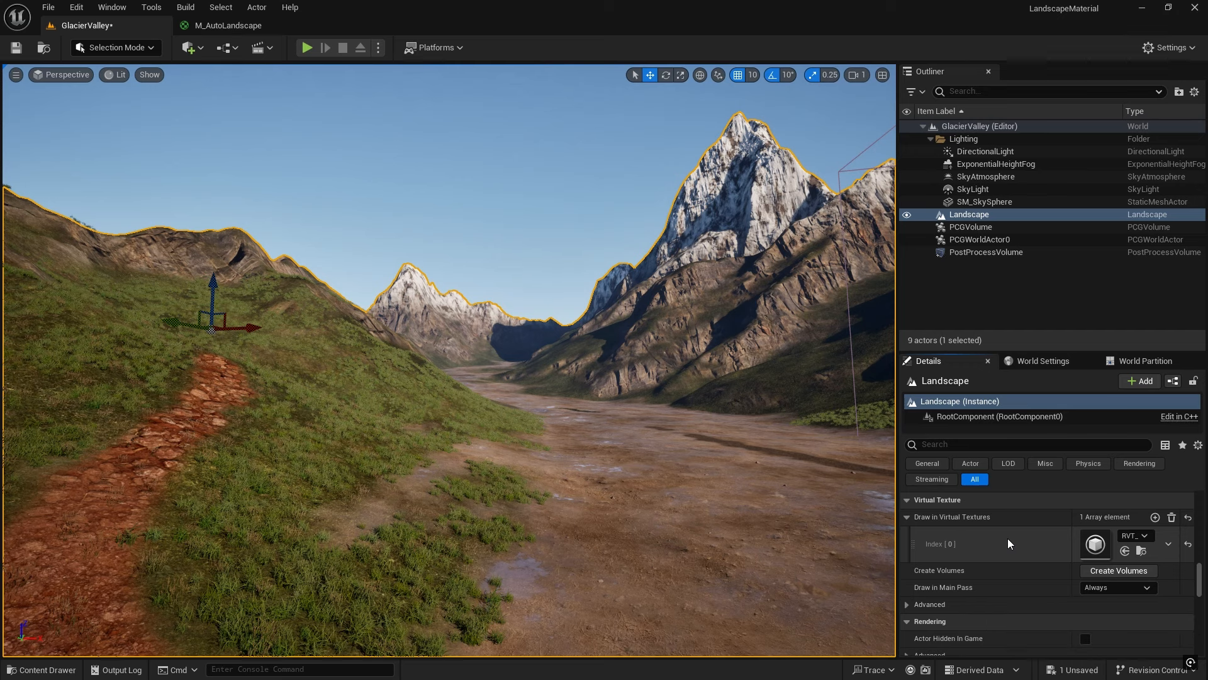
Clean up the generated foliage of the PCGVolume actor
left_click(985, 228)
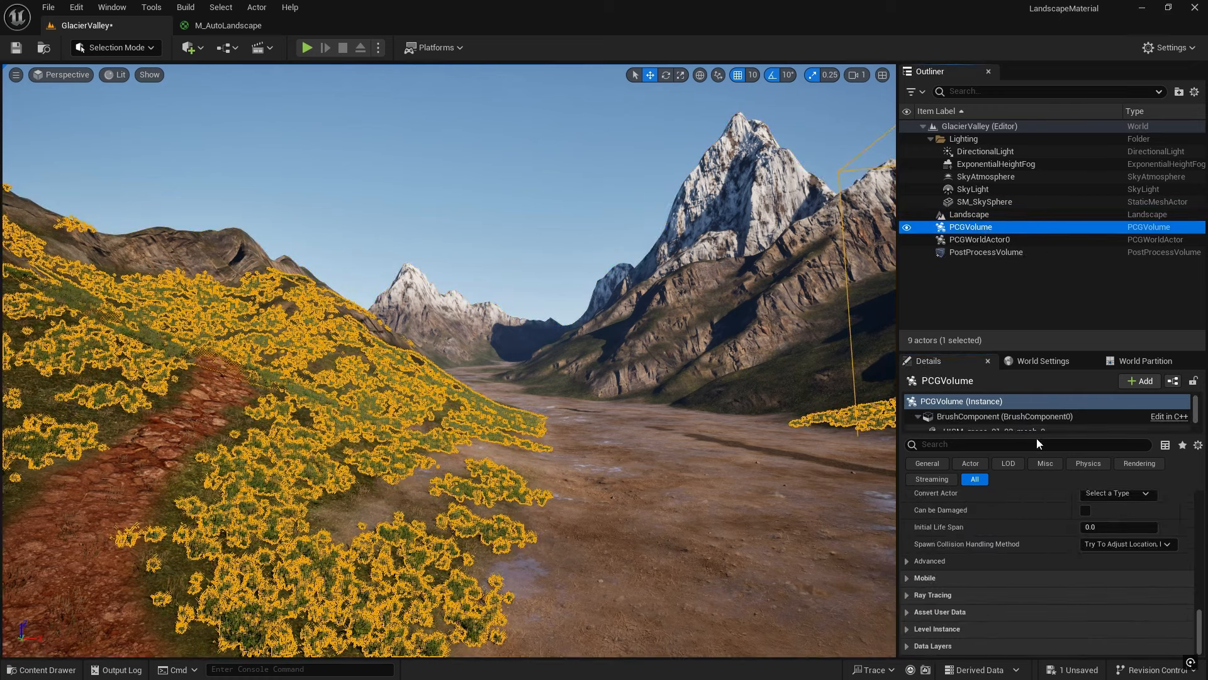
left_click_drag(1199, 636, 1199, 500)
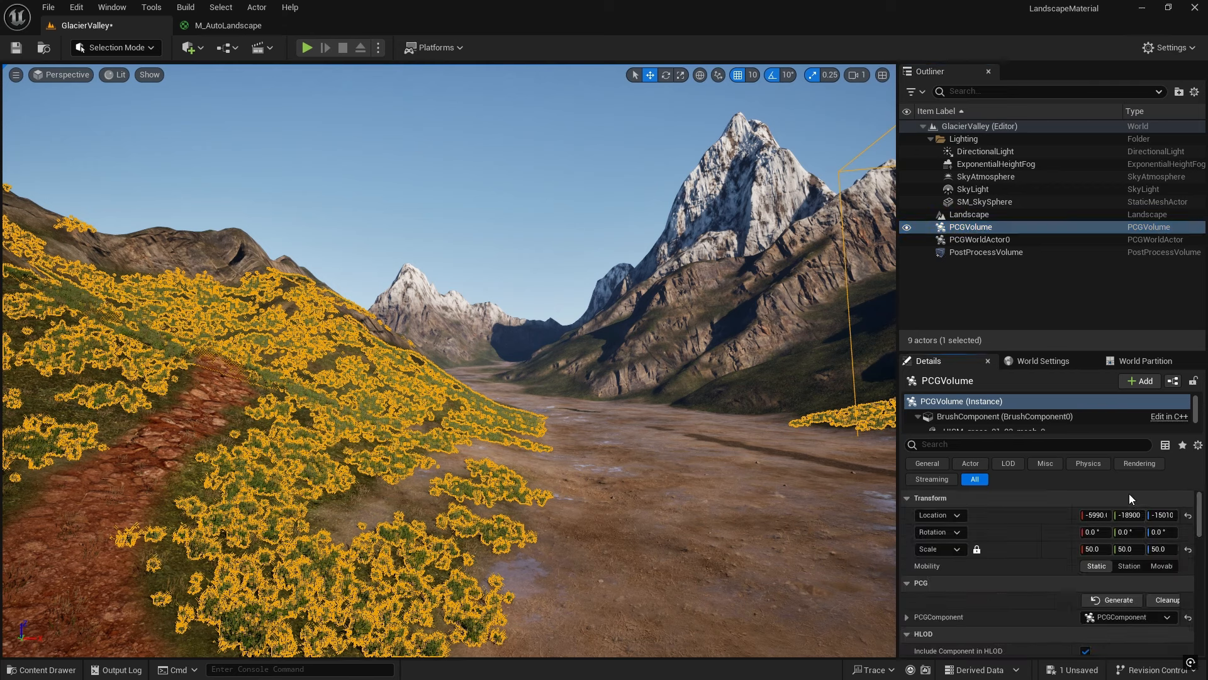
left_click(1167, 600)
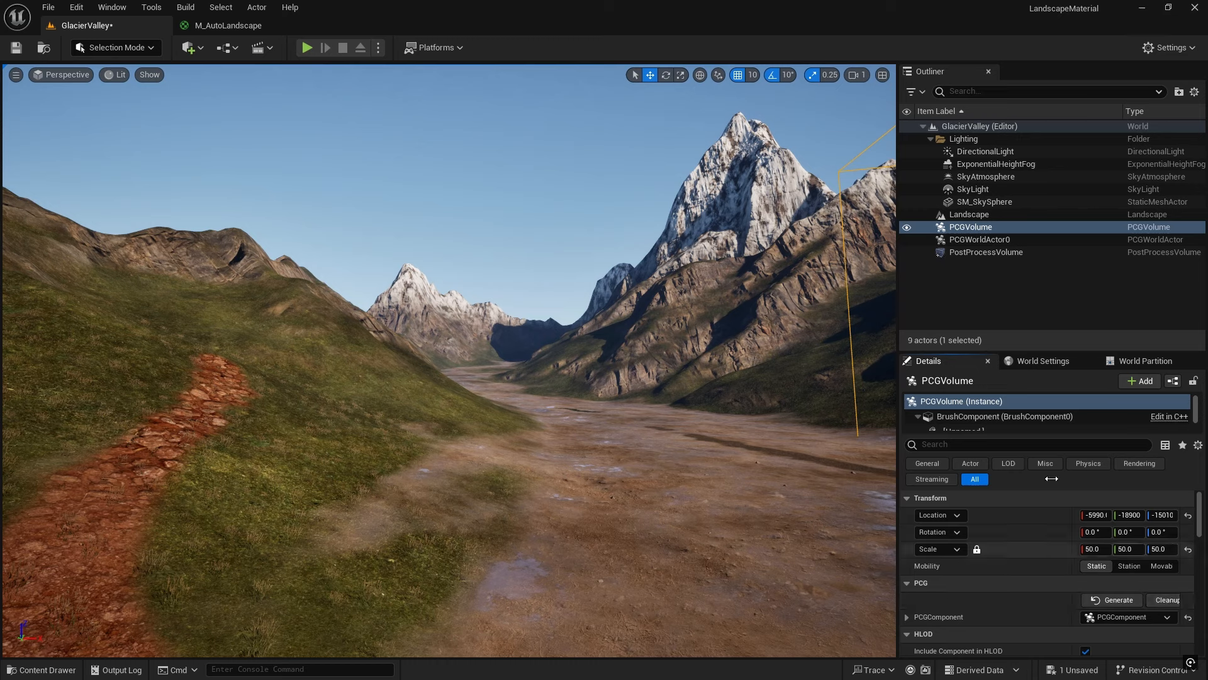
Create the runtime virtual texture volume for RVT_Color from the Landscape actor's Virtual Texture settings
left_click(974, 215)
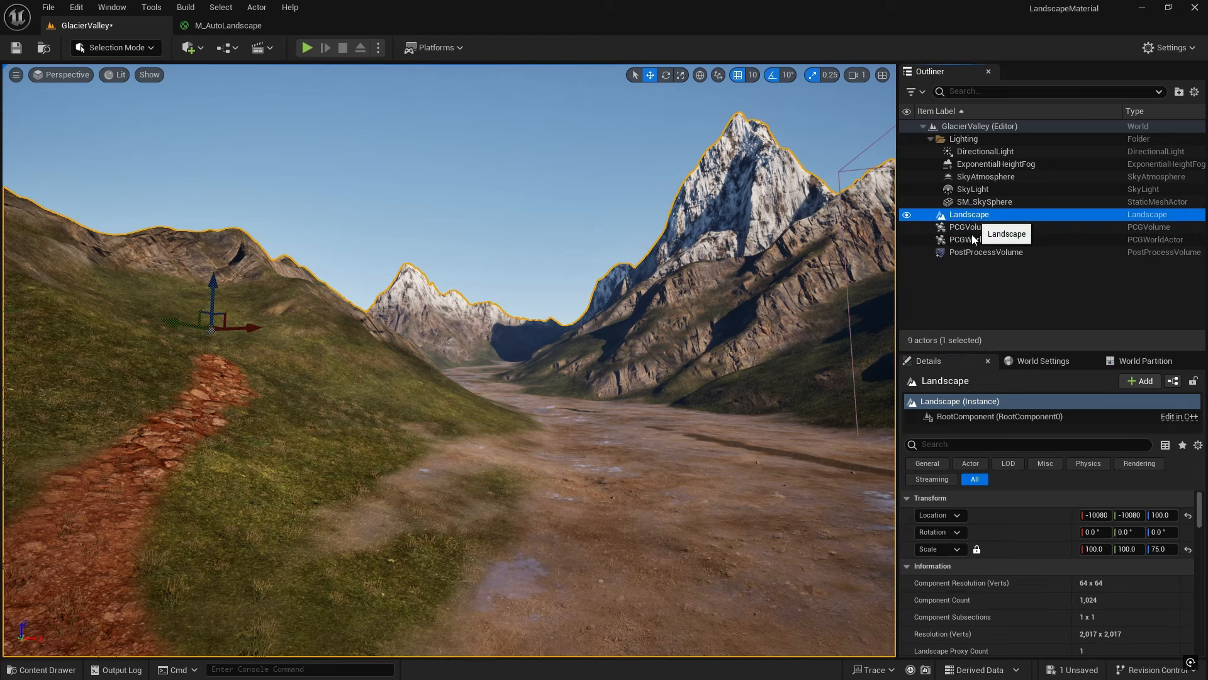
scroll(1063, 584, "down", 6)
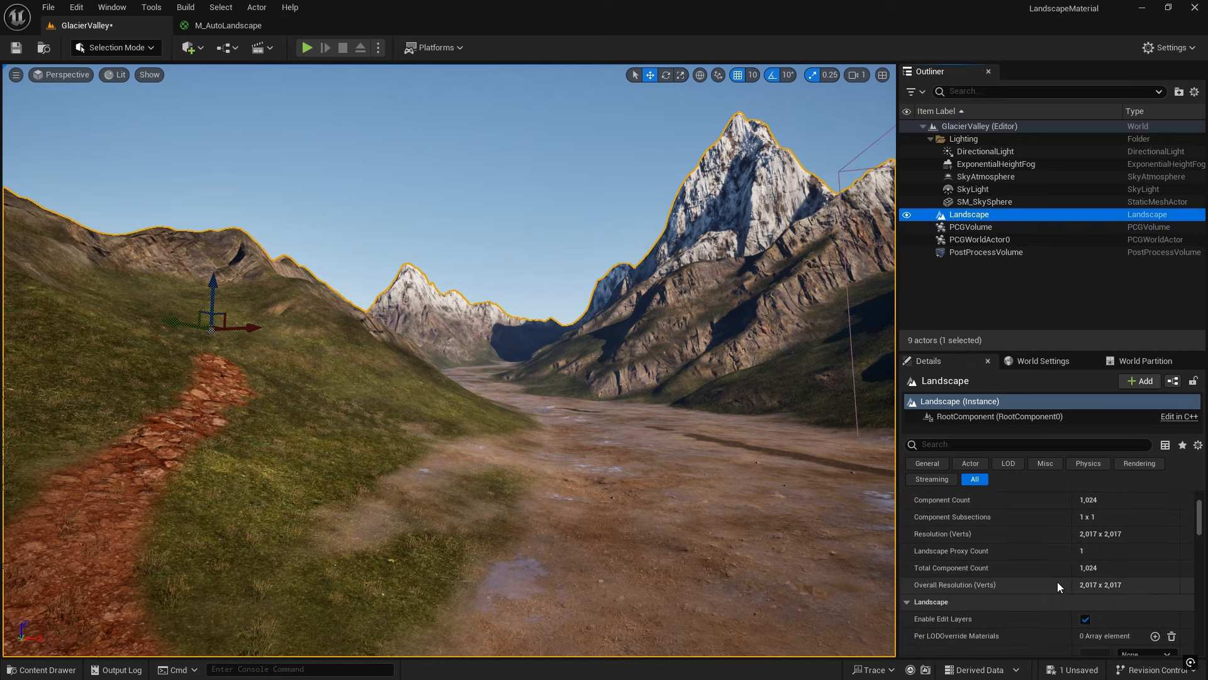
scroll(1039, 583, "down", 8)
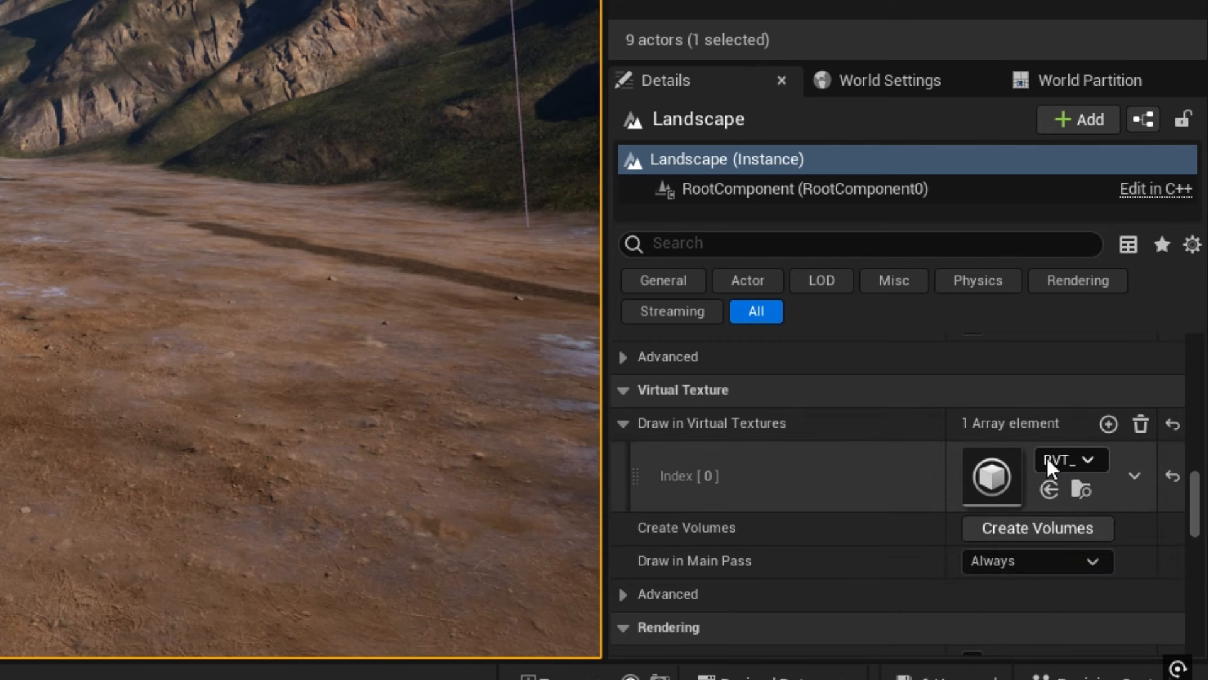
left_click(1054, 526)
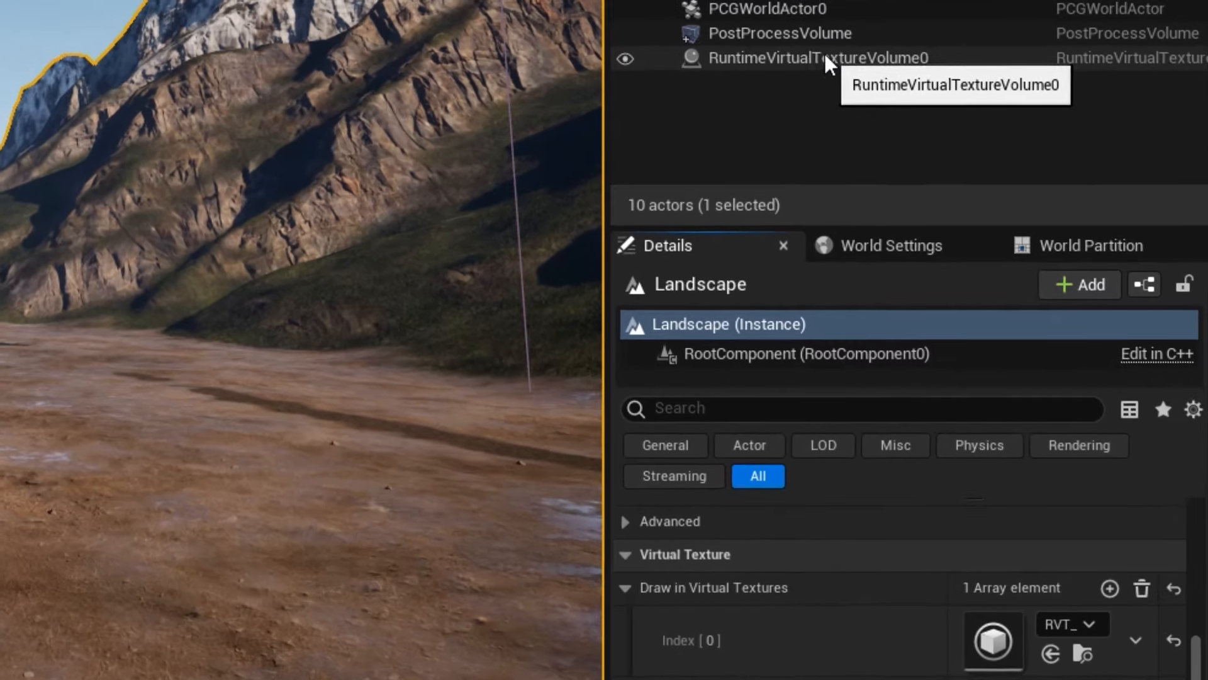
Rename the new runtime virtual texture volume actor to RVTV_Color
left_click(971, 224)
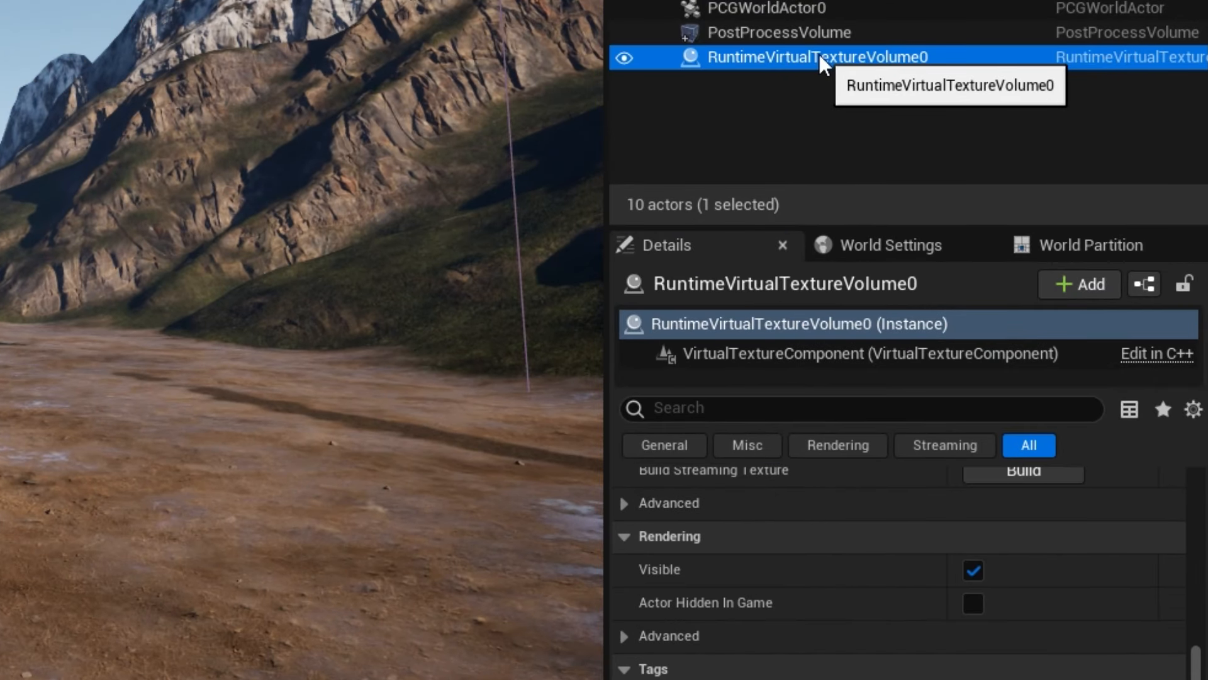
left_click(820, 58)
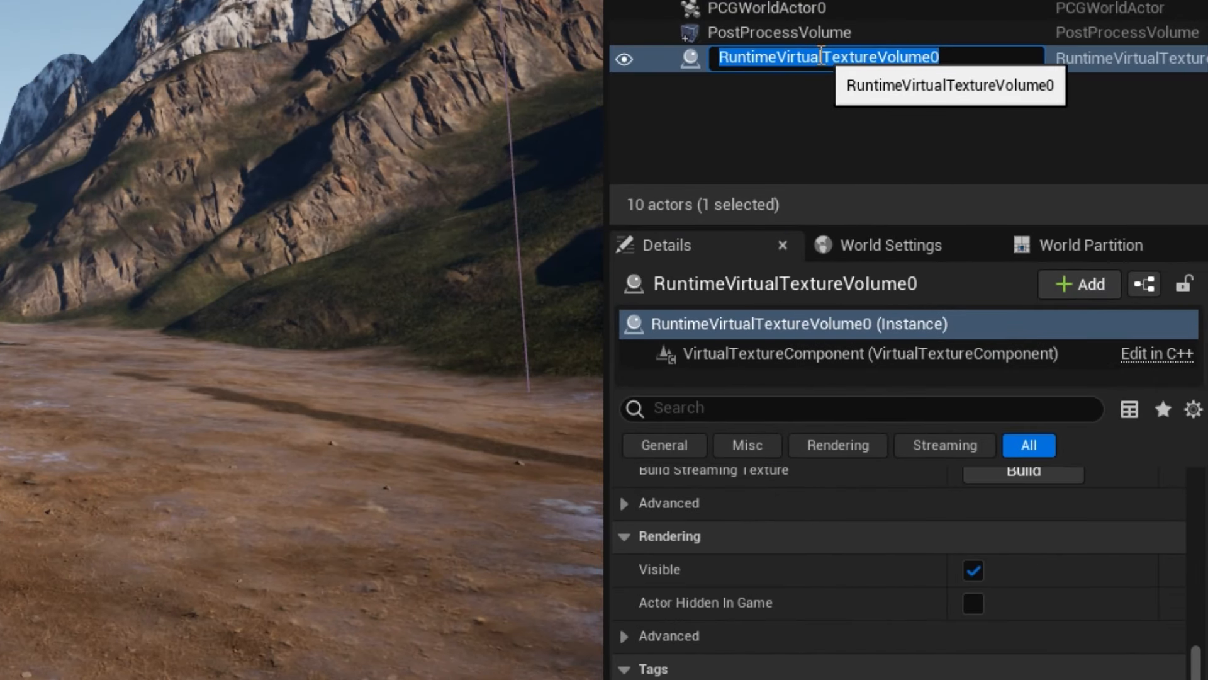
type("RVTV_Color")
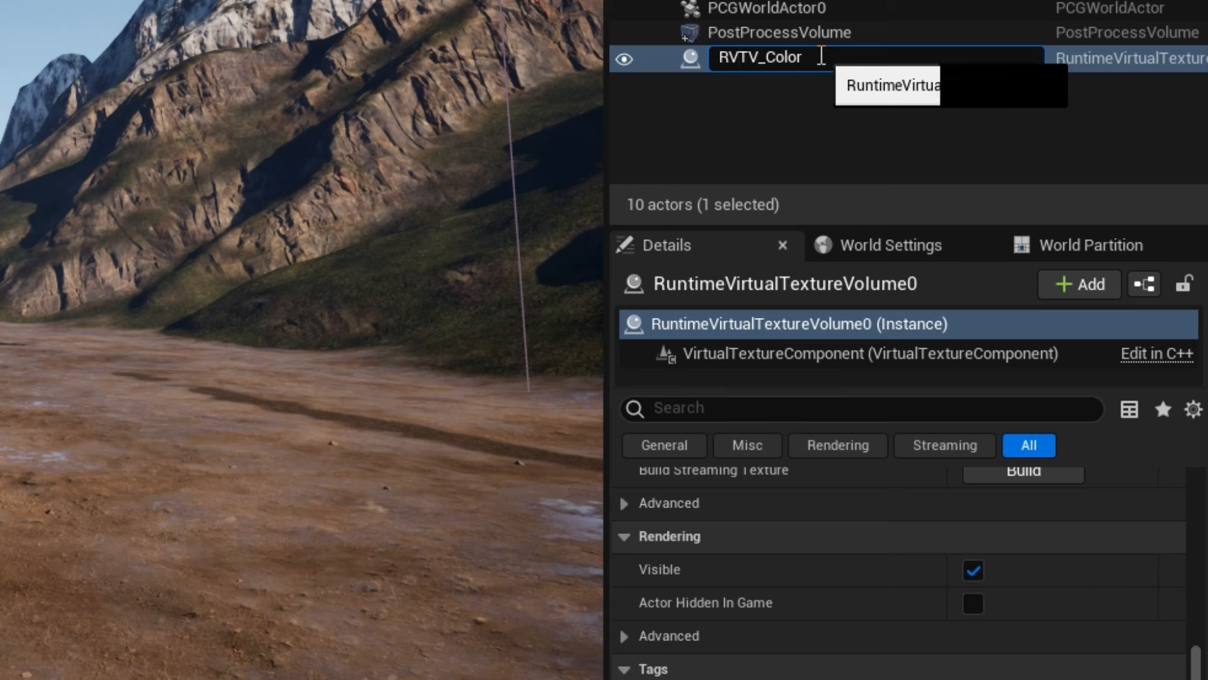
key("Return")
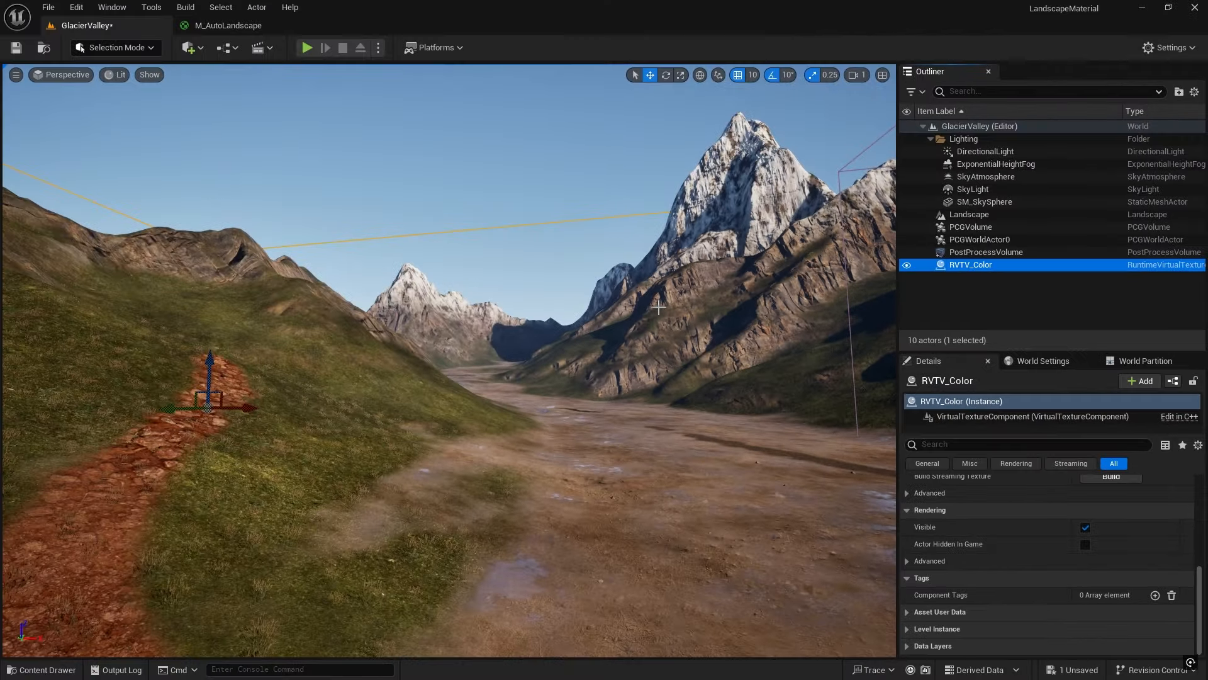
Examine how the RVTV_Color volume's bounds enclose the landscape
key("e")
right_click_drag(658, 308, 632, 282)
scroll(658, 327, "up", 5)
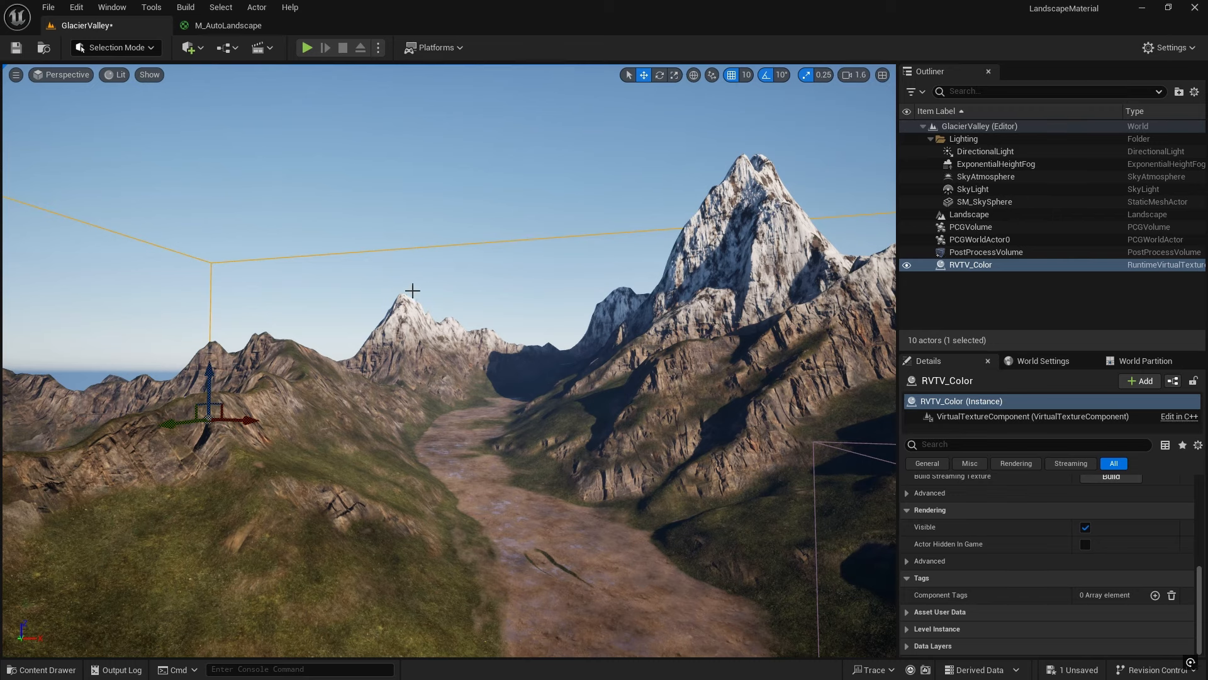
mouse_move(649, 359)
right_mouse_down()
mouse_move(667, 359)
mouse_move(639, 360)
right_mouse_up()
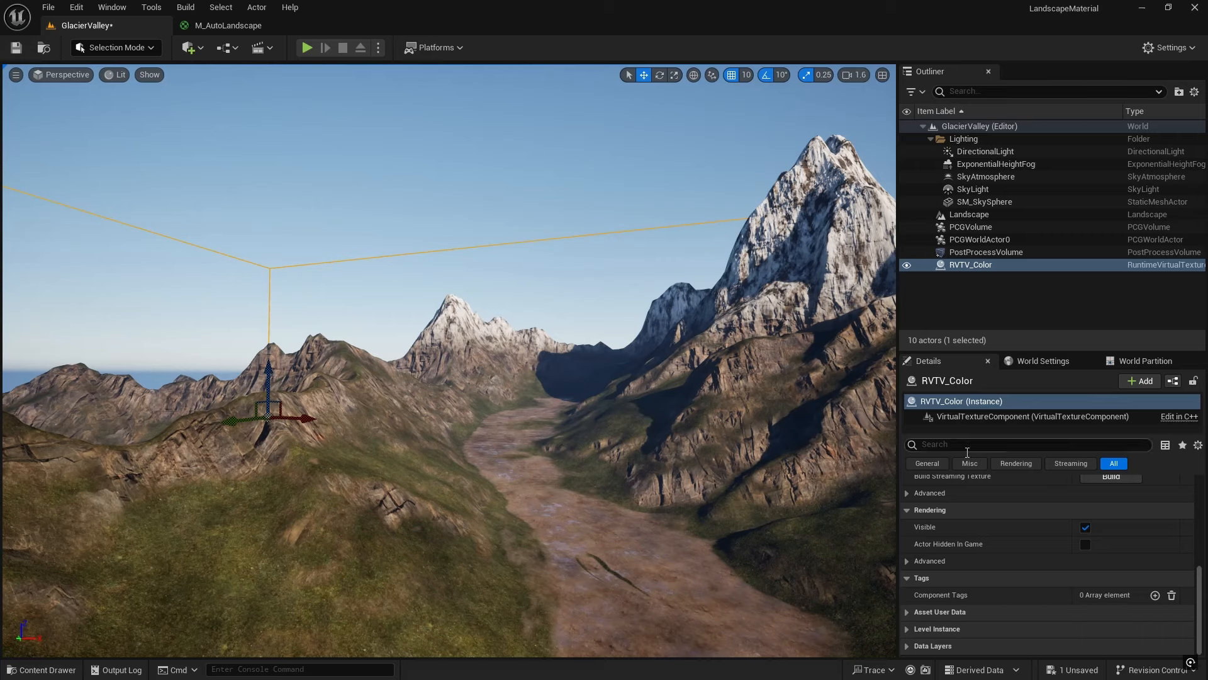
Pick the Landscape as the RVTV_Color volume's bounds align actor and set the volume's bounds from it
left_click(971, 265)
scroll(969, 561, "up", 5)
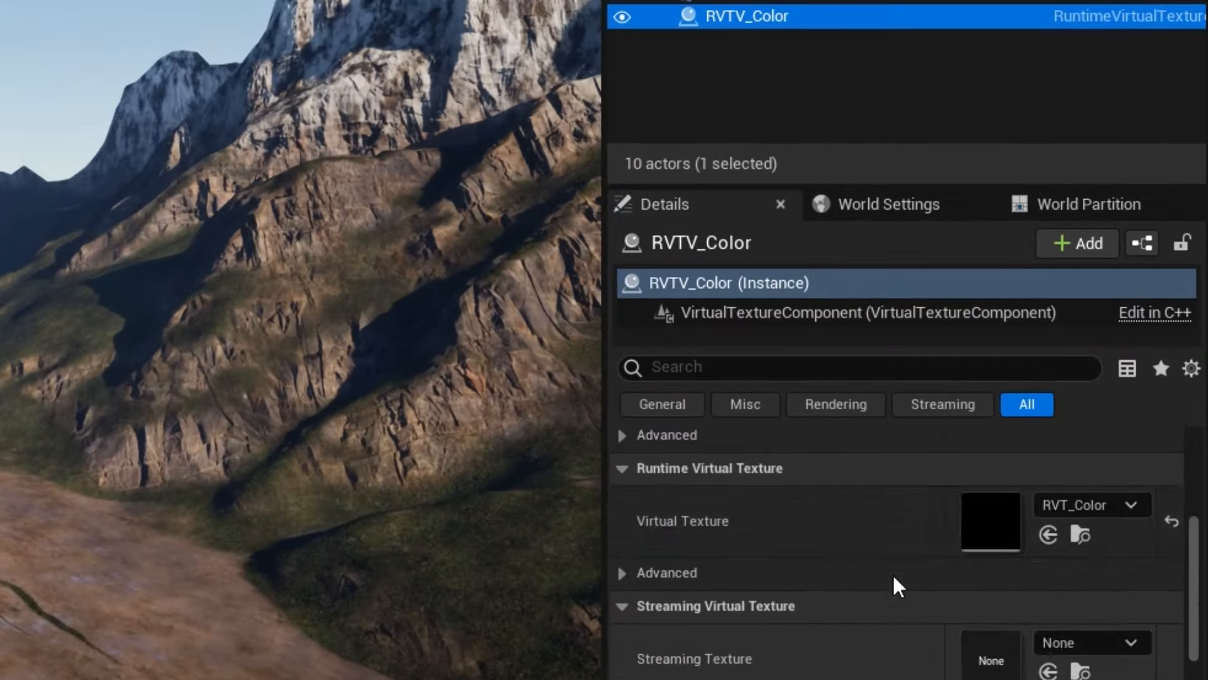
scroll(968, 561, "down", 2)
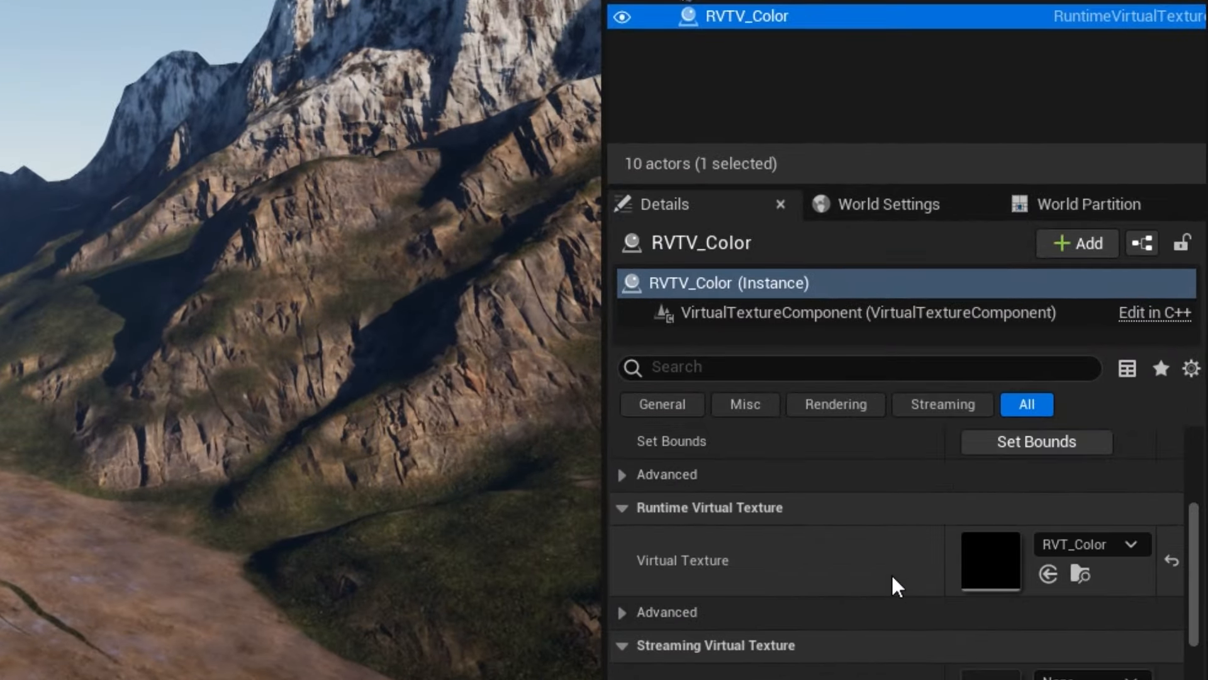
scroll(896, 586, "up", 3)
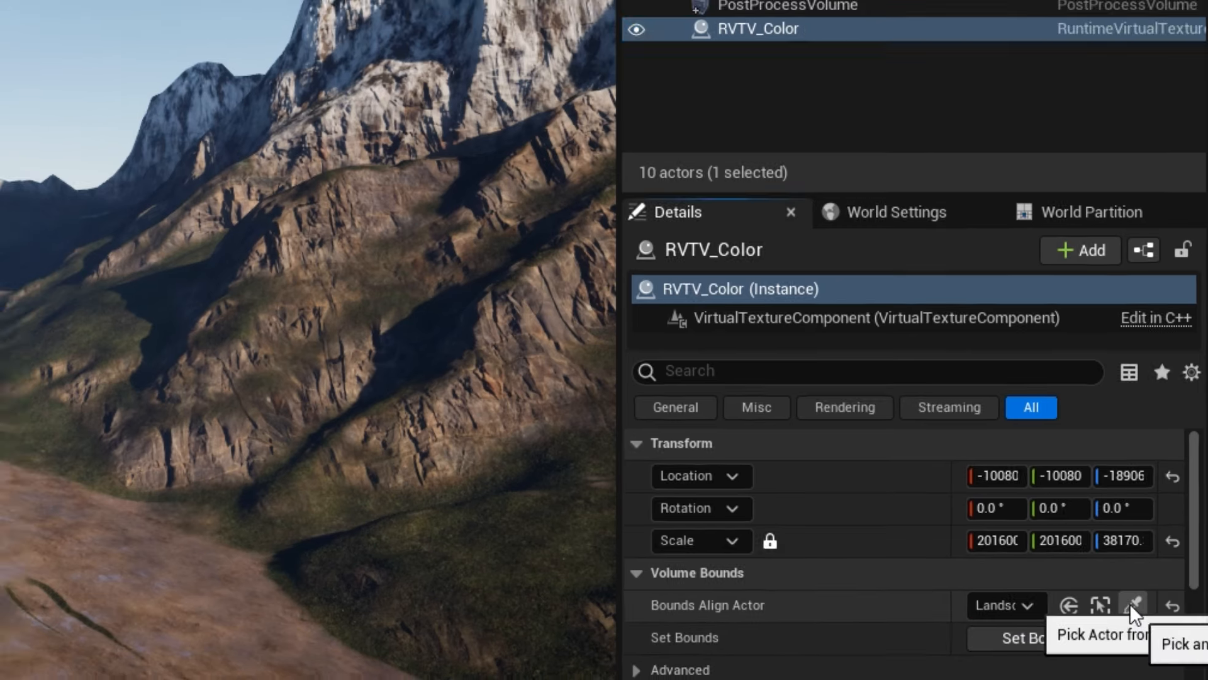
left_click(1131, 607)
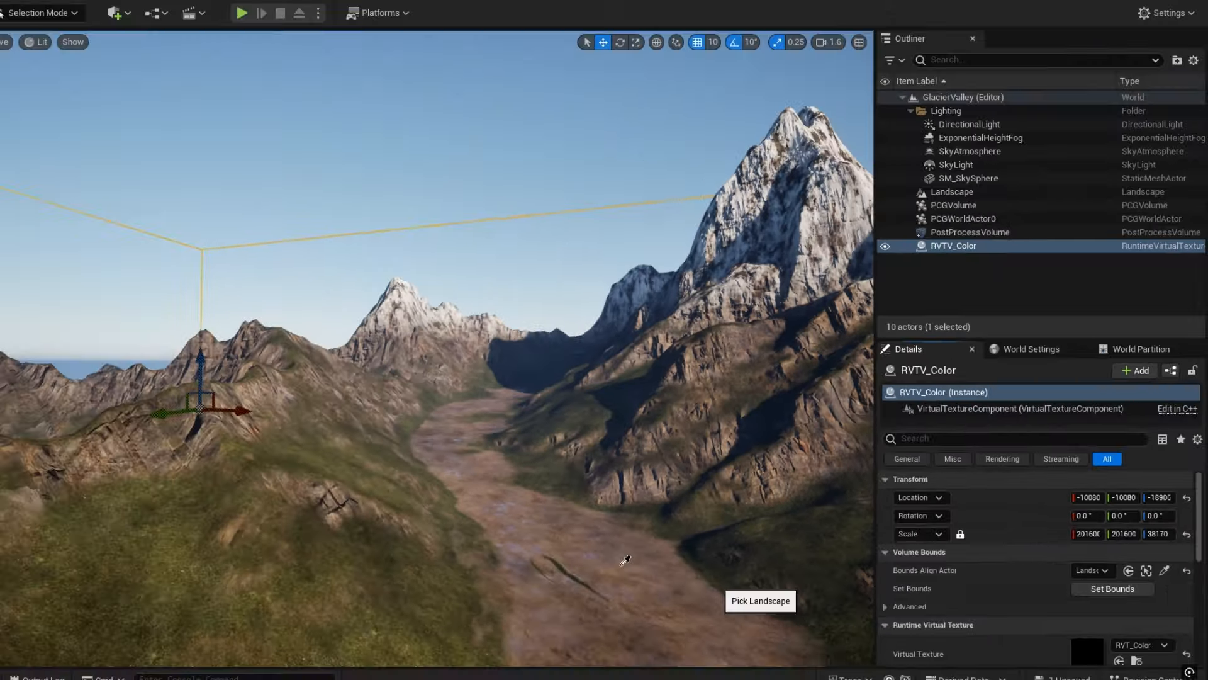
left_click(575, 534)
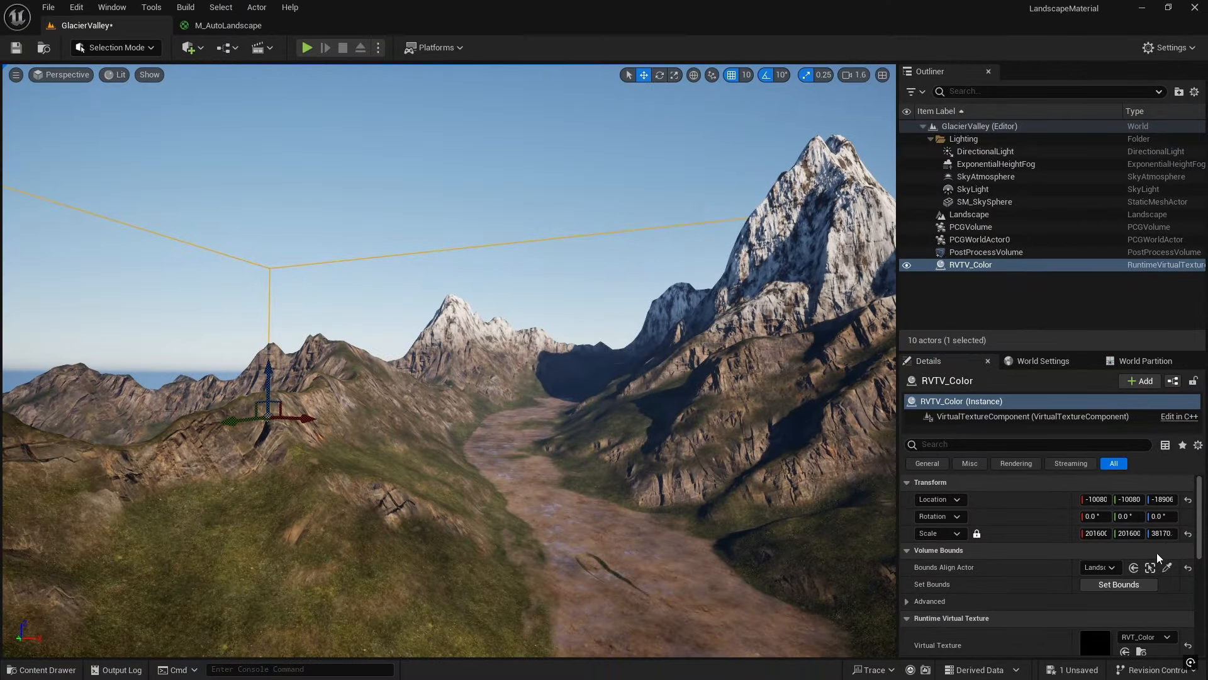
left_click(1119, 585)
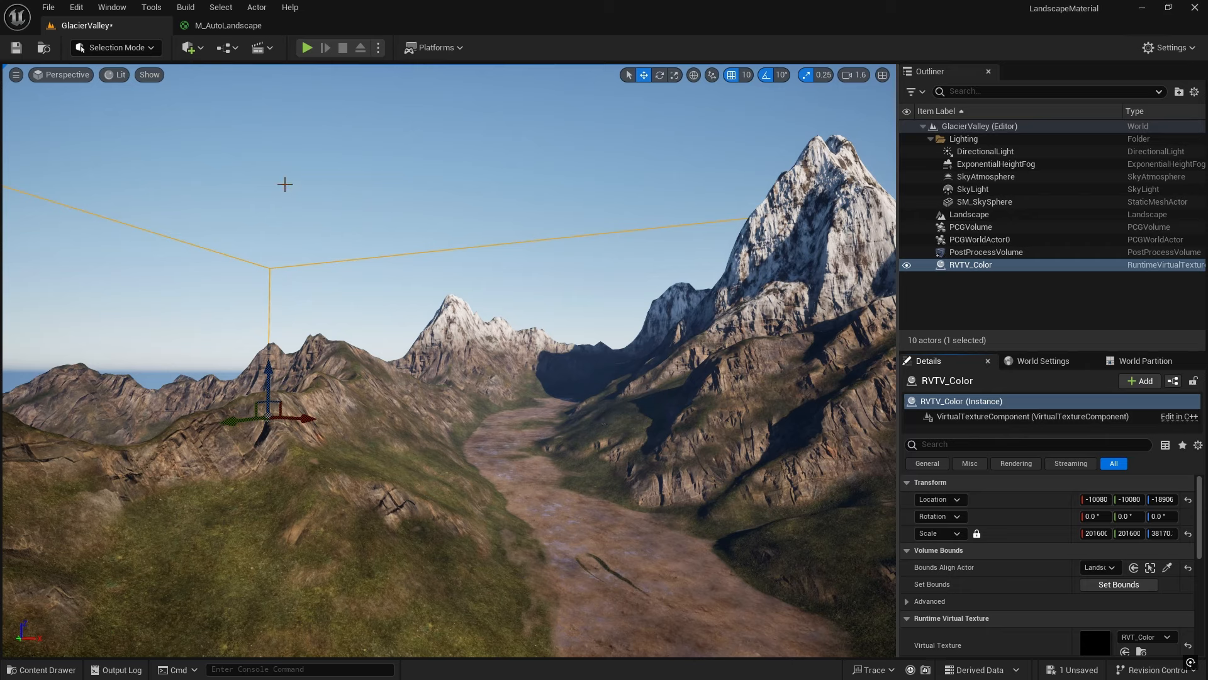
In the M_AutoLandscape material graph, move the Final Output group well away from the Landscape Layer Blend node
left_click(233, 26)
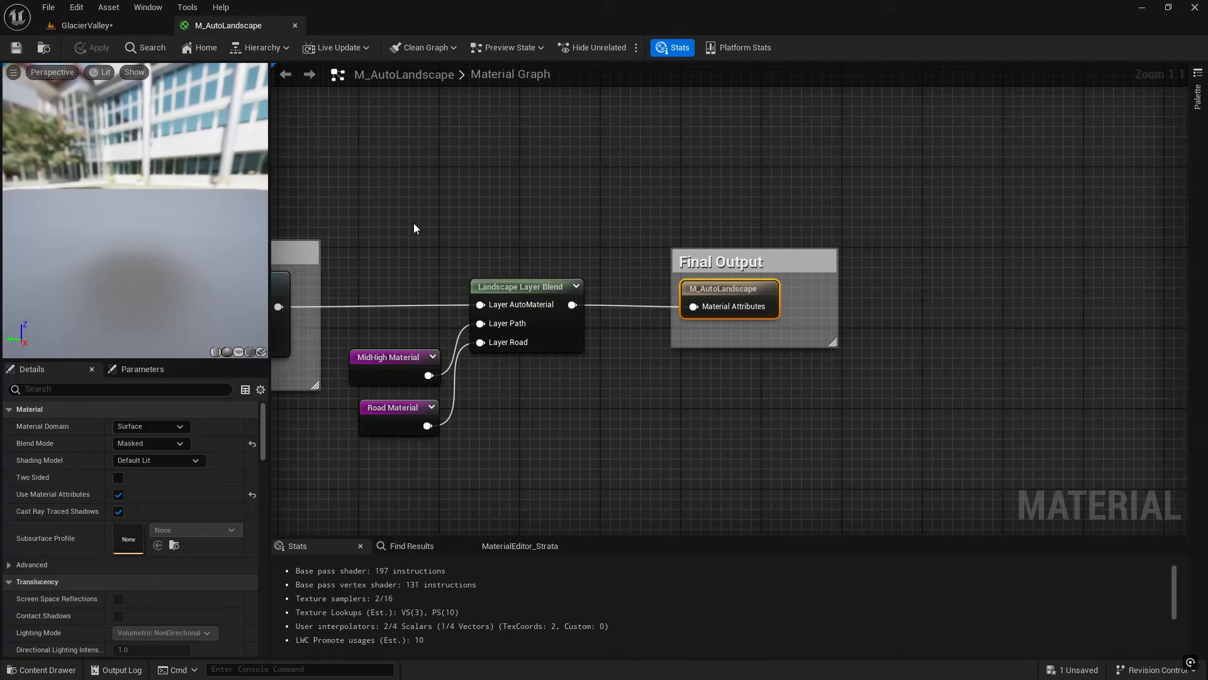
scroll(629, 411, "down", 1)
right_click_drag(629, 411, 499, 412)
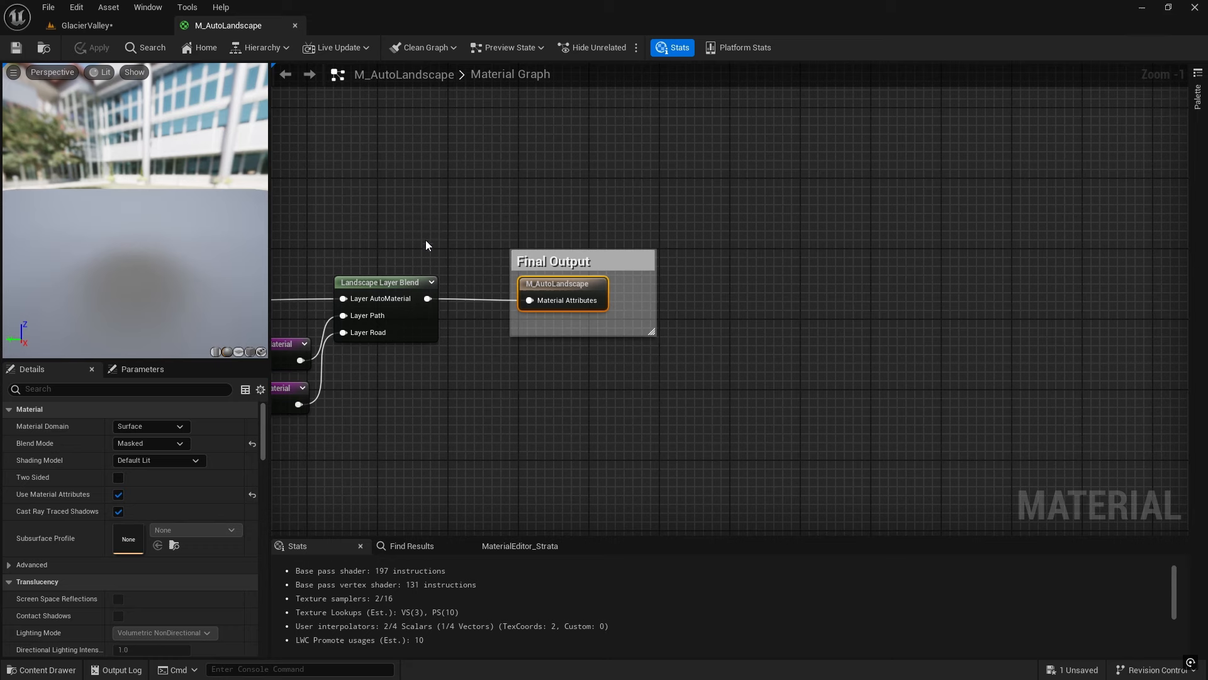
right_click_drag(426, 245, 534, 232)
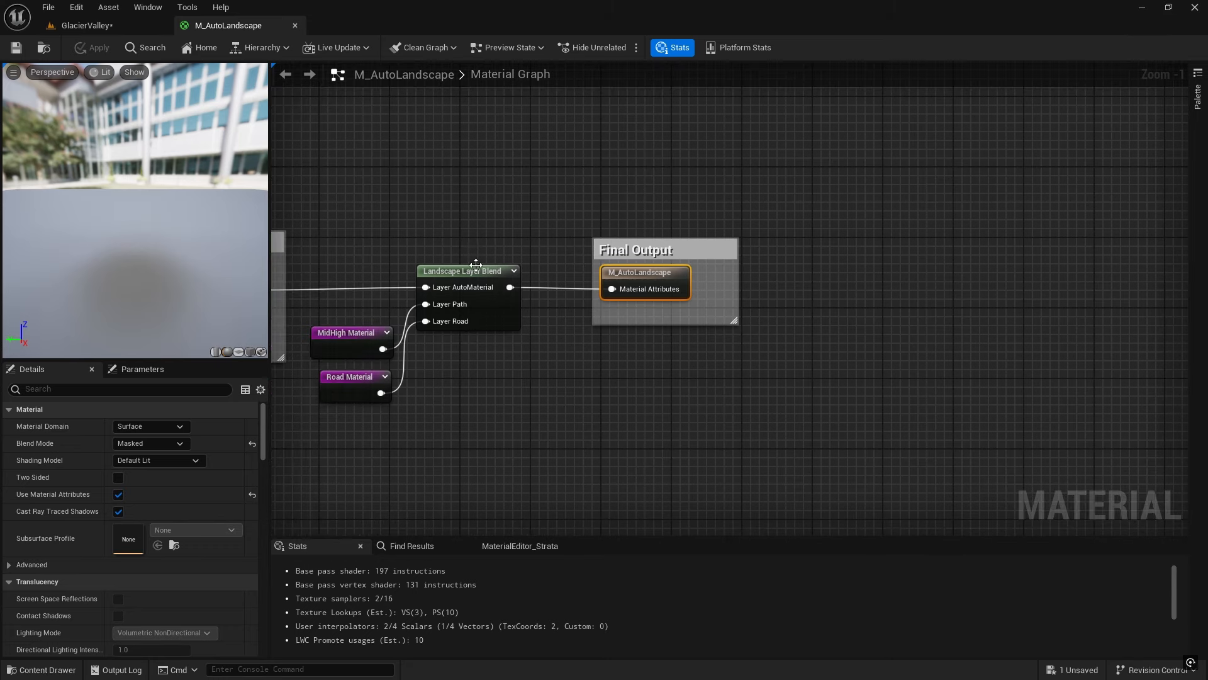
right_click_drag(565, 247, 501, 247)
left_click_drag(521, 209, 682, 323)
left_click_drag(572, 234, 1067, 238)
right_click_drag(696, 358, 668, 377)
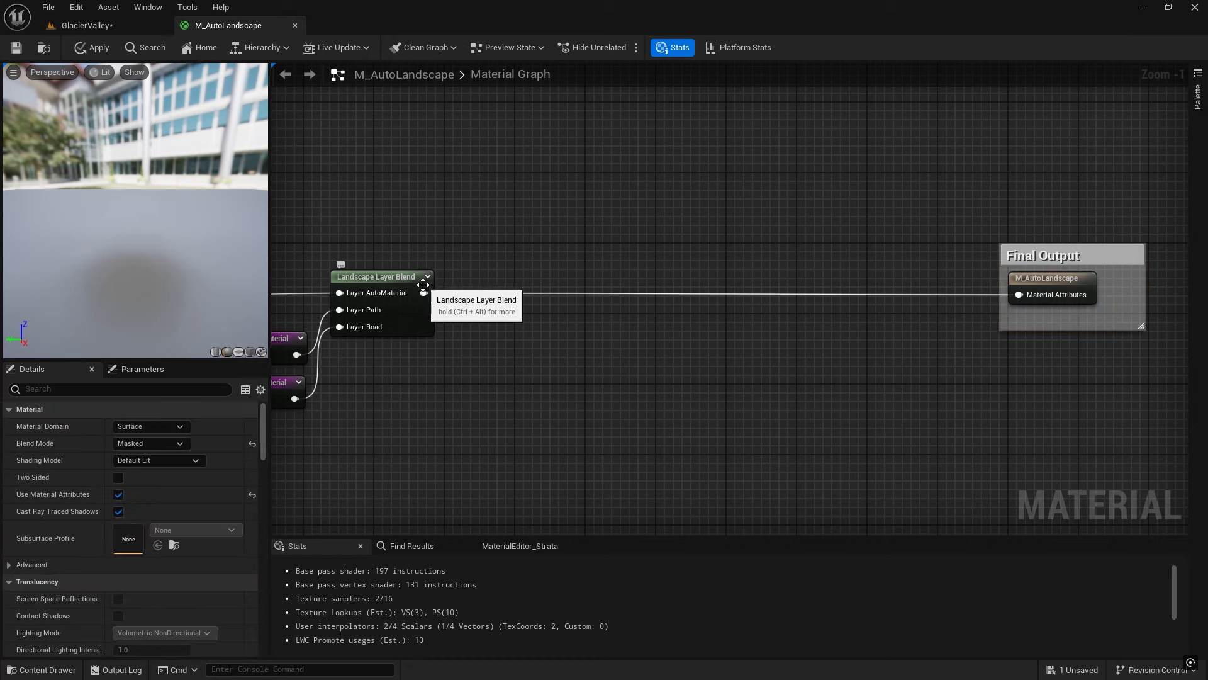
Add a GetMaterialAttributes node fed by Landscape Layer Blend, disconnect the final Material Attributes input, and align the new node beside the blend
left_click_drag(422, 293, 537, 329)
type("get material")
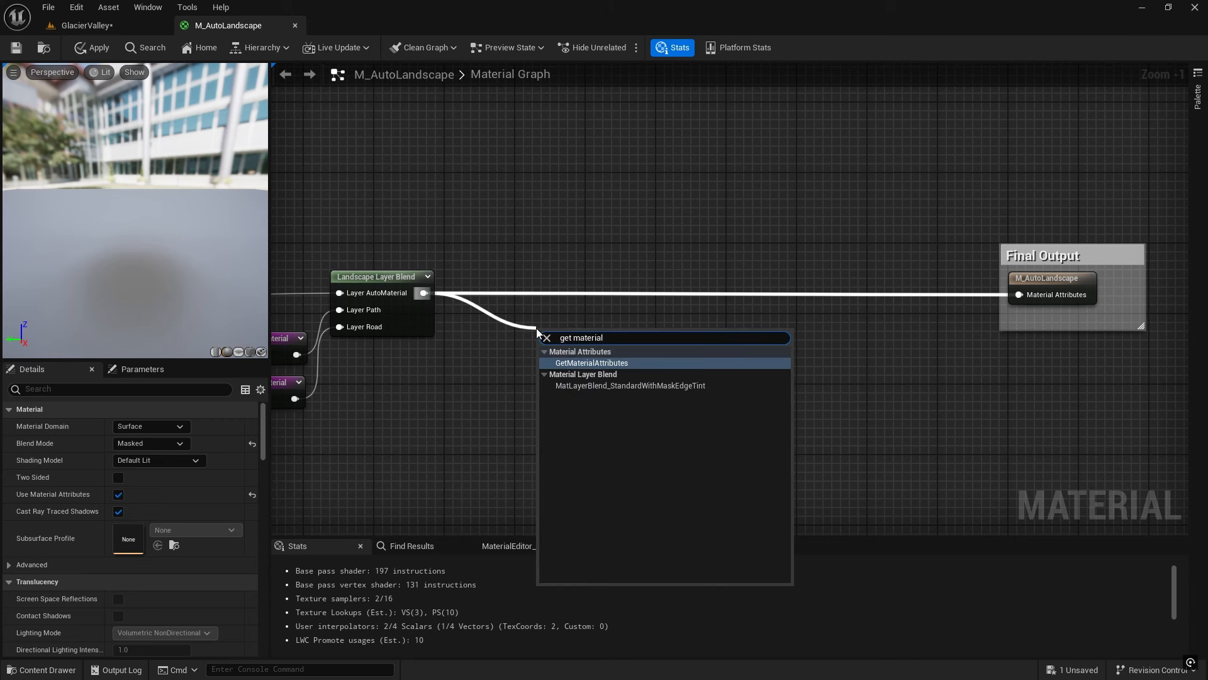
left_click(599, 364)
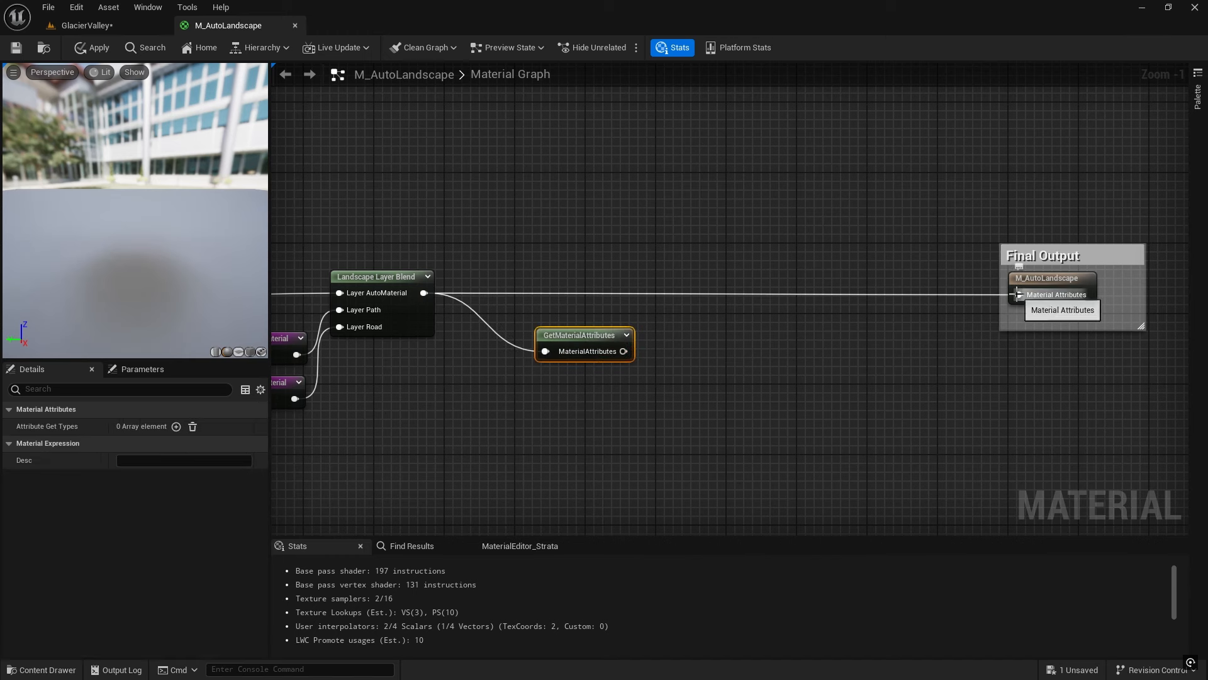
left_click(1043, 296, "alt")
left_click_drag(603, 343, 565, 282)
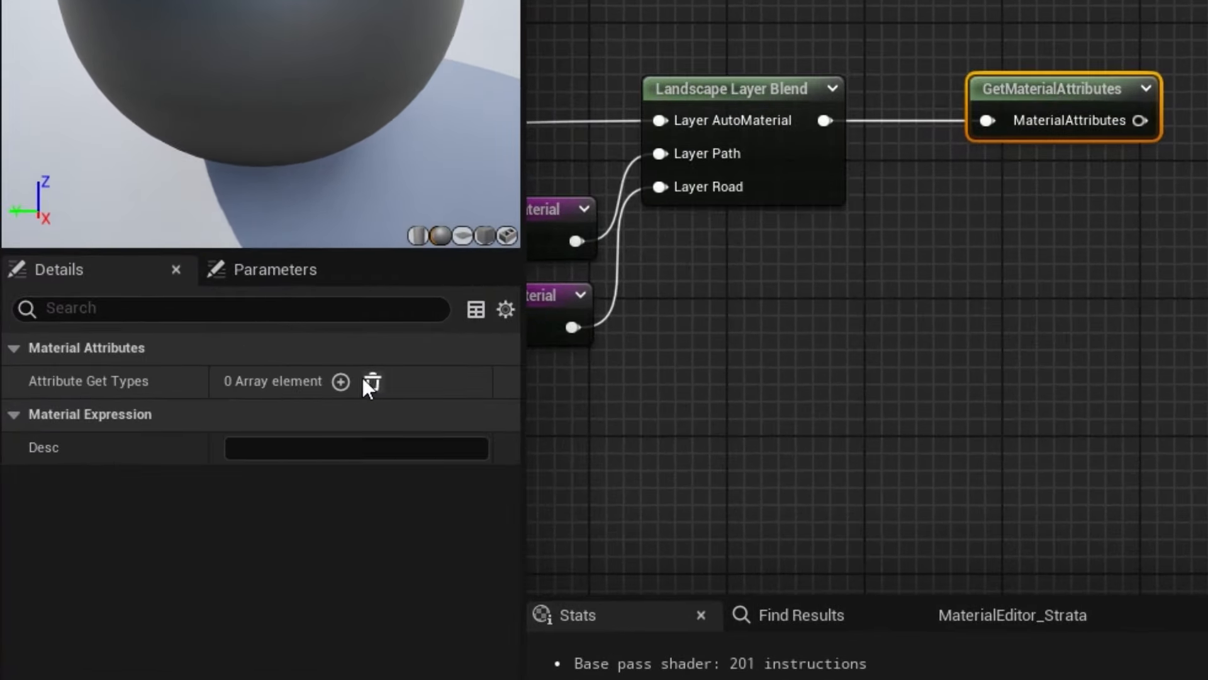
Give the GetMaterialAttributes node four attribute outputs: BaseColor, Specular, Roughness and Normal
left_click(341, 382)
left_click(341, 382)
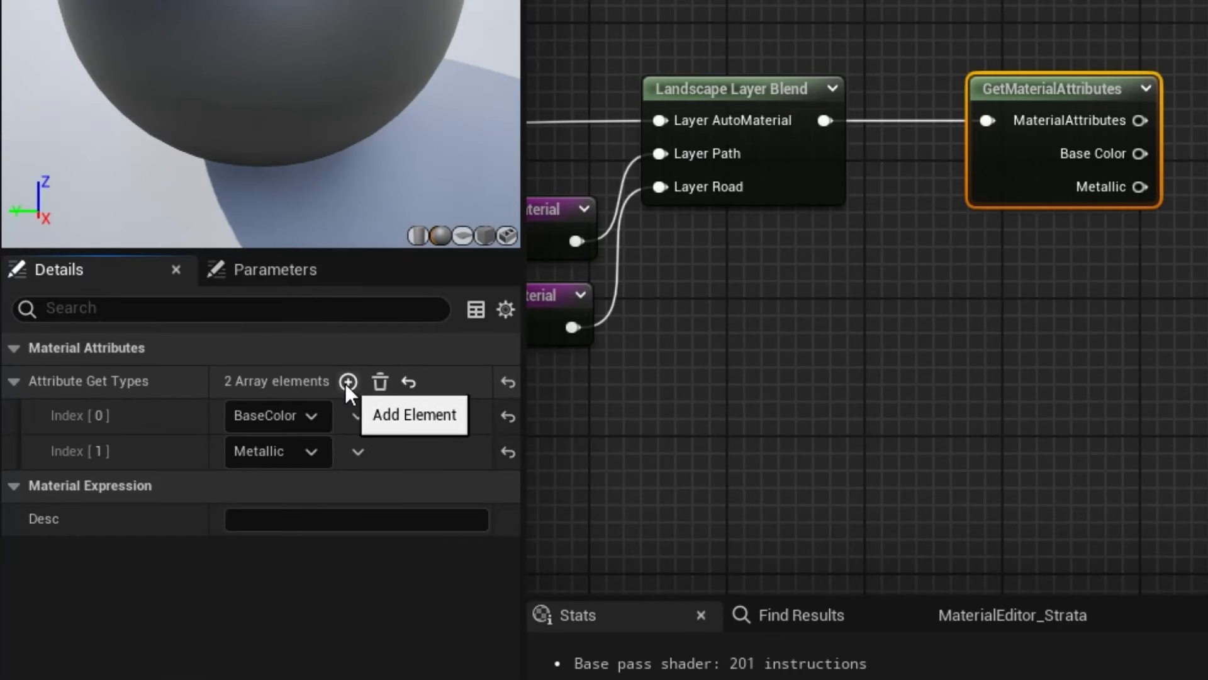
left_click(348, 382)
left_click(348, 382)
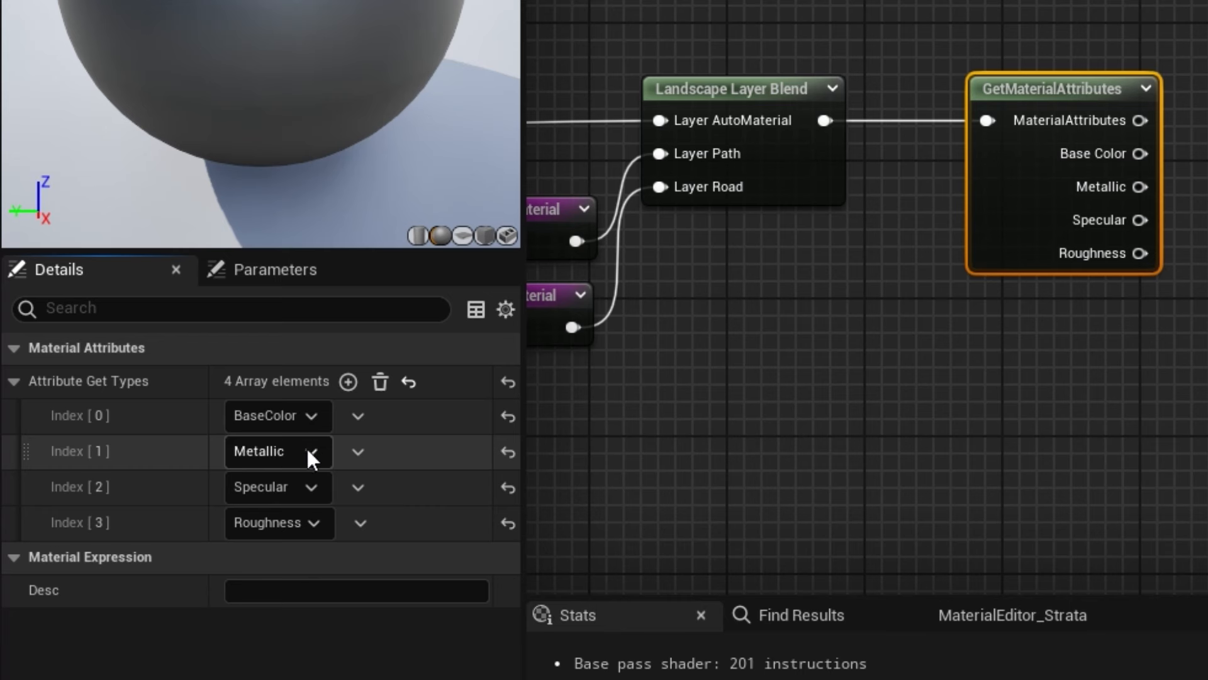
left_click(357, 451)
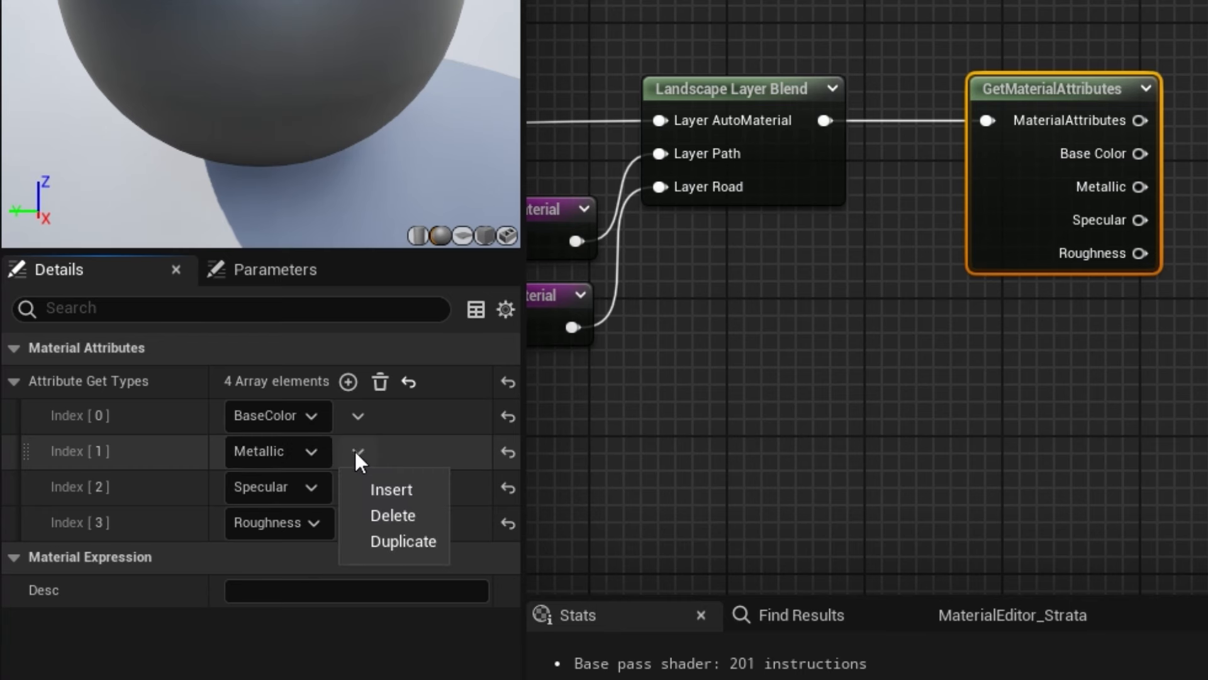
left_click(391, 511)
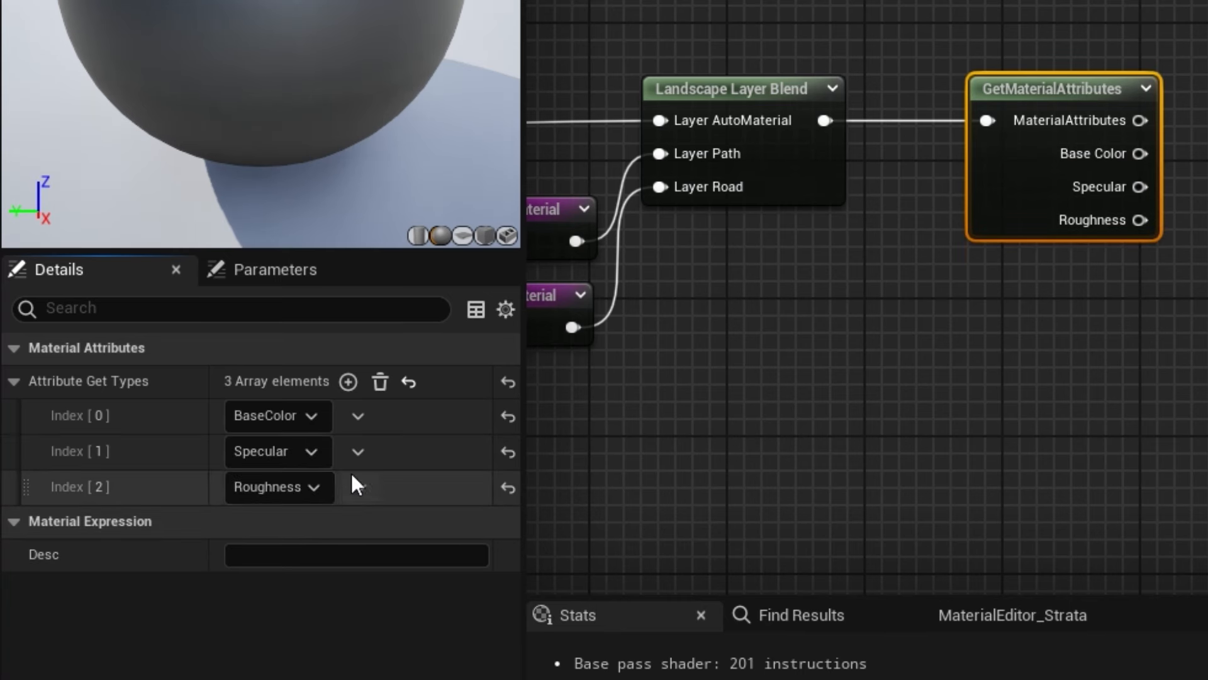
left_click(347, 381)
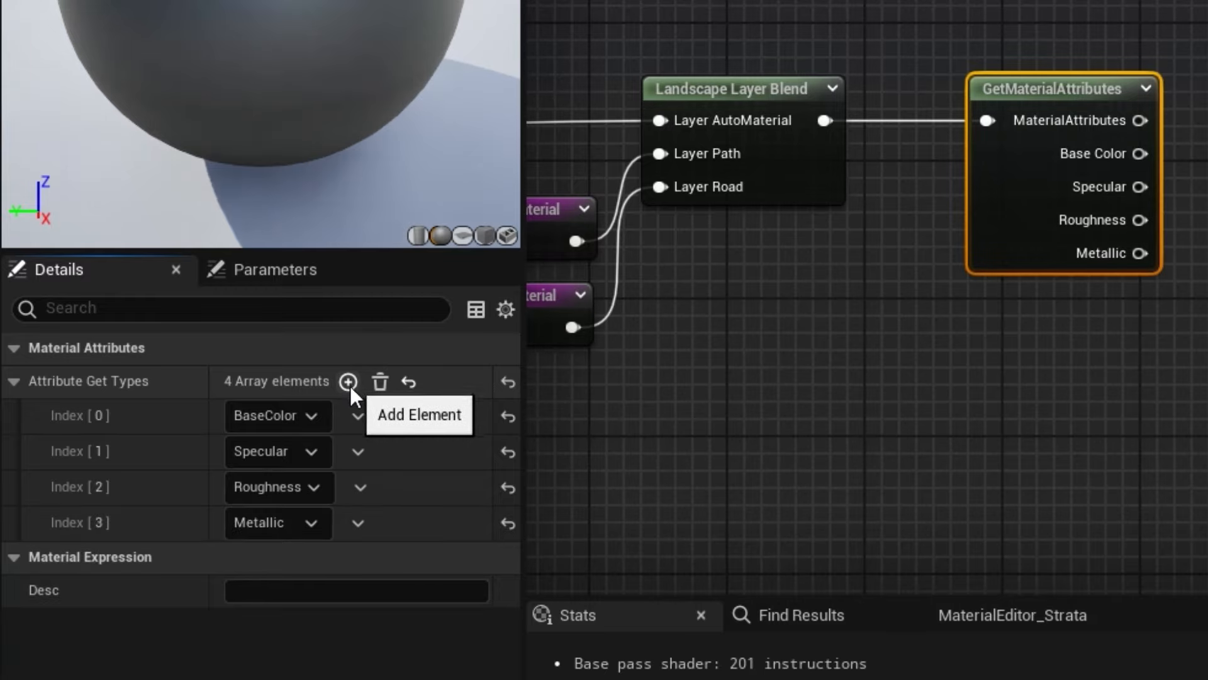
left_click(306, 523)
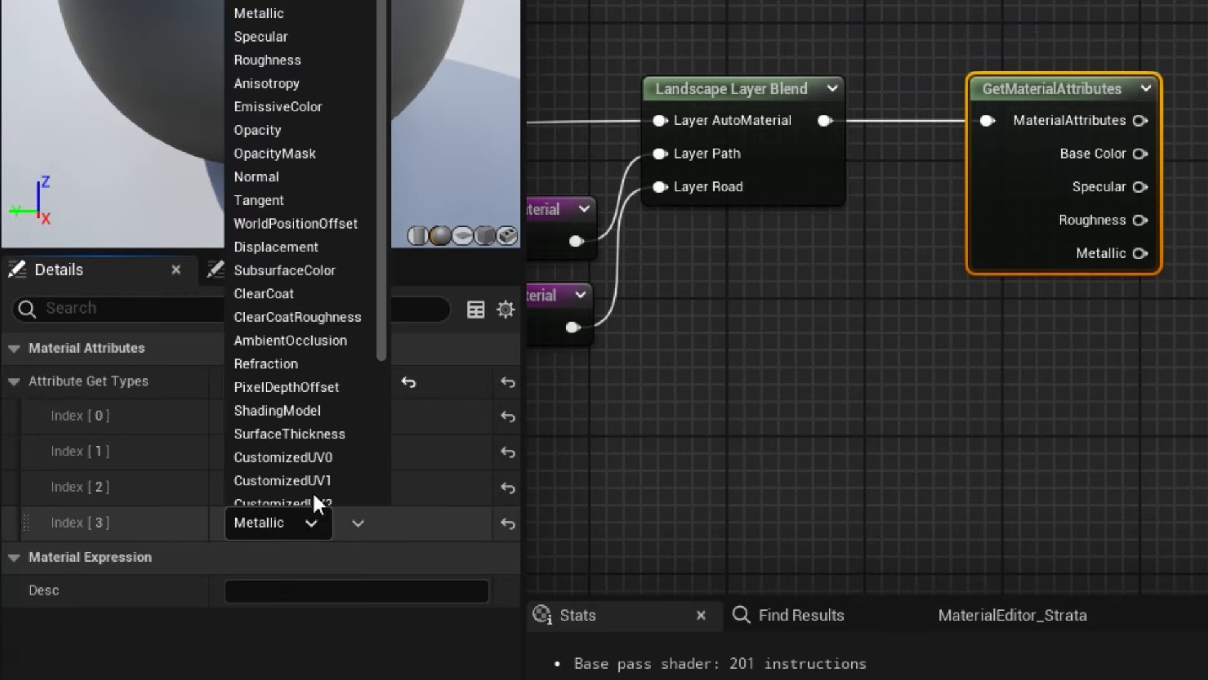
left_click(270, 175)
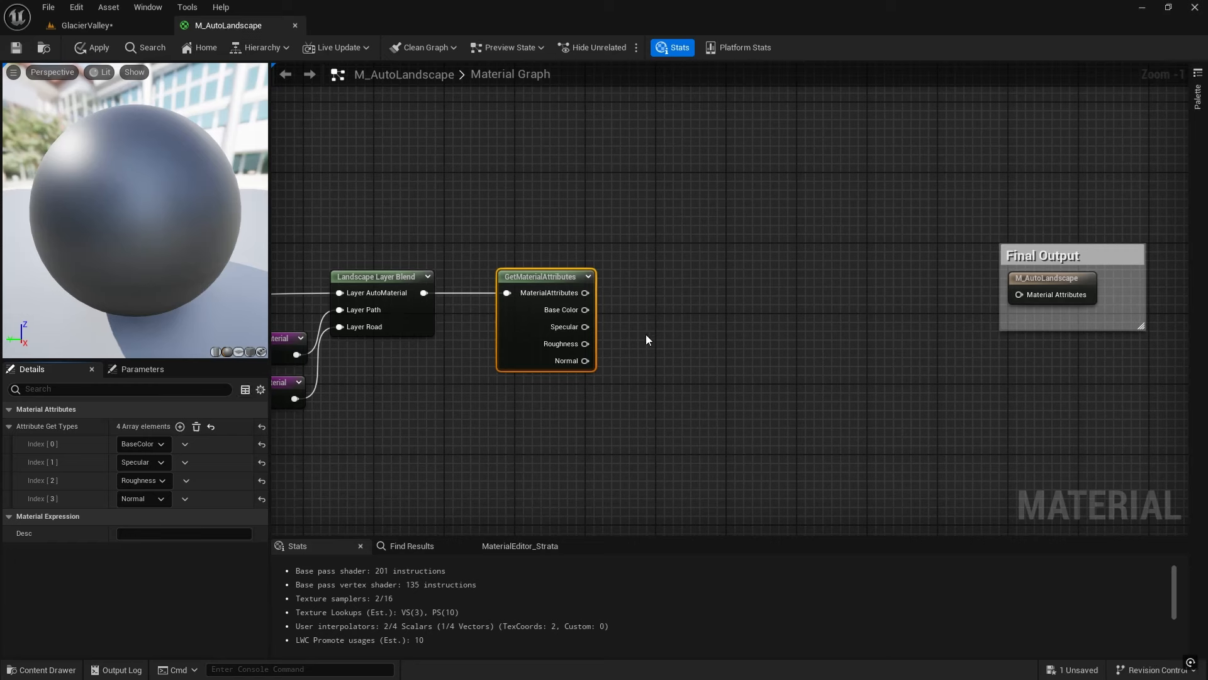
Add a Runtime Virtual Texture Output node next to the GetMaterialAttributes node
right_click_drag(656, 344, 569, 379)
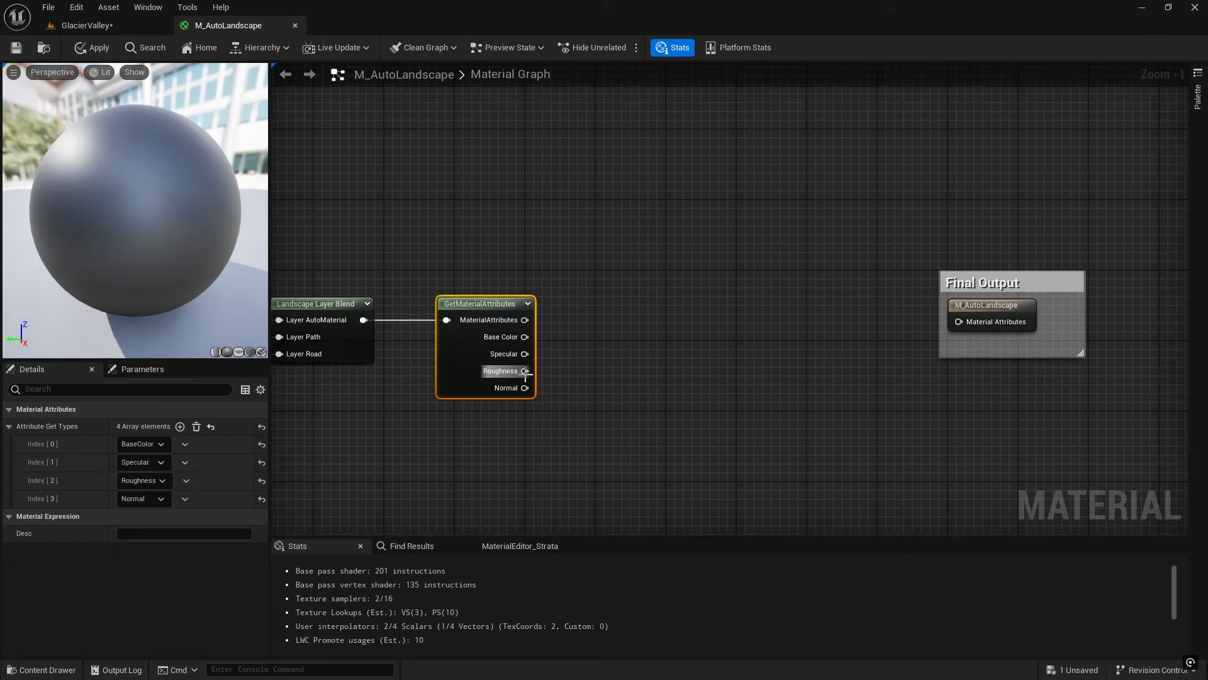
right_click(591, 319)
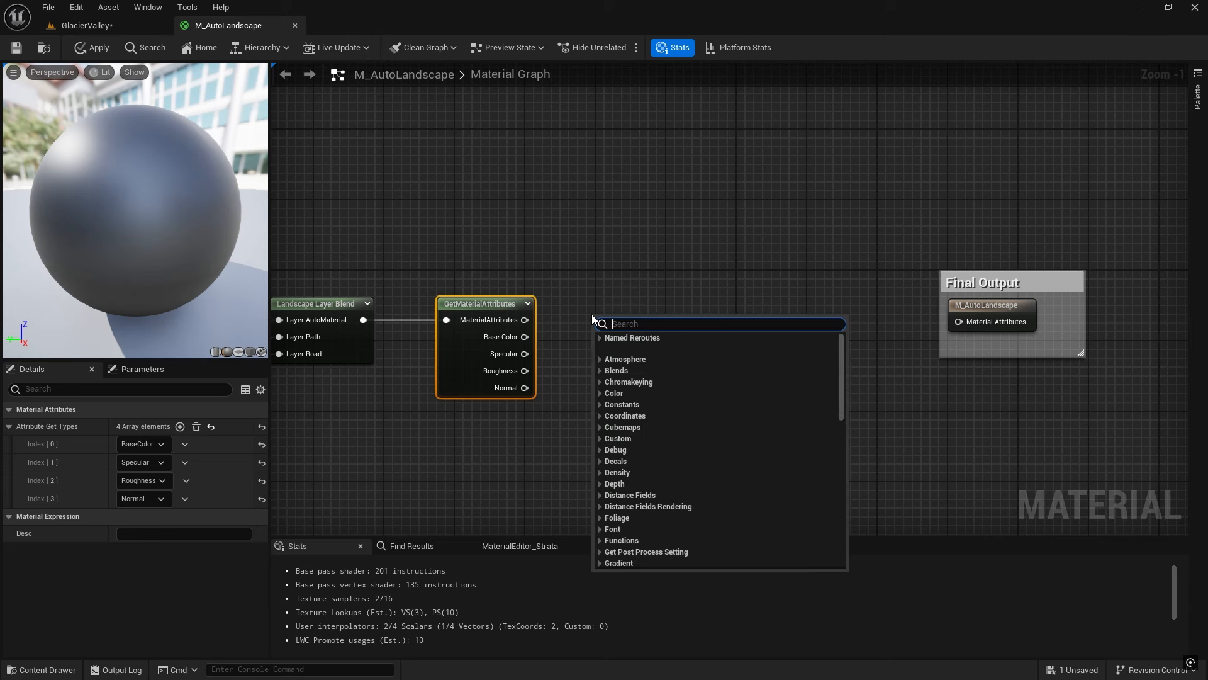
type("runtime")
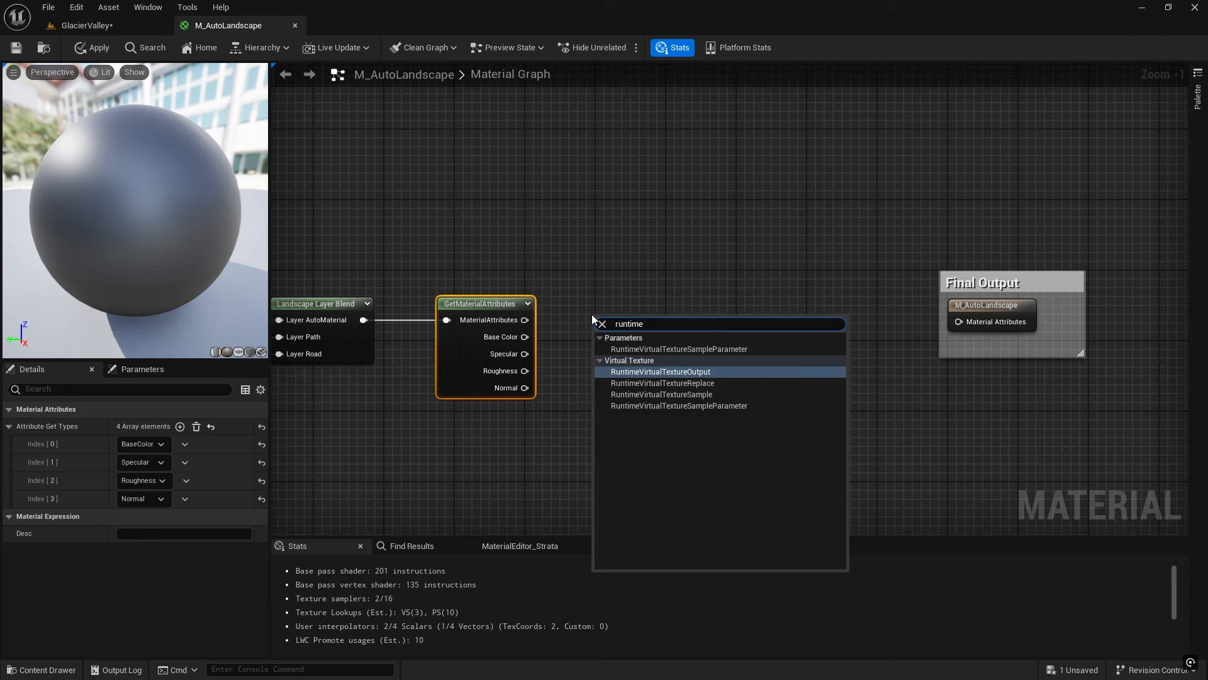
left_click(664, 372)
left_click_drag(653, 321, 648, 302)
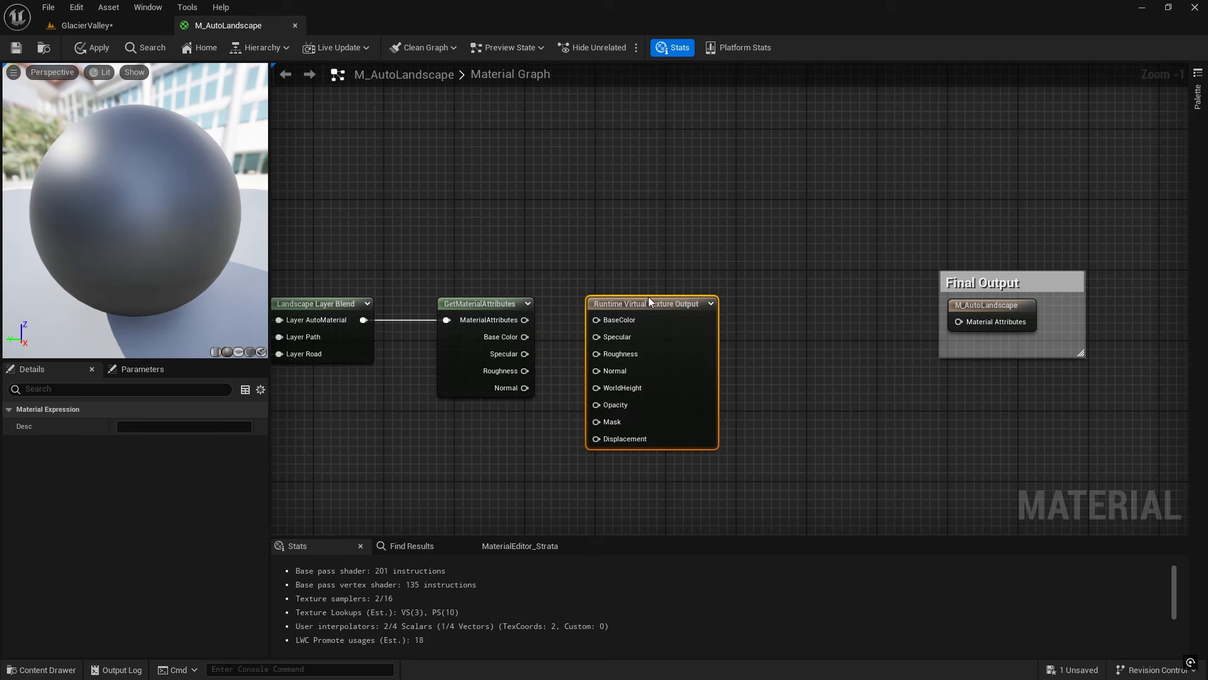
Connect Base Color, Specular, Roughness and Normal to the matching Runtime Virtual Texture Output inputs and straighten the wires
left_click_drag(524, 337, 598, 320)
left_click_drag(526, 354, 598, 337)
left_click_drag(524, 371, 596, 354)
left_click_drag(549, 388, 596, 371)
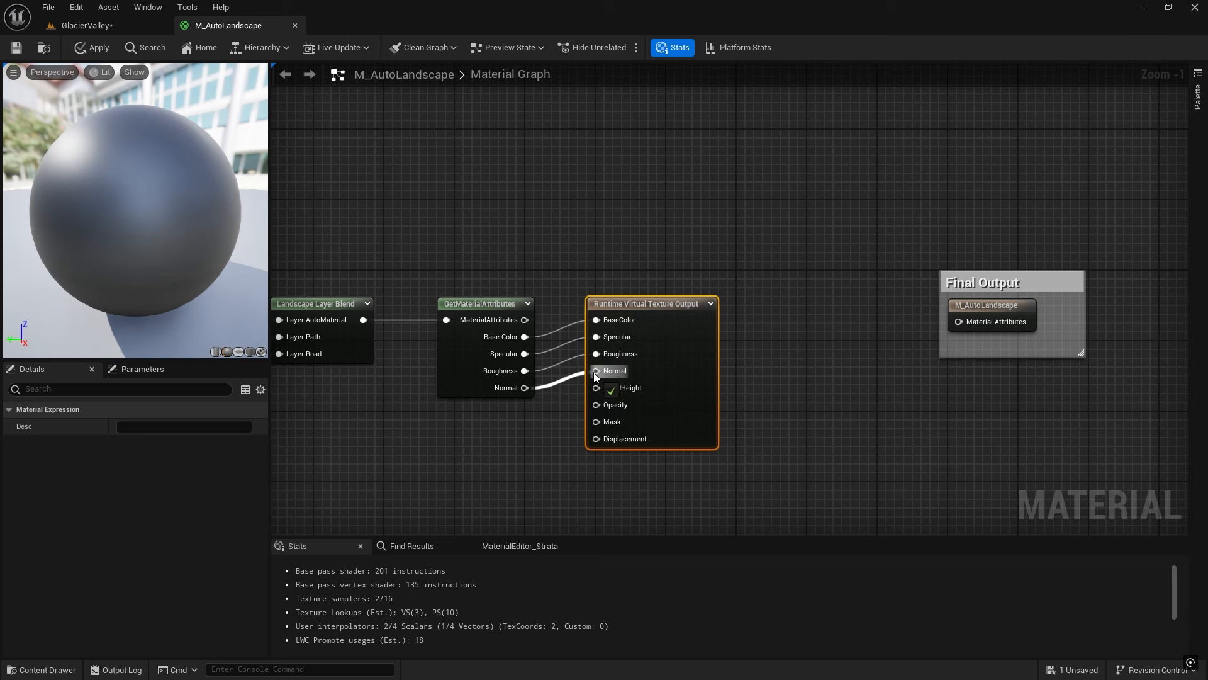
left_click_drag(650, 302, 642, 319)
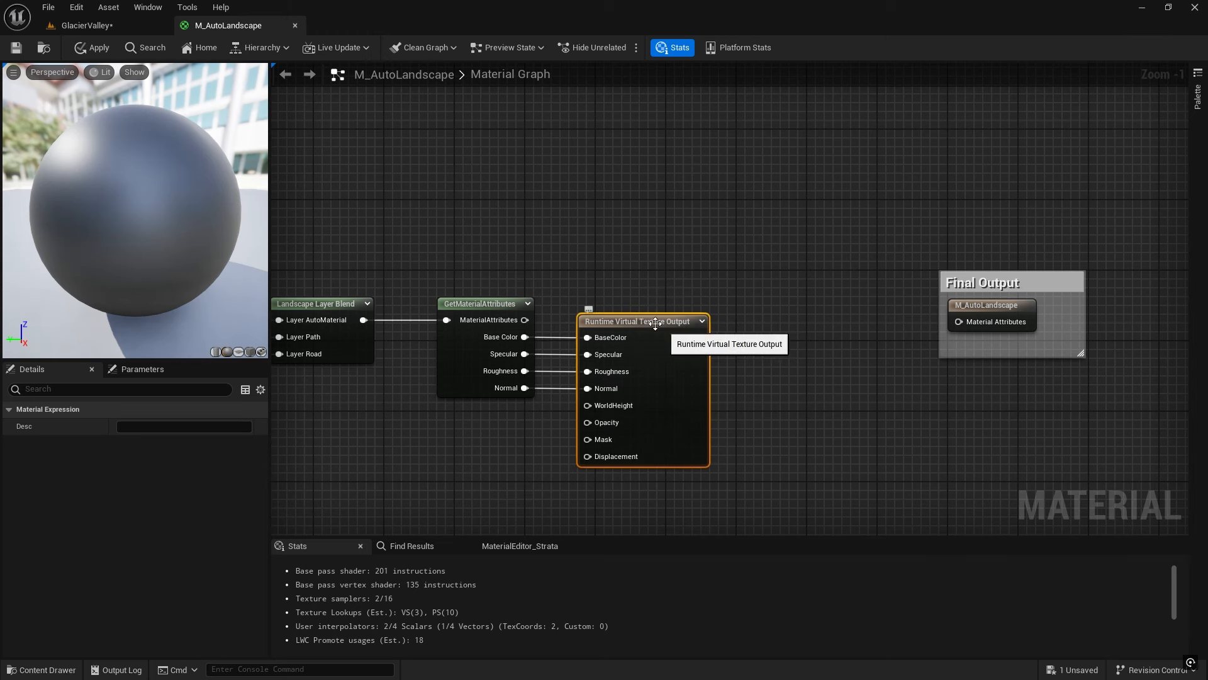
Move the Final Output group farther from the Runtime Virtual Texture Output node to make room for more nodes
right_click_drag(782, 353, 619, 318)
left_click_drag(761, 211, 907, 353)
left_click_drag(856, 257, 1038, 248)
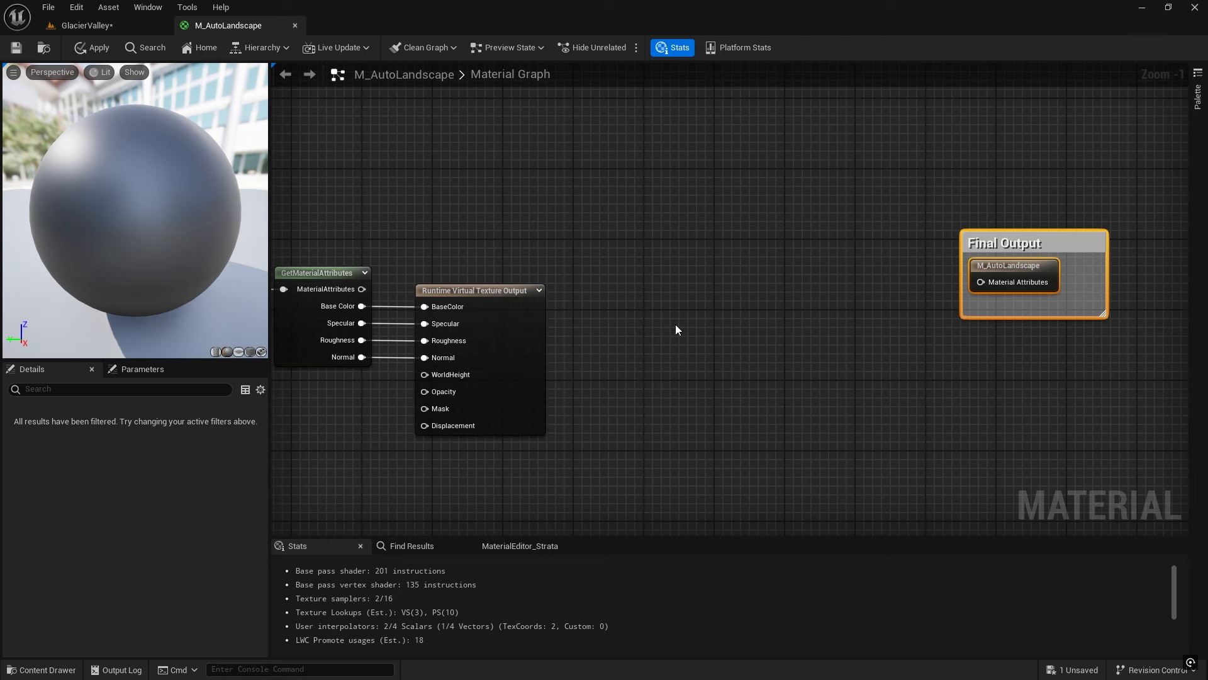
right_click_drag(705, 338, 677, 328)
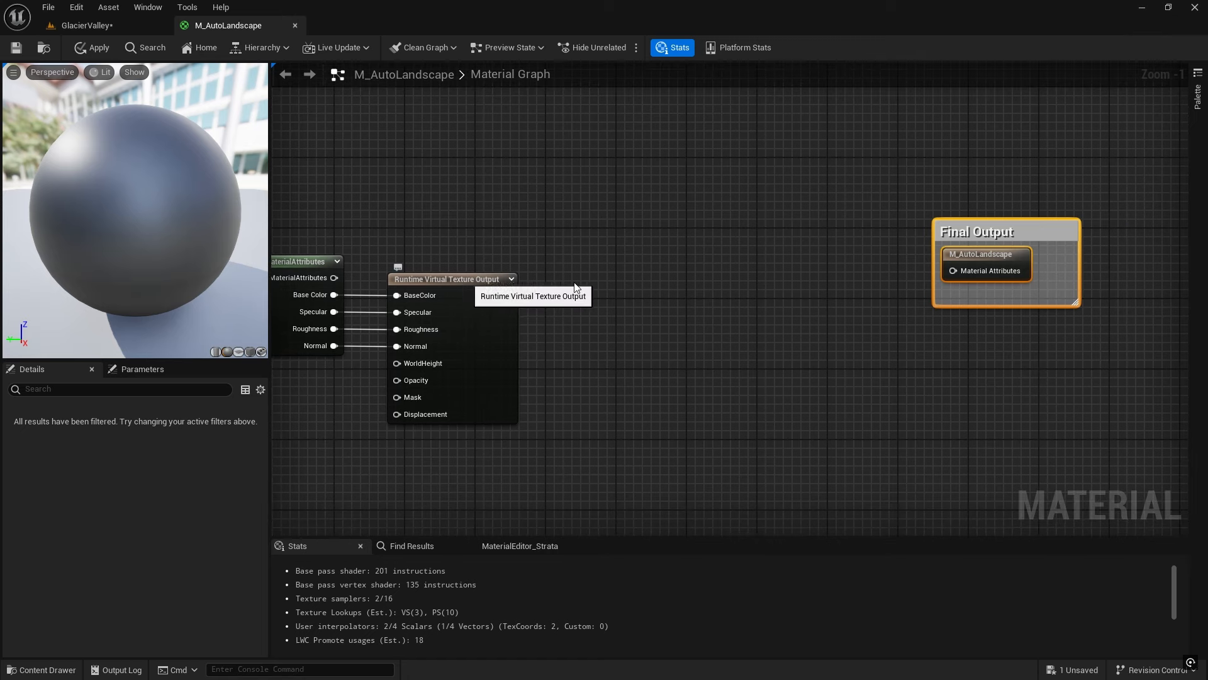
Add a Runtime Virtual Texture Sample node before the Final Output group and assign RVT_Color as its virtual texture
right_click(623, 293)
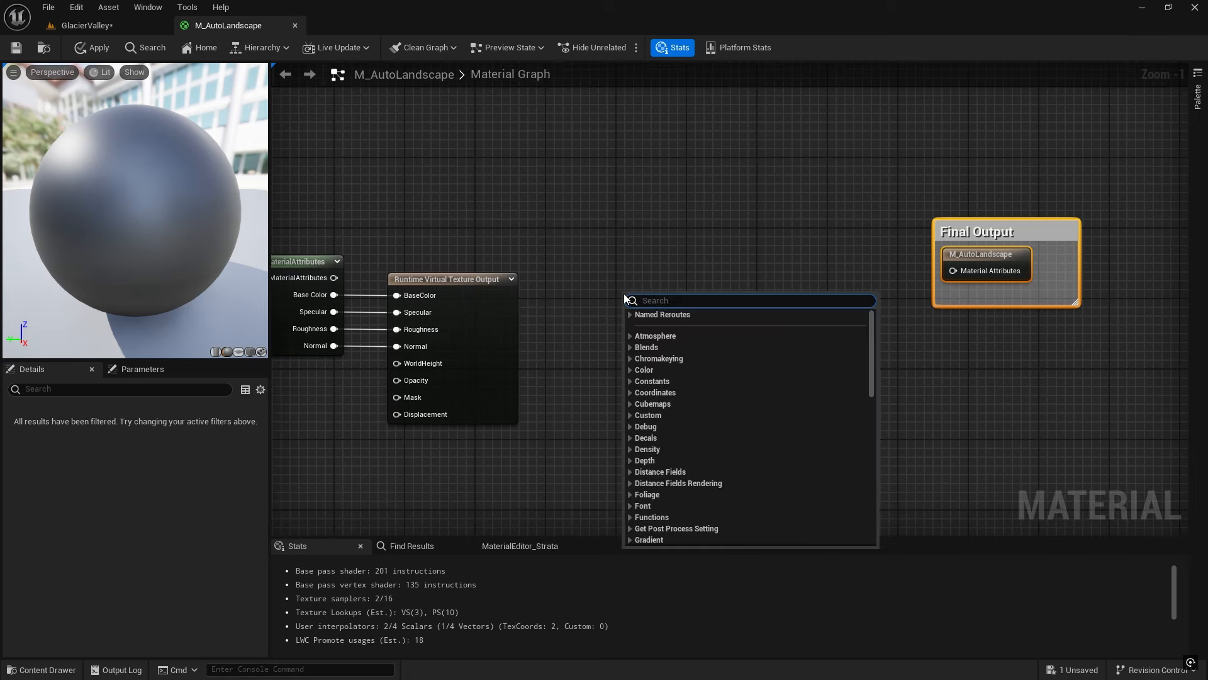
type("runtime")
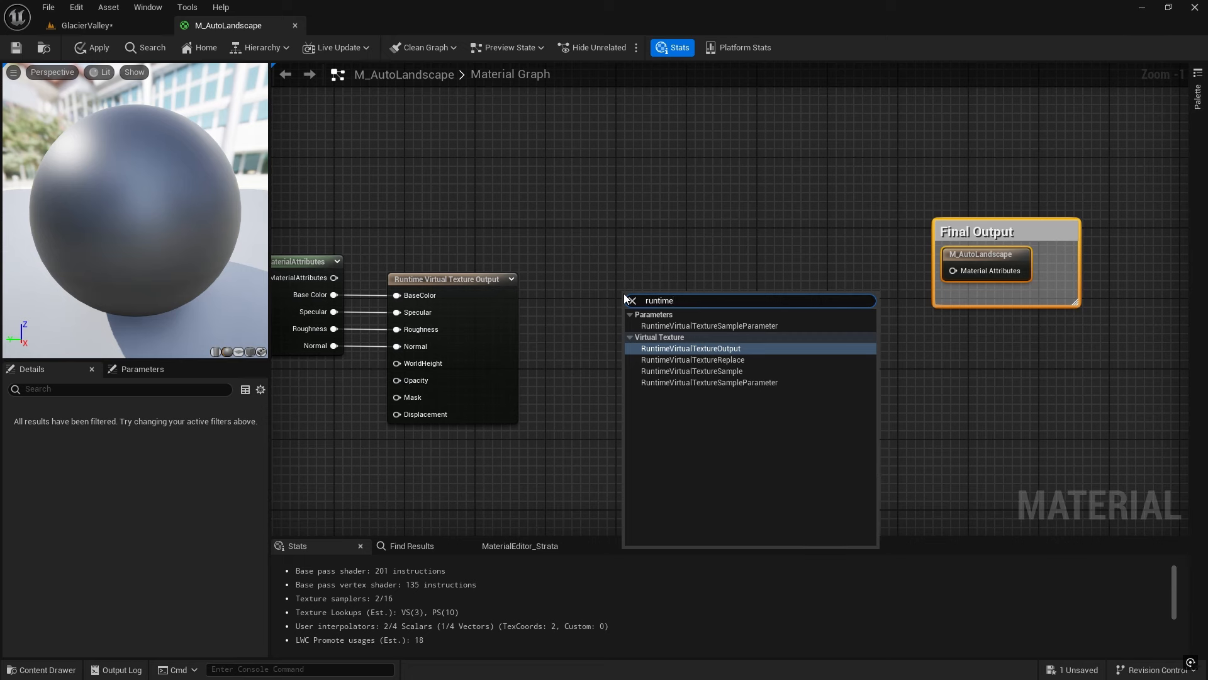
left_click(692, 371)
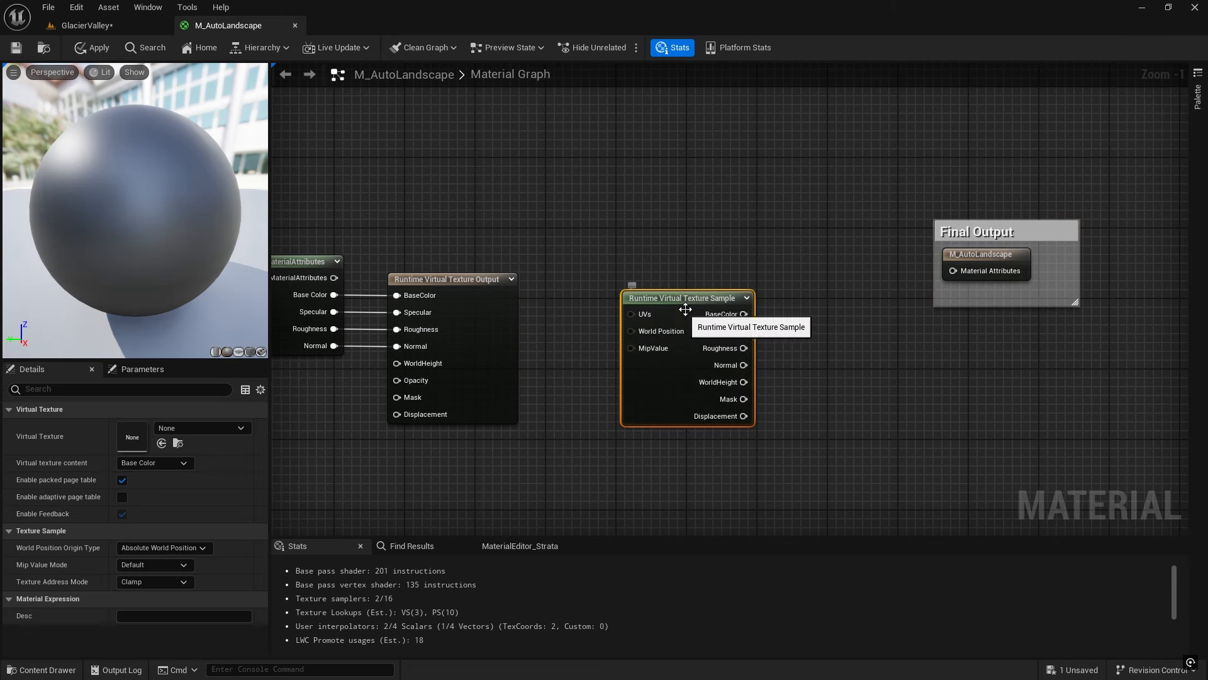
left_click_drag(683, 312, 678, 301)
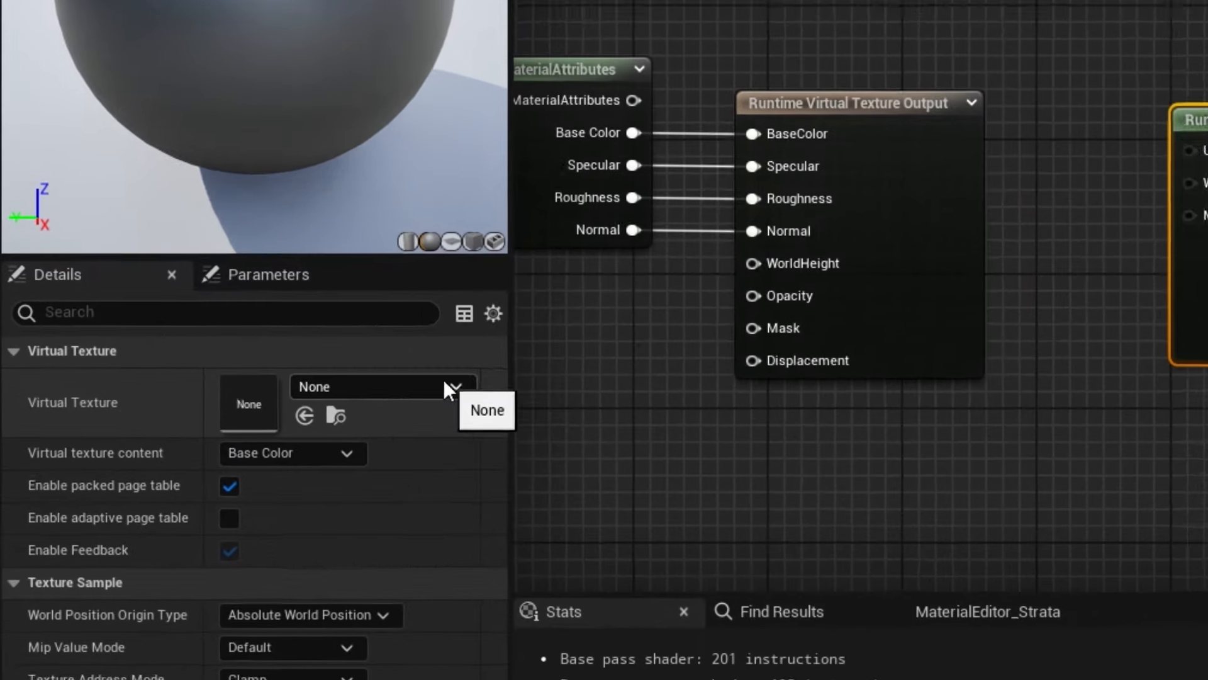
left_click(257, 424)
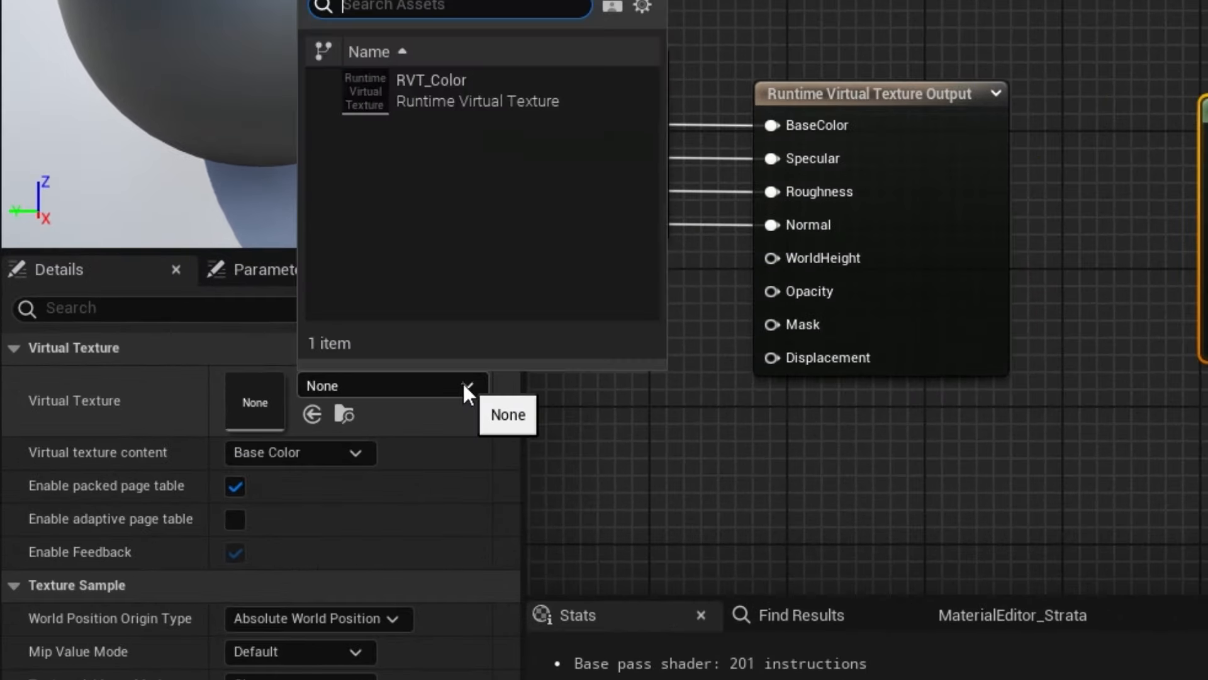
left_click(424, 88)
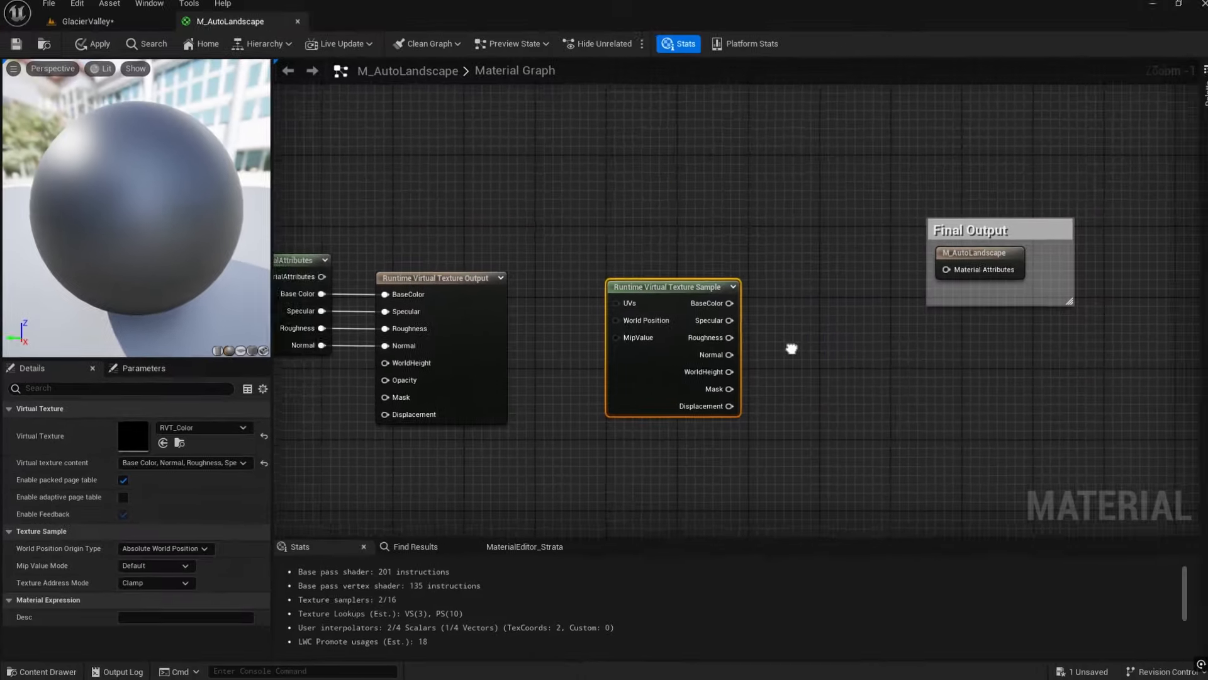
right_click_drag(792, 348, 674, 359)
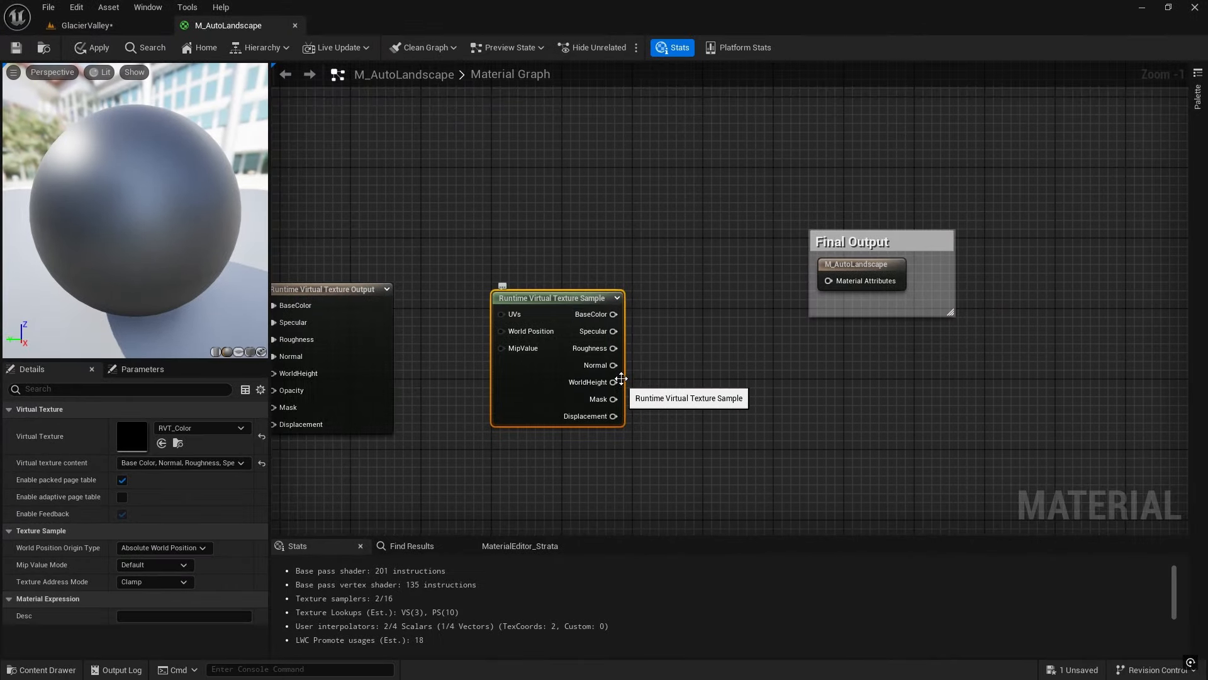
Move the Final Output group farther away and add a SetMaterialAttributes node between it and the Runtime Virtual Texture Sample node
left_click_drag(900, 247, 1005, 264)
right_click(724, 301)
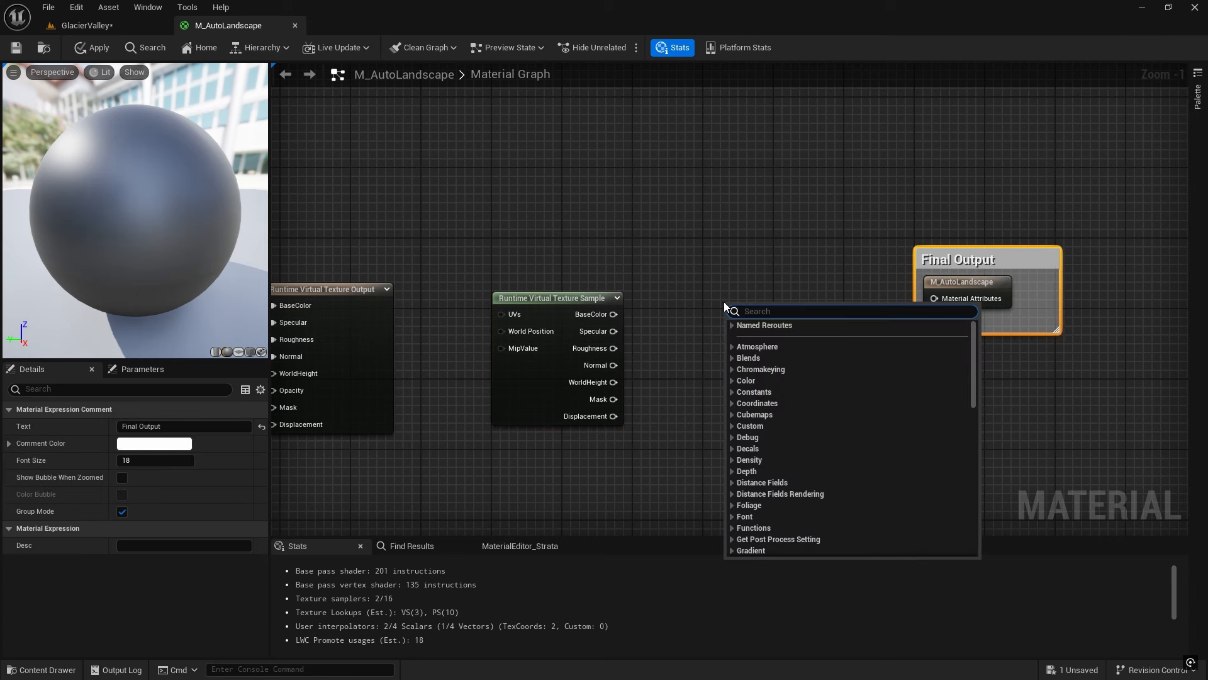
type("set material")
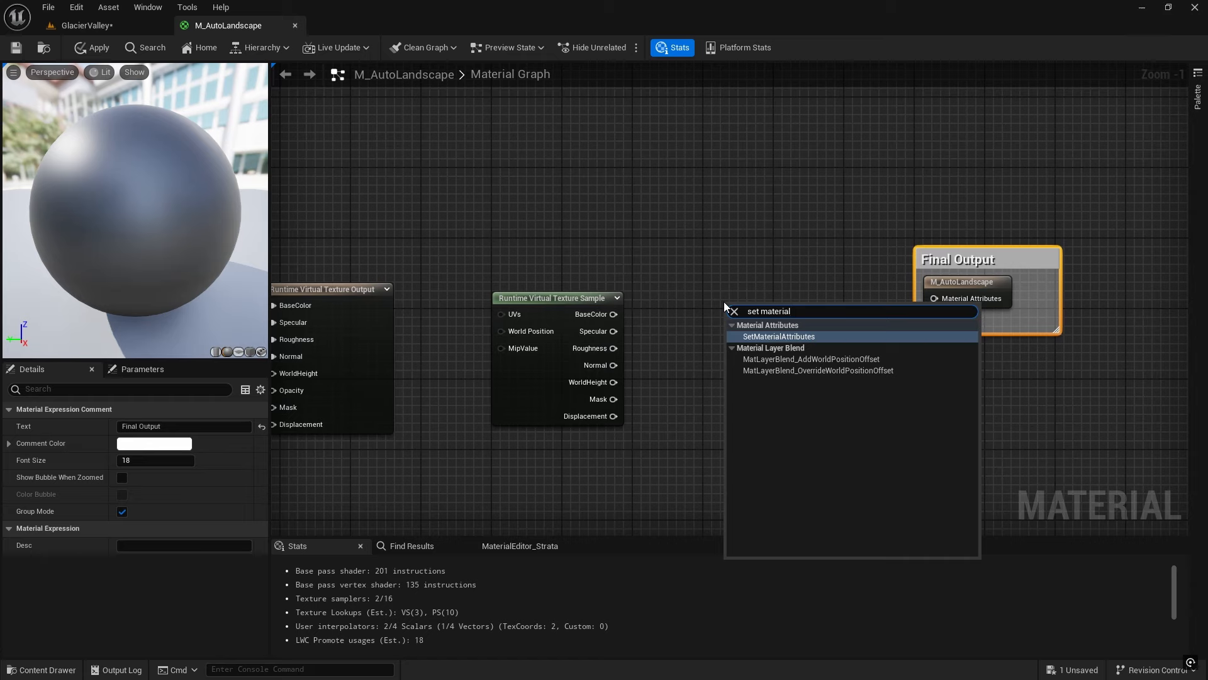
left_click(791, 335)
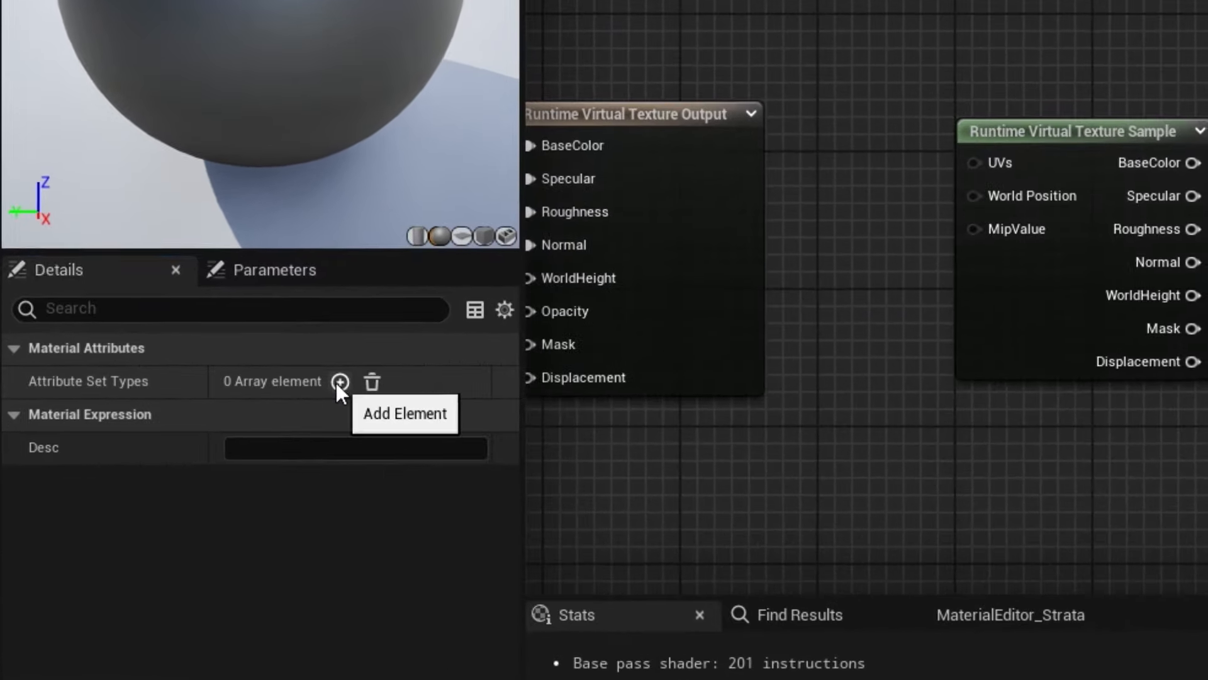
Give the SetMaterialAttributes node four attribute set types: BaseColor, Specular, Roughness and Normal
left_click(177, 427)
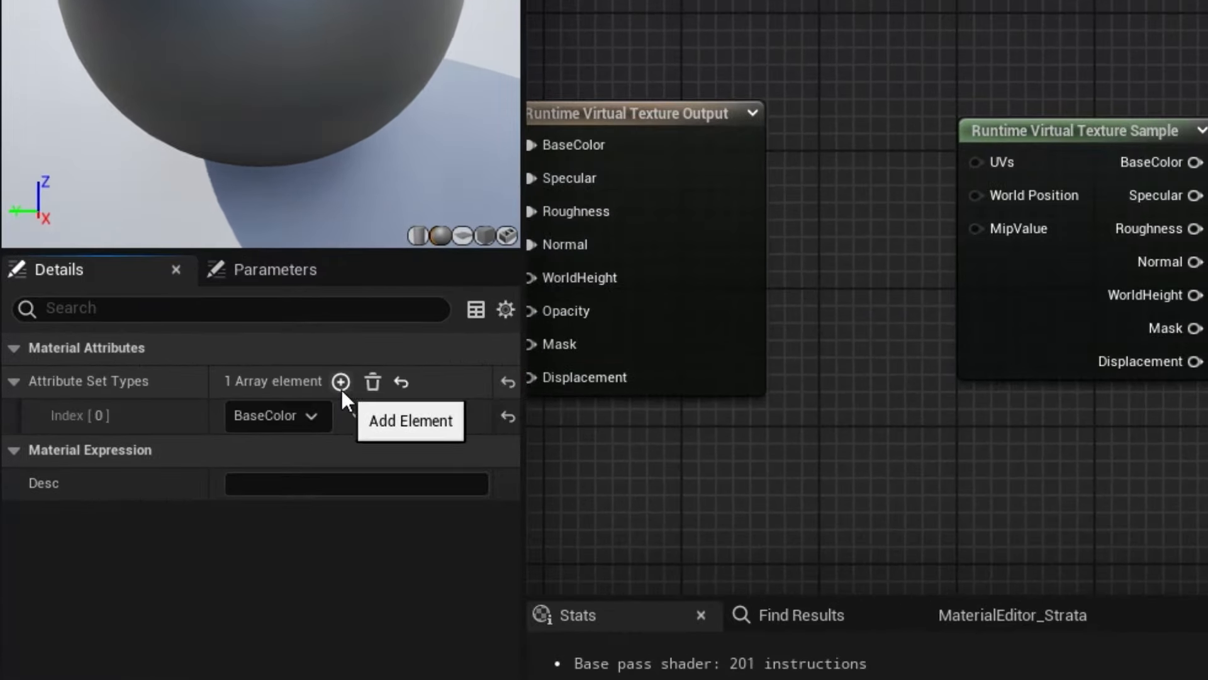
left_click(340, 382)
left_click(348, 381)
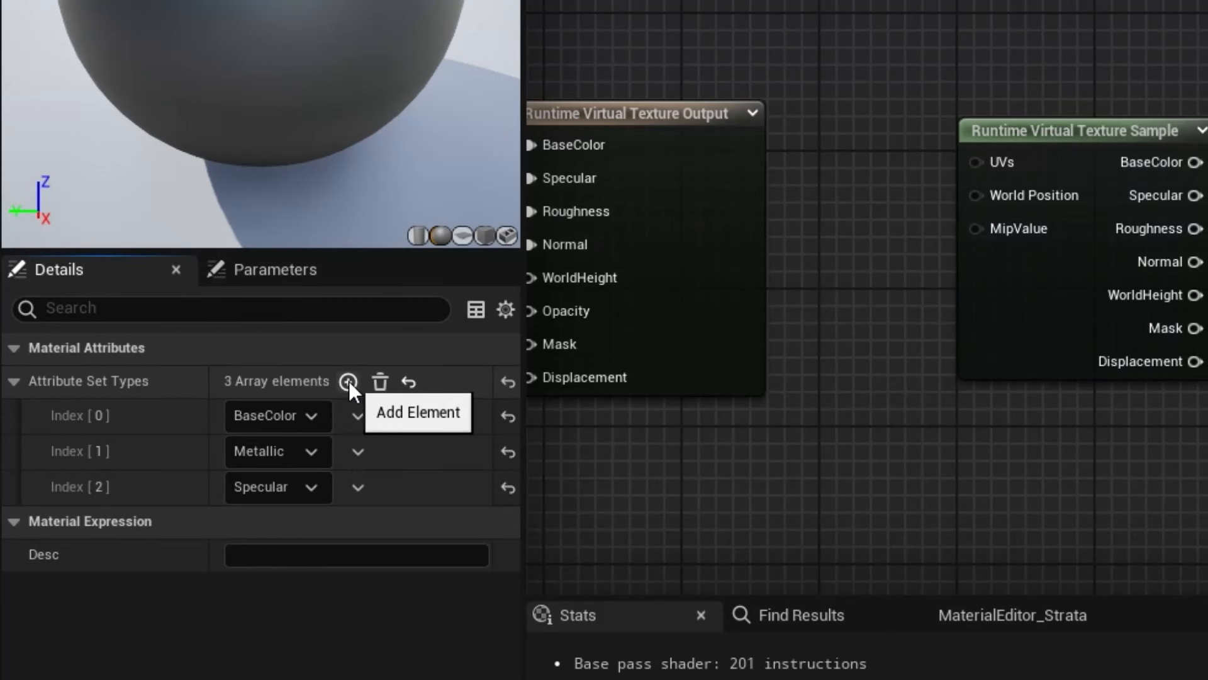
left_click(349, 381)
left_click(356, 451)
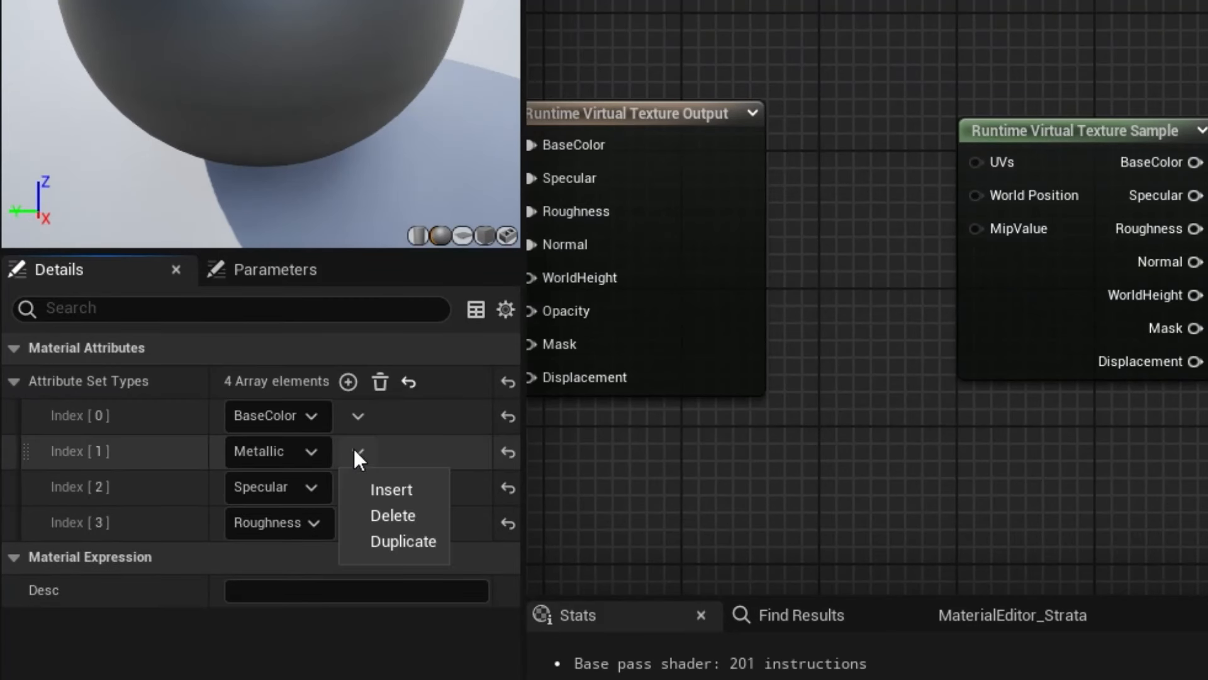
left_click(413, 520)
left_click(348, 381)
left_click(311, 523)
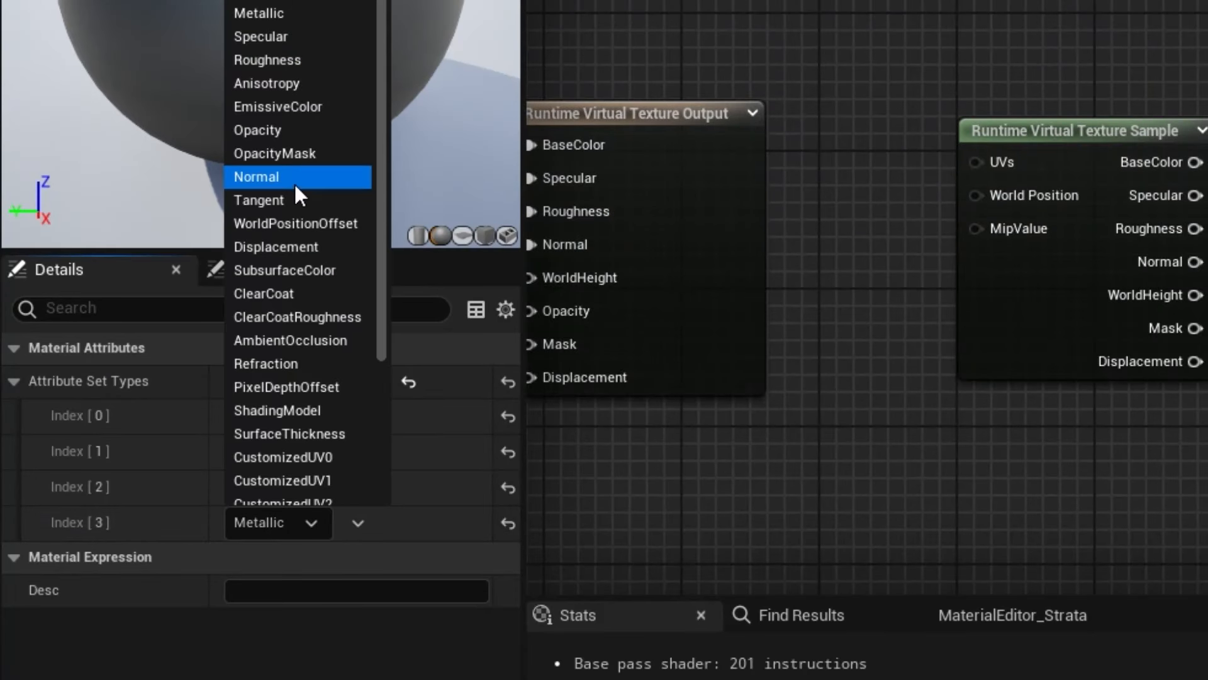
left_click(293, 177)
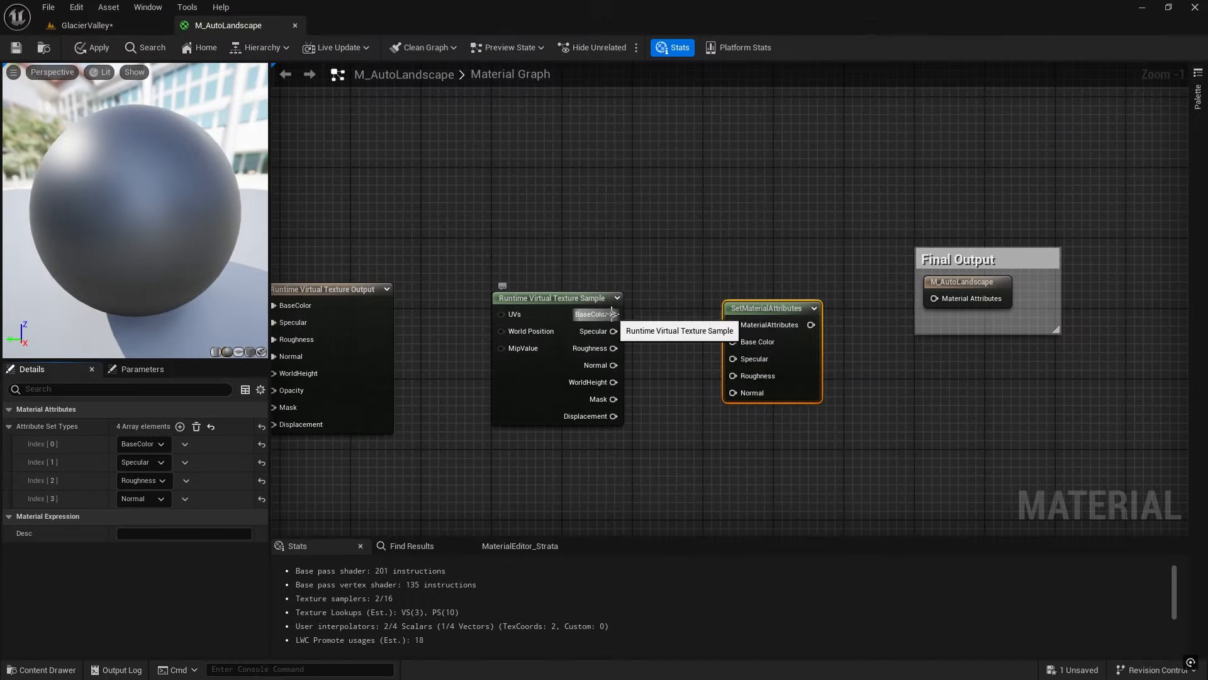
Connect the sample's BaseColor, Specular, Roughness and Normal to SetMaterialAttributes, and its output to M_AutoLandscape's Material Attributes input
left_click_drag(614, 314, 754, 281)
left_click_drag(613, 331, 718, 331)
left_click_drag(599, 352, 723, 348)
left_click_drag(615, 367, 728, 364)
right_click_drag(856, 353, 808, 362)
left_click_drag(754, 307, 887, 305)
Save the M_AutoLandscape material with its new runtime virtual texture nodes
right_click_drag(847, 361, 896, 372)
scroll(897, 373, "down", 1)
right_click_drag(843, 419, 906, 446)
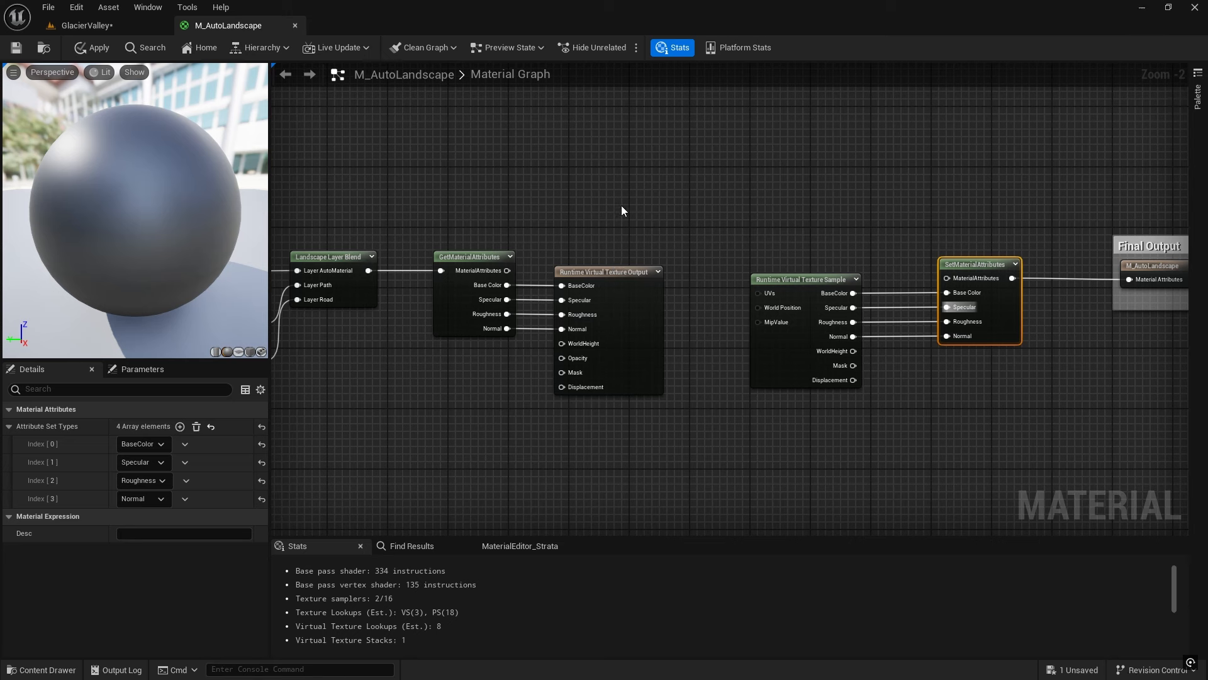
right_click_drag(602, 210, 636, 216)
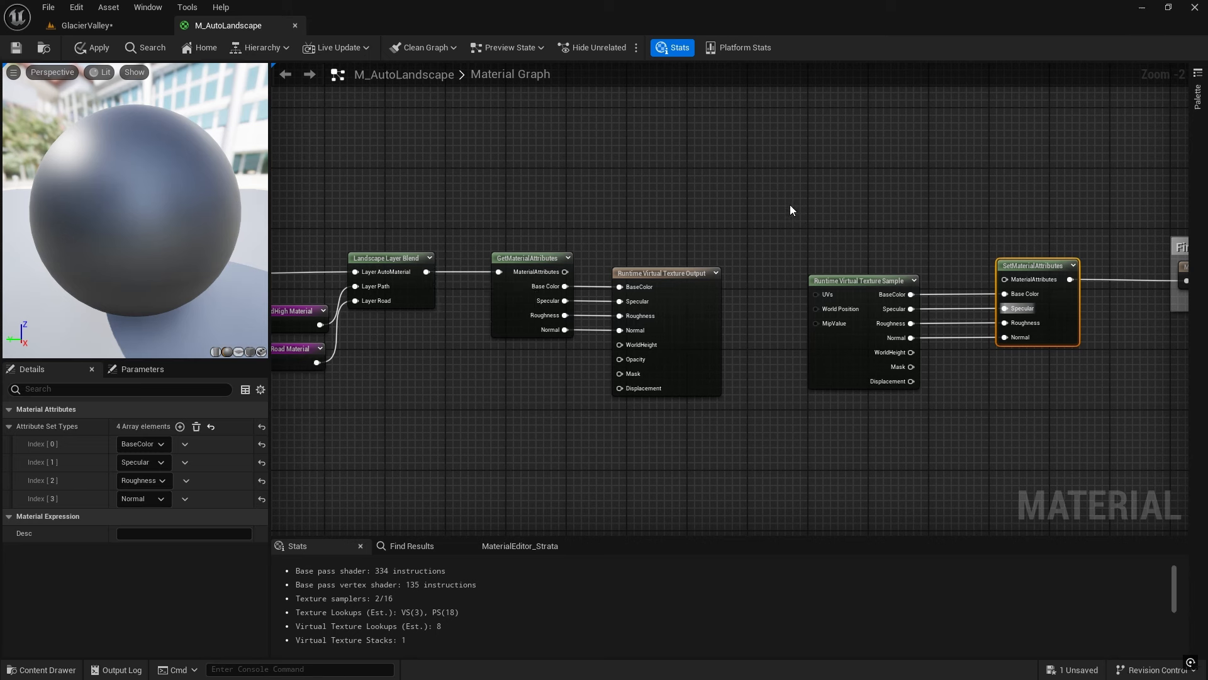
right_click_drag(775, 203, 711, 189)
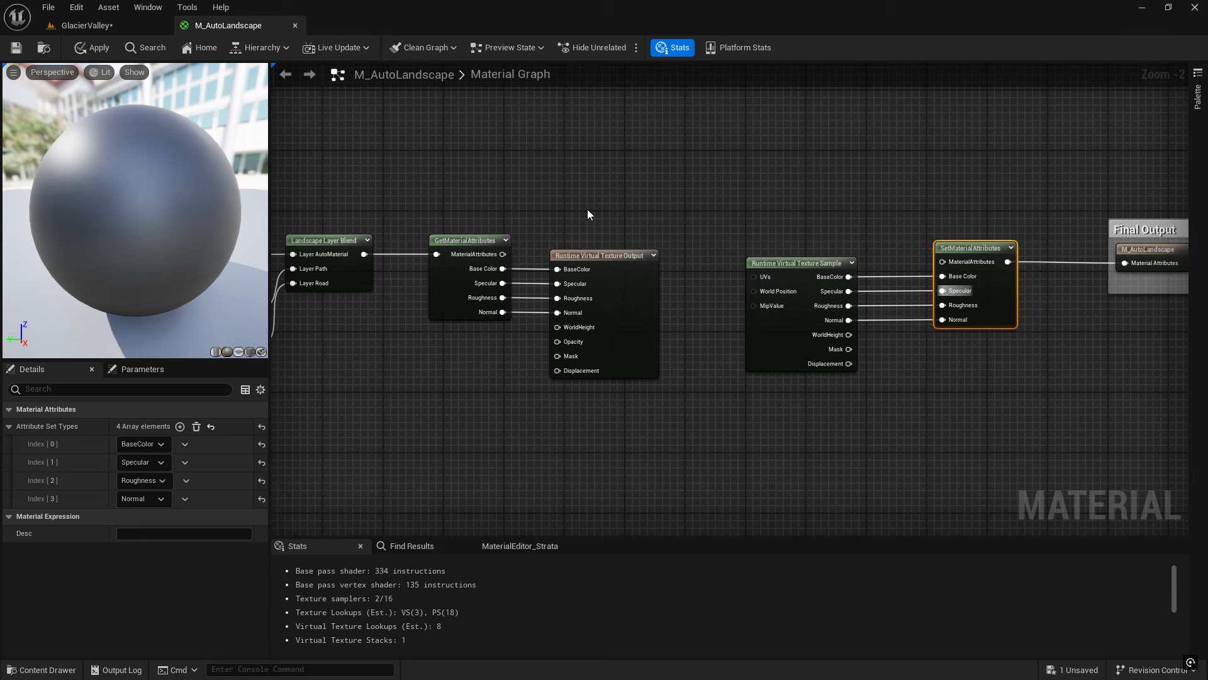
right_click_drag(591, 205, 629, 197)
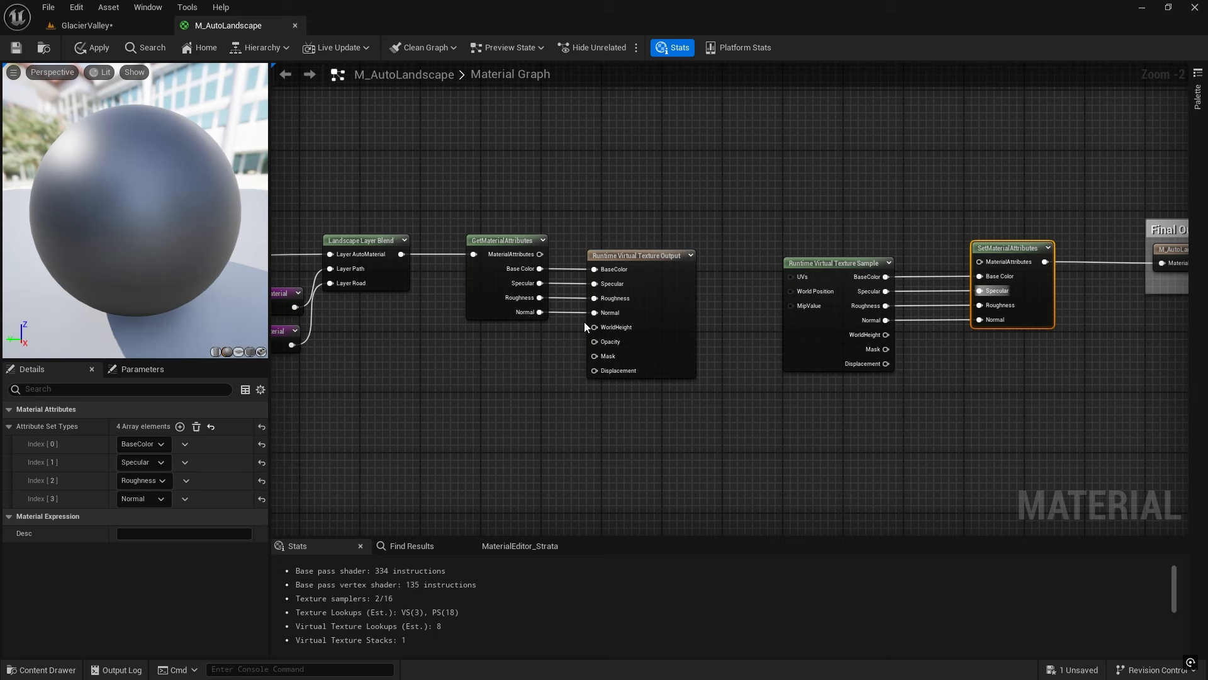
right_click_drag(718, 312, 496, 310)
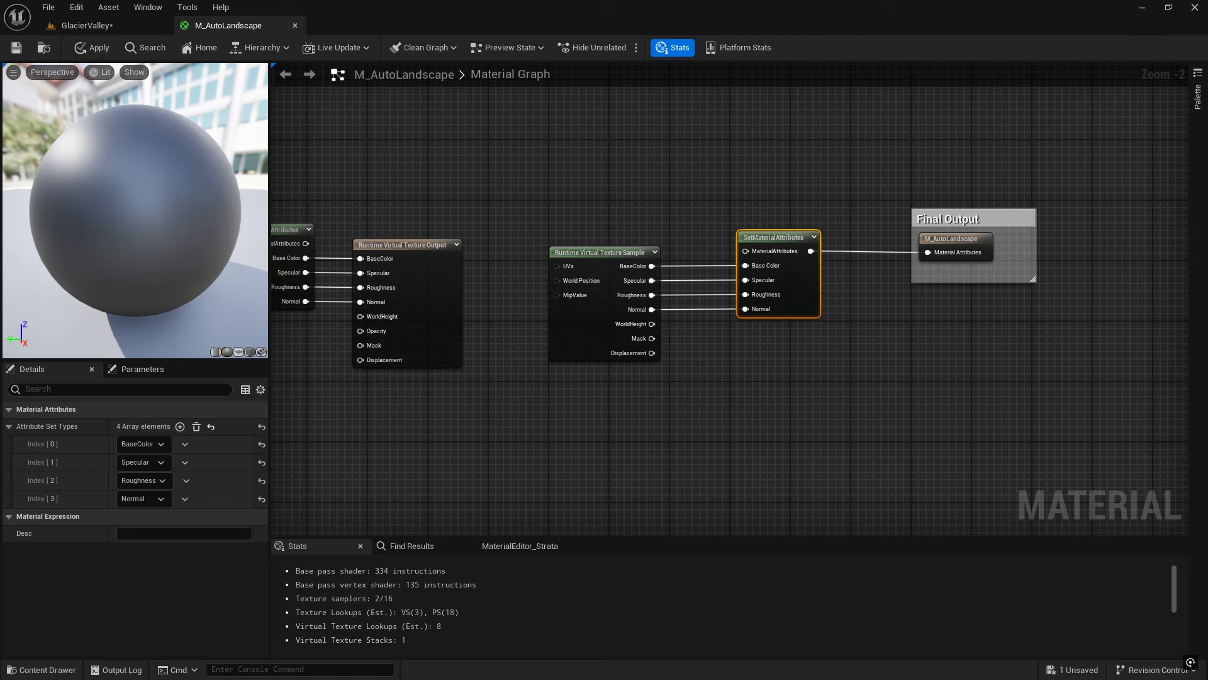
right_click_drag(894, 285, 924, 256)
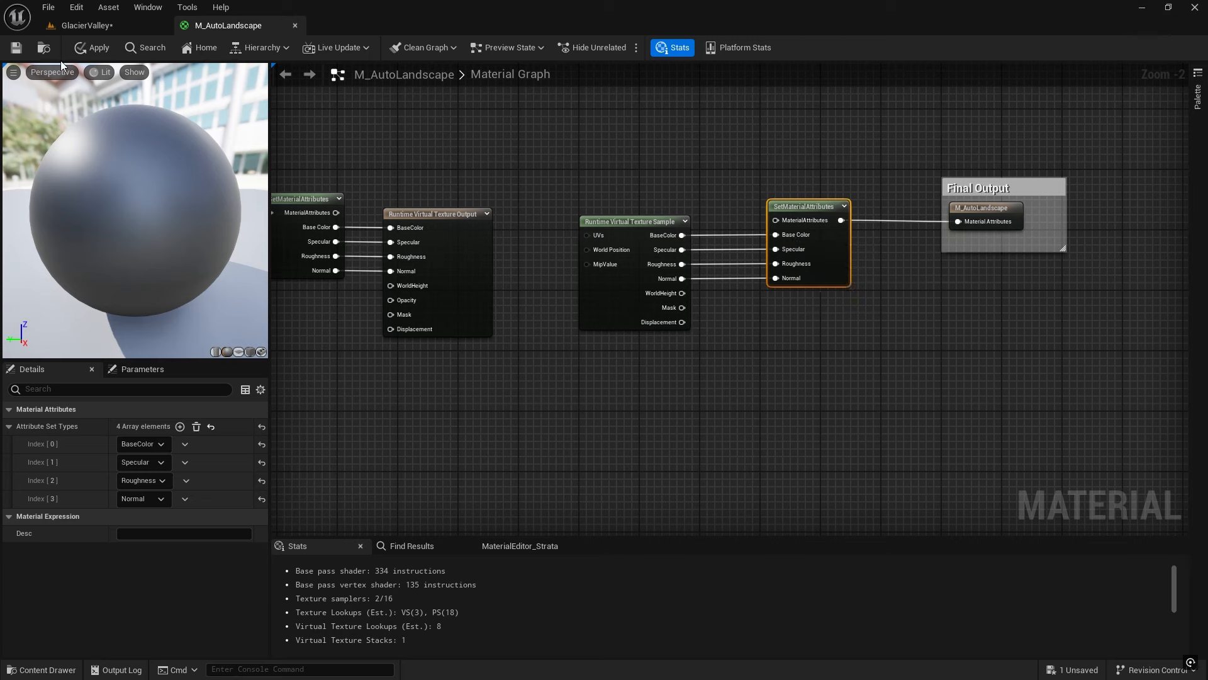
left_click(18, 53)
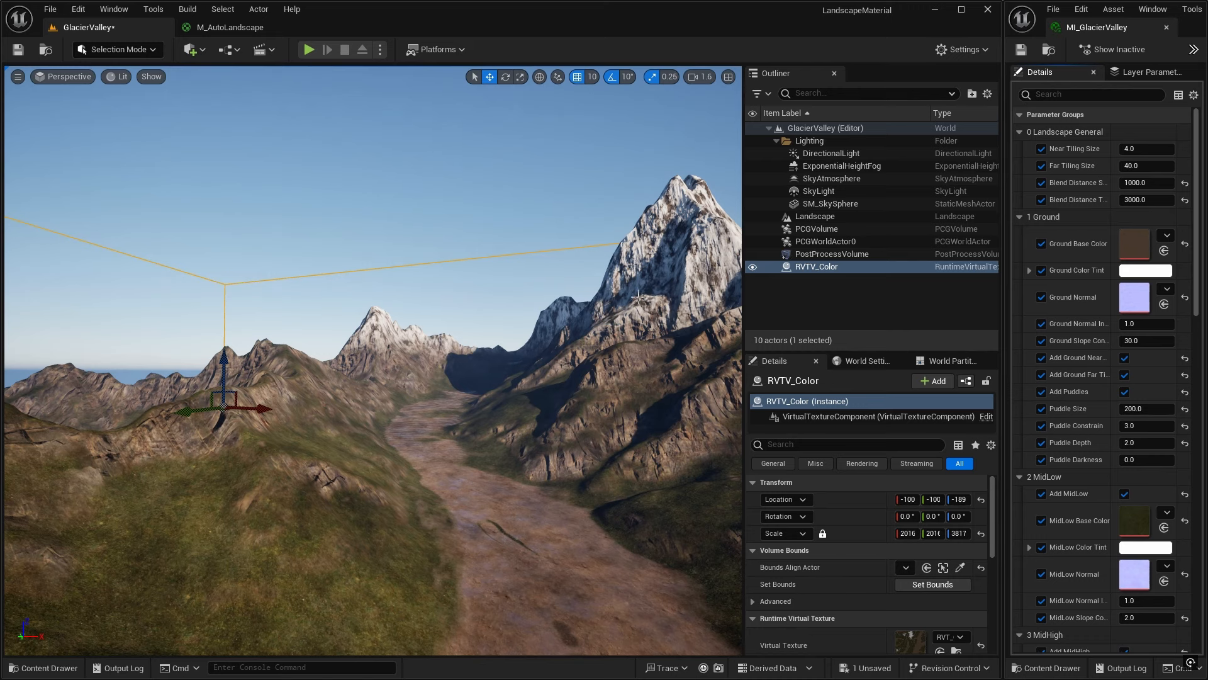
Examine the valley ground, puddles and cliffs of the GlacierValley level up close and from a distance
mouse_move(625, 297)
right_mouse_down()
mouse_move(711, 319)
mouse_move(713, 339)
mouse_move(623, 295)
right_mouse_up()
key("w")
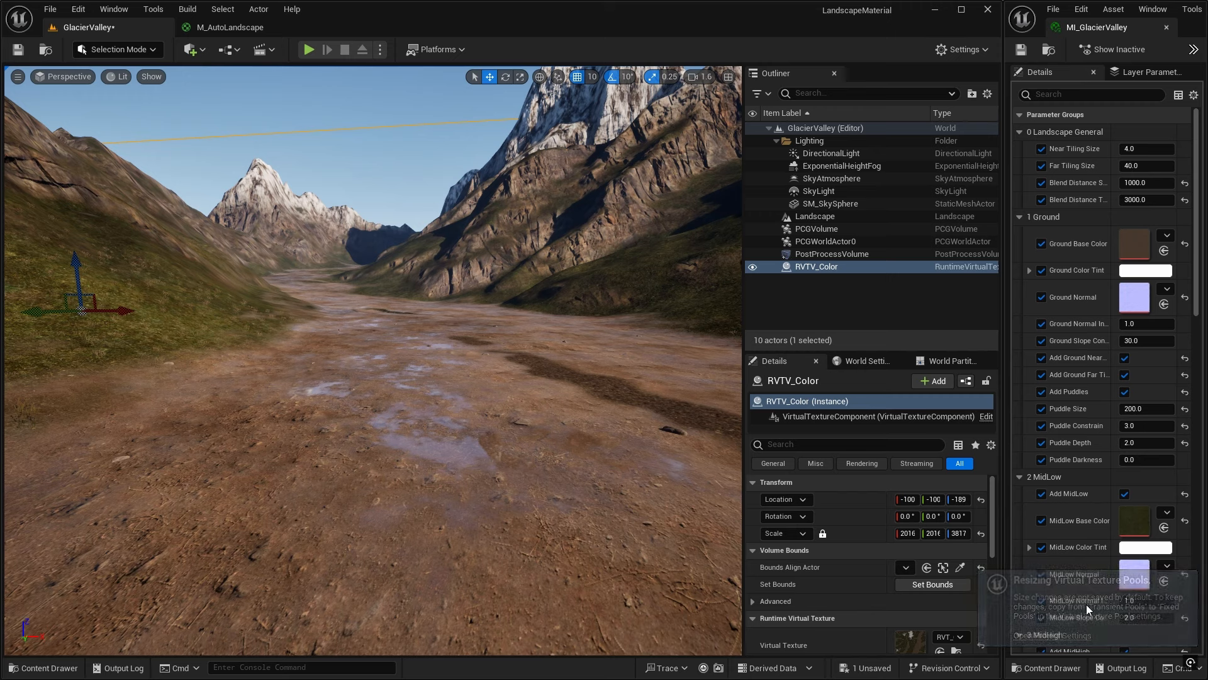
right_click_drag(552, 357, 509, 432)
key("w")
key("w")
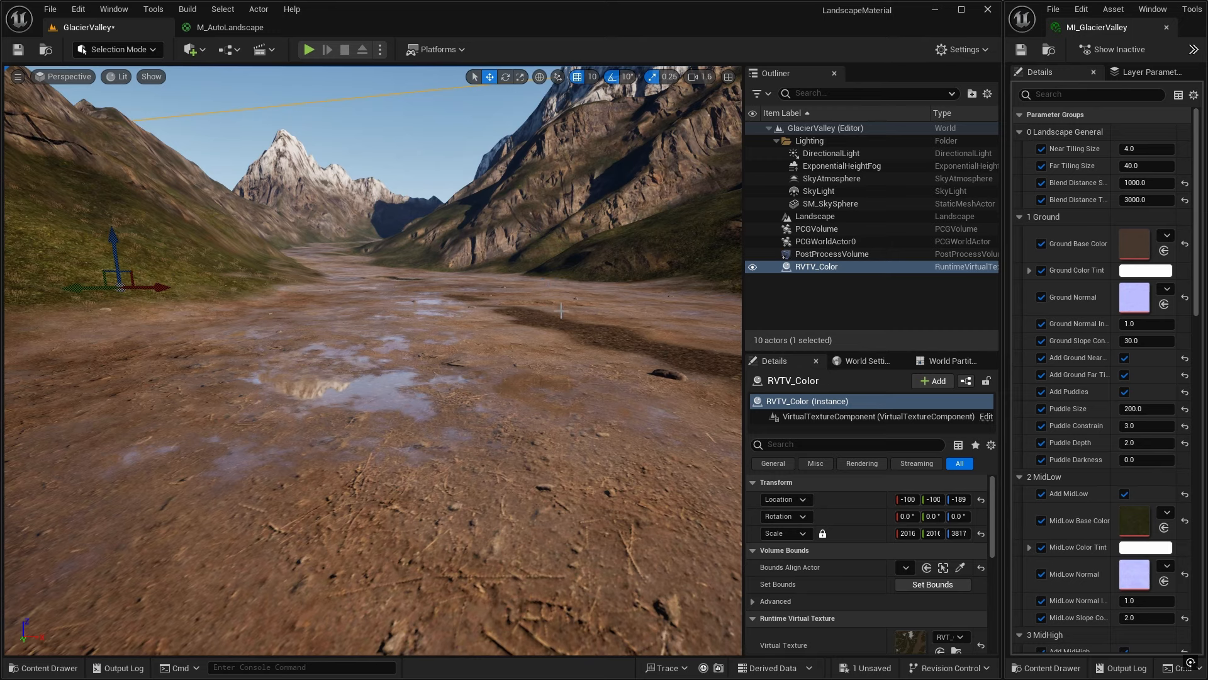
right_click_drag(373, 360, 522, 289)
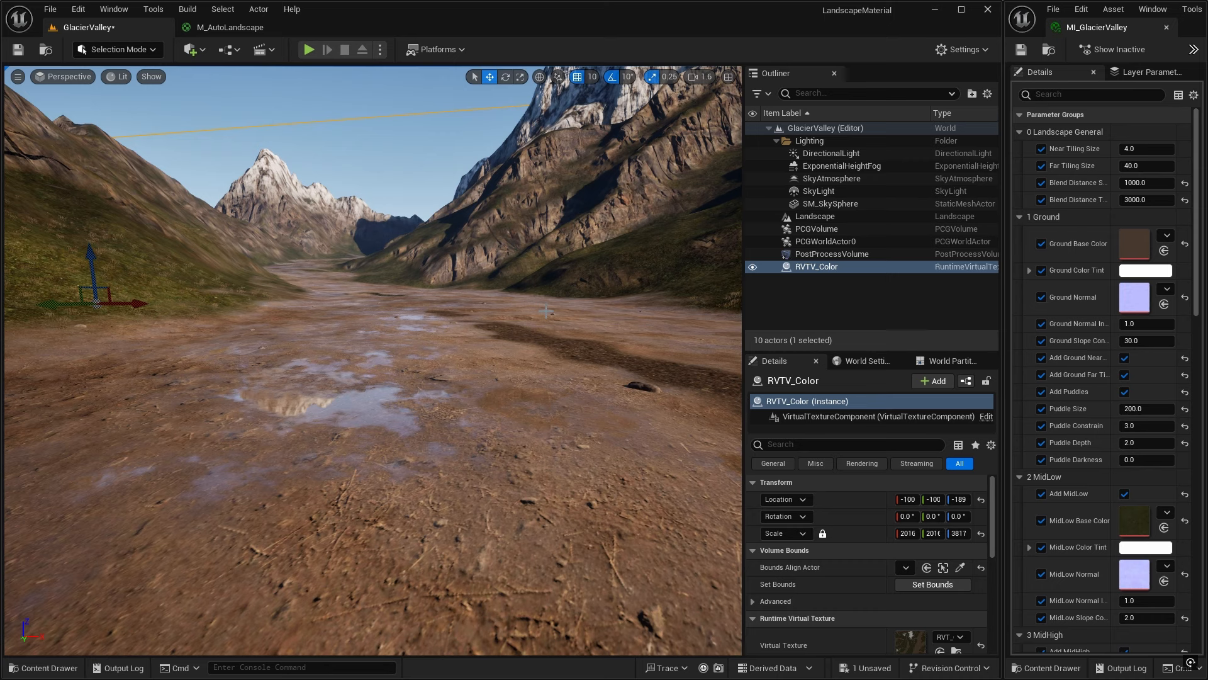
mouse_move(583, 348)
right_mouse_down()
mouse_move(601, 352)
mouse_move(573, 343)
mouse_move(570, 322)
mouse_move(575, 353)
right_mouse_up()
key("d")
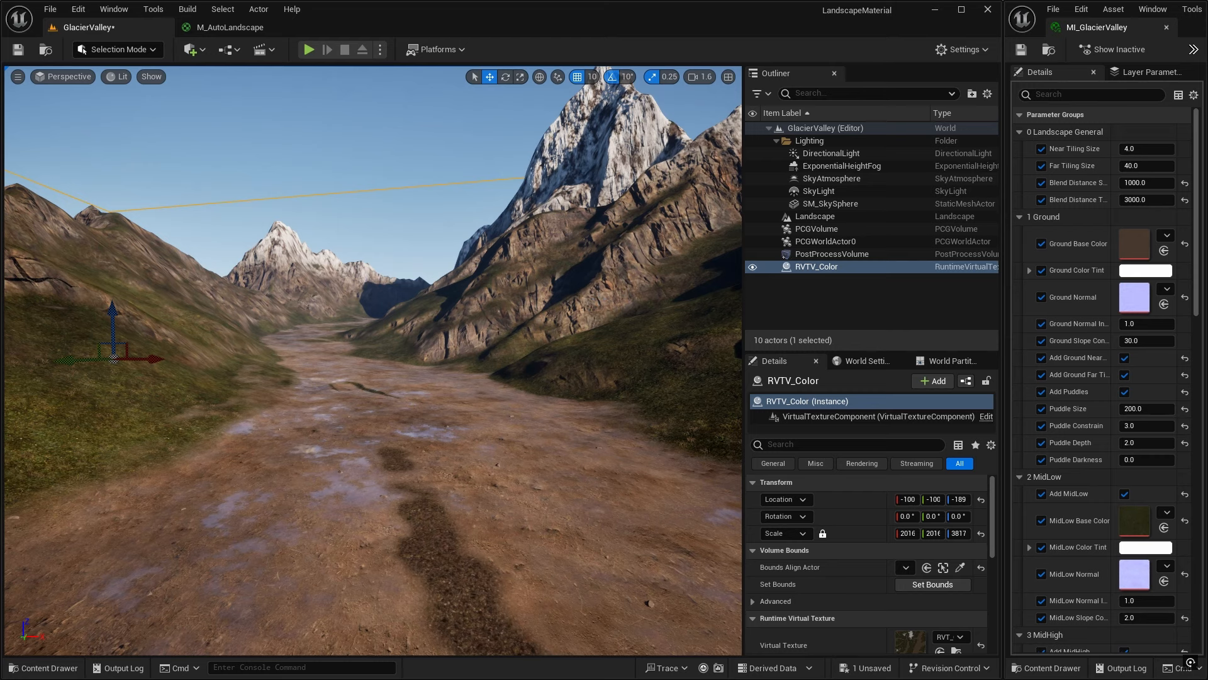
right_click_drag(575, 353, 598, 353)
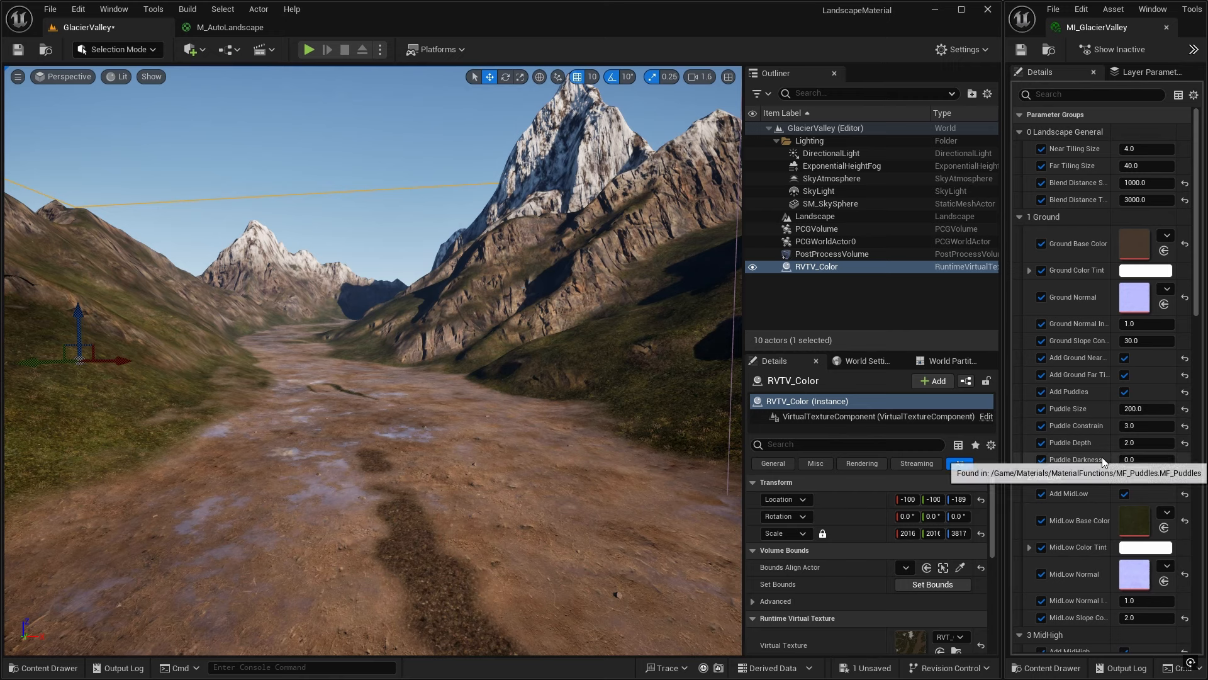
Turn off Cliff Use Triplanar in the MI_GlacierValley material instance and check the cliffs in the level
scroll(1101, 457, "down", 10)
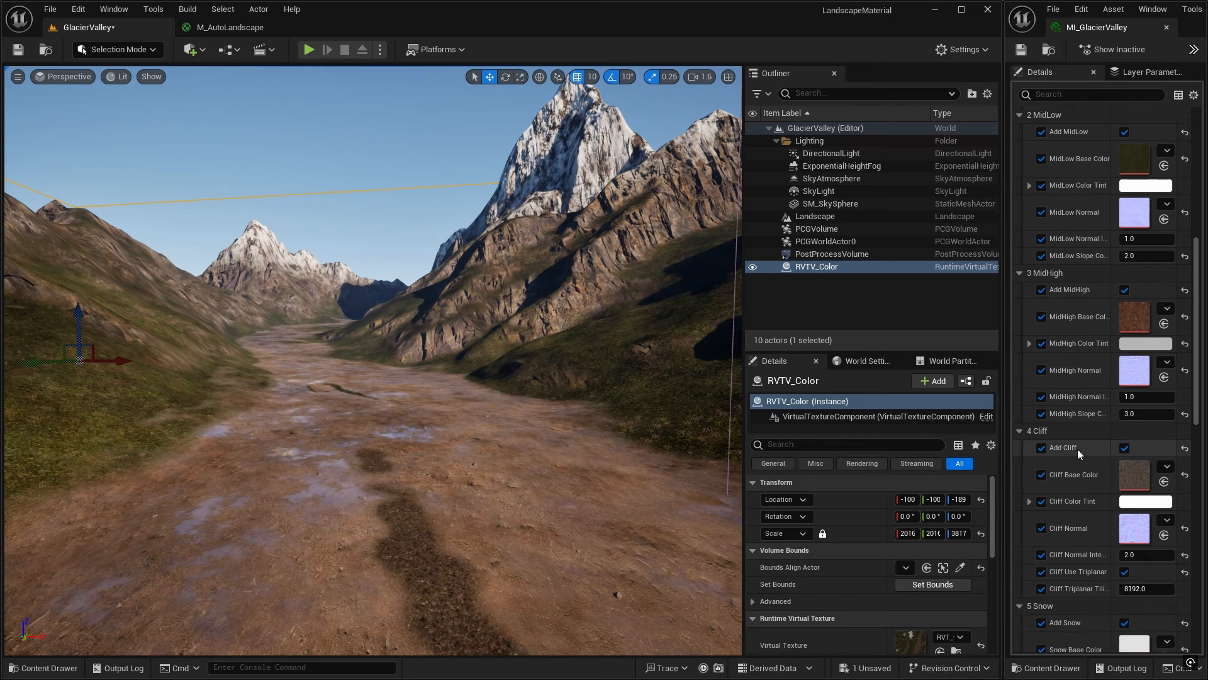
scroll(1044, 380, "down", 3)
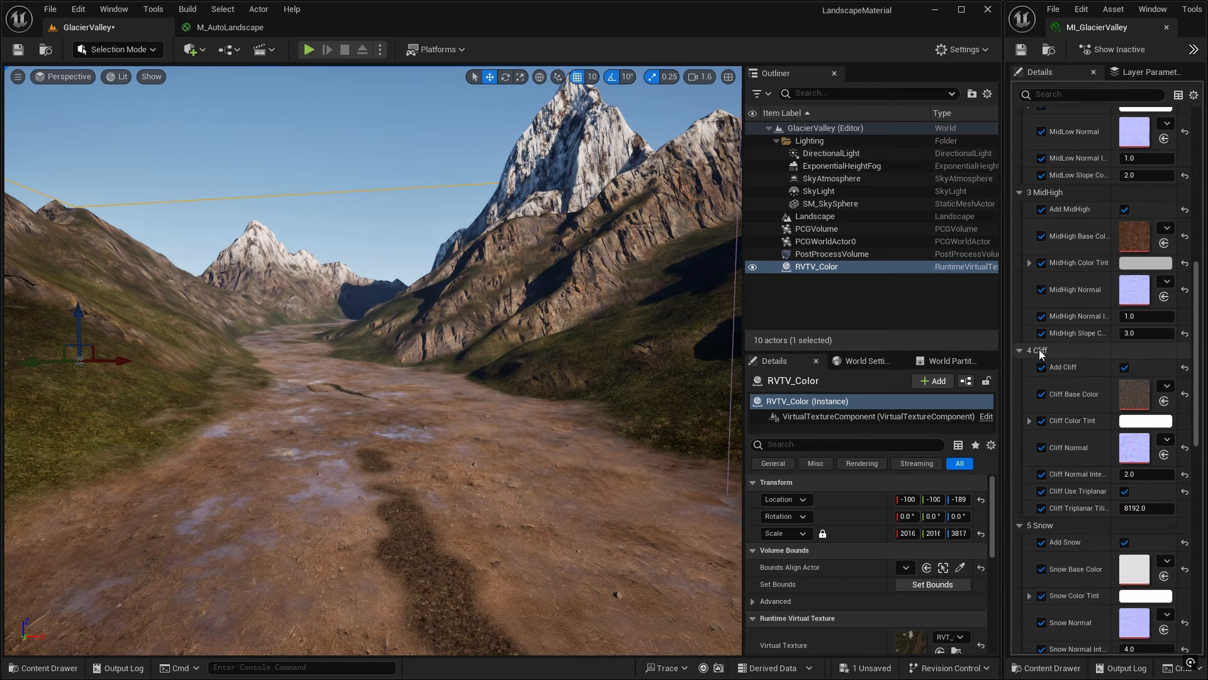
left_click(1125, 492)
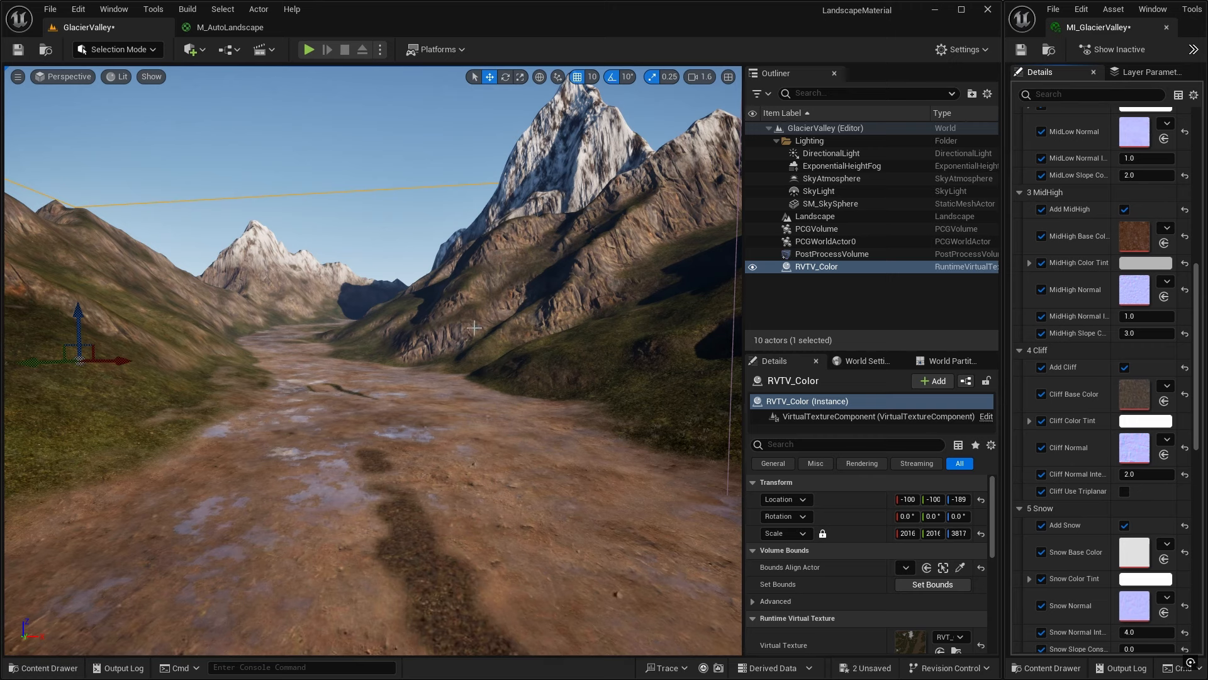
mouse_move(454, 408)
right_mouse_down()
mouse_move(371, 452)
mouse_move(441, 440)
mouse_move(454, 408)
right_mouse_up()
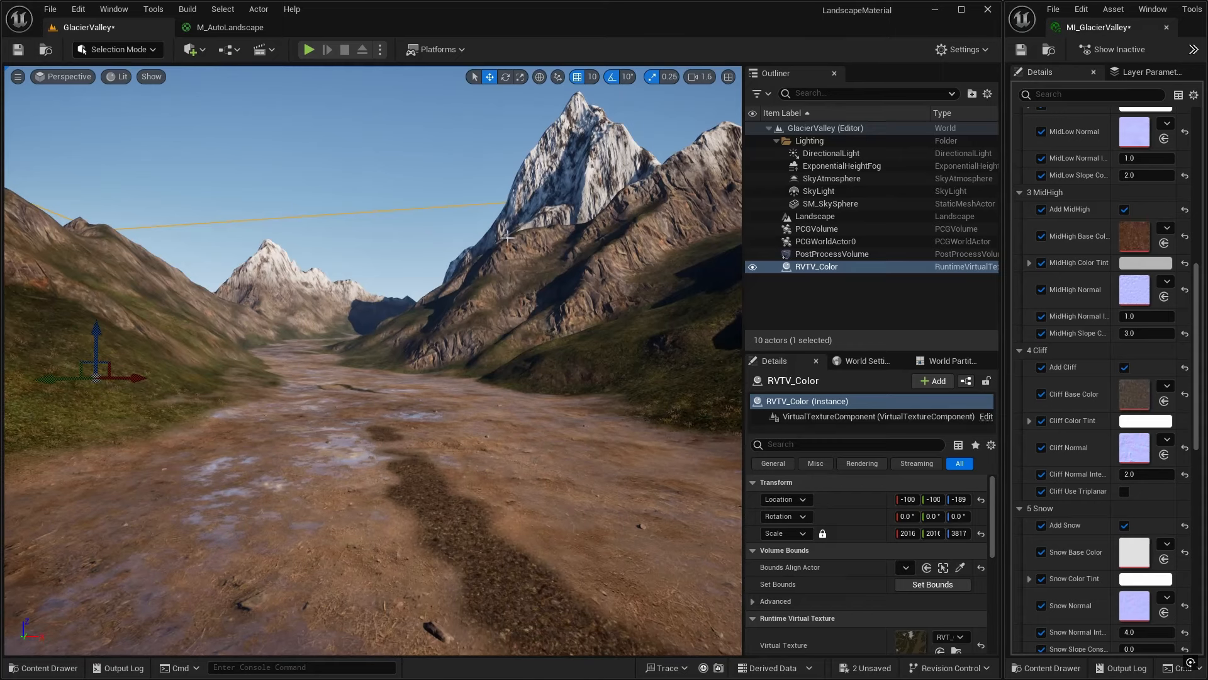
right_click_drag(469, 322, 415, 323)
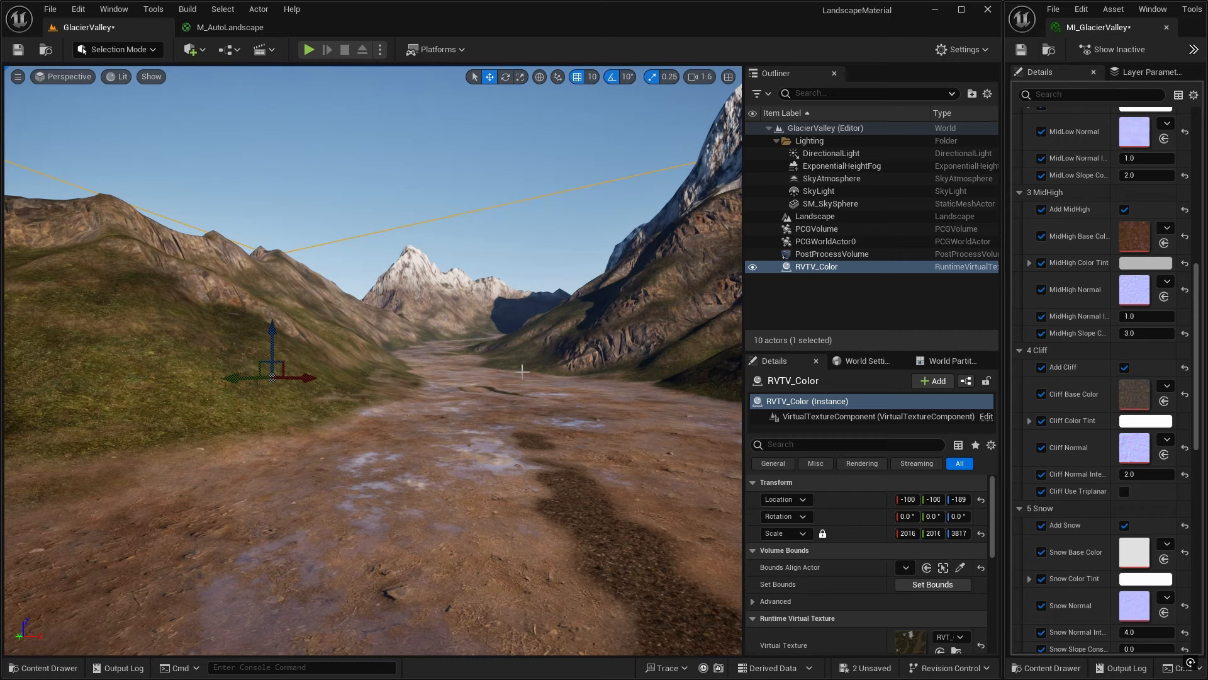
right_click_drag(469, 322, 598, 335)
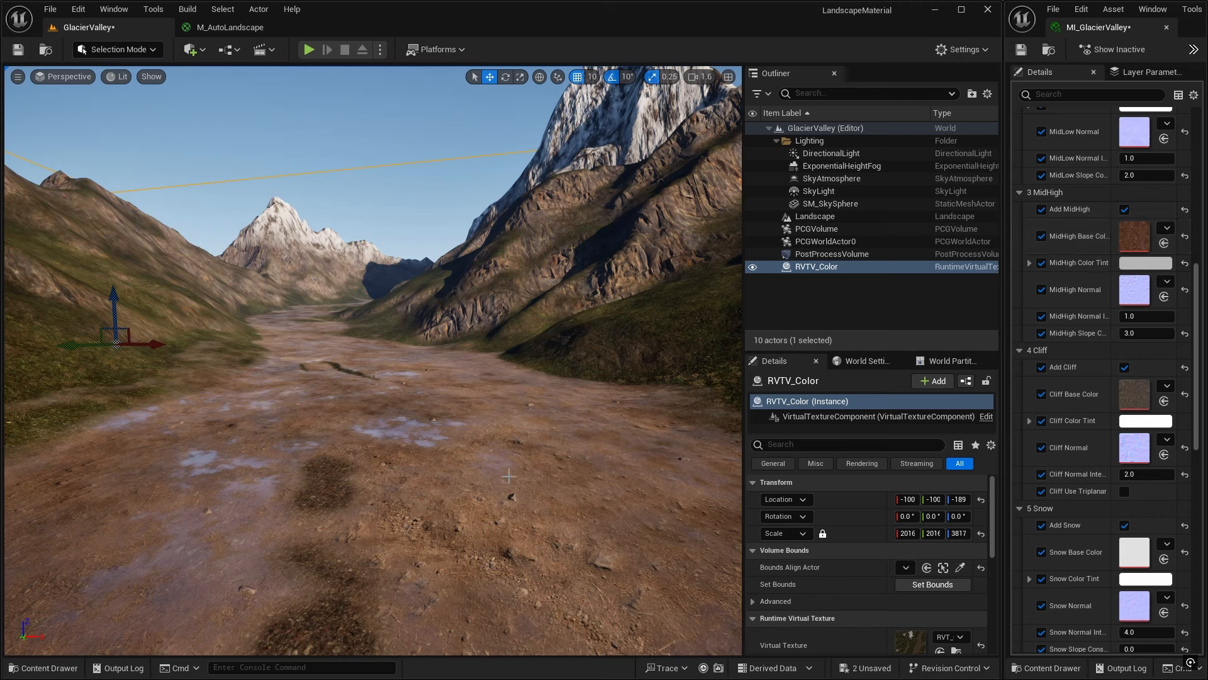
Return to the M_AutoLandscape graph and move the Final Output group farther from the SetMaterialAttributes node
left_click(245, 29)
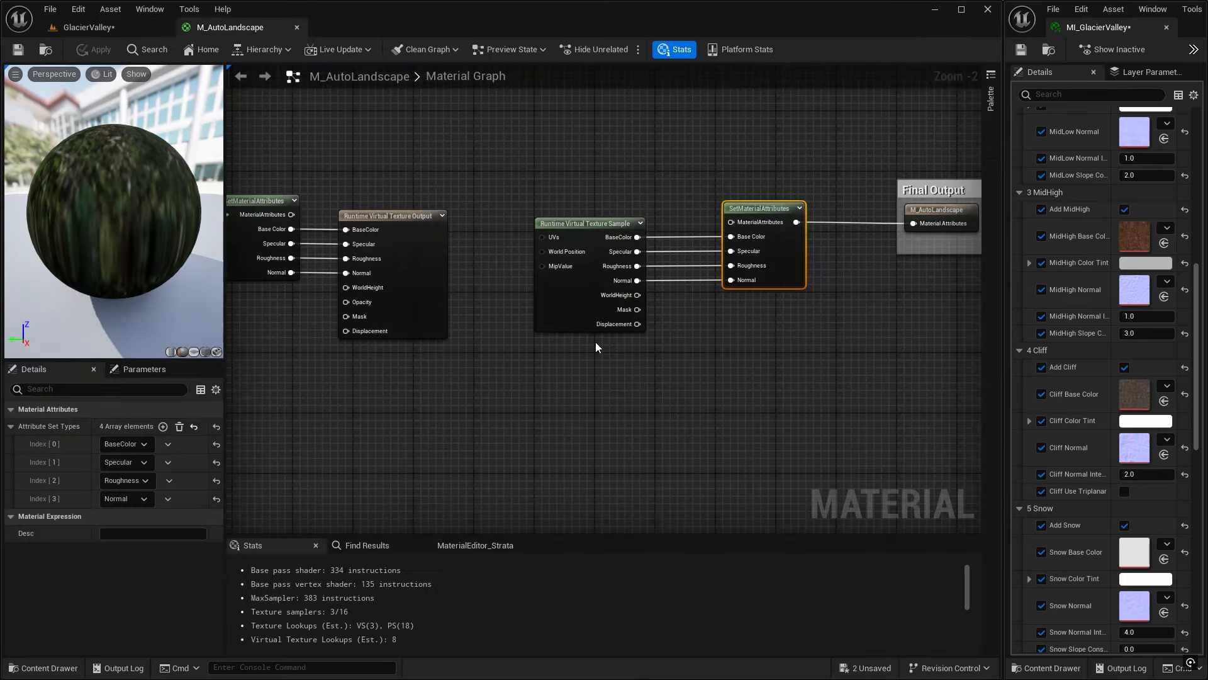
scroll(619, 364, "down", 1)
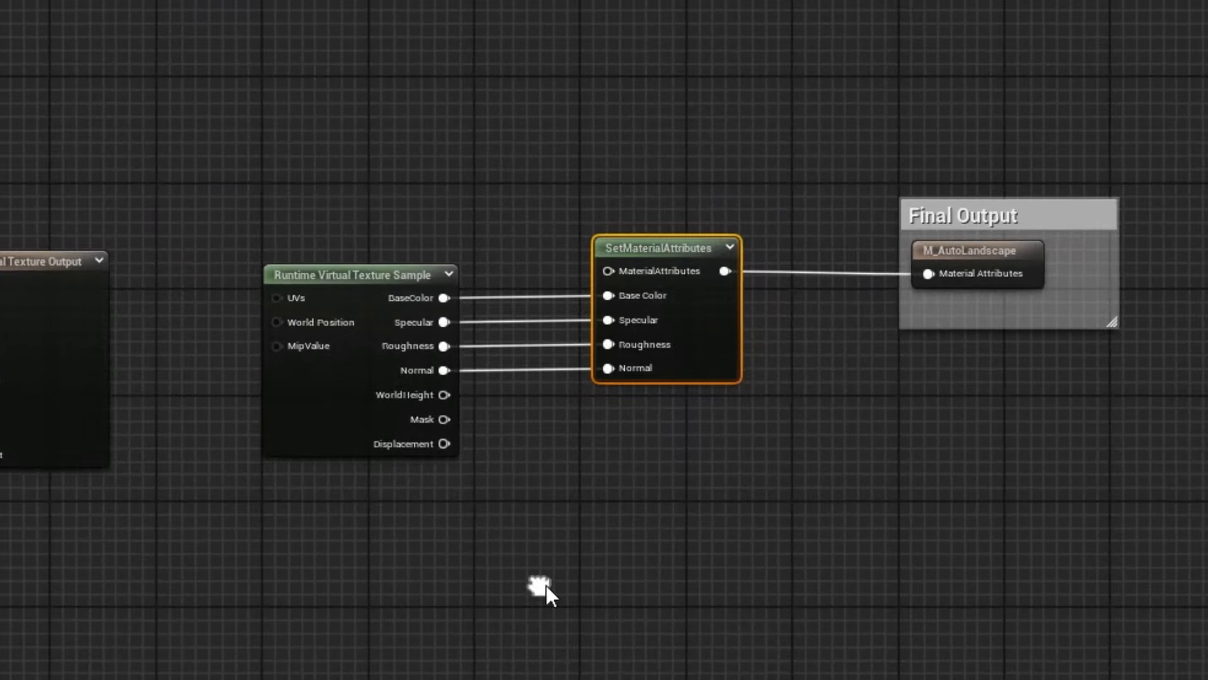
left_click_drag(848, 153, 1124, 256)
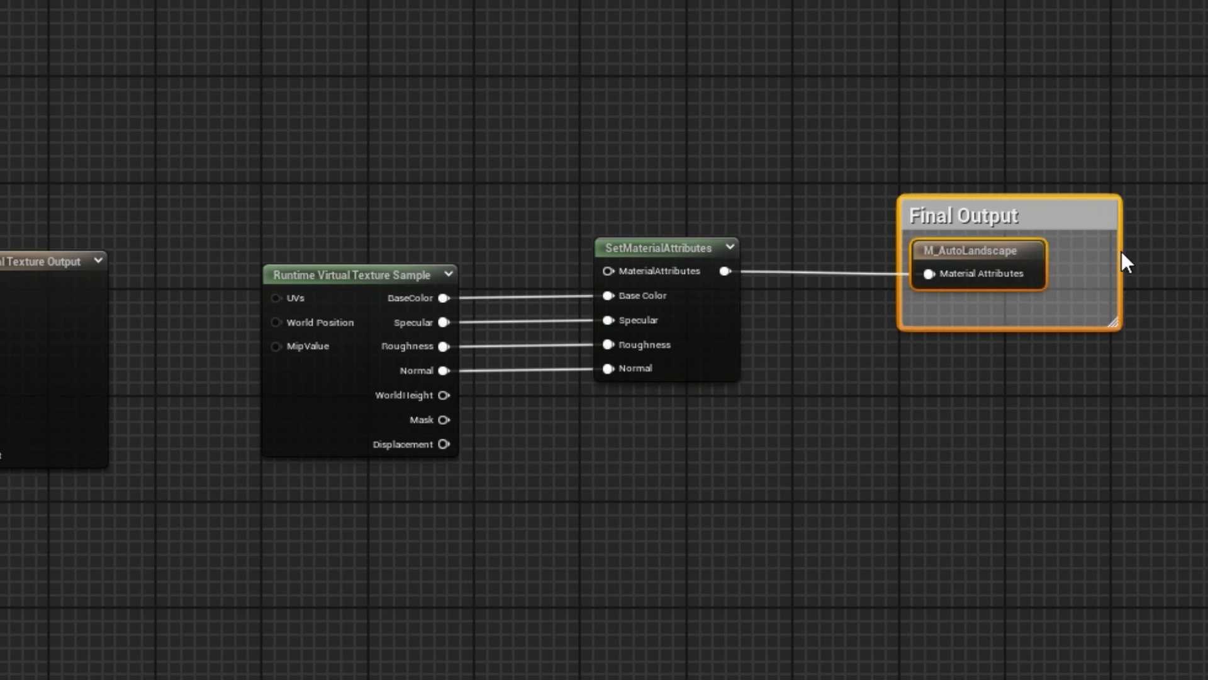
left_click_drag(1038, 214, 1186, 216)
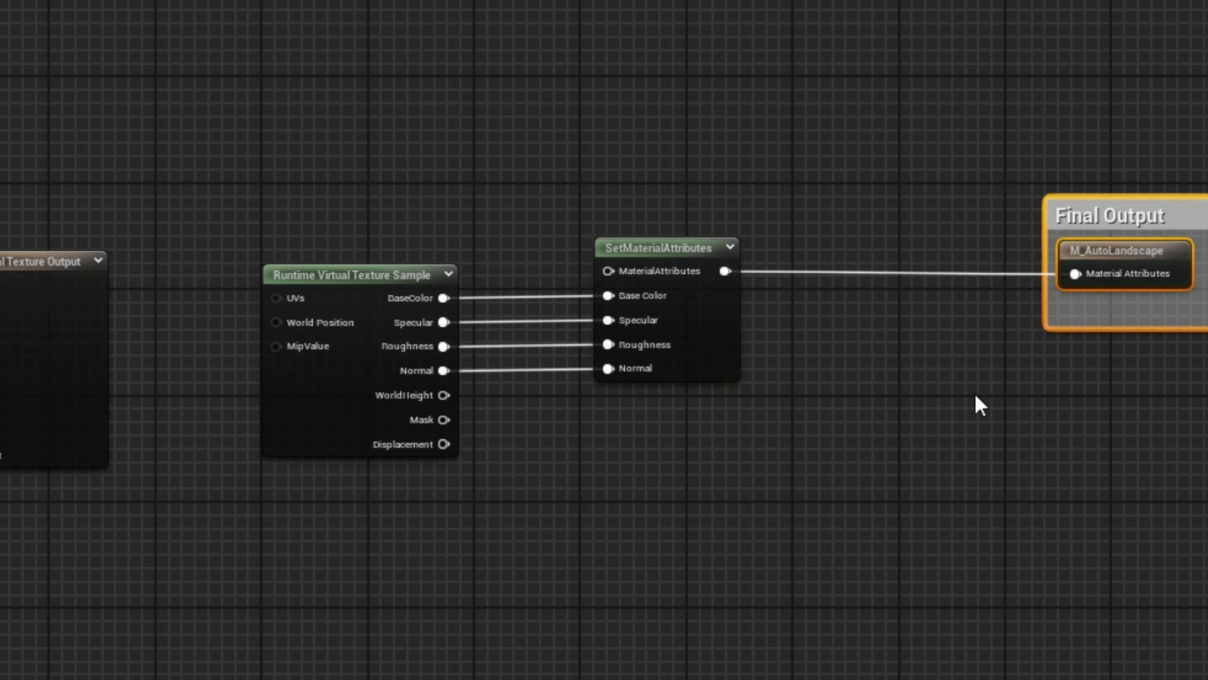
Add a StaticSwitchParameter named Show RVT between the SetMaterialAttributes node and the Final Output group
right_click(886, 343)
type("s")
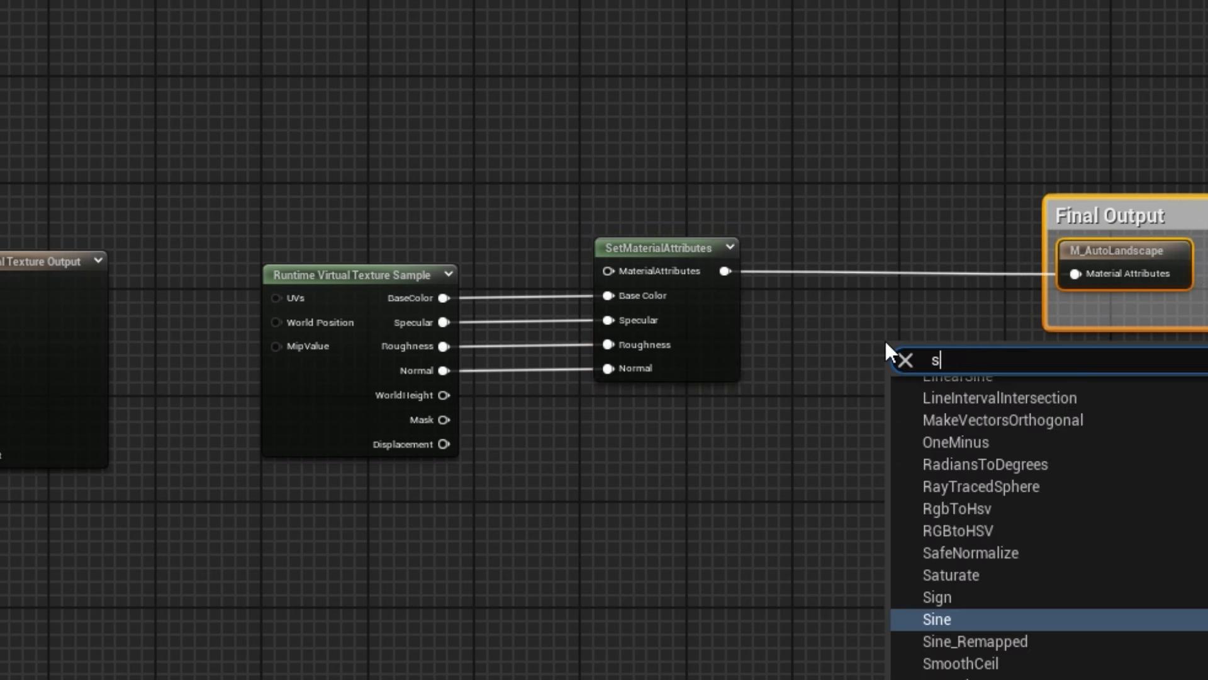
type("tatic")
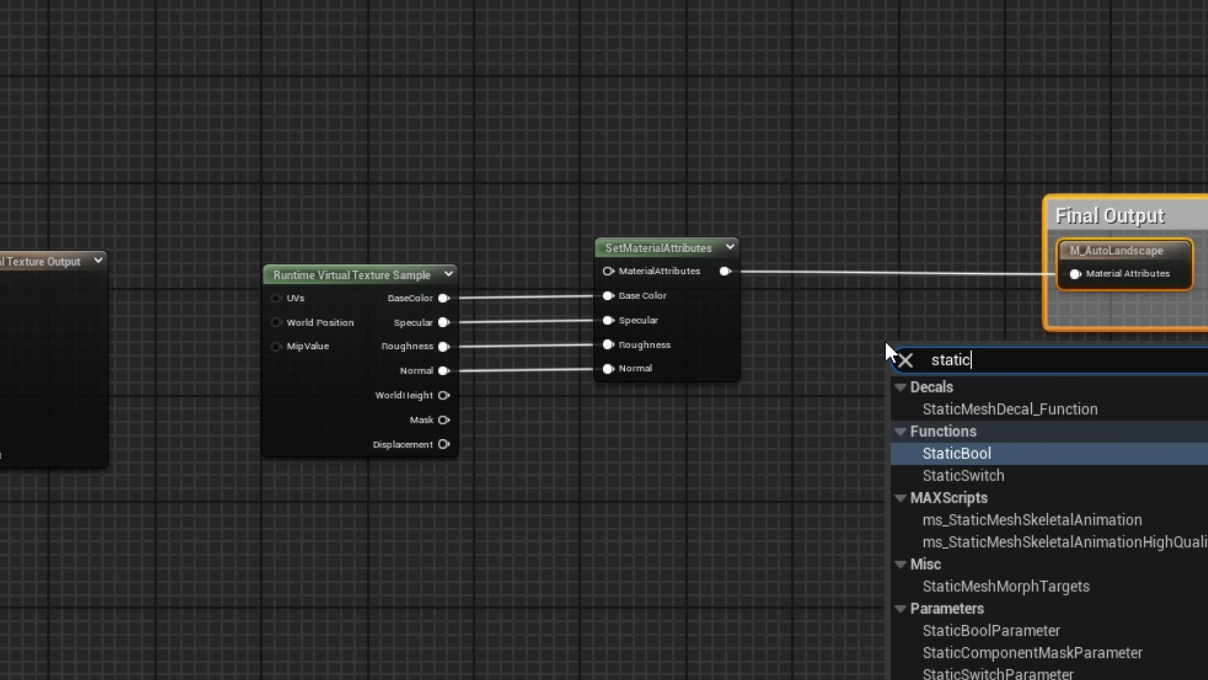
left_click(1020, 674)
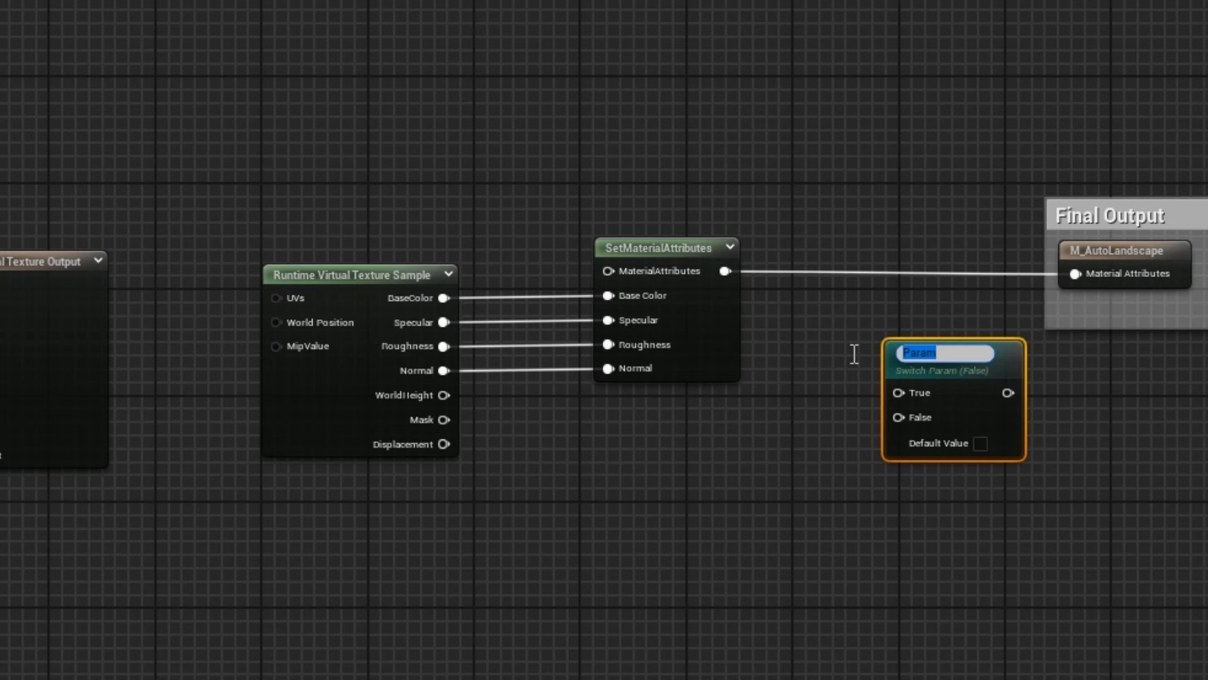
type("Show RVT")
key("Return")
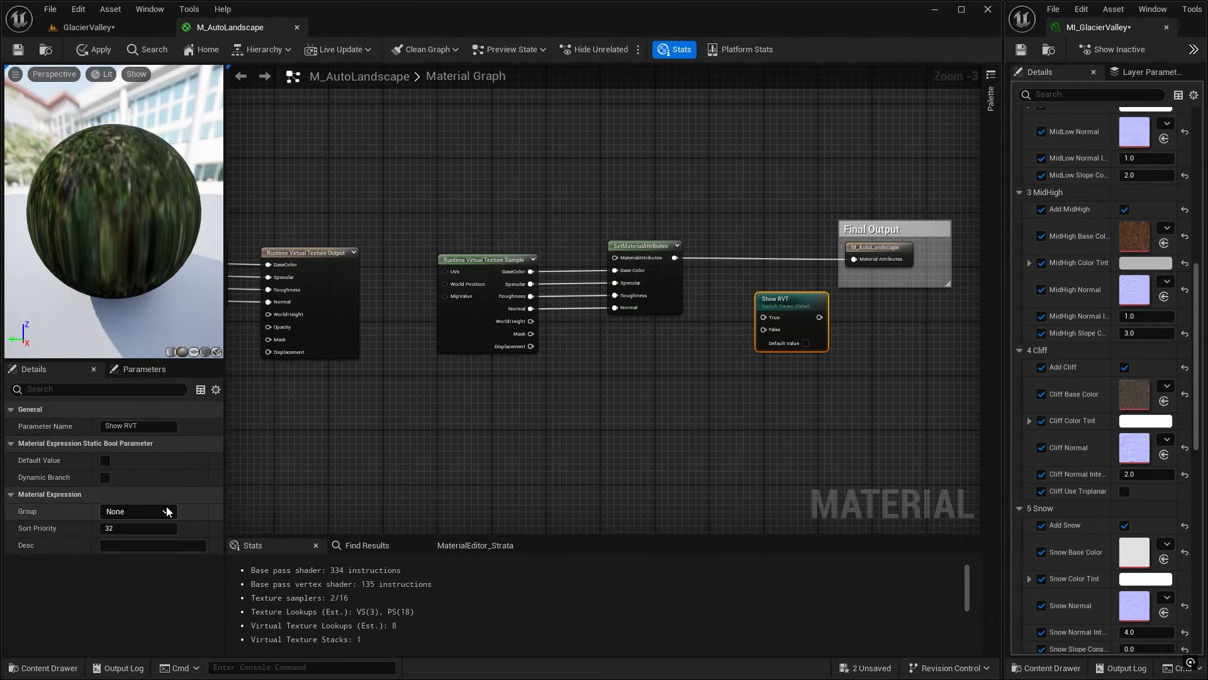
Assign Show RVT to the 0 Landscape General group and wire it between SetMaterialAttributes, using its True input, and the final Material Attributes
left_click(166, 509)
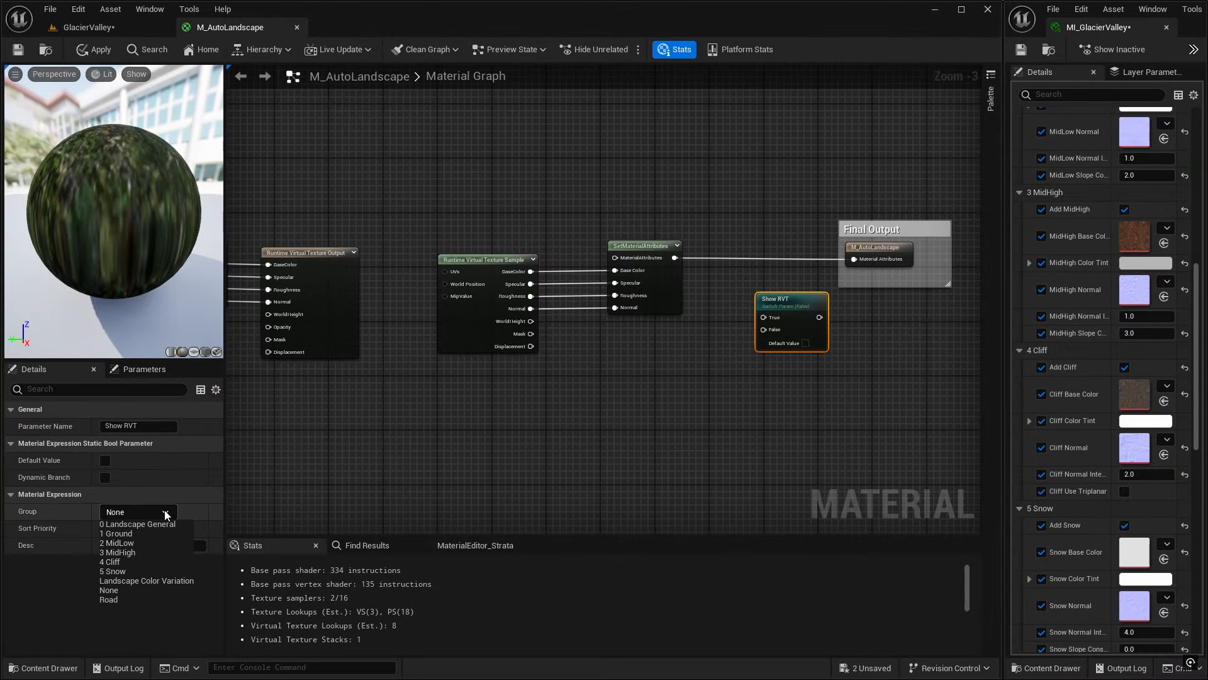
left_click(130, 525)
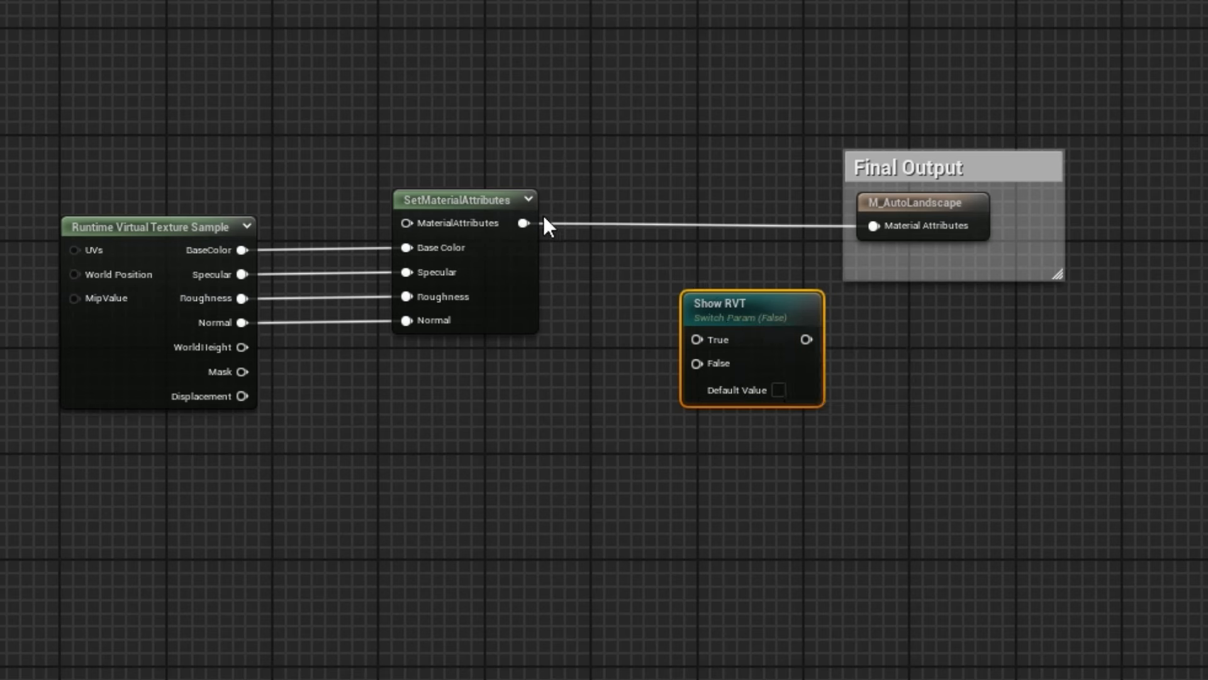
left_click_drag(524, 223, 697, 339)
left_click_drag(804, 339, 874, 225)
left_click_drag(755, 305, 701, 188)
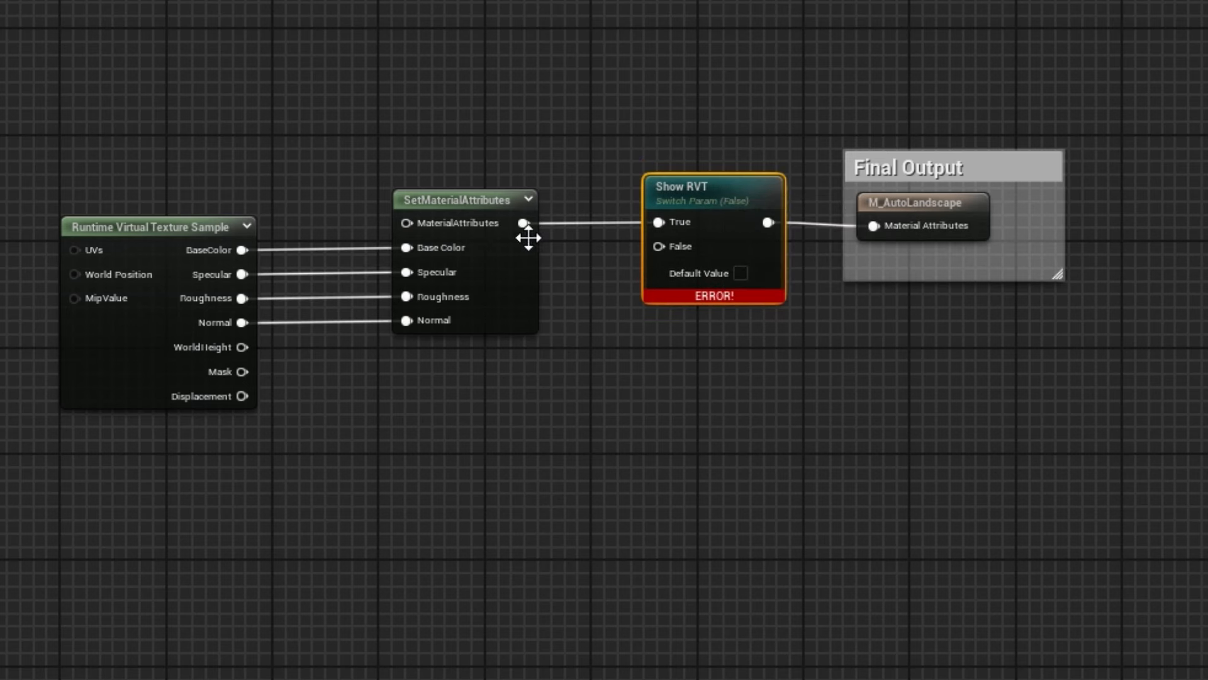
Connect the Landscape Layer Blend output to the False input of the Show RVT switch
right_click_drag(583, 413, 782, 445)
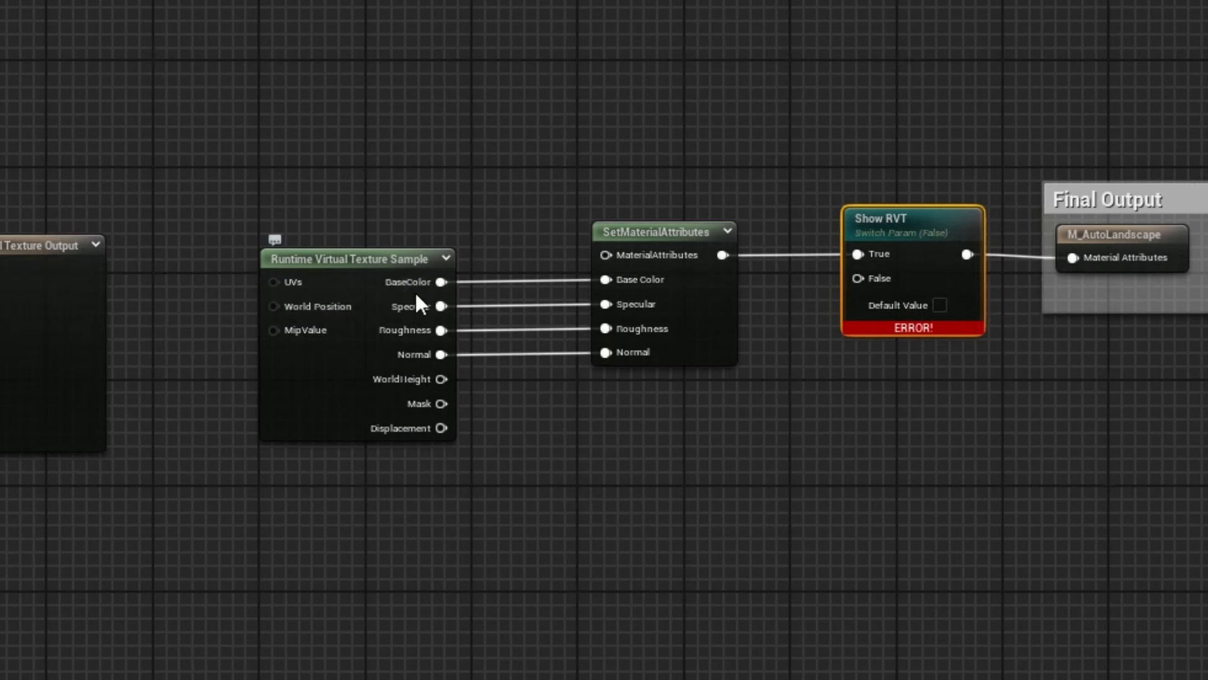
right_click_drag(575, 440, 688, 394)
scroll(868, 397, "down", 2)
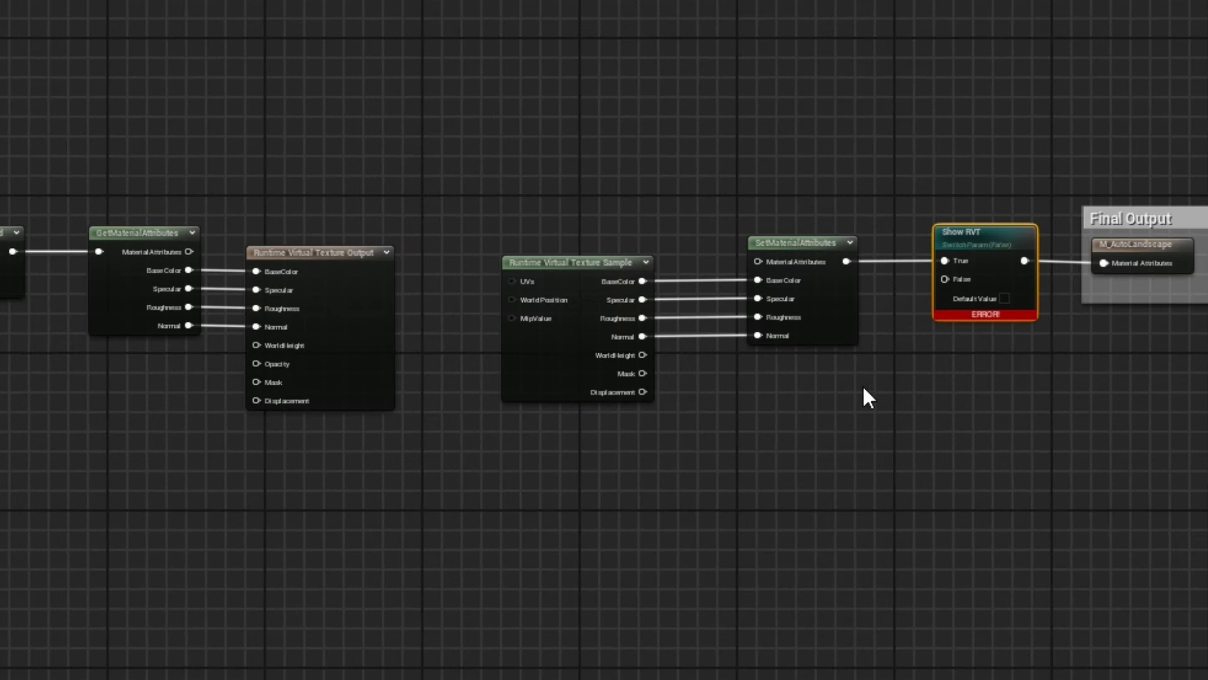
right_click_drag(868, 398, 964, 330)
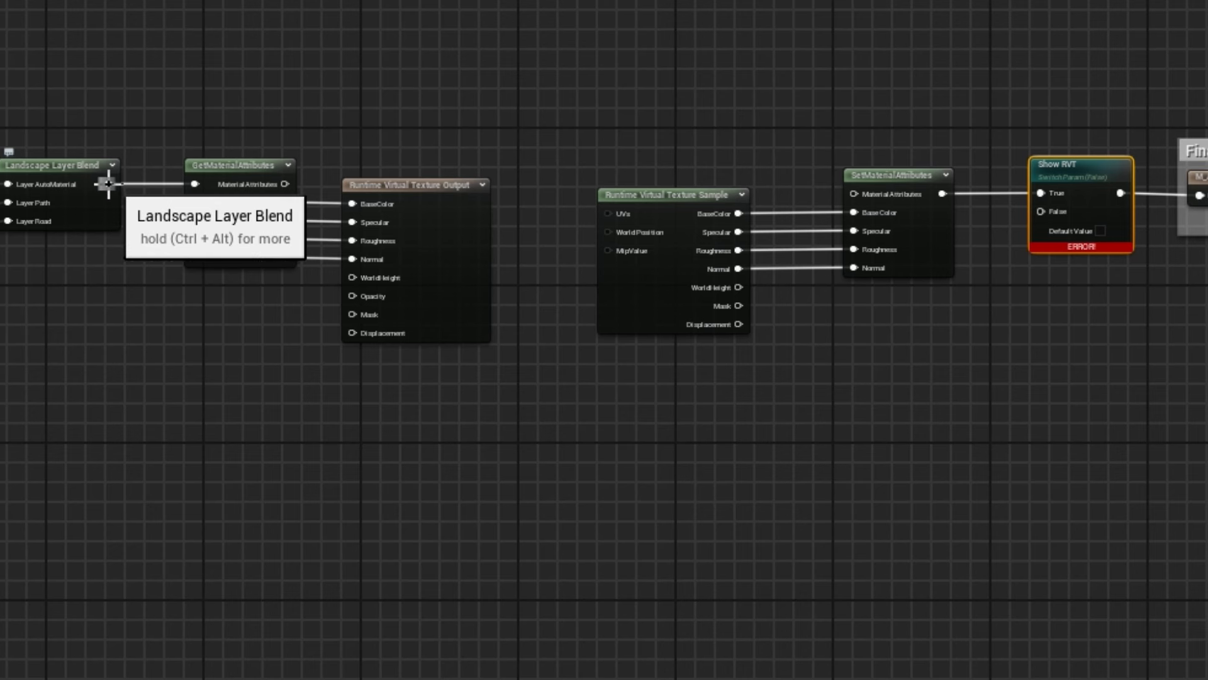
left_click_drag(108, 184, 1044, 211)
Rearrange the graph with the RVT sample nodes above the main wire, the RVT output nodes below it, and Show RVT and Final Output closer in
left_click_drag(227, 125, 466, 252)
left_click_drag(441, 192, 462, 263)
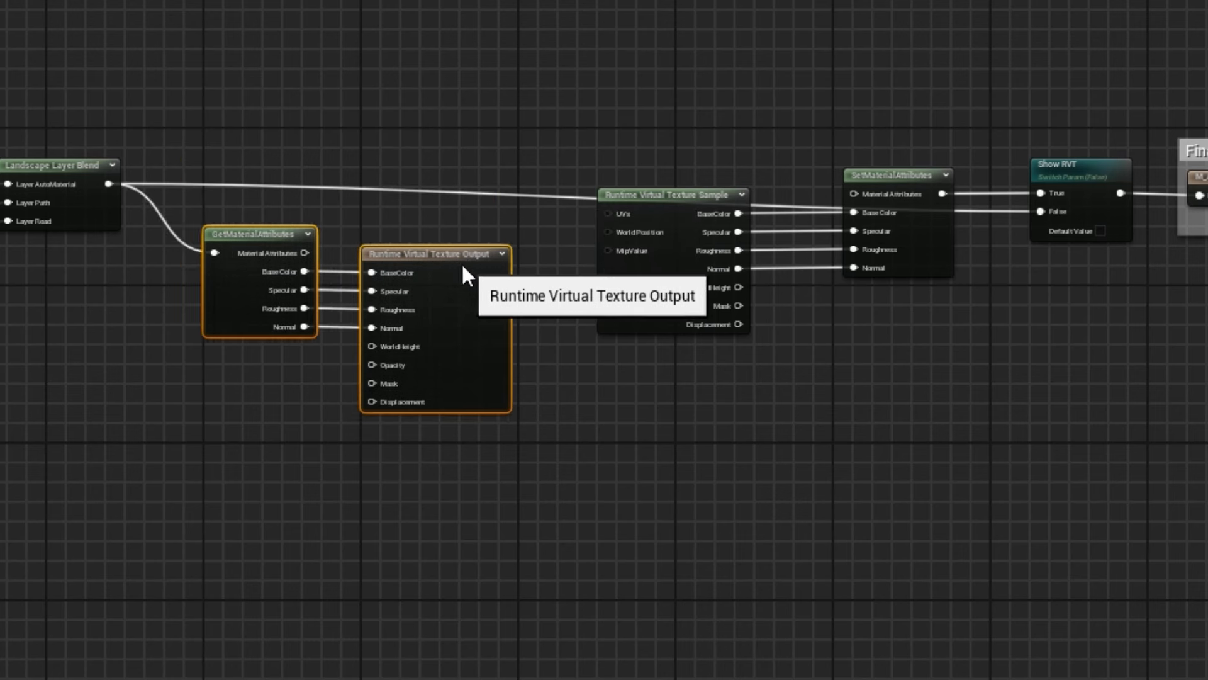
left_click_drag(626, 149, 929, 296)
left_click_drag(908, 181, 516, 0)
right_click_drag(958, 85, 708, 78)
left_click_drag(661, 63, 1088, 231)
left_click_drag(1046, 143, 641, 113)
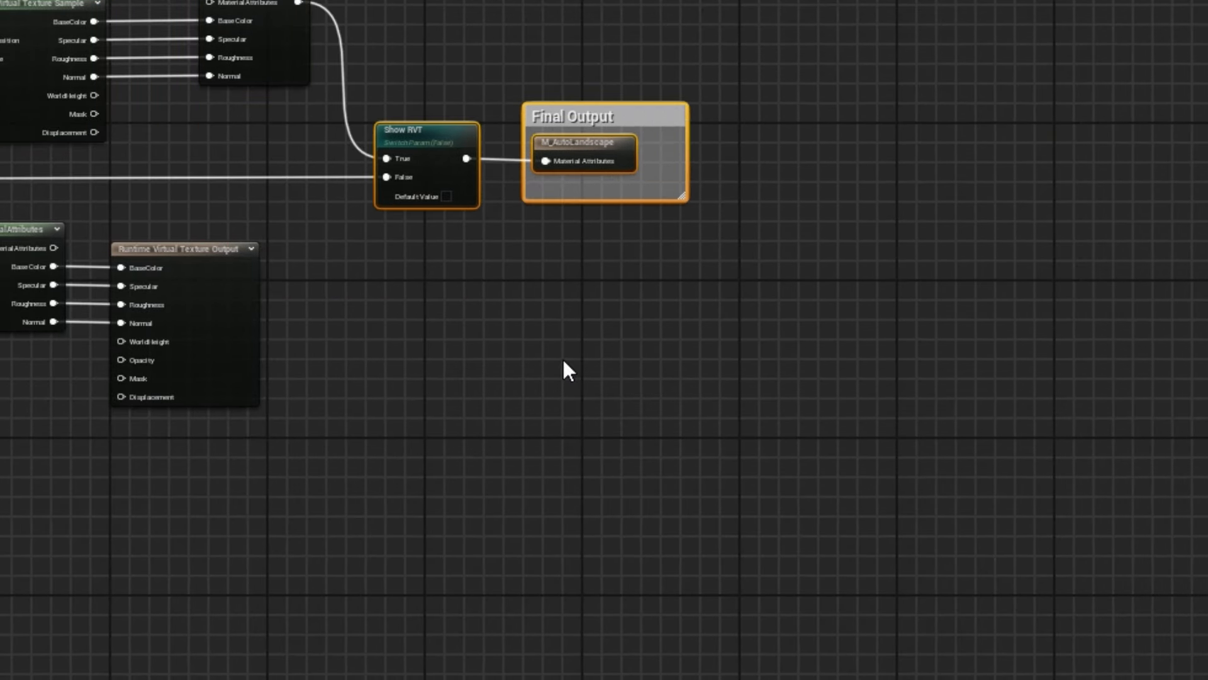
Enclose the virtual texture sample and output nodes and the Show RVT switch in a comment box titled RVT
right_click_drag(564, 360, 950, 385)
scroll(821, 385, "down", 1)
right_click_drag(808, 389, 696, 459)
scroll(773, 446, "up", 1)
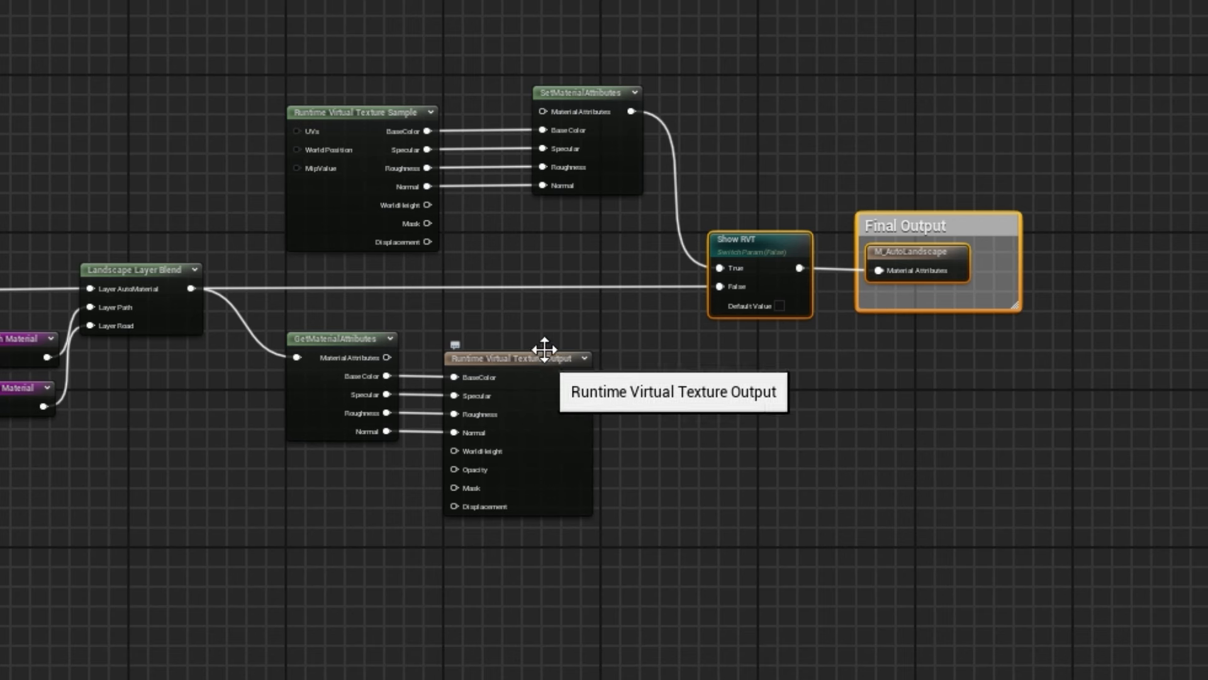
left_click_drag(263, 26, 841, 565)
type("c")
type("RVT")
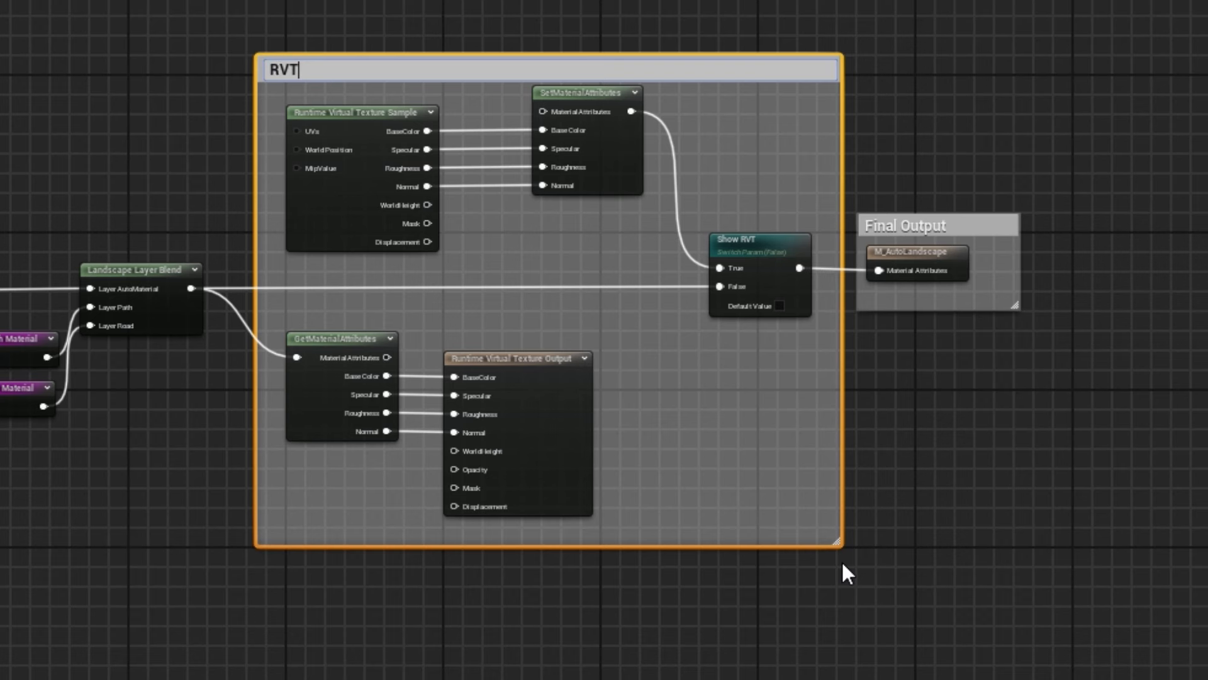
key("Return")
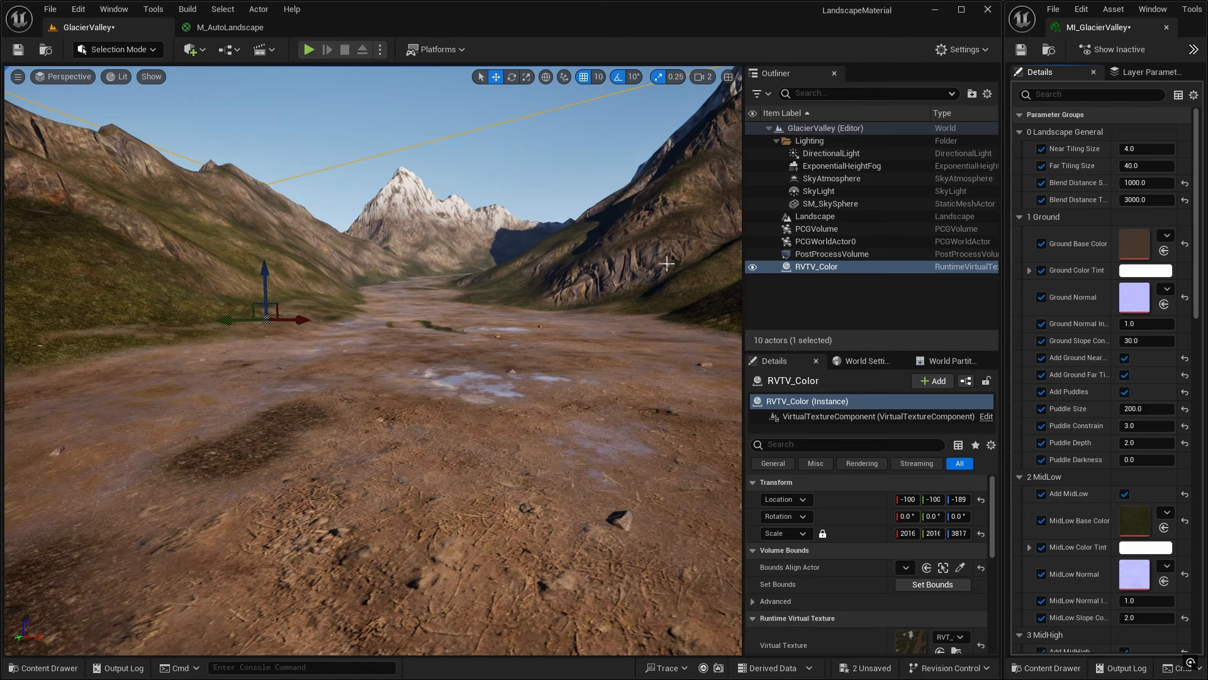
Save the M_AutoLandscape material and return to the GlacierValley level
mouse_move(659, 251)
right_mouse_down()
mouse_move(705, 257)
mouse_move(657, 253)
right_mouse_up()
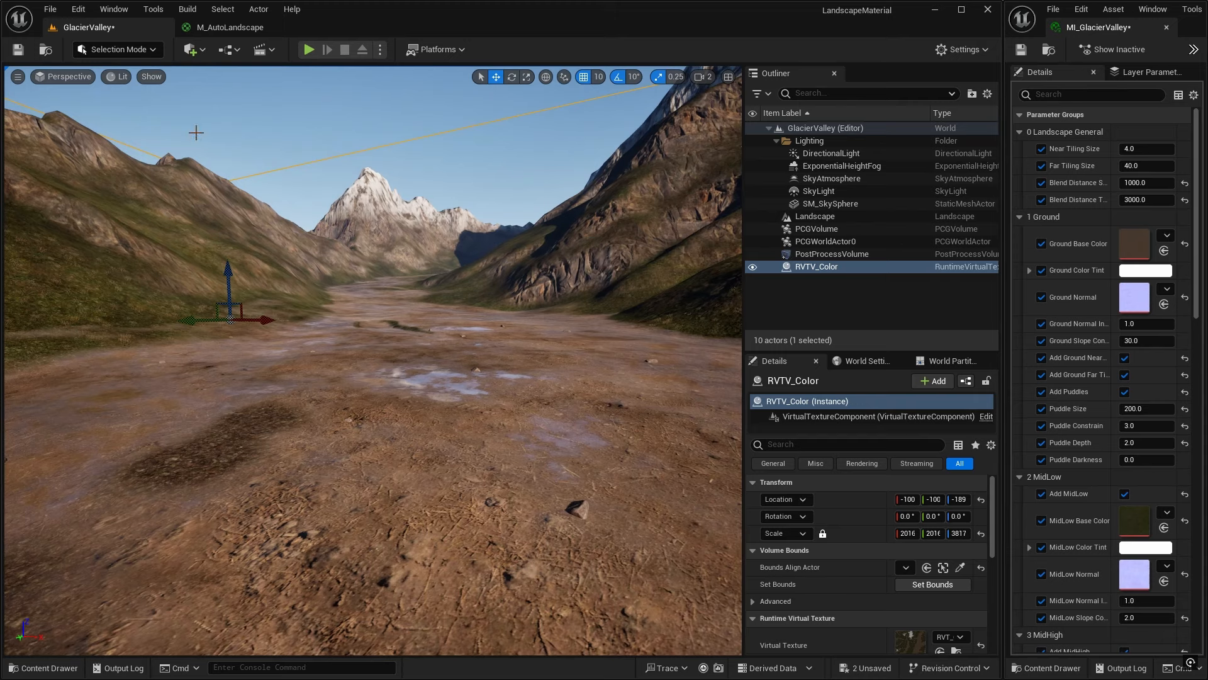
left_click(235, 27)
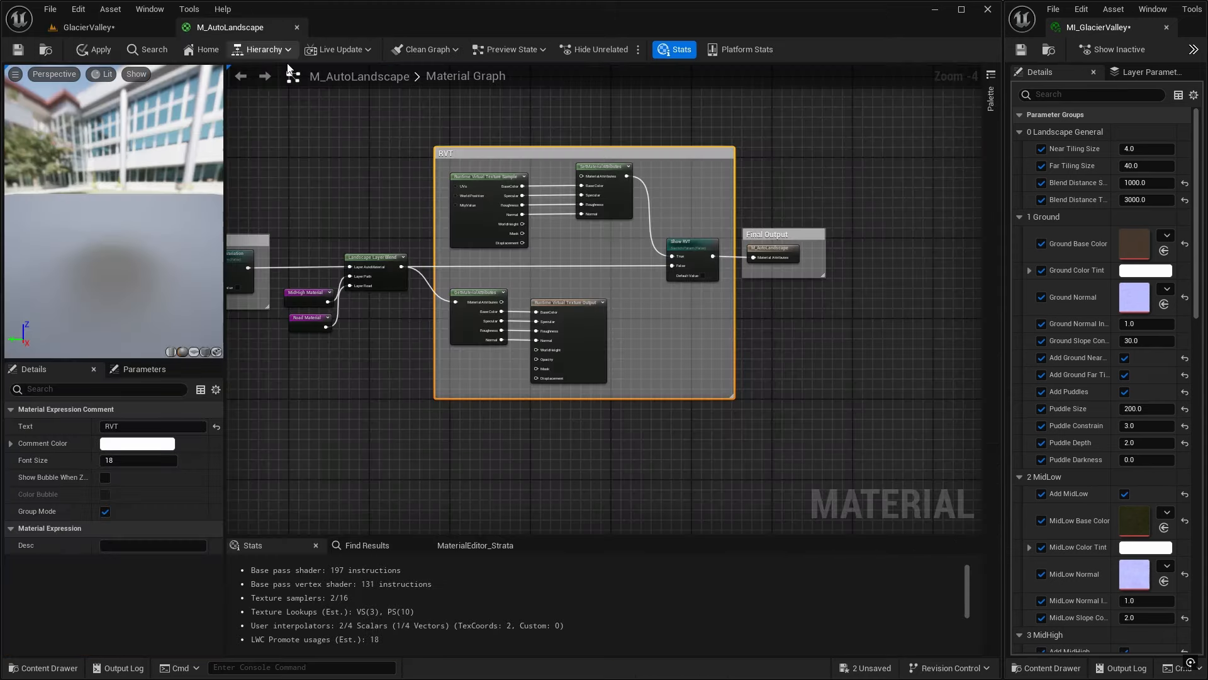
left_click(18, 50)
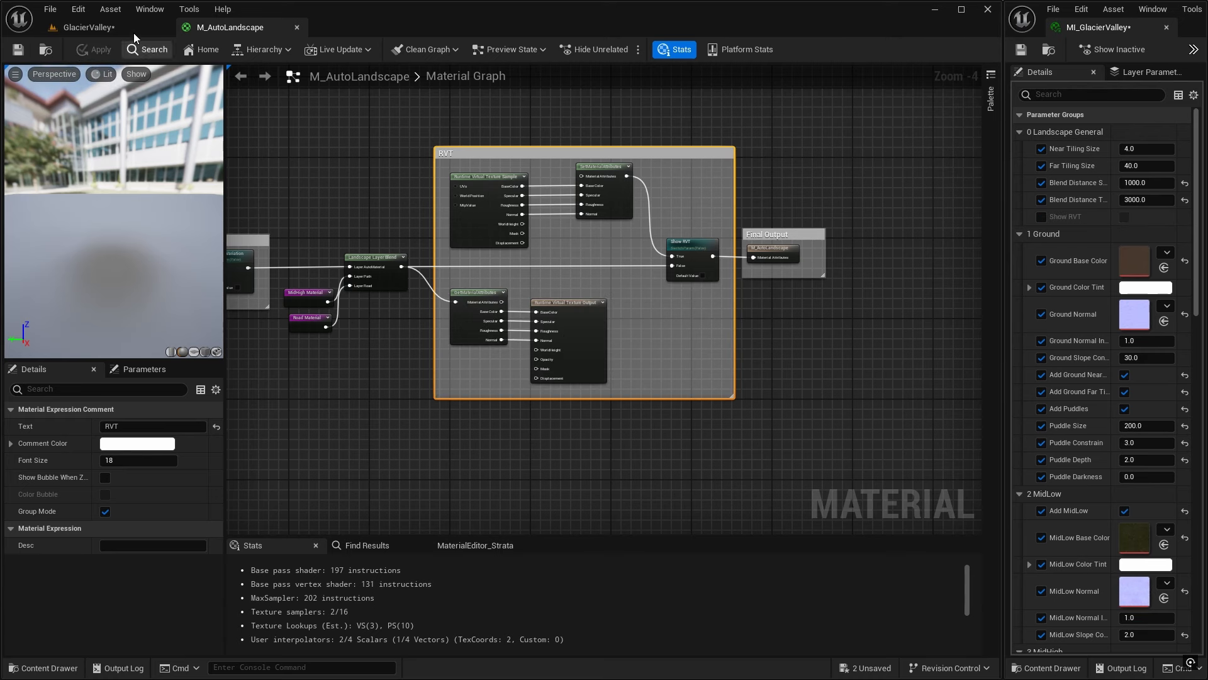
left_click(105, 29)
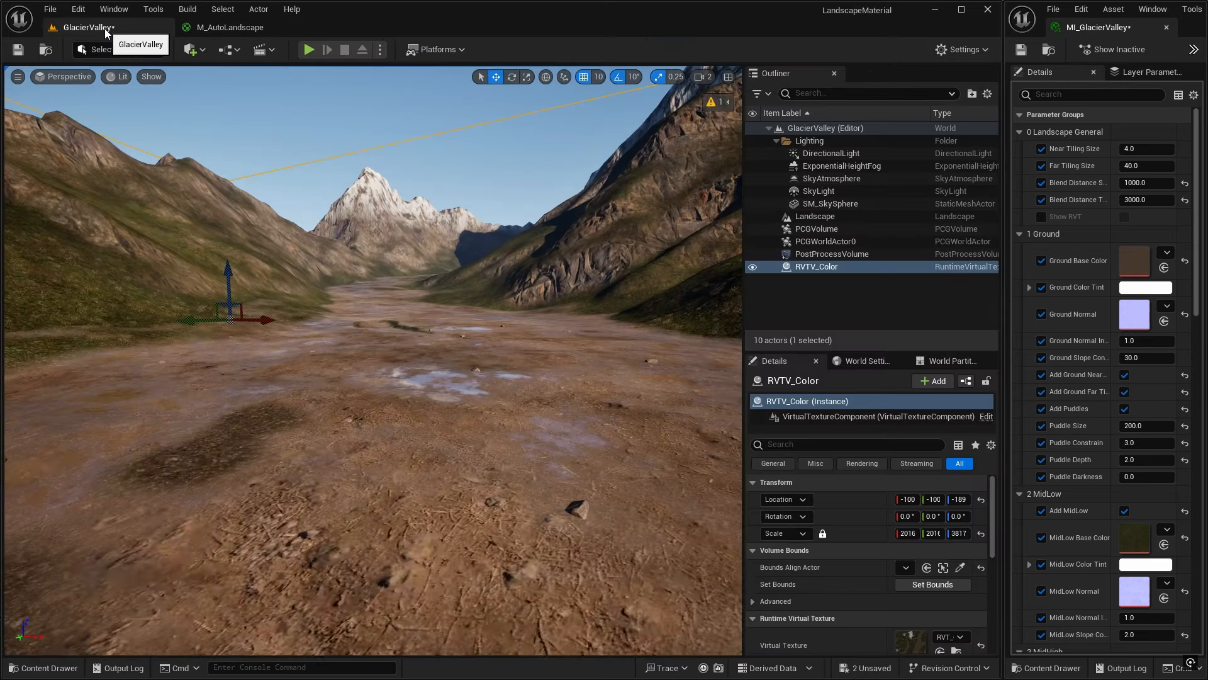
Override Show RVT in MI_GlacierValley and compare the landscape with it on and off, leaving it off
left_click(1043, 217)
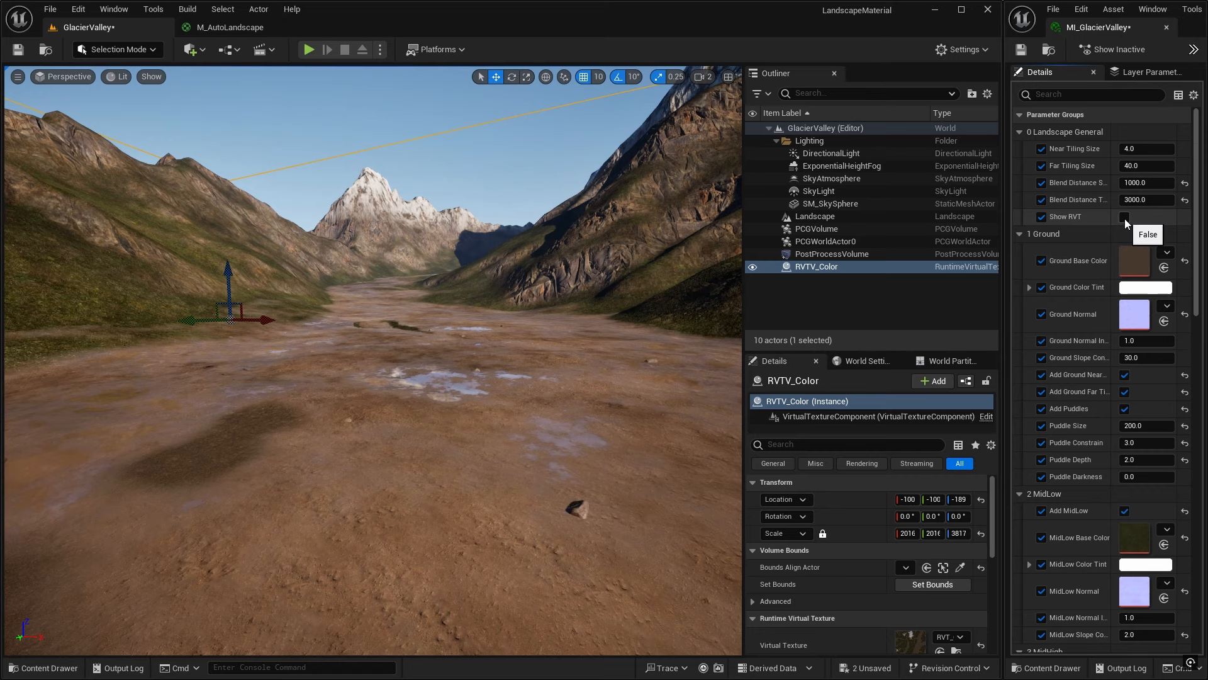
left_click(1125, 217)
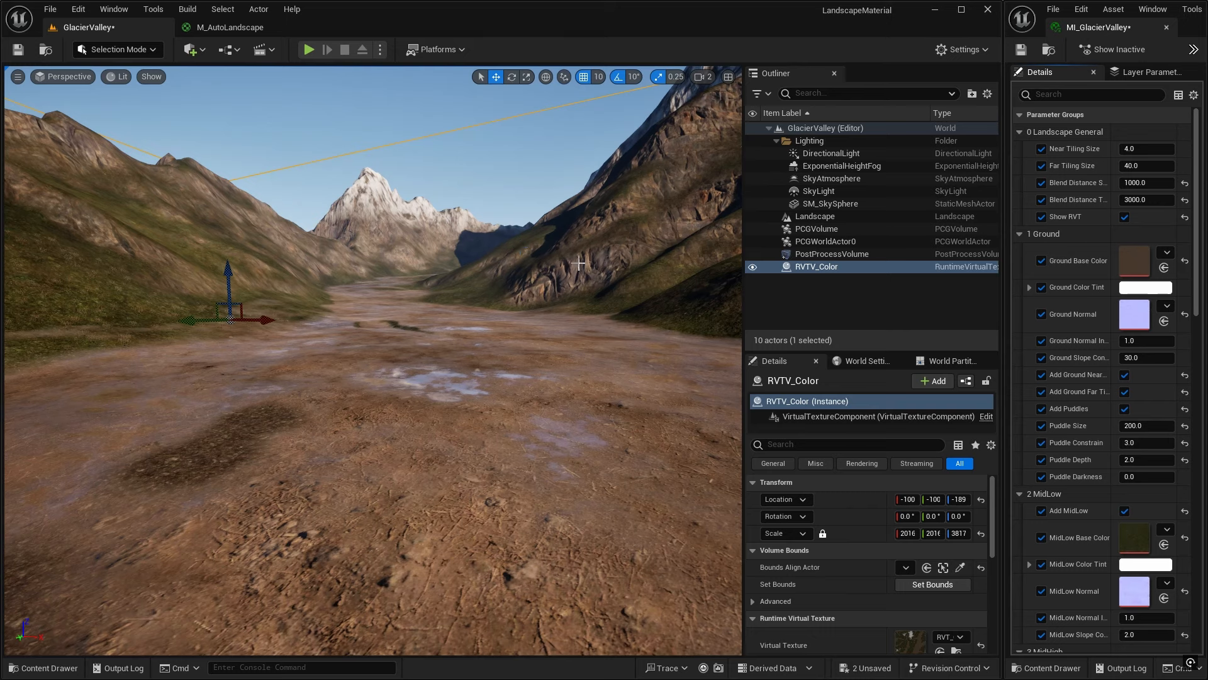
left_click(1125, 217)
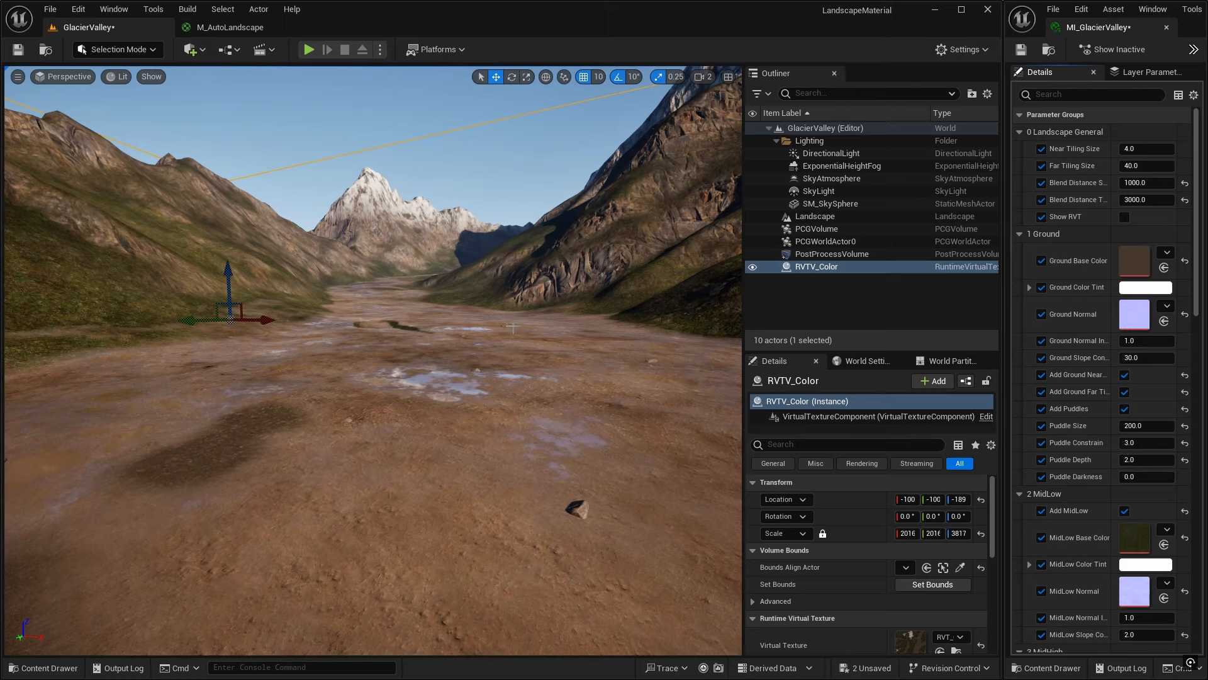
Examine the valley ground and puddles up close with Show RVT turned off
key("w")
key("w")
mouse_move(545, 363)
right_mouse_down()
mouse_move(535, 362)
mouse_move(545, 361)
right_mouse_up()
key("w")
scroll(542, 362, "down", 1)
key("w")
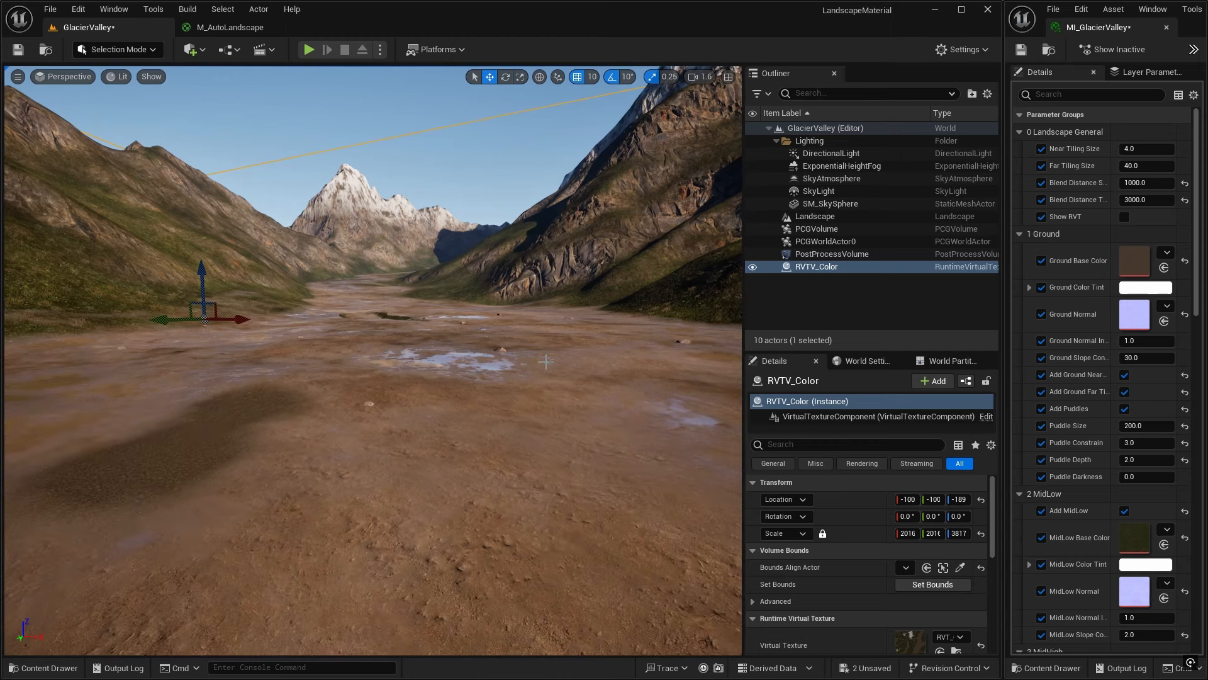
mouse_move(545, 361)
right_mouse_down()
mouse_move(571, 360)
mouse_move(560, 360)
right_mouse_up()
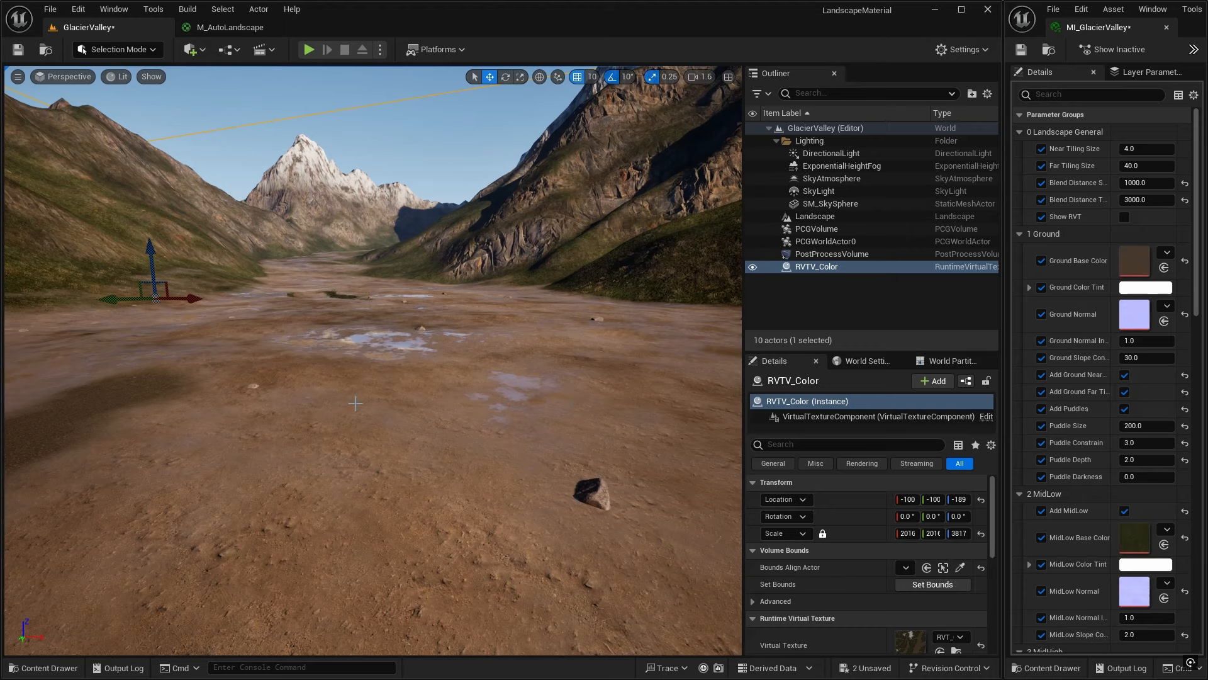
right_click_drag(354, 402, 368, 402)
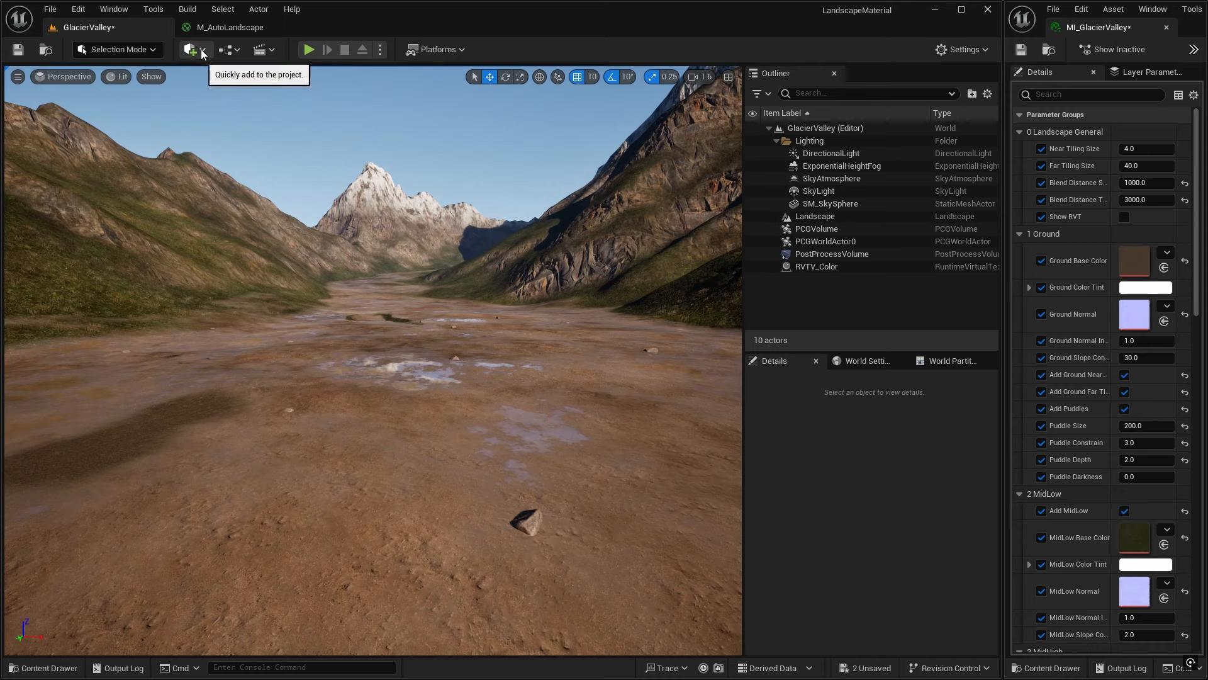
Add a Cube shape to the valley floor and lower it partly into the ground
left_click(201, 49)
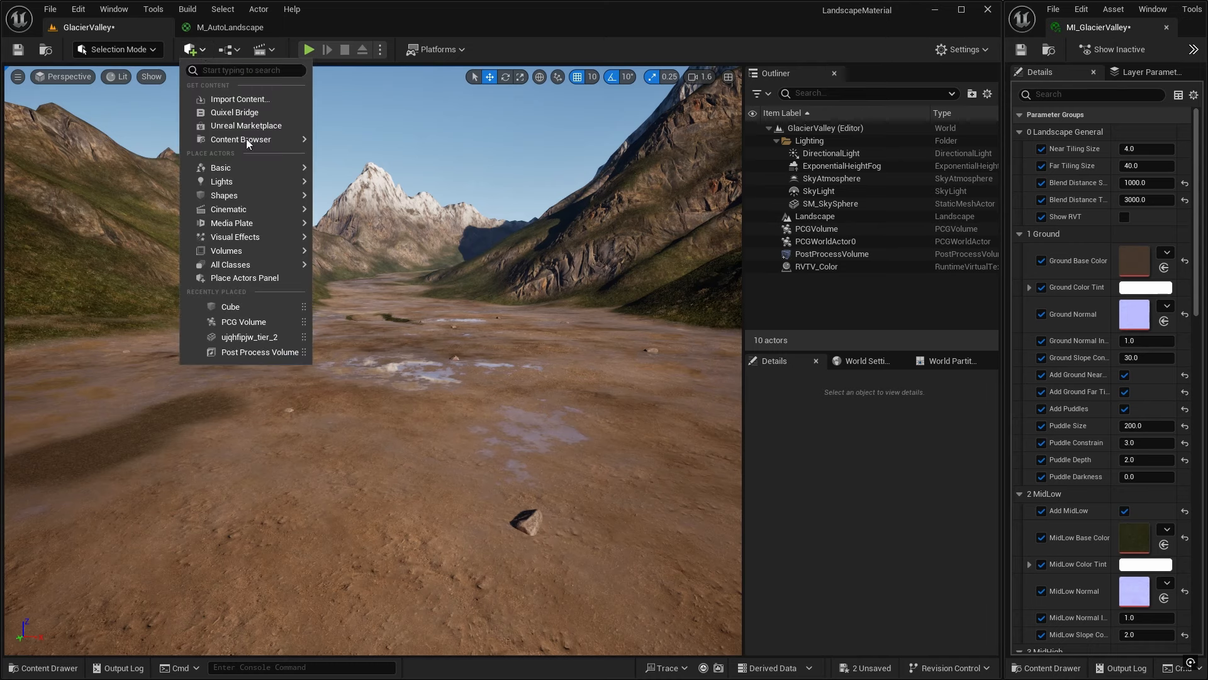
mouse_move(242, 194)
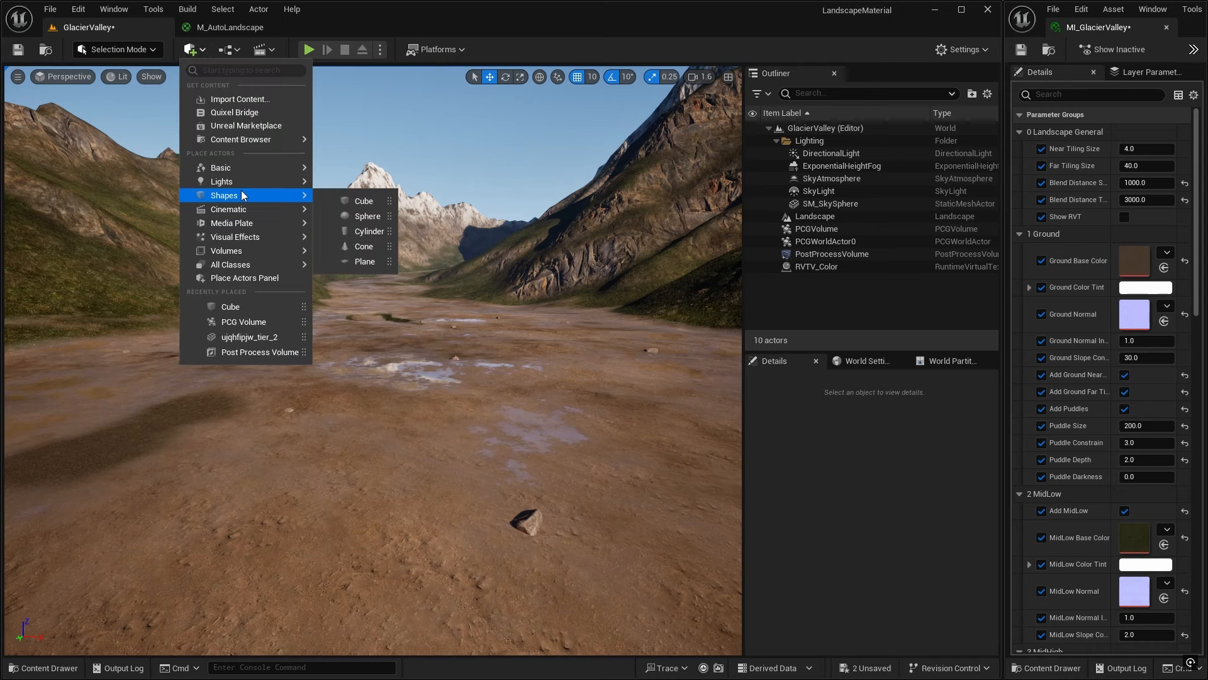
left_click(358, 202)
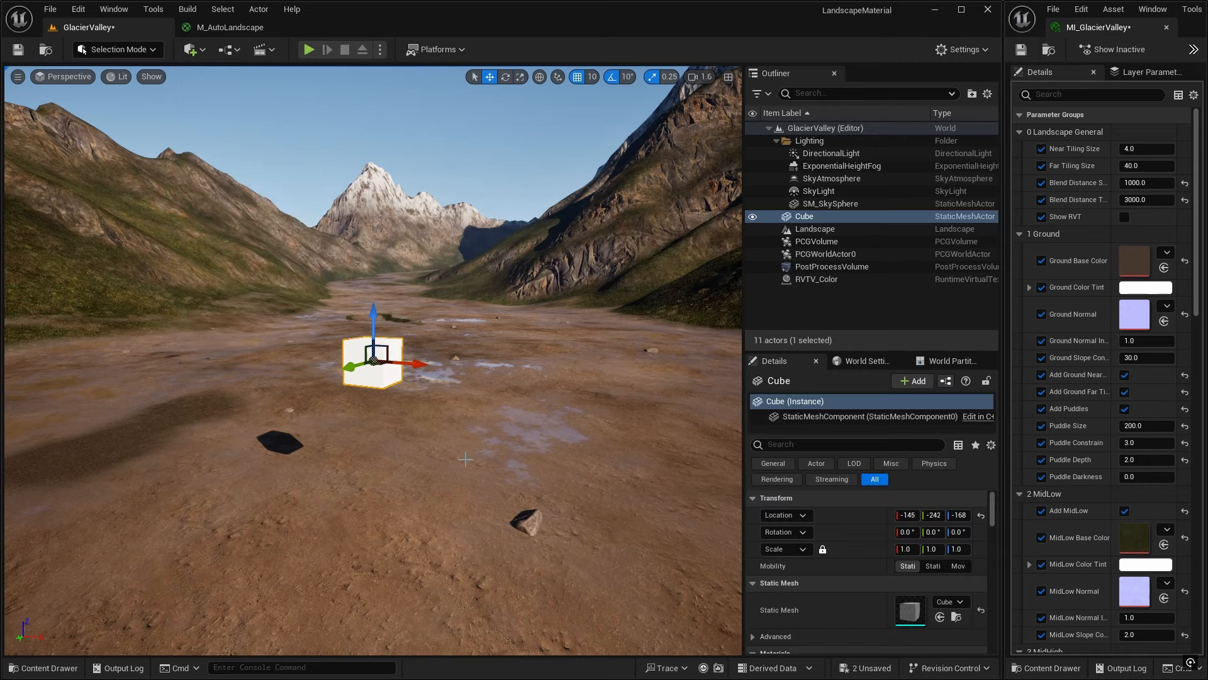
mouse_move(443, 447)
right_mouse_down()
mouse_move(491, 448)
mouse_move(391, 450)
mouse_move(450, 453)
right_mouse_up()
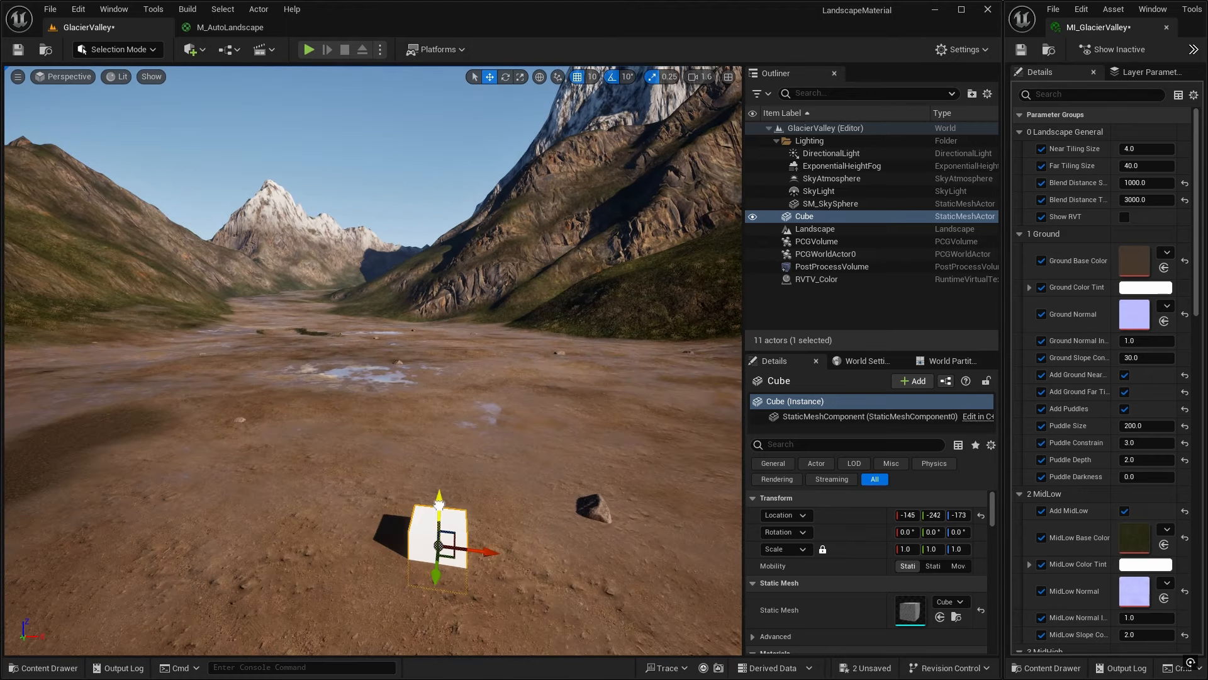
left_click_drag(440, 501, 487, 525)
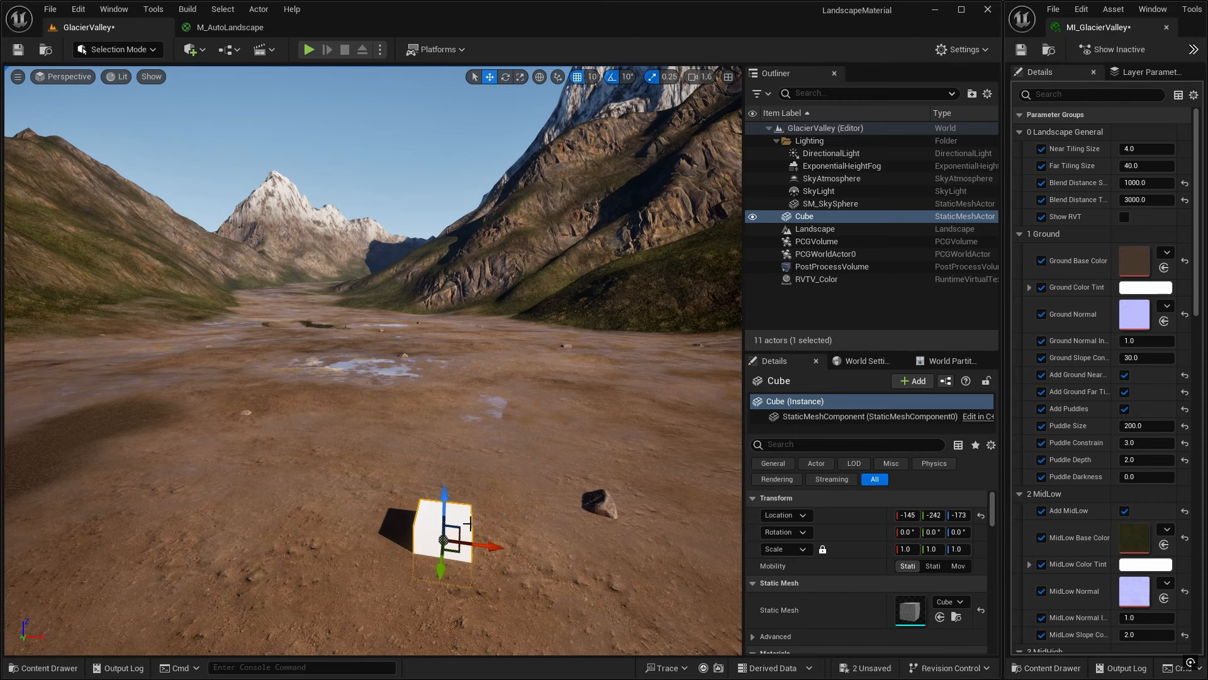
right_click_drag(521, 515, 496, 504)
key("d")
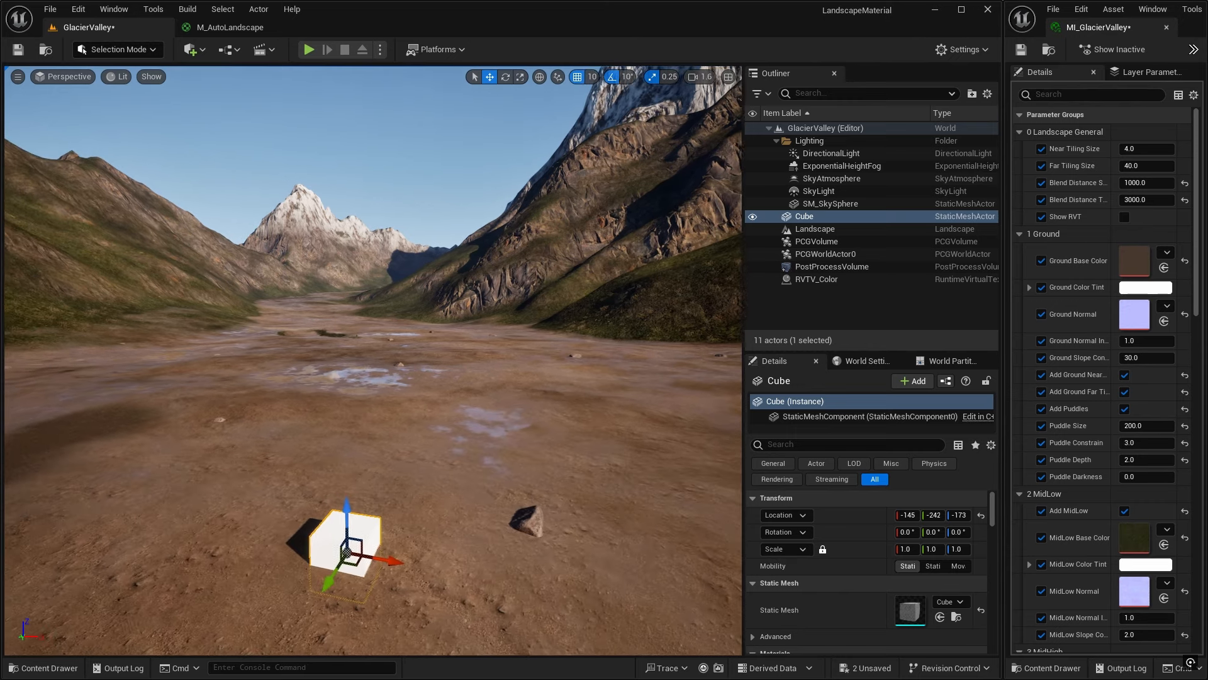
Create a new material named M_Cube in the Materials folder
key("ctrl+space")
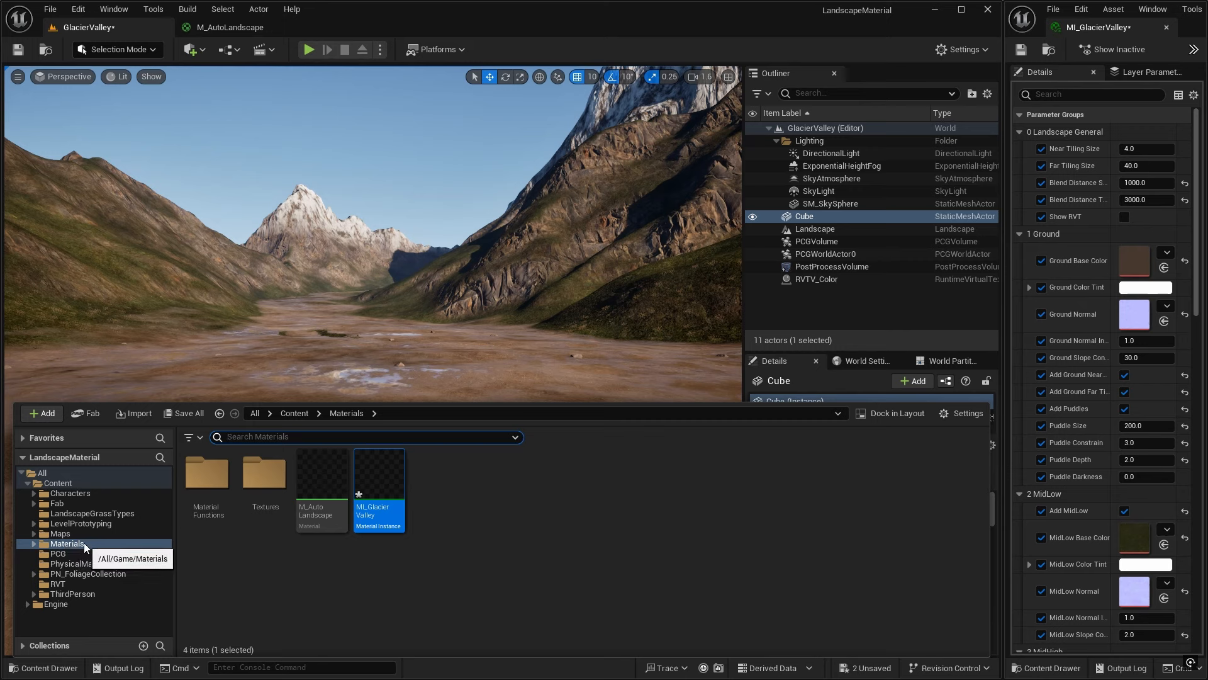
right_click(459, 495)
mouse_move(459, 497)
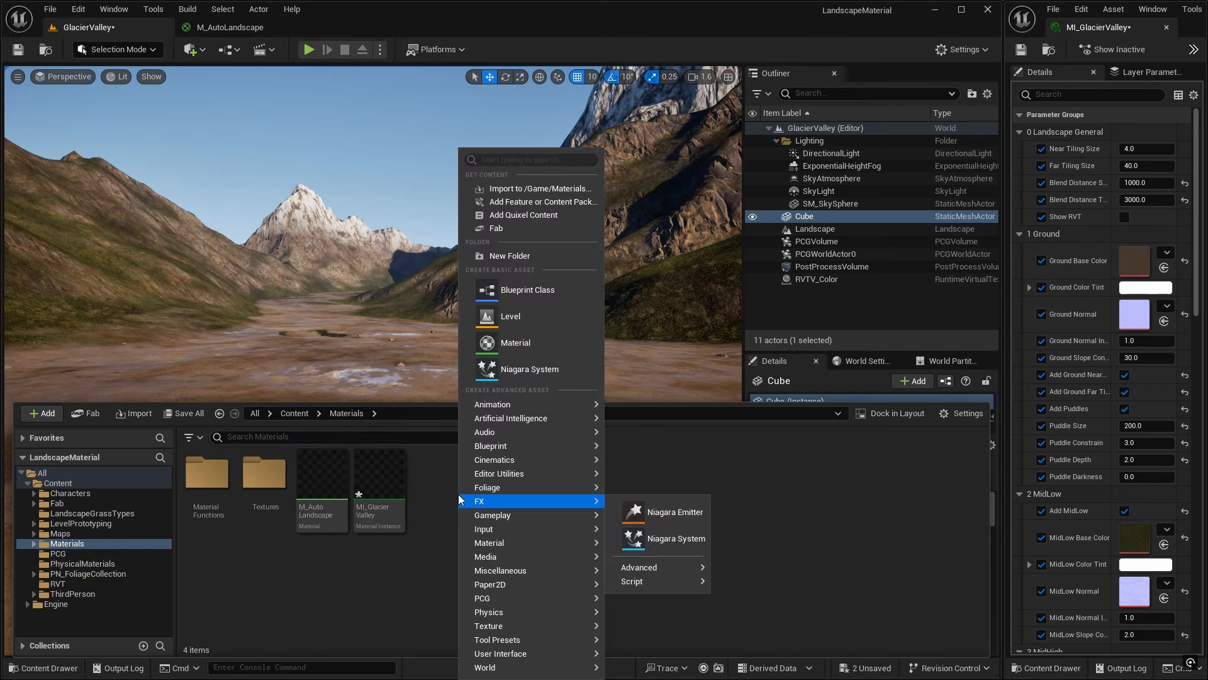
left_click(542, 345)
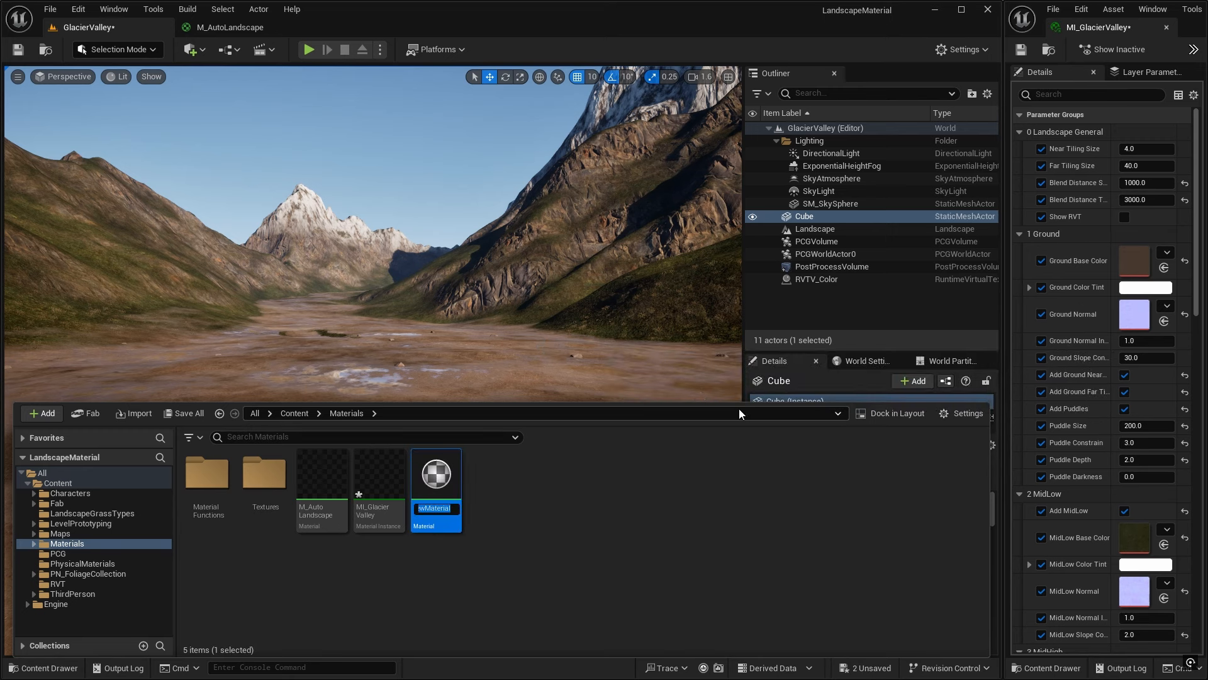
type("M_Cube")
key("Return")
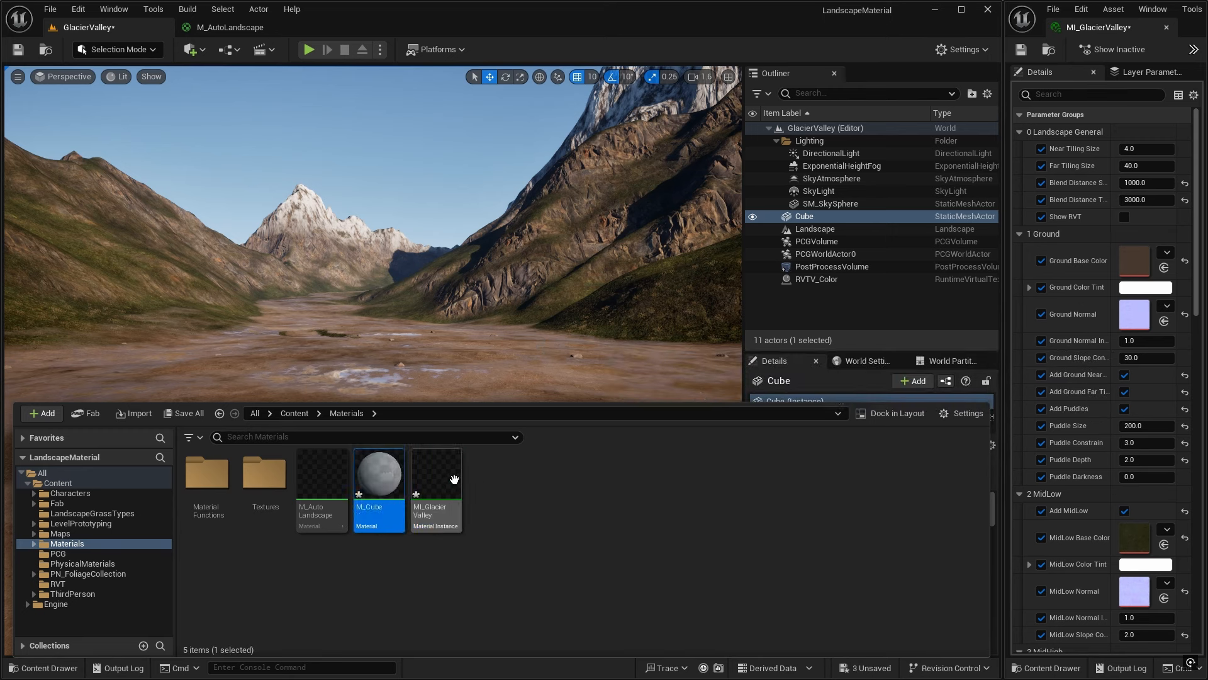
Open M_Cube and add a Texture Sample node beside the material's output node
double_click(394, 484)
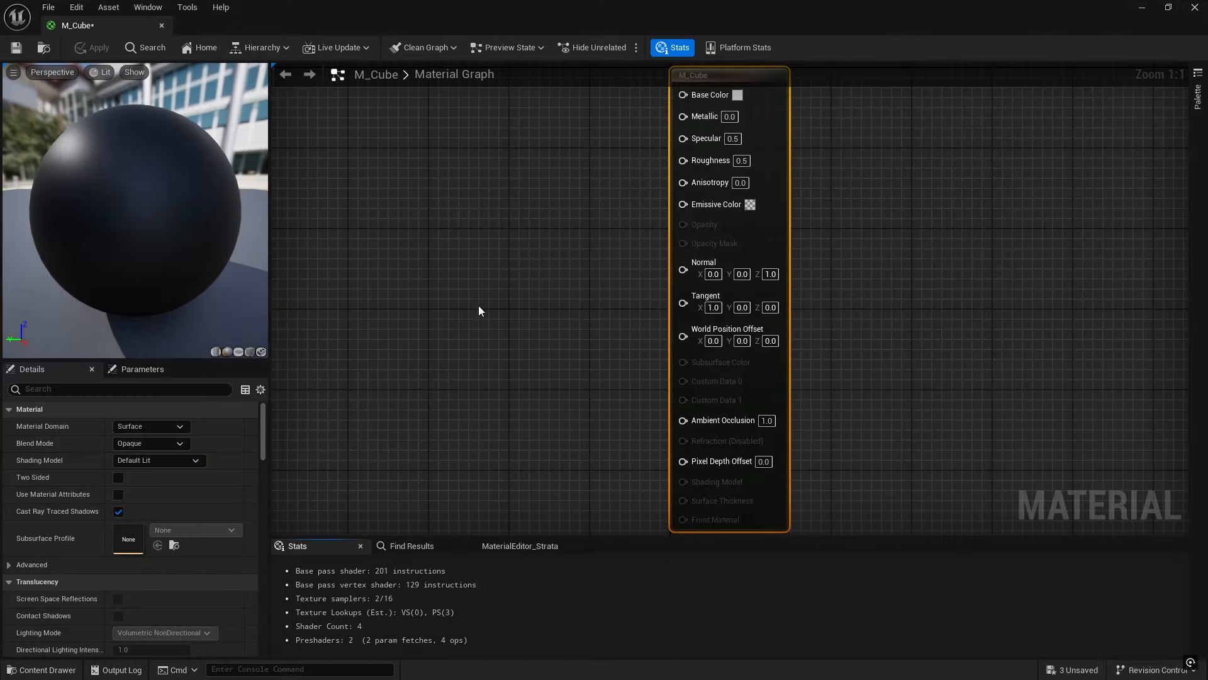
right_click_drag(483, 274, 546, 338)
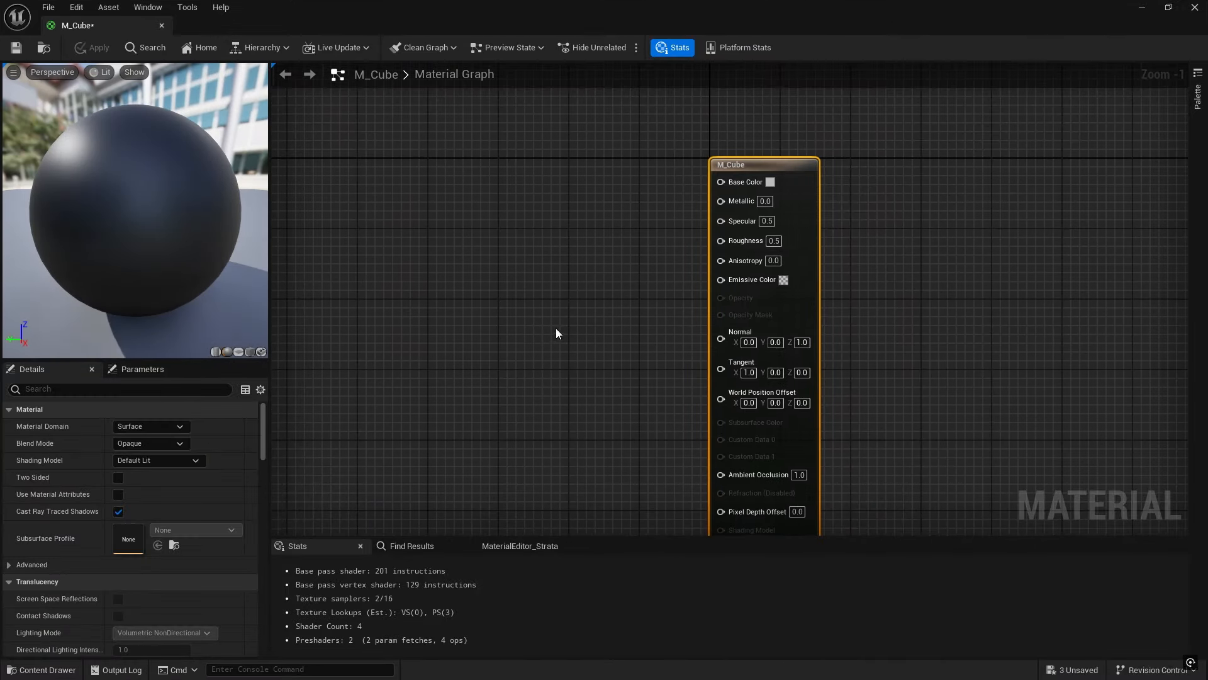
right_click(551, 170)
type("tex")
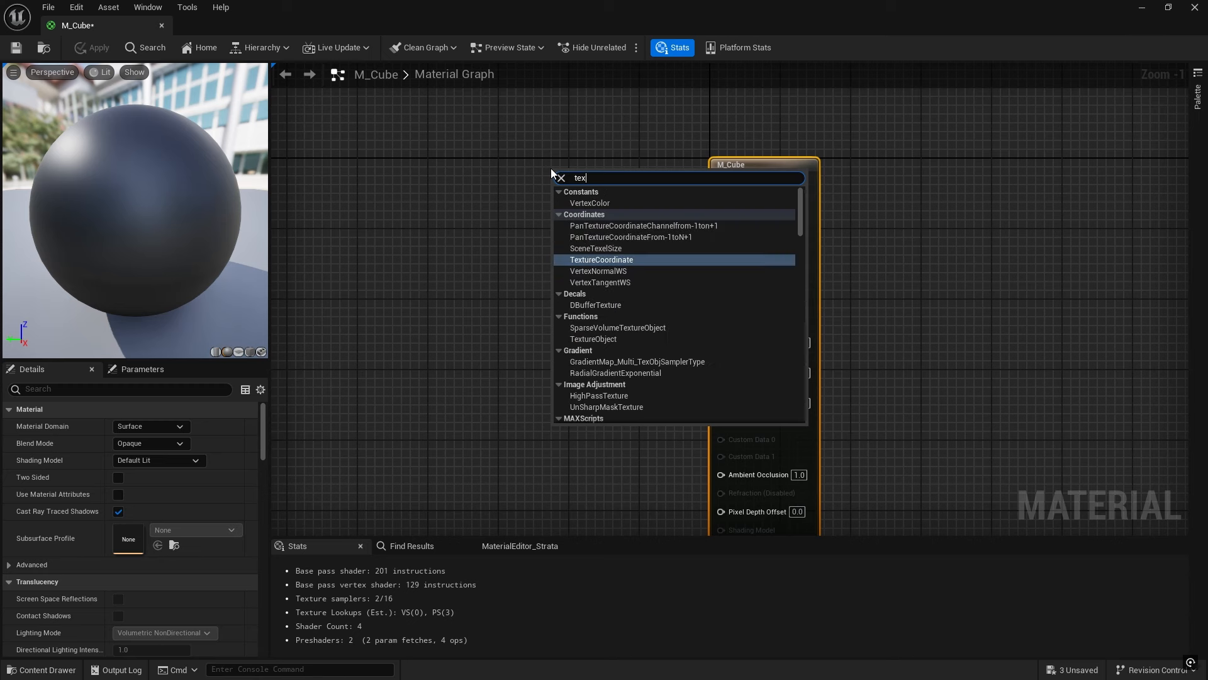
type("ture")
left_click(606, 275)
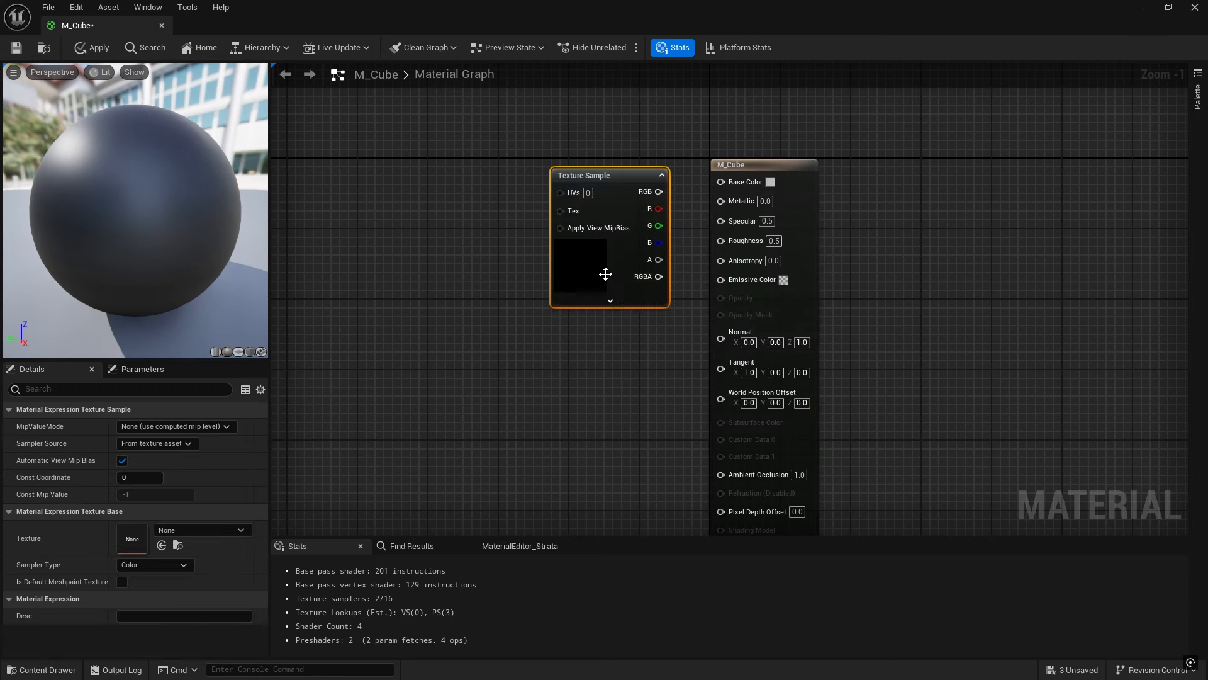
Duplicate the Texture Sample node in M_Cube and place the copy below the original
left_click_drag(604, 173, 589, 154)
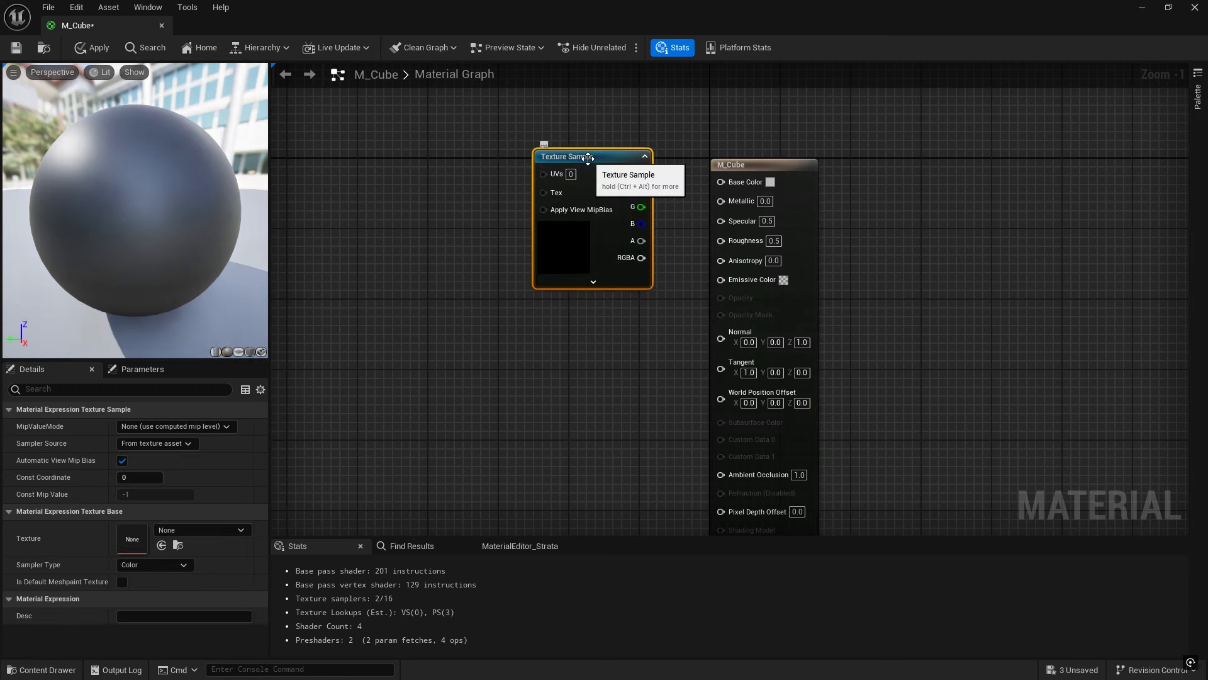
key("ctrl+d")
left_click_drag(678, 165, 625, 348)
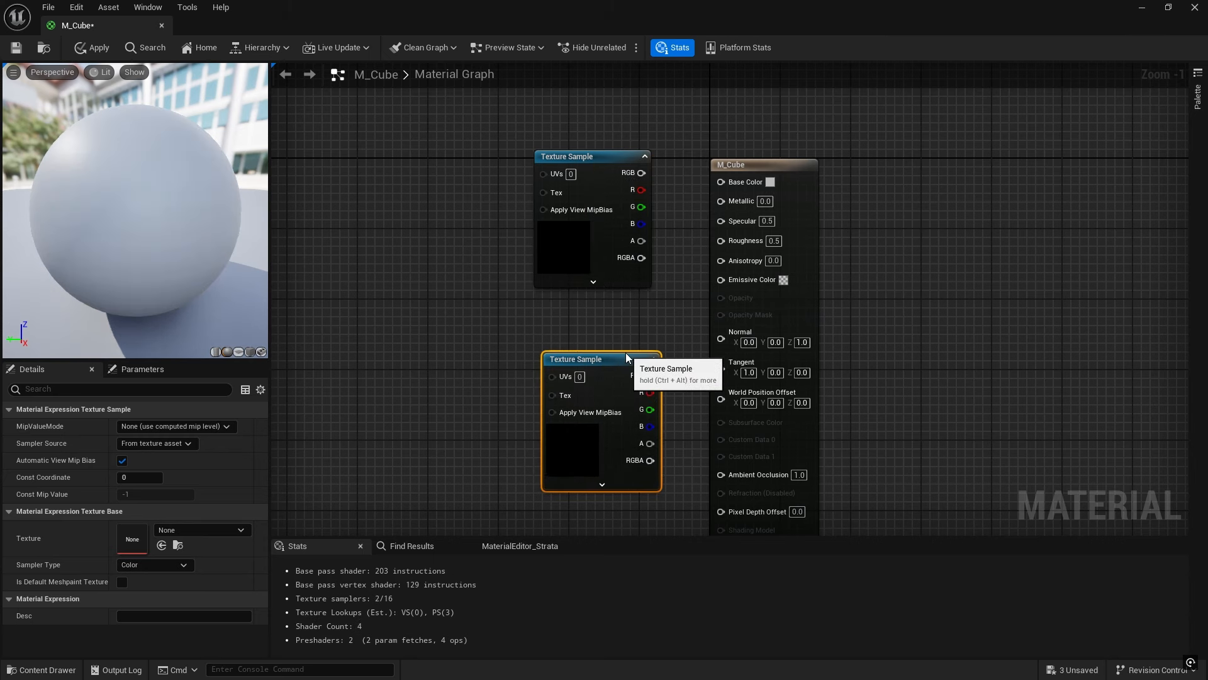
Assign the DefaultWhiteGrid texture to the upper Texture Sample and connect its RGB output to Base Color
left_click(595, 156)
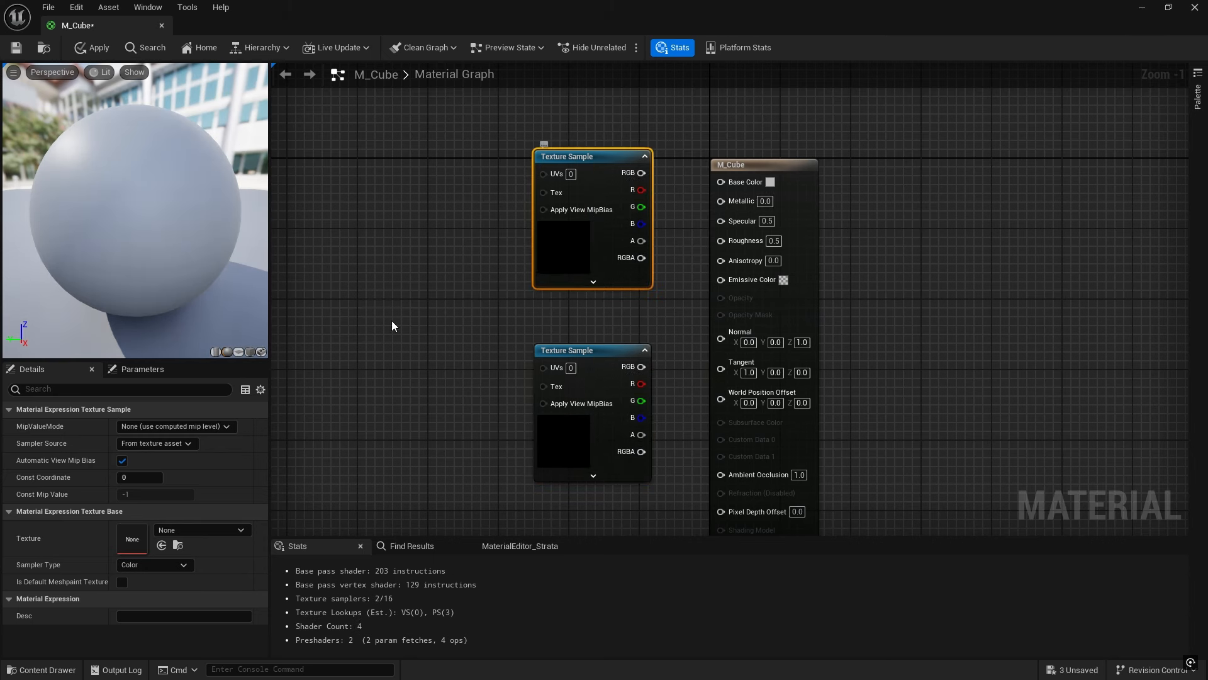
left_click(237, 530)
type("whitegr")
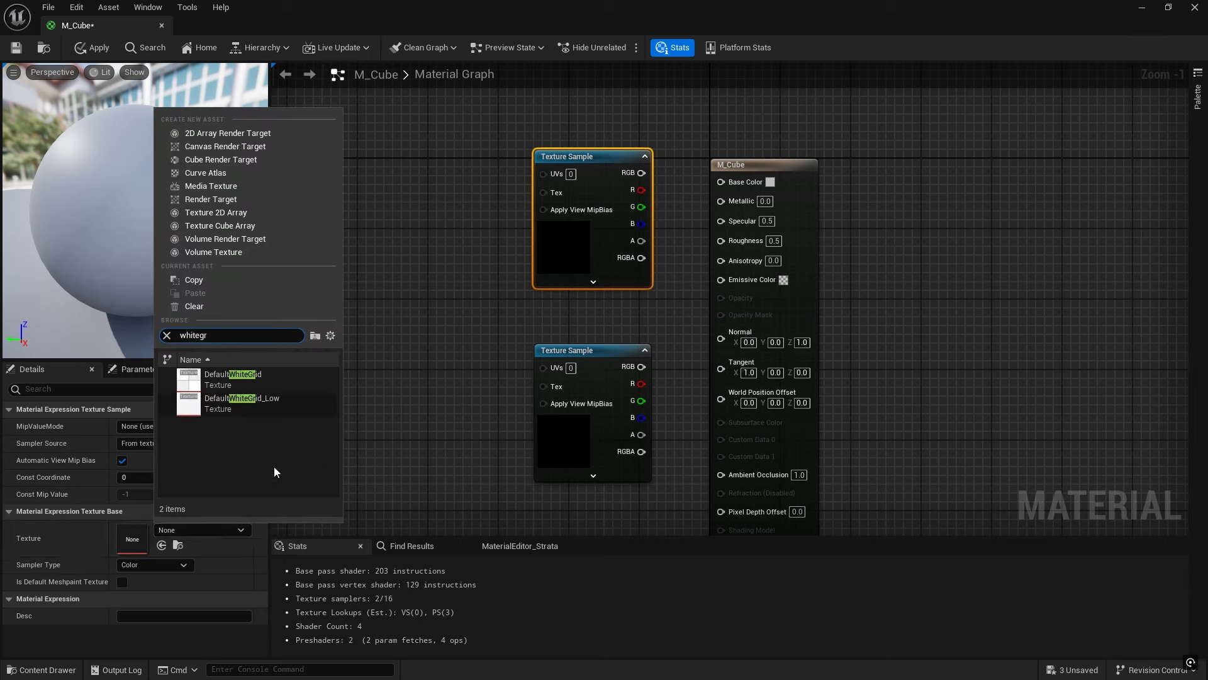
left_click(241, 378)
left_click_drag(641, 173, 721, 182)
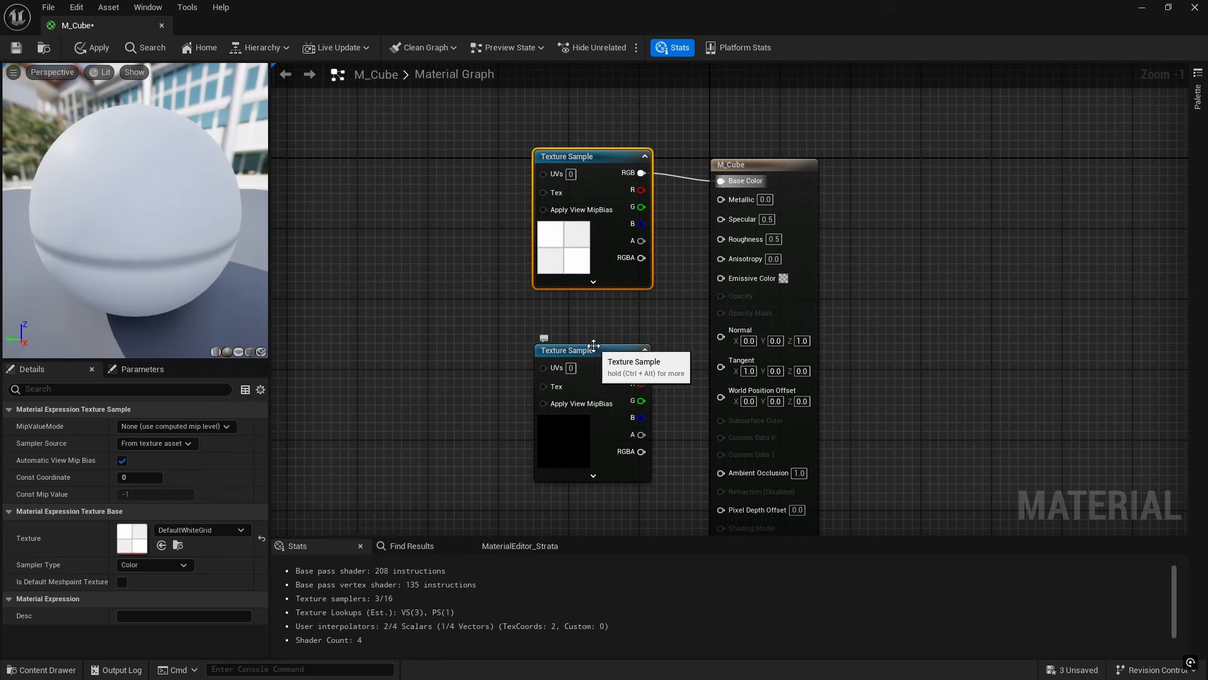
Assign the Grid_N texture to the lower Texture Sample and connect its RGB output to Normal
left_click(591, 351)
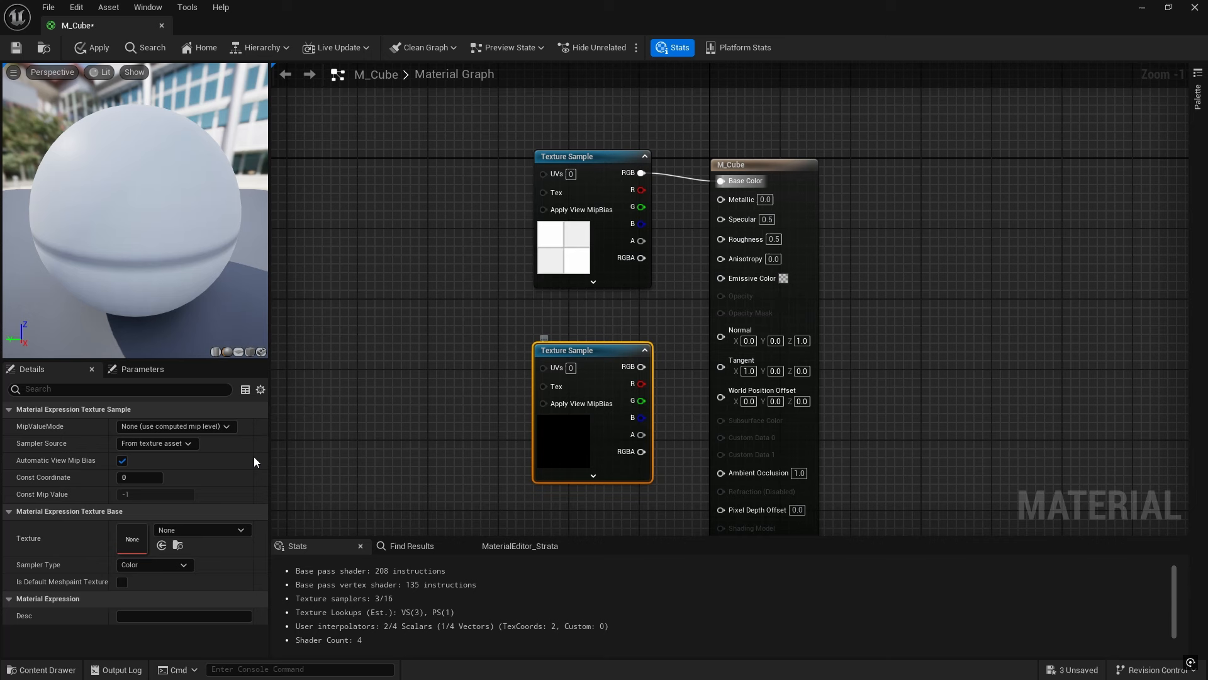
left_click(240, 530)
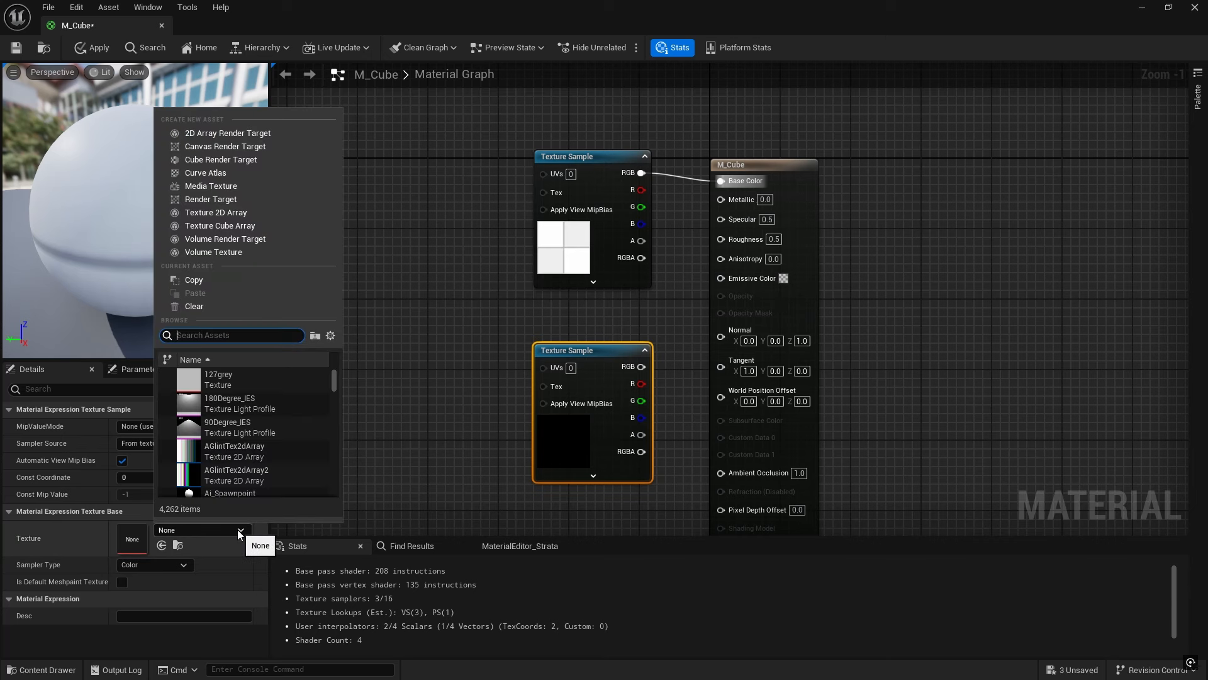
type("grid_N")
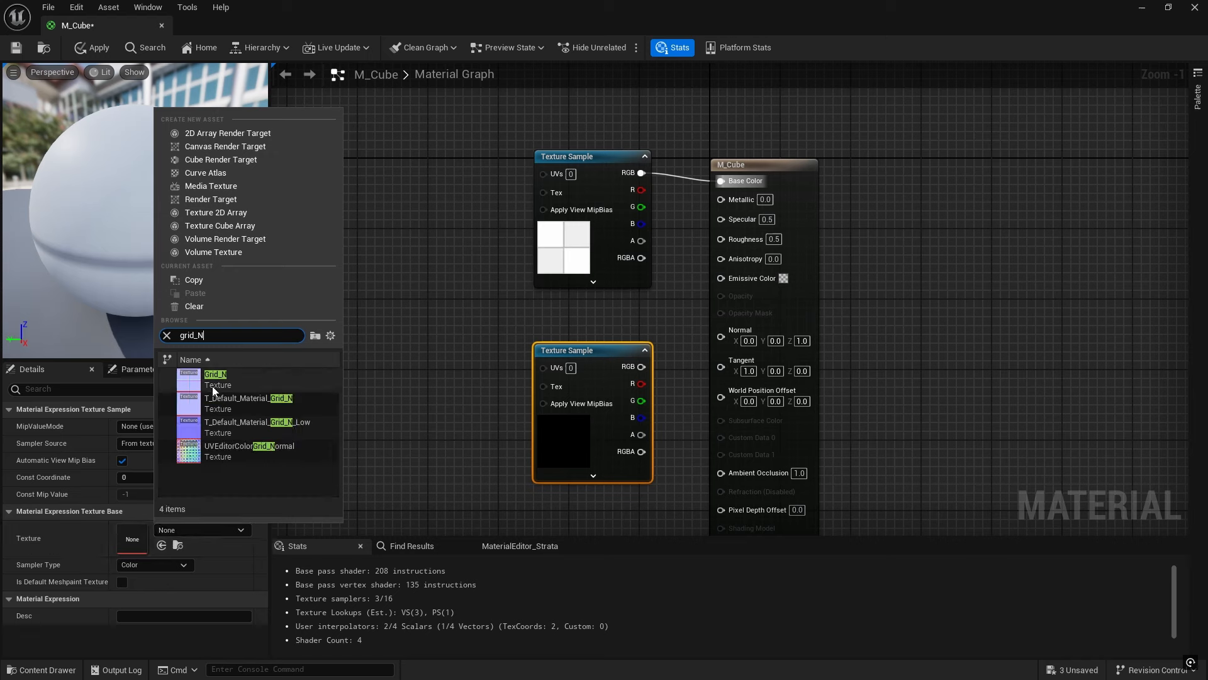
left_click(214, 400)
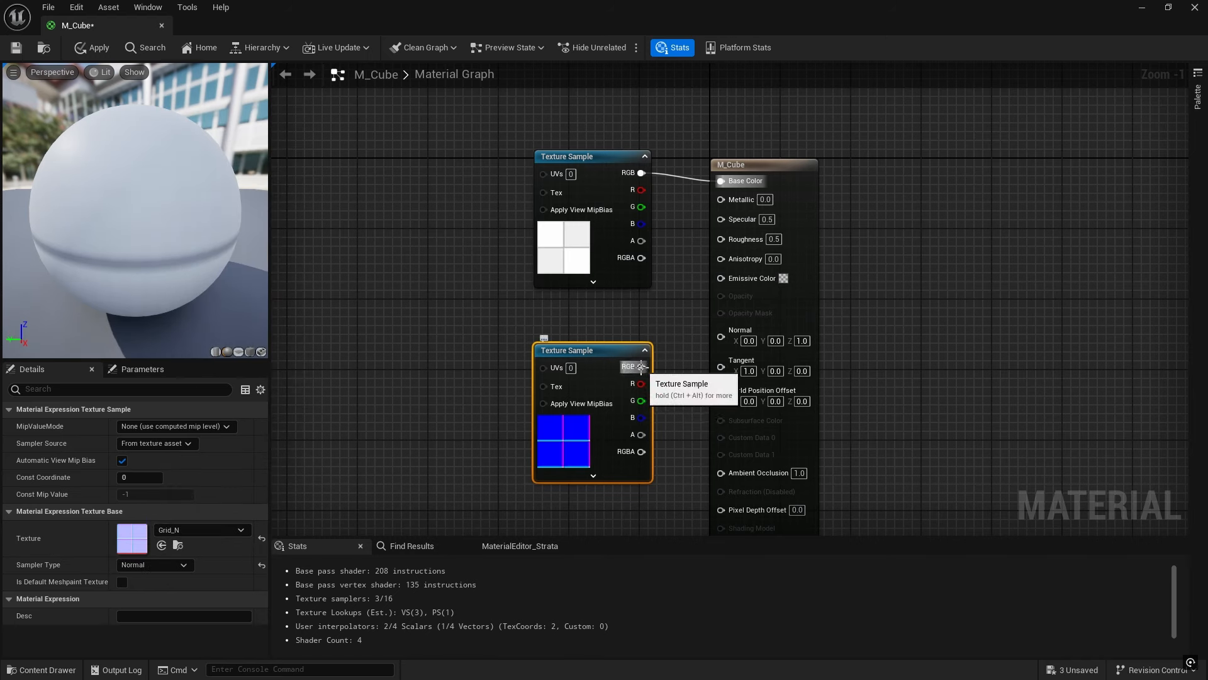
left_click_drag(640, 366, 724, 338)
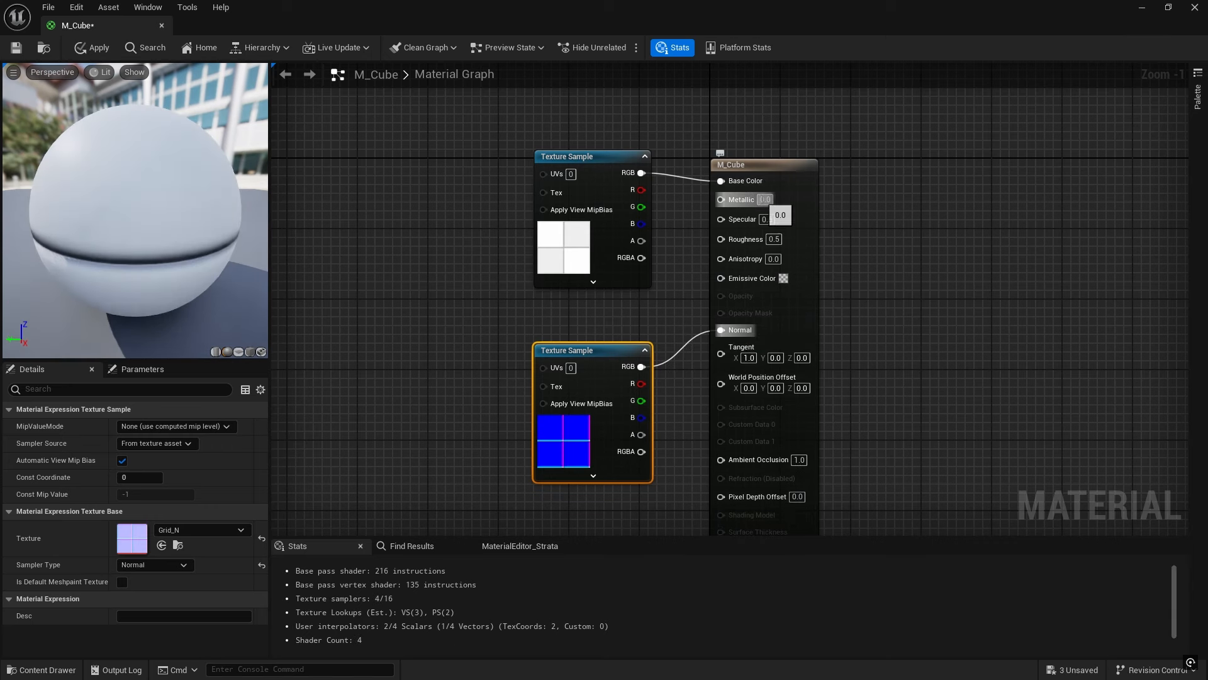
Set Specular and Roughness to 1 on the M_Cube output node, and save and close the material
left_click(765, 219)
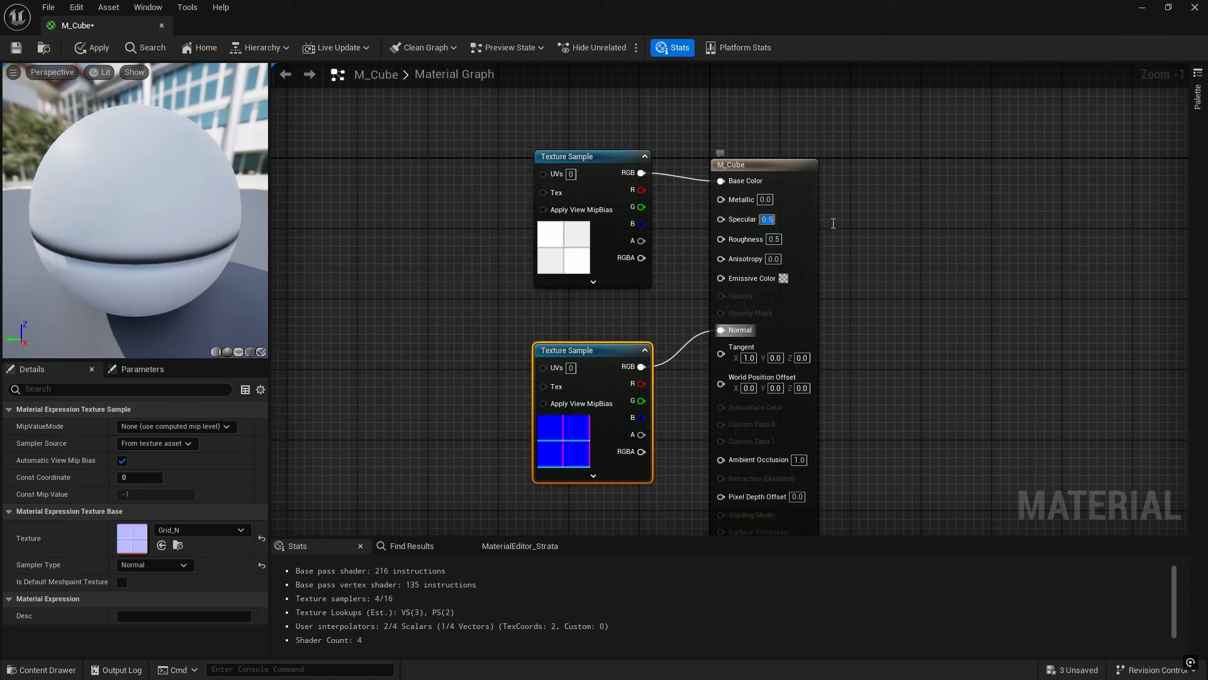
type("1")
key("Return")
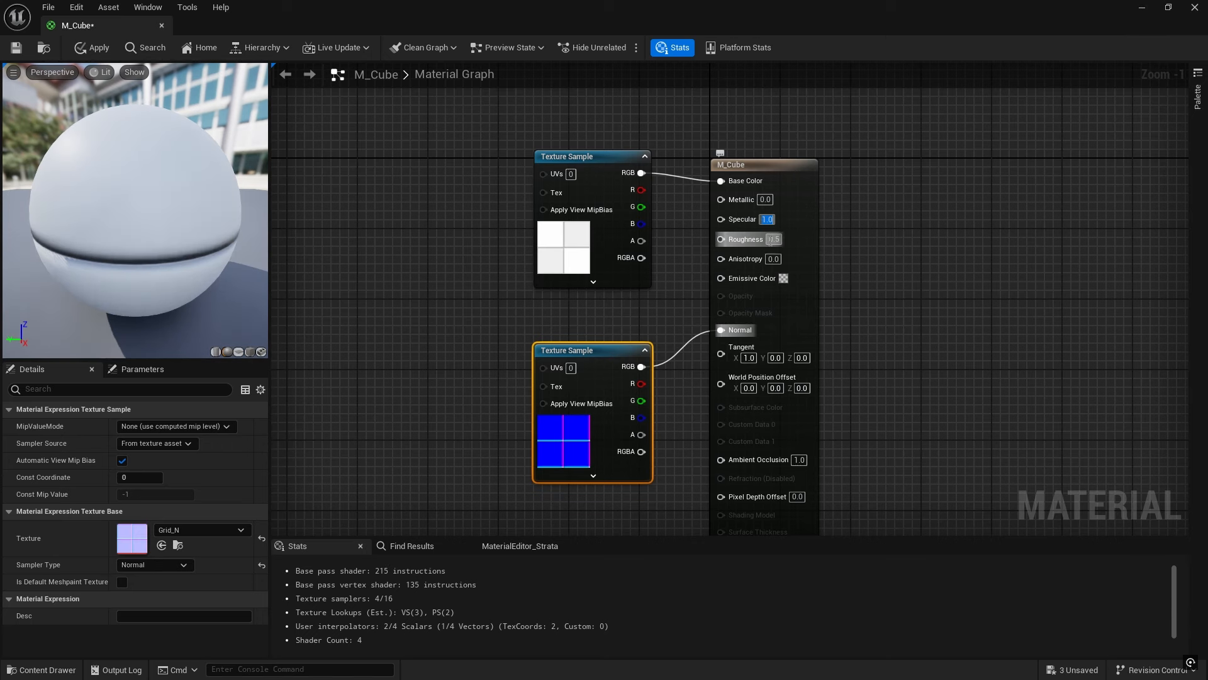
left_click(773, 239)
type("1")
key("Return")
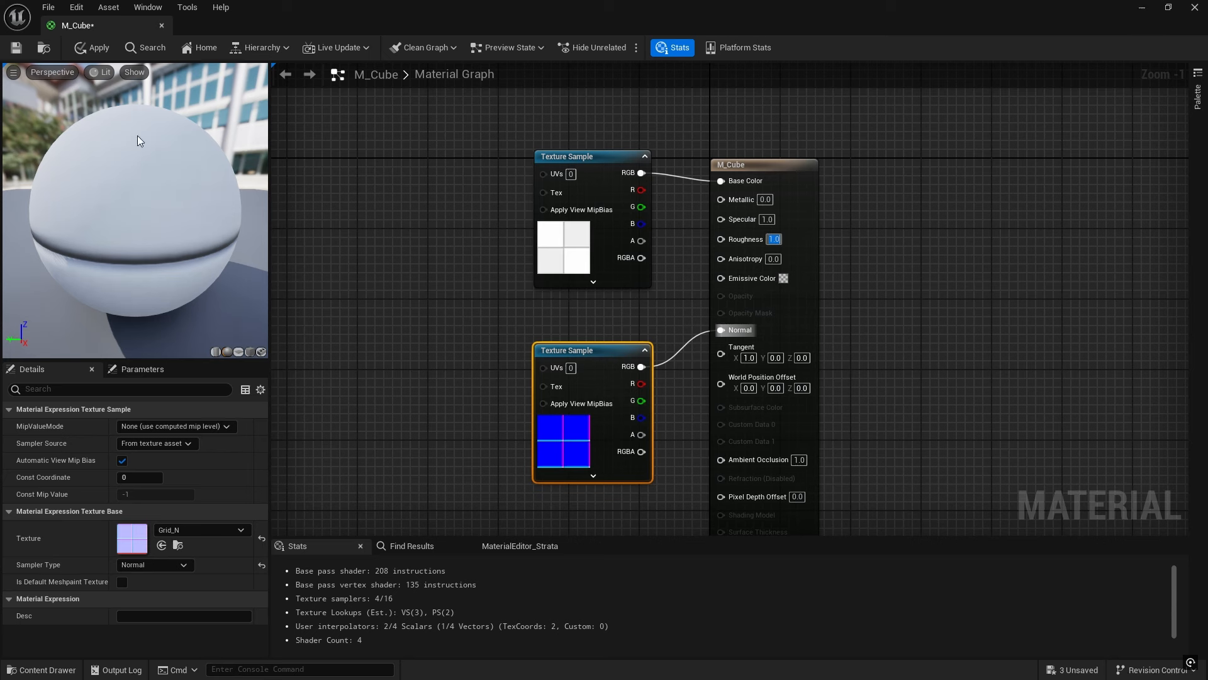
key("ctrl+s")
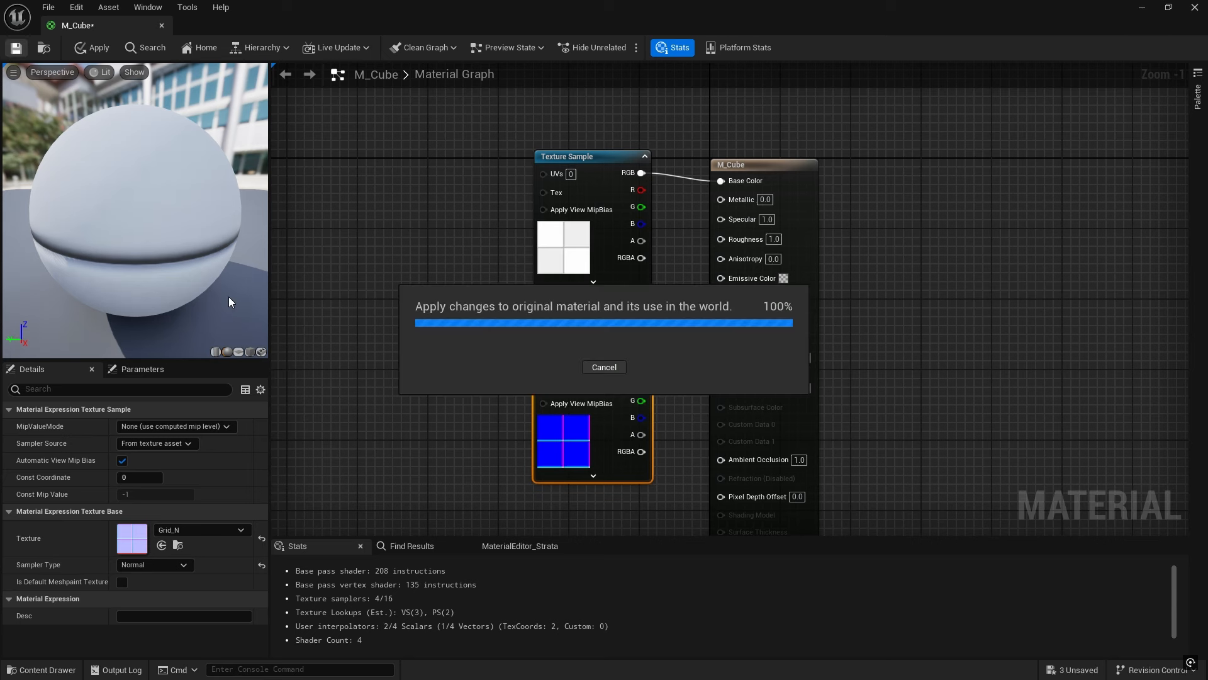
left_click(162, 25)
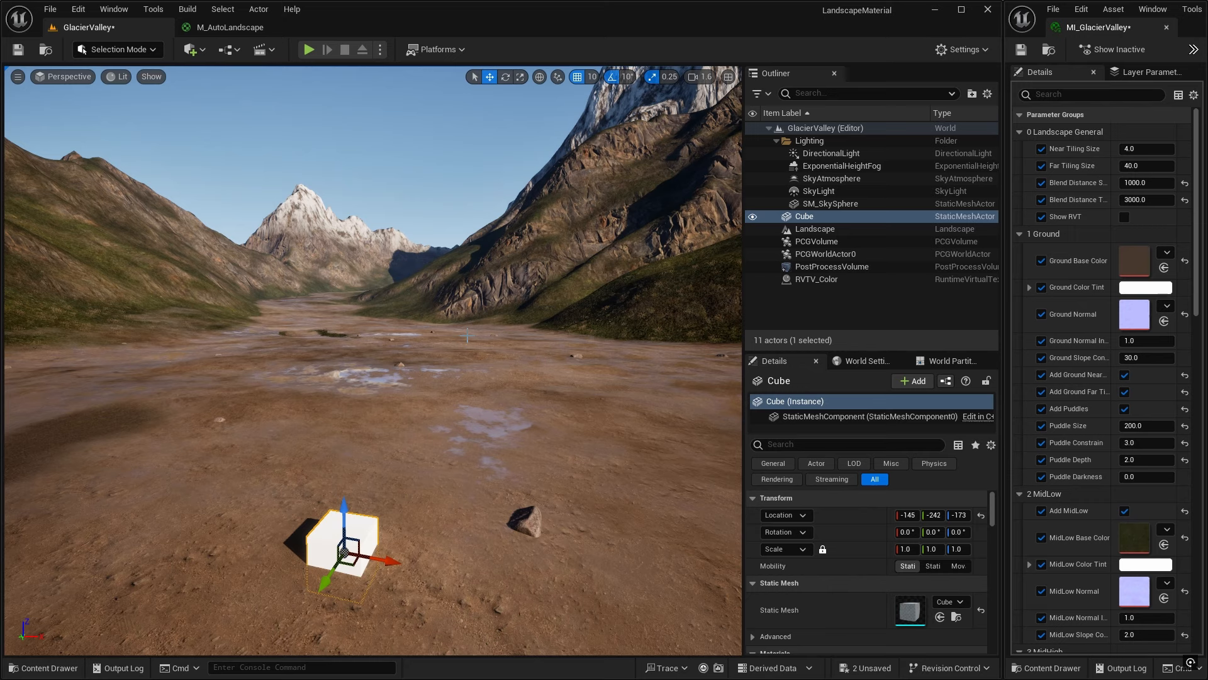
Create a material instance of M_Cube in the Materials folder and name it MI_Cube
key("ctrl+space")
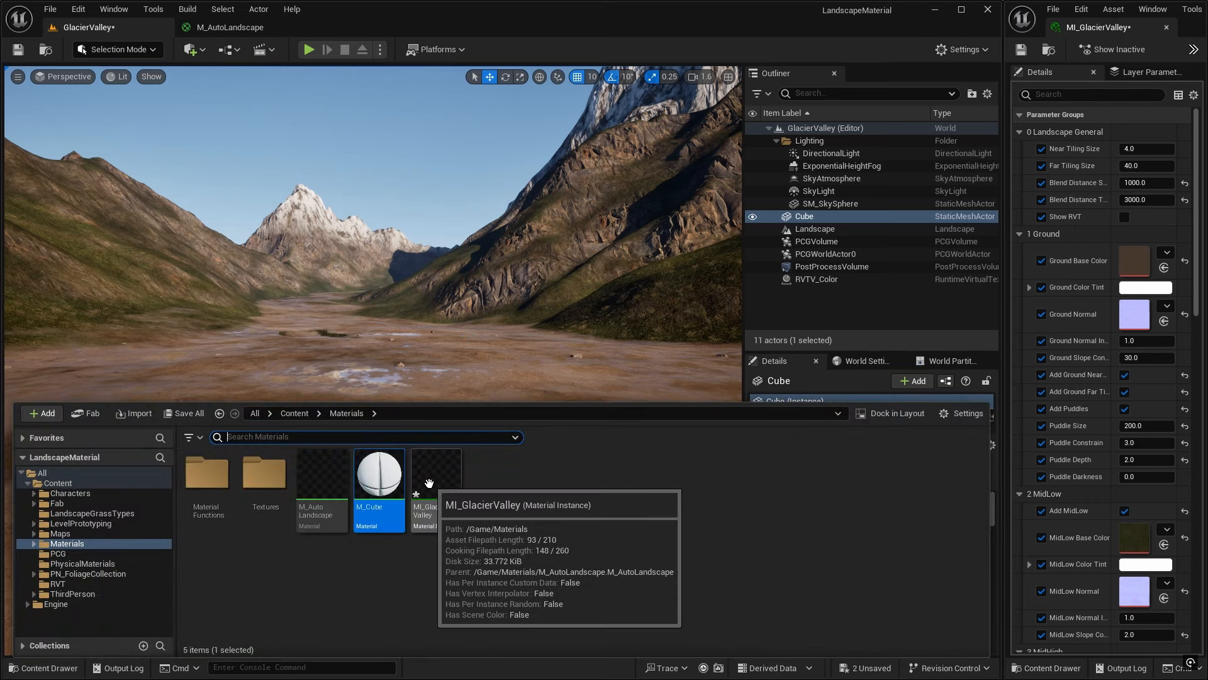
right_click(383, 486)
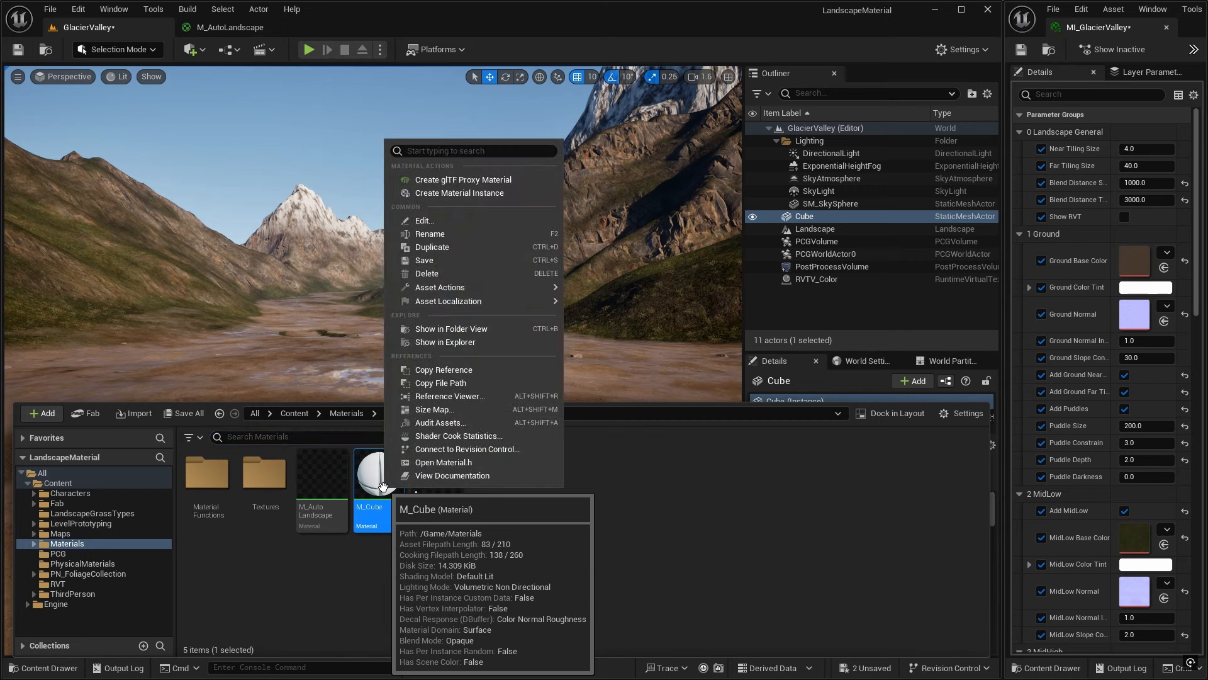
left_click(459, 192)
type("MI_Cube")
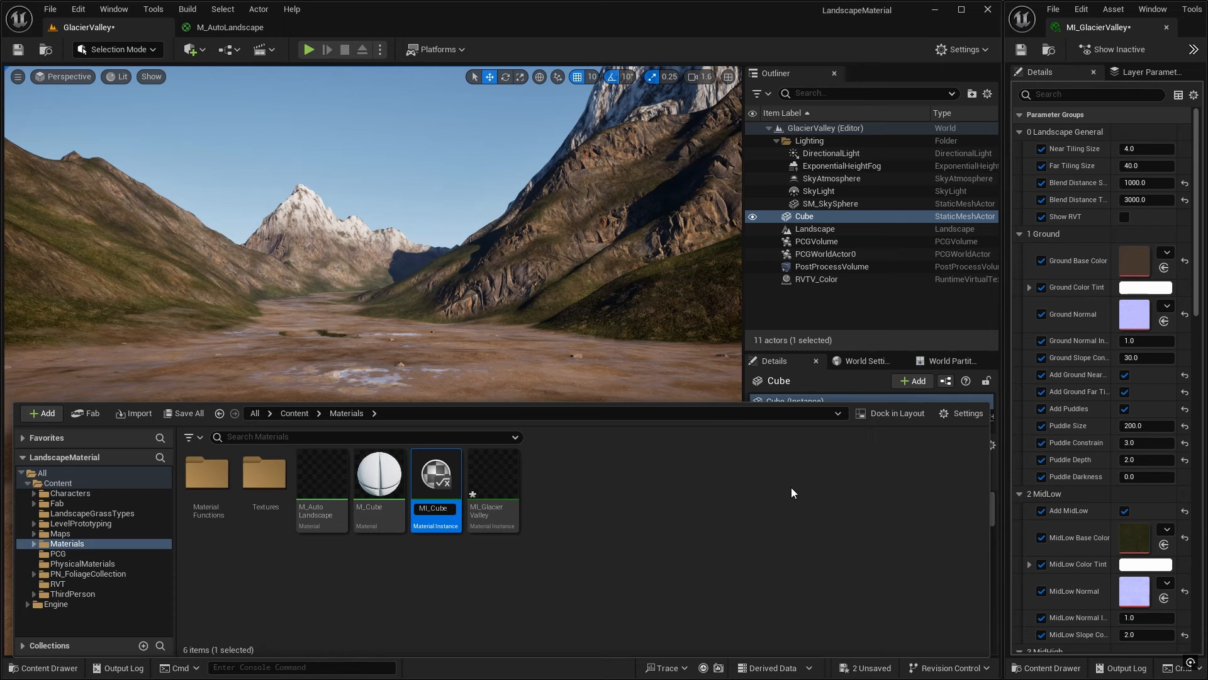
key("Return")
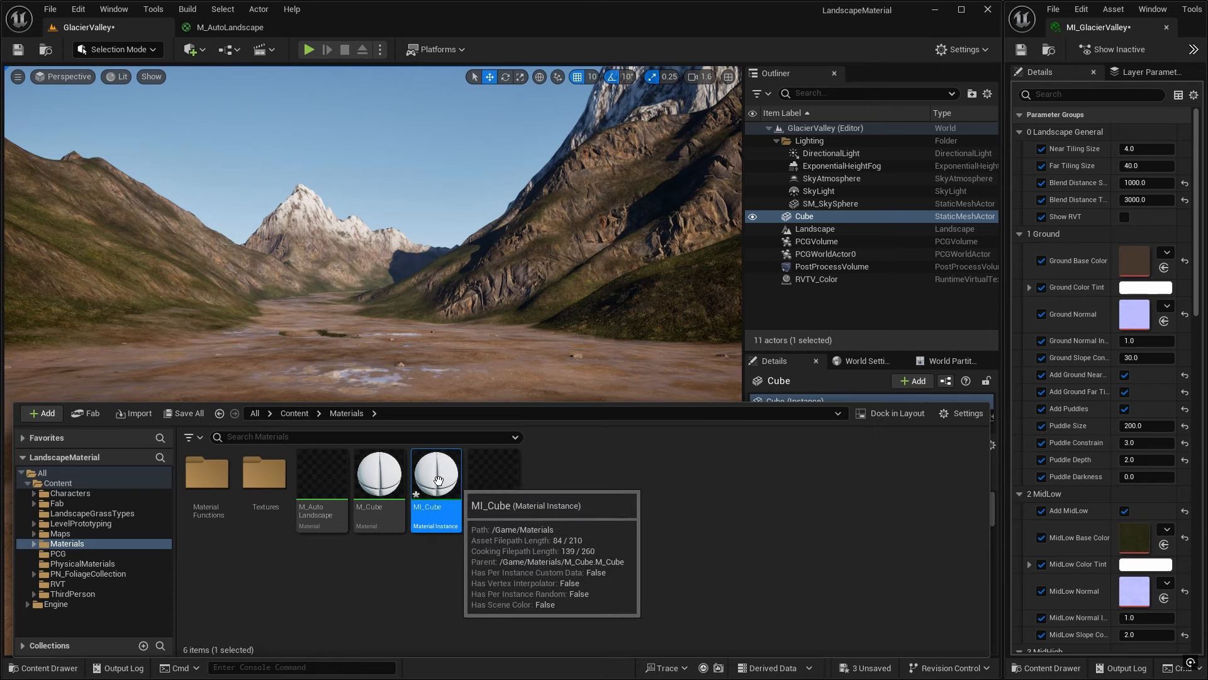
Assign MI_Cube to the material slot Element 0 of the Cube on the valley floor
left_click(480, 296)
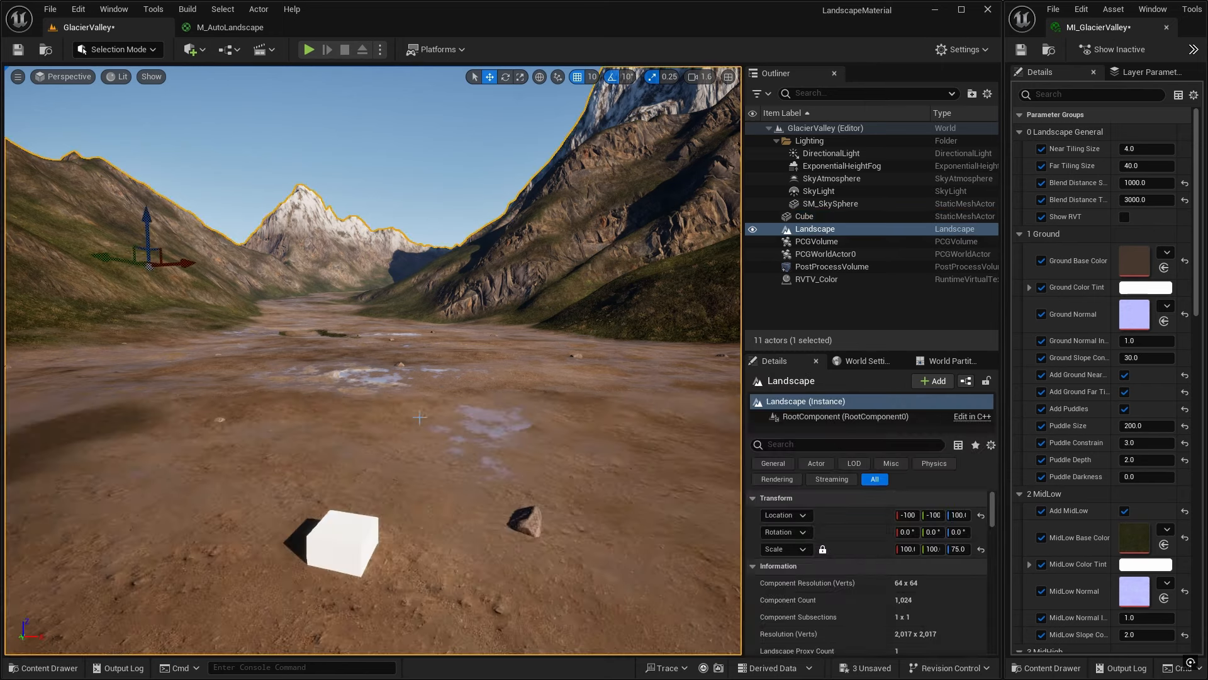
left_click(338, 535)
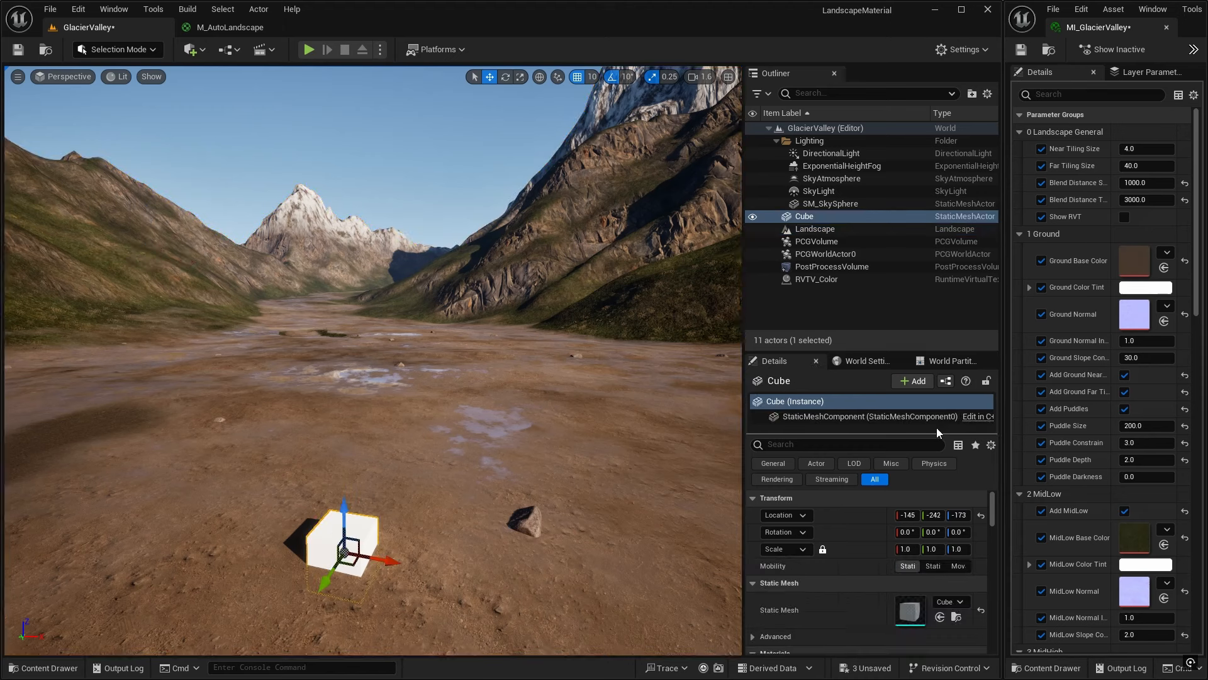
scroll(843, 609, "down", 3)
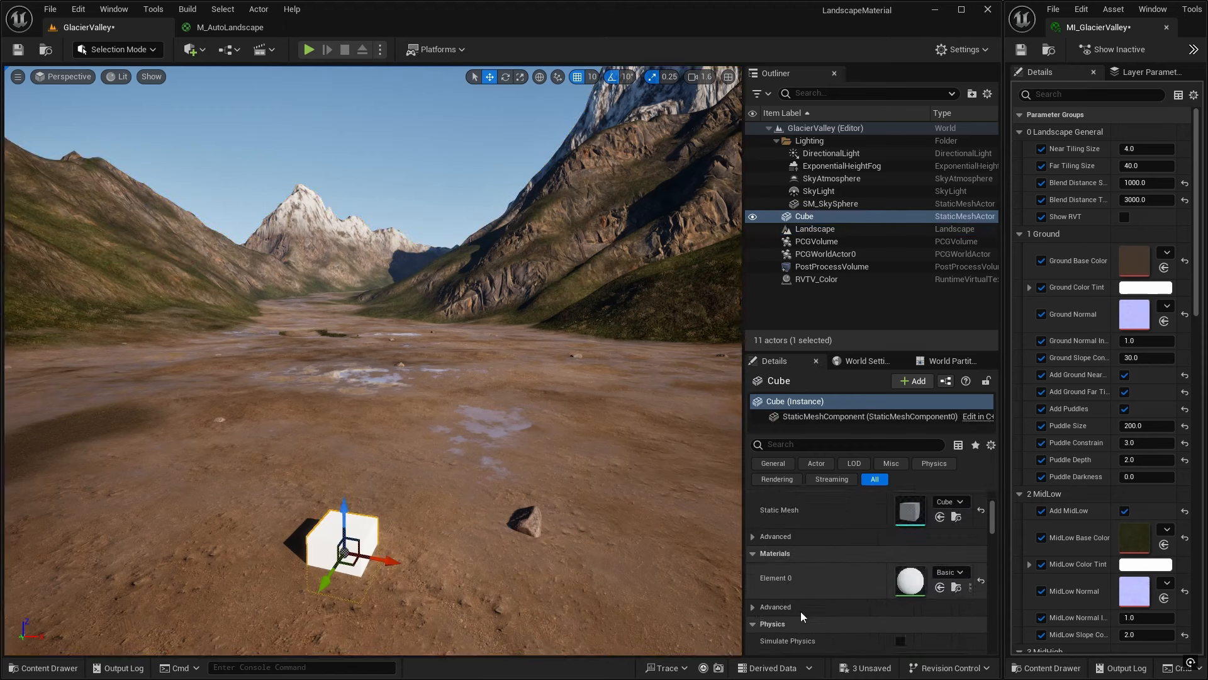
scroll(802, 611, "down", 1)
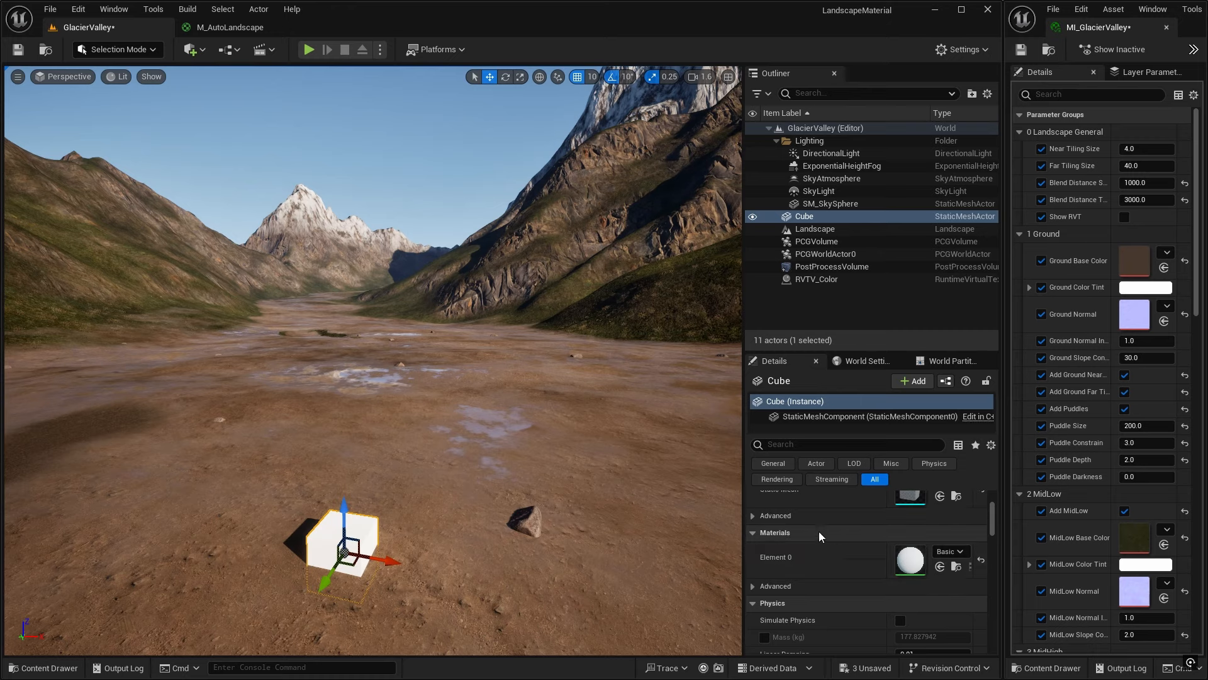
left_click(940, 566)
right_click_drag(531, 513, 456, 509)
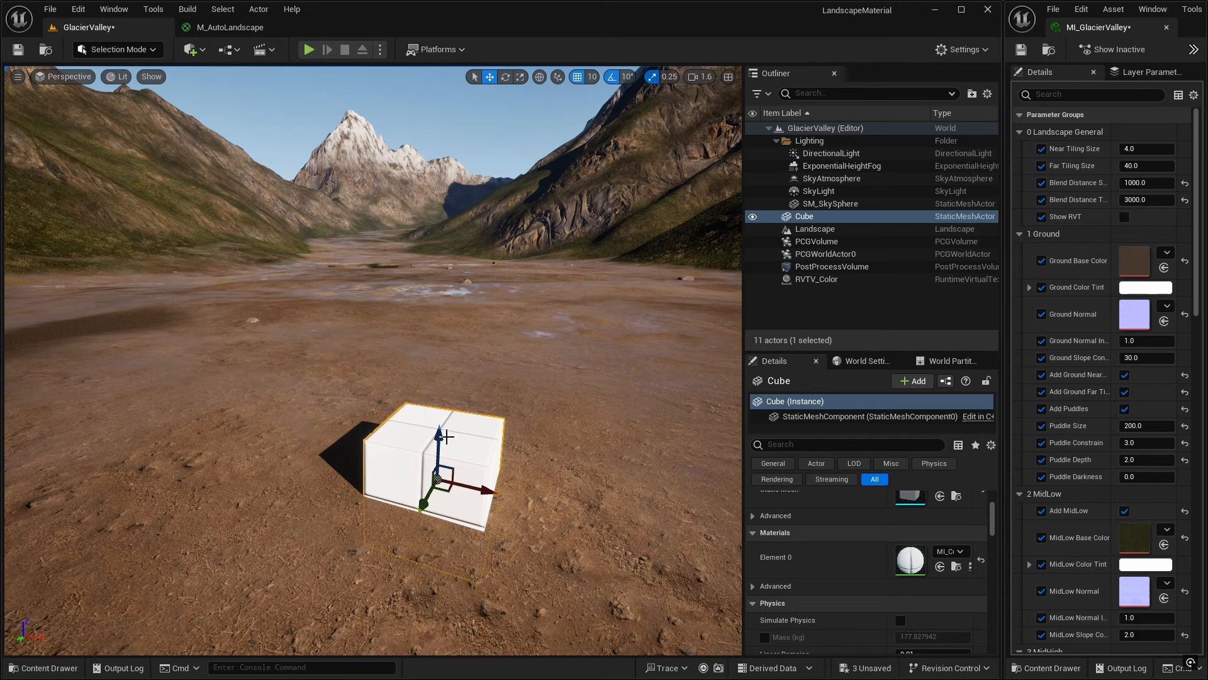
Set the Cube's scale to 2 on all axes and save all changes
scroll(818, 545, "up", 3)
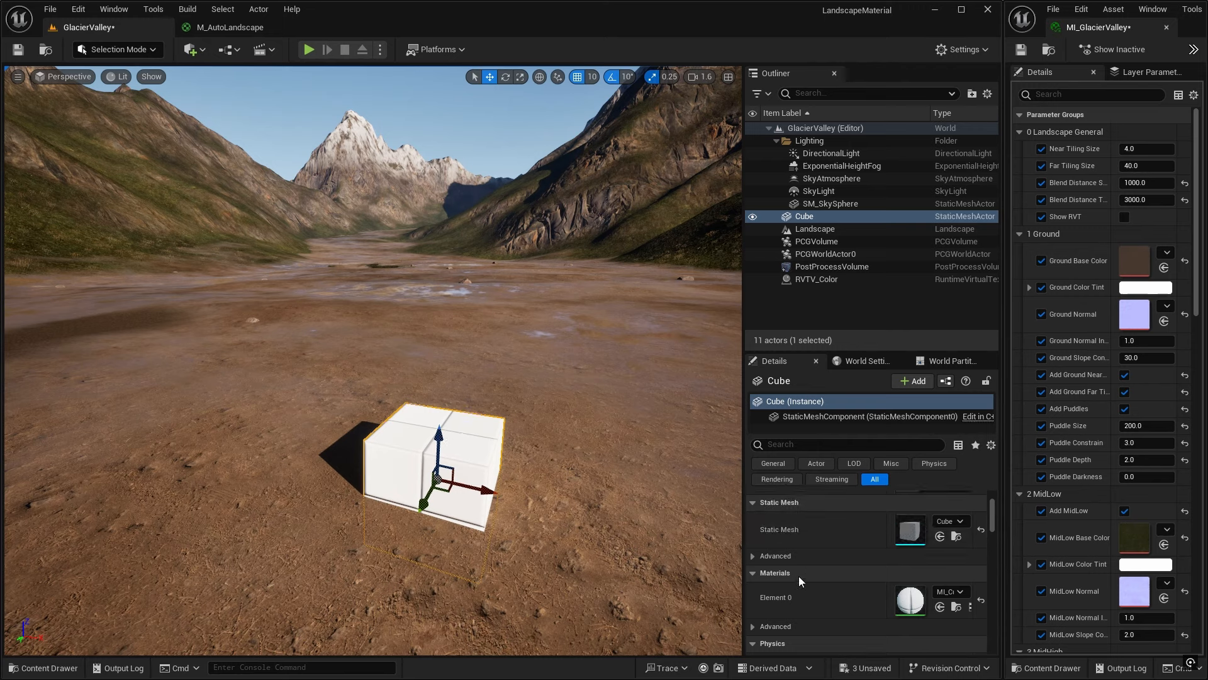
scroll(798, 576, "up", 1)
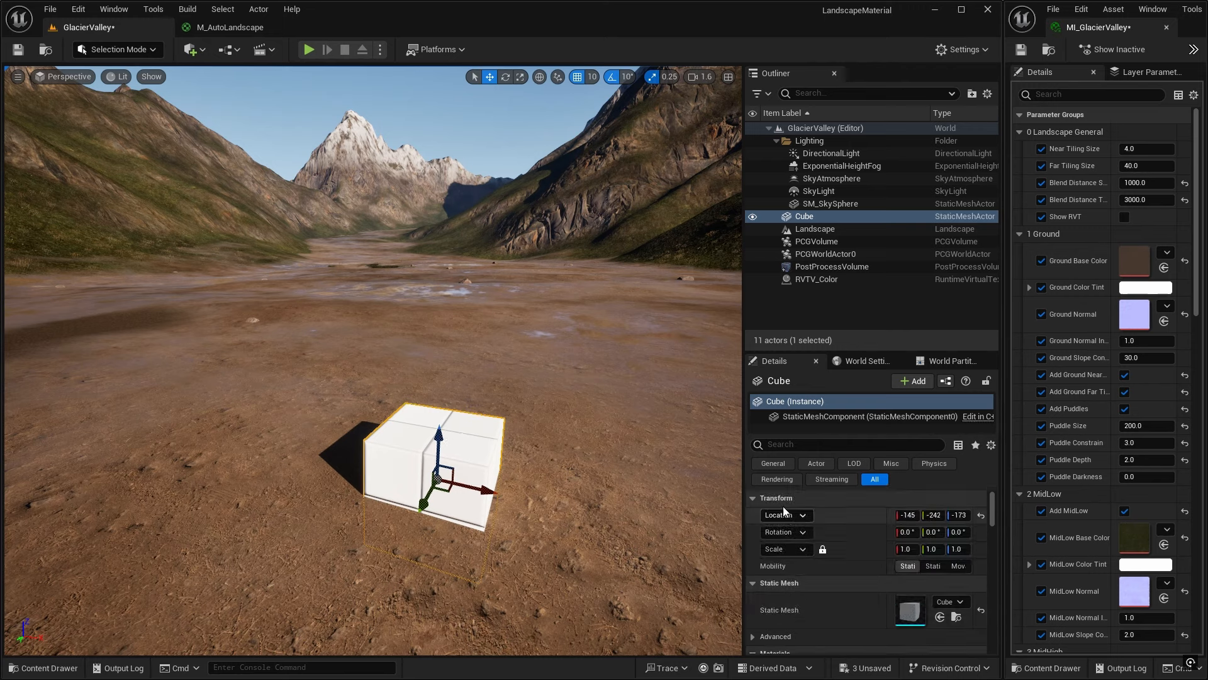
left_click(907, 549)
type("2")
key("Return")
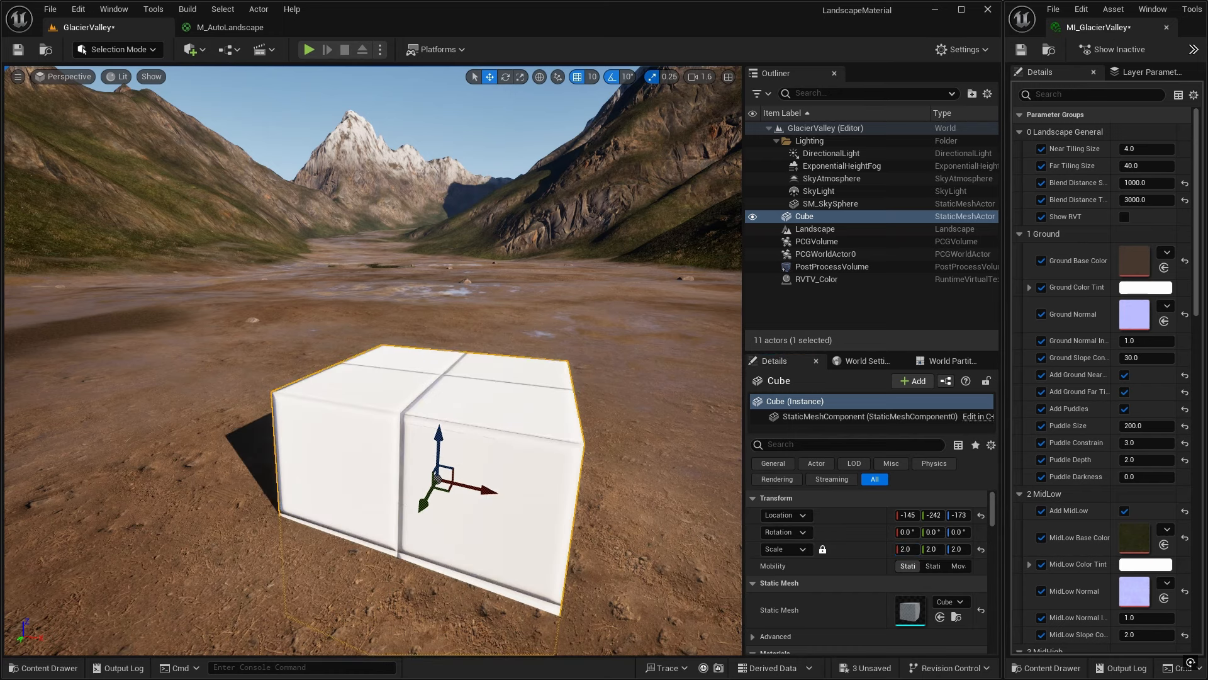
right_click_drag(495, 528, 495, 527)
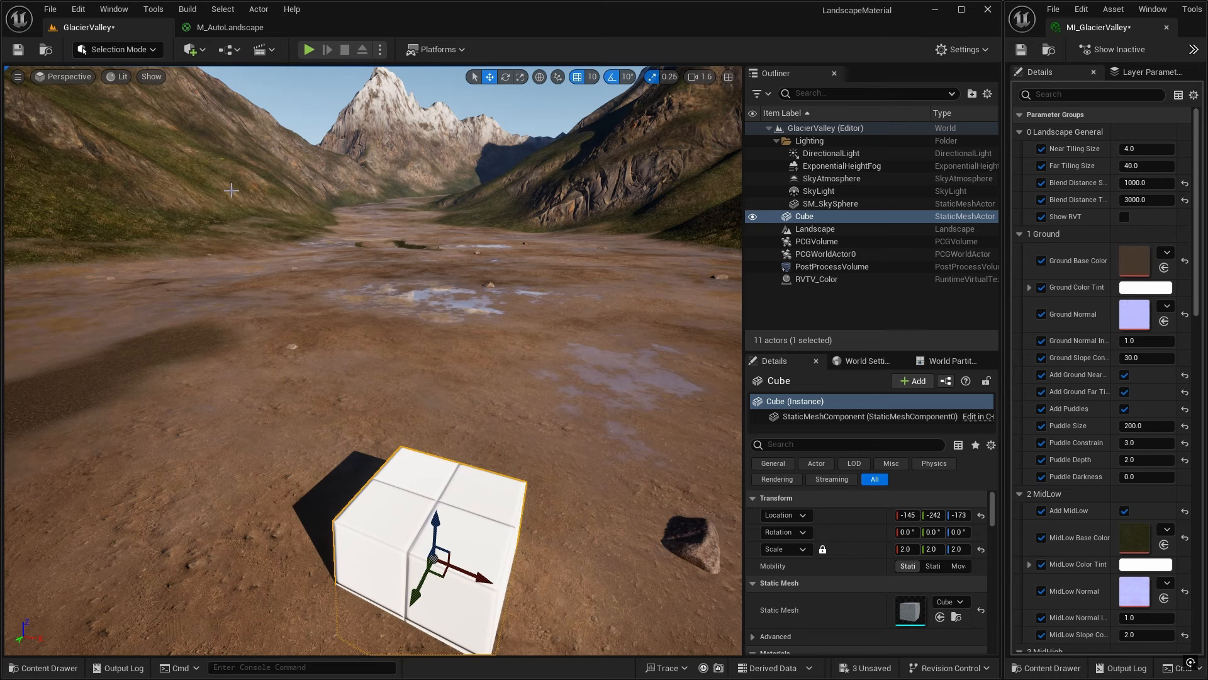
key("ctrl+s")
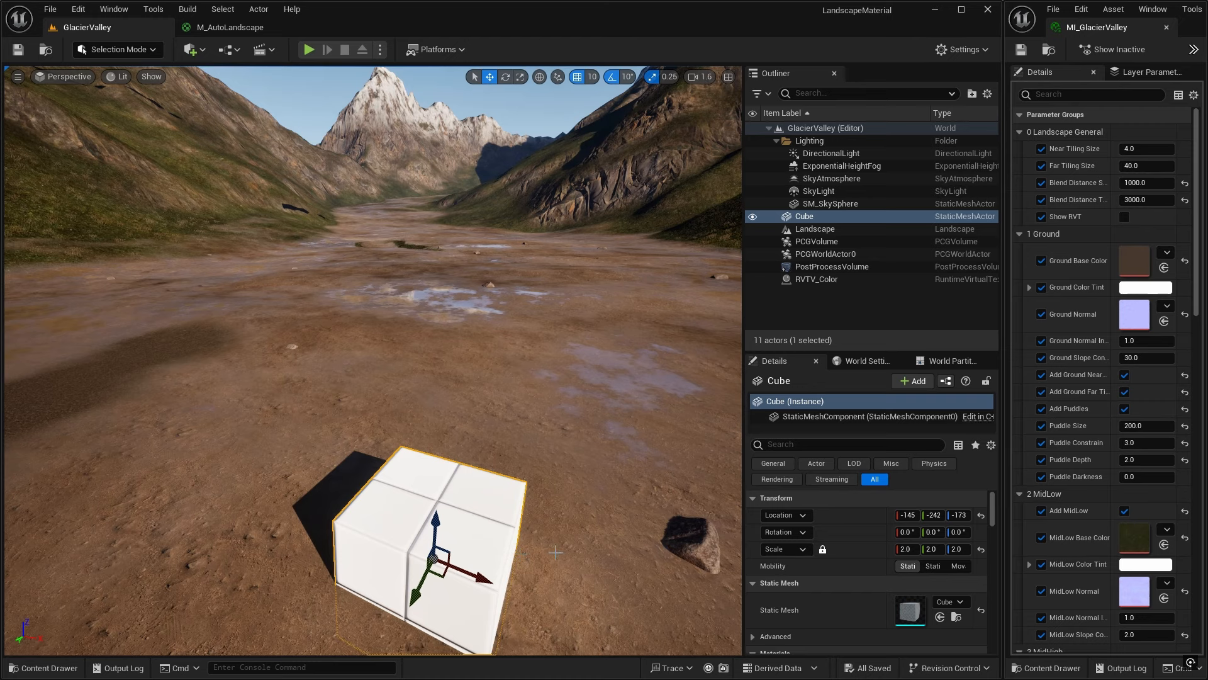
Create a material function named MF_RVTBlend in the MaterialFunctions folder inside Materials
scroll(569, 482, "down", 5)
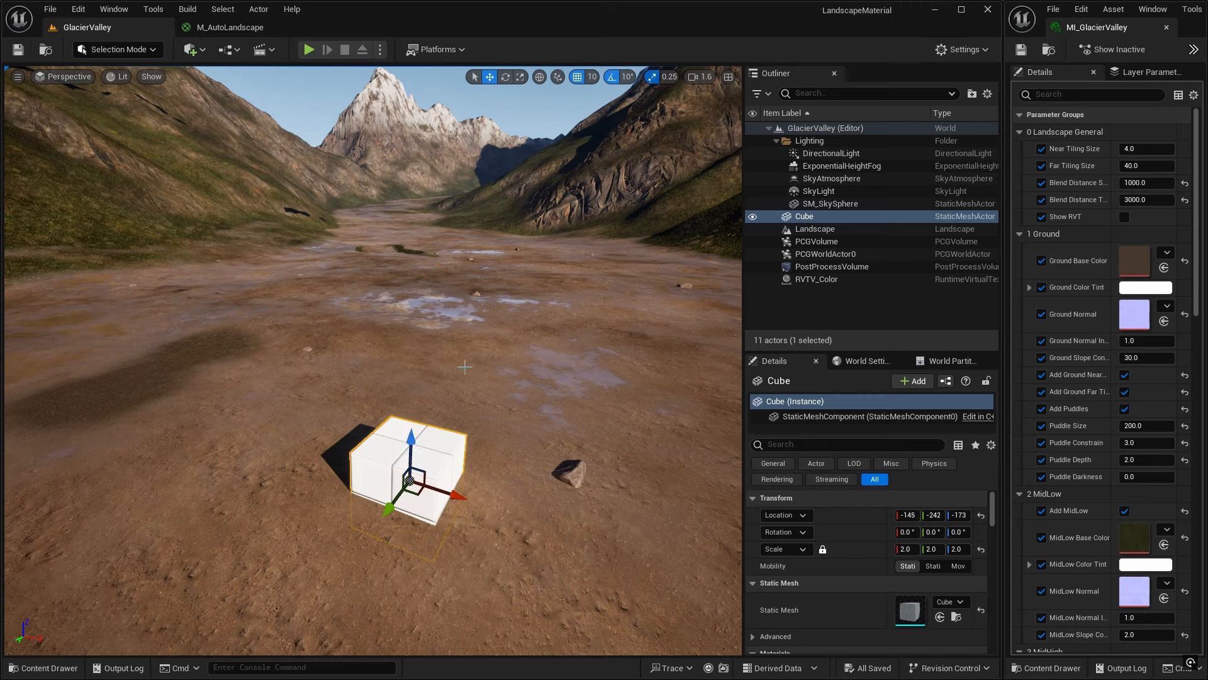
key("ctrl+space")
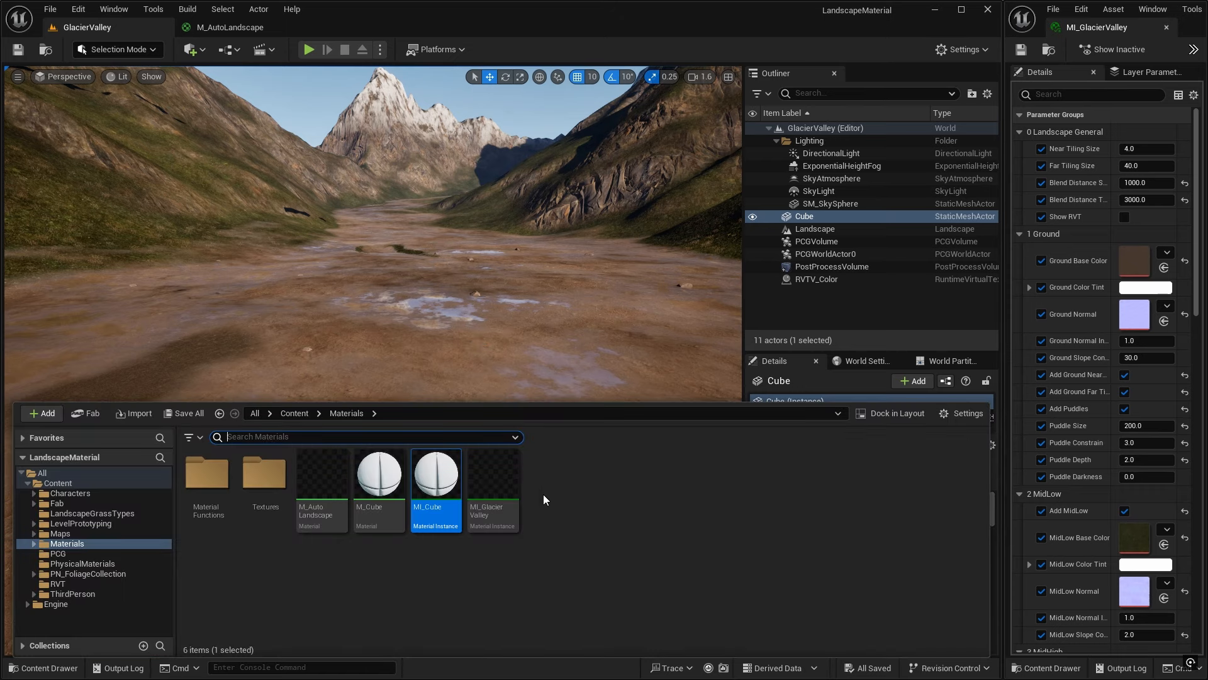
left_click(33, 543)
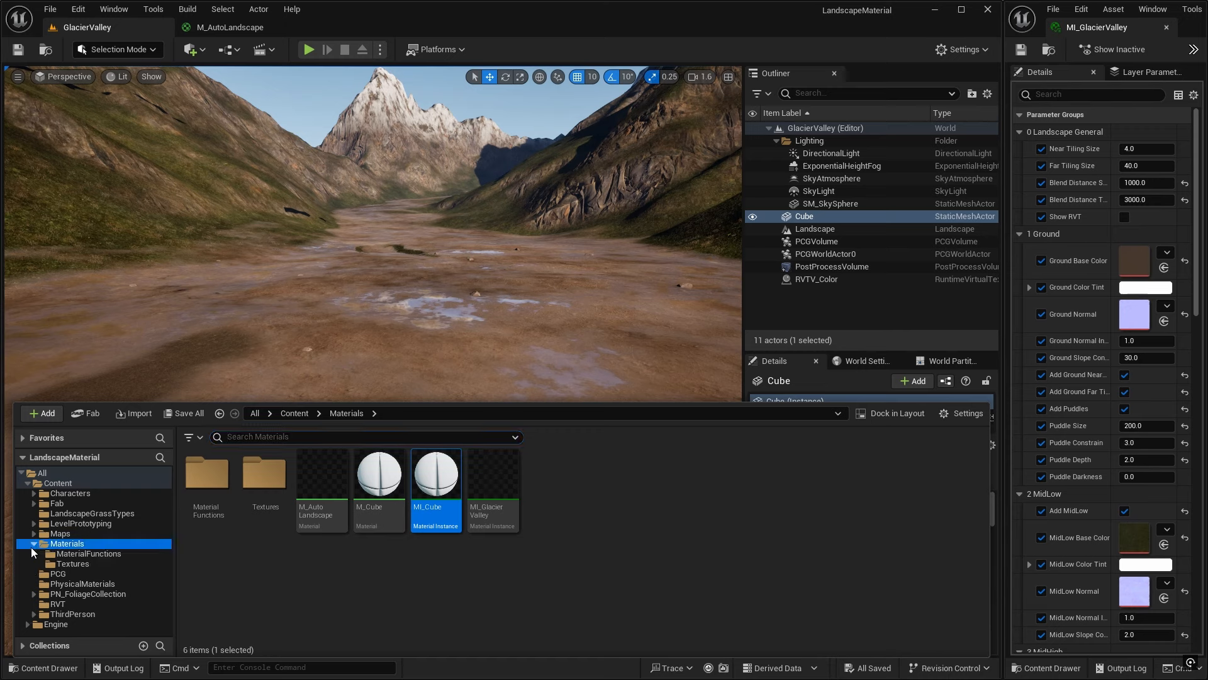
left_click(89, 554)
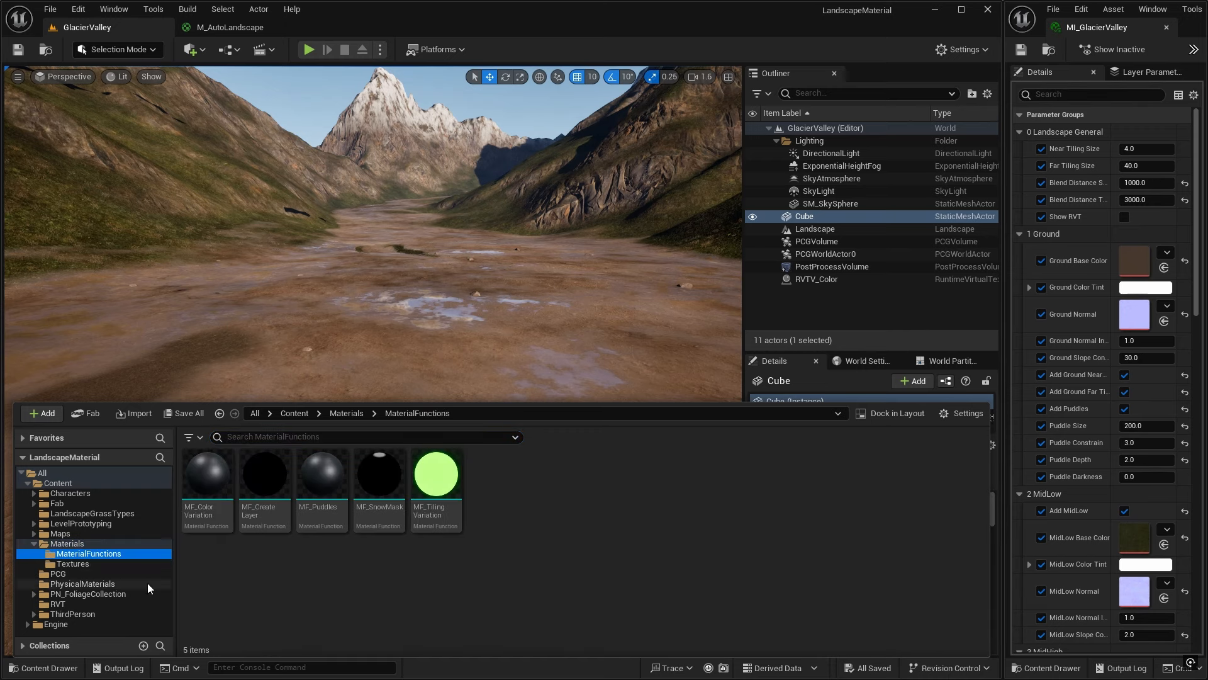
right_click(503, 493)
mouse_move(503, 493)
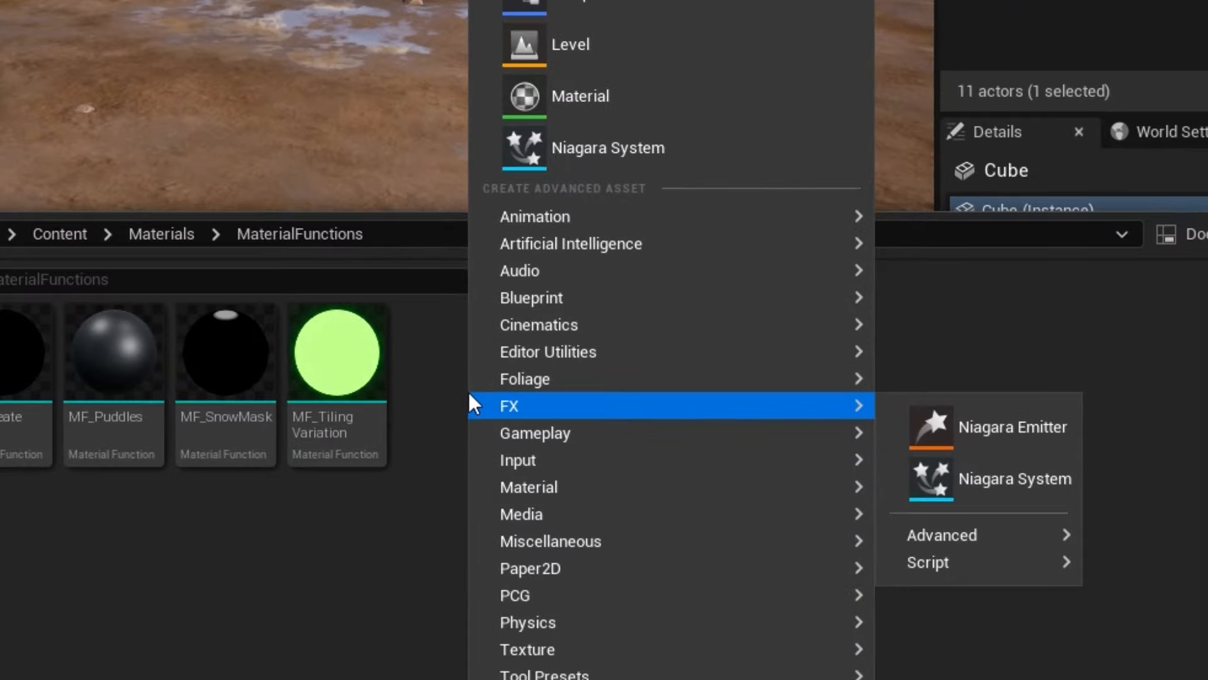
mouse_move(641, 492)
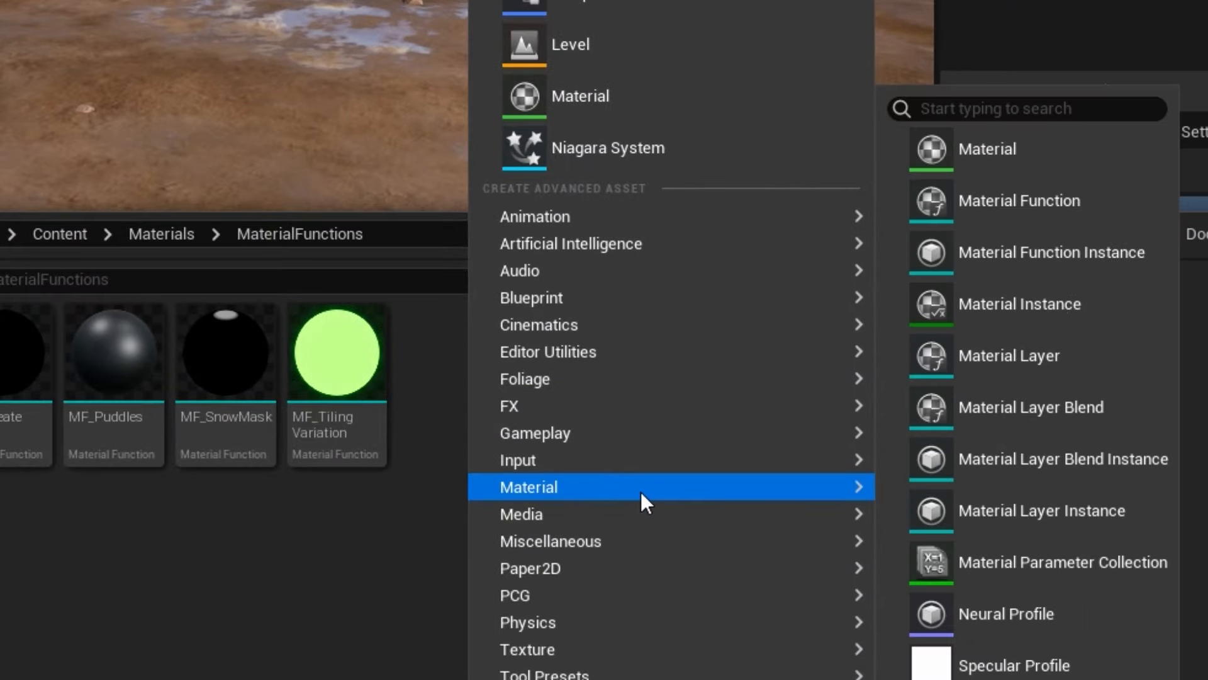
left_click(1027, 214)
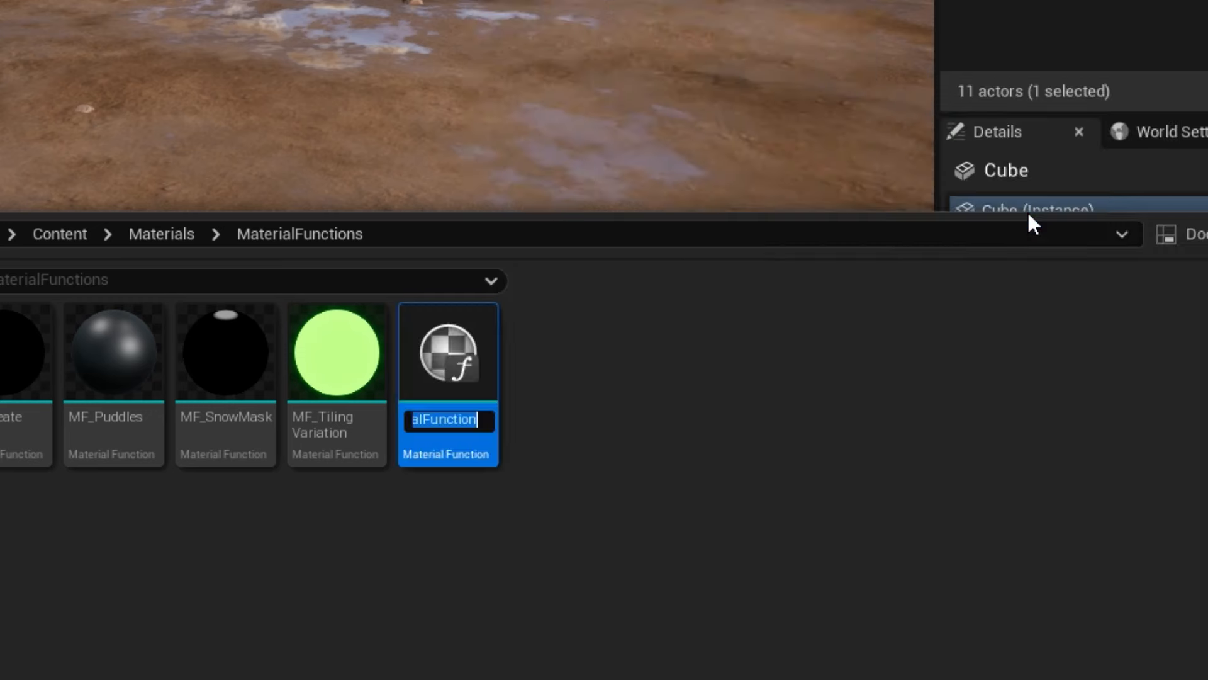
type("MF_RVT")
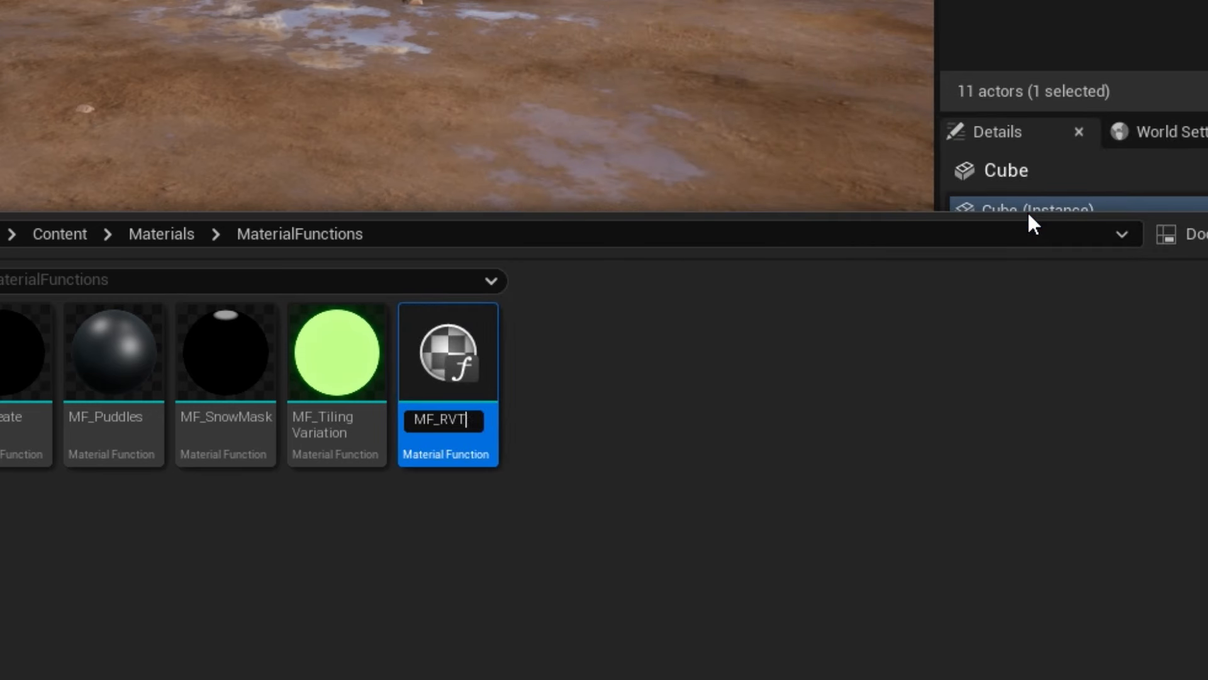
type("Blend")
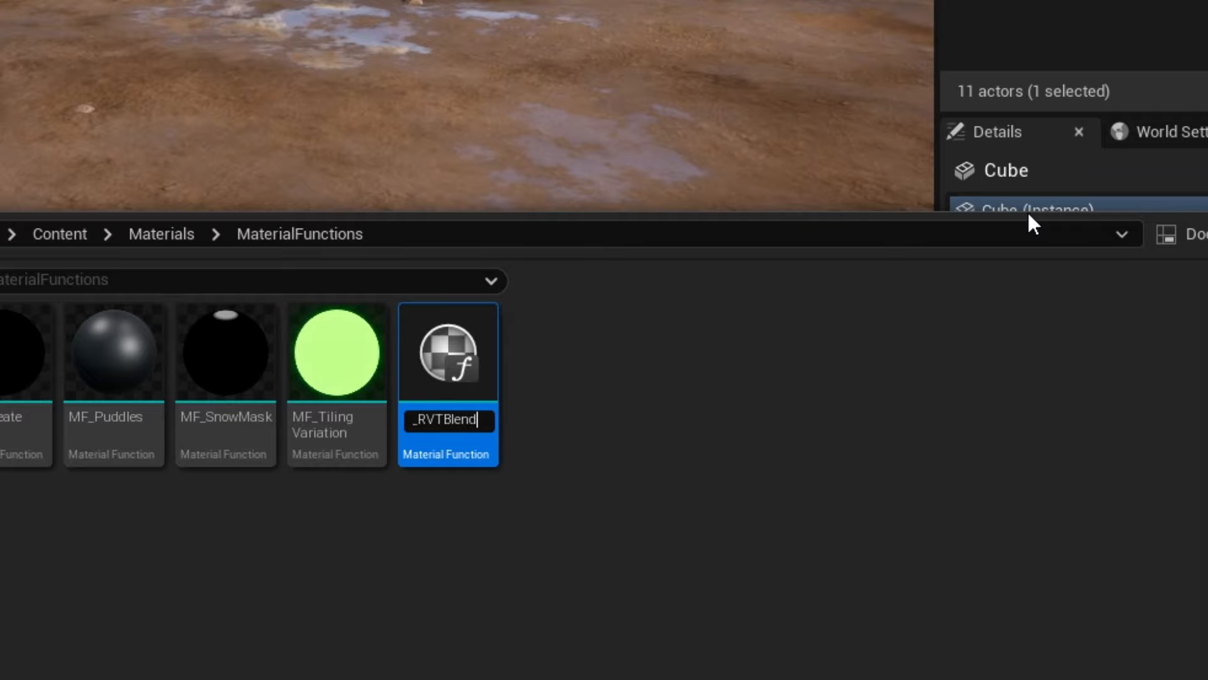
key("Return")
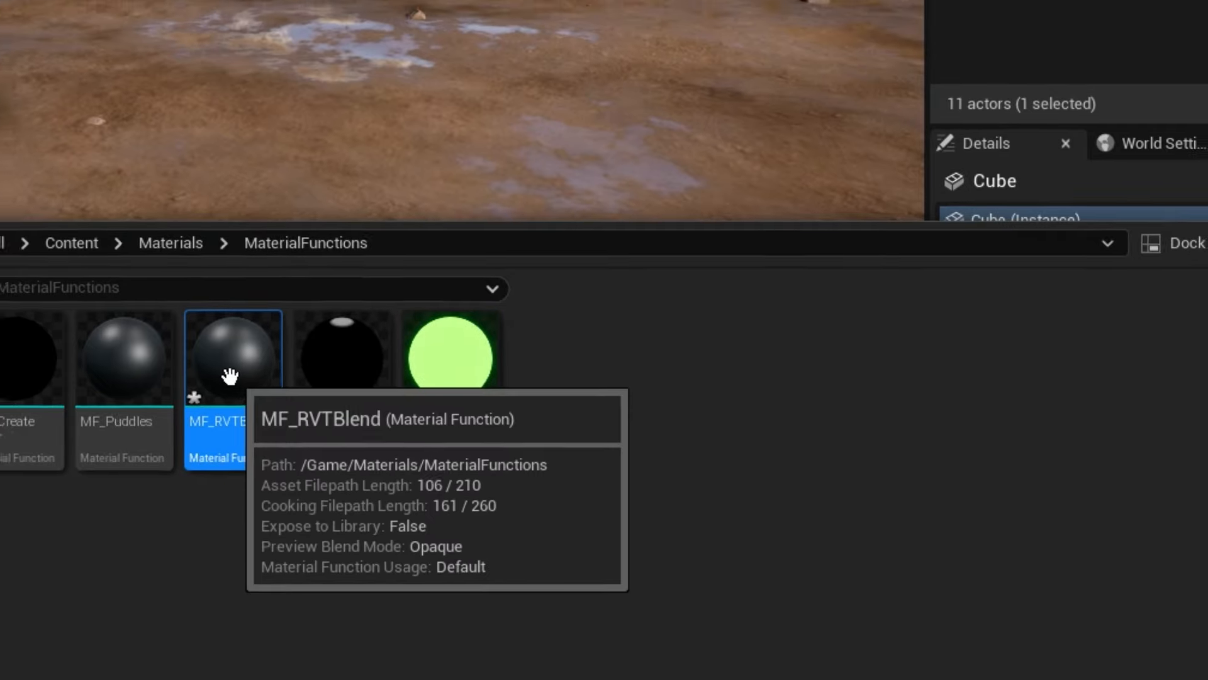
Open MF_RVTBlend and rename its output node to RVT Color
double_click(229, 374)
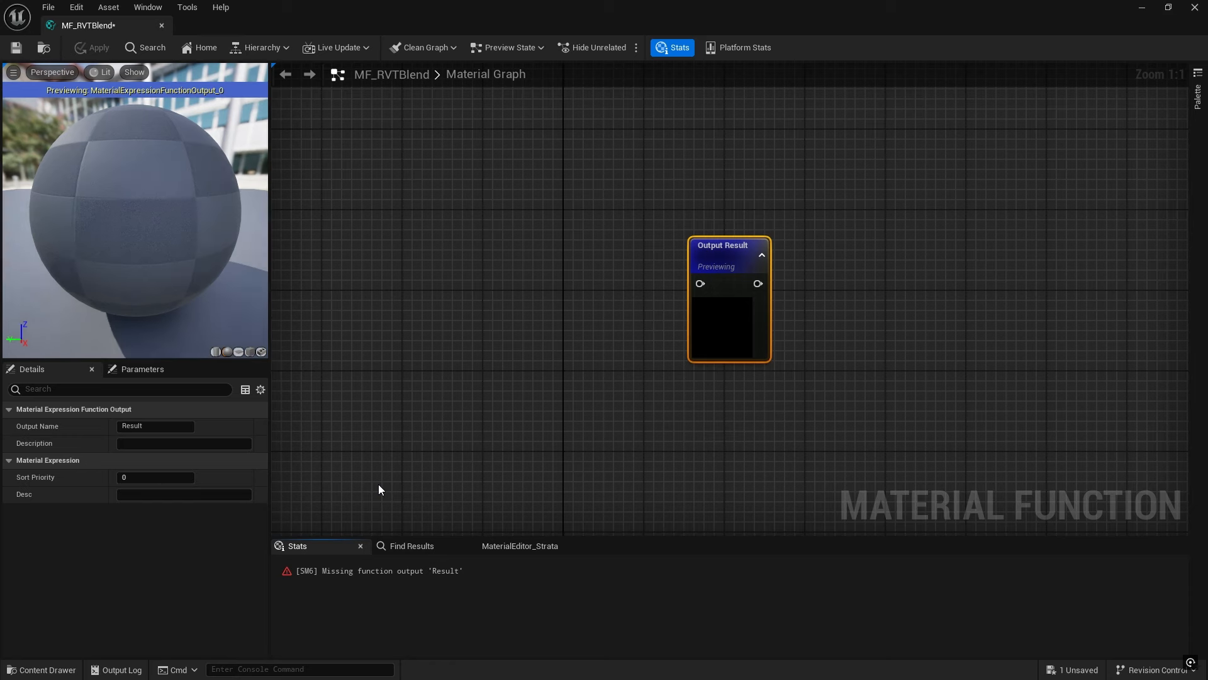
right_click_drag(669, 267, 715, 292)
scroll(692, 311, "down", 2)
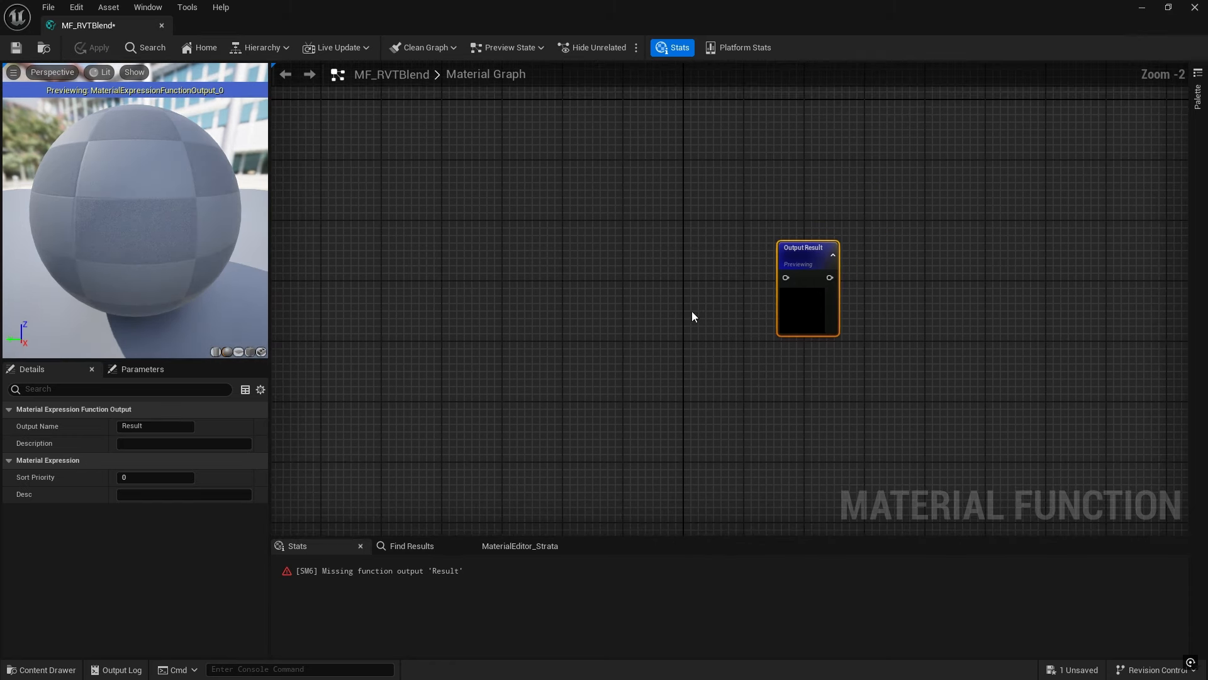
scroll(652, 341, "up", 1)
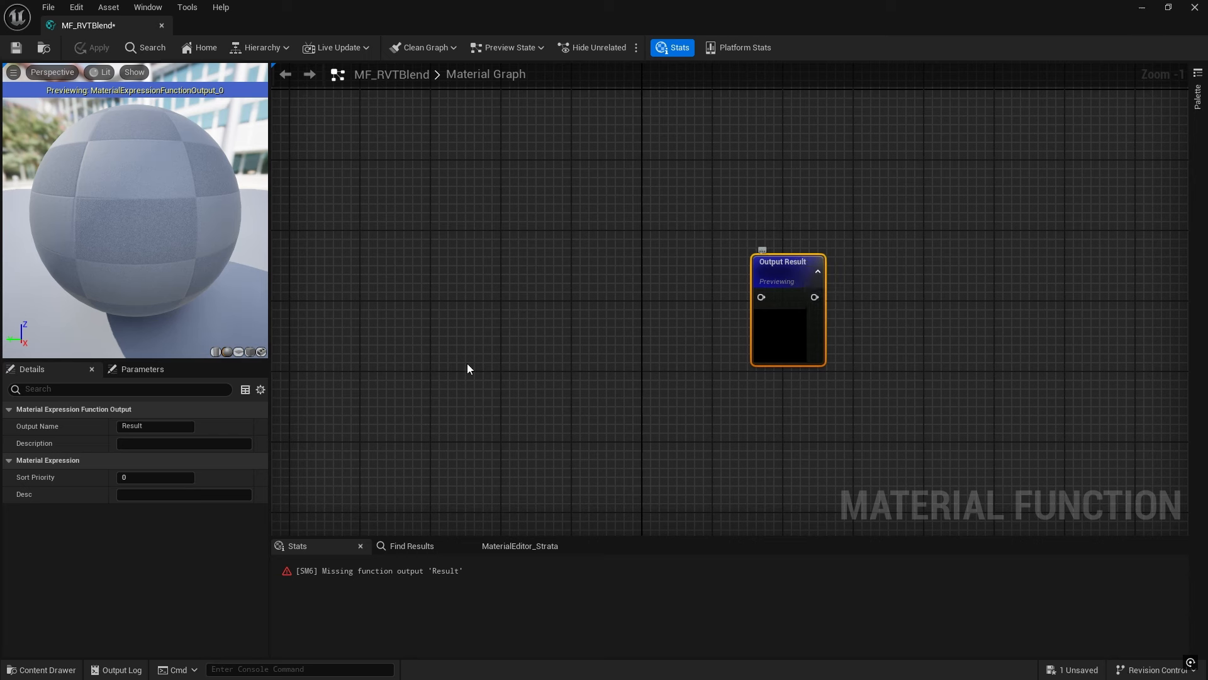
left_click(154, 426)
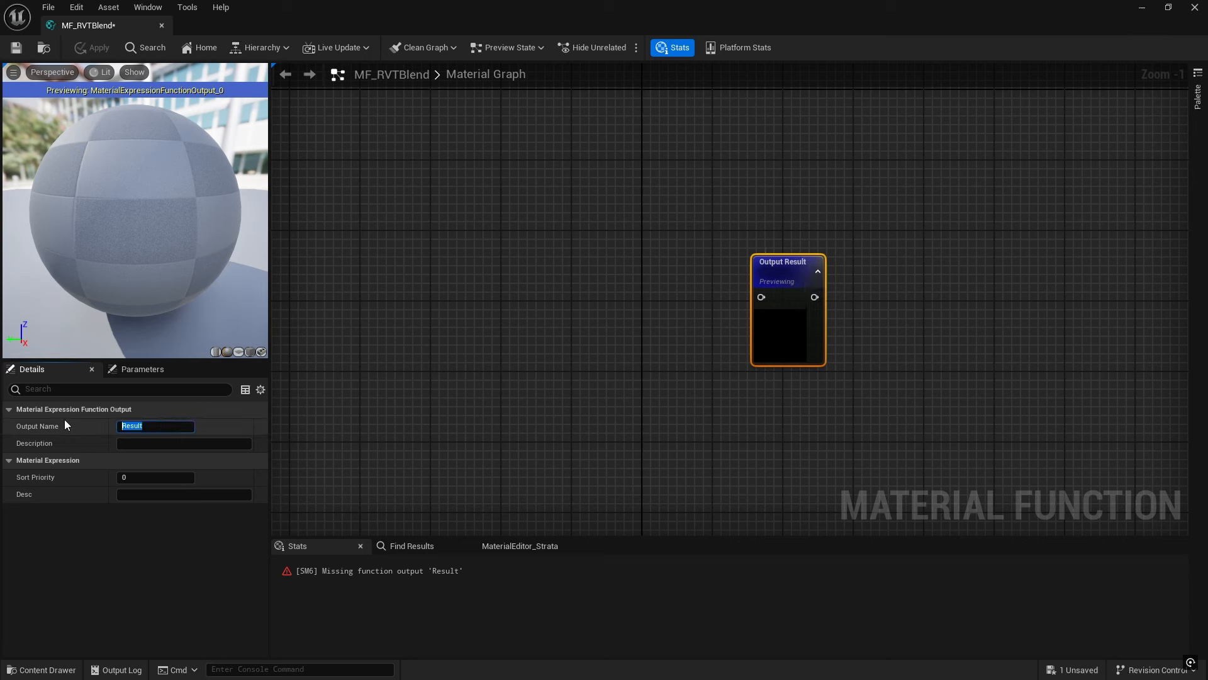
type("RVT V")
key("BackSpace")
type("Color")
key("Return")
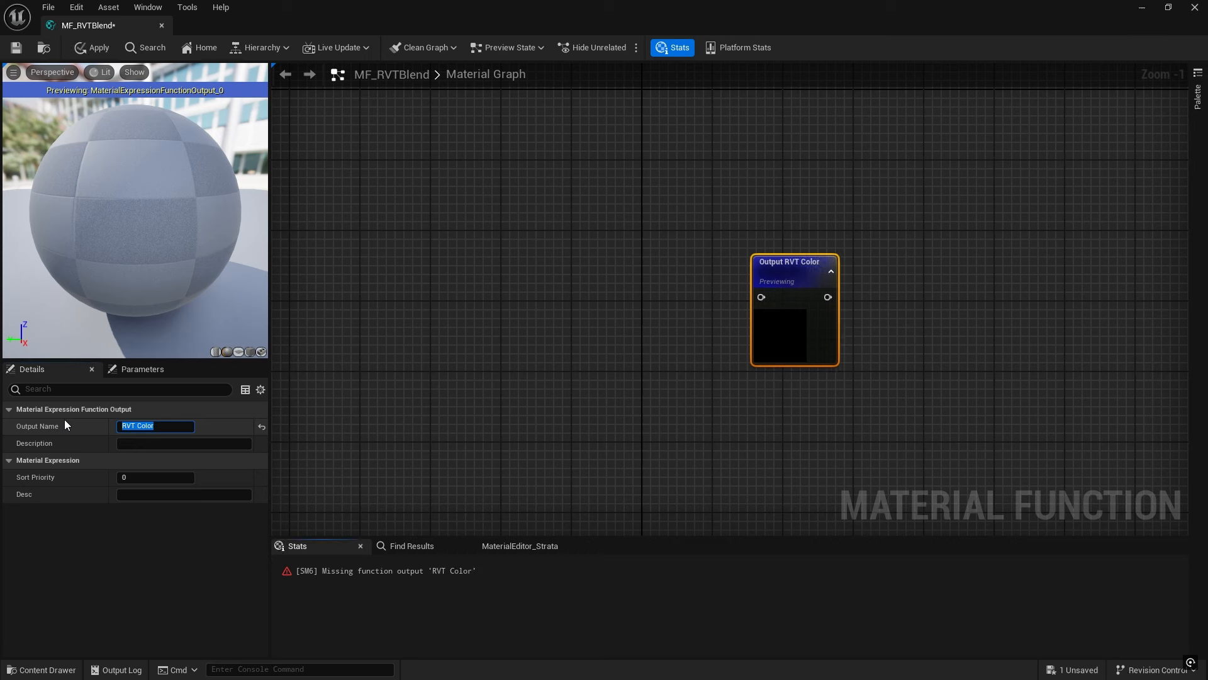
Add a Runtime Virtual Texture Sample node before the output and assign RVT_Color as its virtual texture
right_click(605, 283)
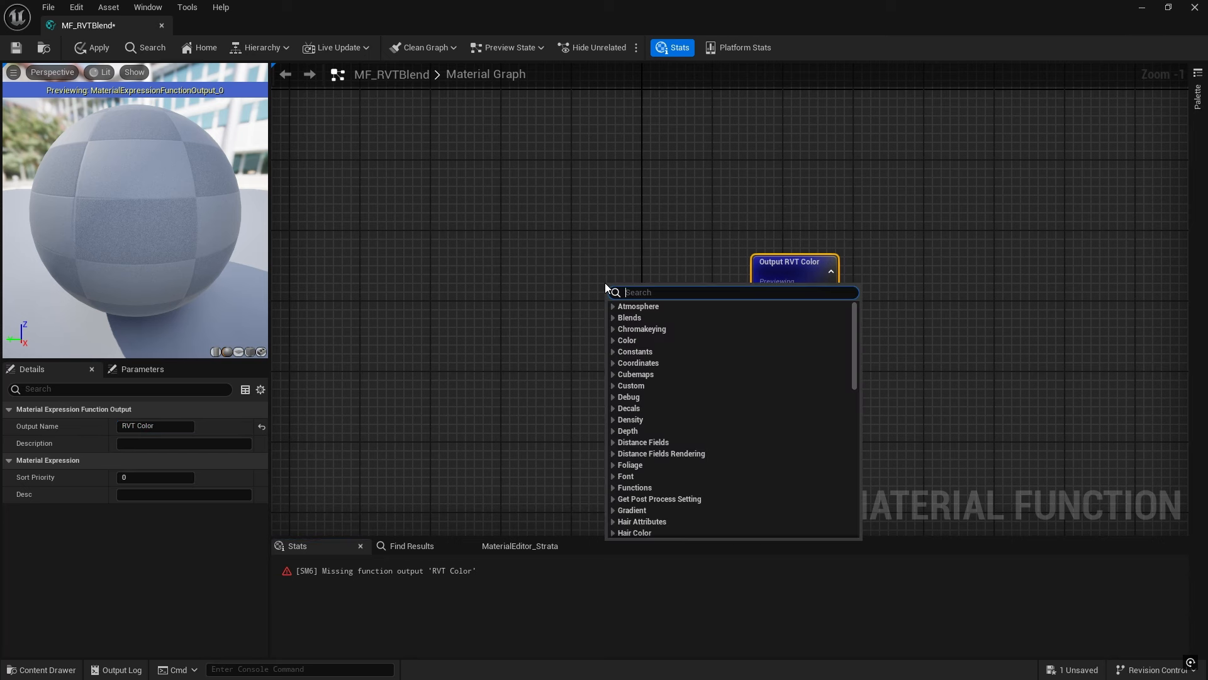
type("runtime")
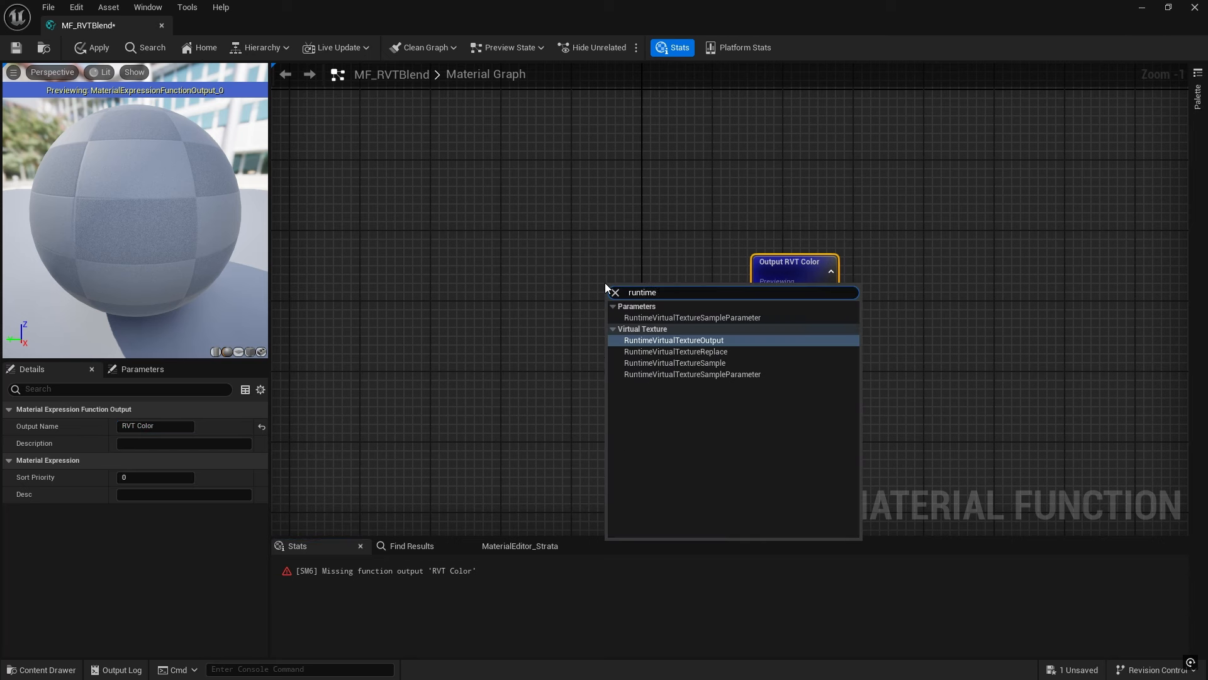
left_click(688, 363)
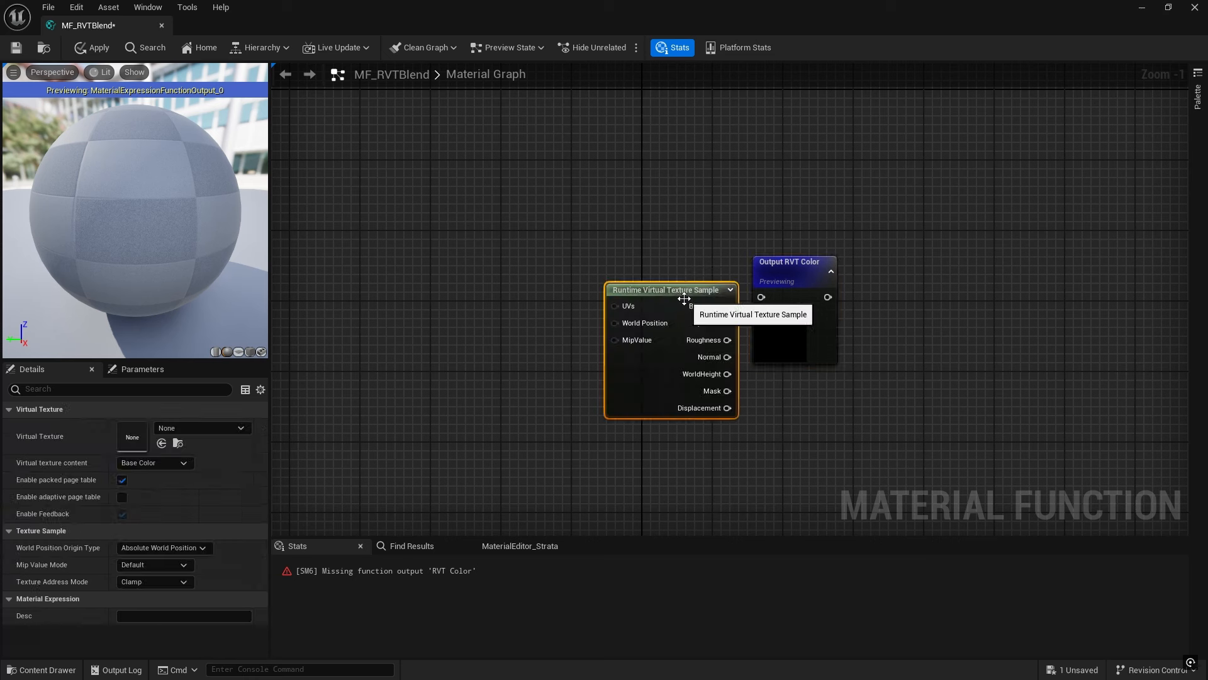
left_click_drag(645, 283, 615, 259)
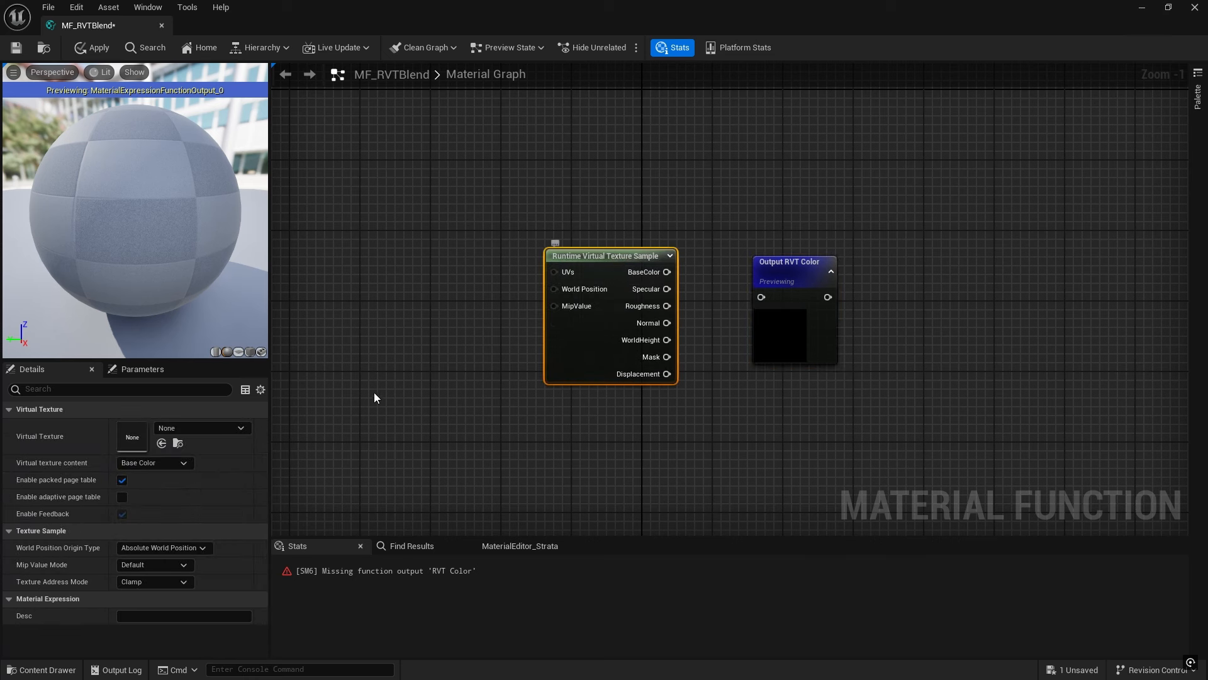
left_click(241, 427)
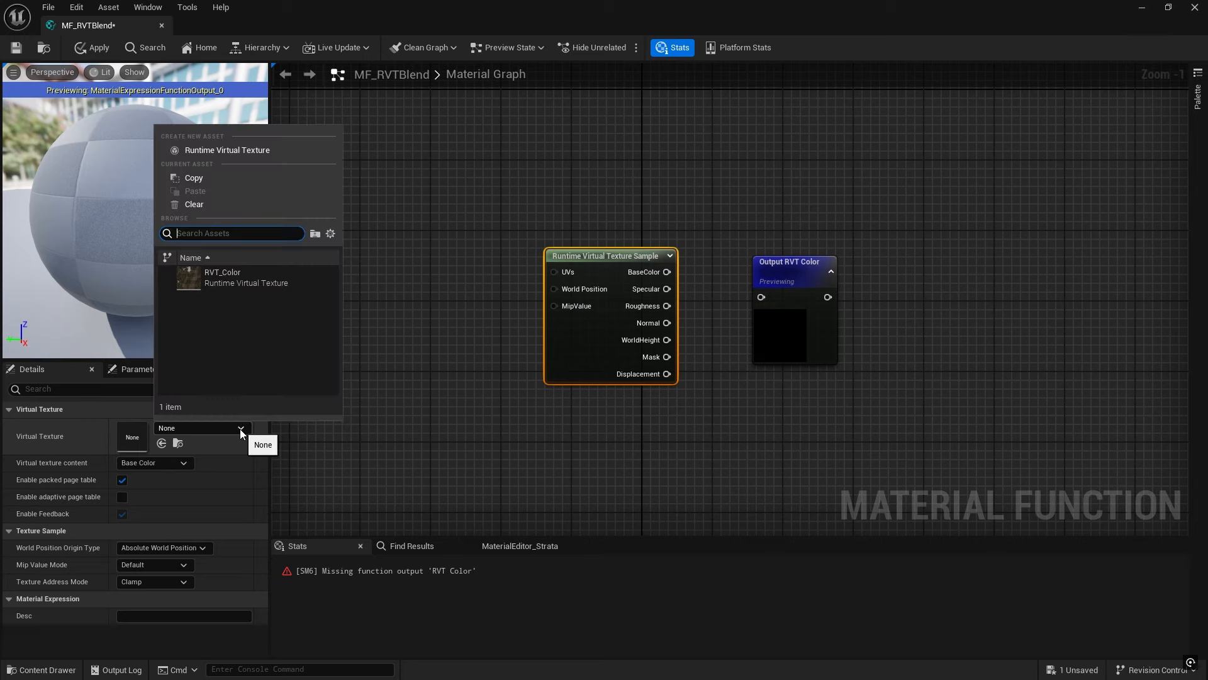
left_click(229, 276)
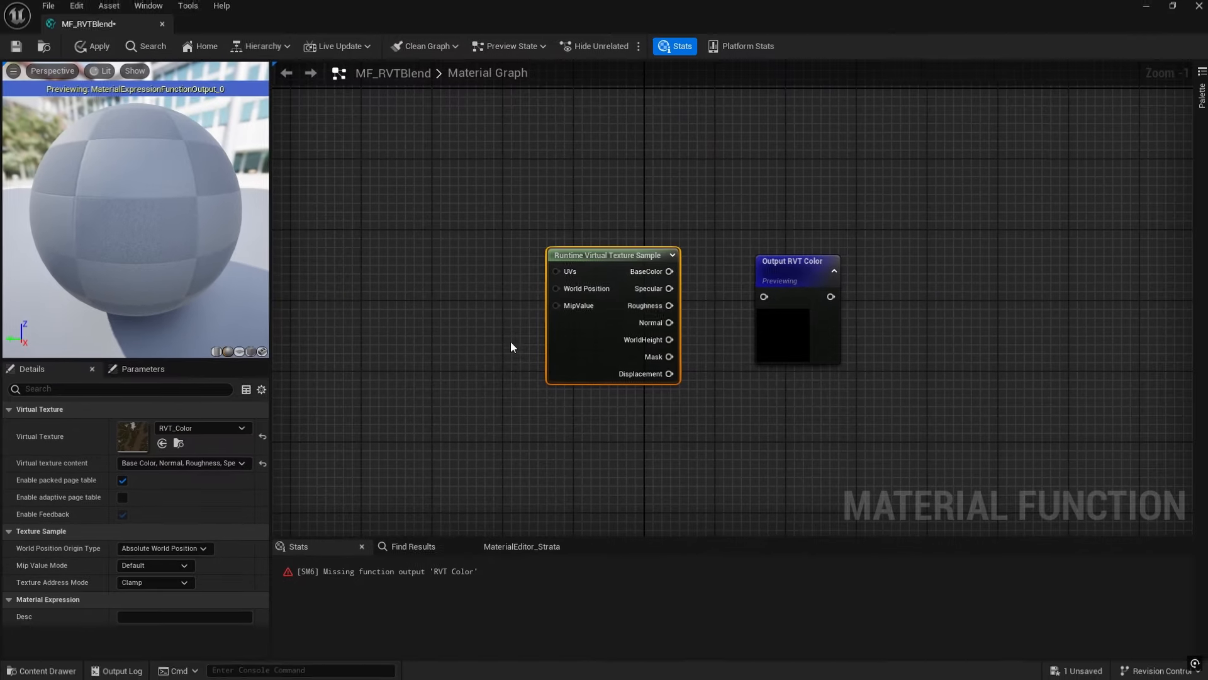
Connect the sample's BaseColor to Output RVT Color, and save MF_RVTBlend and dock its editor beside M_AutoLandscape
right_click_drag(511, 341, 378, 334)
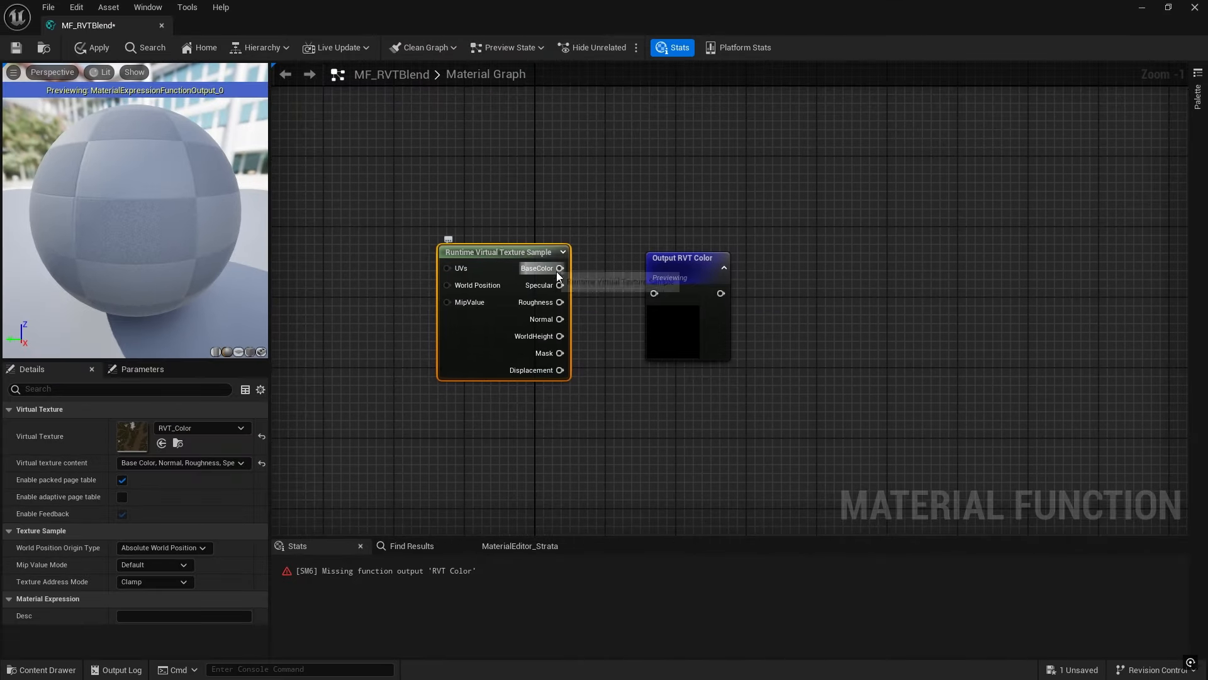
left_click_drag(560, 268, 672, 238)
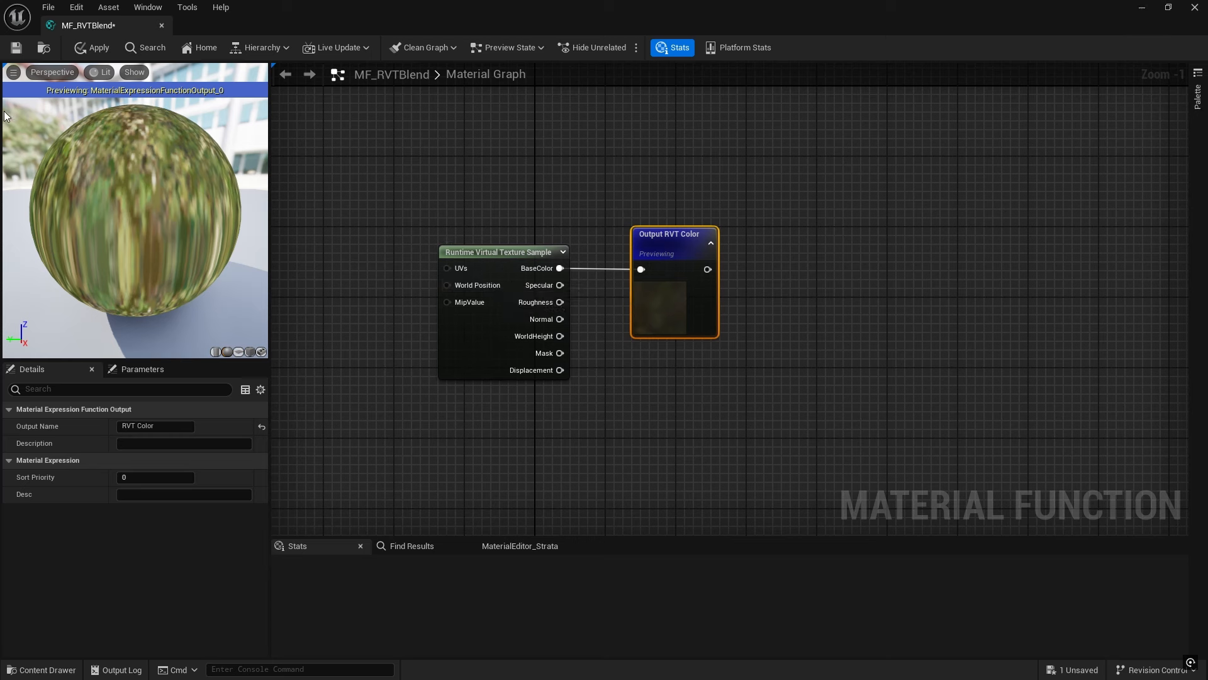
left_click(16, 48)
left_click_drag(104, 24, 330, 34)
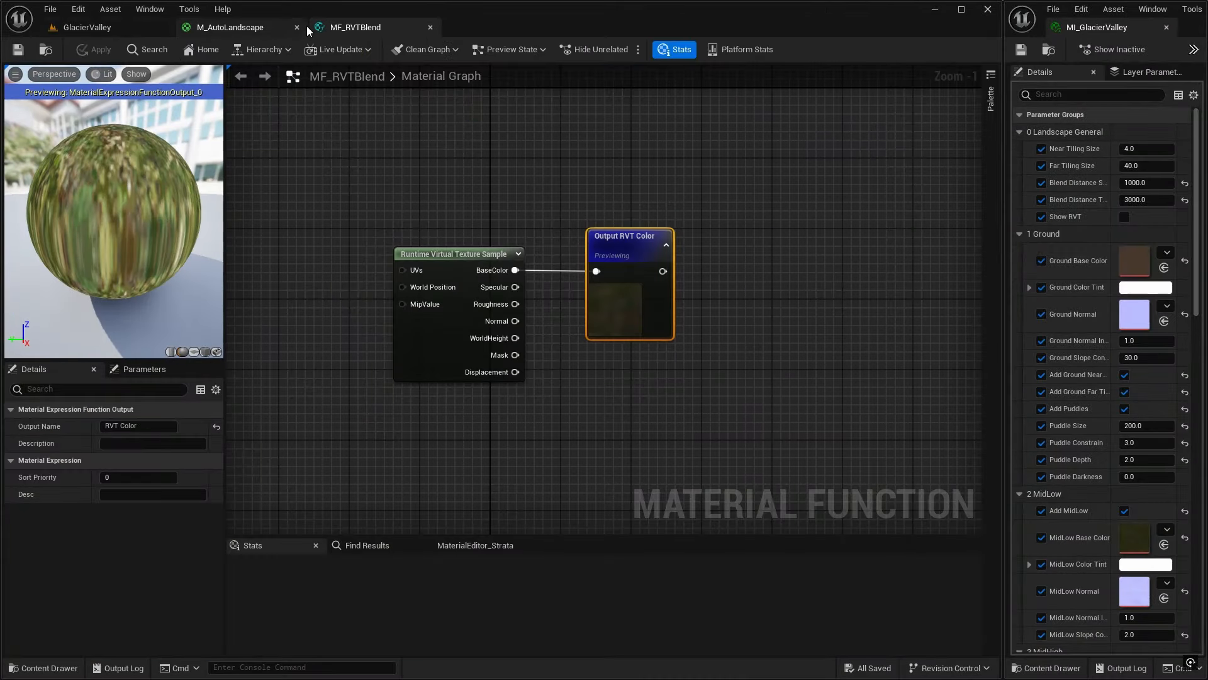
Open the M_Cube material from the Materials folder and move the white grid Texture Sample farther from the output node
left_click(123, 28)
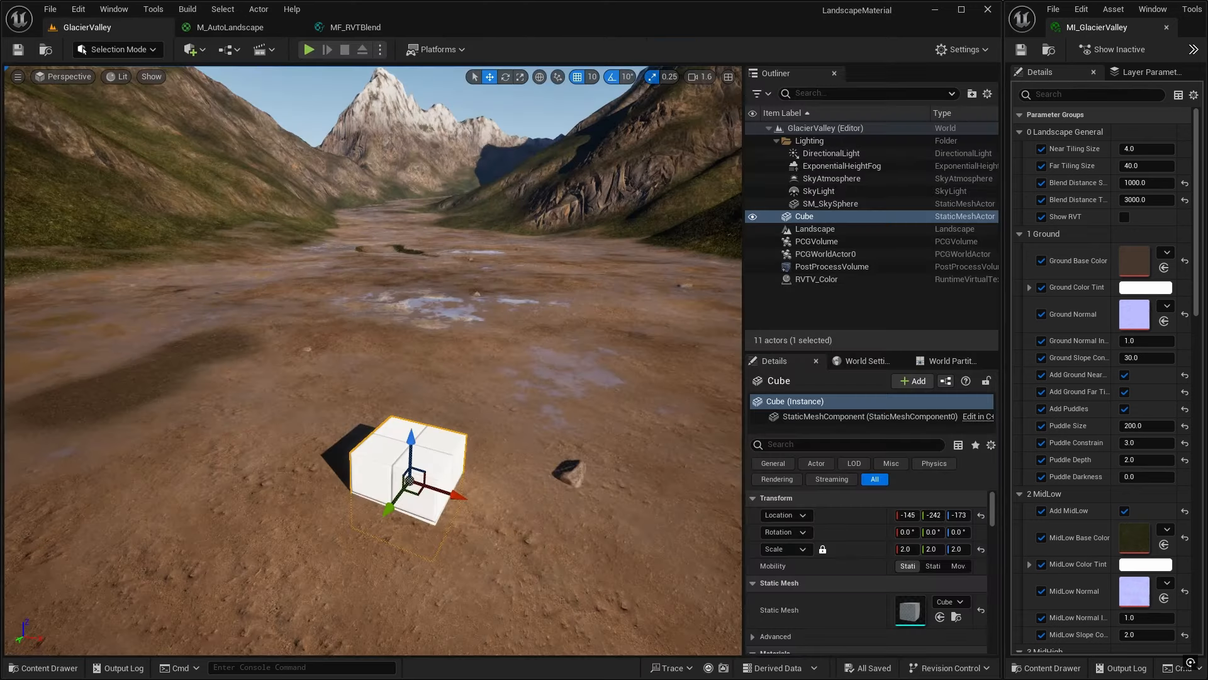
right_click_drag(372, 360, 392, 365)
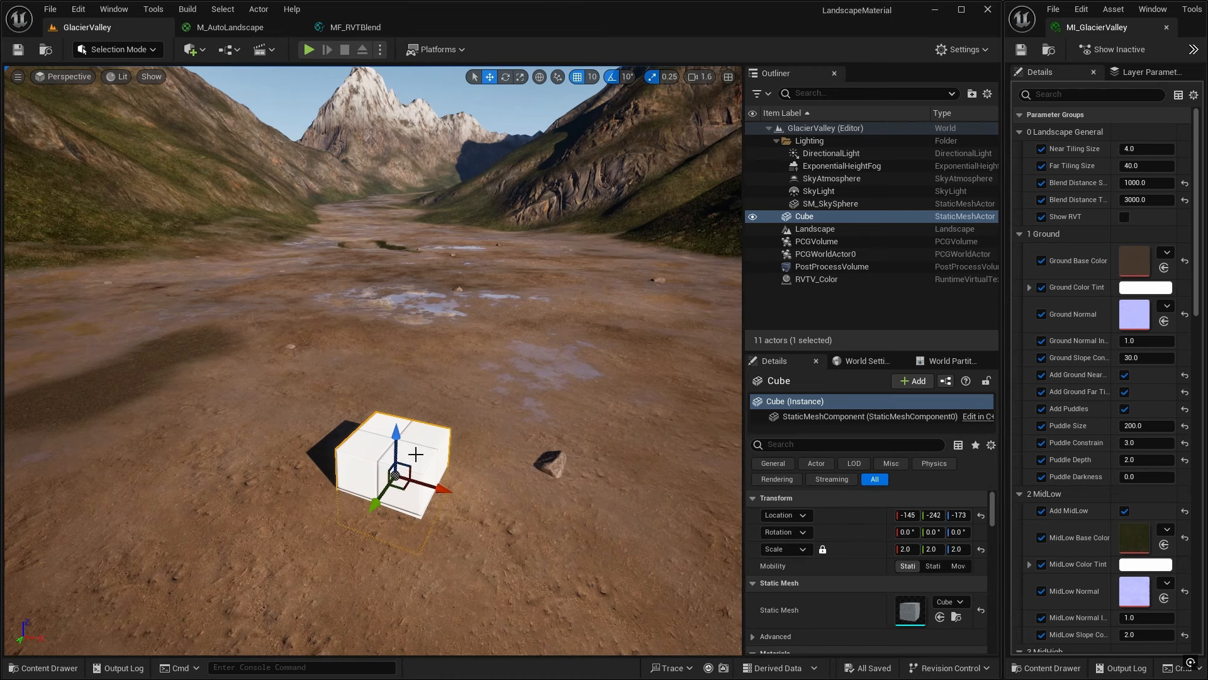
key("ctrl+space")
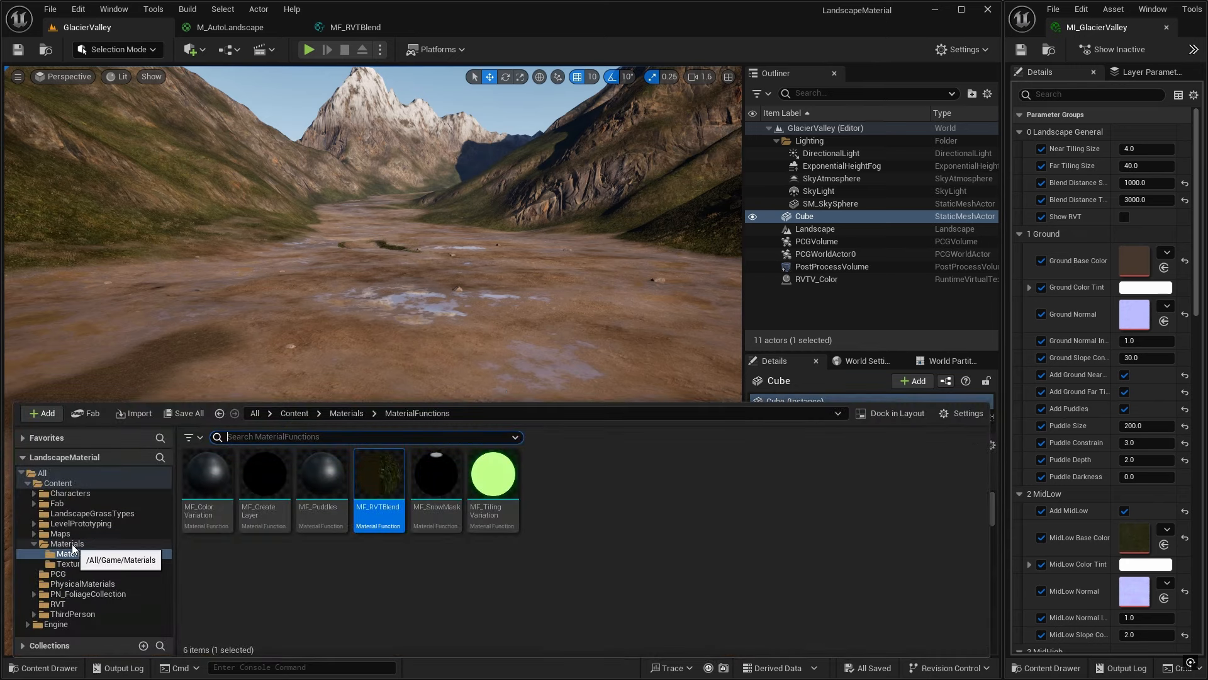
left_click(66, 543)
double_click(377, 480)
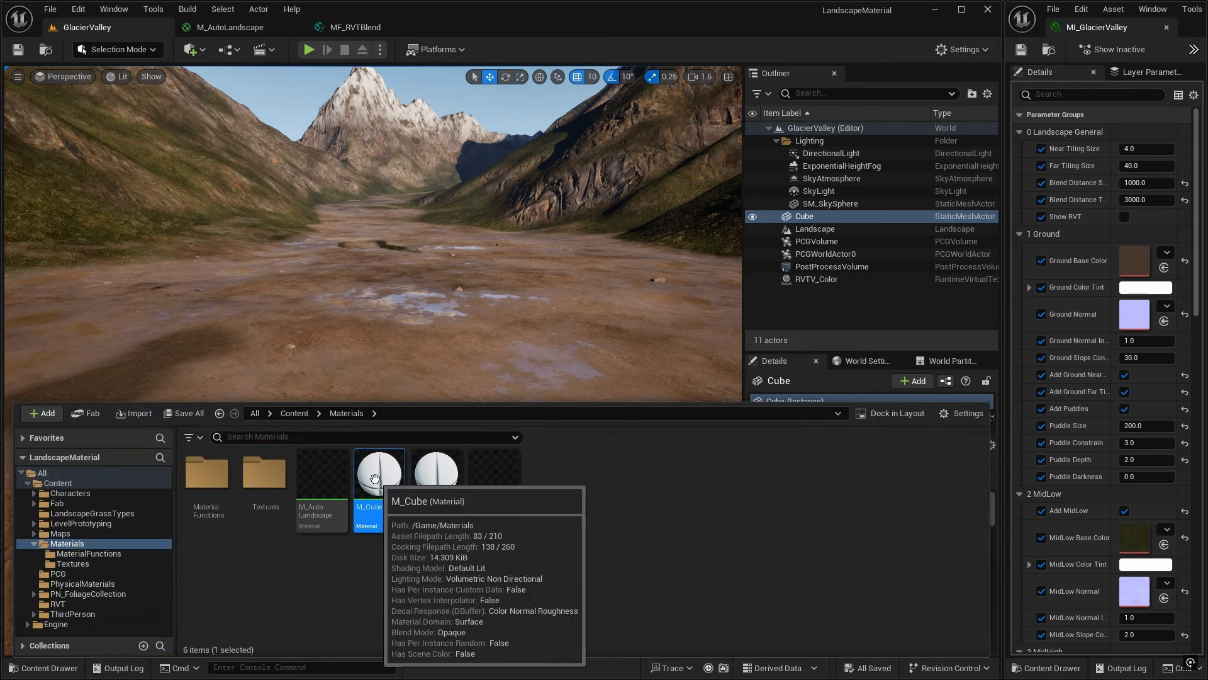
right_click_drag(523, 375, 545, 507)
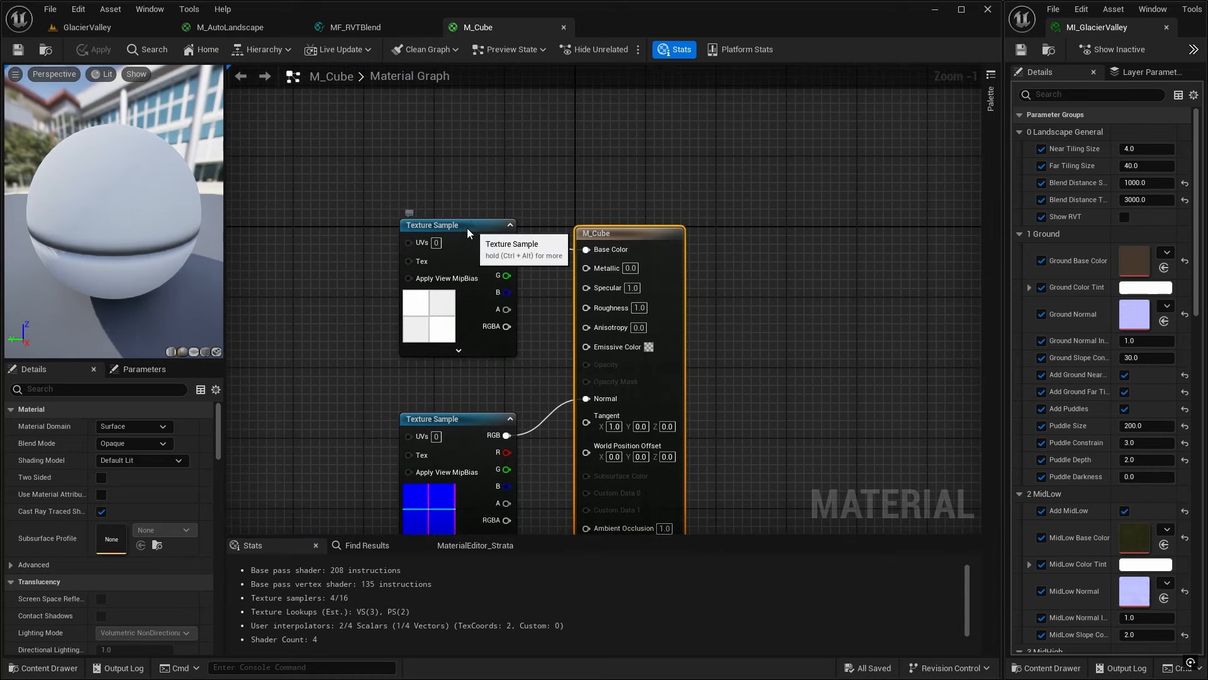
left_click_drag(471, 228, 374, 221)
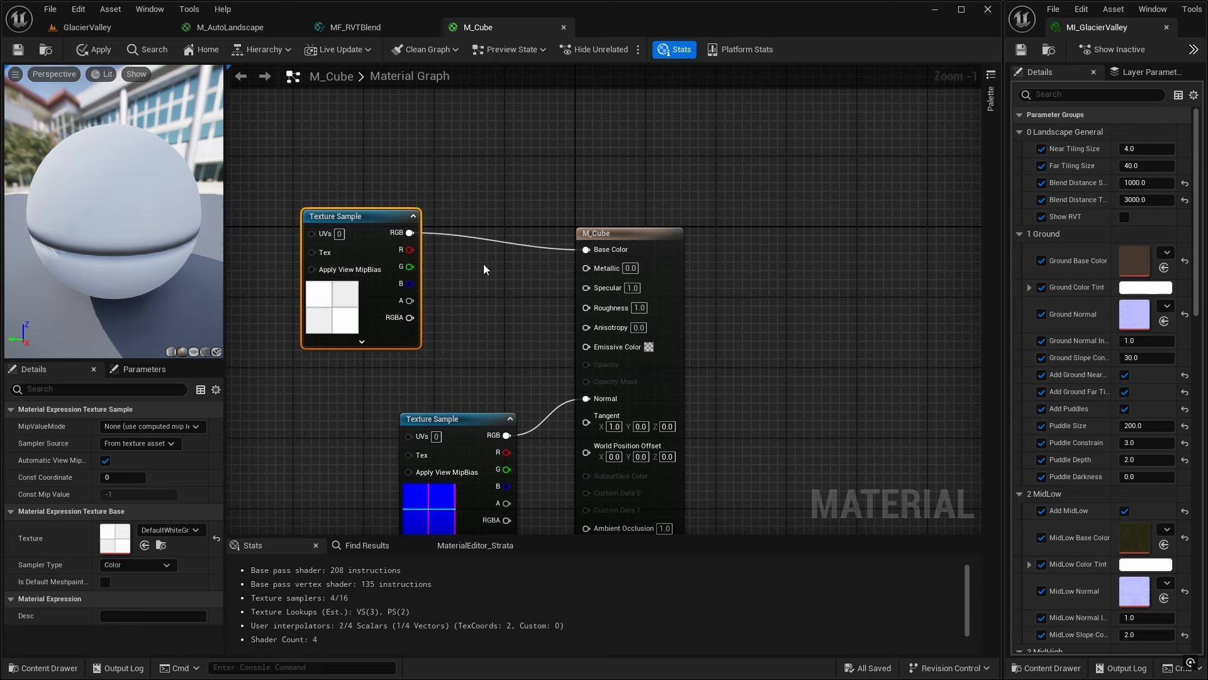
Add MF_RVTBlend to the M_Cube graph, connect its RVT Color to Base Color, and save the material
key("ctrl+space")
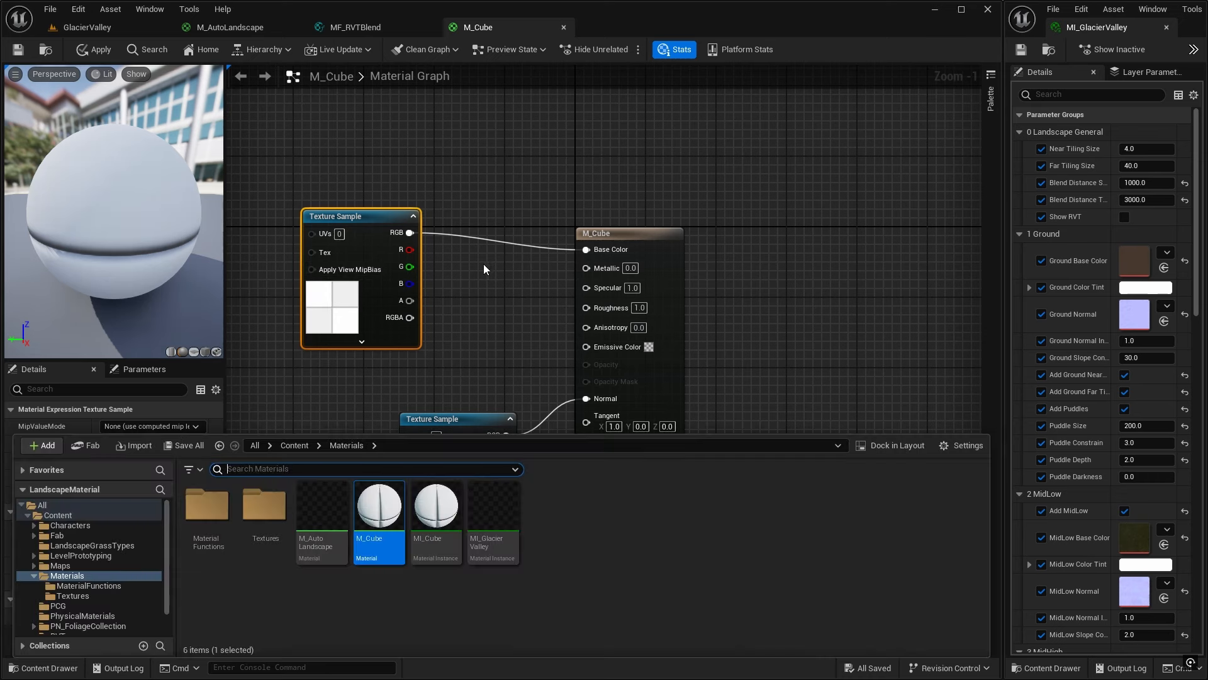
left_click(93, 584)
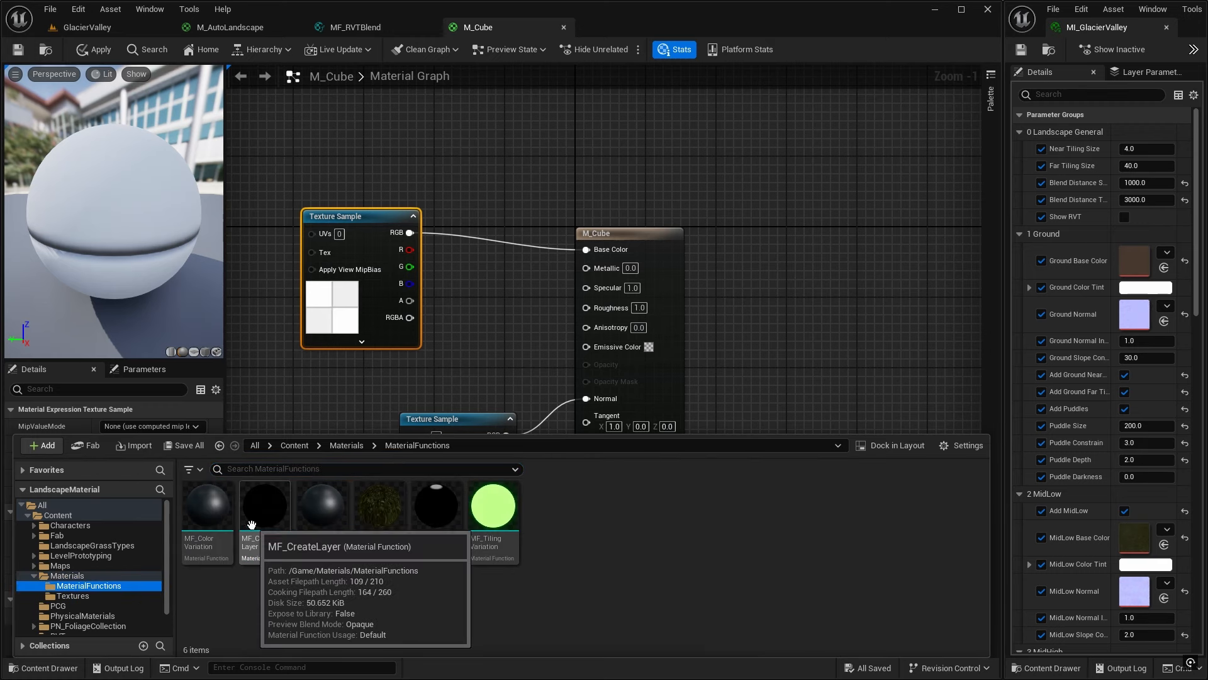
left_click_drag(378, 507, 462, 189)
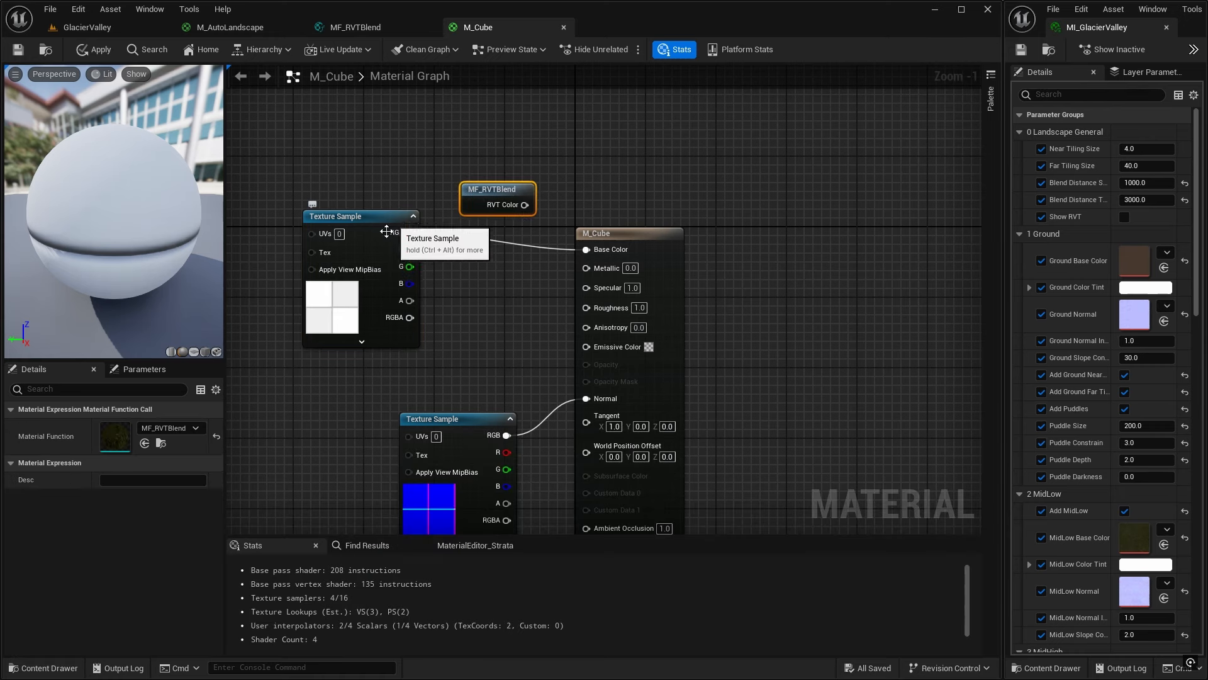
left_click_drag(526, 205, 586, 249)
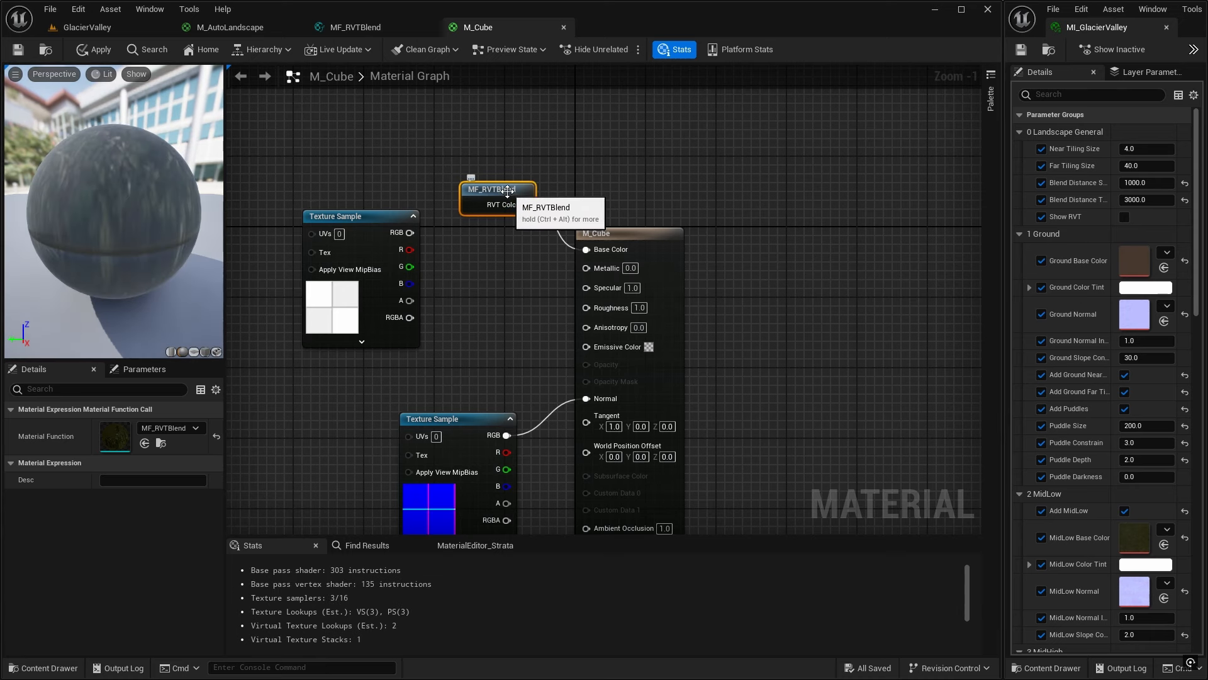
left_click(17, 50)
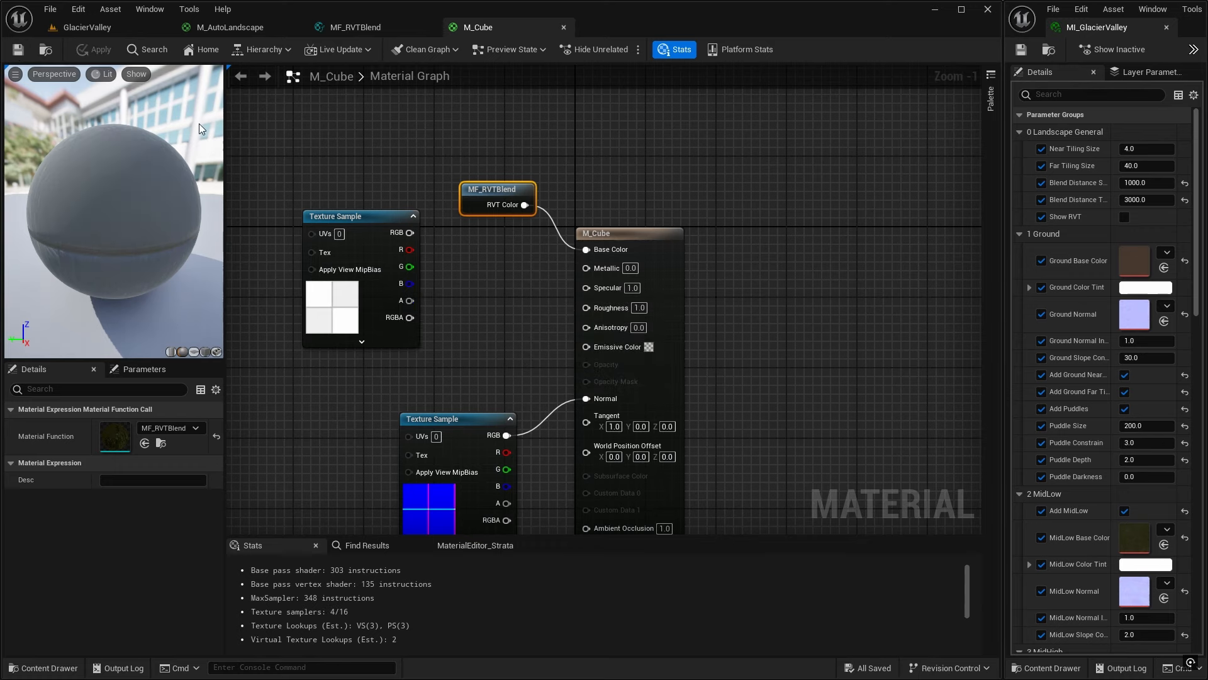
Examine in the GlacierValley level how the ground colour shows on the cube's top and sides from several angles
left_click(124, 26)
left_click_drag(174, 177, 201, 151)
key("w")
right_click_drag(201, 151, 112, 286)
scroll(135, 160, "down", 3)
scroll(564, 409, "down", 3)
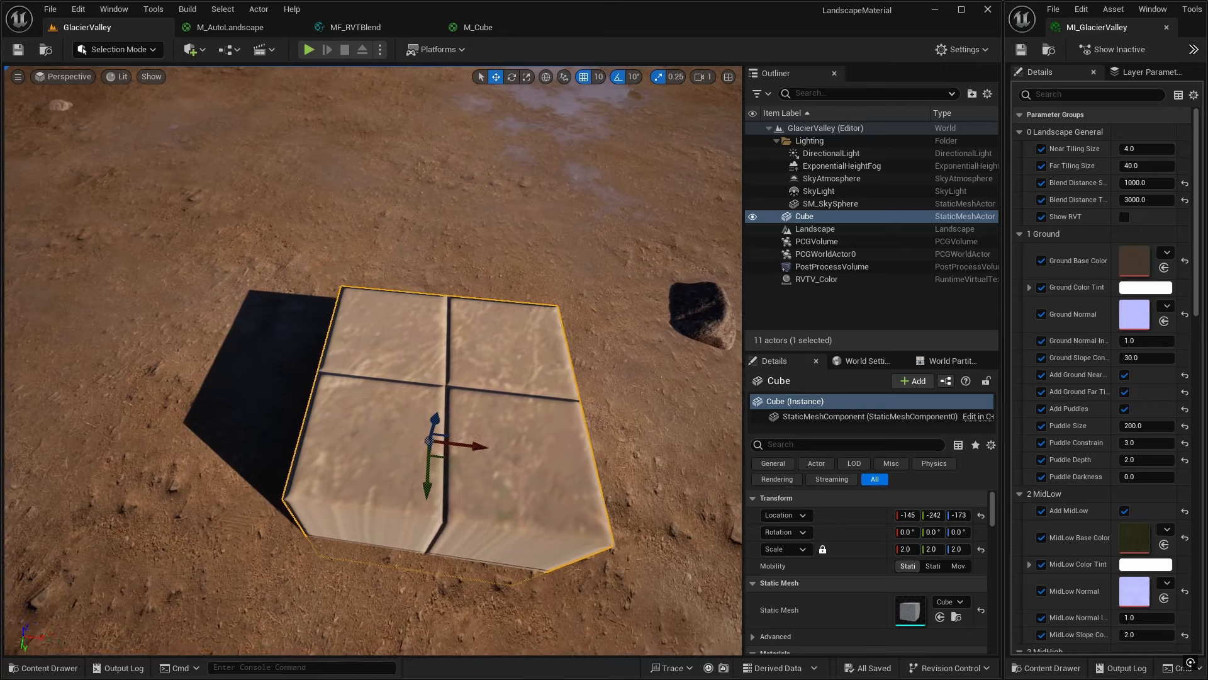
scroll(565, 409, "down", 4)
key("d")
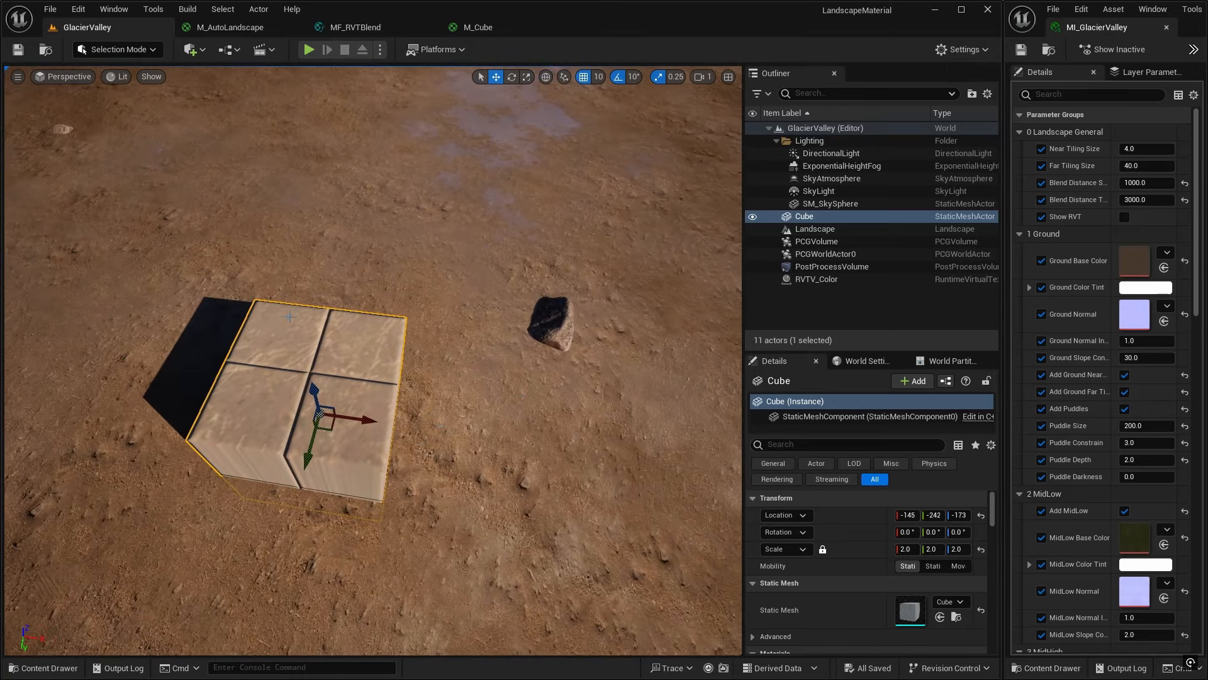
right_click_drag(447, 399, 397, 371)
key("q")
key("w")
key("s")
key("w")
key("a")
key("d")
key("a")
key("s")
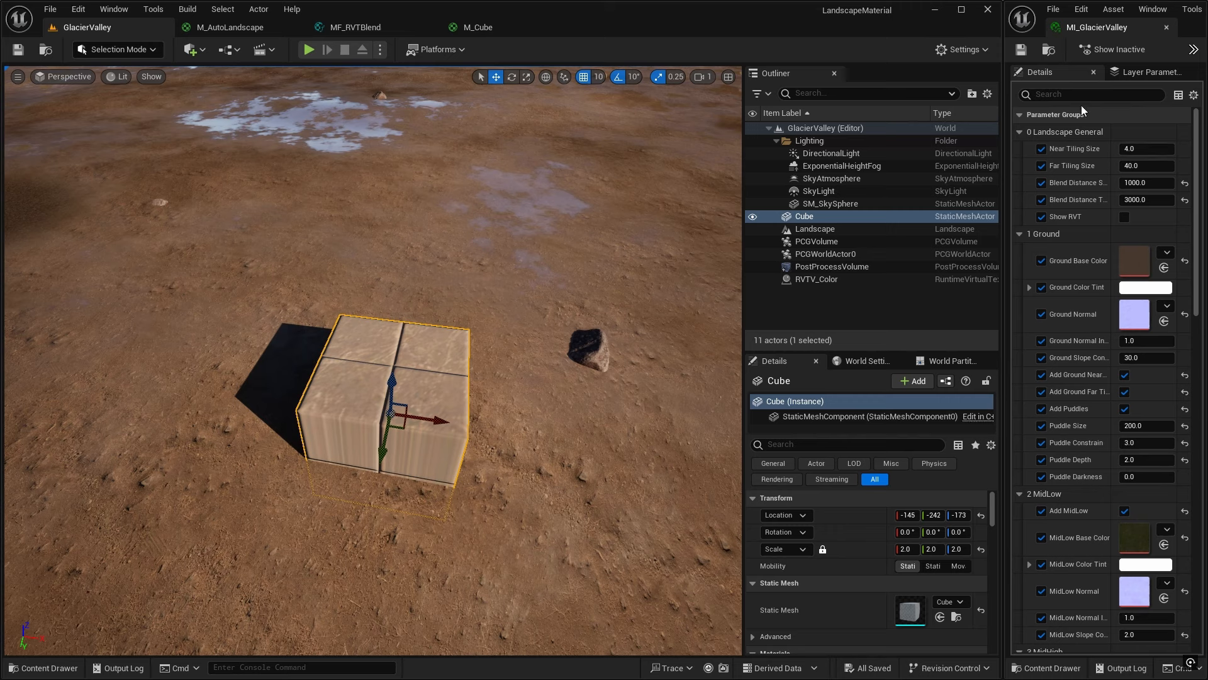
Set the Far Tiling Size of MI_GlacierValley to 4
left_click(1133, 166)
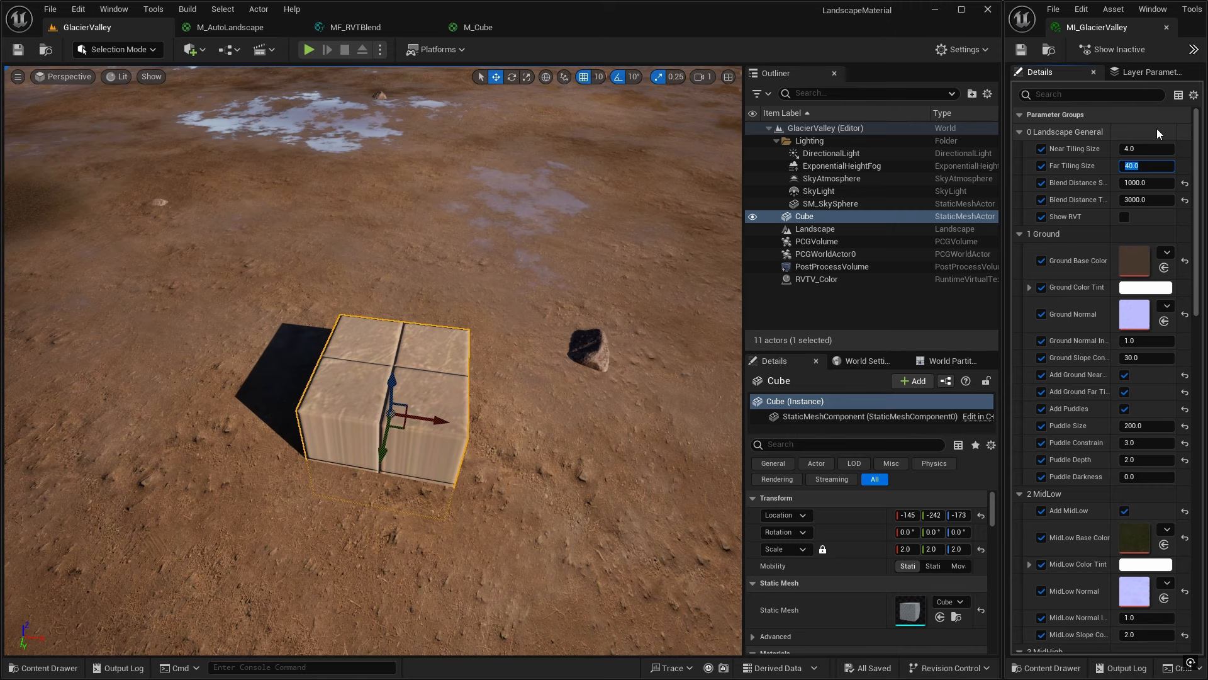
type("4")
key("Return")
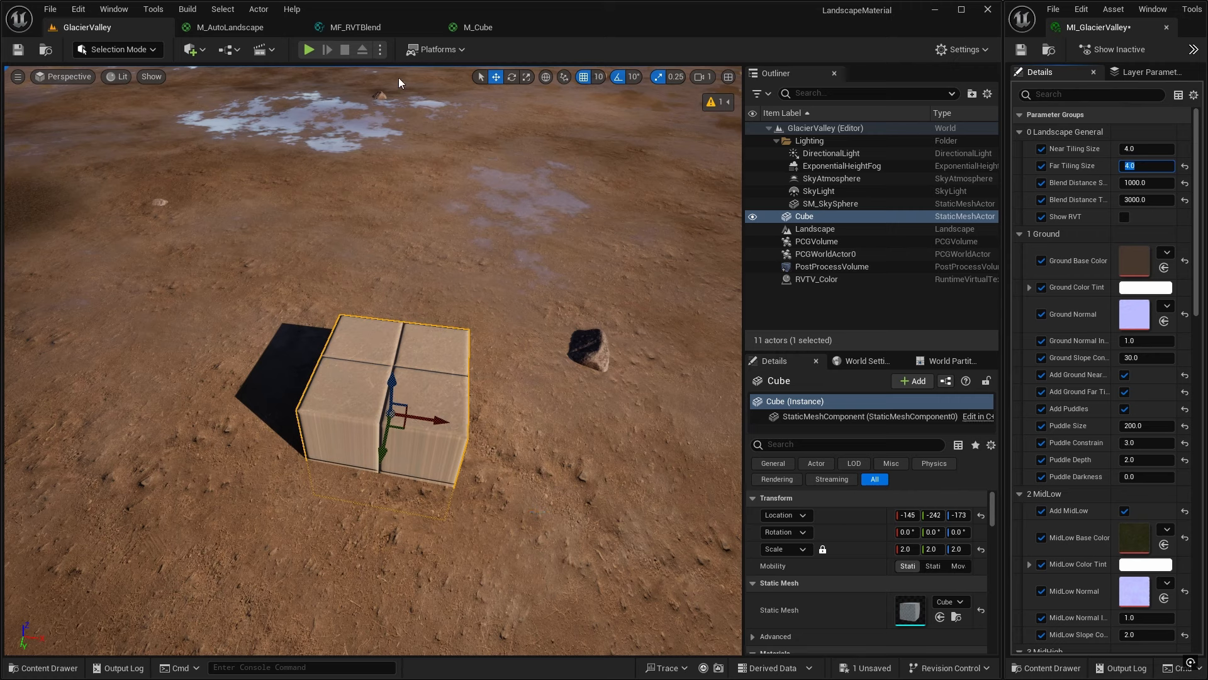
Duplicate the Output RVT Color node in MF_RVTBlend, place the copy beneath it, and name it RVT Normal
left_click(368, 28)
right_click_drag(643, 404, 611, 310)
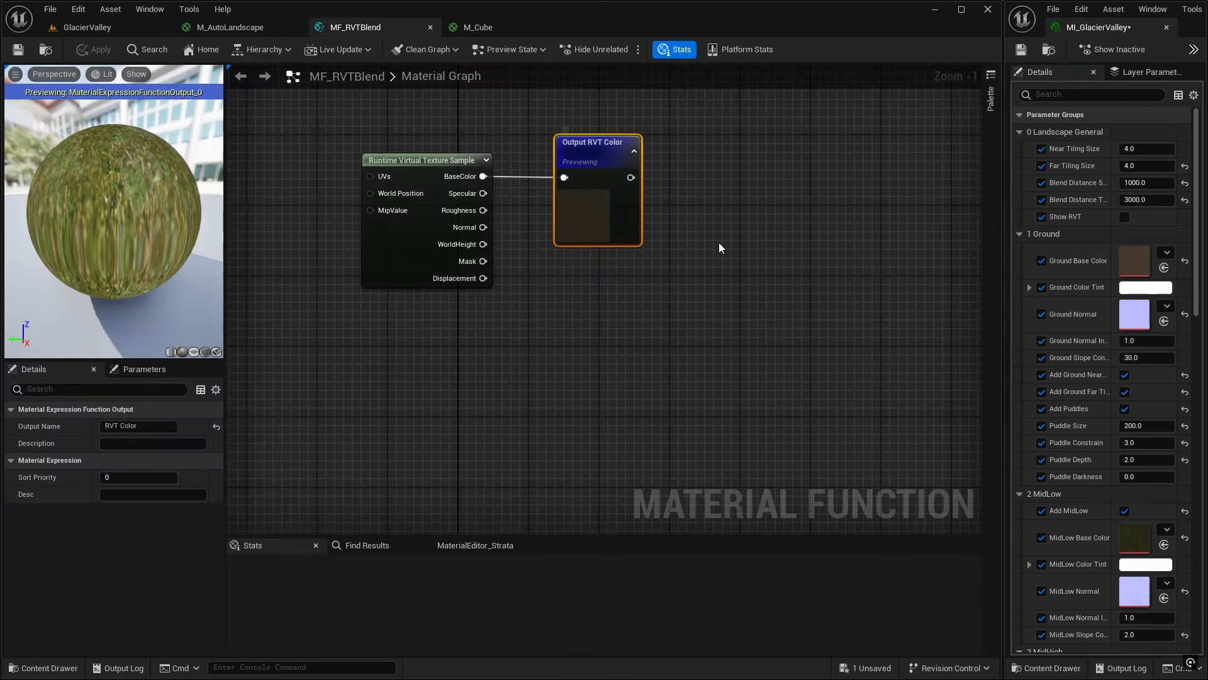
key("ctrl+d")
left_click_drag(768, 248, 613, 267)
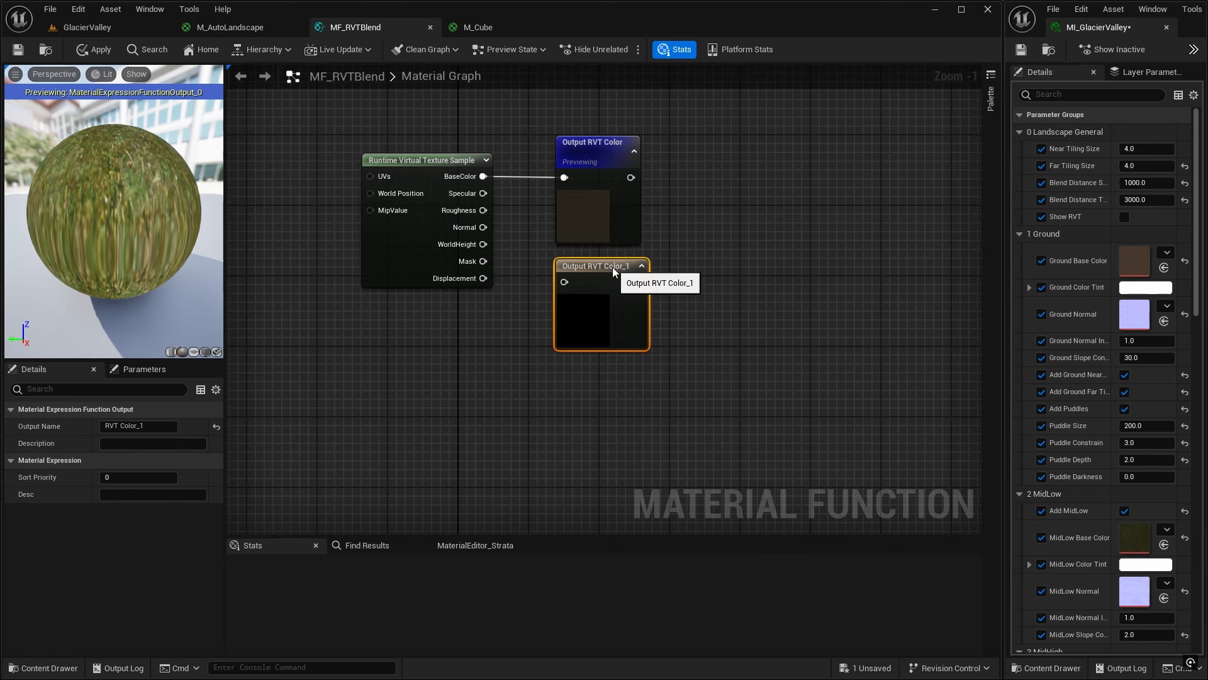
left_click(150, 426)
type("RVT Normal")
key("Return")
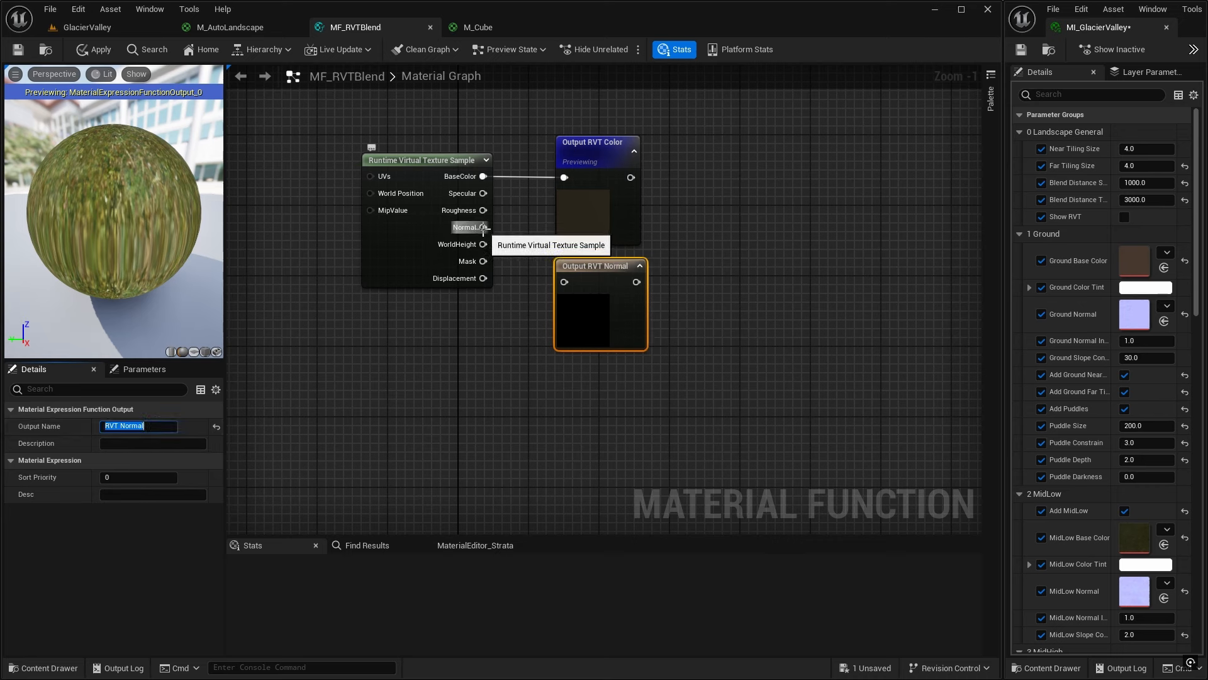
Connect the Runtime Virtual Texture Sample's Normal to Output RVT Normal, save MF_RVTBlend, and check the function's output order in M_Cube
left_click_drag(482, 227, 565, 284)
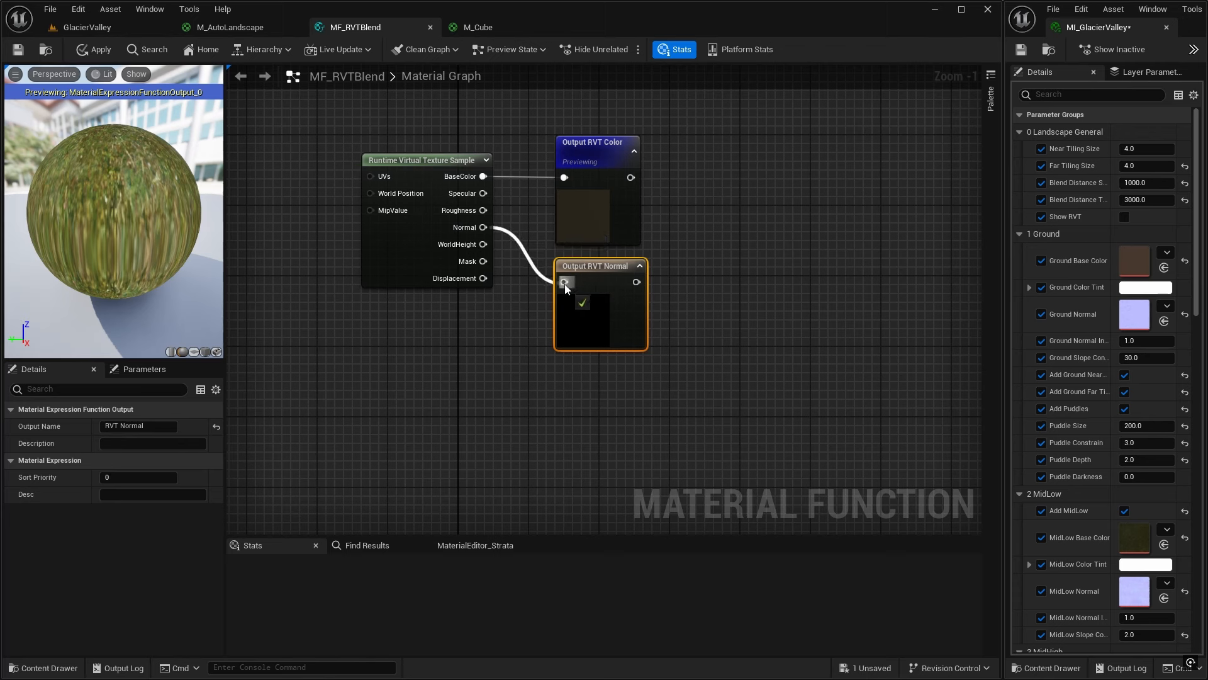
left_click(23, 55)
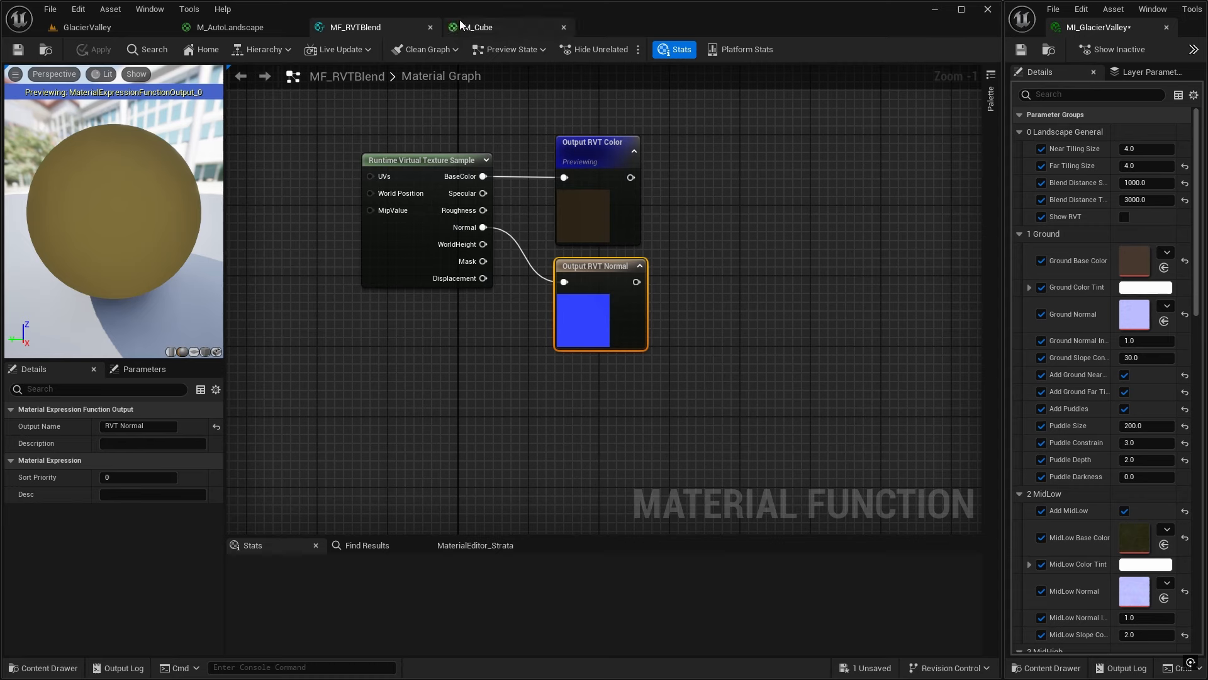
left_click(482, 29)
right_click_drag(528, 308, 540, 286)
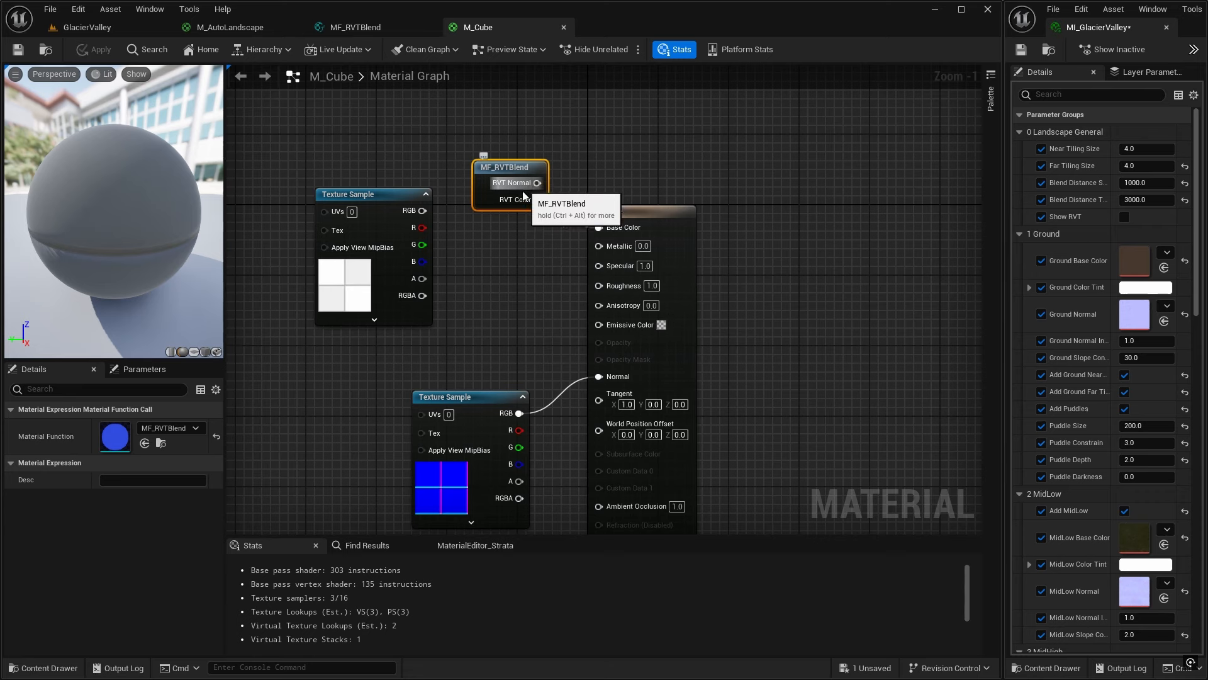
Set the Sort Priority of MF_RVTBlend's RVT Normal output to 2 and save the function
left_click(364, 26)
left_click(602, 148)
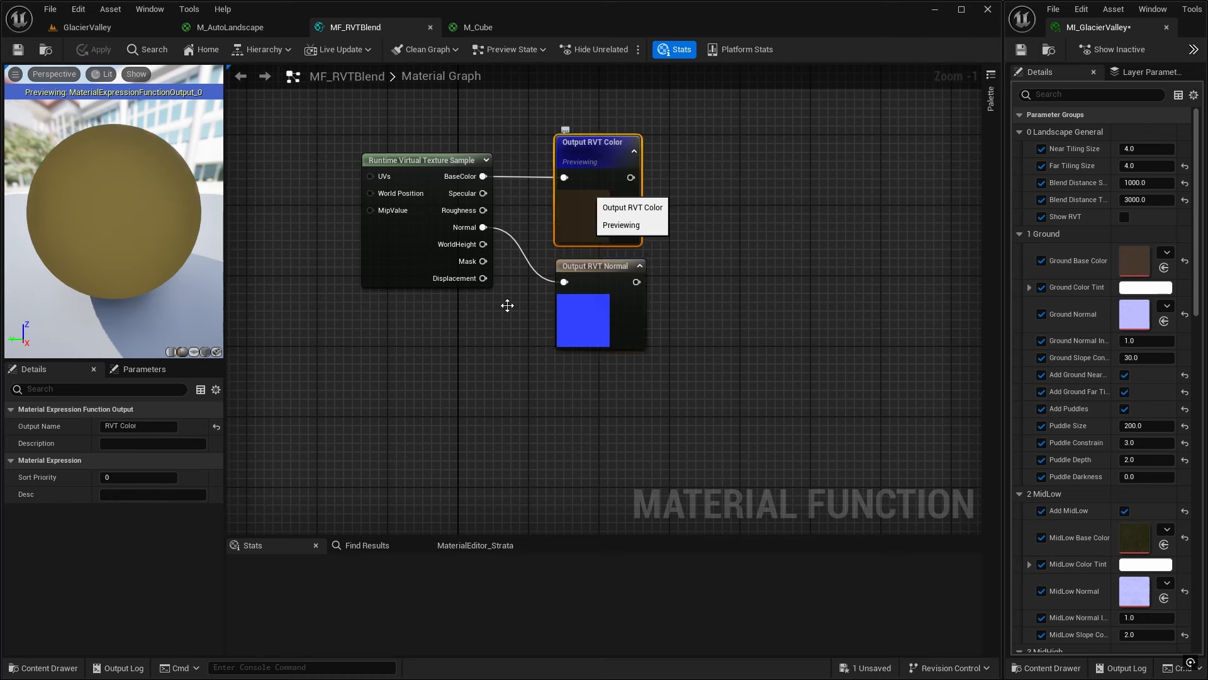
left_click(593, 269)
left_click(119, 477)
type("2")
left_click(18, 52)
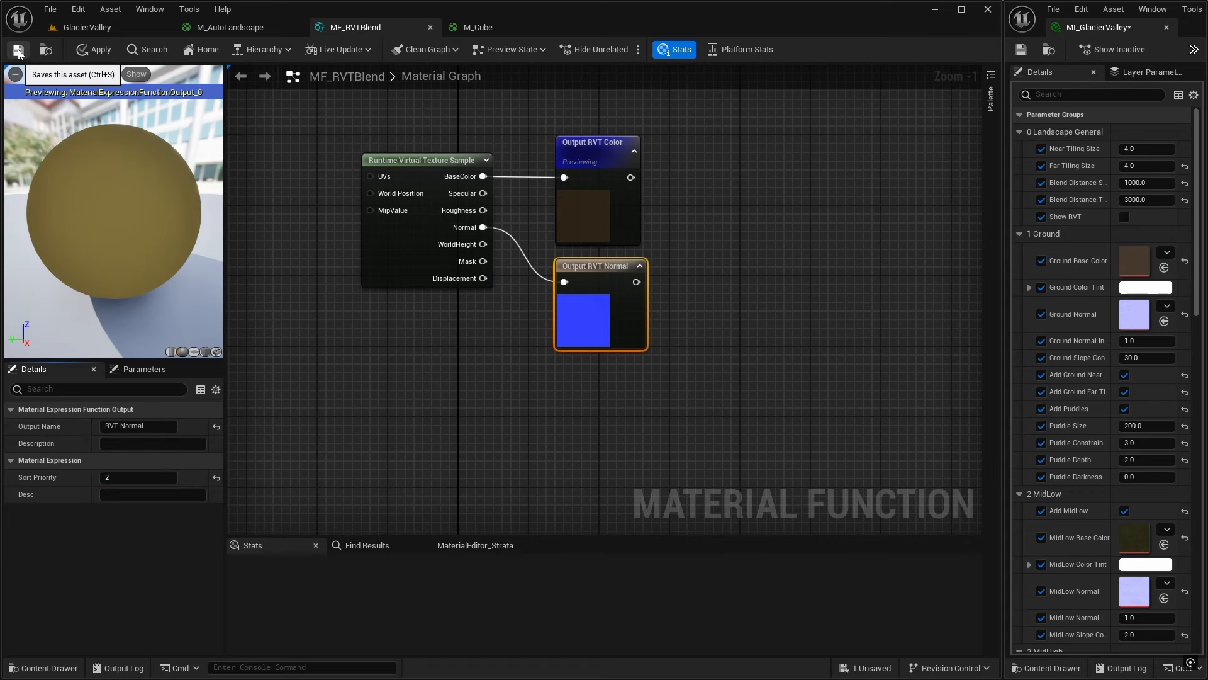
Connect MF_RVTBlend's RVT Normal to M_Cube's Normal, arrange the function between the two Texture Samples and the output, and save the material
left_click(491, 25)
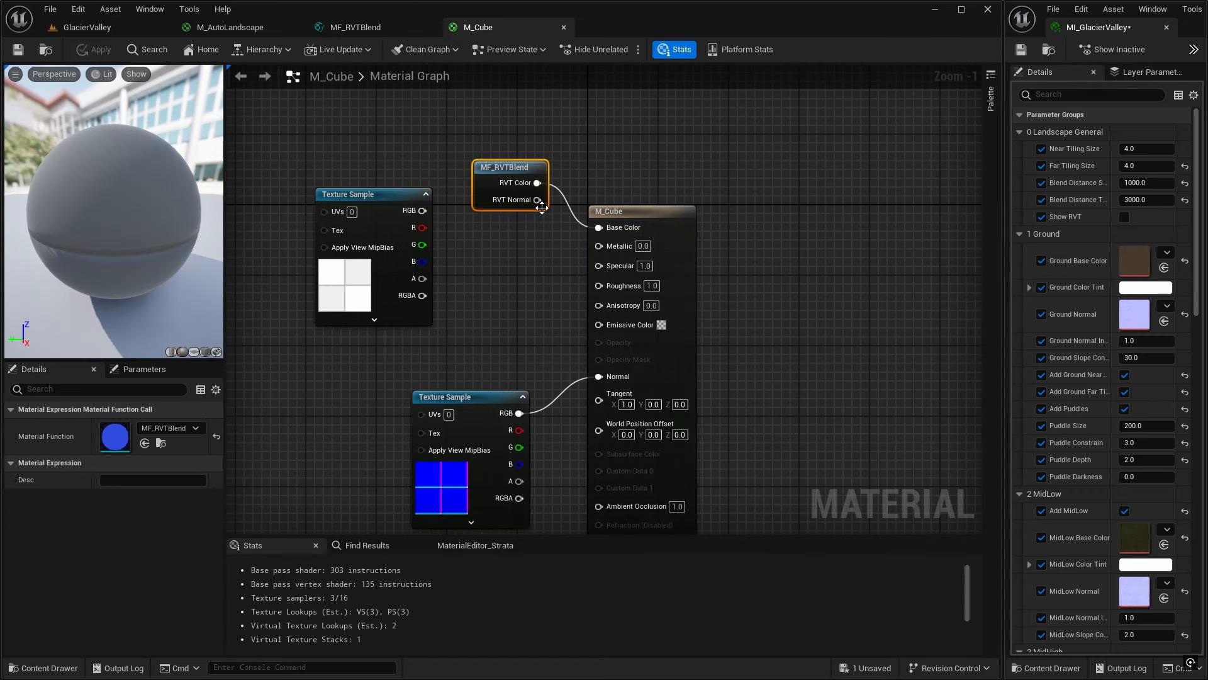
right_click_drag(549, 279, 530, 205)
left_click_drag(477, 321, 382, 322)
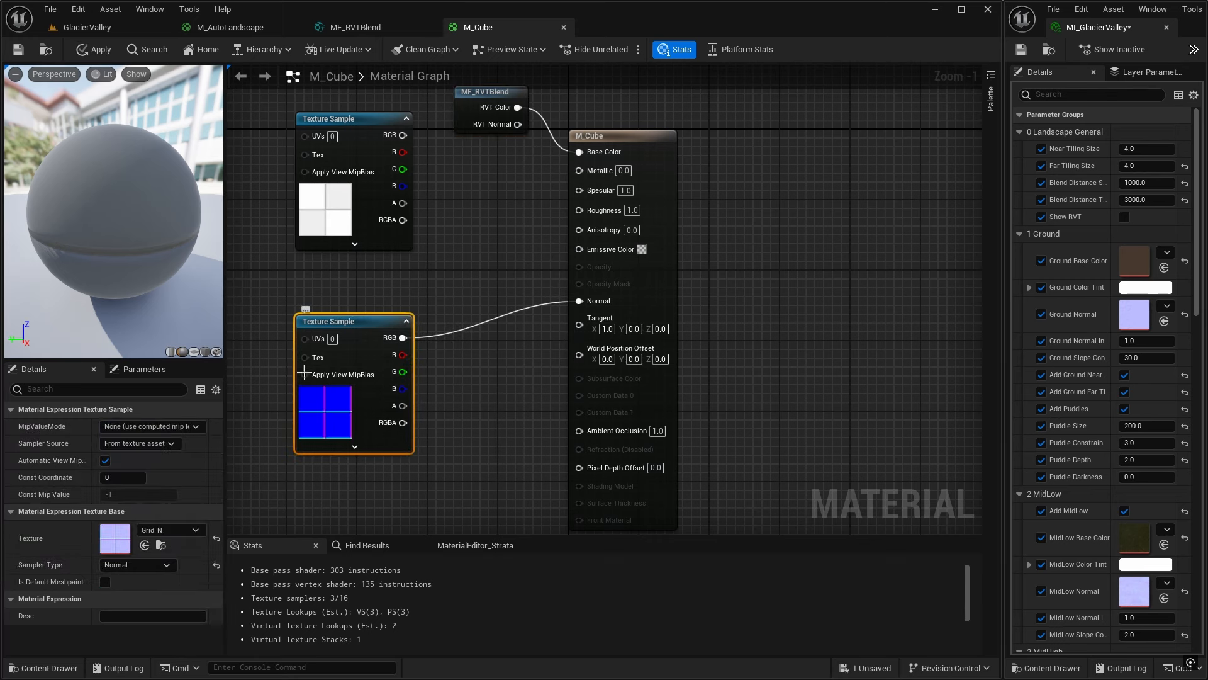
left_click_drag(517, 124, 580, 298)
left_click_drag(502, 96, 503, 246)
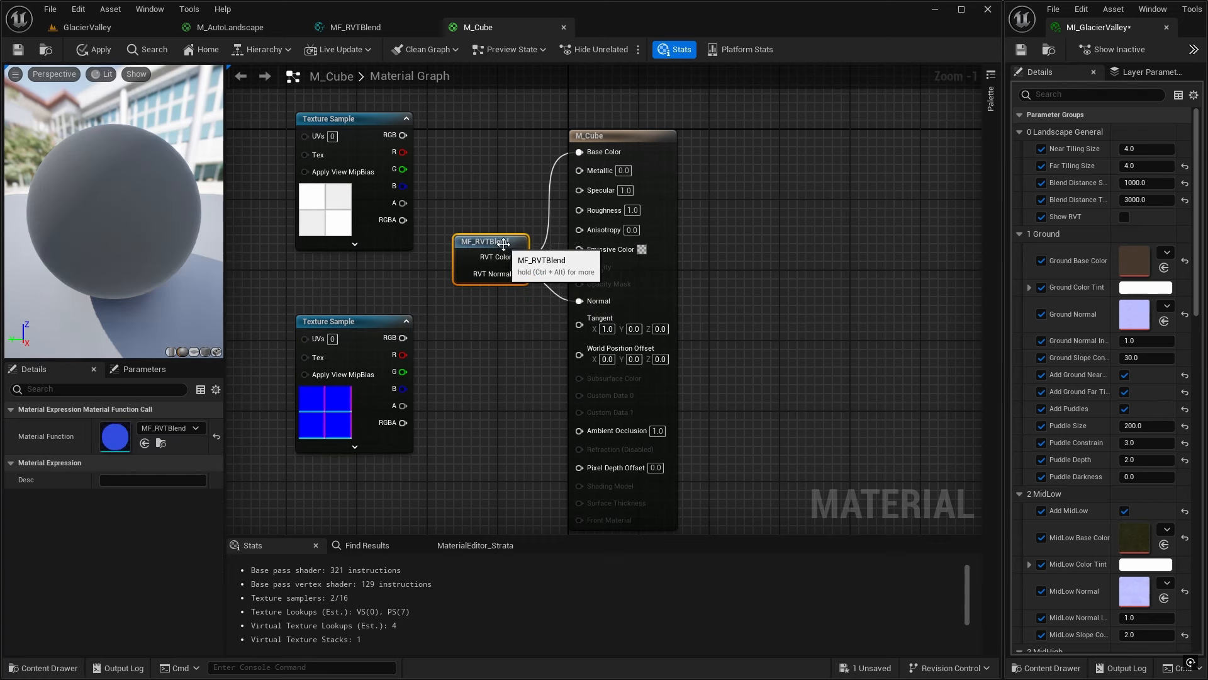
left_click(19, 51)
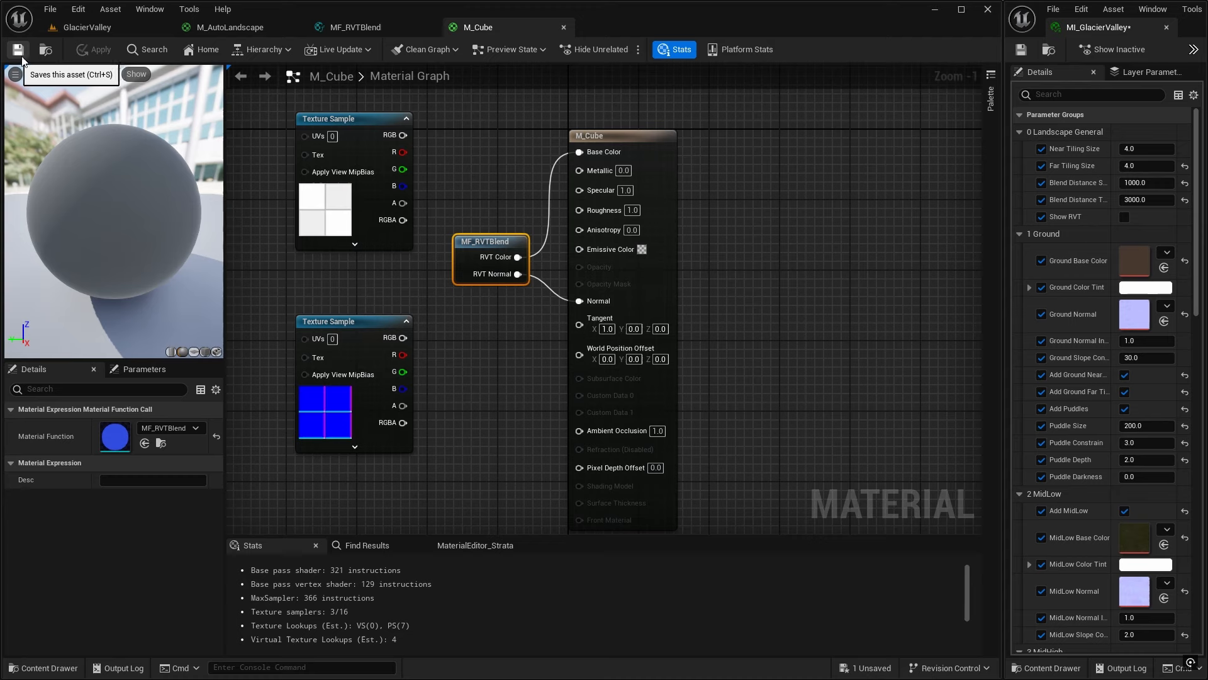
Examine the cube in the GlacierValley level to compare the ground colour and normals on its top and sides
left_click(104, 26)
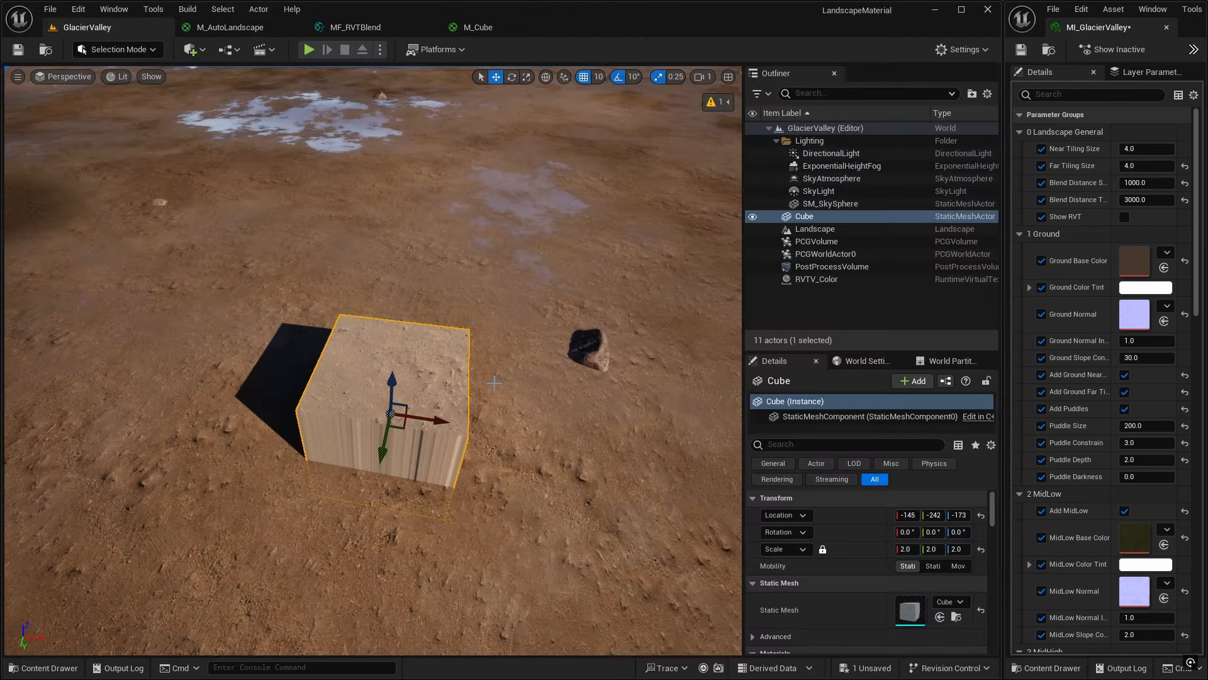
right_click_drag(373, 360, 311, 343)
scroll(477, 468, "up", 3)
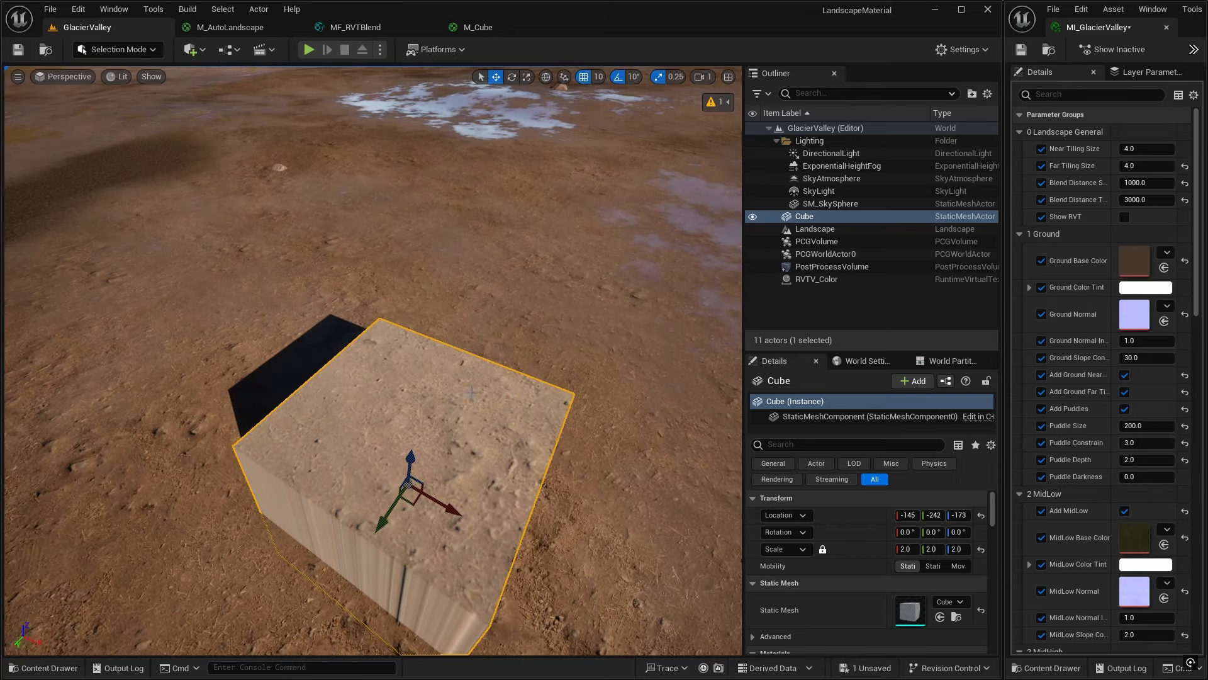
right_click_drag(631, 548, 553, 431)
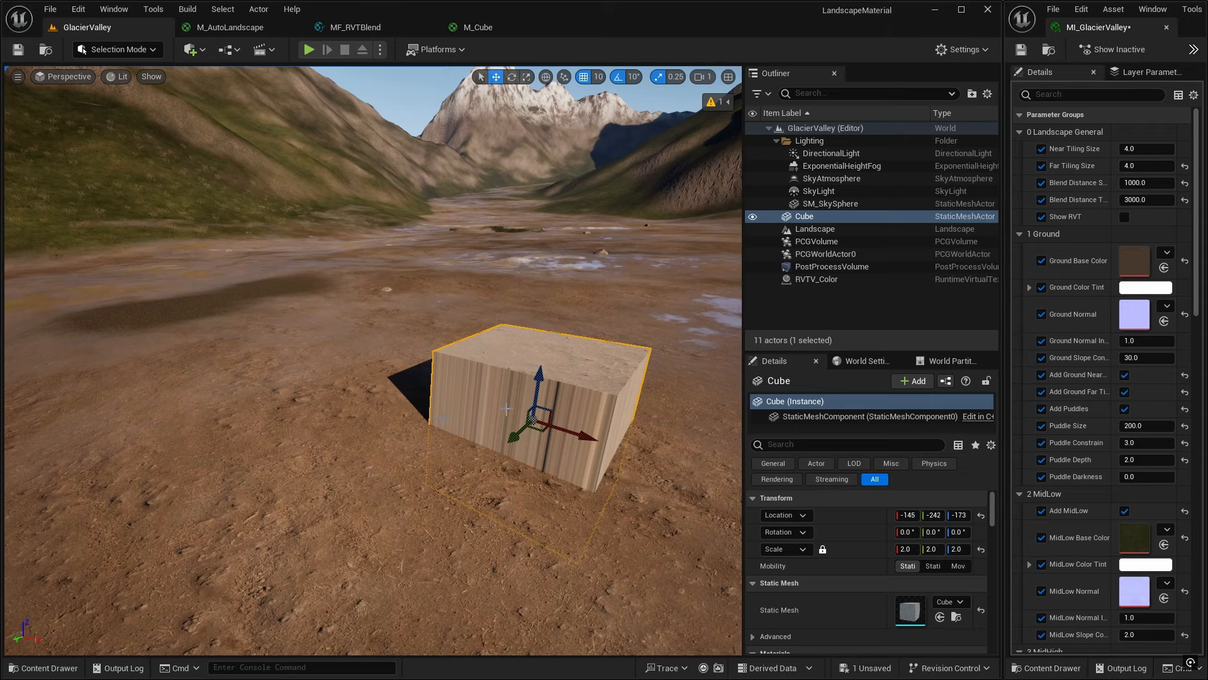
right_click_drag(650, 455, 656, 489)
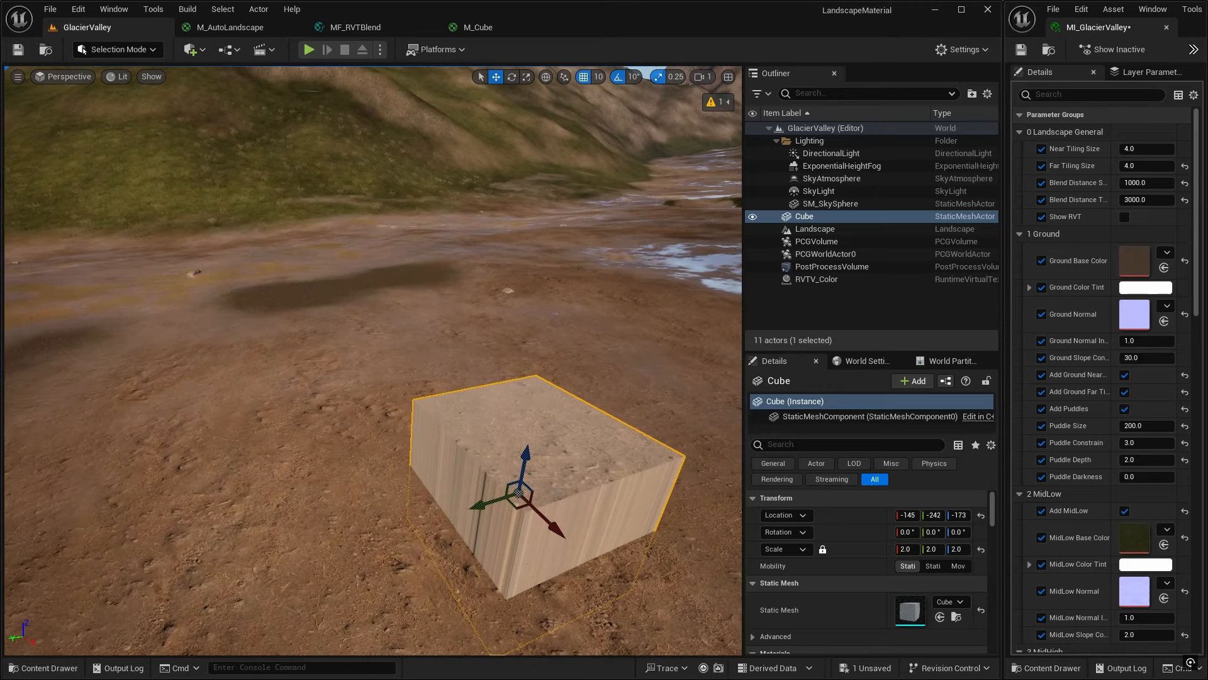
right_click_drag(624, 570, 623, 543)
scroll(623, 543, "down", 2)
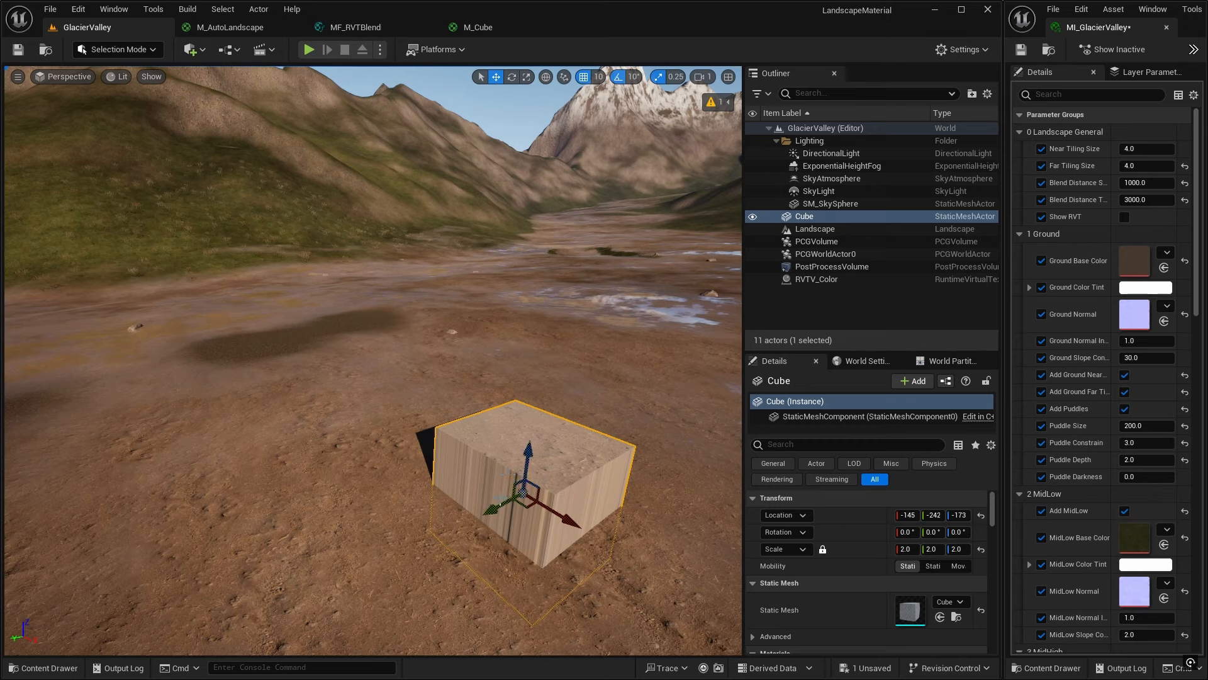
right_click_drag(643, 530, 604, 522)
scroll(504, 487, "down", 1)
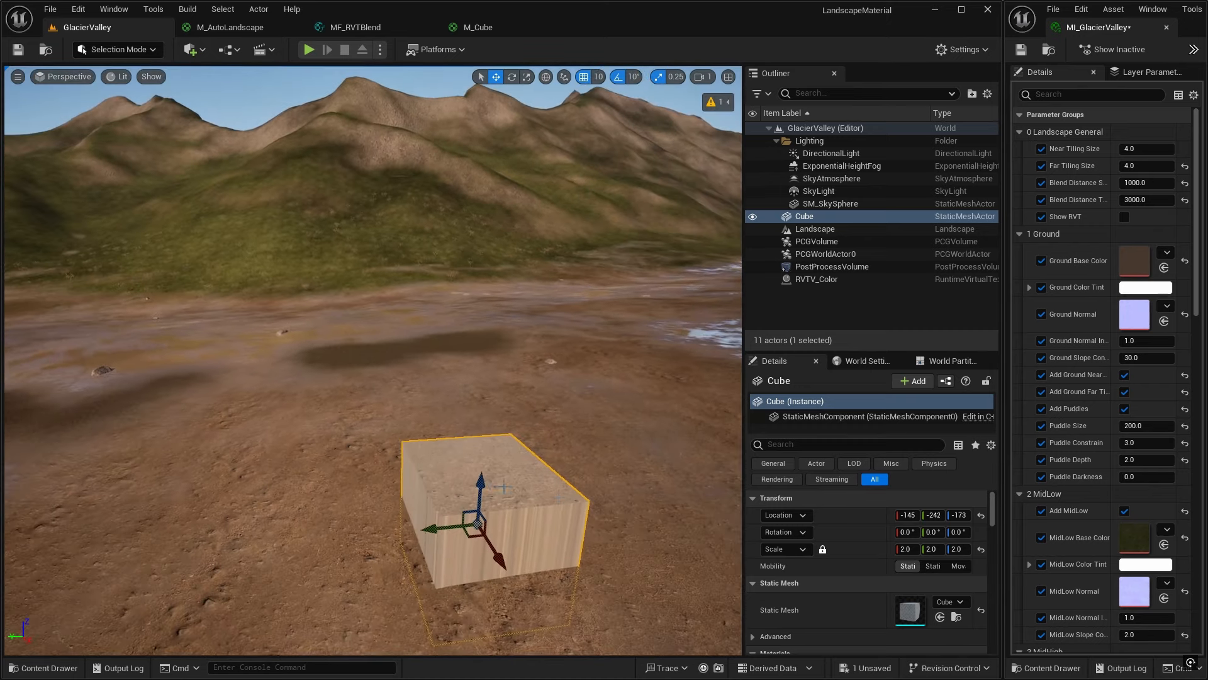
Rotate the cube 50° about its X axis in the GlacierValley level
key("e")
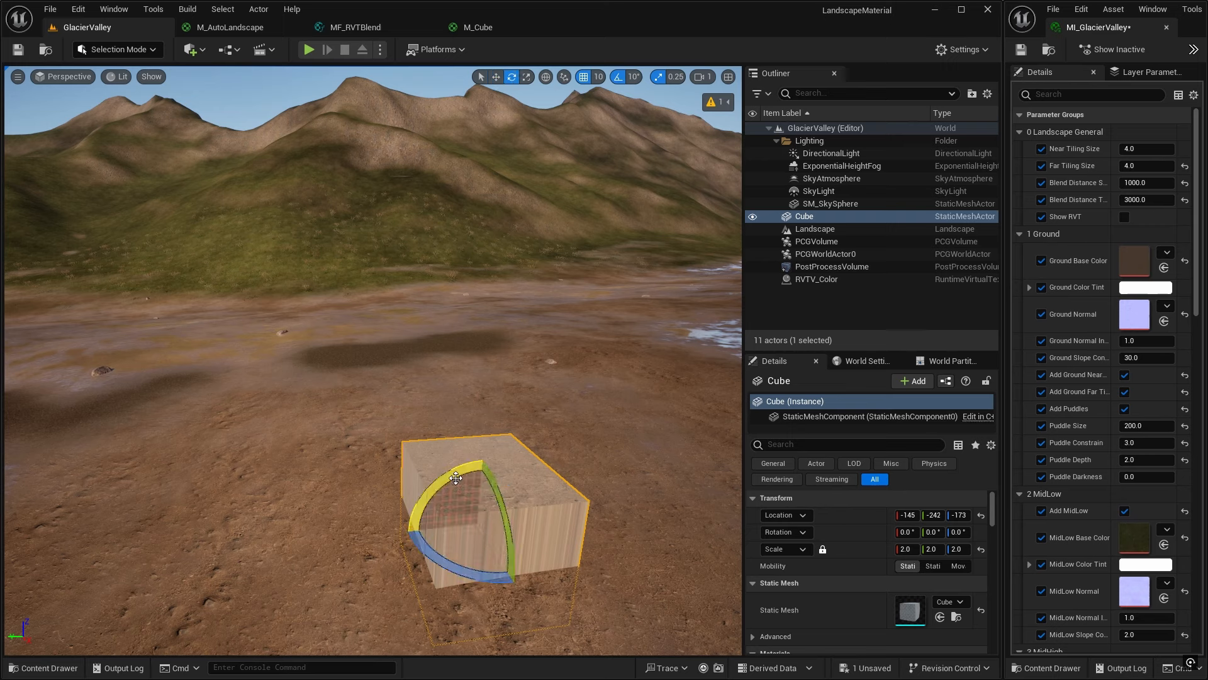
left_click_drag(455, 474, 423, 485)
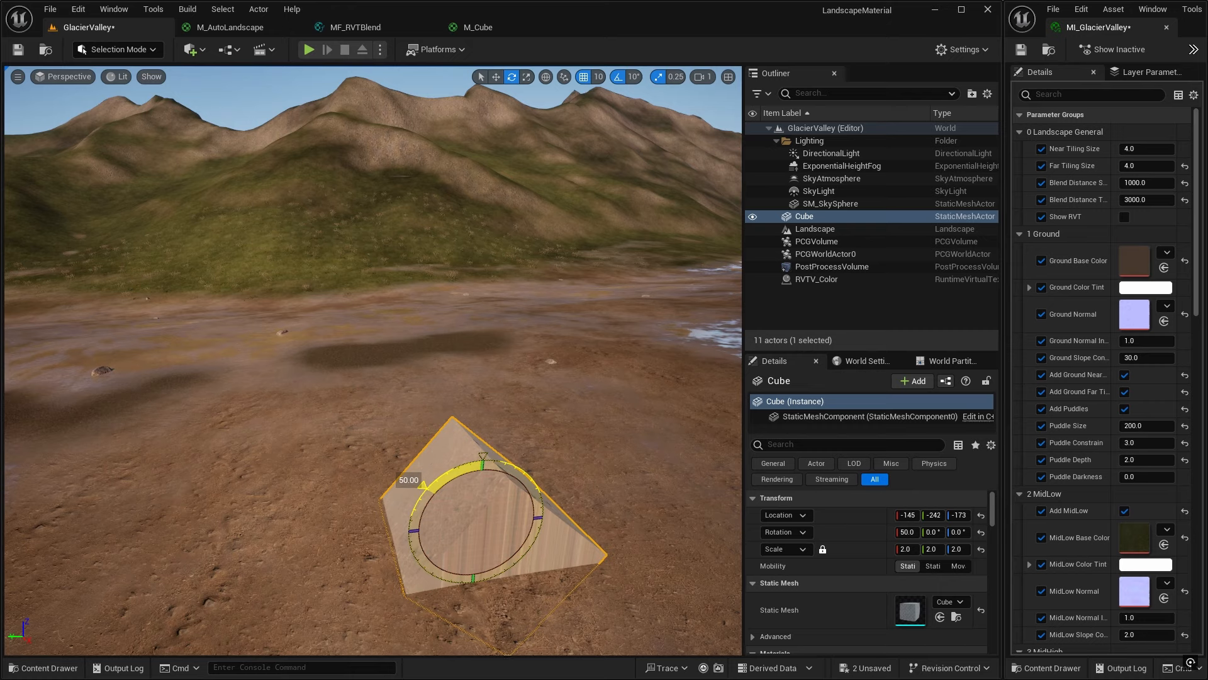
right_click_drag(621, 476, 676, 474)
key("a")
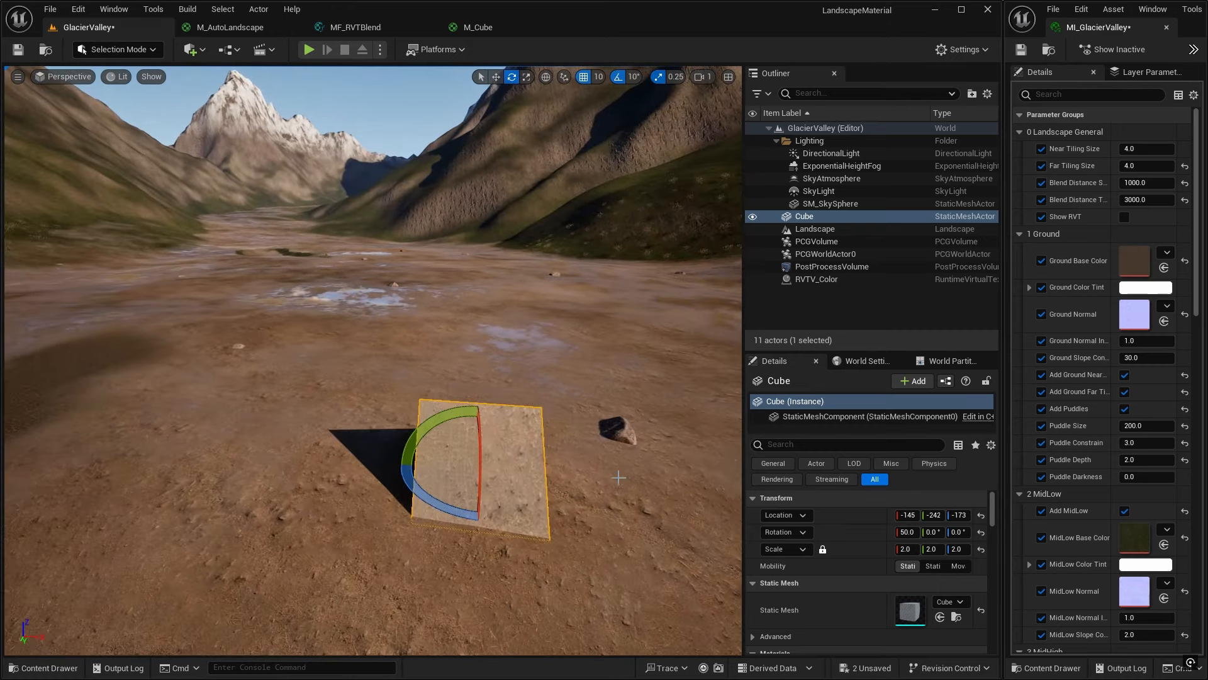
Deselect the tilted cube and examine how its surface shading compares with the surrounding ground
key("Escape")
mouse_move(593, 473)
right_mouse_down()
mouse_move(574, 469)
mouse_move(575, 479)
right_mouse_up()
key("d")
key("s")
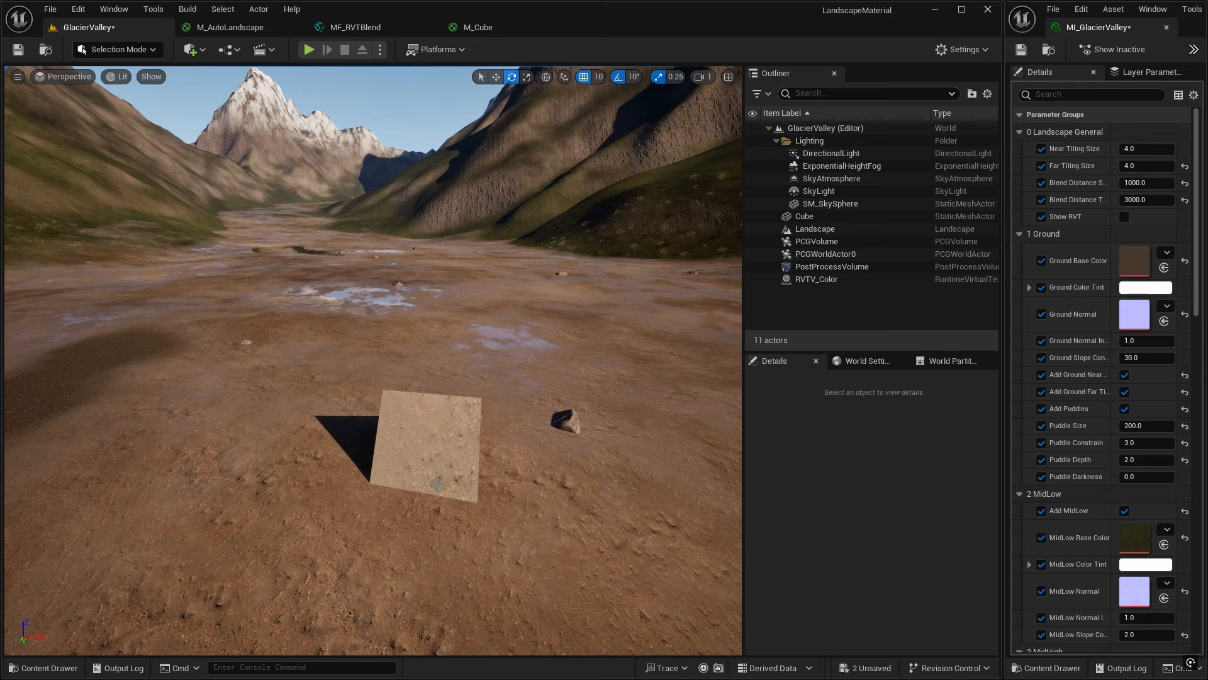
right_click_drag(462, 459, 525, 536)
key("w")
key("d")
key("s")
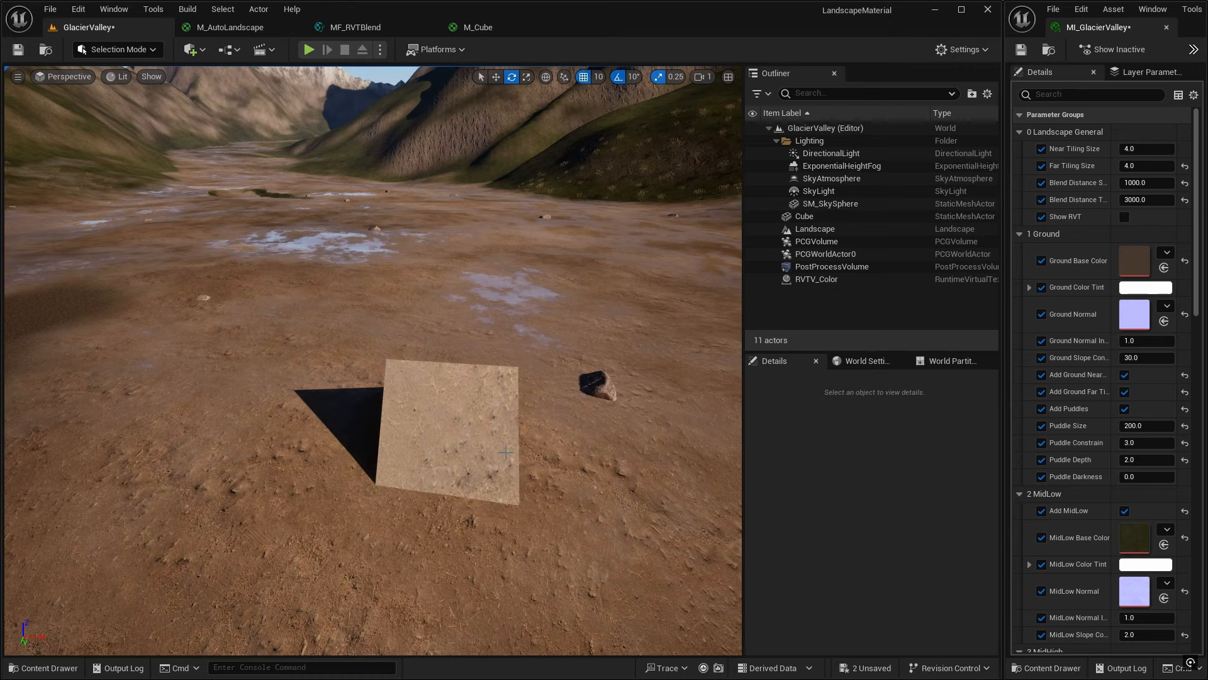
left_click_drag(544, 470, 491, 428)
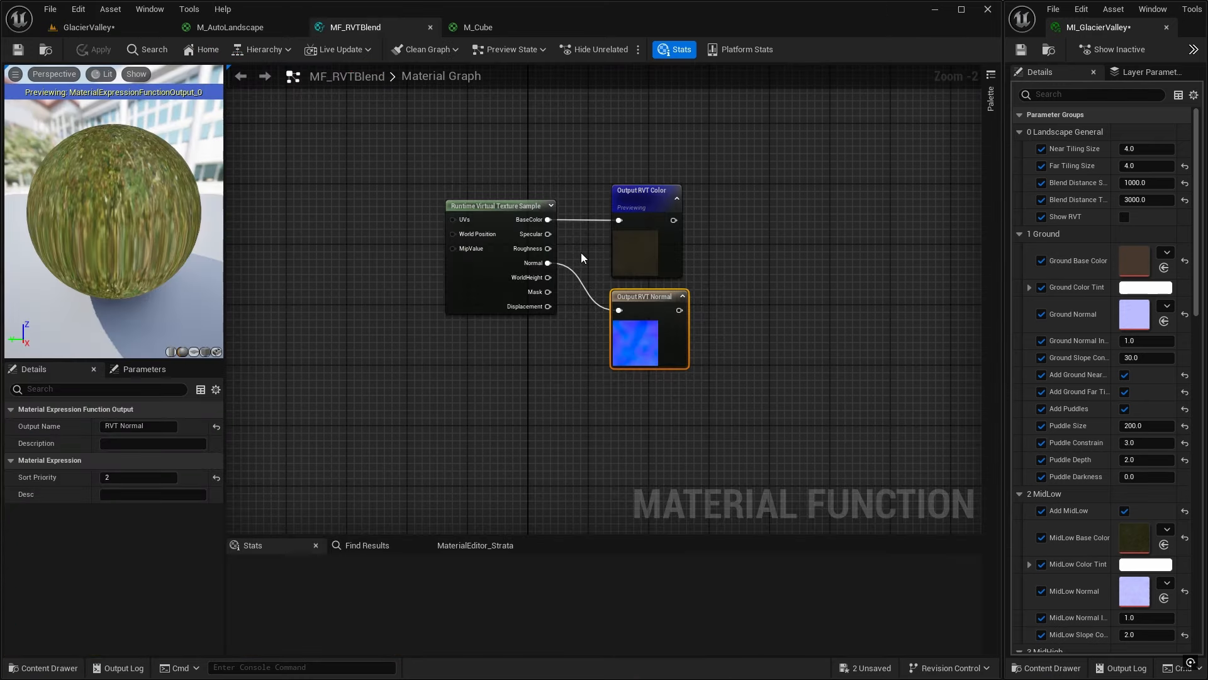
In MF_RVTBlend, disconnect both outputs from the Runtime Virtual Texture Sample and move the sample node lower in the graph
left_click(619, 221, "alt")
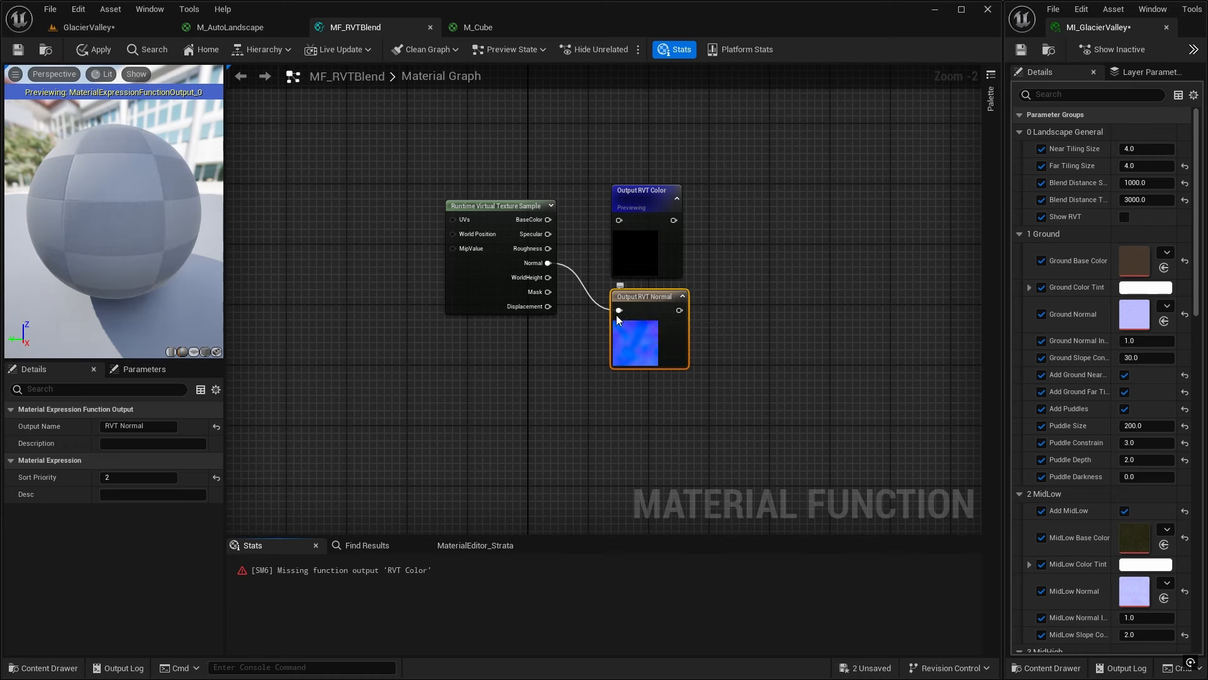
left_click(619, 310, "alt")
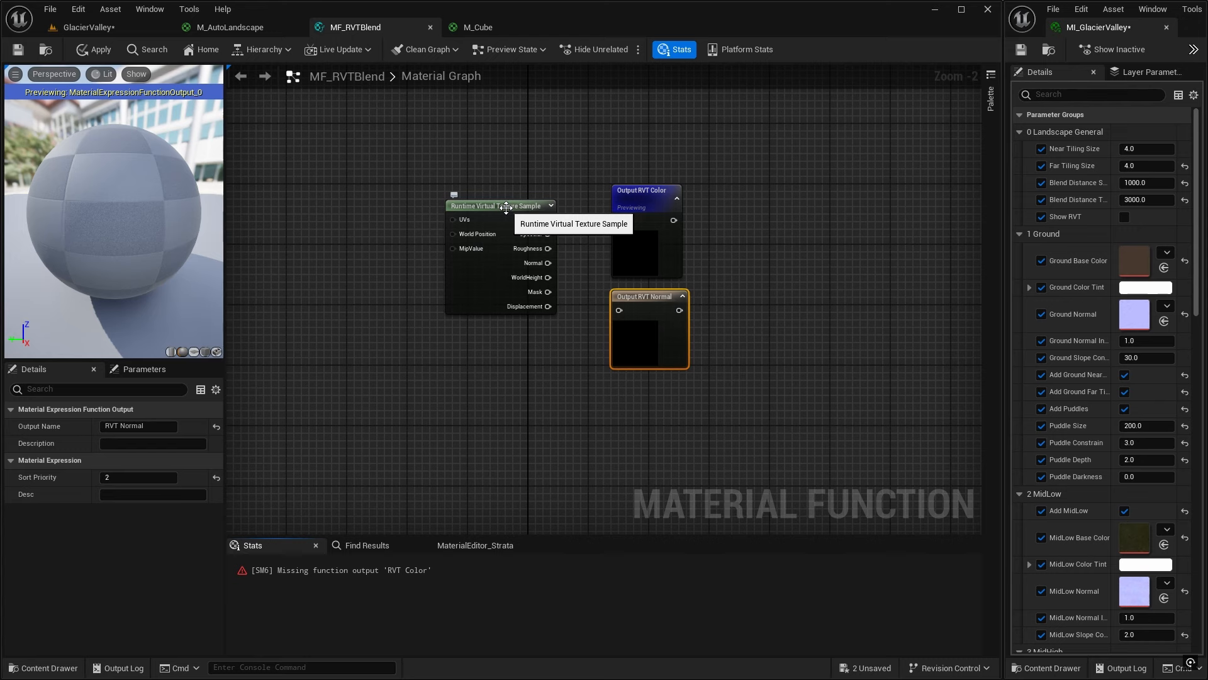
right_click_drag(563, 192, 697, 177)
left_click_drag(642, 207, 647, 353)
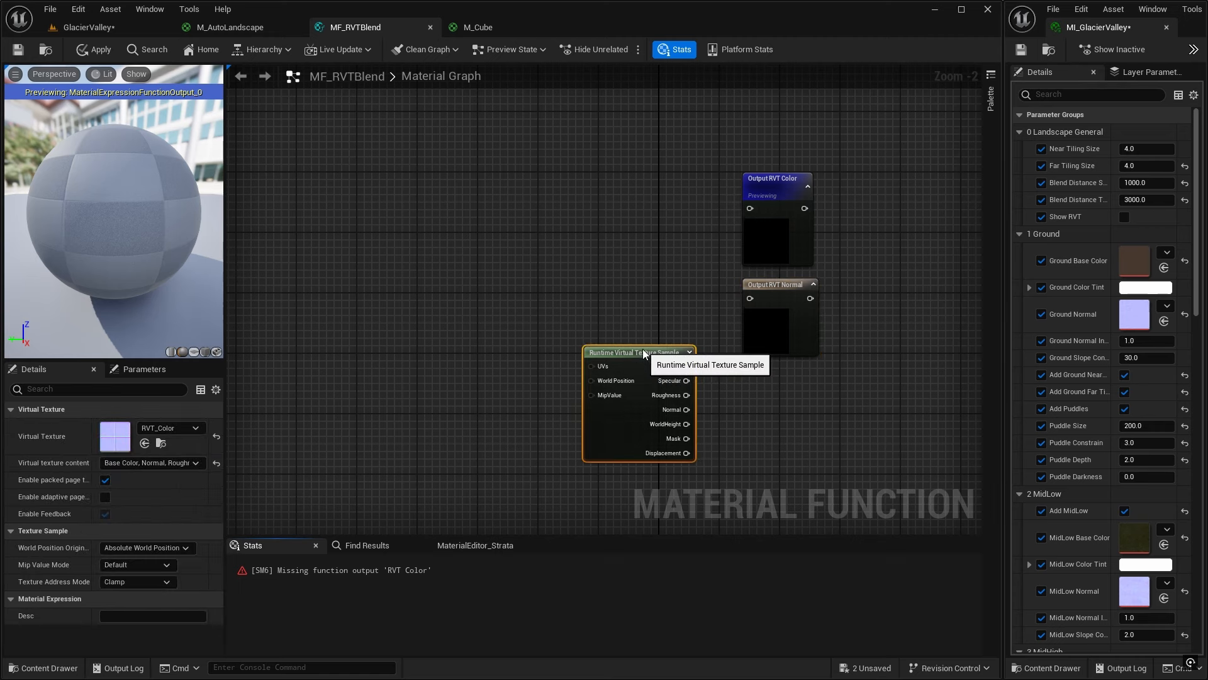
Add a FunctionInput node to MF_RVTBlend, name it Color, and keep its type as Function Input Vector 3
right_click_drag(625, 264, 713, 277)
right_click(569, 201)
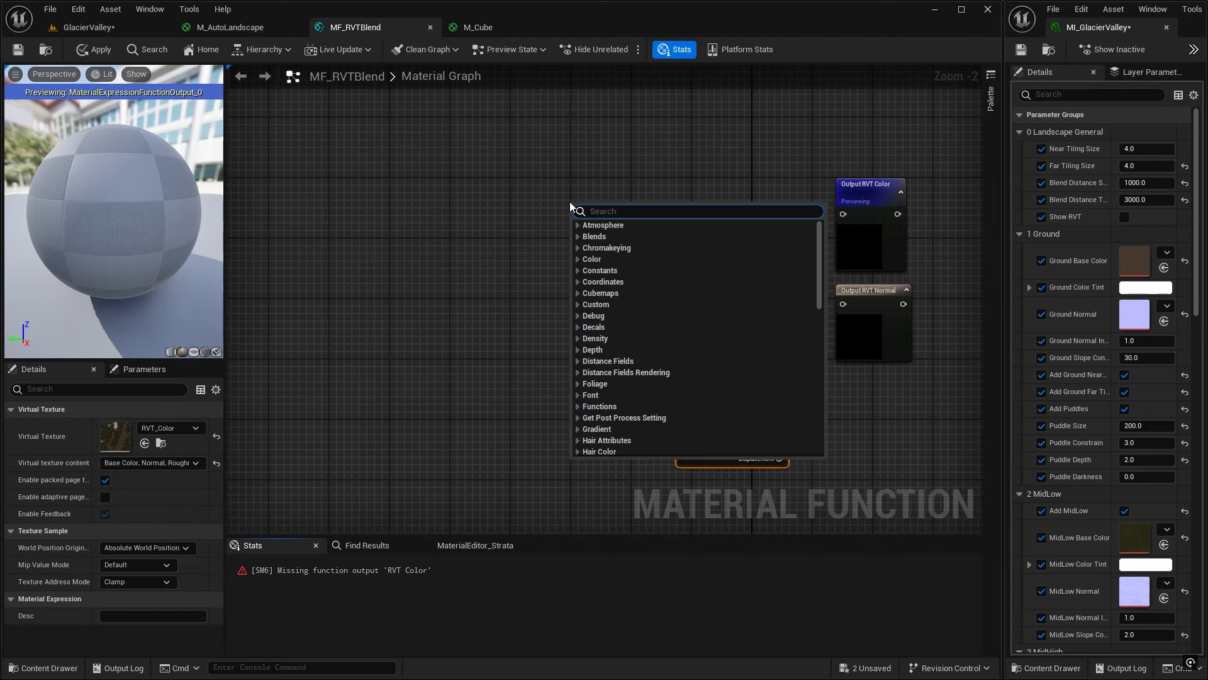
type("input")
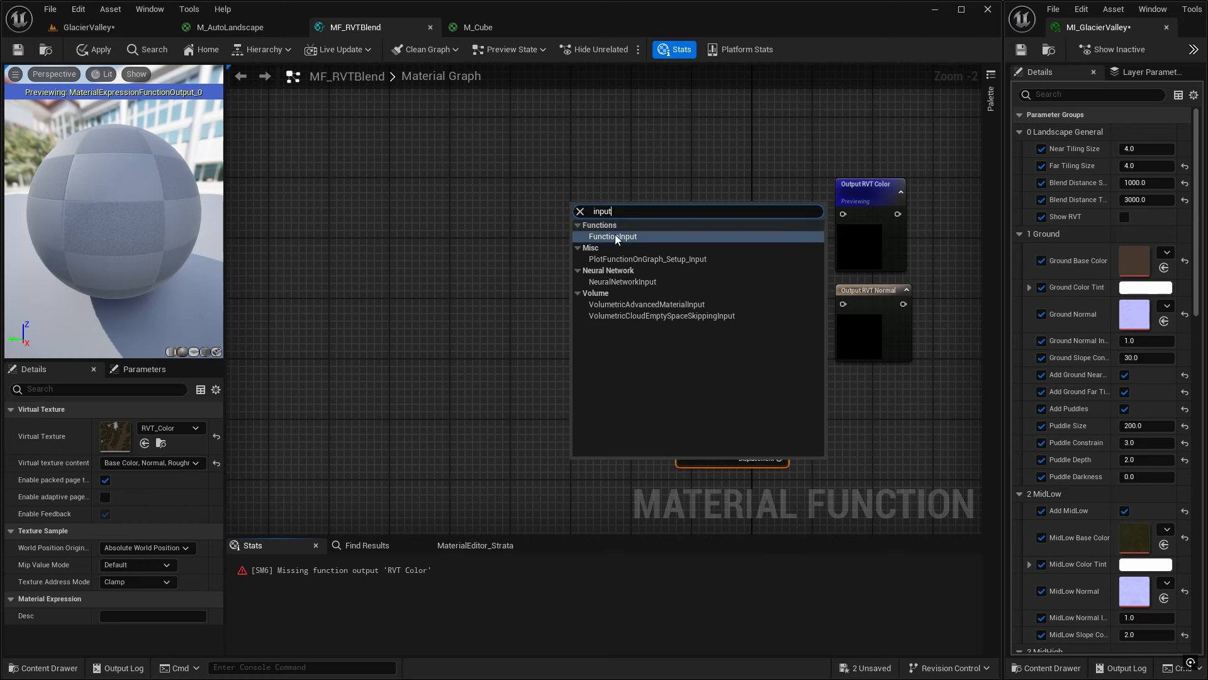
left_click(611, 236)
left_click_drag(616, 207, 610, 200)
left_click(135, 426)
type("Color")
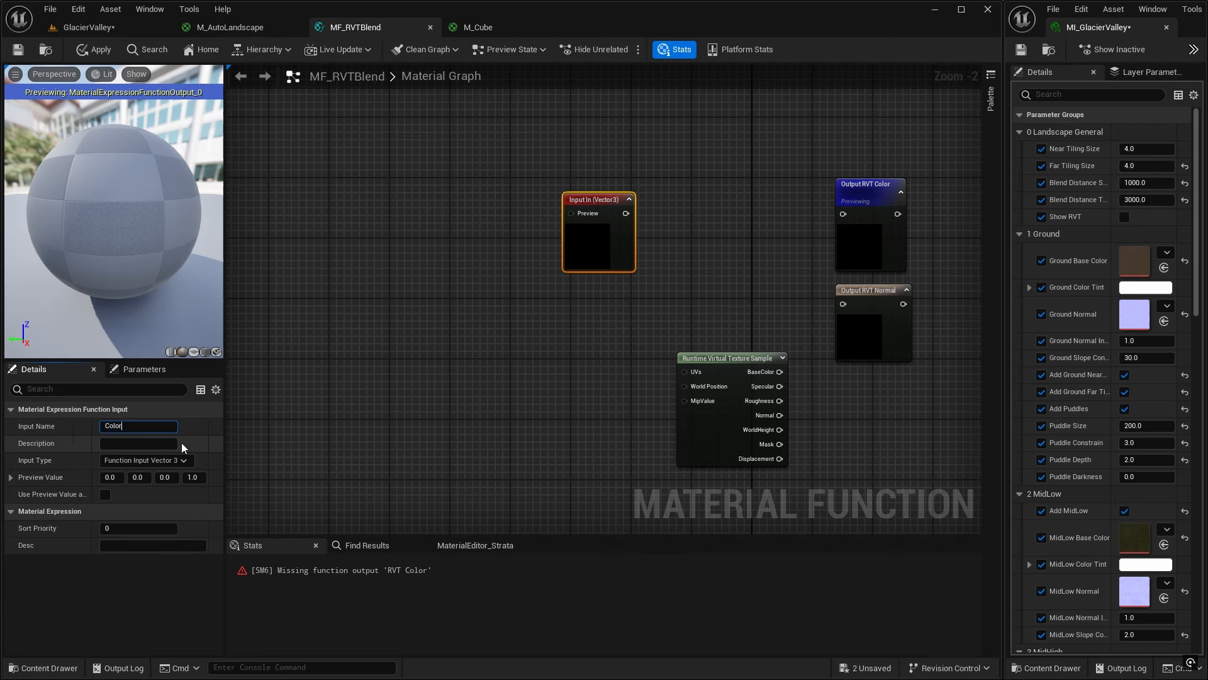
left_click(182, 462)
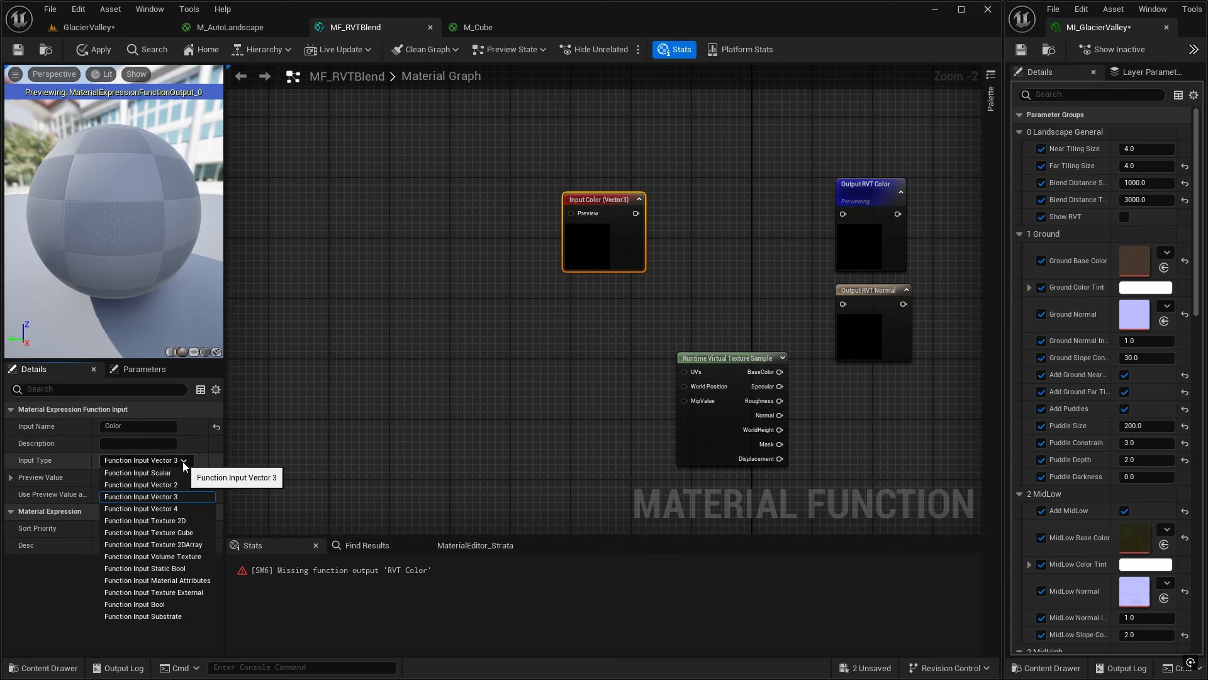
left_click(163, 496)
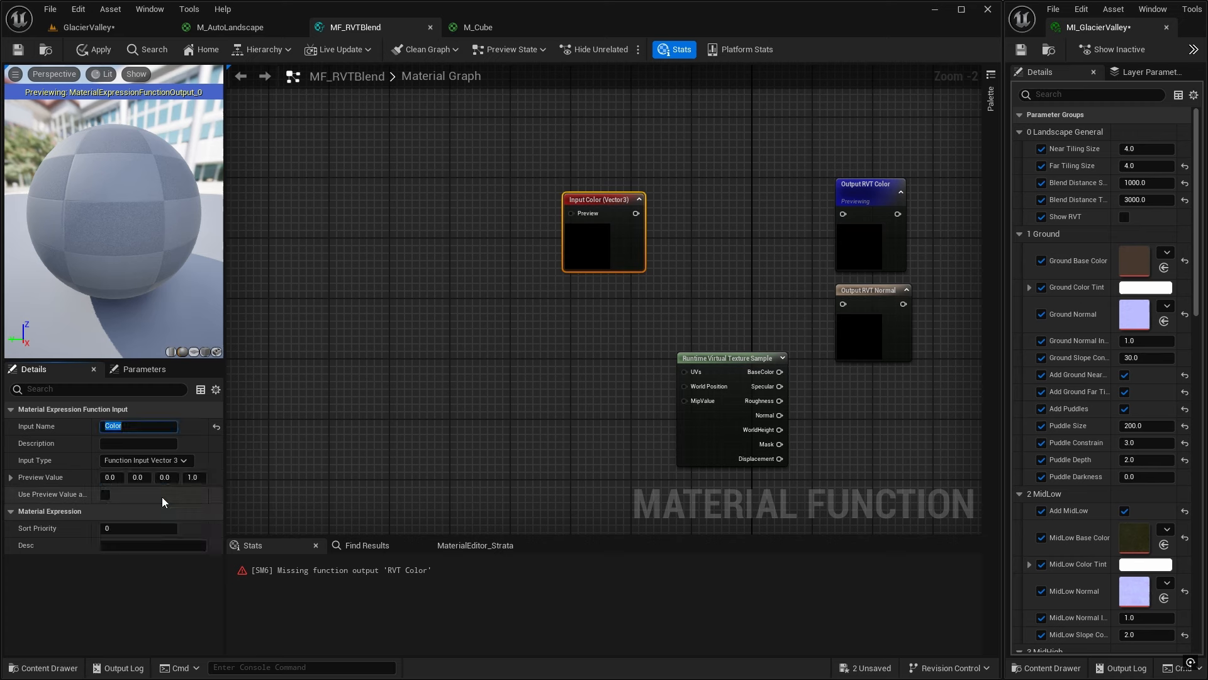
Duplicate the Color input node, name the copy Normal, and align it beneath the original
left_click(618, 202)
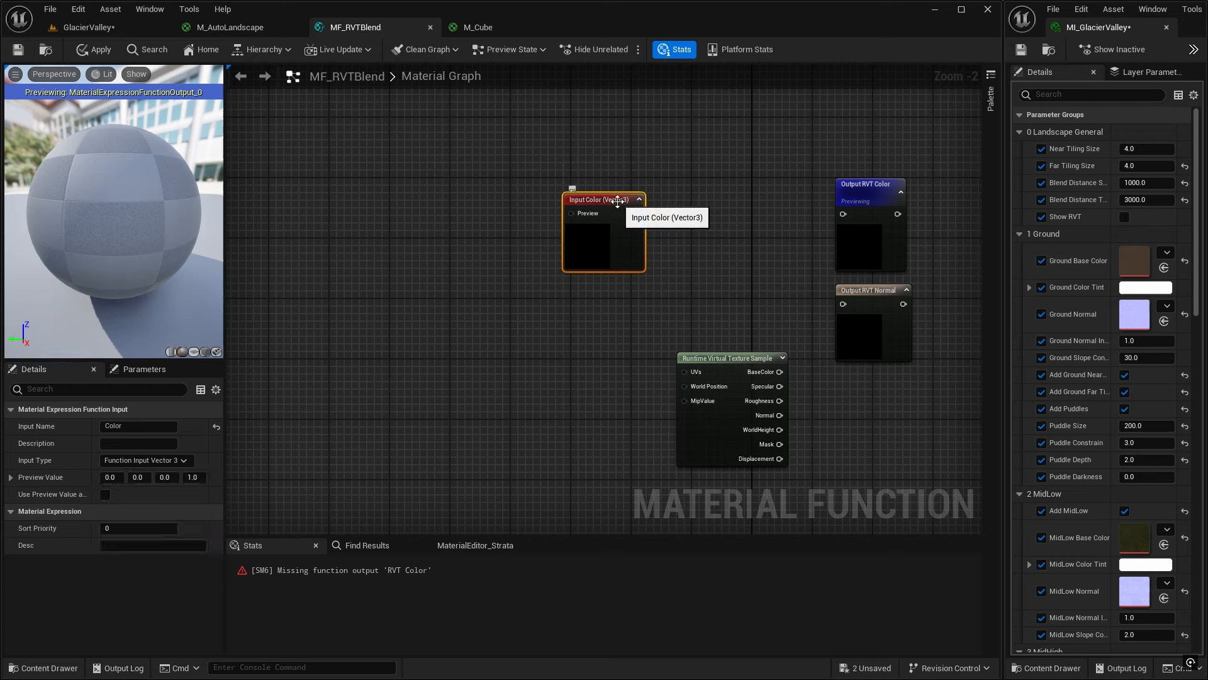
key("ctrl+w")
left_click_drag(654, 214, 576, 329)
left_click(126, 427)
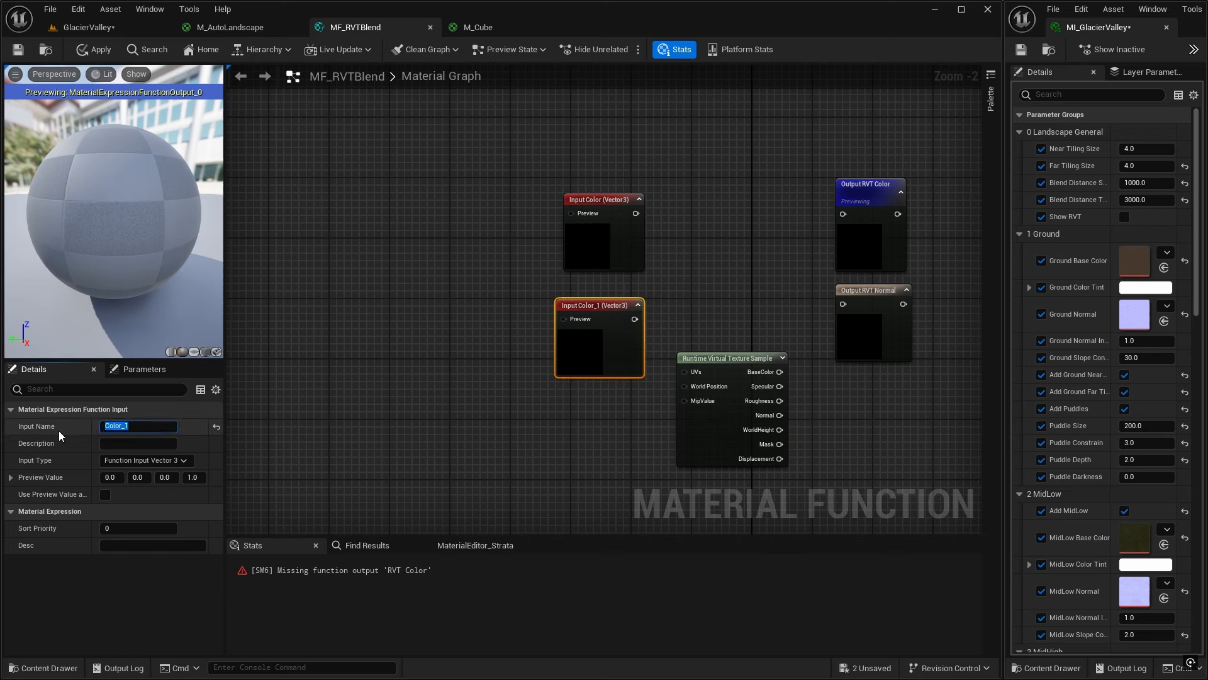
type("Normal")
key("Return")
left_click_drag(598, 302, 605, 301)
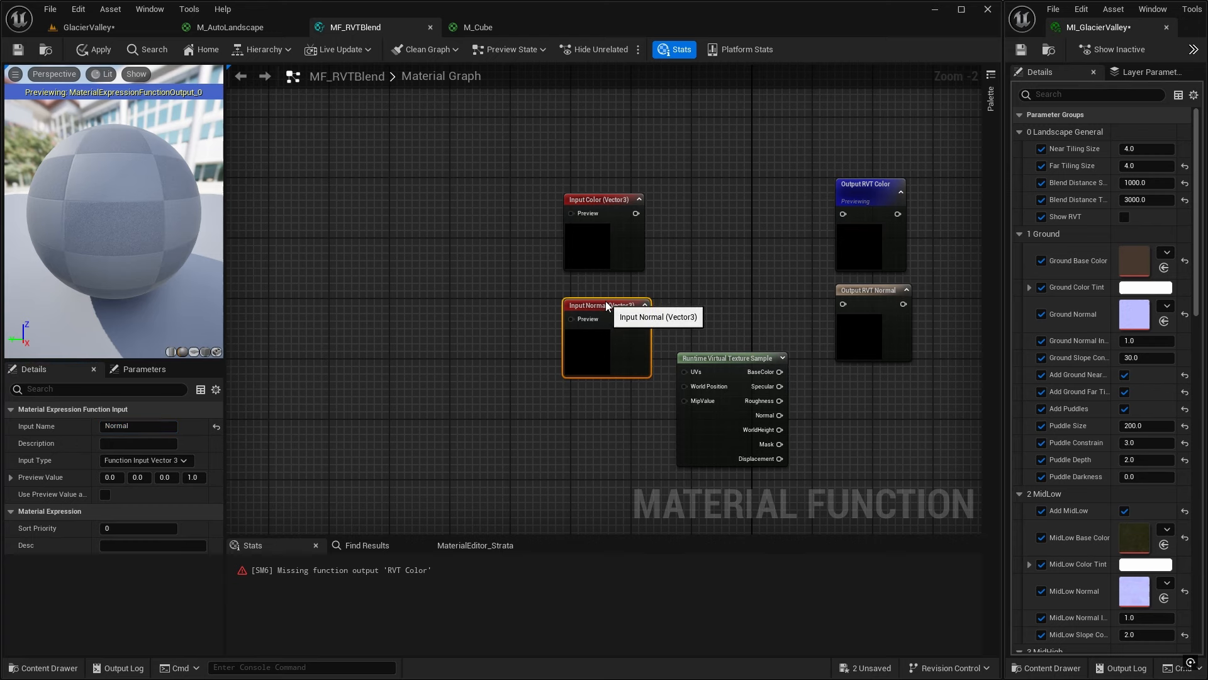
Add a WorldPosition node to the material function graph, in the empty area beside the Runtime Virtual Texture Sample node
right_click_drag(697, 264, 526, 194)
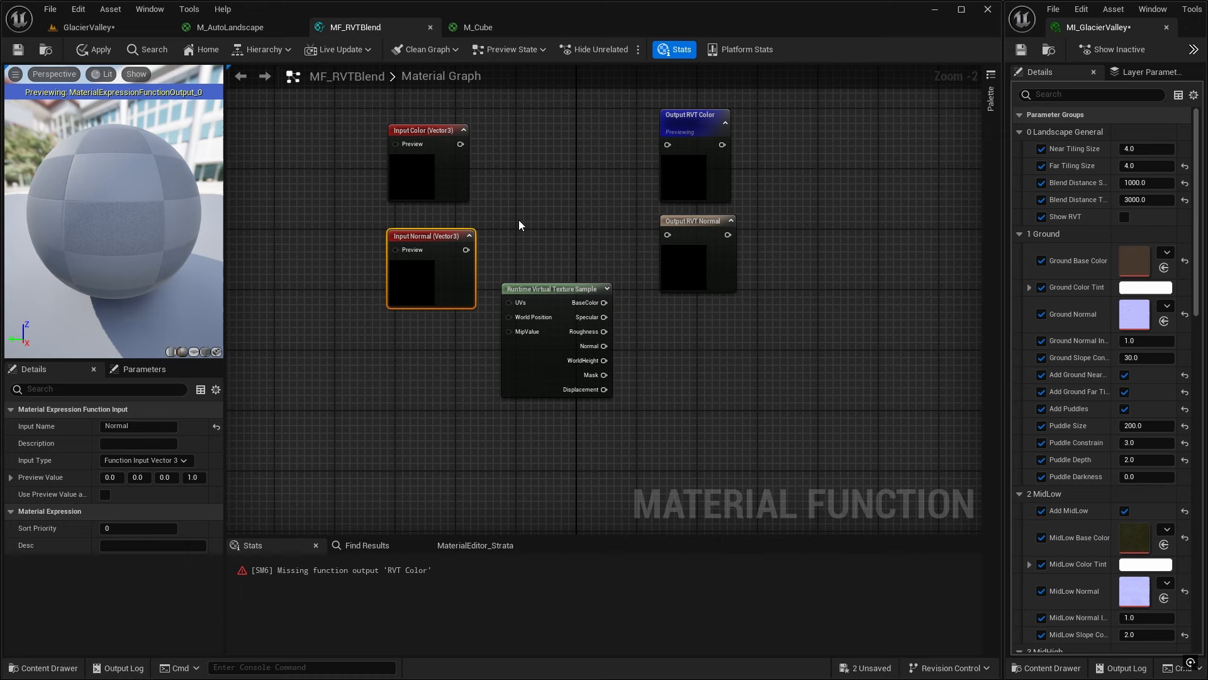
right_click_drag(549, 227, 620, 200)
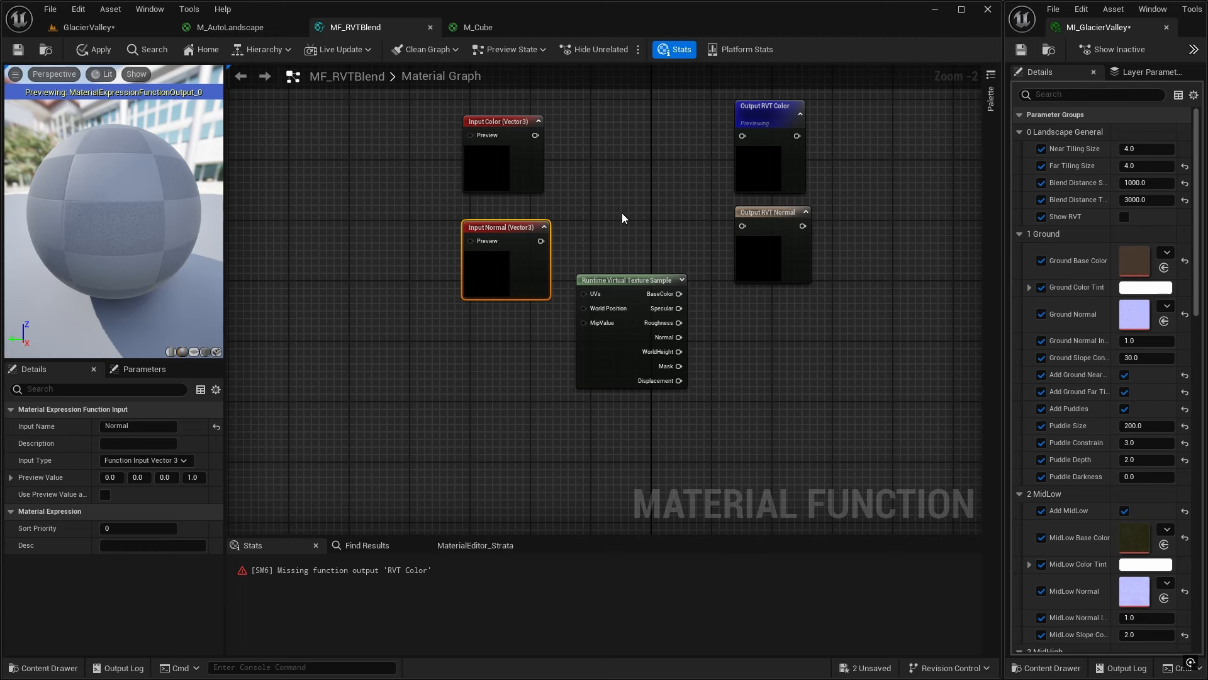
right_click_drag(616, 215, 668, 231)
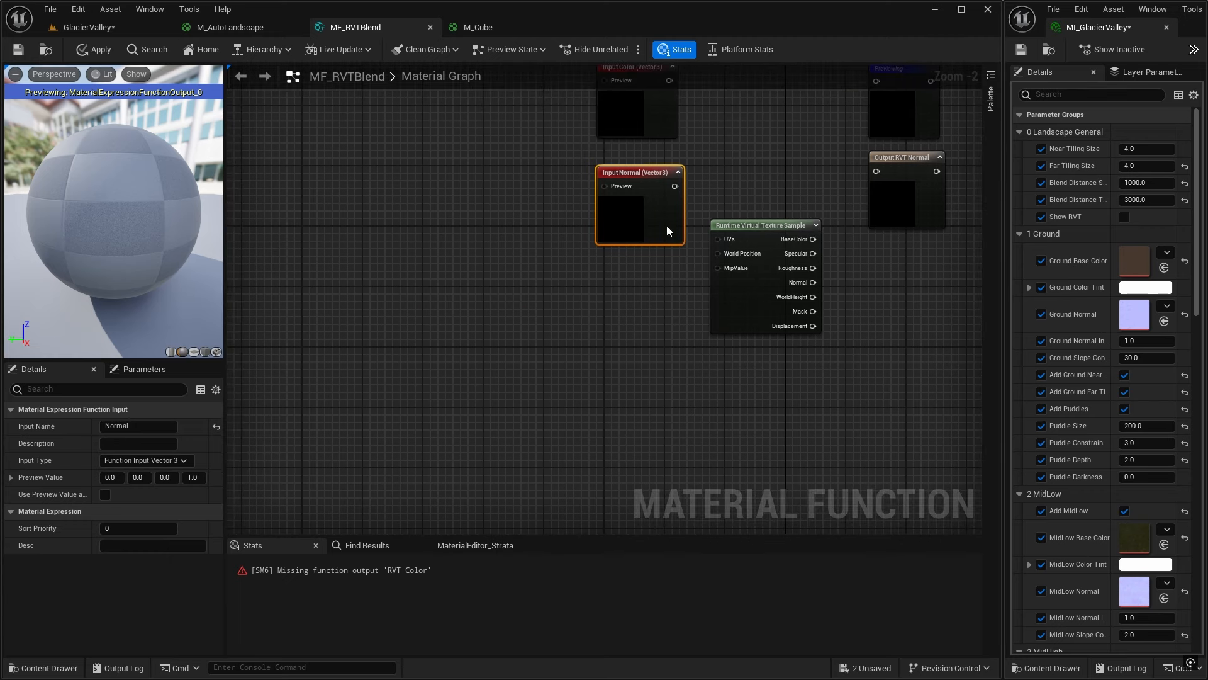
right_click_drag(469, 316, 471, 318)
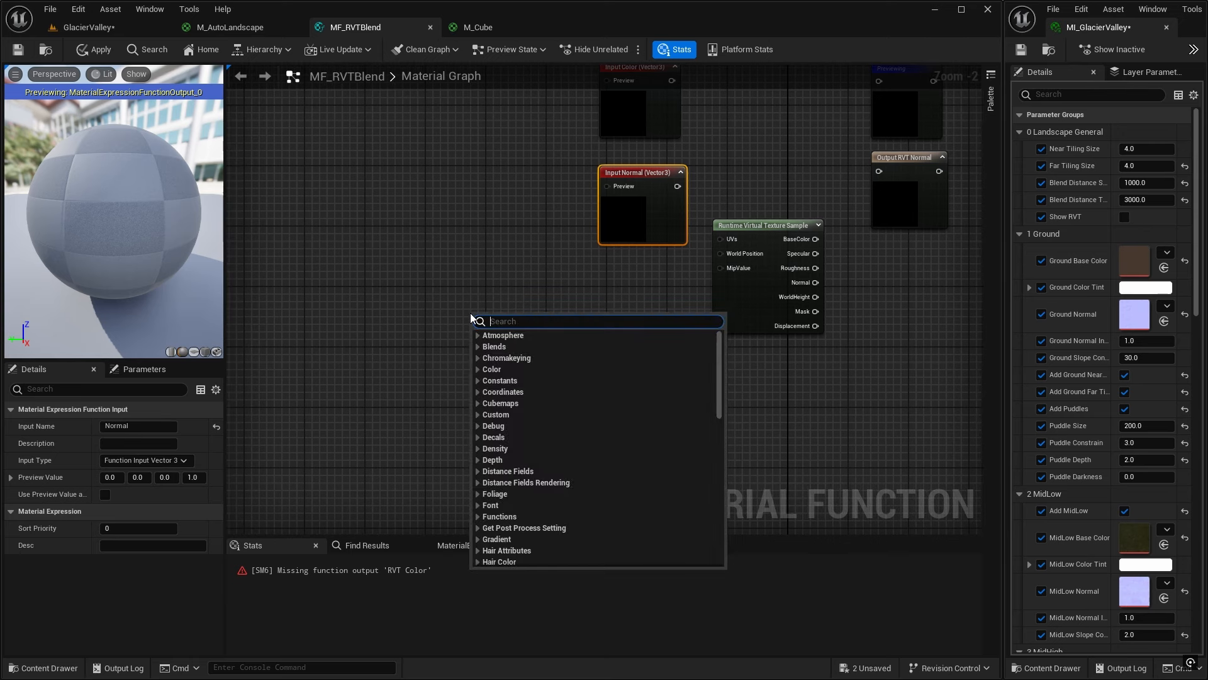
type("world")
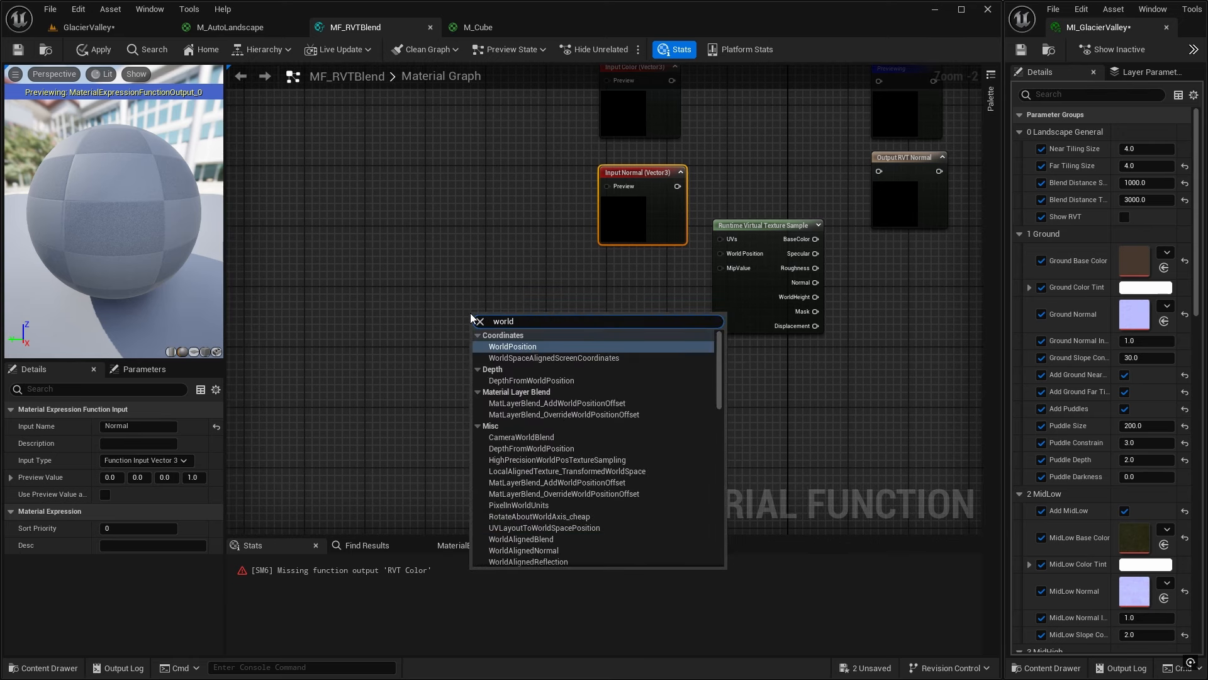
left_click(506, 346)
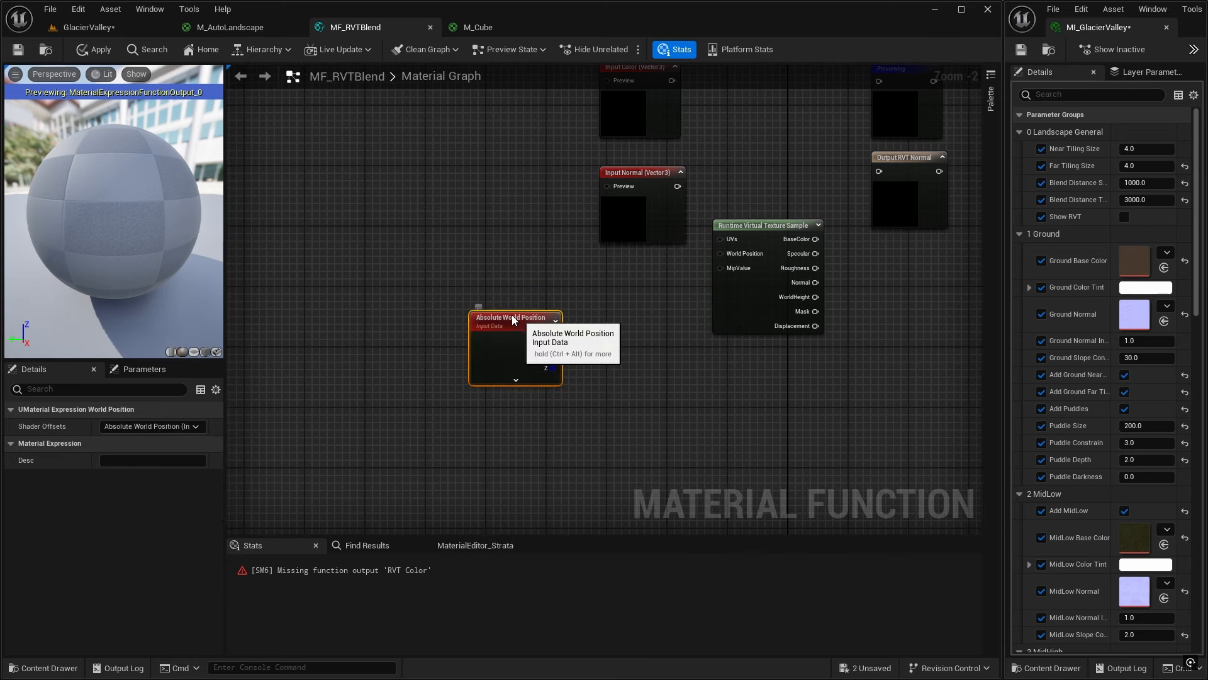
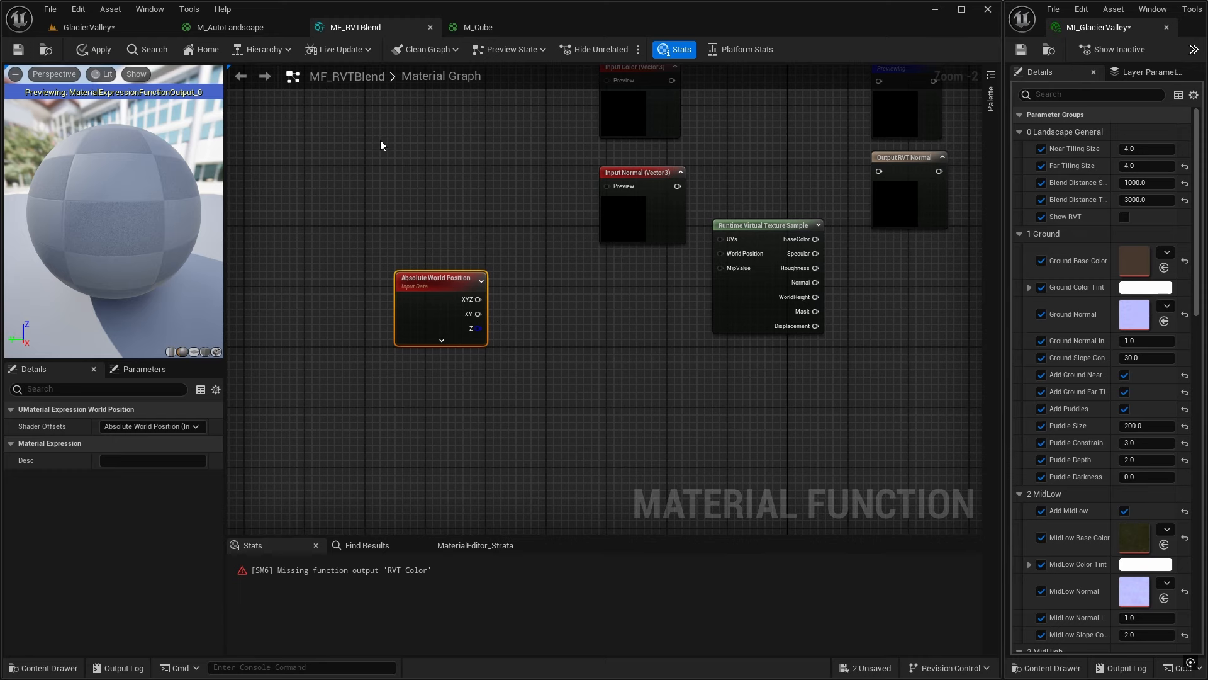
From the GlacierValley level, create a Runtime Virtual Texture asset named RVT_Height in the RVT content folder
left_click(101, 27)
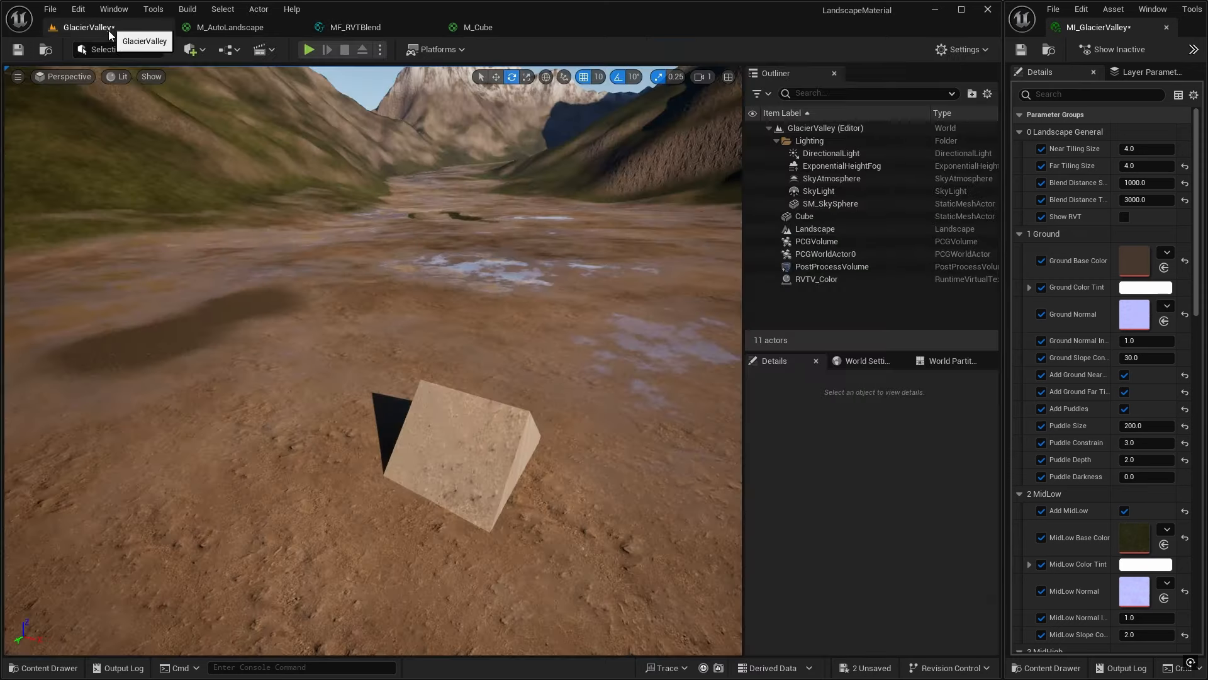
key("s")
right_click_drag(449, 319, 496, 339)
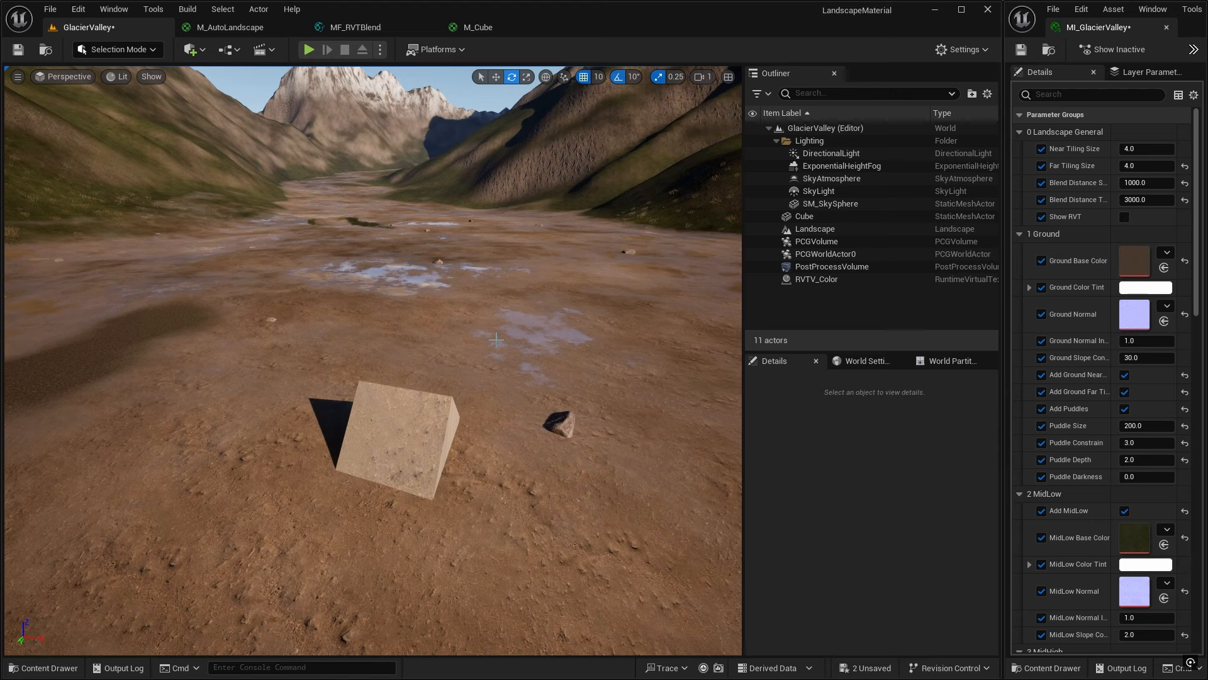
mouse_move(373, 361)
right_mouse_down()
mouse_move(360, 357)
mouse_move(366, 366)
right_mouse_up()
key("ctrl+space")
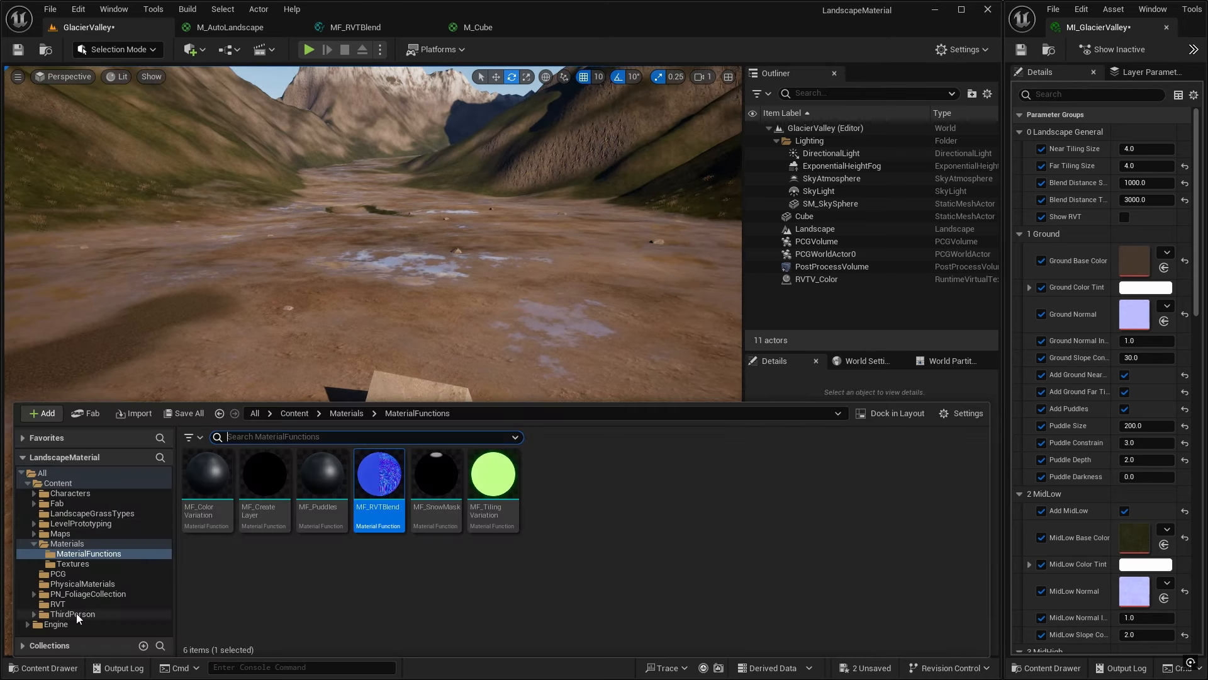
left_click(57, 604)
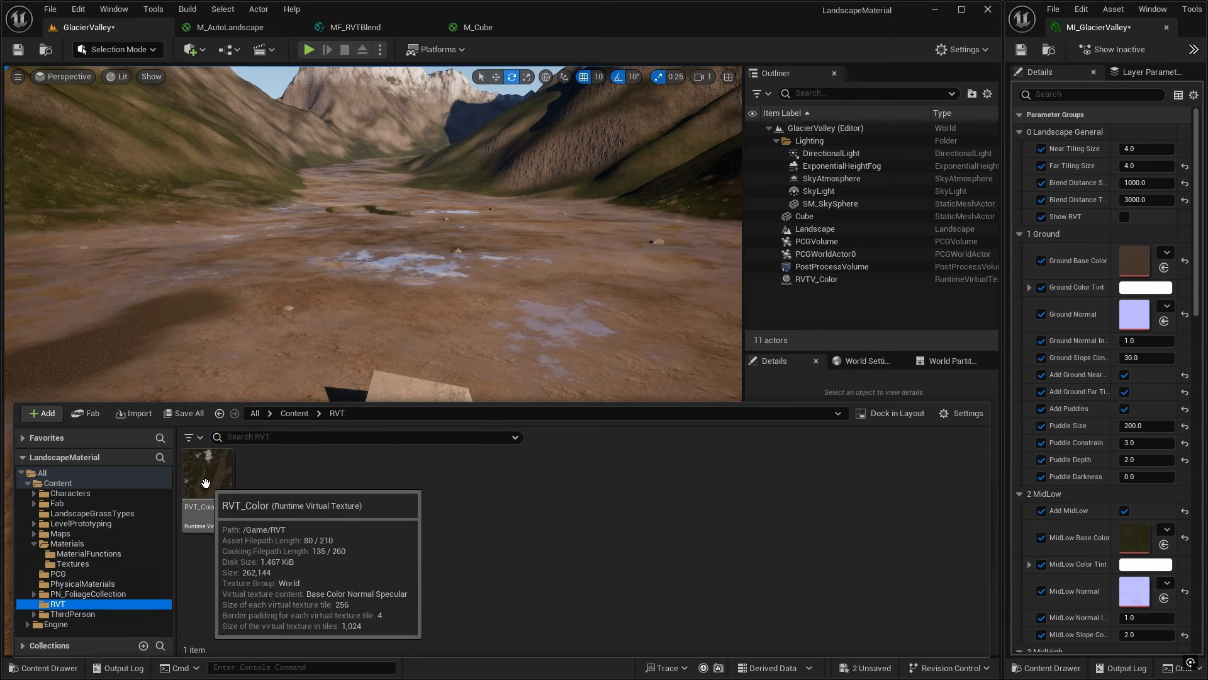
right_click(271, 496)
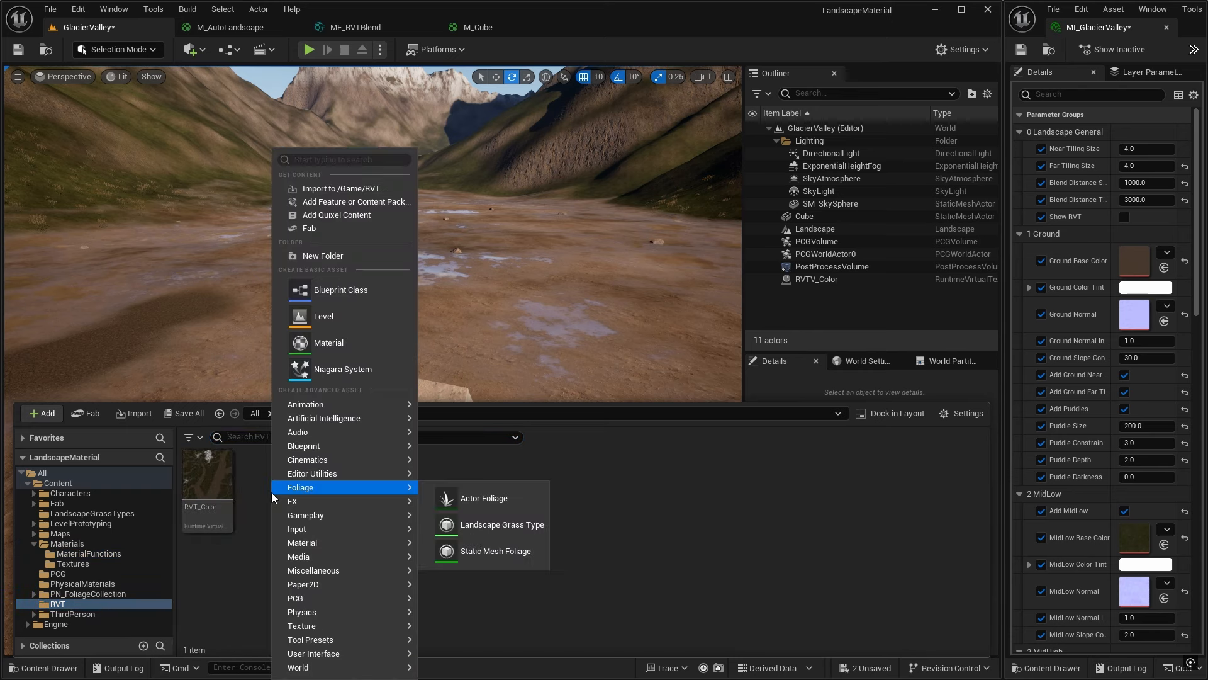
mouse_move(340, 611)
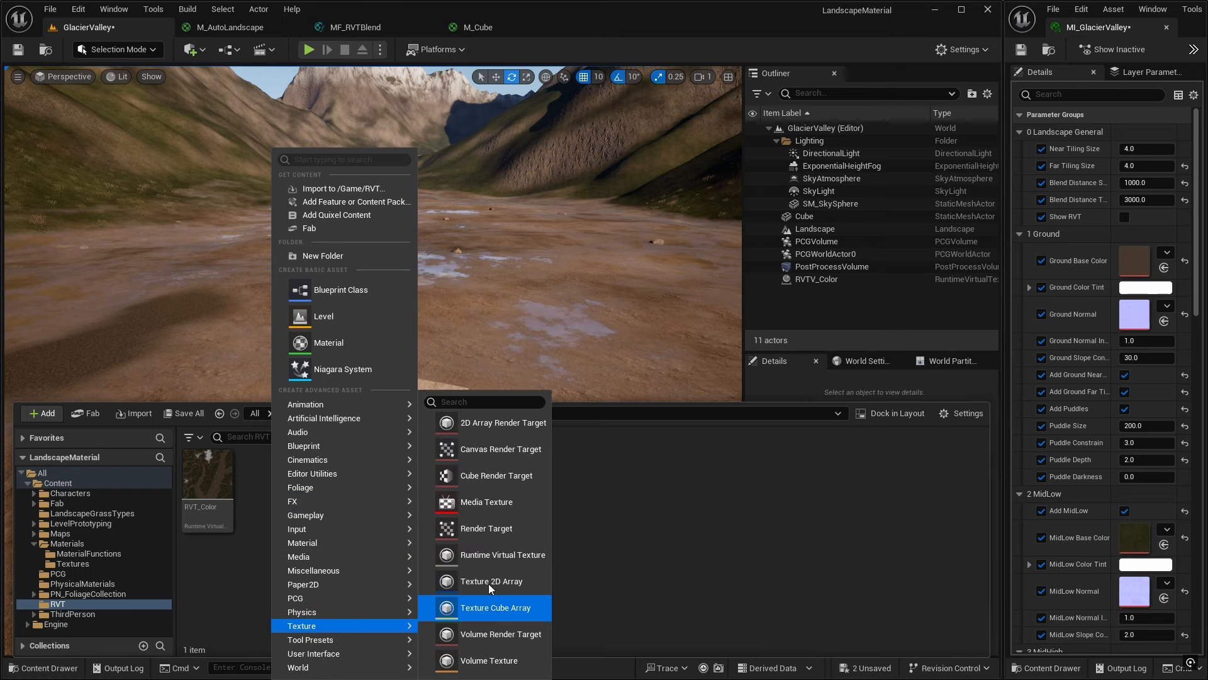
left_click(492, 554)
type("RVT_Height")
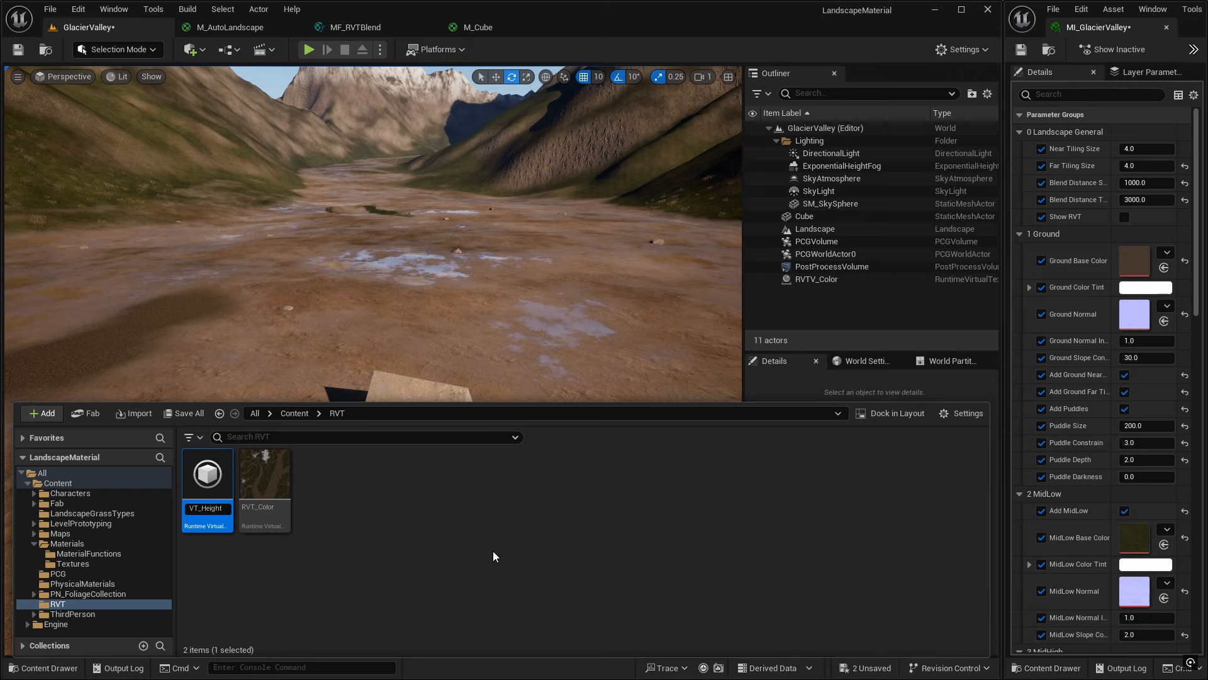
key("Return")
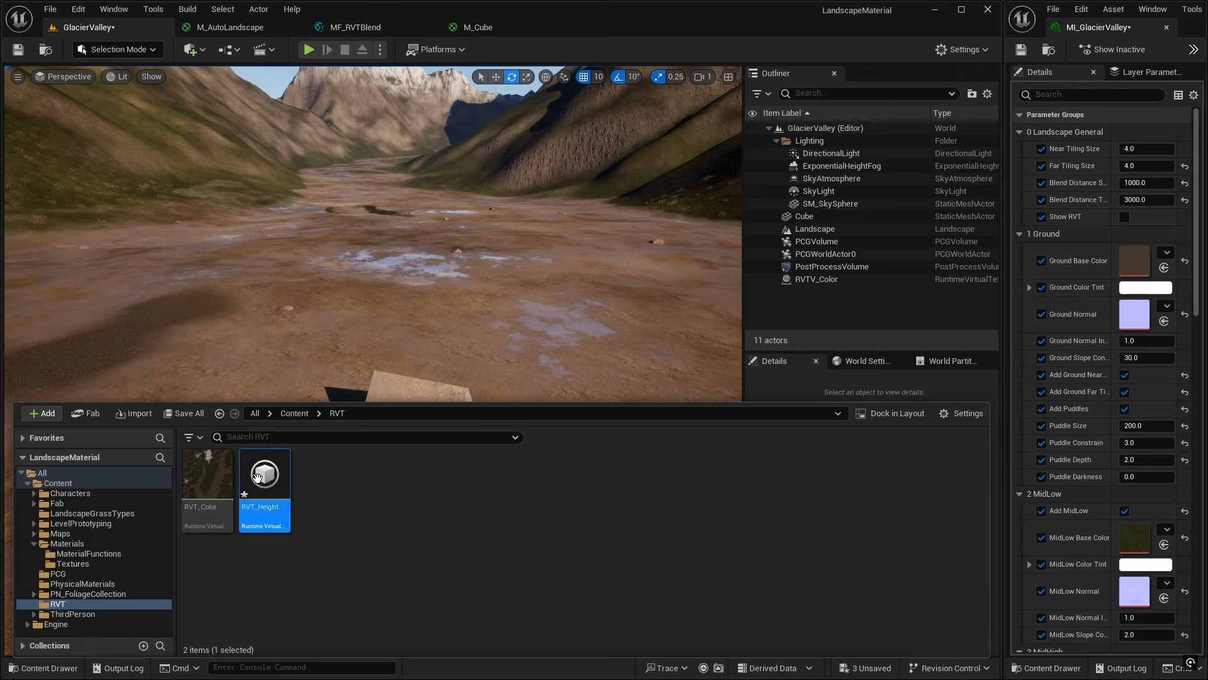
Set the virtual texture content of RVT_Height to World Height, save the asset and close it
double_click(271, 485)
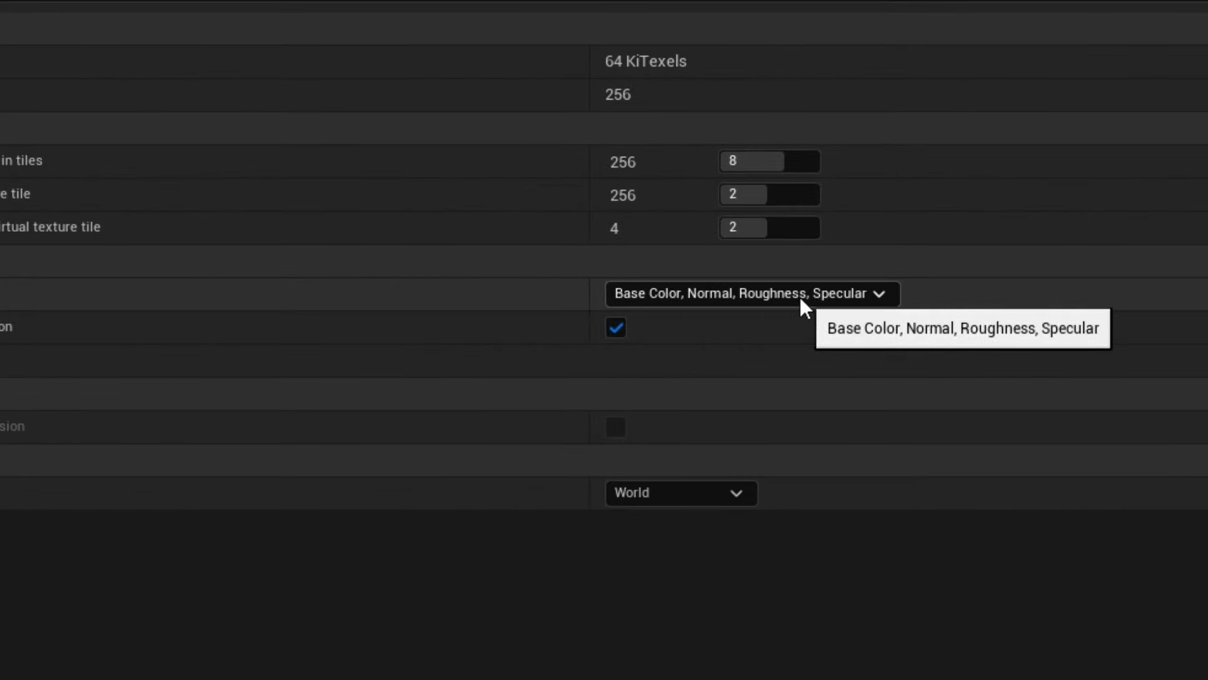
left_click(879, 293)
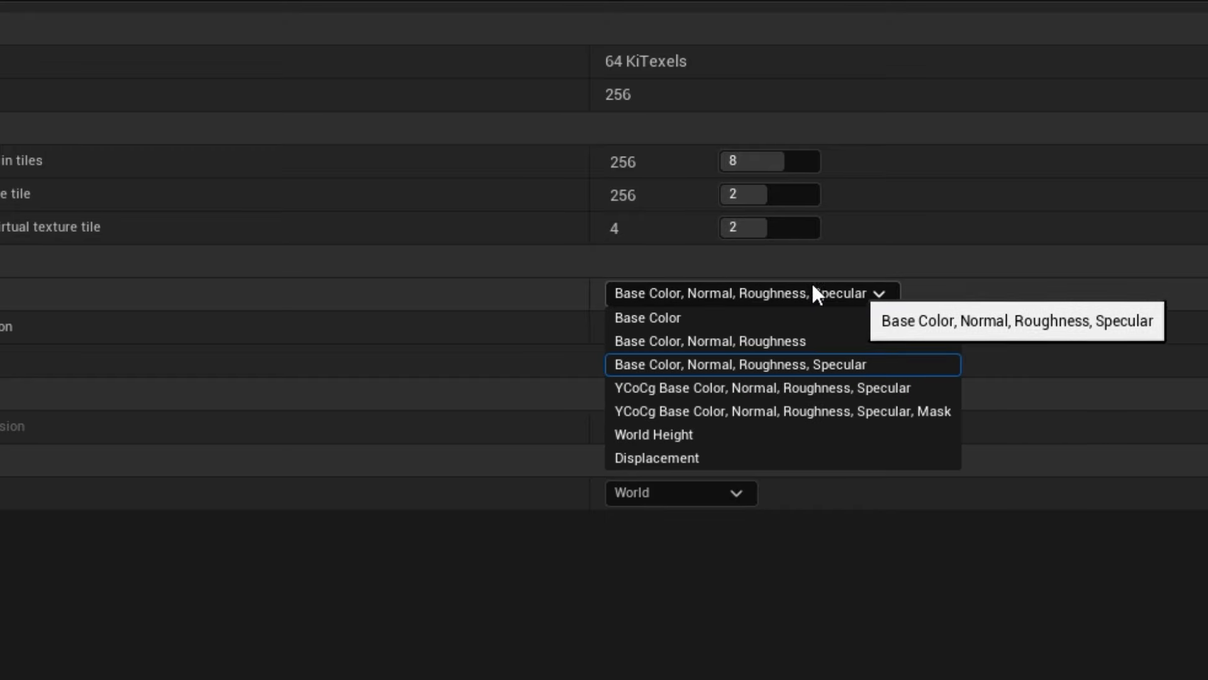
left_click(682, 434)
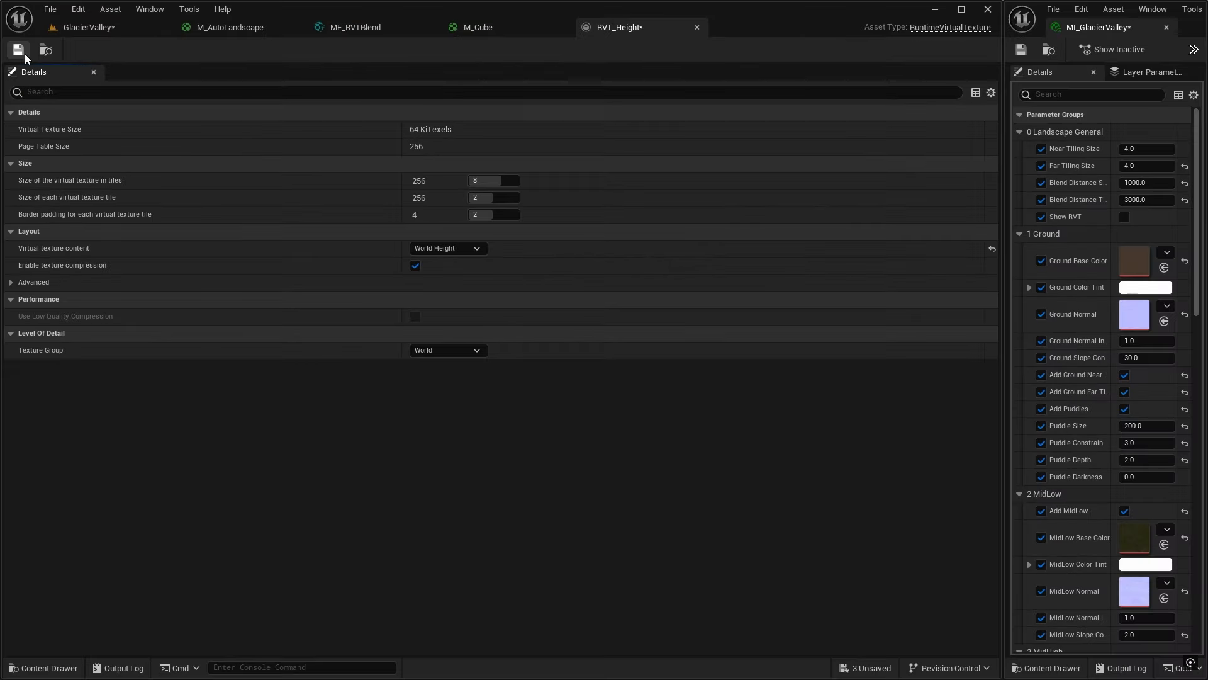
left_click(20, 50)
left_click(697, 28)
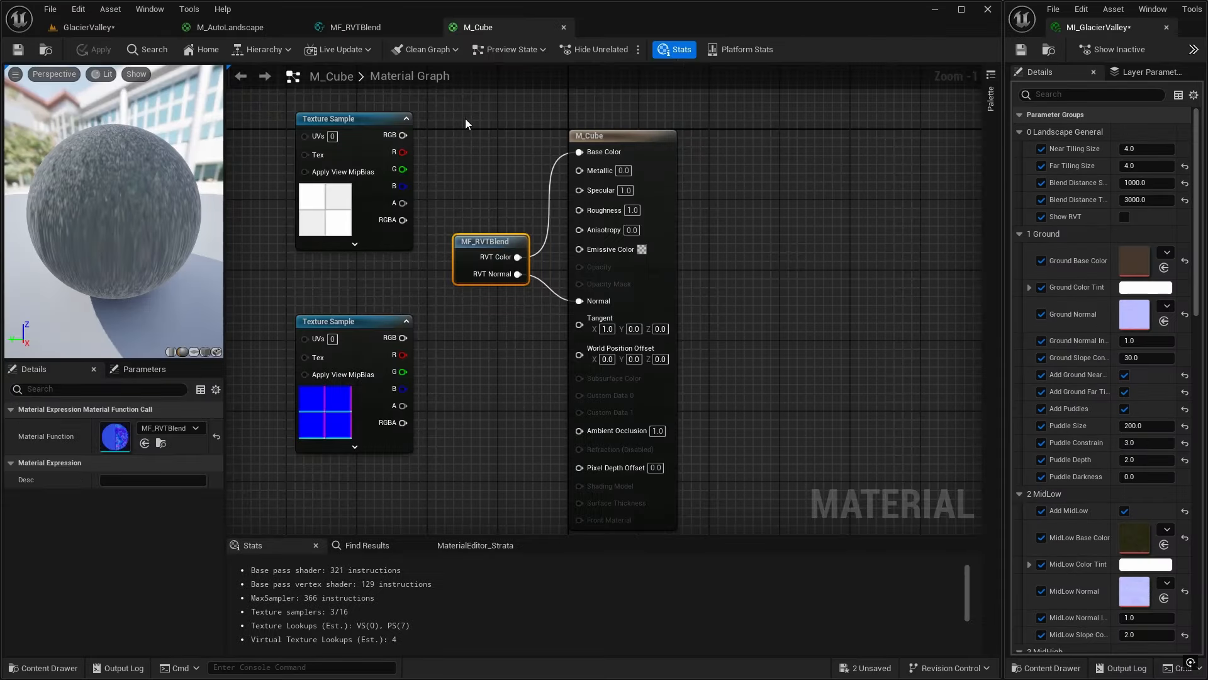
Add a second Draw in Virtual Textures element to the Landscape actor in GlacierValley and assign RVT_Height to it
left_click(148, 27)
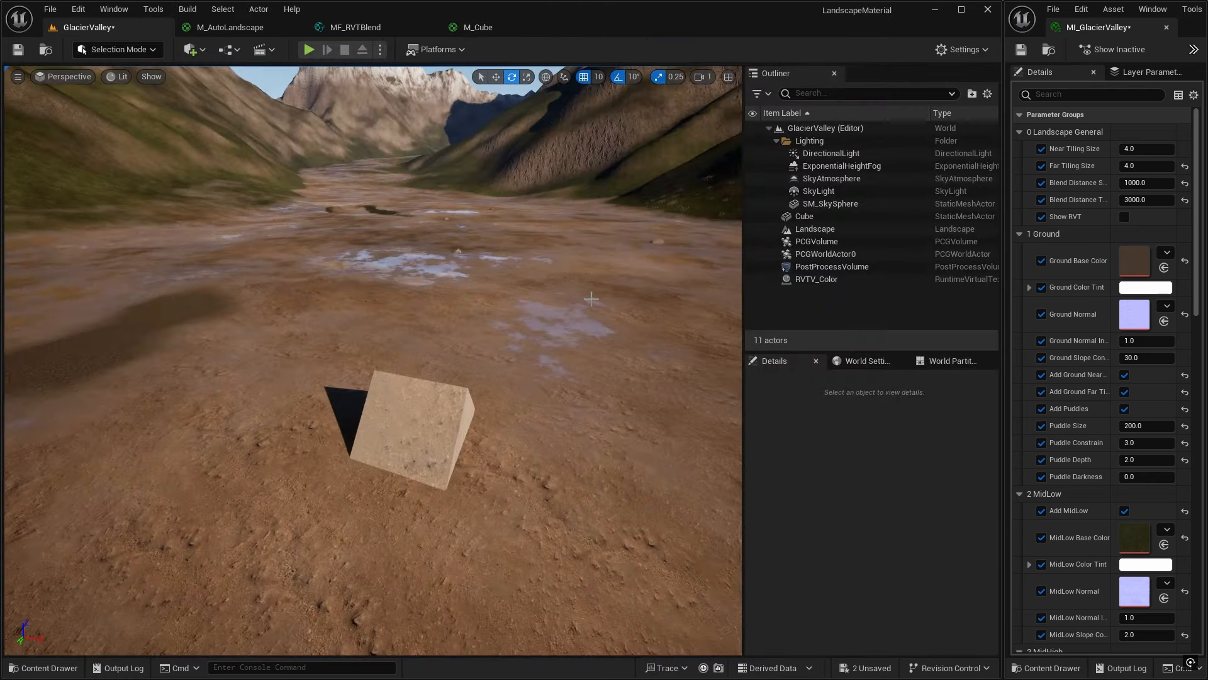
left_click(807, 229)
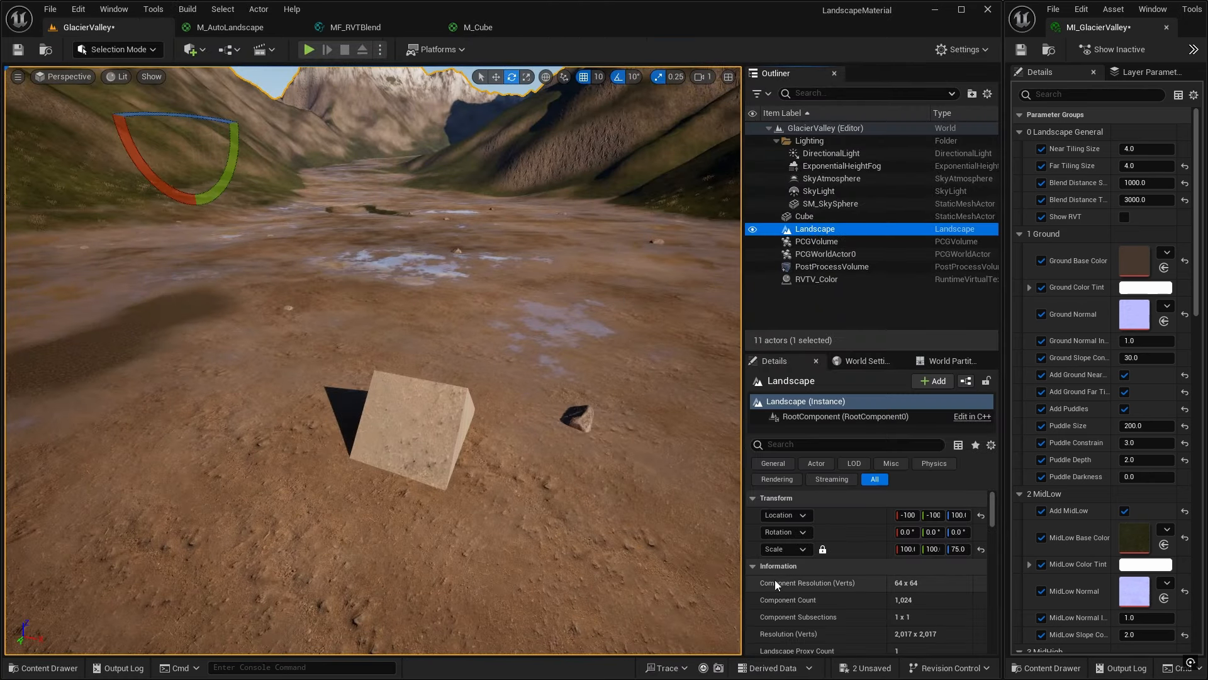
scroll(810, 557, "down", 10)
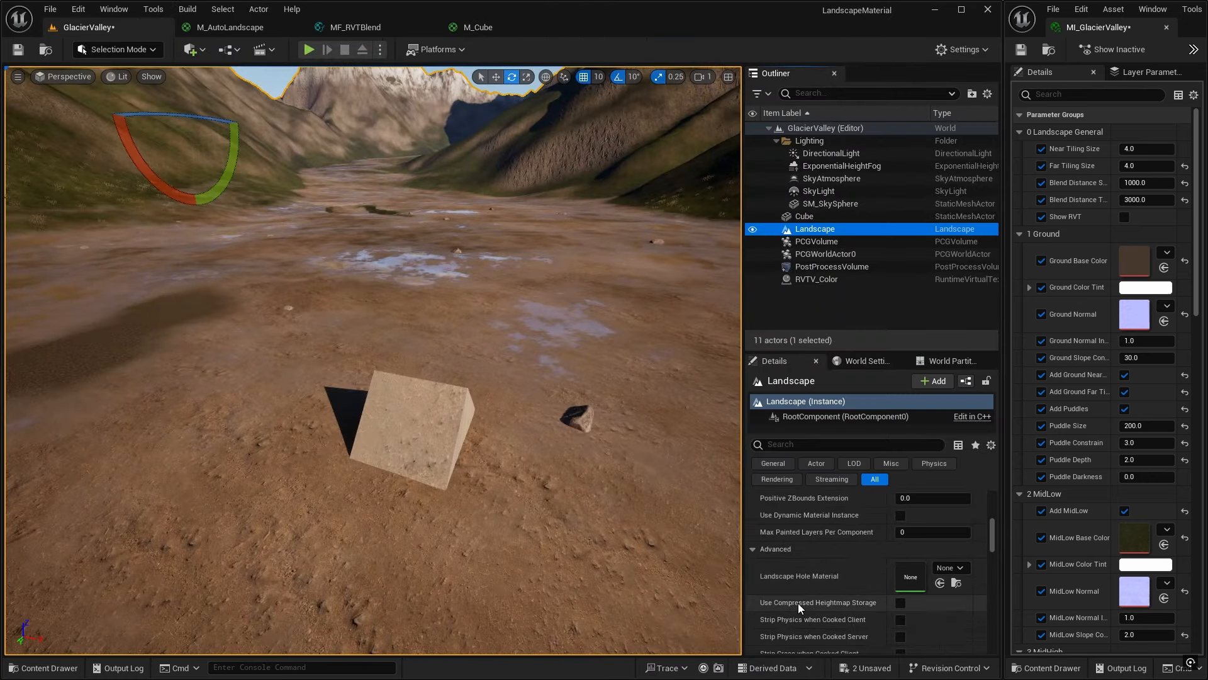
scroll(791, 591, "down", 6)
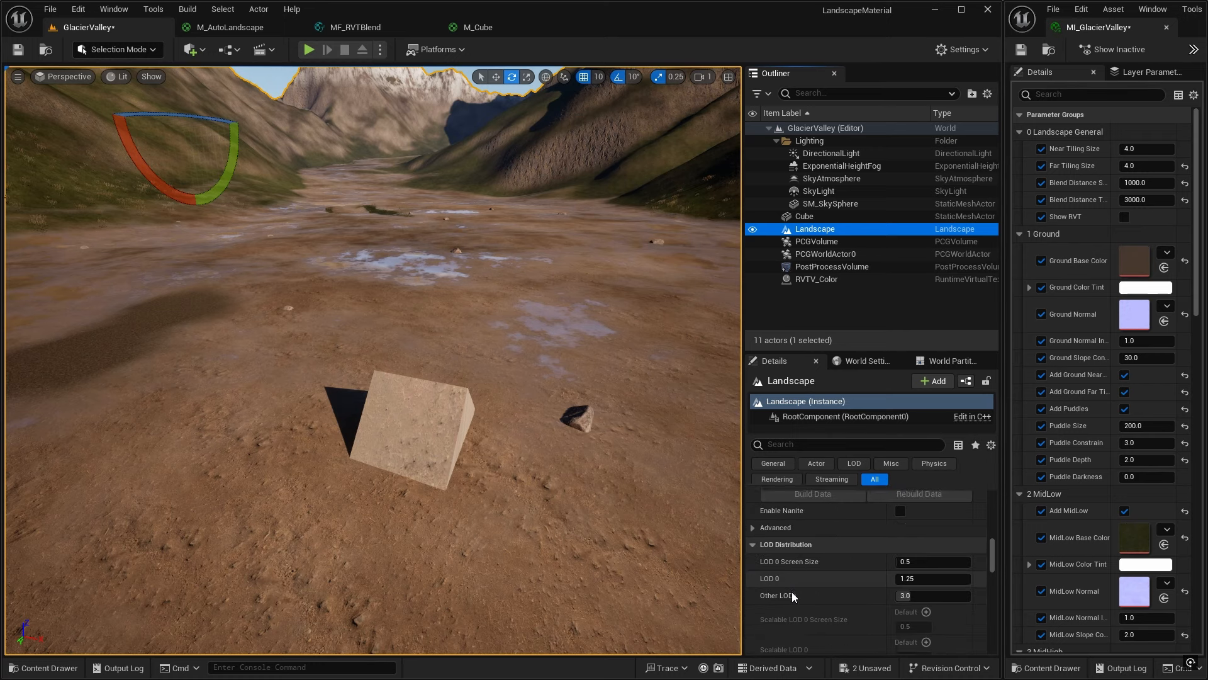
scroll(792, 591, "down", 5)
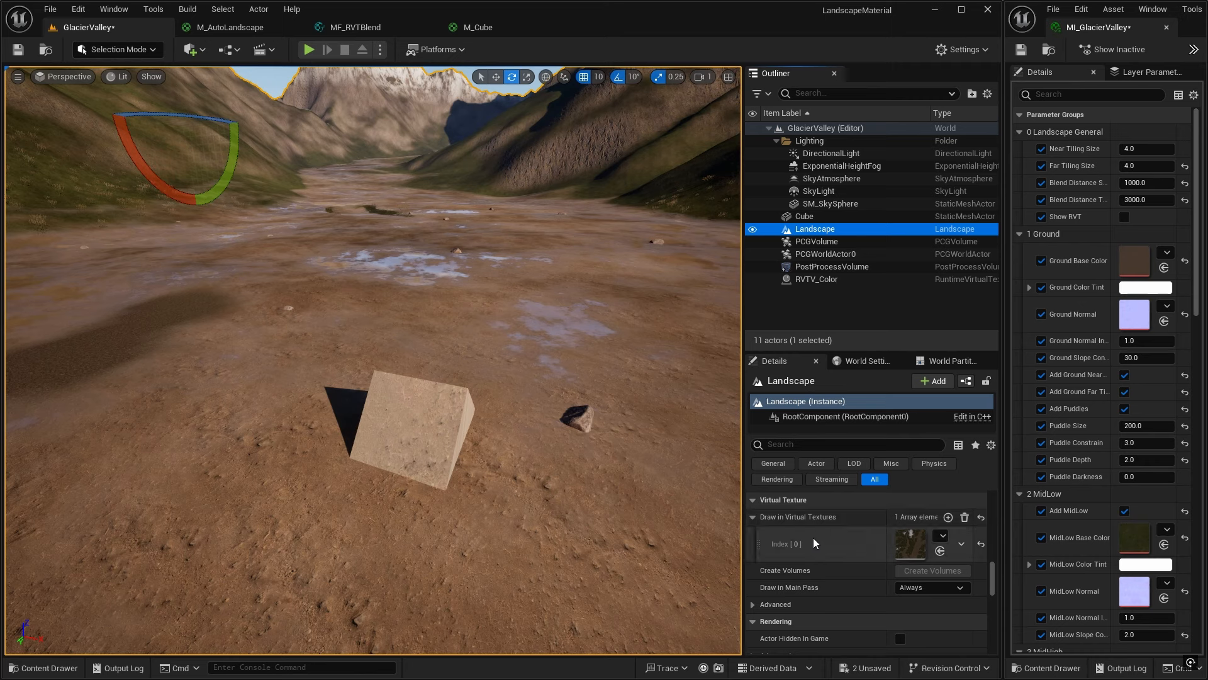
left_click(949, 517)
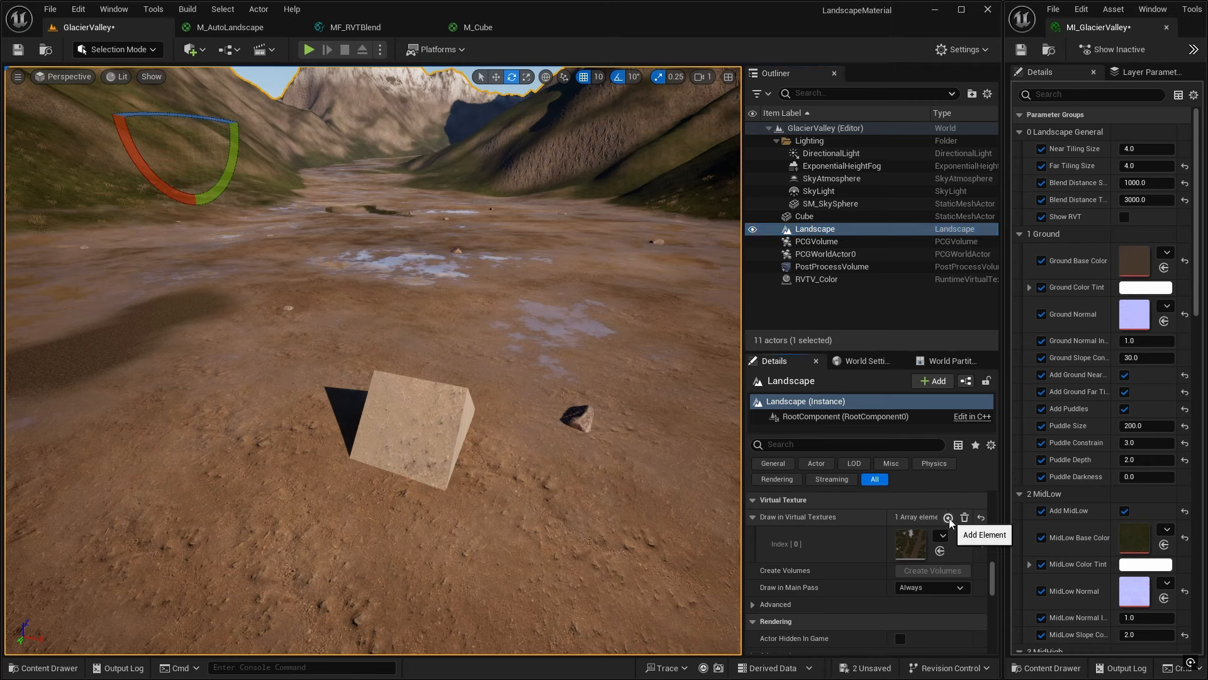
left_click(948, 518)
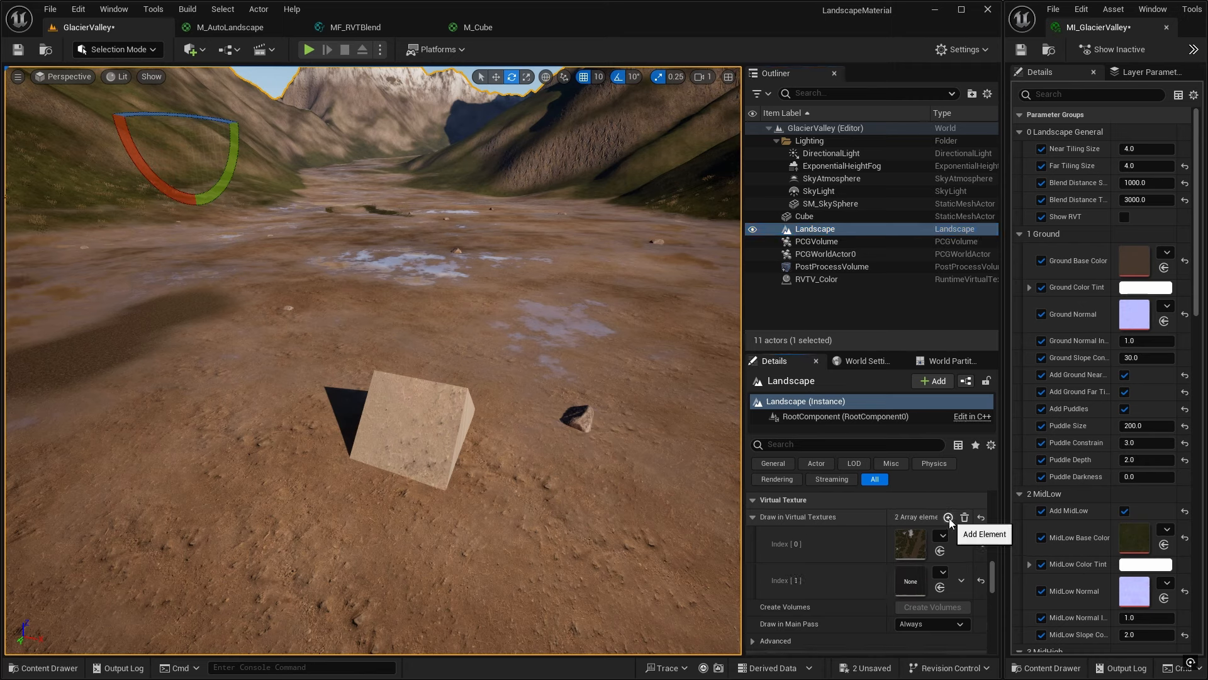
left_click(943, 572)
left_click(1010, 443)
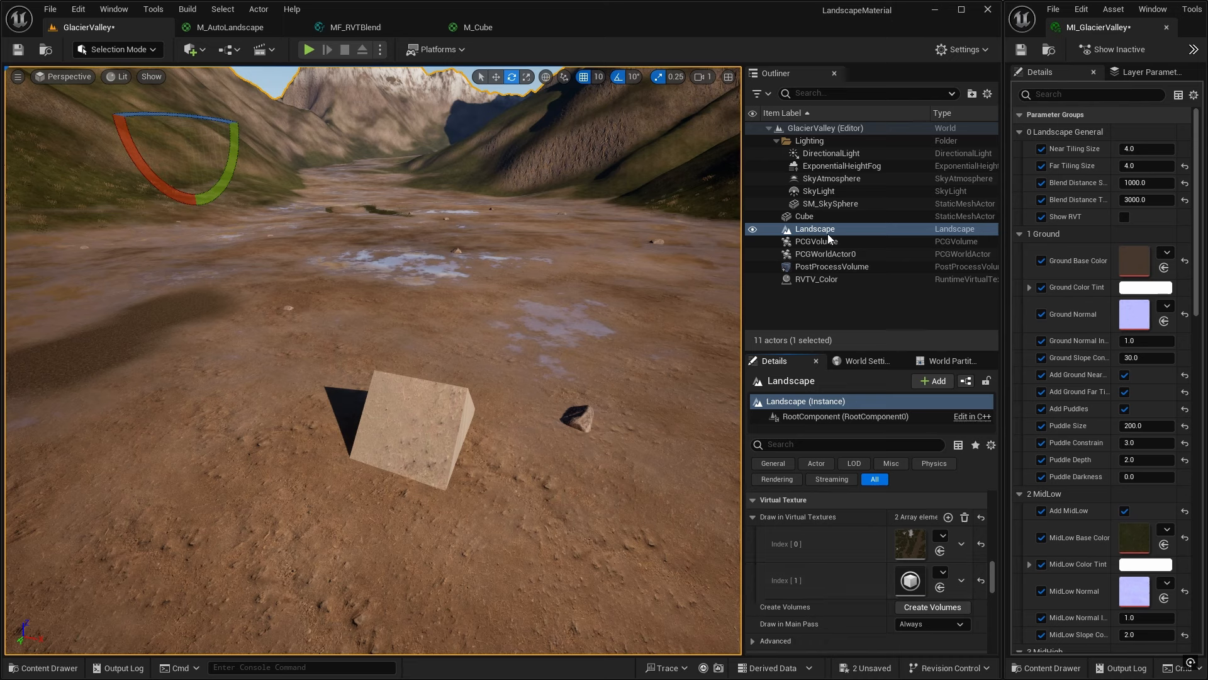
Duplicate the RVTV_Color volume and rename the copy RVTV_Height
left_click(815, 280)
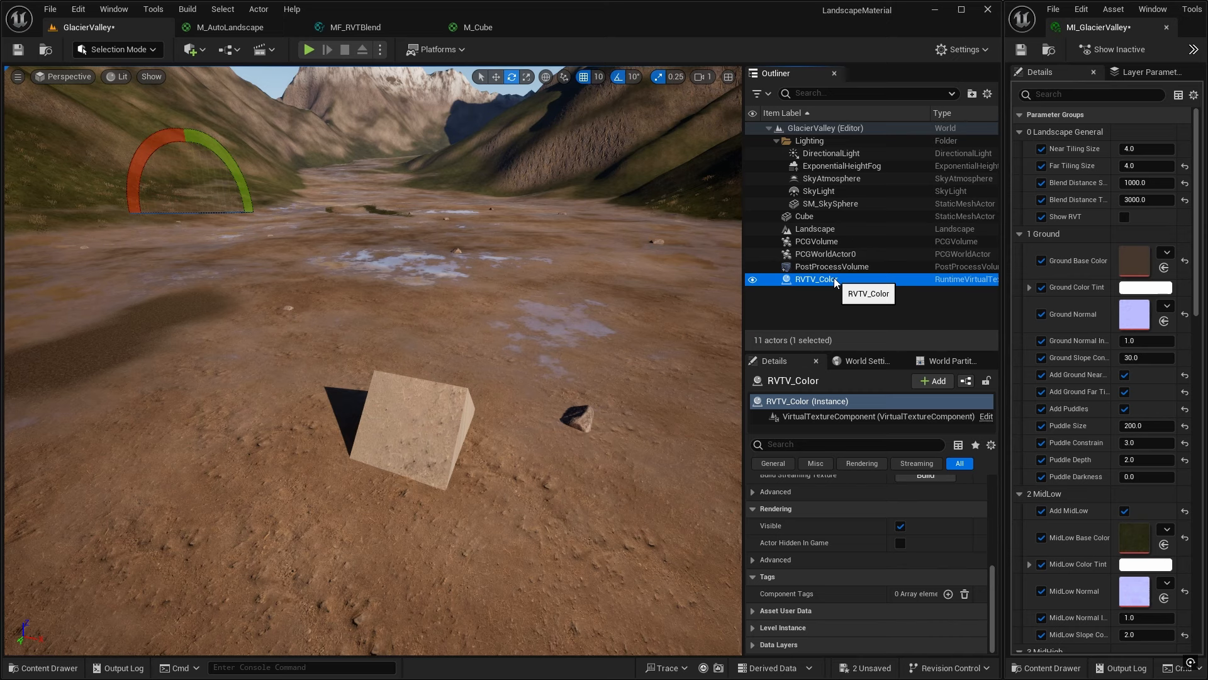
key("ctrl+d")
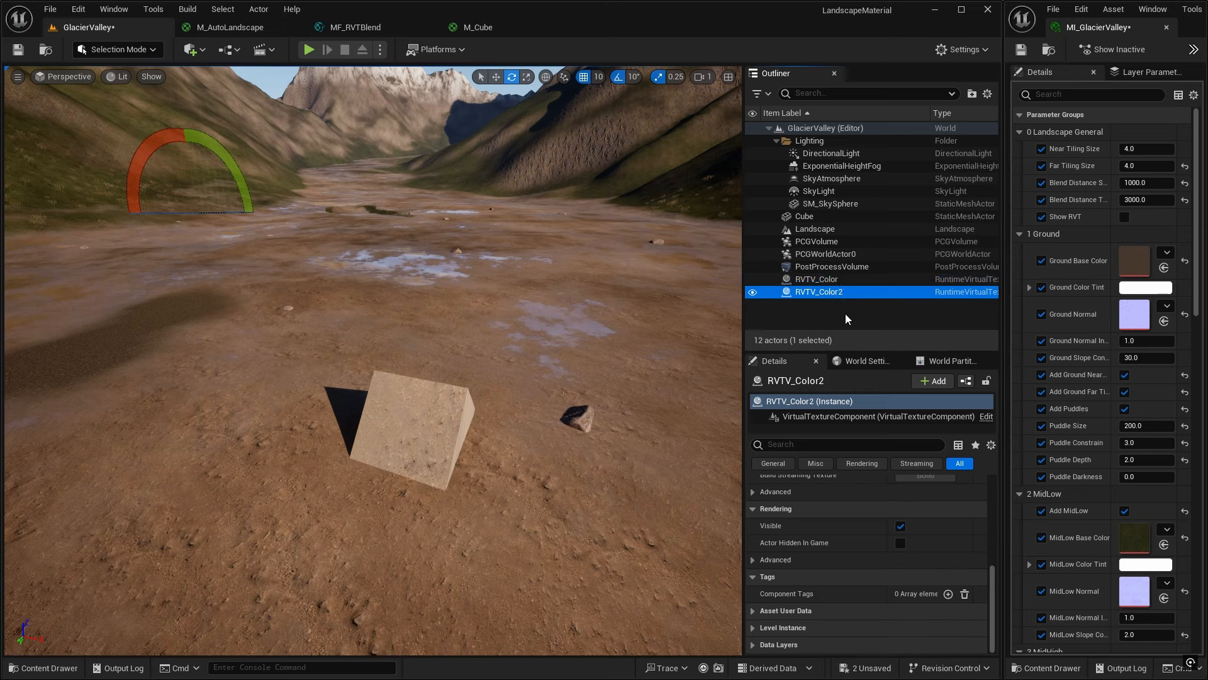
key("F2")
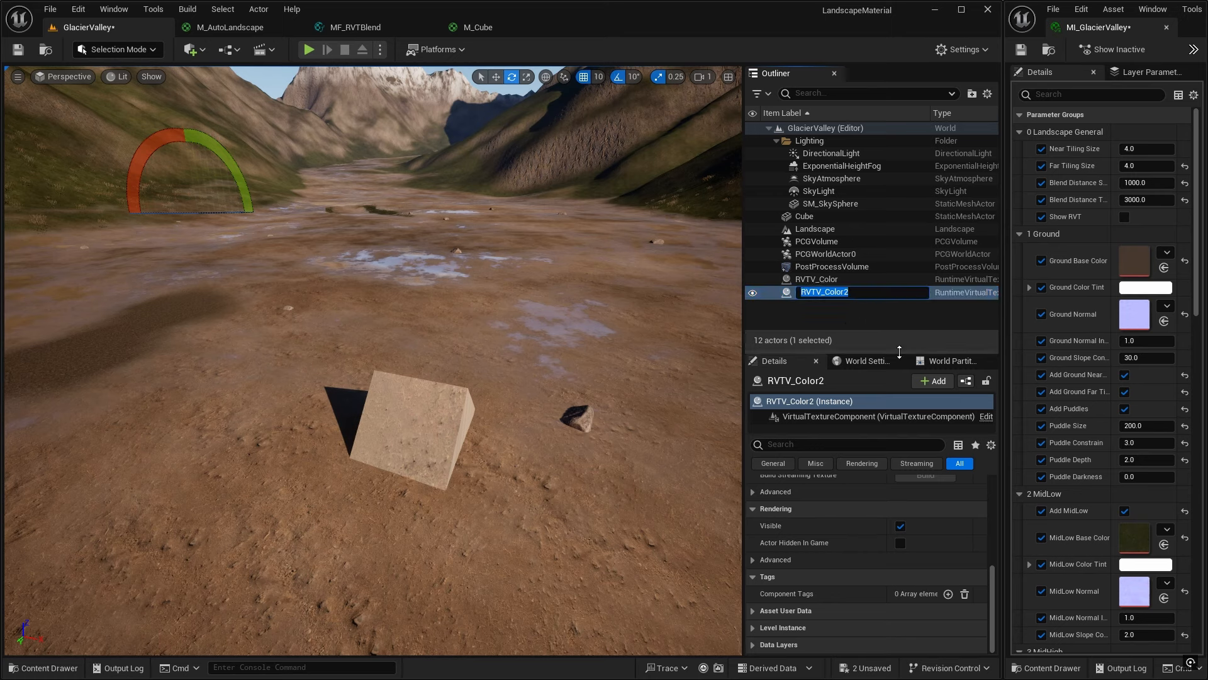
type("RVTV_Height")
key("Return")
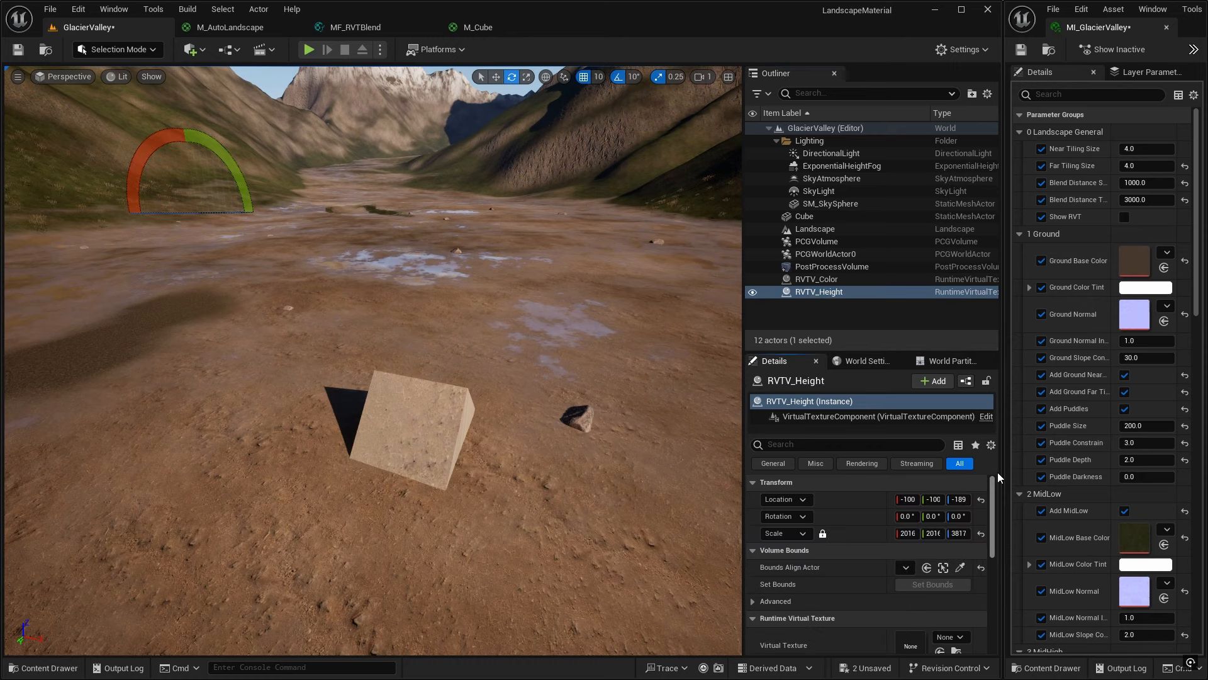
Assign RVT_Height as the virtual texture of the RVTV_Height volume
scroll(858, 594, "down", 4)
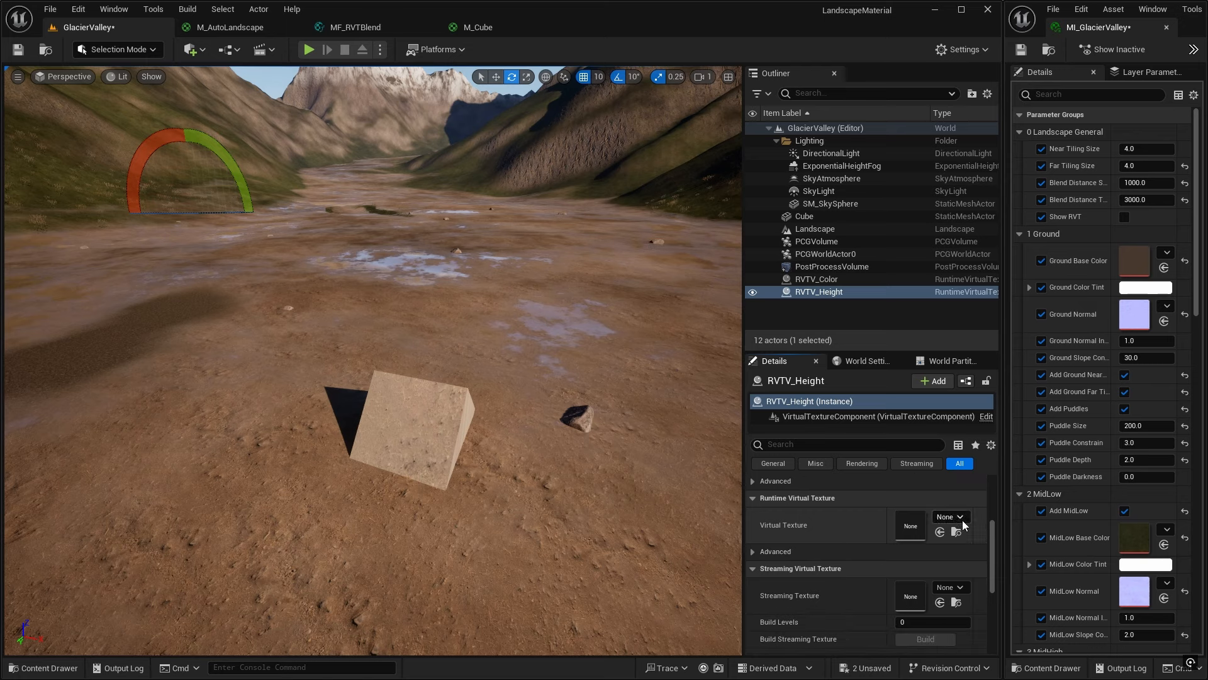
left_click(962, 520)
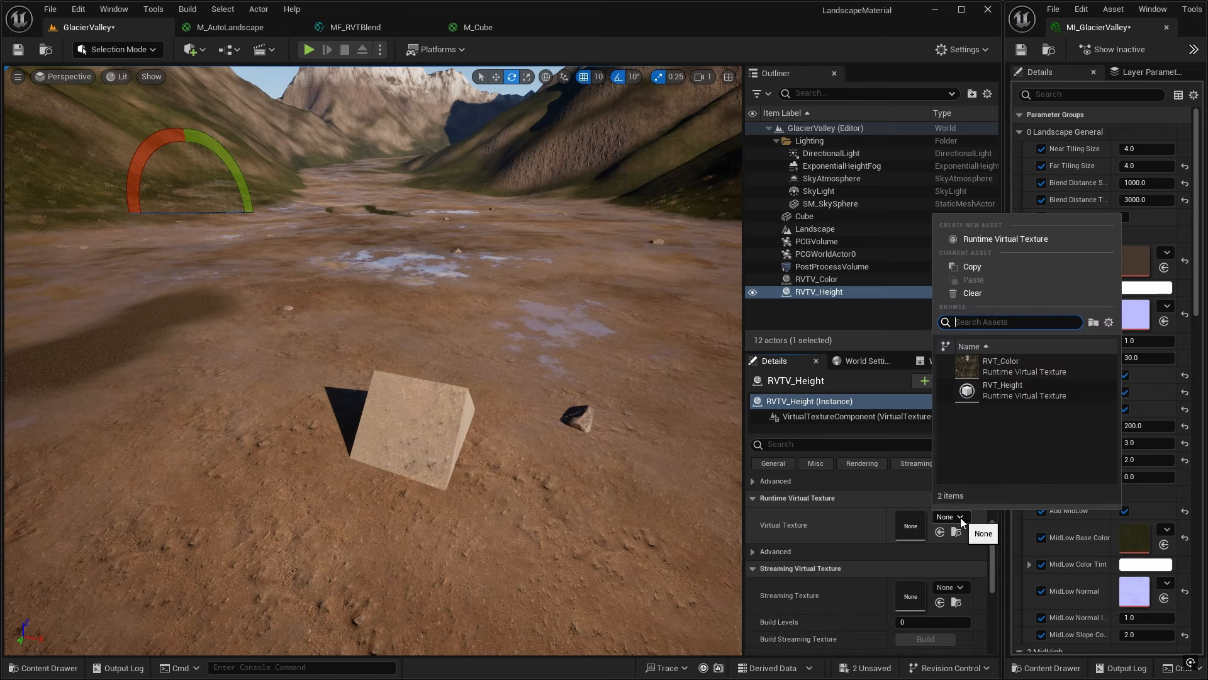
left_click(1006, 389)
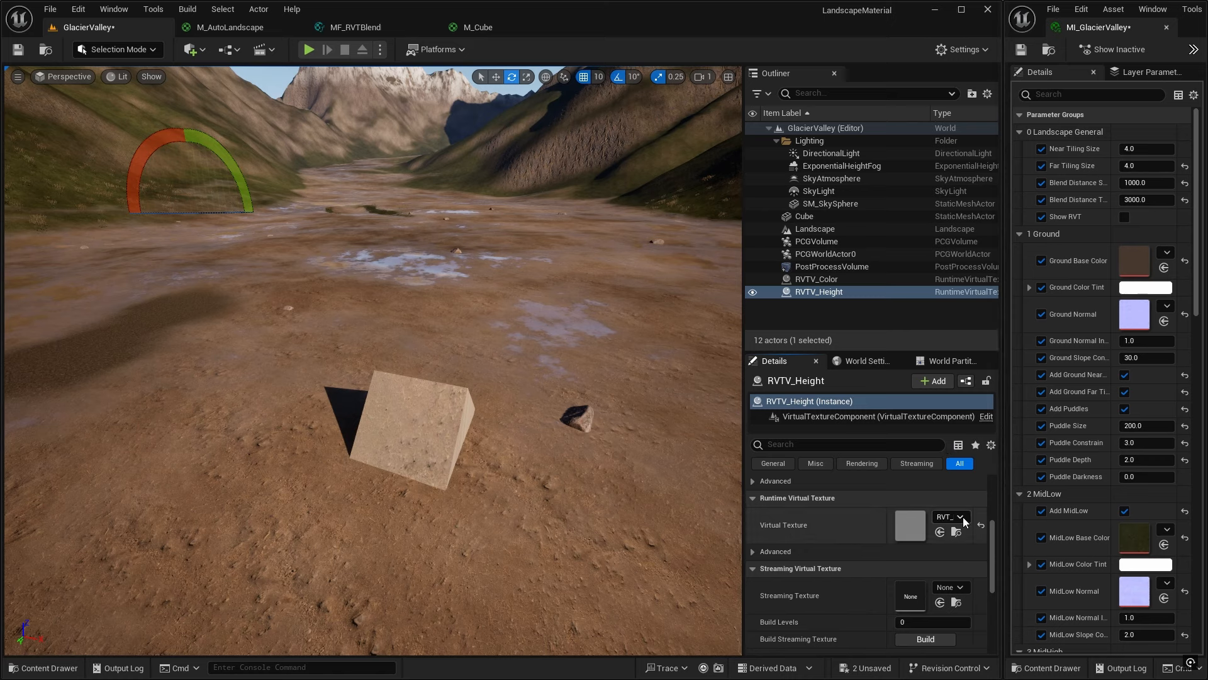
scroll(862, 517, "up", 4)
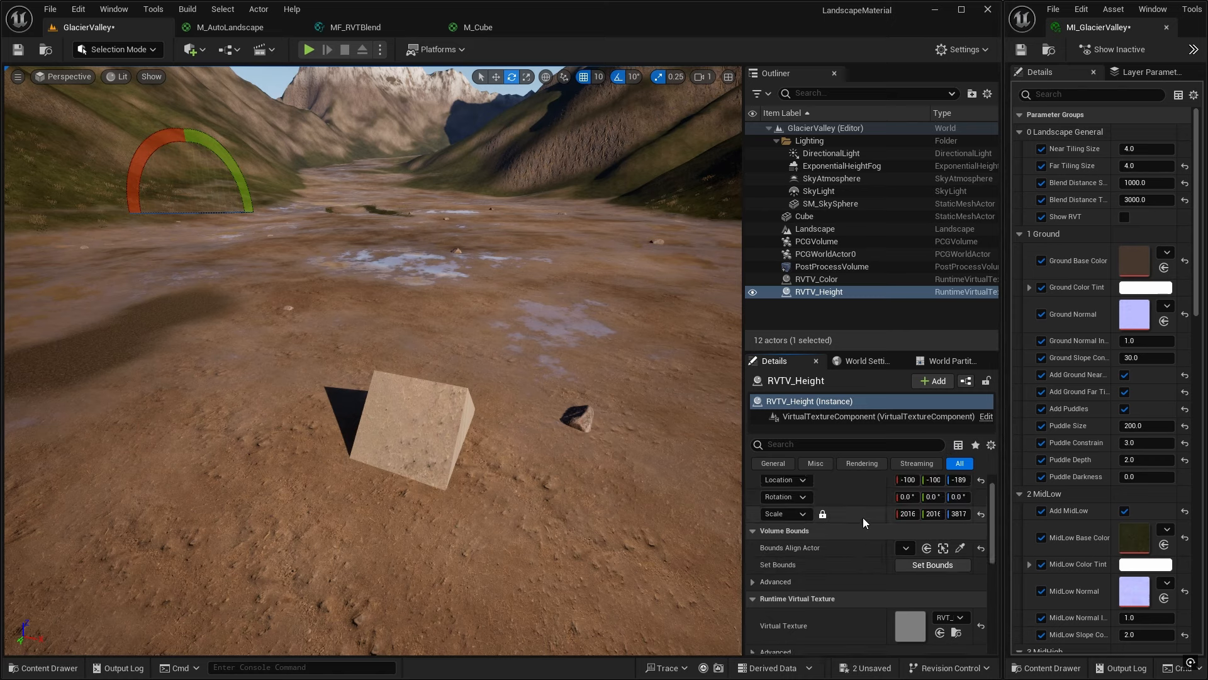
left_click(959, 547)
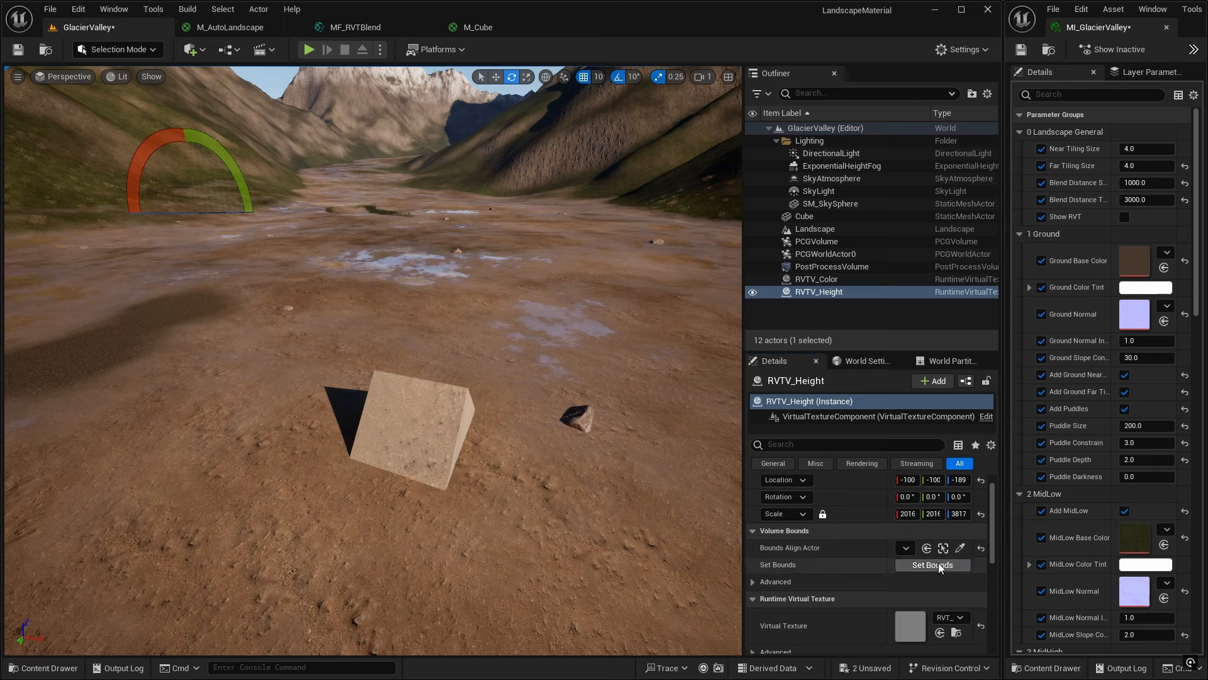
right_click_drag(633, 356, 623, 219)
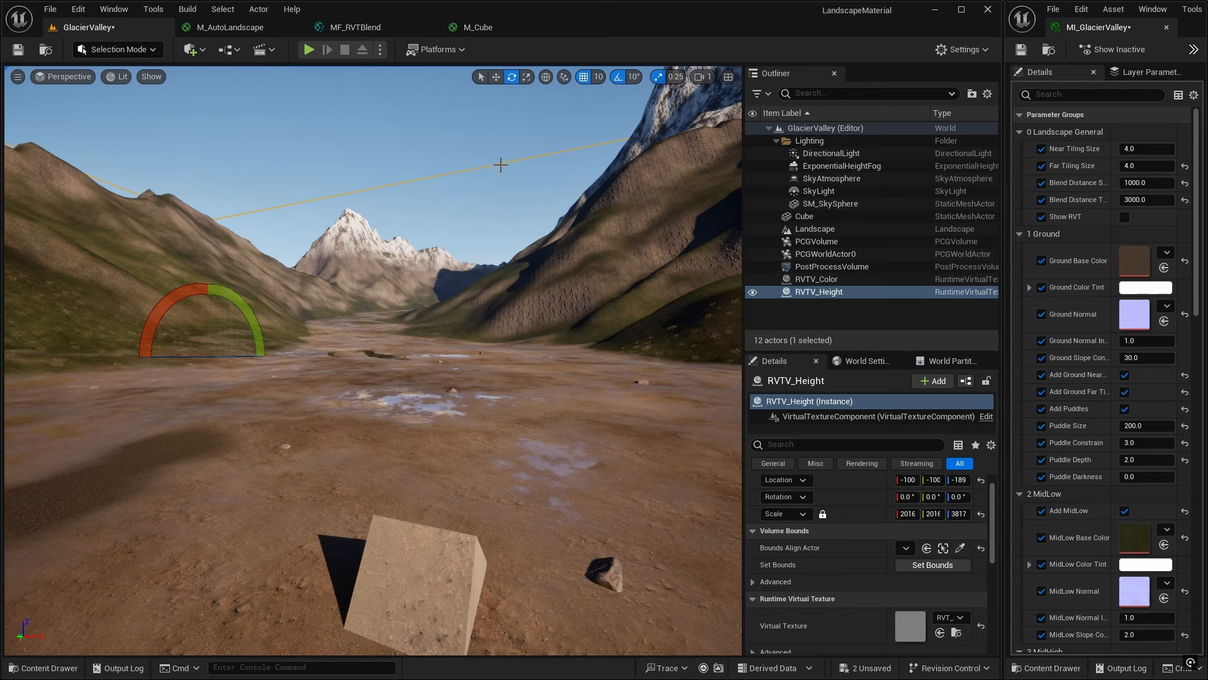
right_click_drag(568, 380, 614, 406)
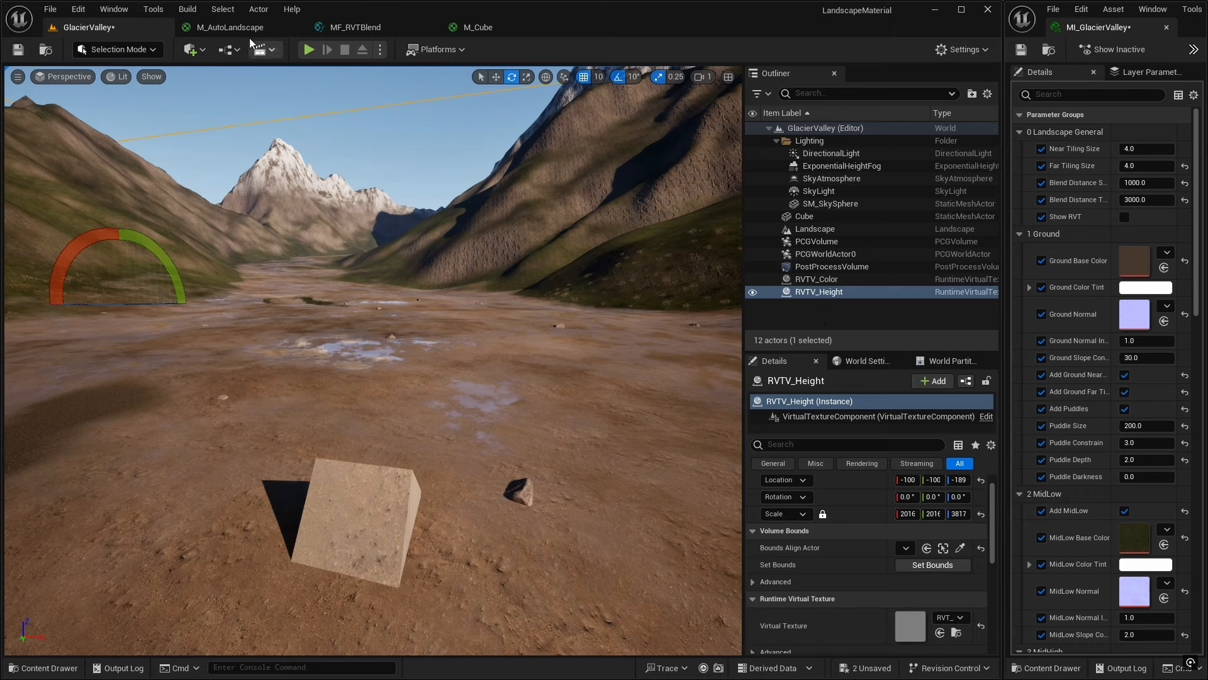
Add a WorldPosition node below GetMaterialAttributes in the RVT section of M_AutoLandscape
left_click(233, 27)
scroll(614, 357, "up", 2)
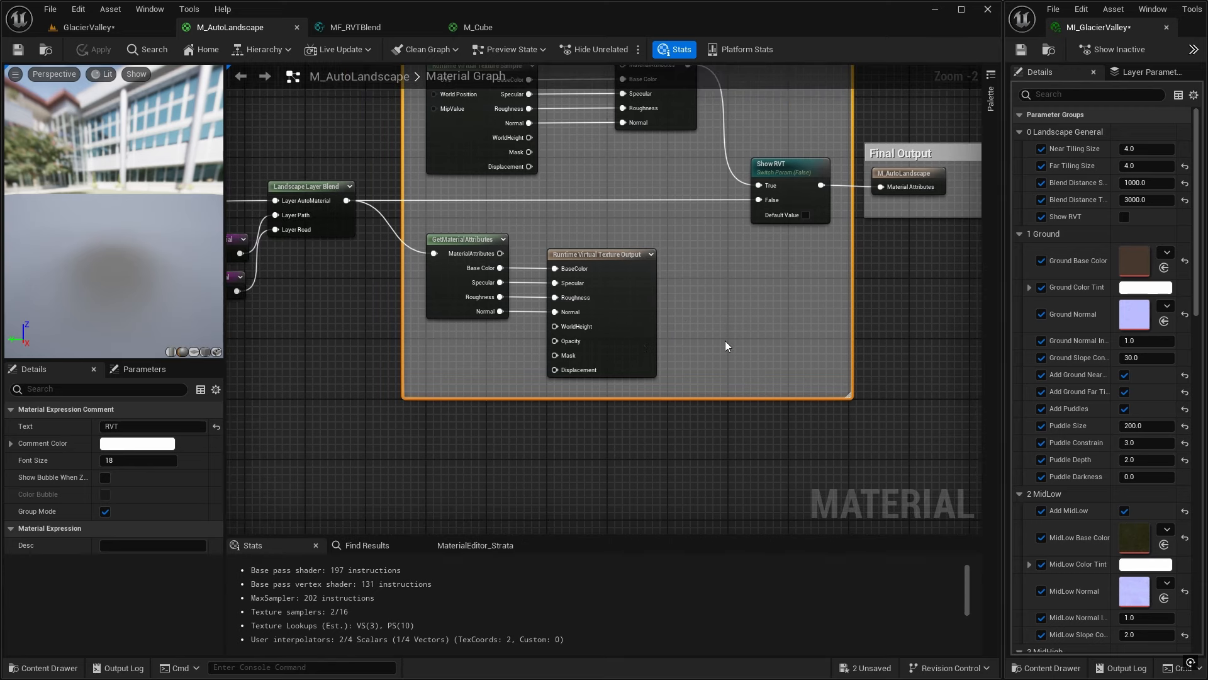
scroll(725, 343, "up", 1)
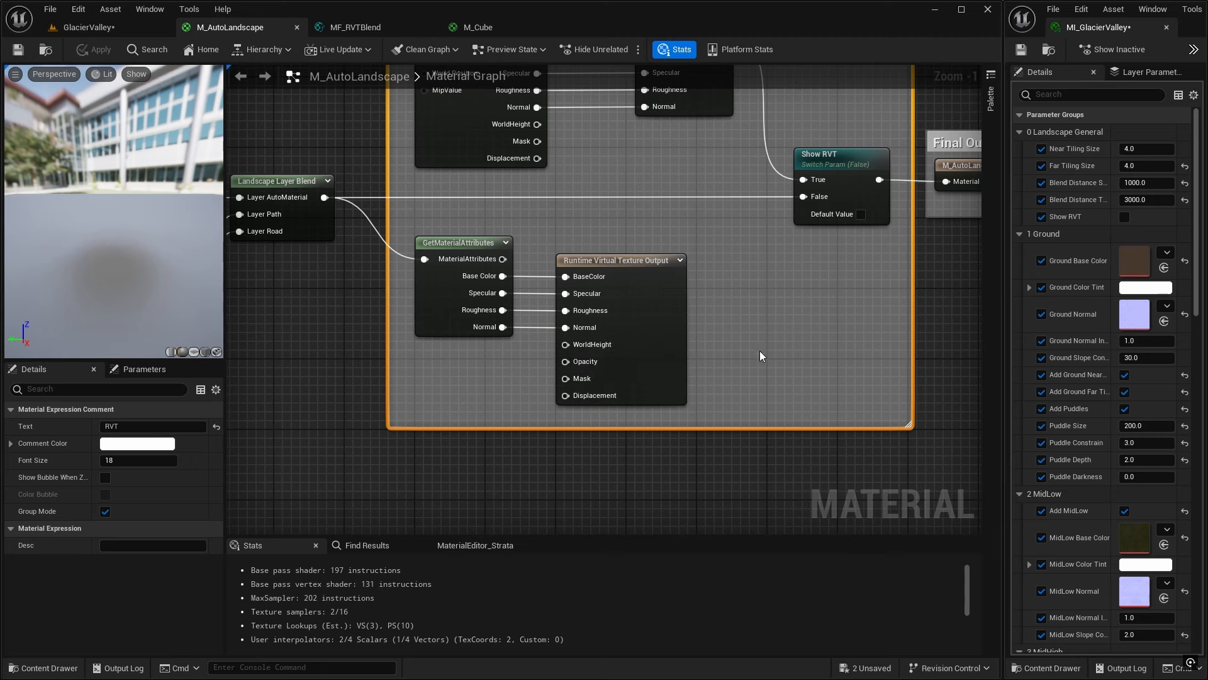
right_click_drag(758, 359, 842, 313)
right_click(527, 343)
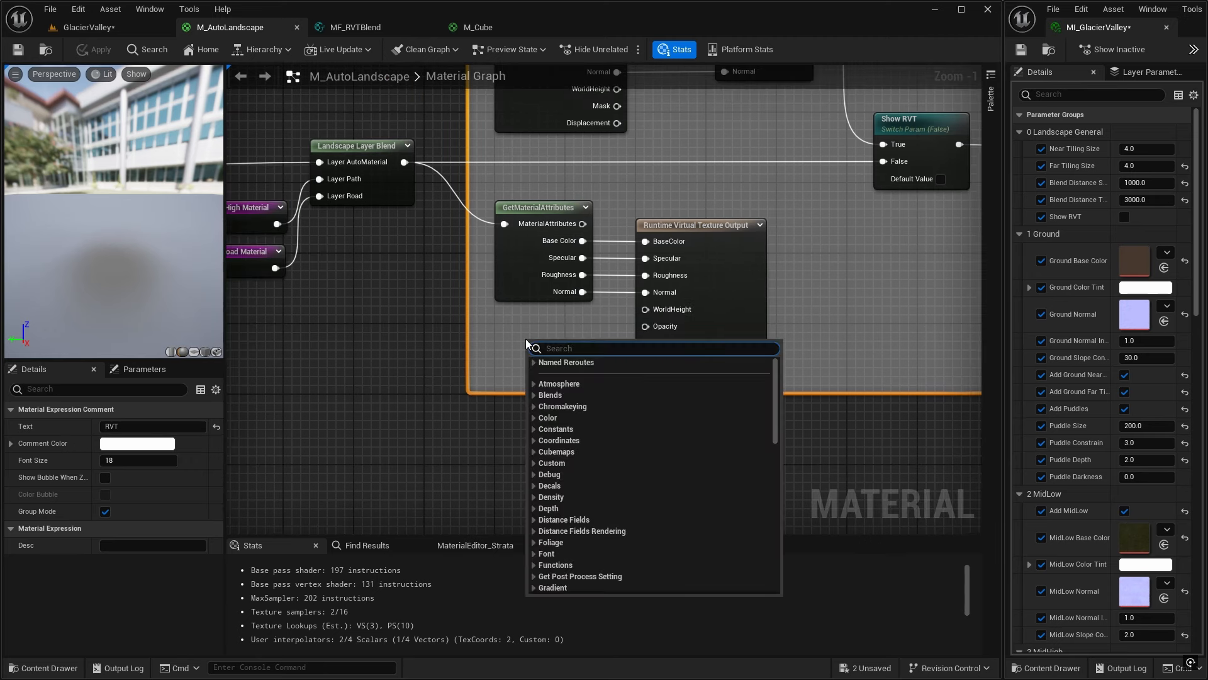
type("world")
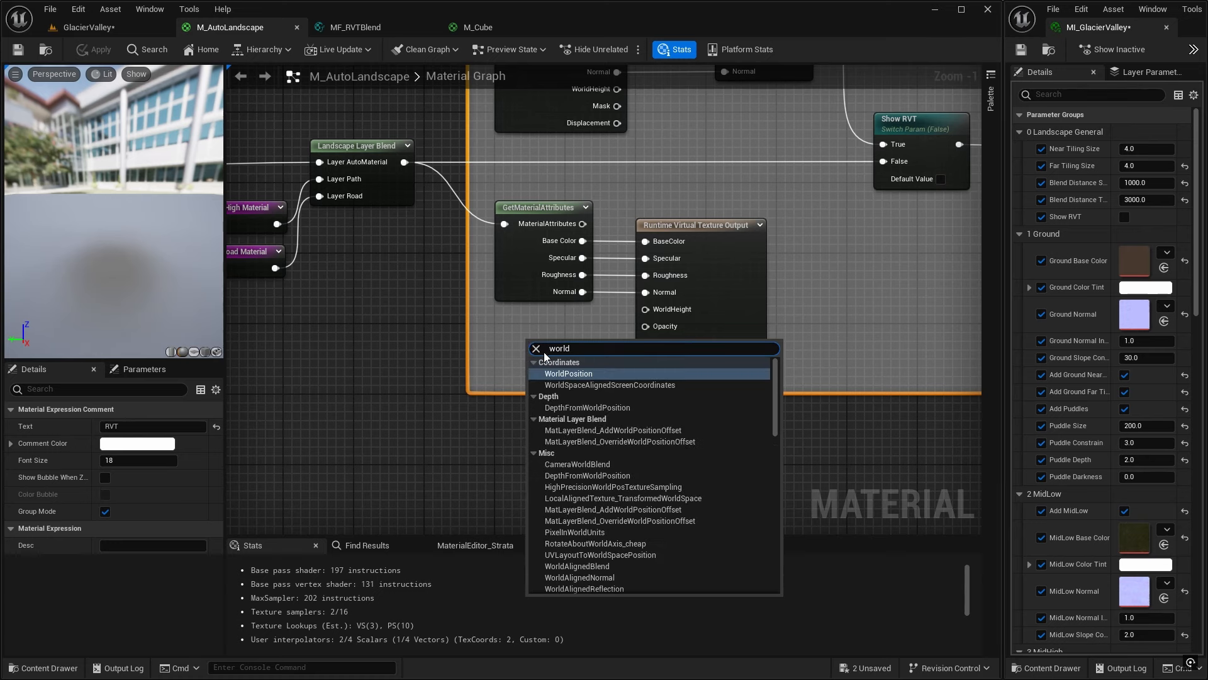
left_click(574, 374)
left_click_drag(569, 353, 545, 323)
Connect Absolute World Position's Z output to the Runtime Virtual Texture Output's WorldHeight, extend the RVT comment around it, and save the material
left_click_drag(593, 380, 645, 310)
left_click_drag(670, 393, 669, 420)
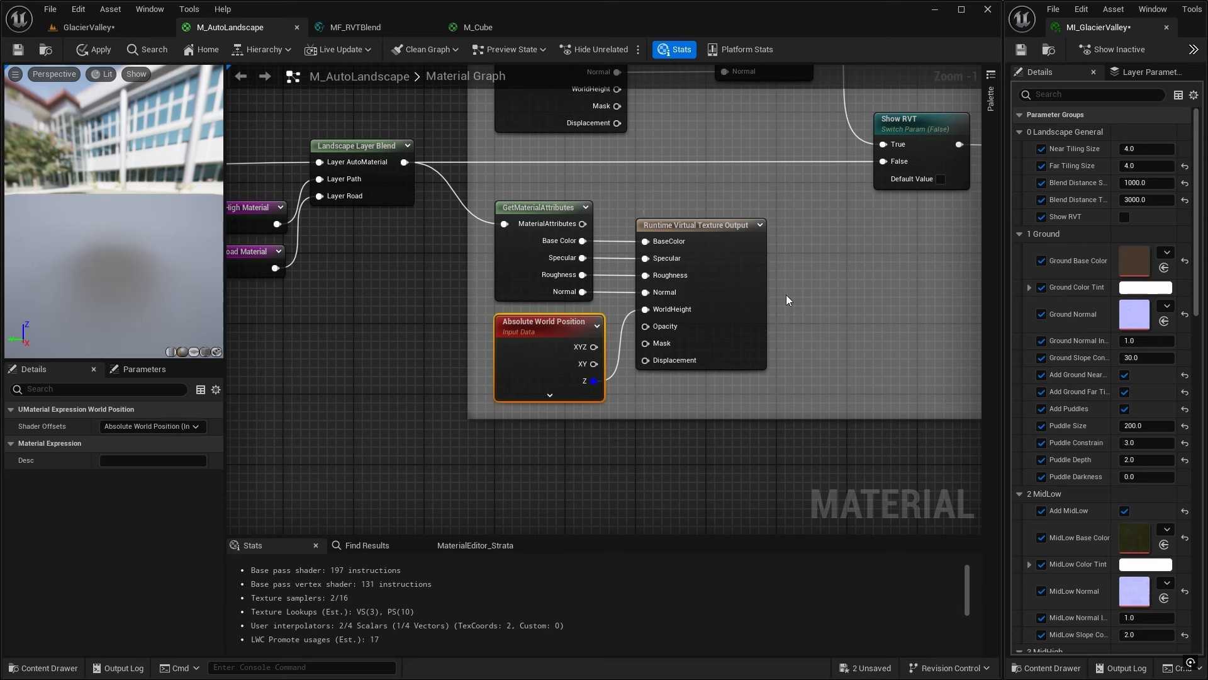
left_click(17, 49)
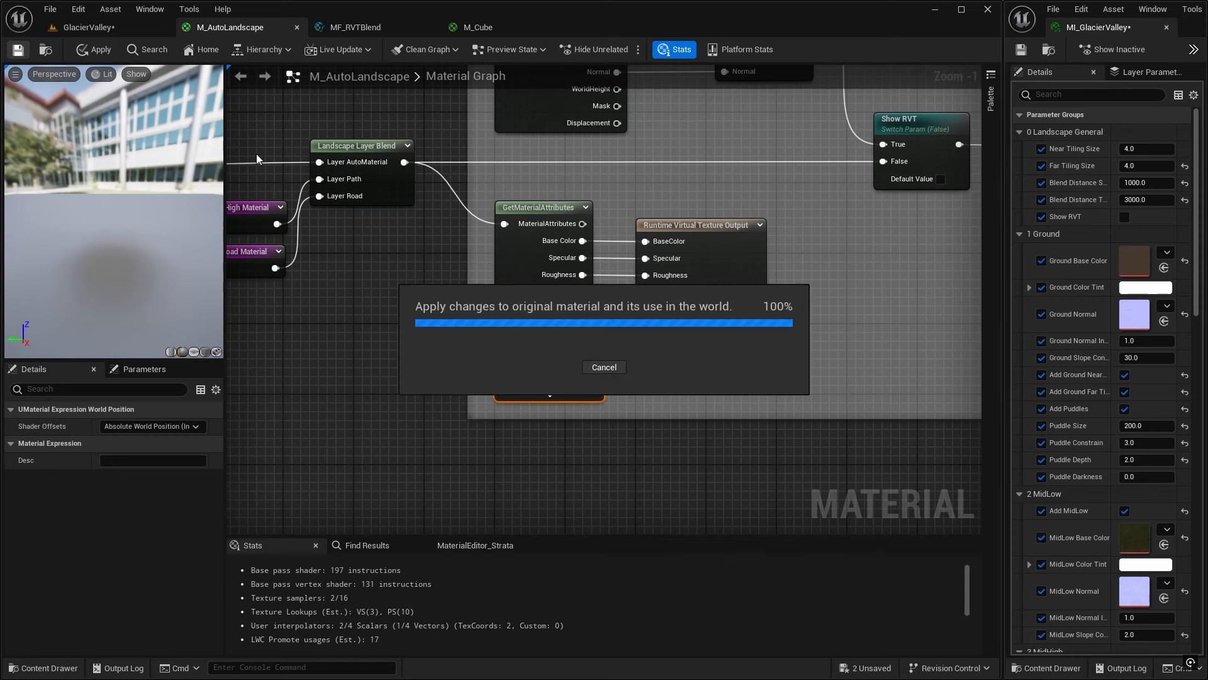
left_click(112, 31)
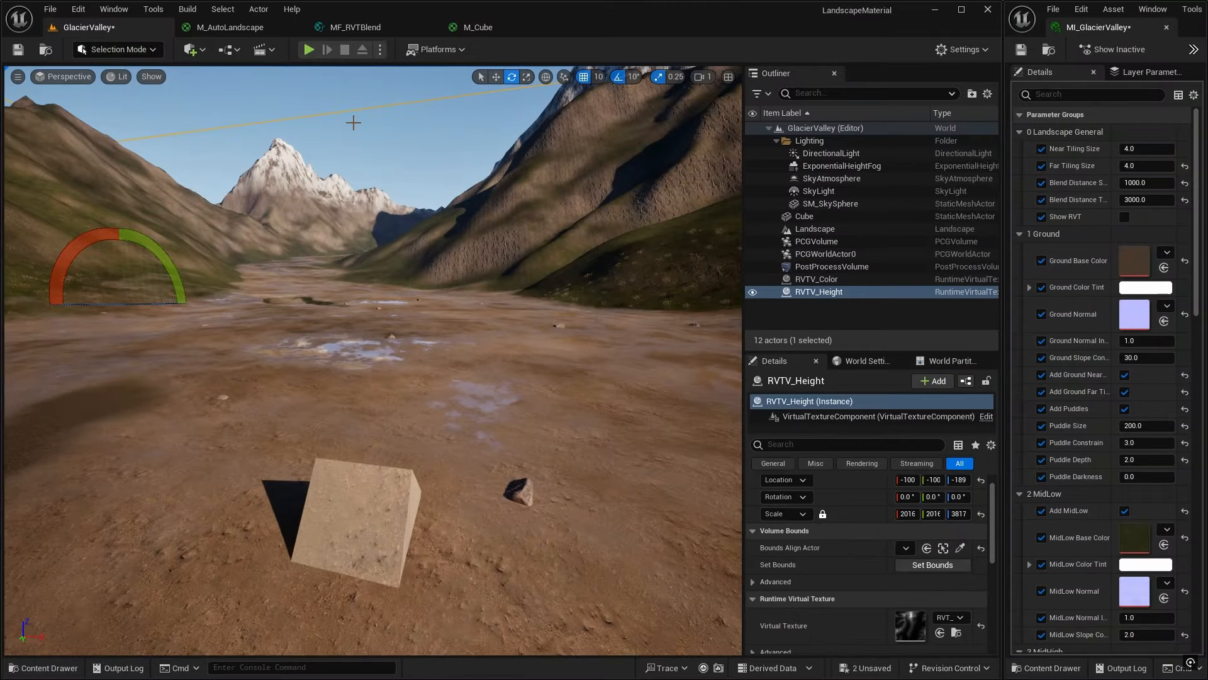
In MF_RVTBlend, place the Runtime Virtual Texture Sample node directly below the Absolute World Position node
left_click(356, 28)
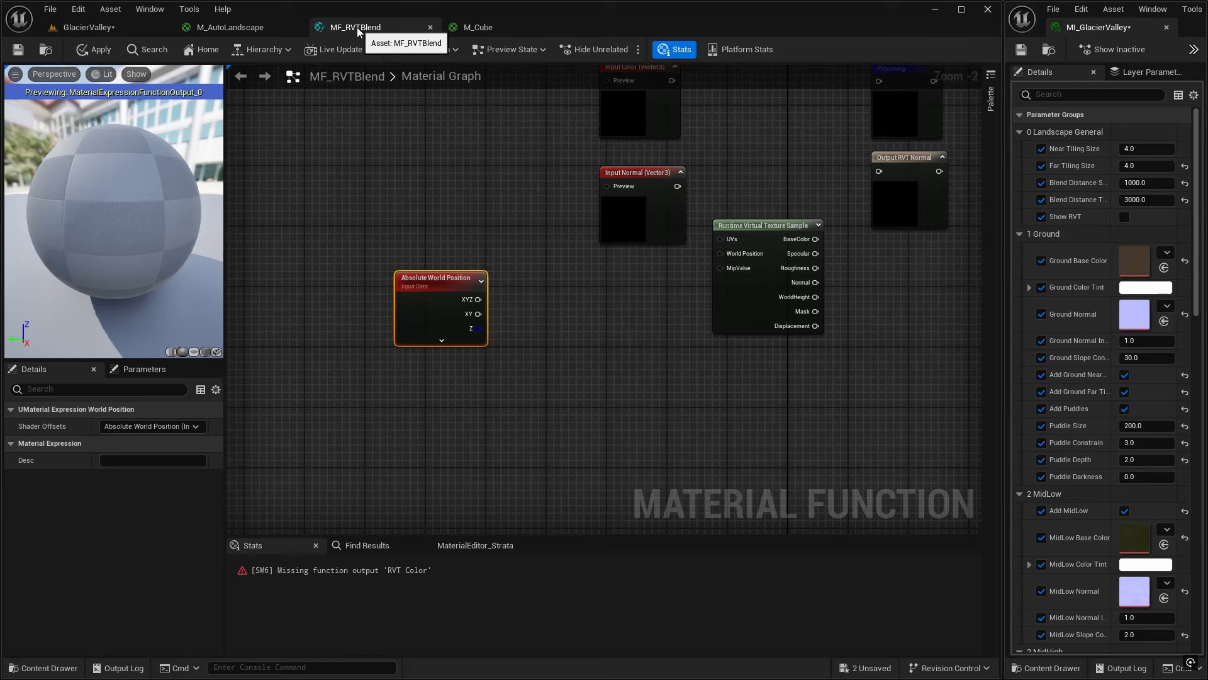
mouse_move(519, 290)
right_mouse_down()
mouse_move(535, 275)
mouse_move(529, 294)
mouse_move(499, 283)
right_mouse_up()
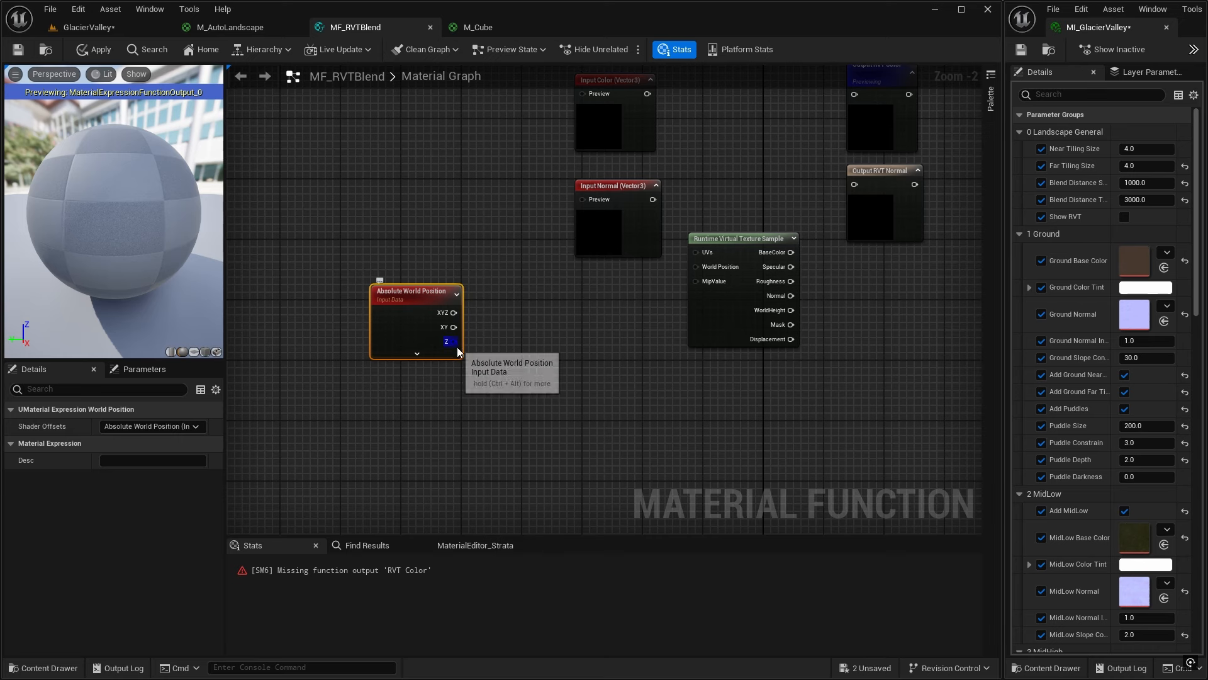
left_click(491, 374)
right_click_drag(490, 374, 504, 327)
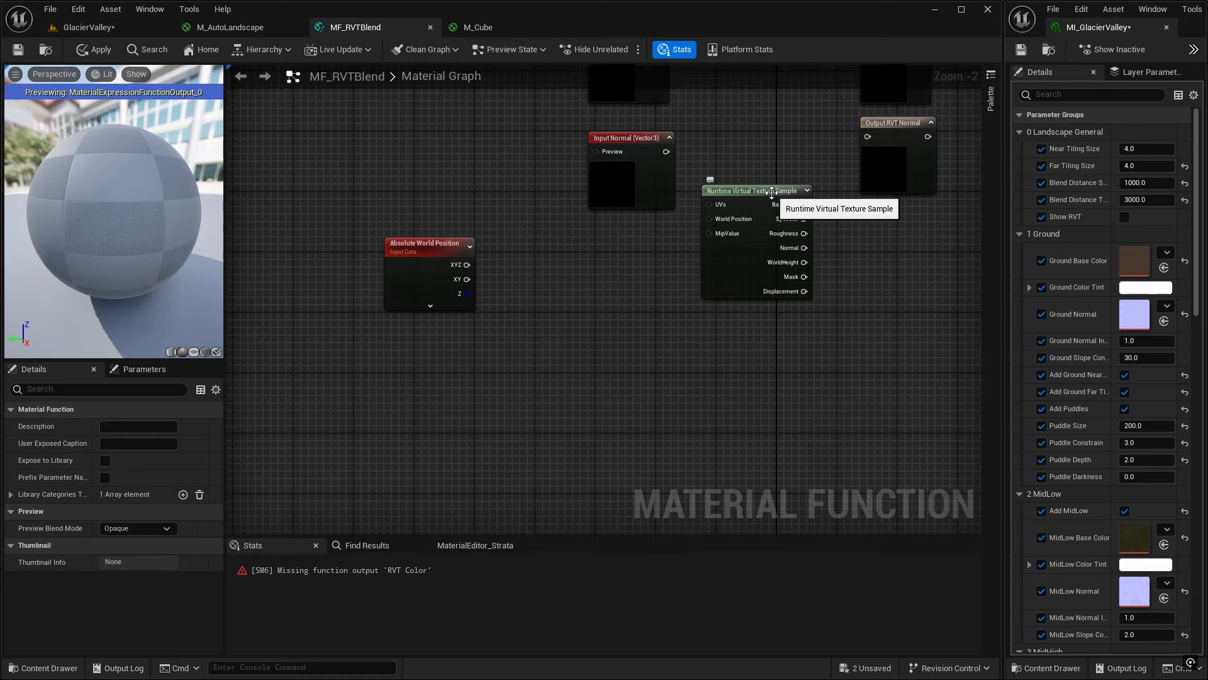
left_click_drag(772, 192, 429, 343)
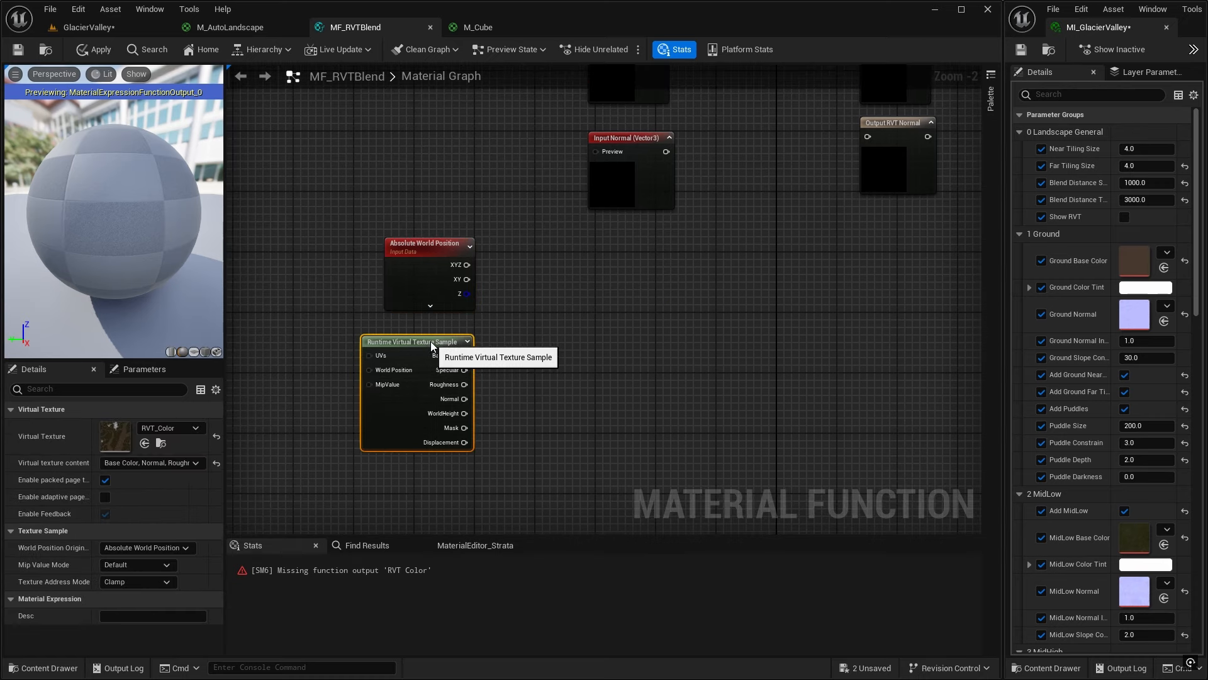
right_click_drag(526, 323, 486, 281)
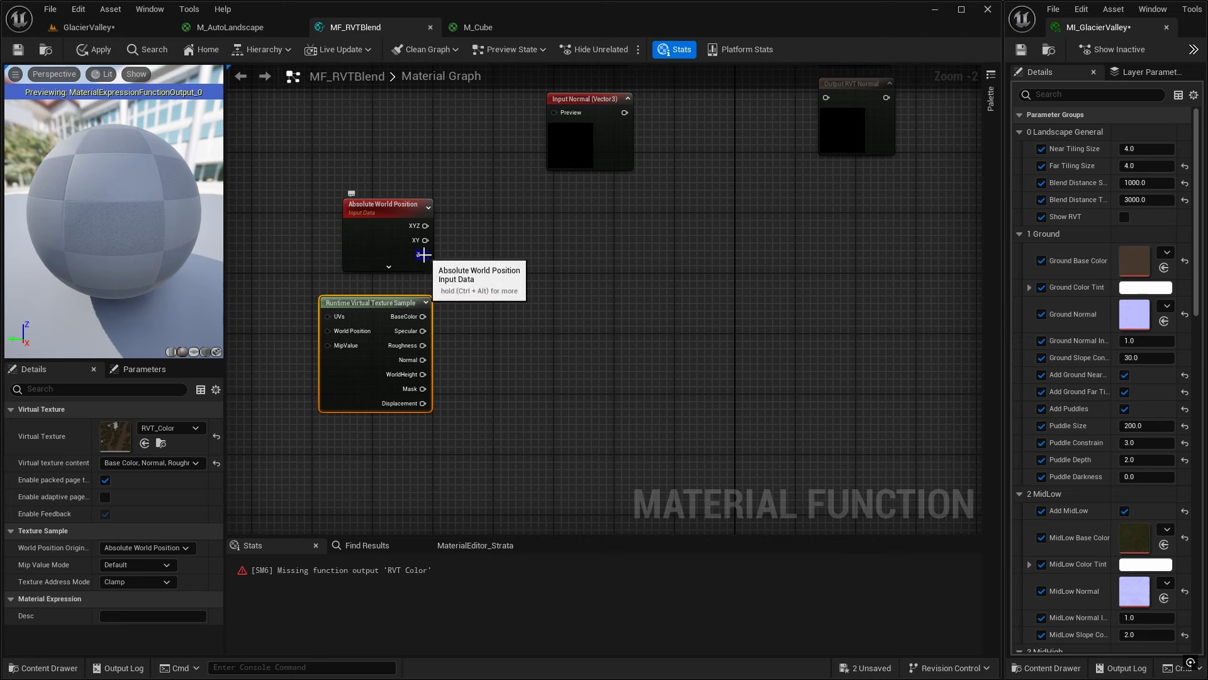
Add a Subtract node with Absolute World Position's Z as input A and the texture sample's WorldHeight as input B
left_click_drag(423, 255, 486, 289)
type("subtract")
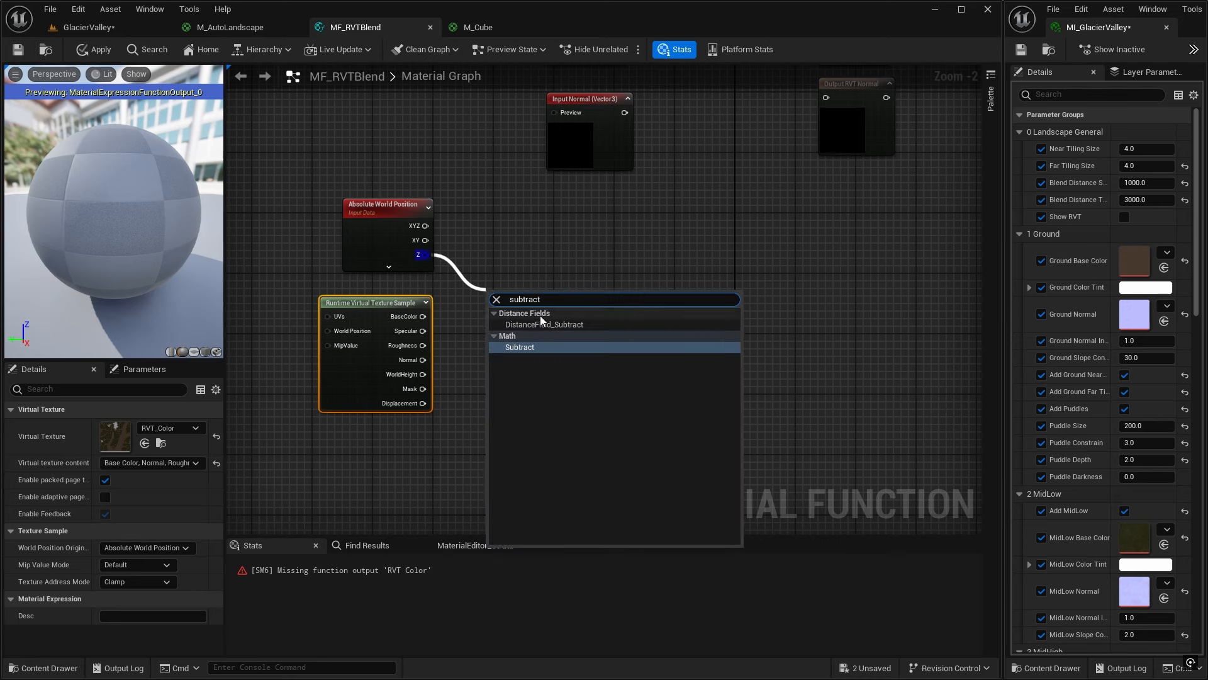
left_click(537, 346)
left_click_drag(515, 292, 508, 274)
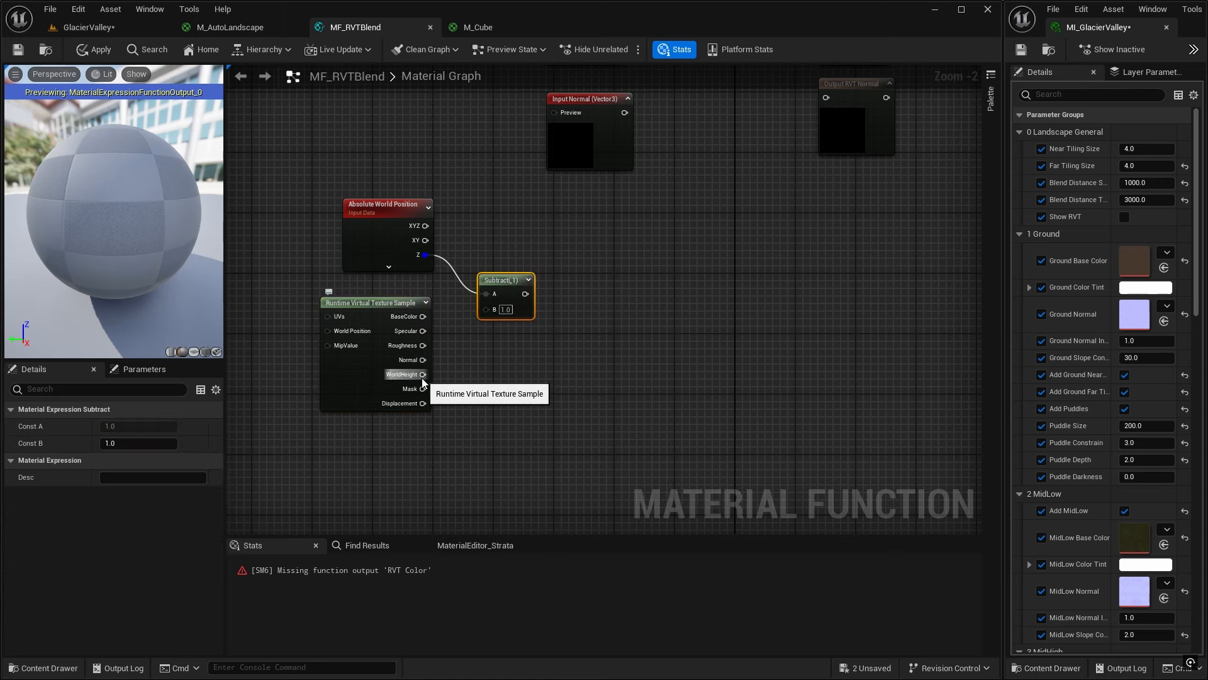
left_click_drag(422, 374, 484, 312)
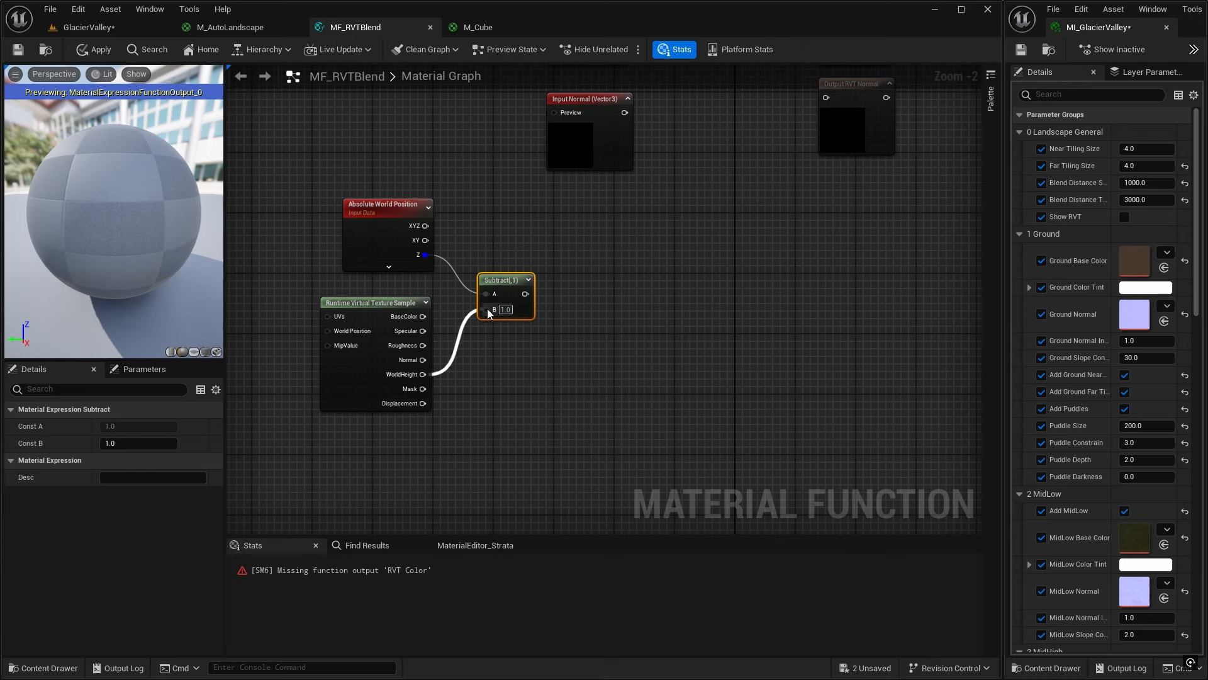
Assign RVT_Height as the virtual texture of the Runtime Virtual Texture Sample node
left_click(396, 313)
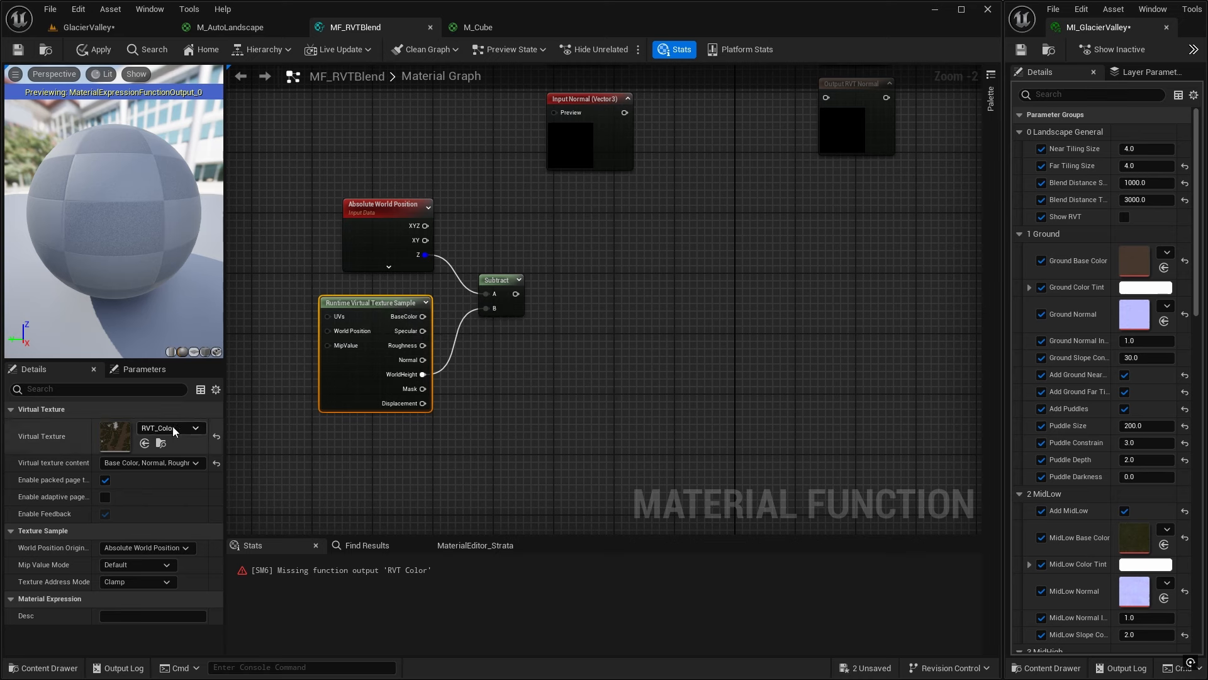
left_click(144, 429)
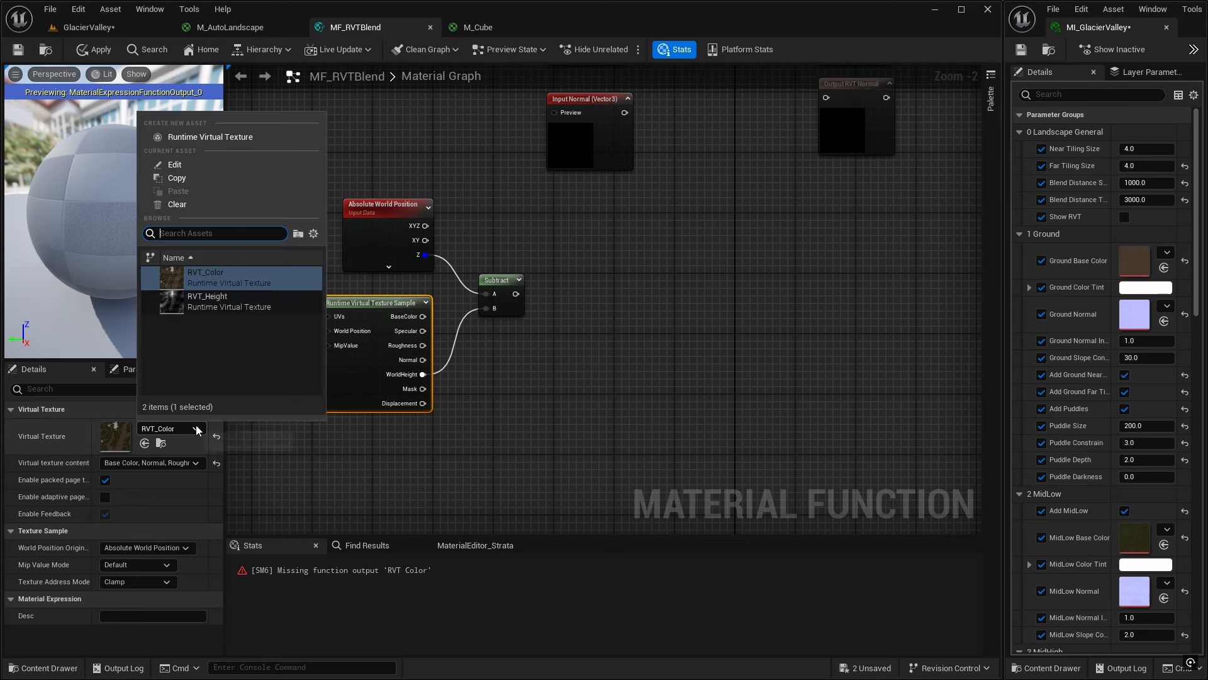
left_click(221, 301)
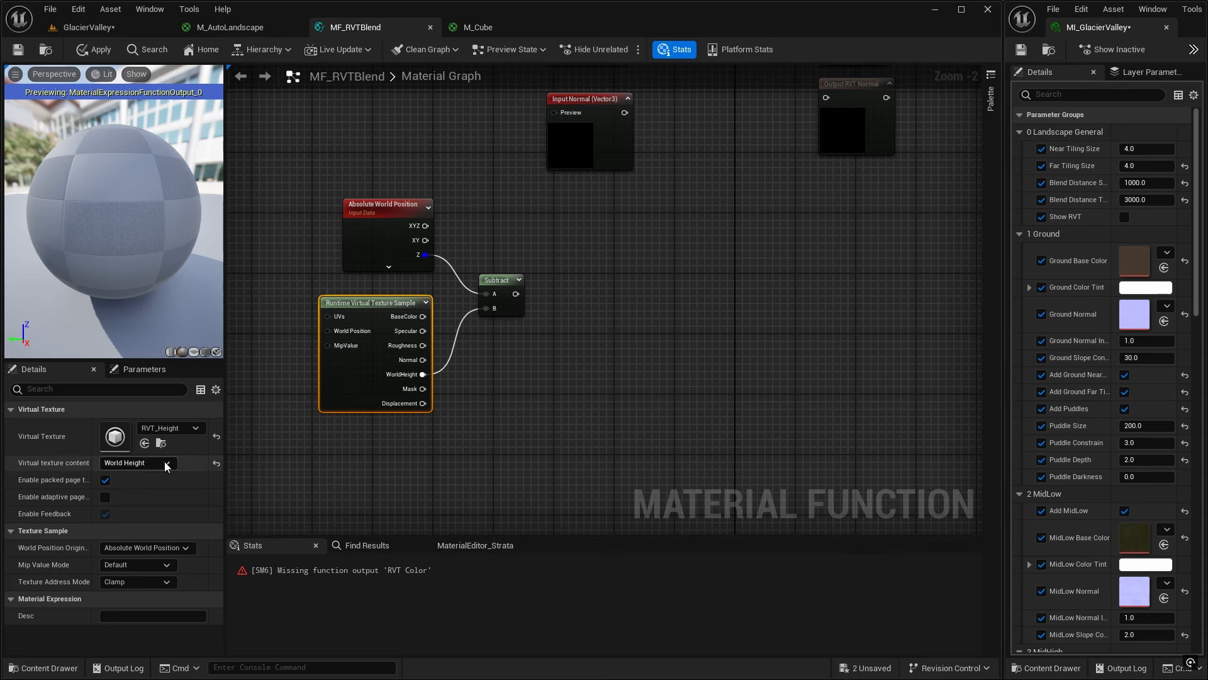
right_click_drag(526, 398, 511, 417)
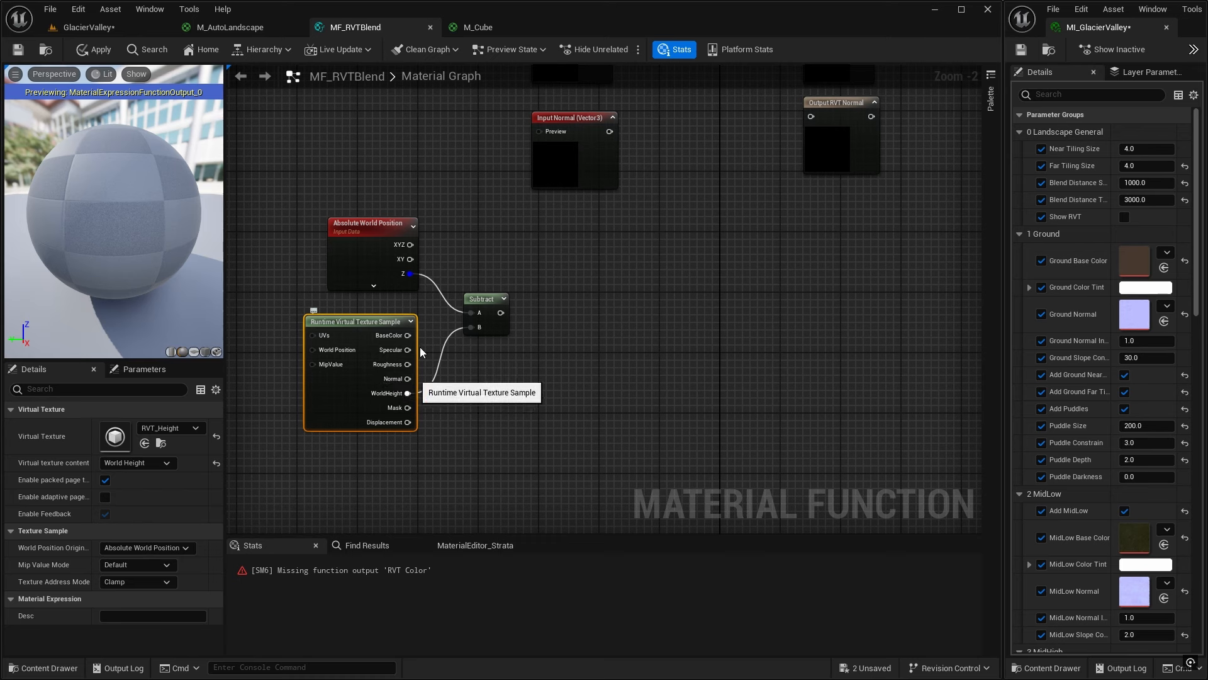
left_click(486, 318, "alt")
left_click_drag(407, 275, 471, 312)
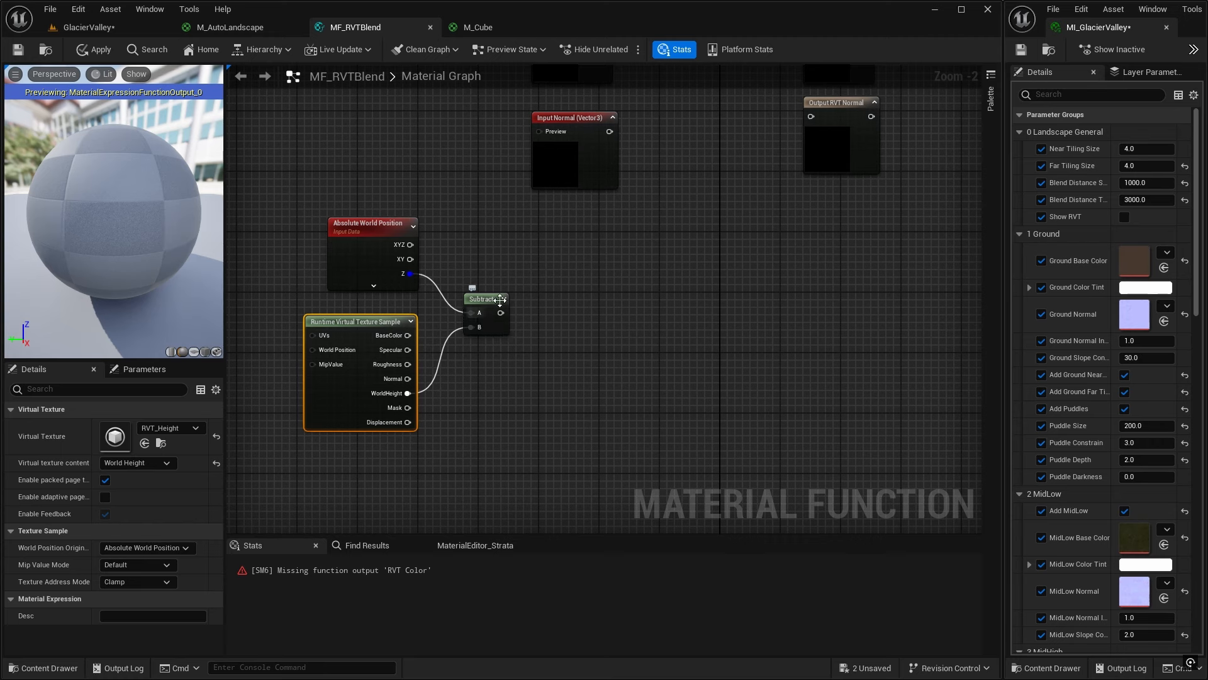
Feed the Subtract output into input A of a new Divide node and align it in the same row
right_click_drag(543, 303, 503, 300)
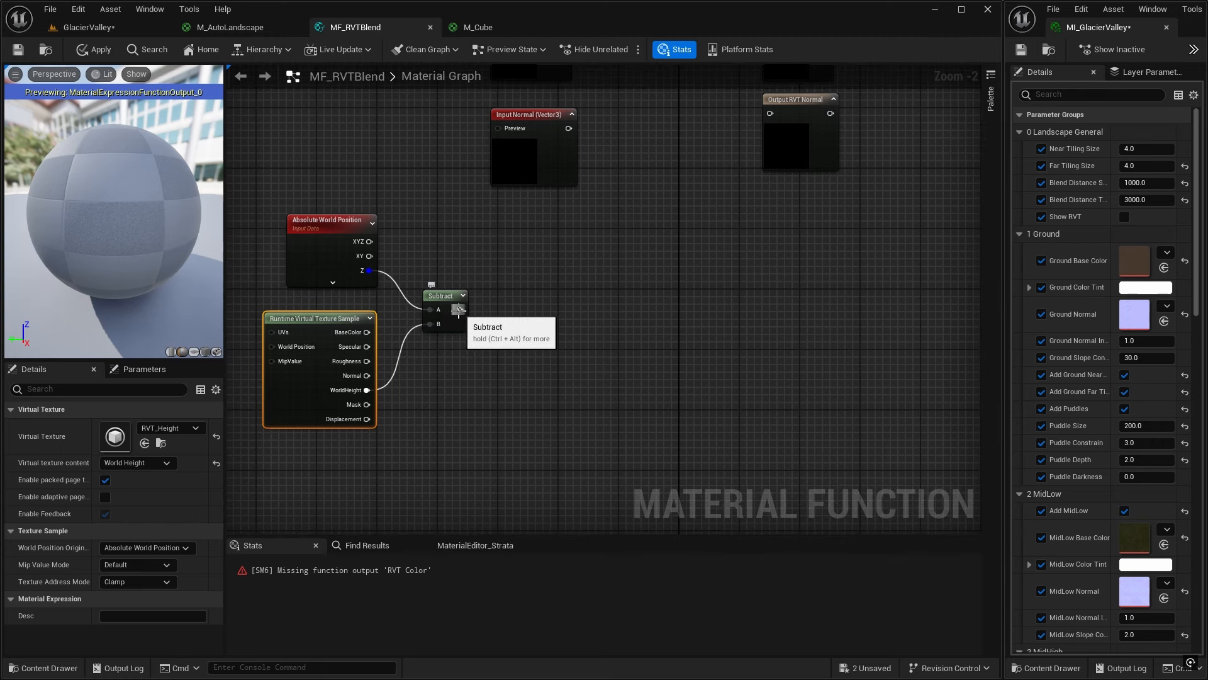
left_click_drag(459, 311, 506, 307)
type("divid")
key("Return")
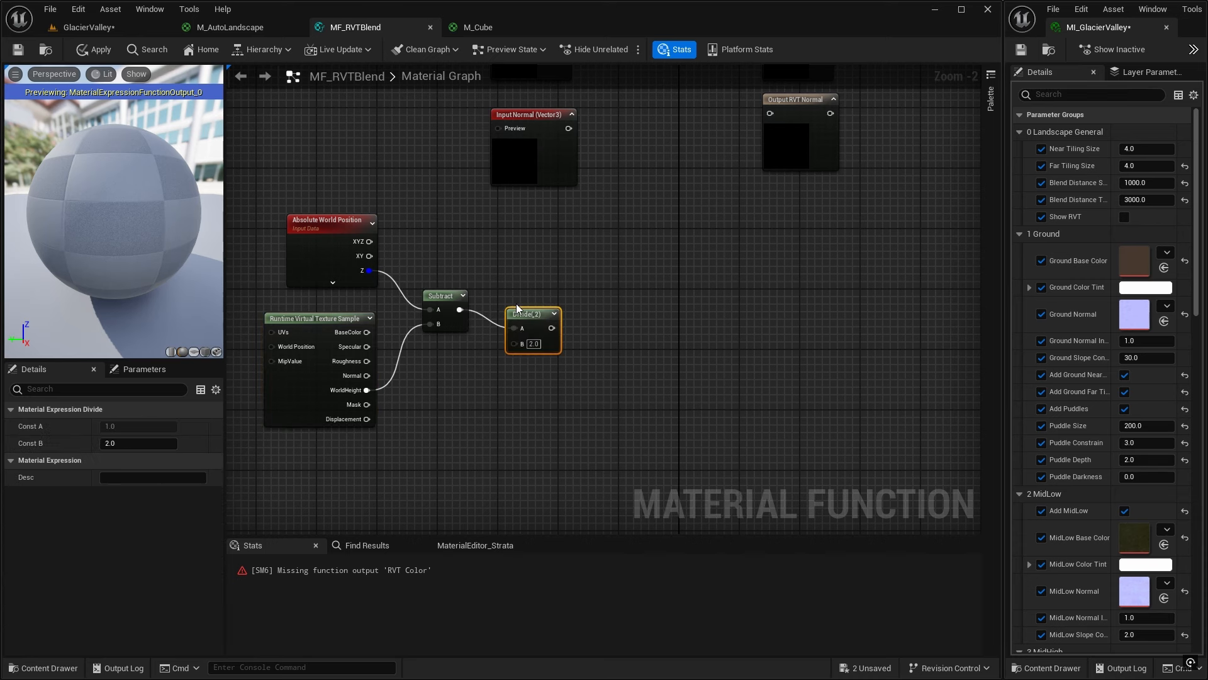
left_click_drag(546, 312, 551, 292)
Create a scalar parameter named Blend Distance with a default value of 100
right_click_drag(569, 373, 664, 353)
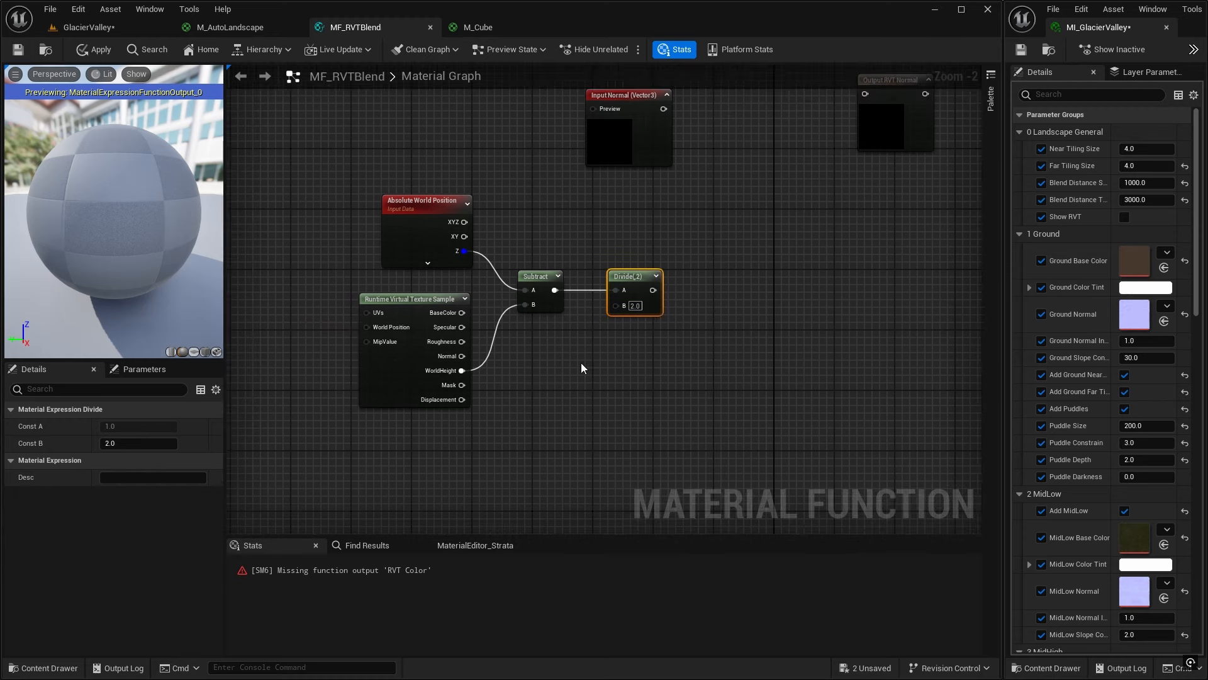
left_click(552, 372)
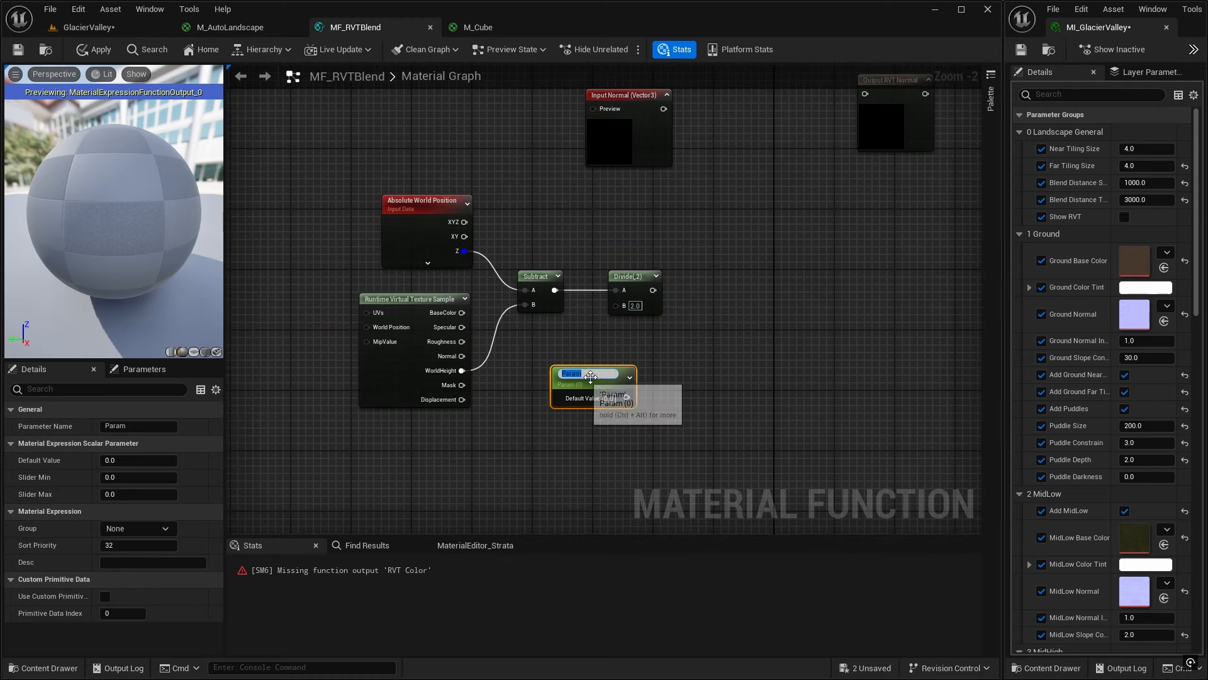
type("Blend Distance")
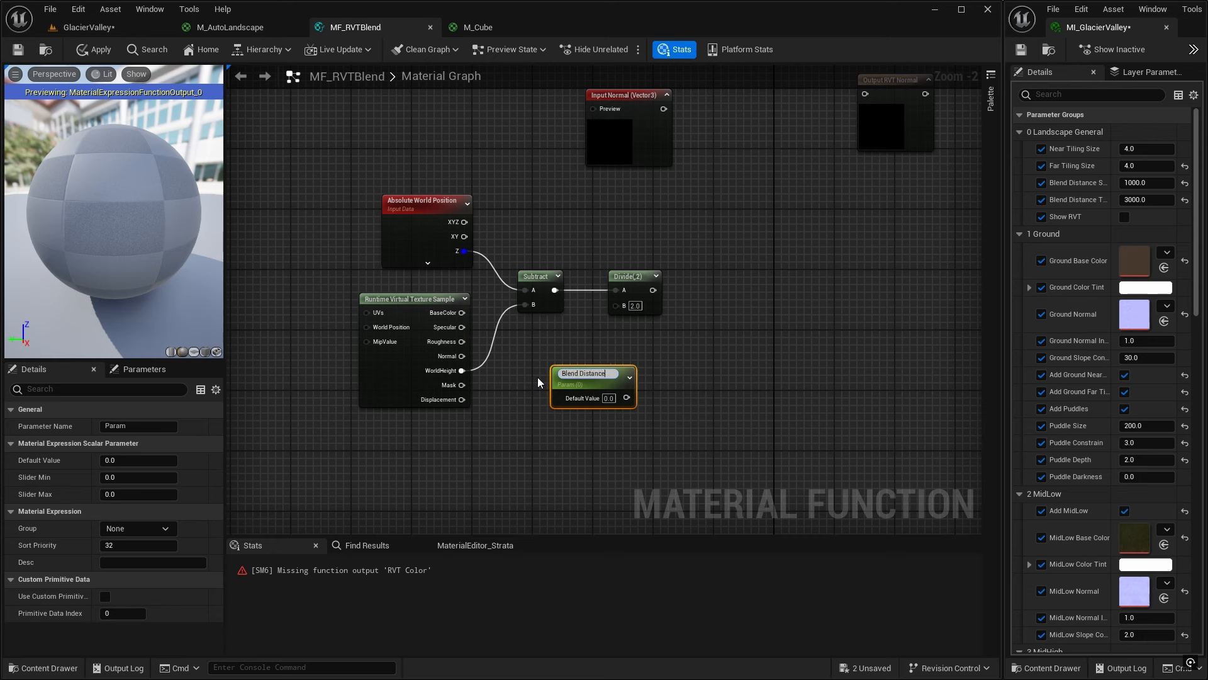
key("Return")
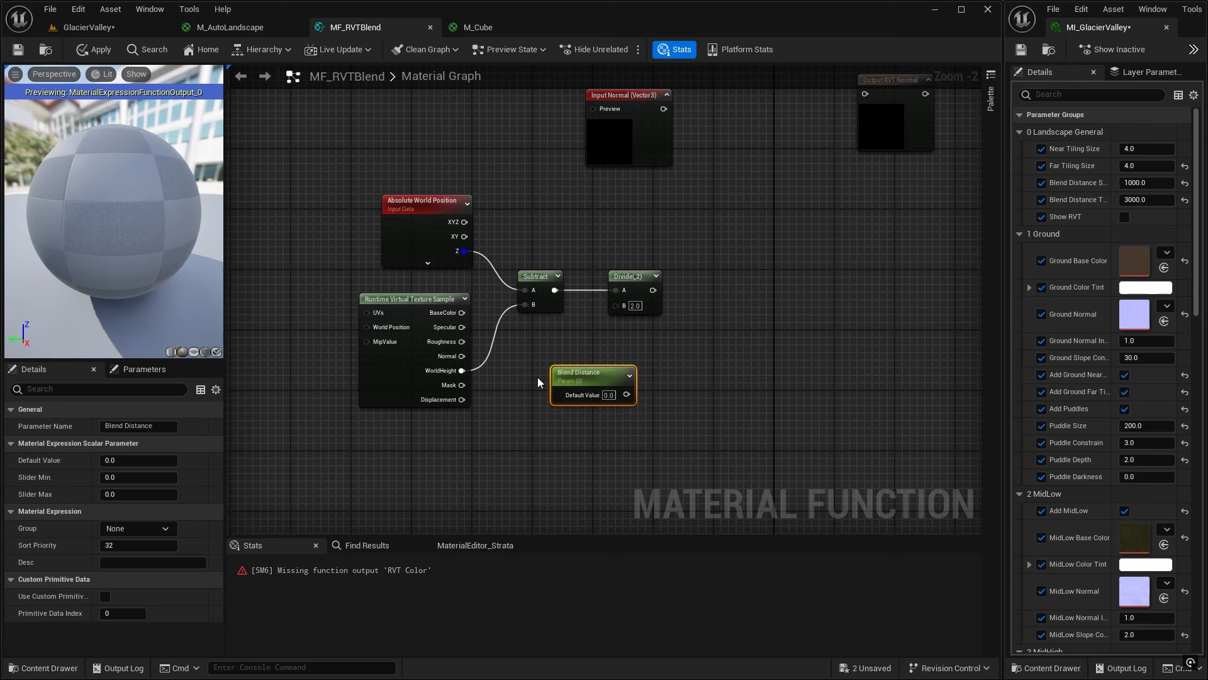
left_click(609, 395)
type("100")
key("Return")
Place Blend Distance below the Subtract node, connect it to input B of Divide, and space the Divide node farther from Subtract
left_click_drag(605, 369, 571, 348)
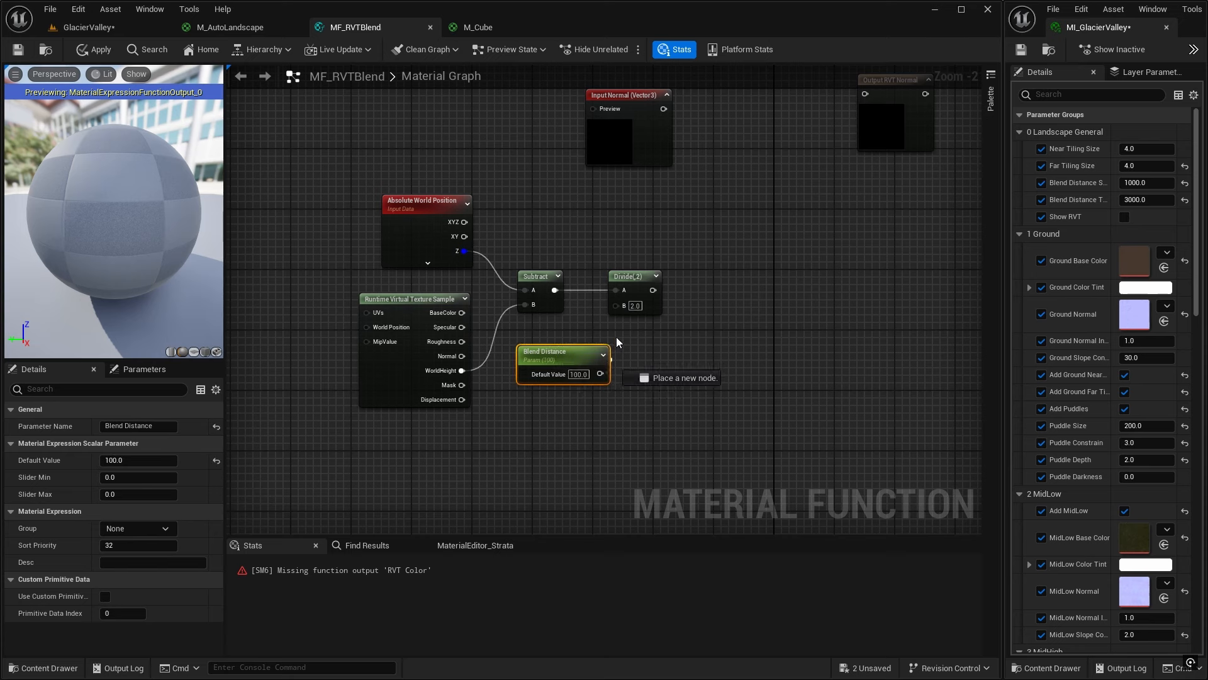
left_click_drag(617, 305, 601, 374)
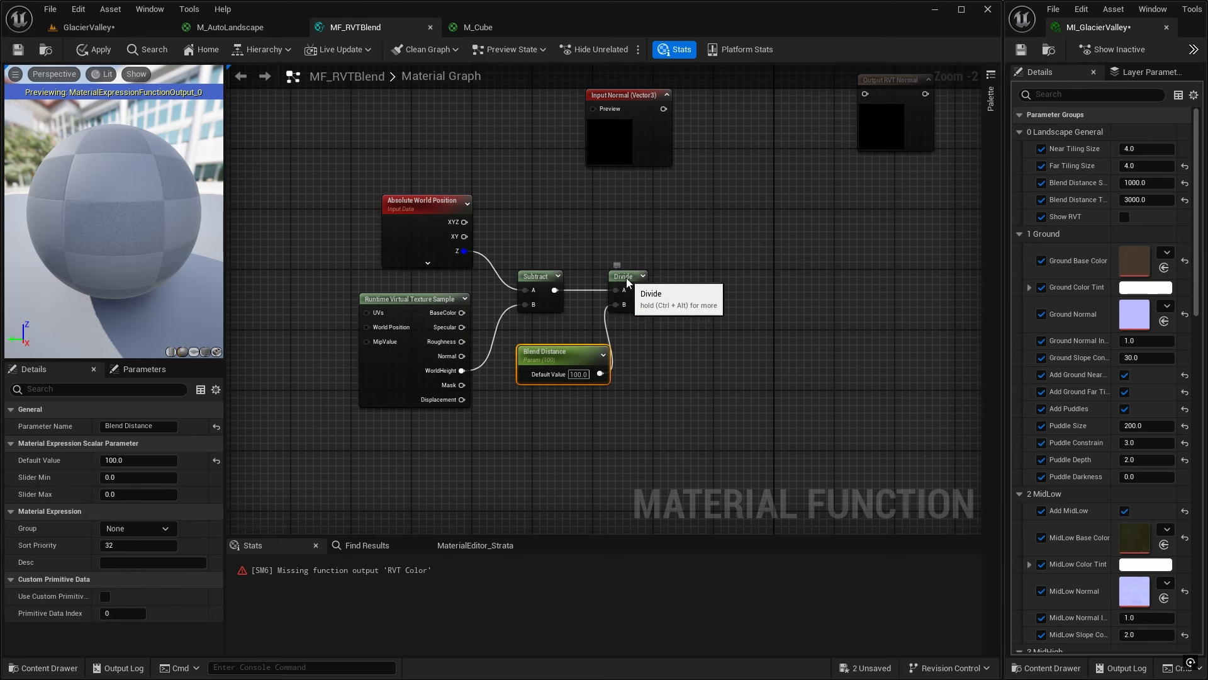
left_click_drag(627, 282, 679, 281)
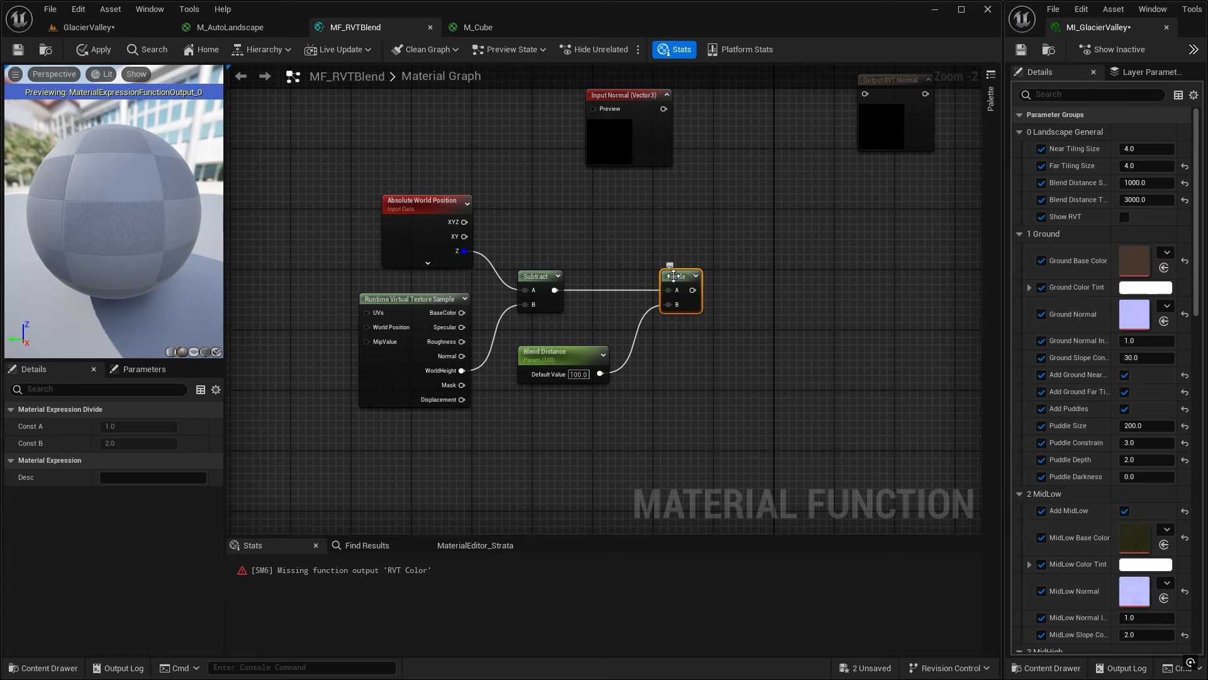
Add a Saturate node fed by the Divide output
right_click_drag(602, 316, 481, 297)
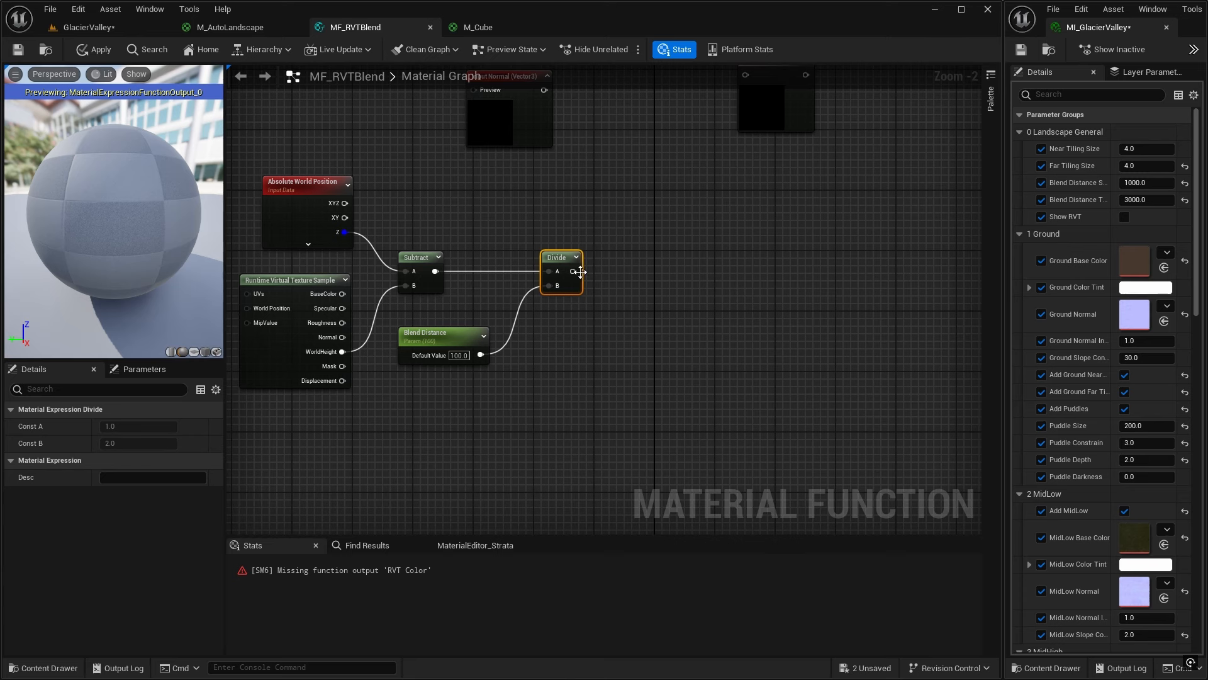
left_click_drag(573, 271, 610, 273)
type("saturate")
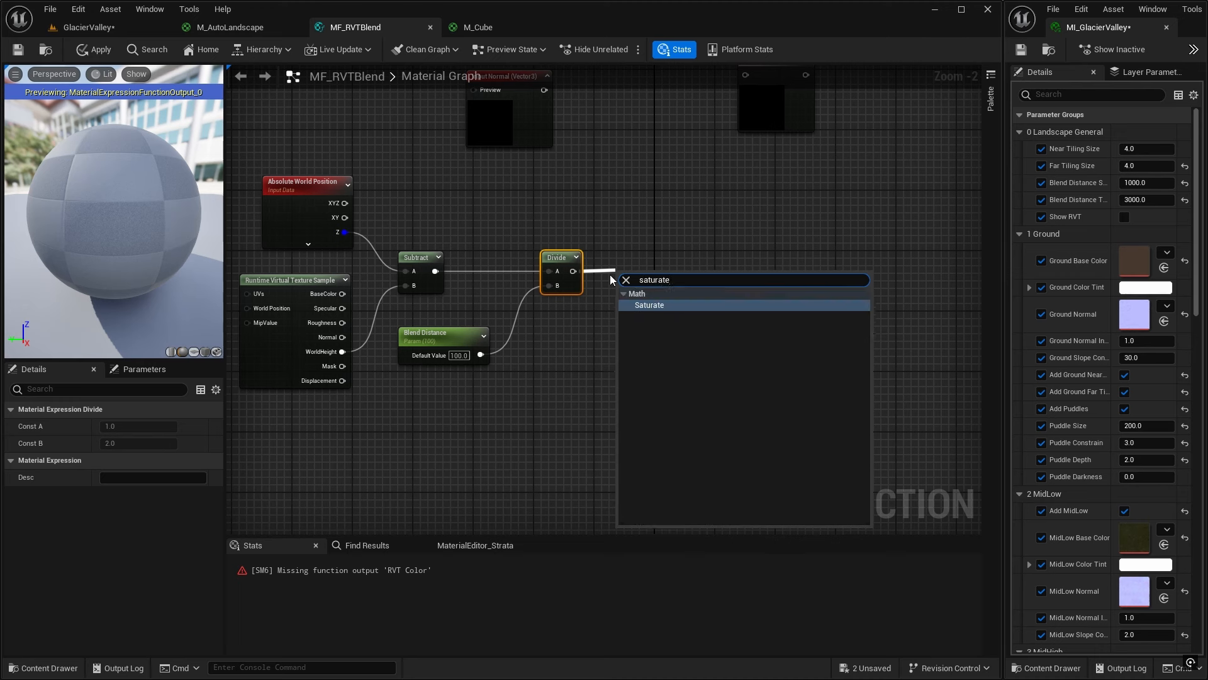
left_click(655, 305)
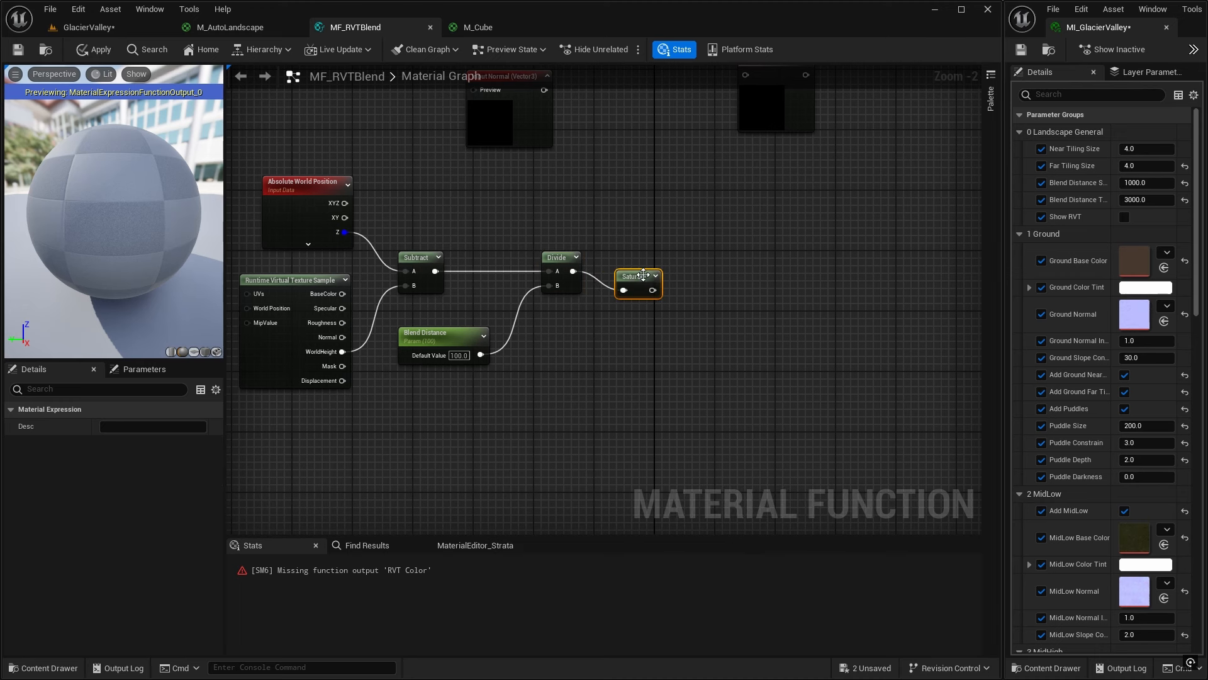
Connect the Saturate output to the Output RVT Color node and save the MF_RVTBlend function
right_click_drag(657, 199, 587, 398)
scroll(664, 284, "down", 1)
left_click_drag(547, 442, 629, 183)
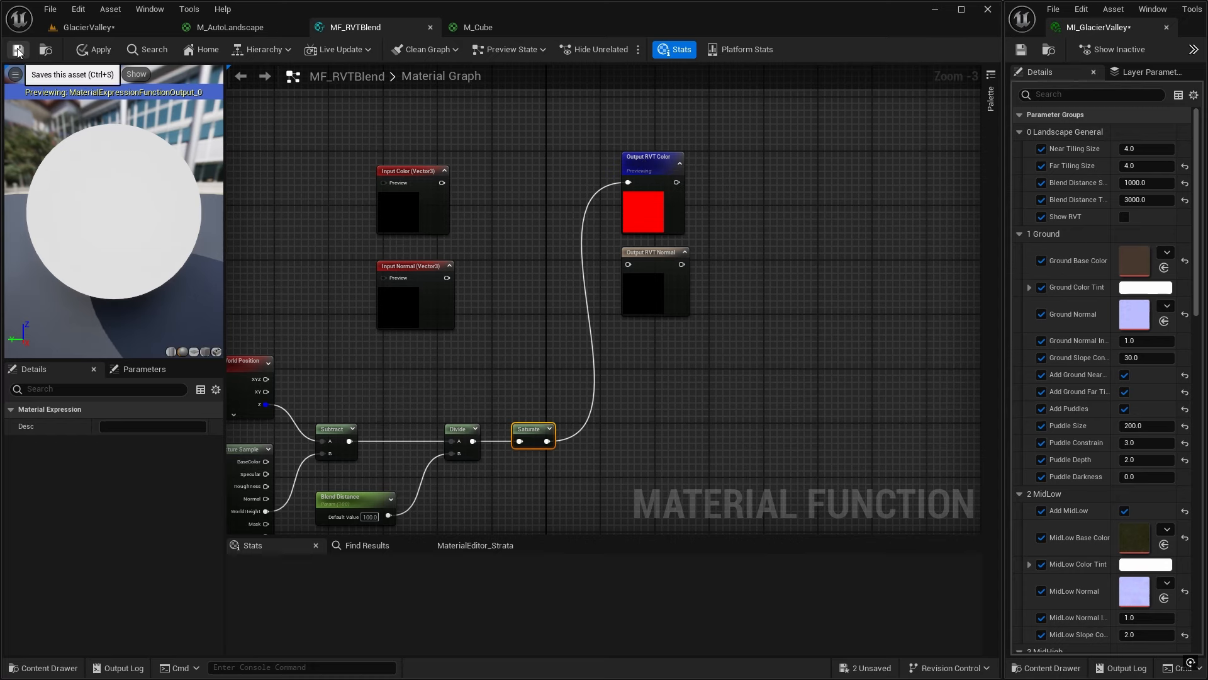
left_click(18, 50)
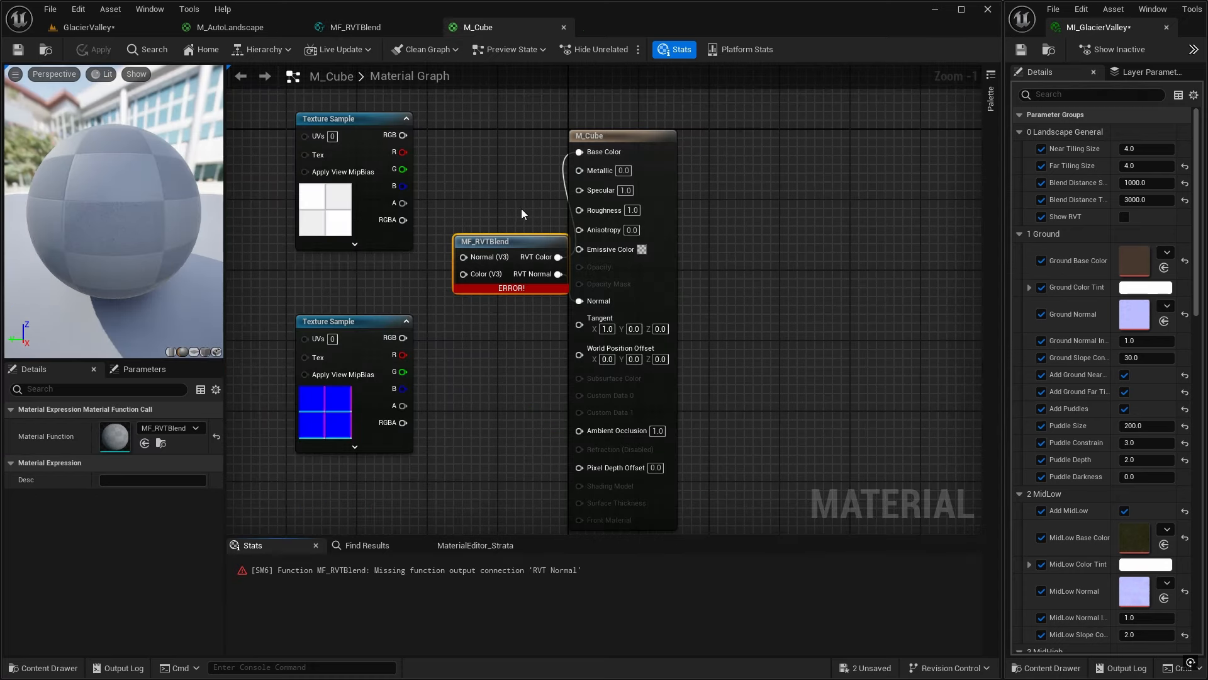
In M_Cube, connect the white texture sample's RGB to MF_RVTBlend's Normal input and the blue sample's RGB to Color, and save despite compilation errors
right_click_drag(521, 209, 544, 168)
left_click_drag(530, 201, 515, 186)
right_click_drag(515, 187, 598, 249)
left_click_drag(505, 157, 552, 262)
left_click_drag(508, 359, 550, 279)
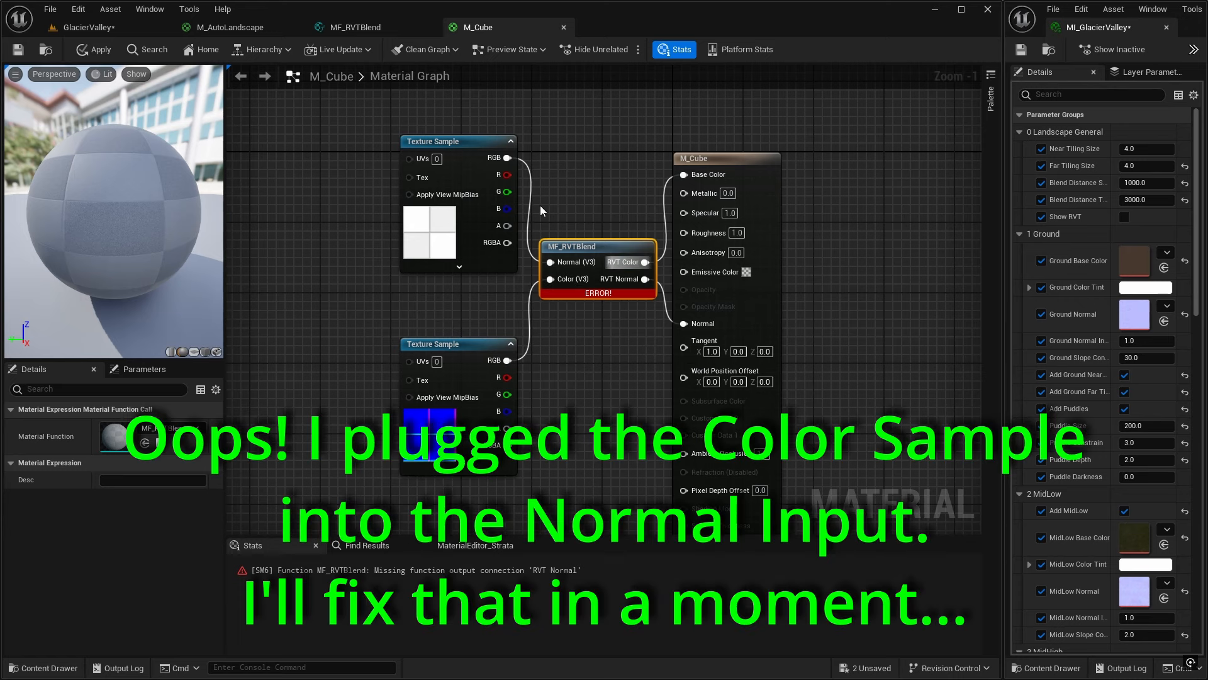
left_click(18, 49)
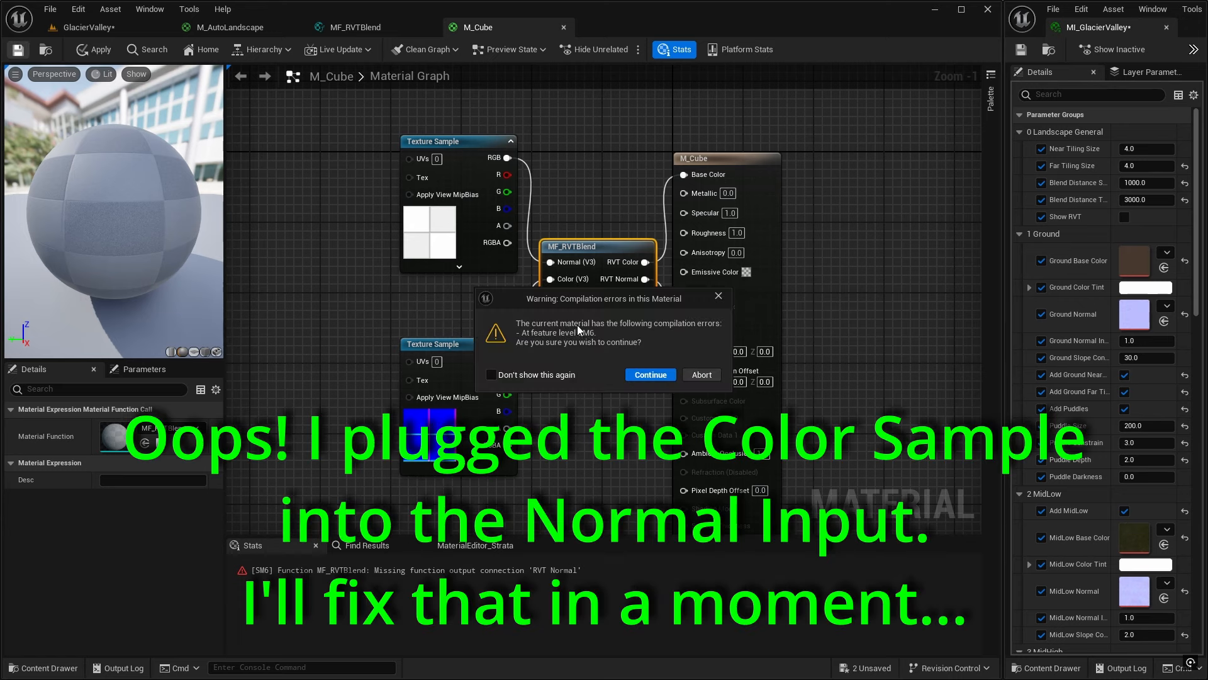
left_click(654, 375)
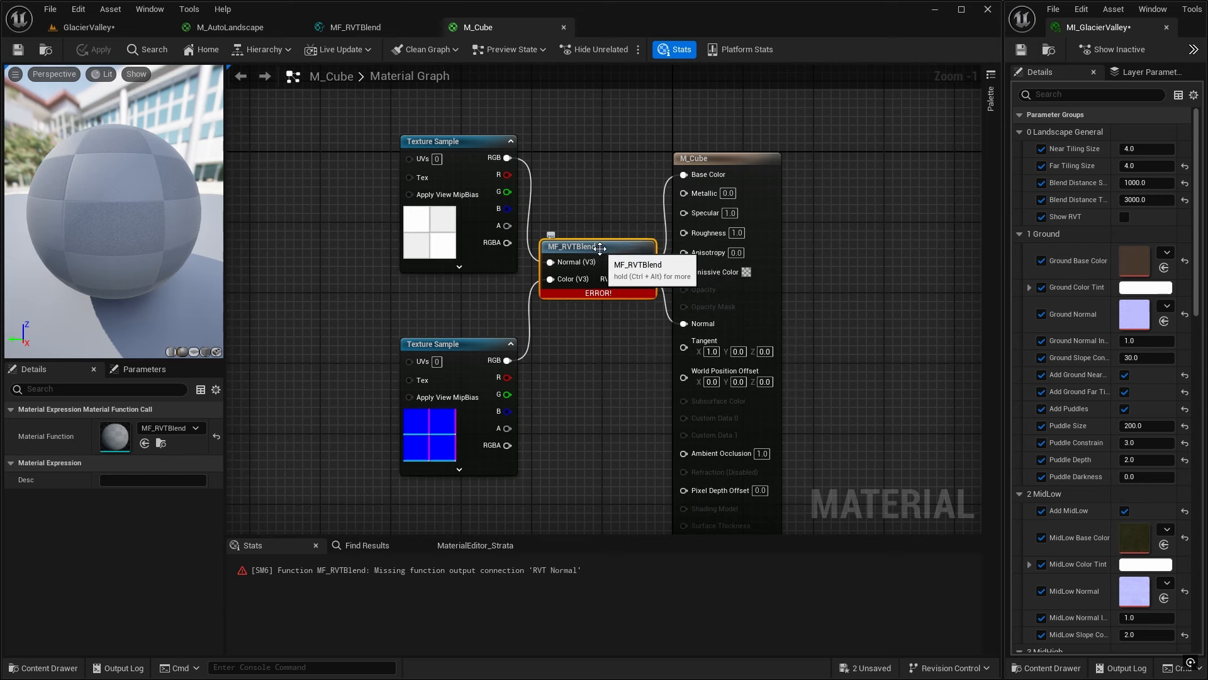
In MF_RVTBlend, connect Input Normal directly to Output RVT Normal, align the input node with it, and save the function
left_click(368, 28)
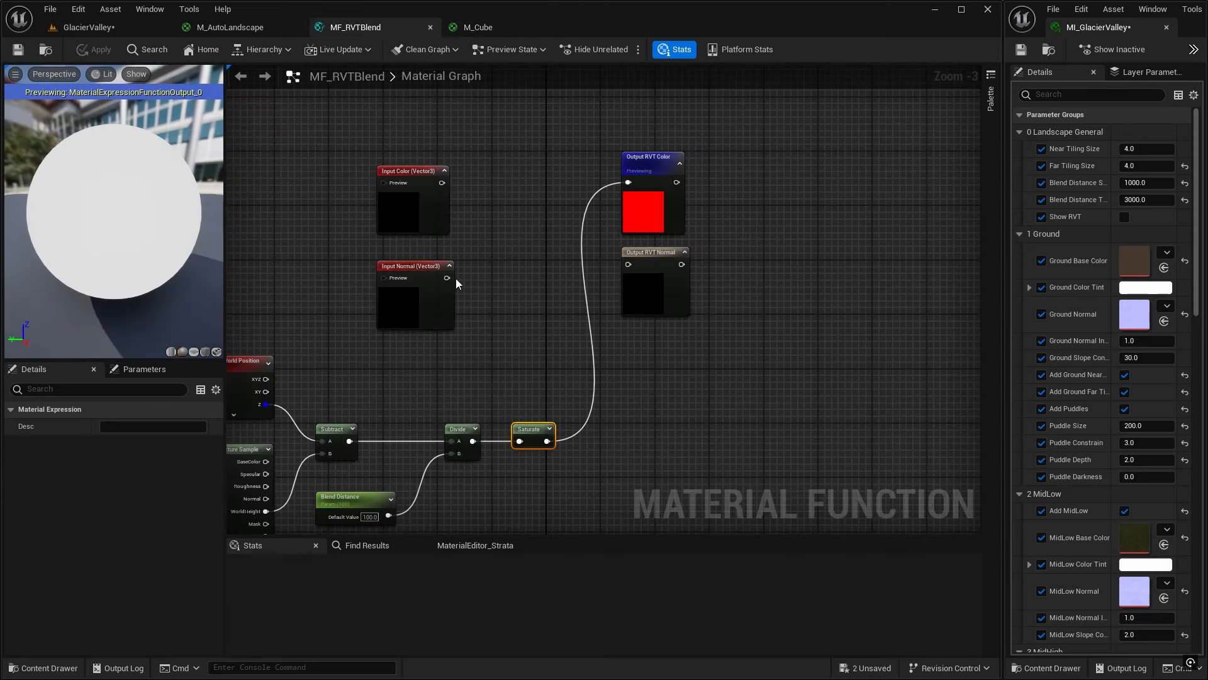
left_click_drag(446, 278, 627, 265)
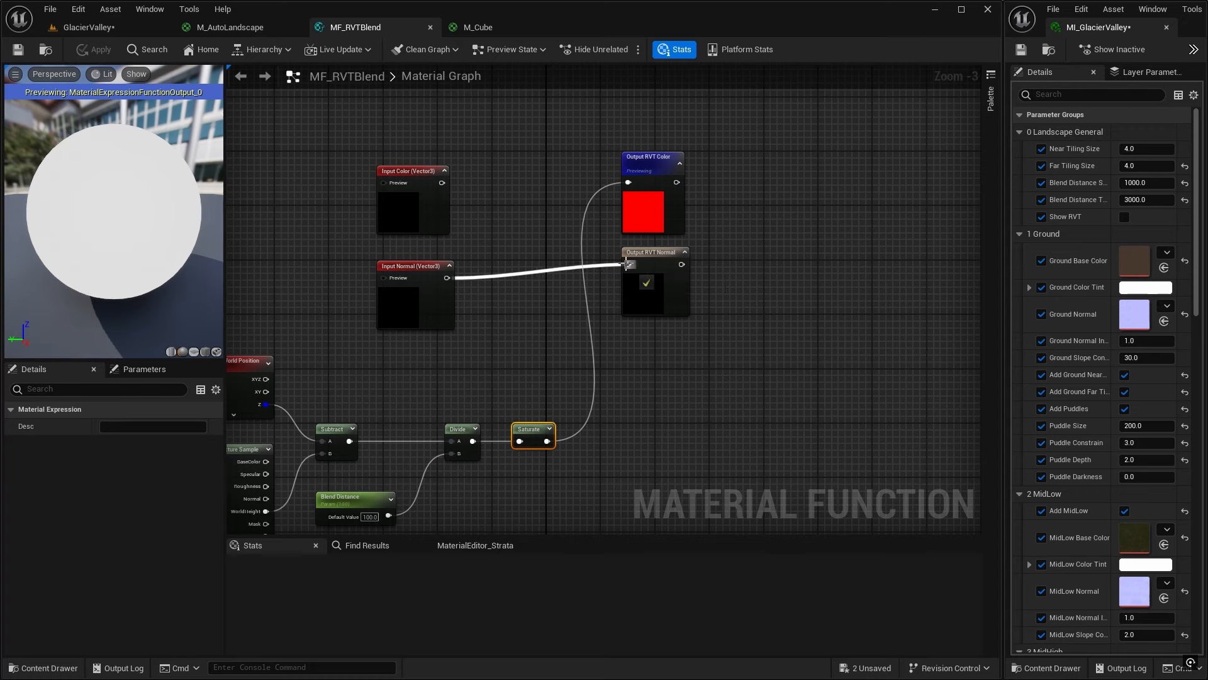
left_click(413, 258)
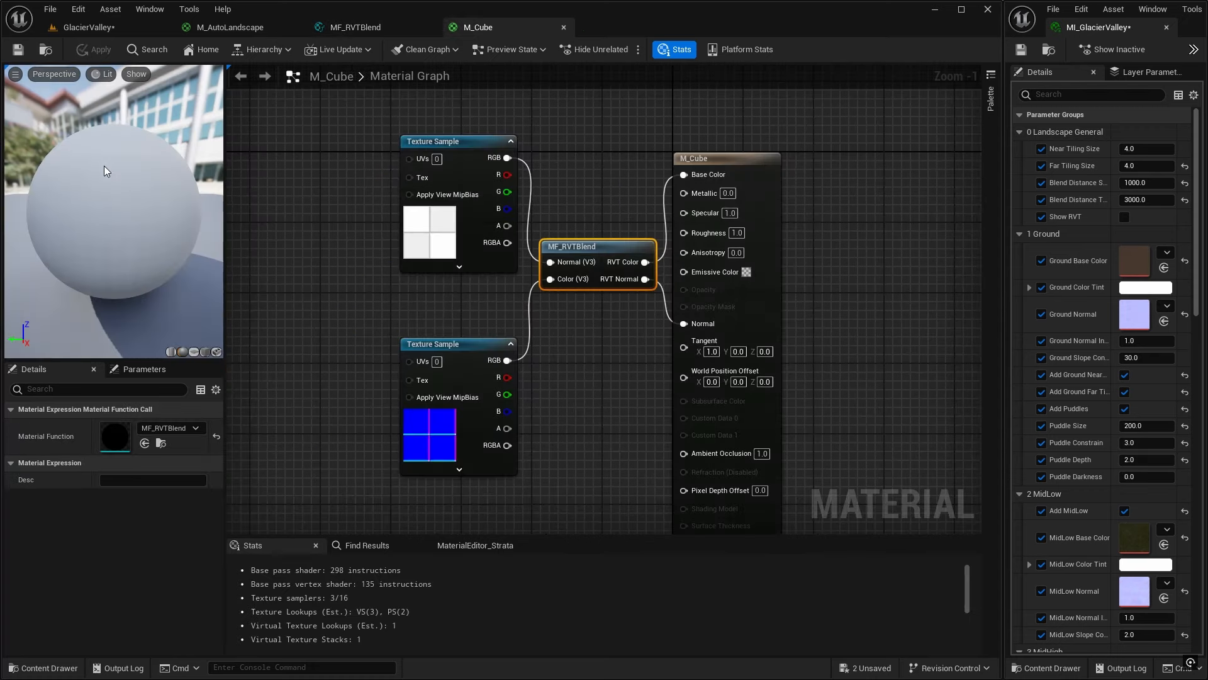
Inspect the height mask on the cube in the GlacierValley level from several angles
left_click(66, 27)
left_click_drag(451, 360, 387, 308)
right_click_drag(387, 309, 466, 494)
right_click_drag(696, 624, 572, 610)
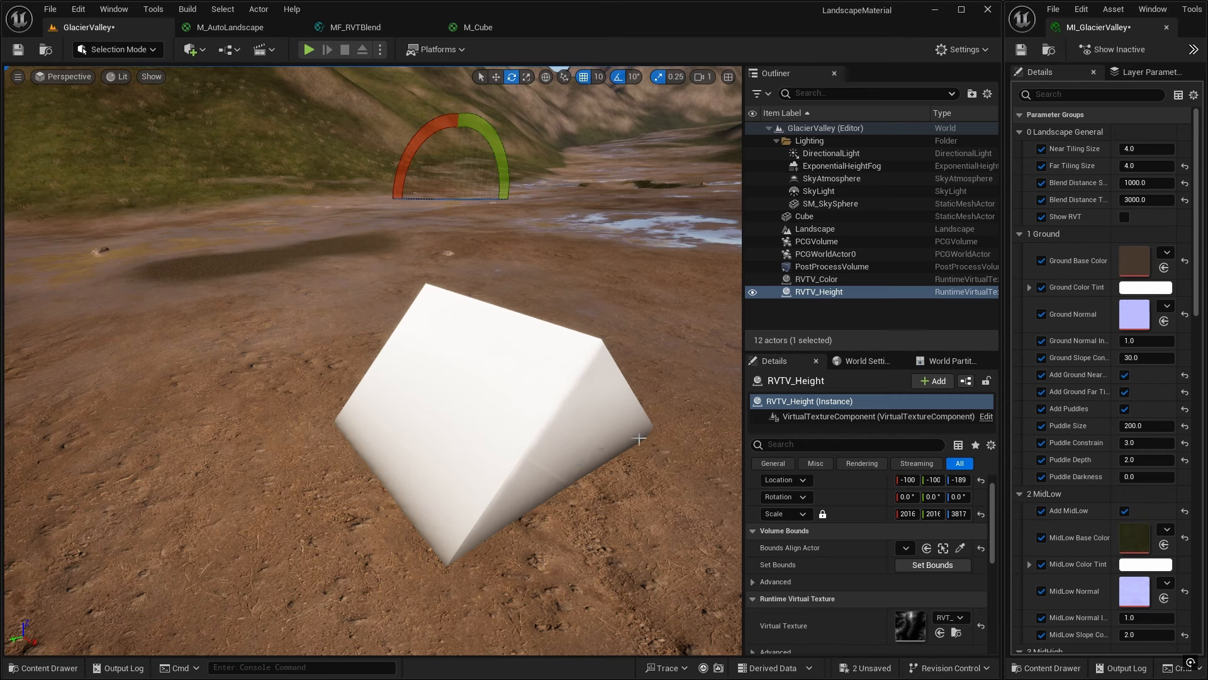
right_click_drag(500, 417, 499, 416)
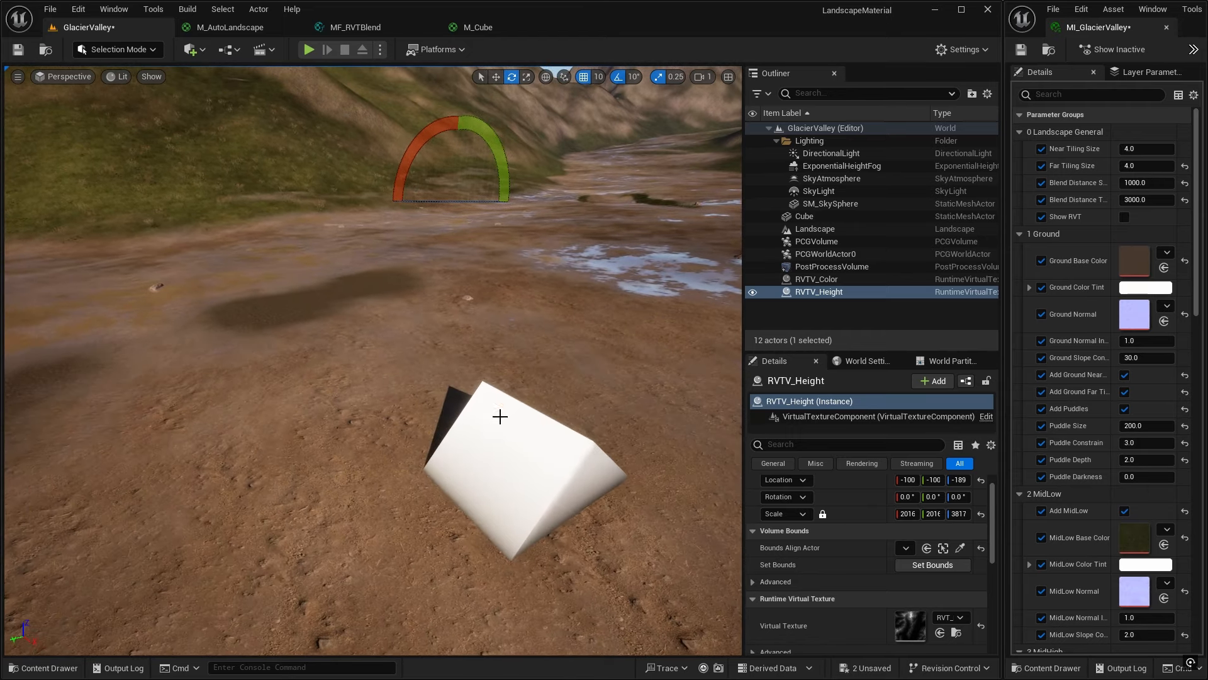
Set the Blend Distance parameter's default value in MF_RVTBlend to 1000 and apply the change
left_click(476, 26)
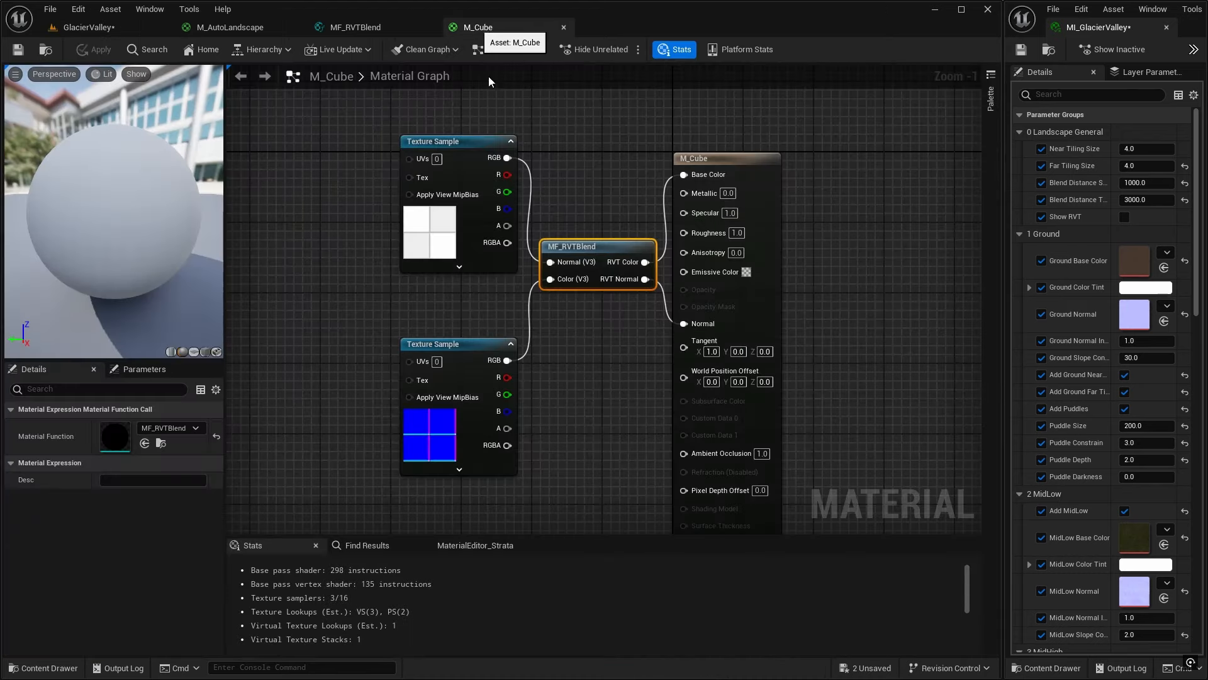
left_click(354, 27)
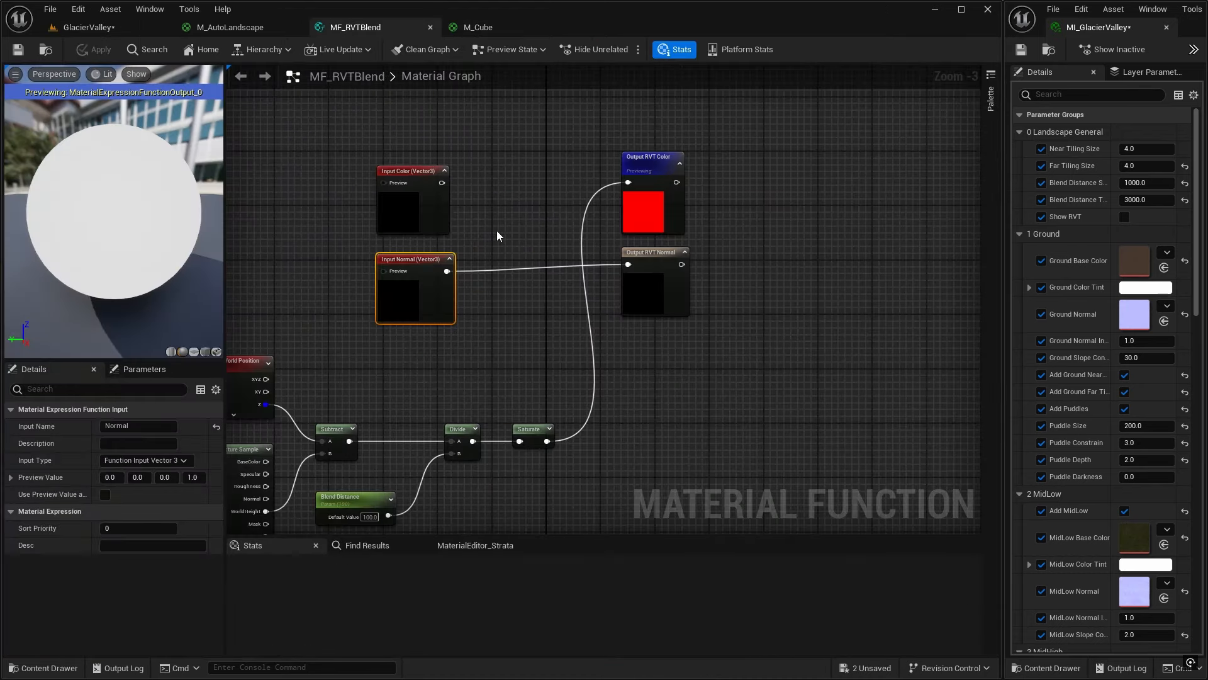
right_click_drag(490, 340, 741, 204)
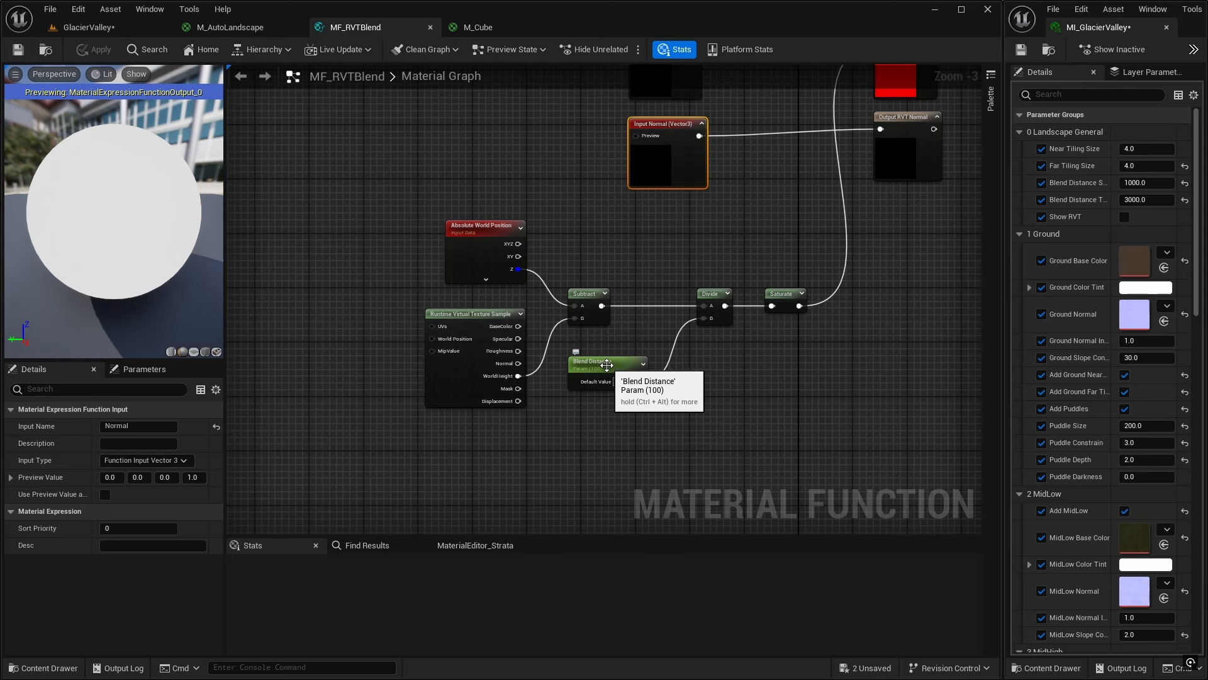
left_click(622, 381)
type("1000")
key("Return")
left_click(94, 49)
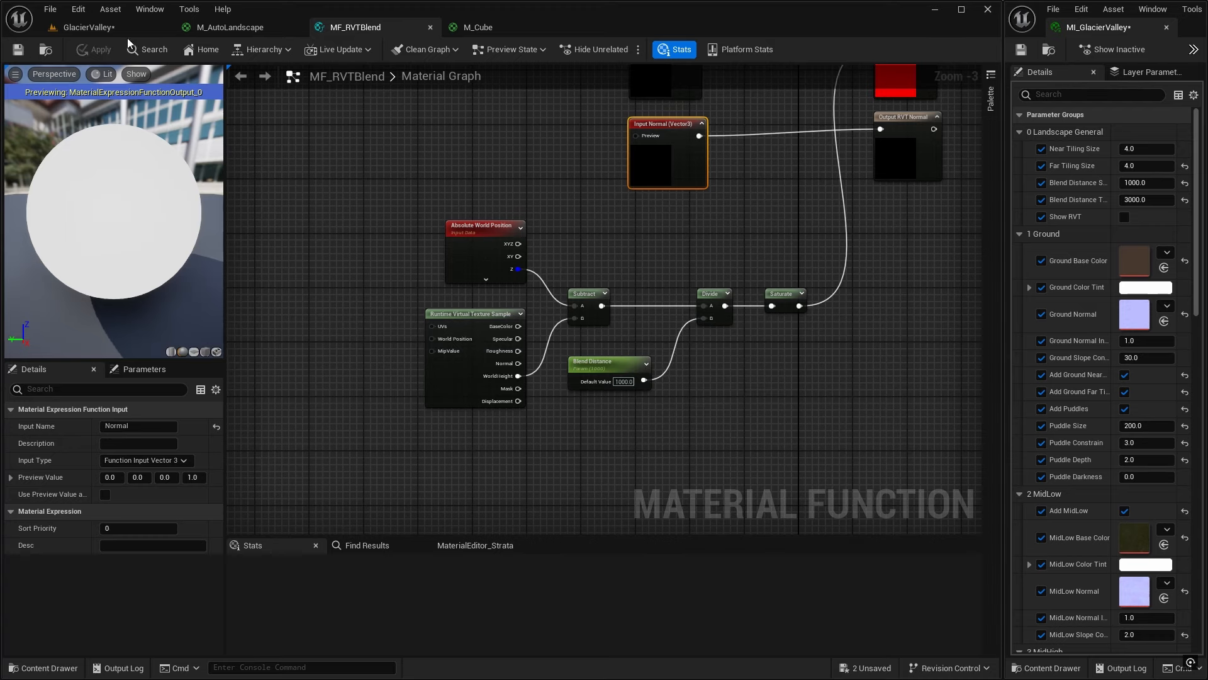
Examine how the mask gradient on the level's cube looks with the new blend distance
left_click(124, 37)
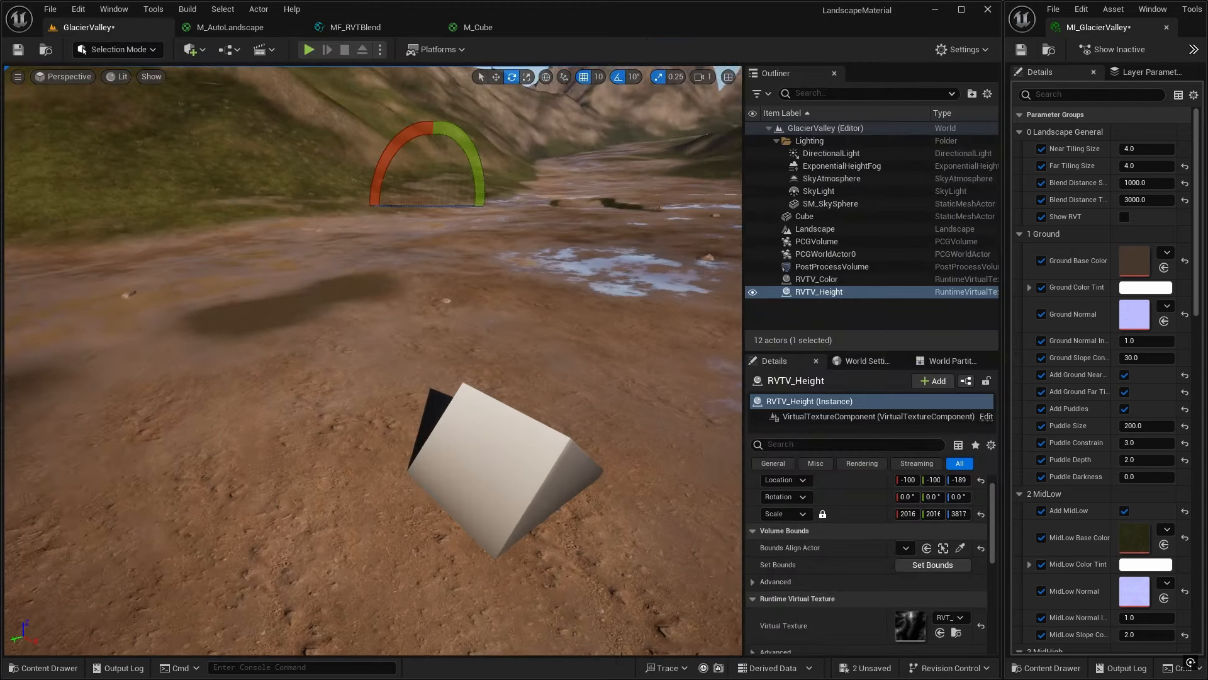
right_click_drag(373, 360, 255, 350)
right_click_drag(381, 483, 441, 456)
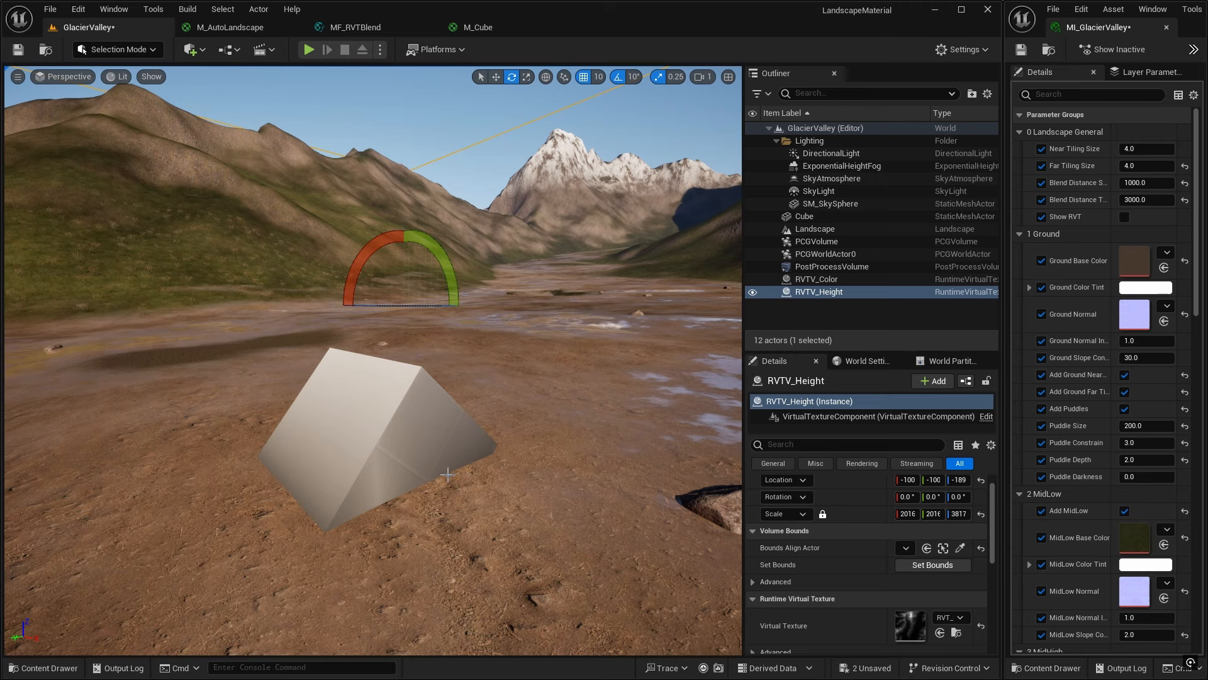
In MF_RVTBlend, set the sort priority of the Color input to 1 and the Normal input to 2, and save
left_click(473, 29)
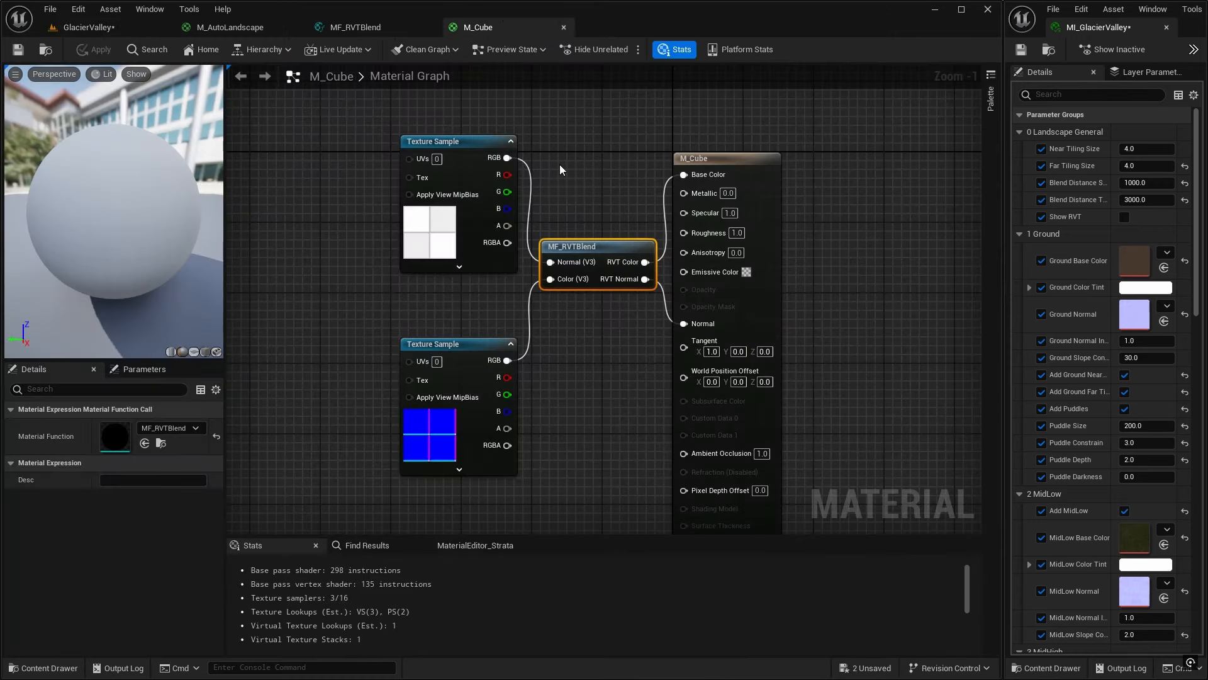
right_click_drag(579, 178, 572, 211)
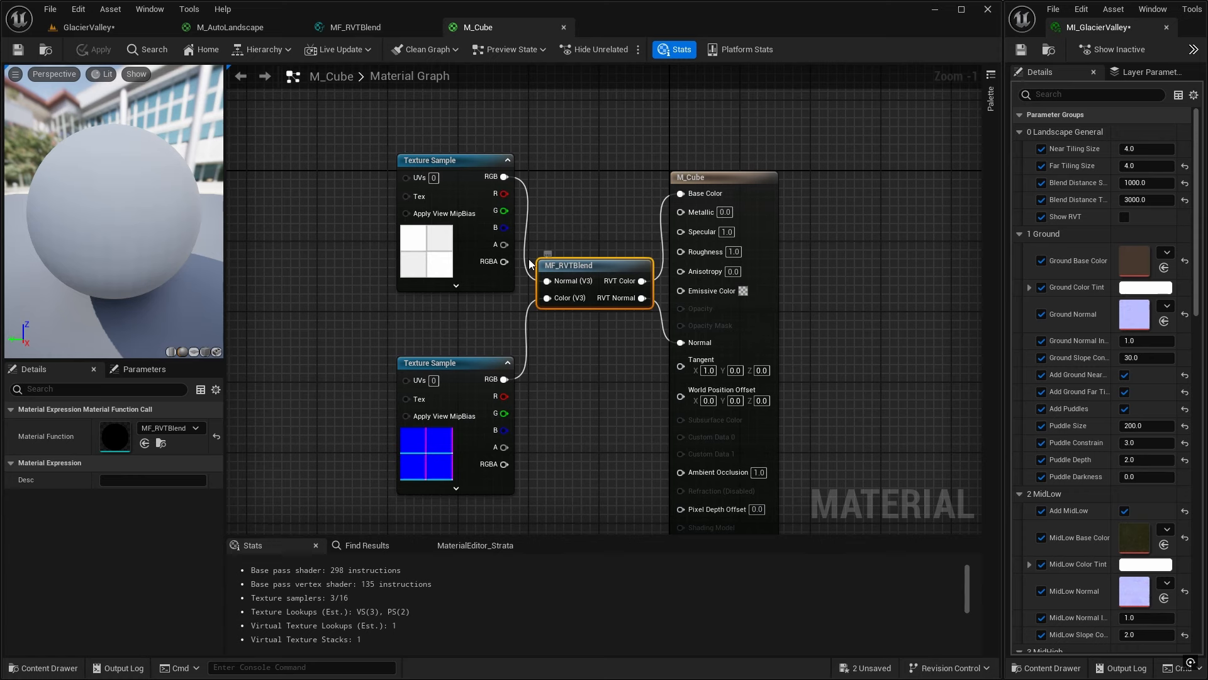
left_click(371, 29)
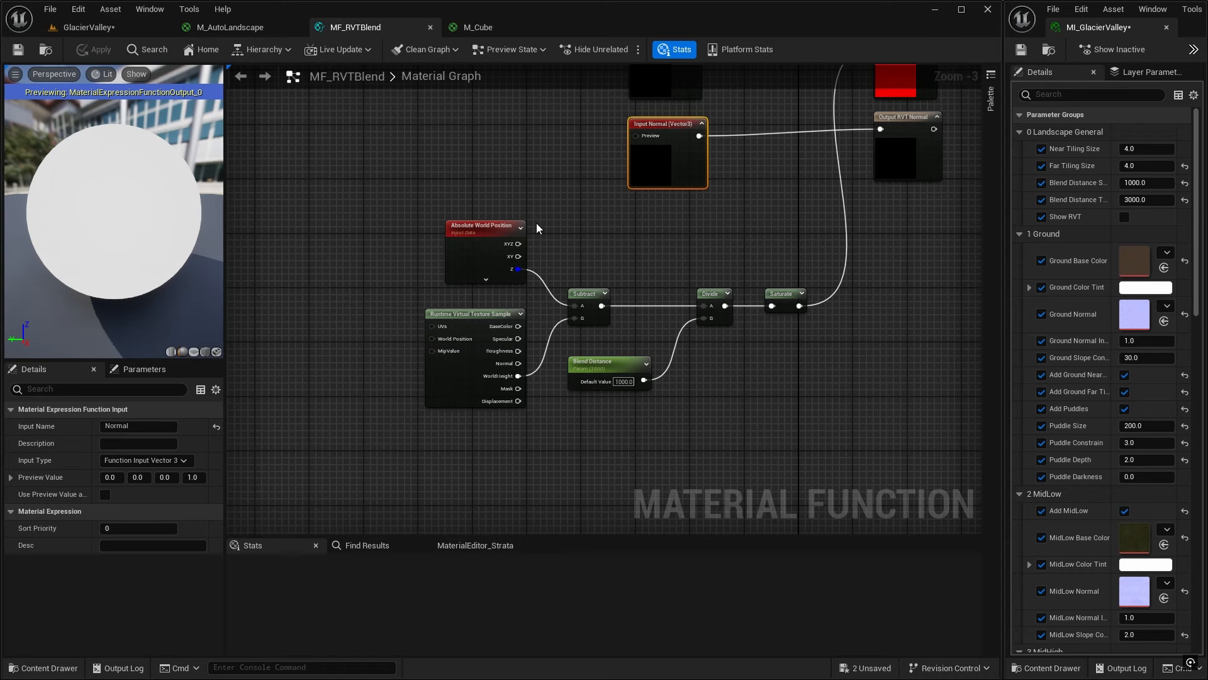
right_click_drag(646, 194, 505, 343)
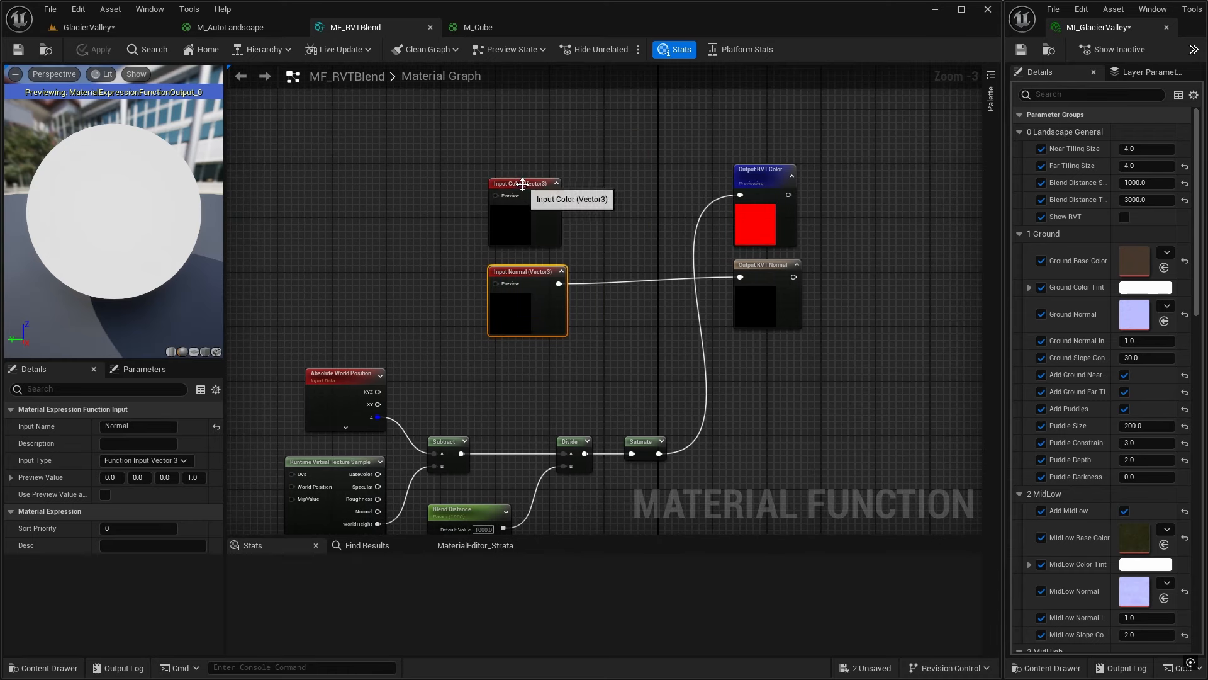
left_click(523, 188)
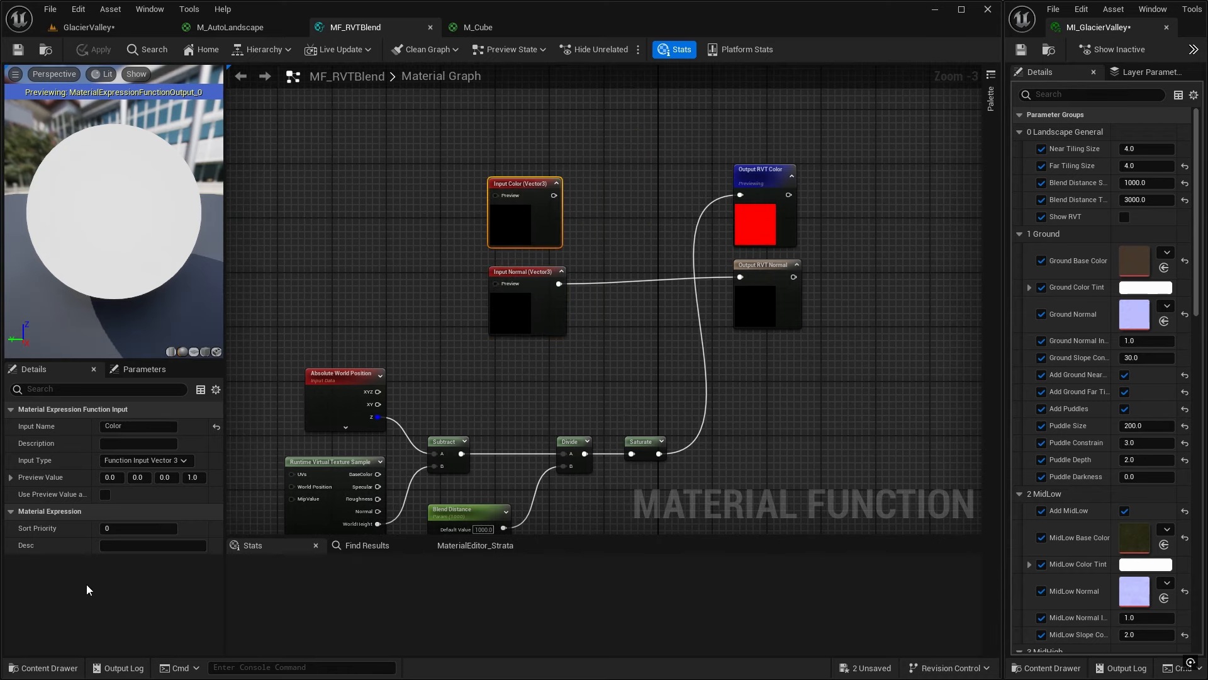
left_click(120, 525)
key("Return")
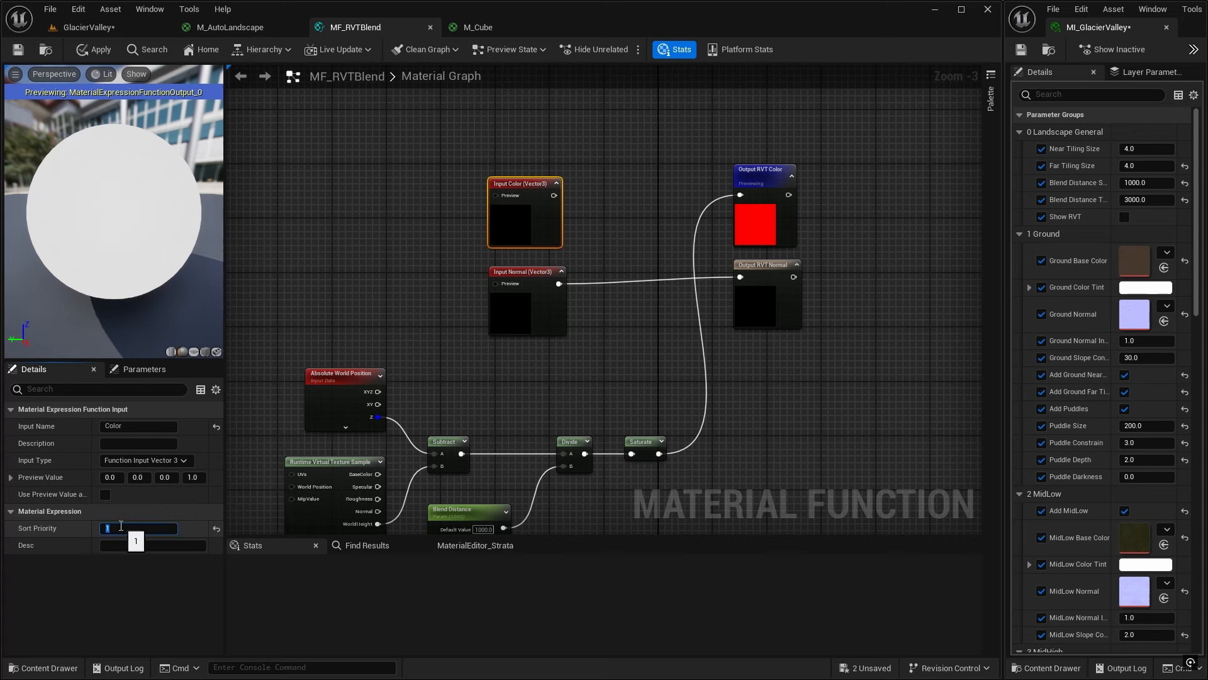
left_click(541, 299)
left_click(122, 528)
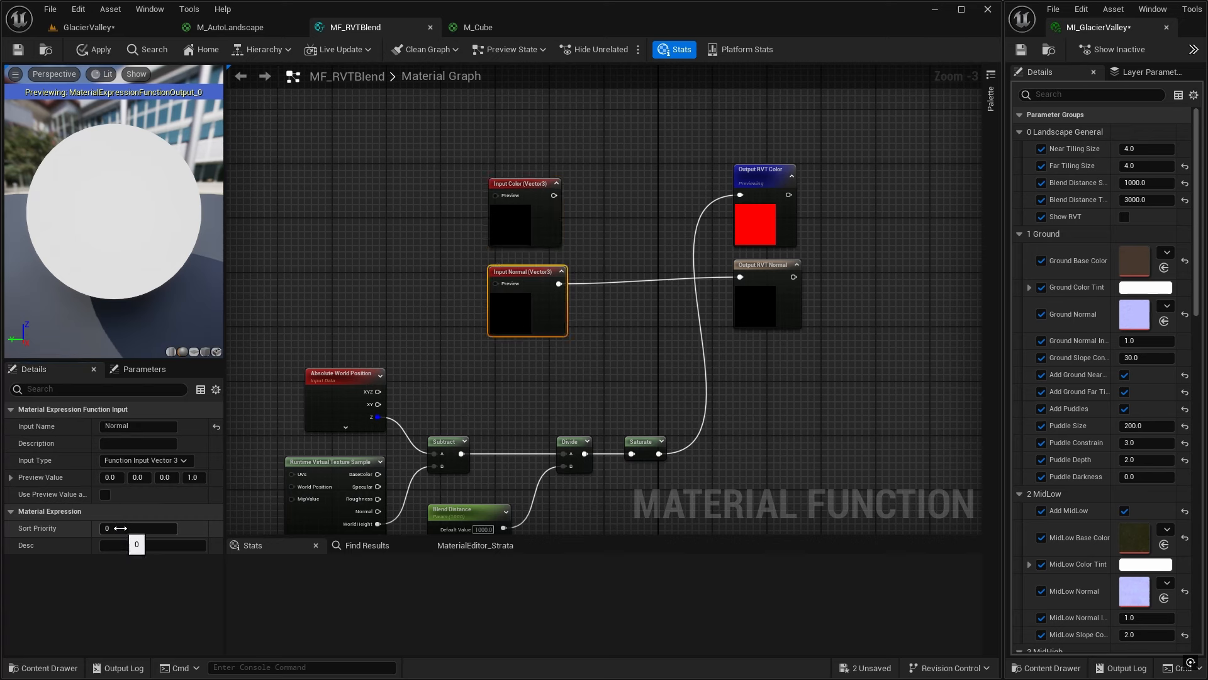
left_click(18, 50)
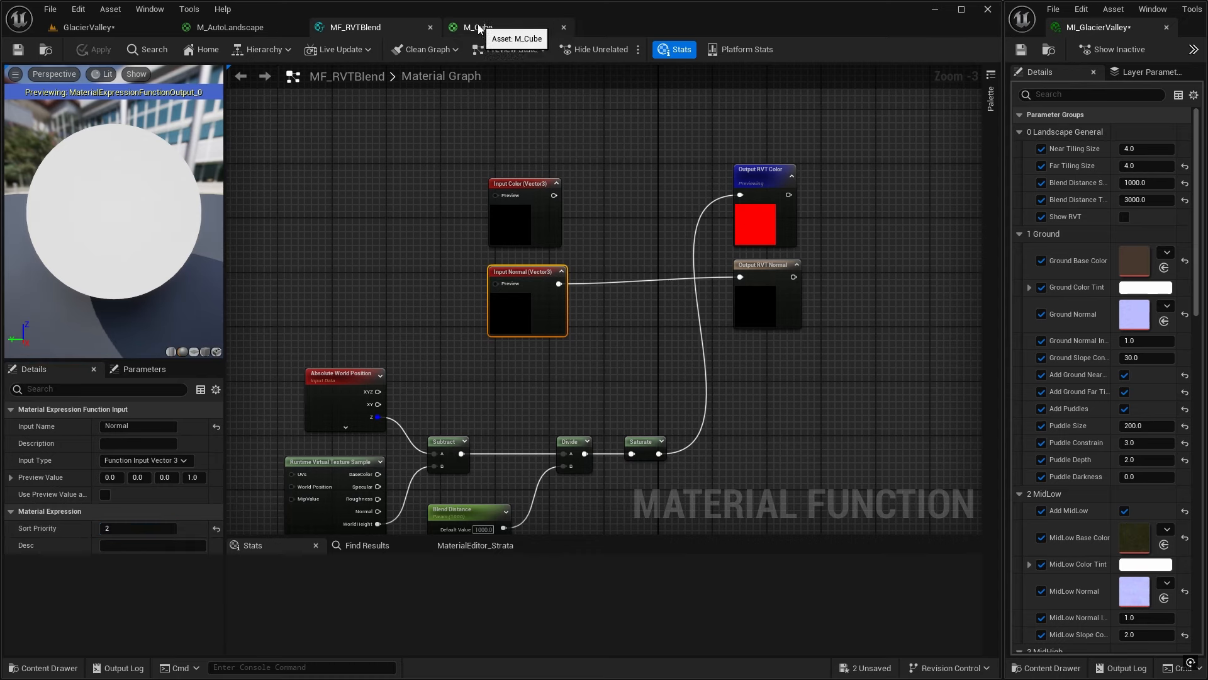
In M_Cube, reconnect the white texture sample to MF_RVTBlend's Color input and the blue normal sample to its Normal input, and save
left_click(478, 28)
left_click_drag(504, 177, 548, 282)
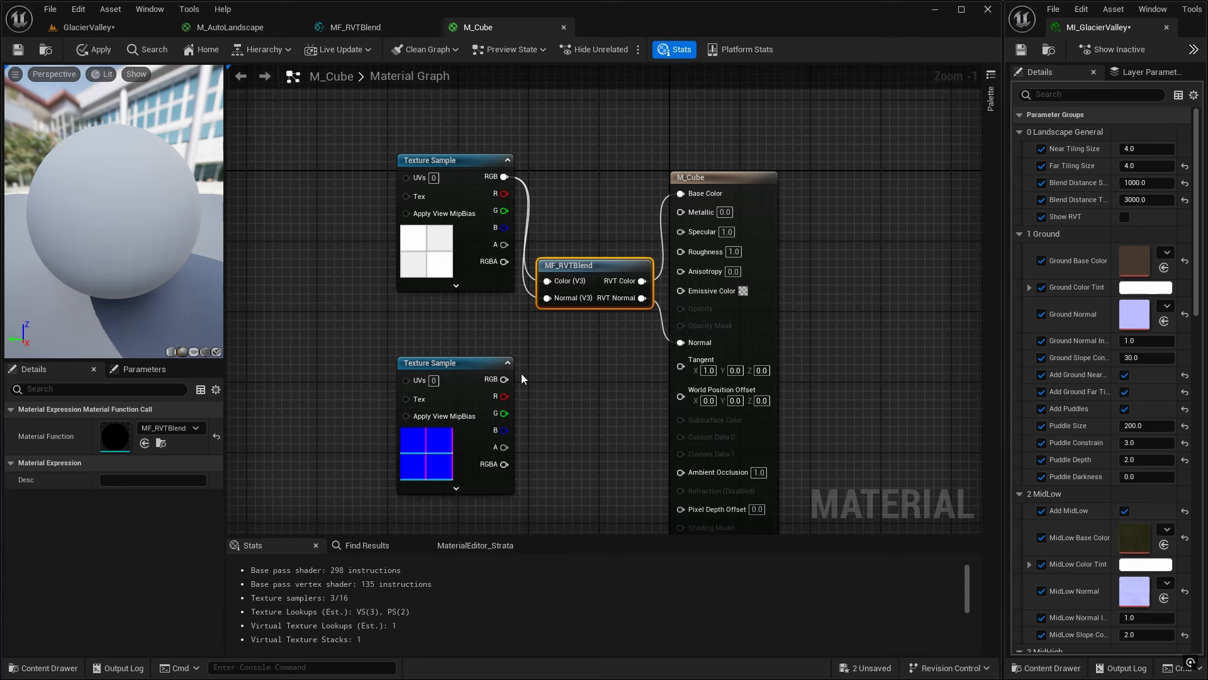
left_click_drag(504, 379, 548, 299)
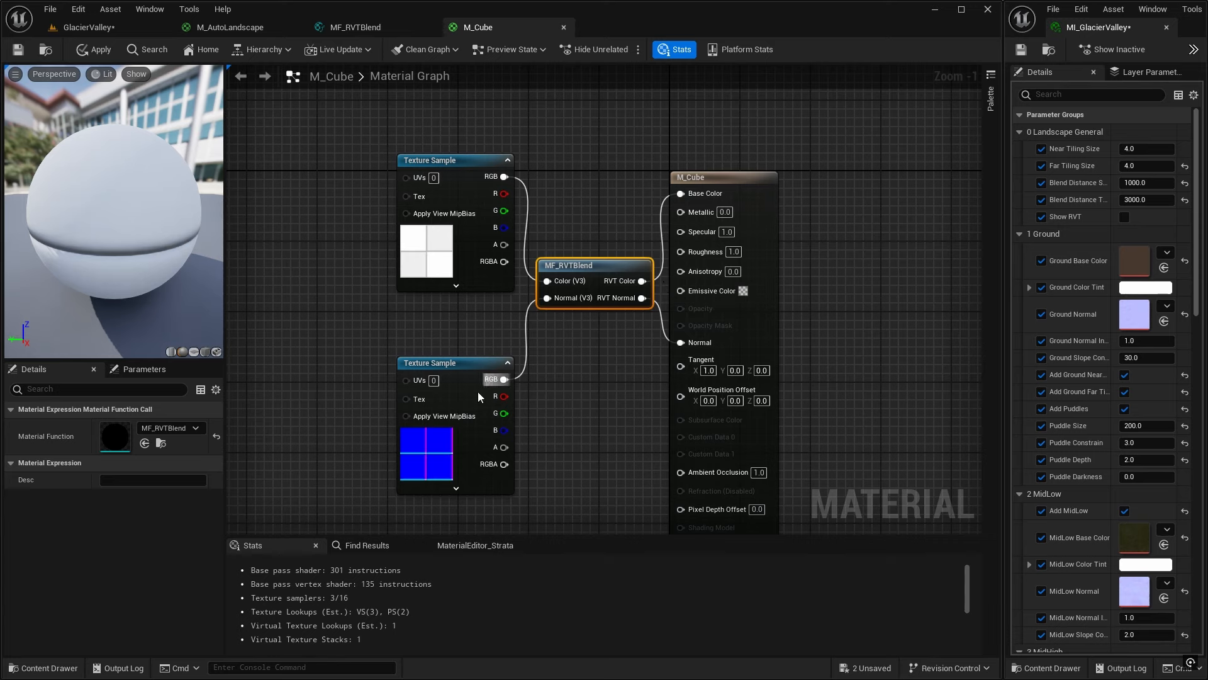
left_click(19, 50)
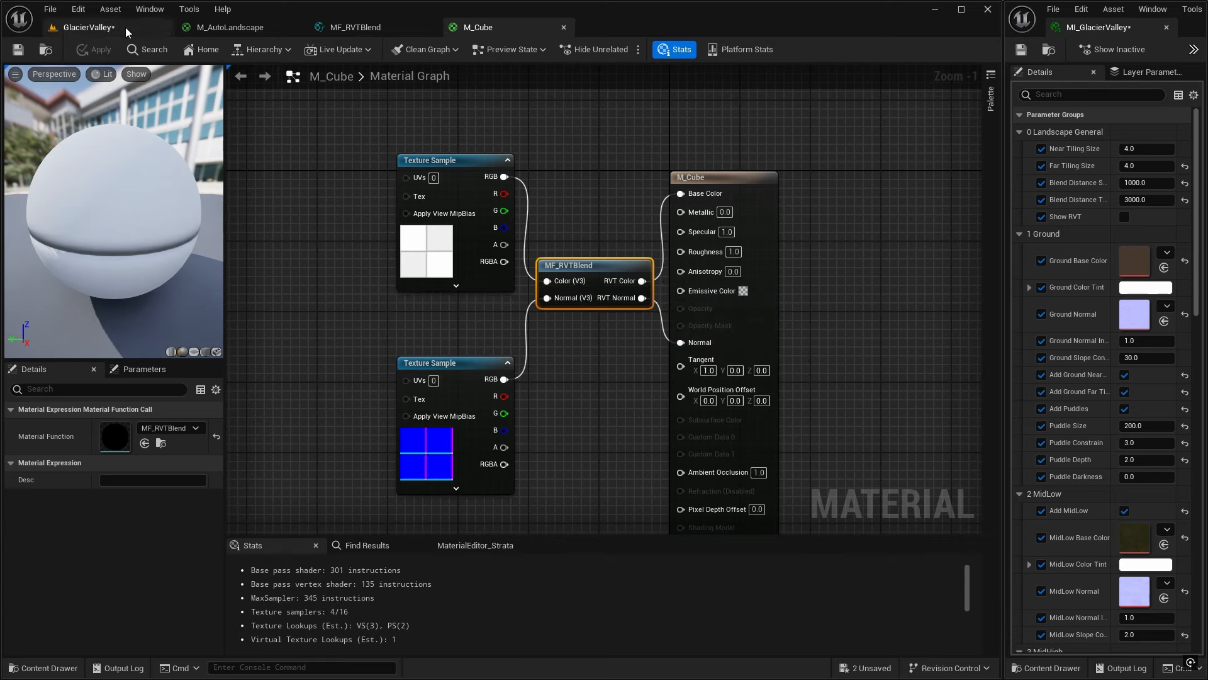
Check the rewired material on the cube in the GlacierValley level, and close the M_Cube material
left_click(126, 28)
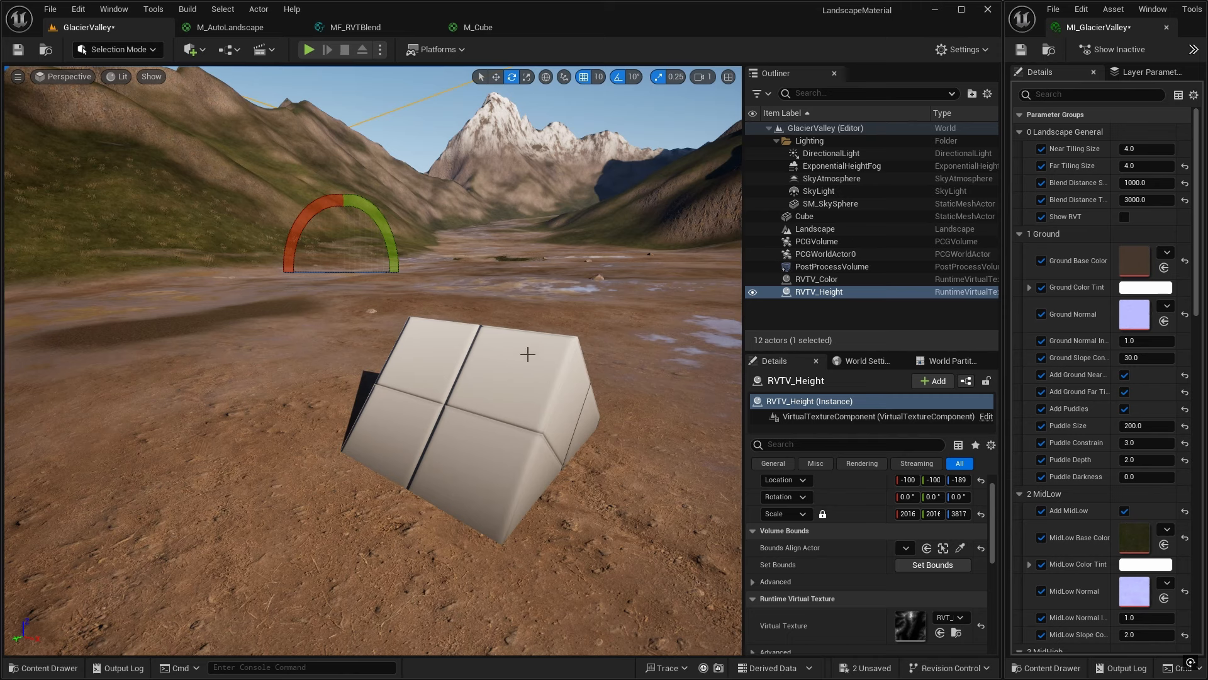
mouse_move(549, 451)
right_mouse_down()
mouse_move(476, 462)
mouse_move(337, 529)
mouse_move(403, 529)
mouse_move(396, 516)
mouse_move(553, 430)
right_mouse_up()
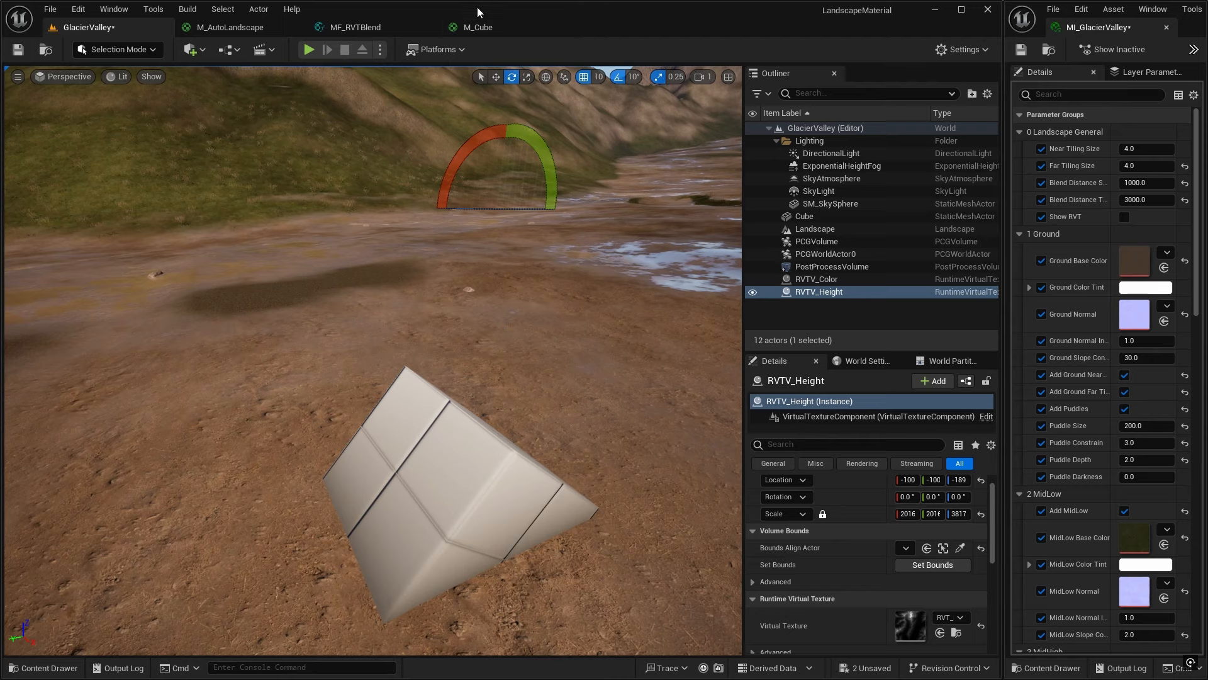
left_click(476, 24)
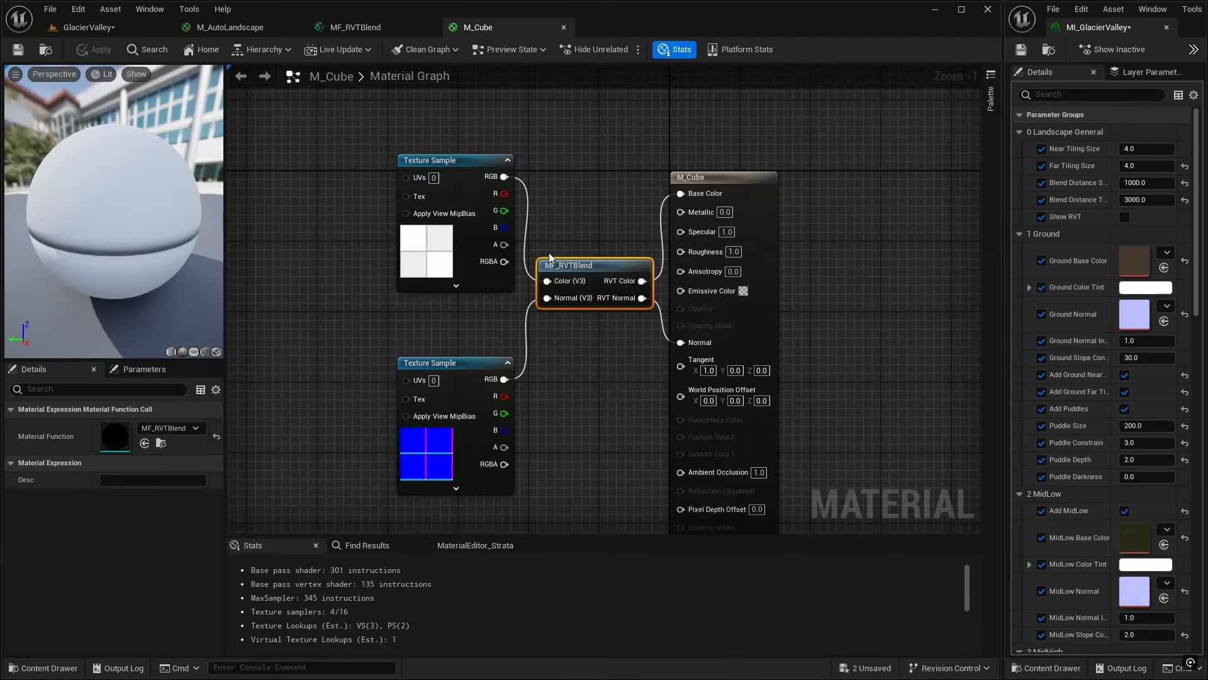
left_click(564, 27)
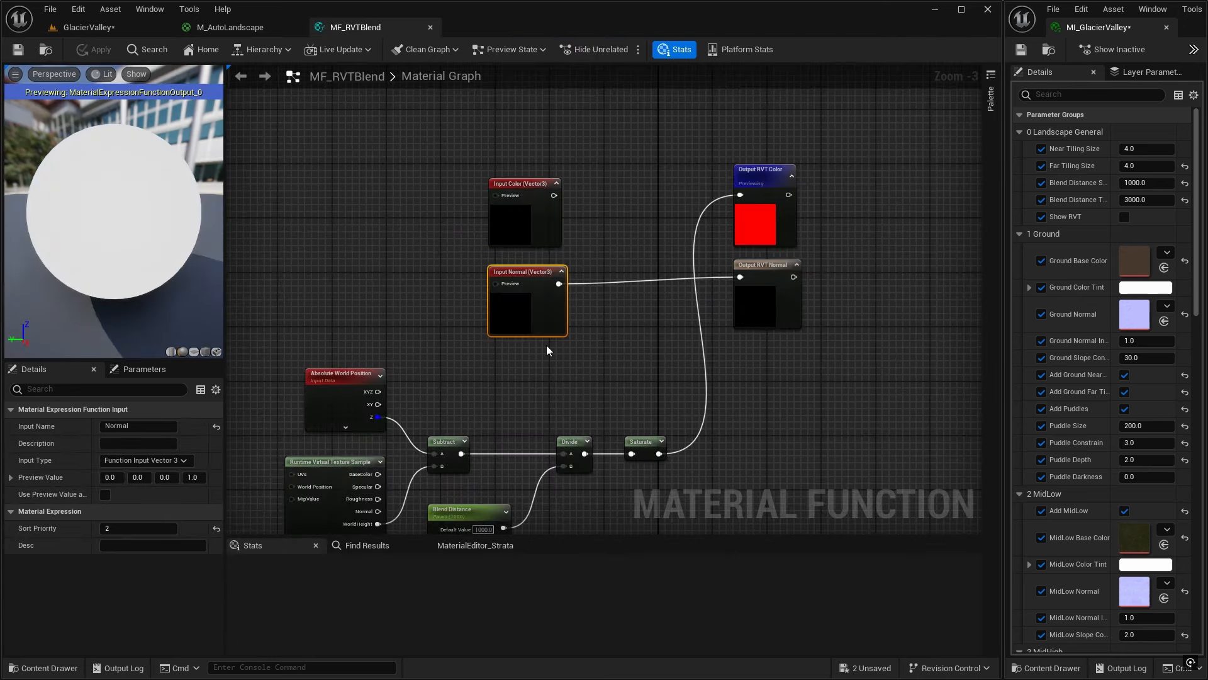
Open the MI_Cube instance from the Materials folder in a separate floating window and enable its Blend Distance override
key("ctrl+space")
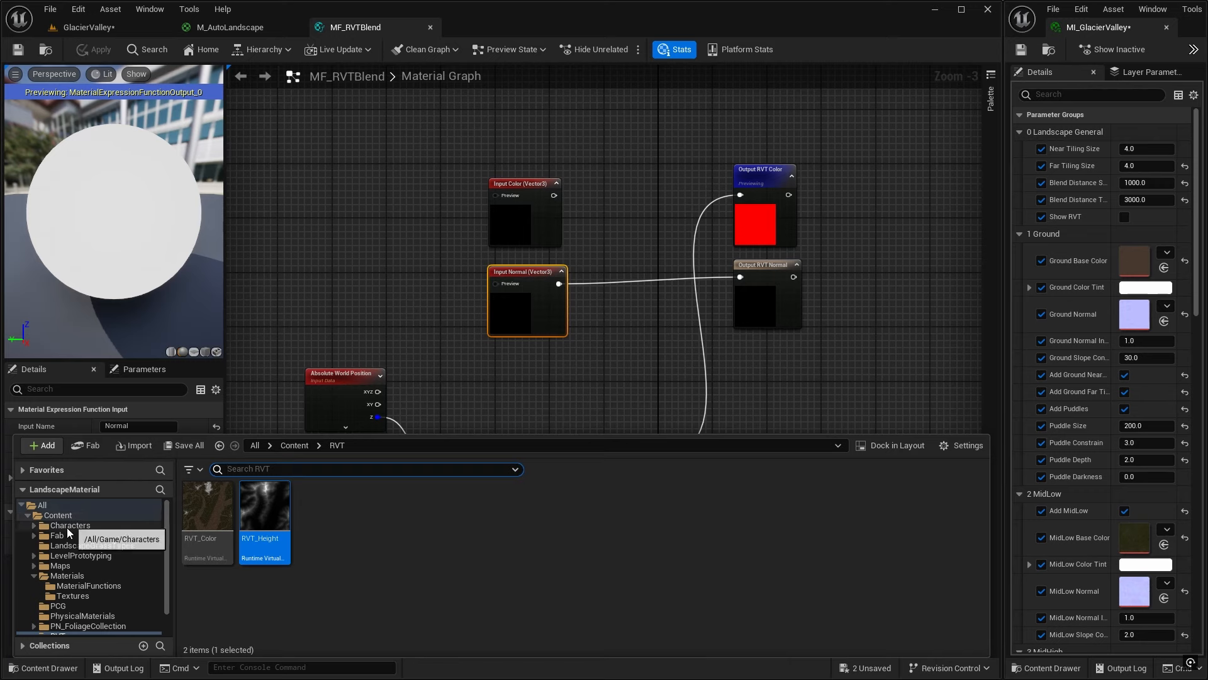
left_click(66, 575)
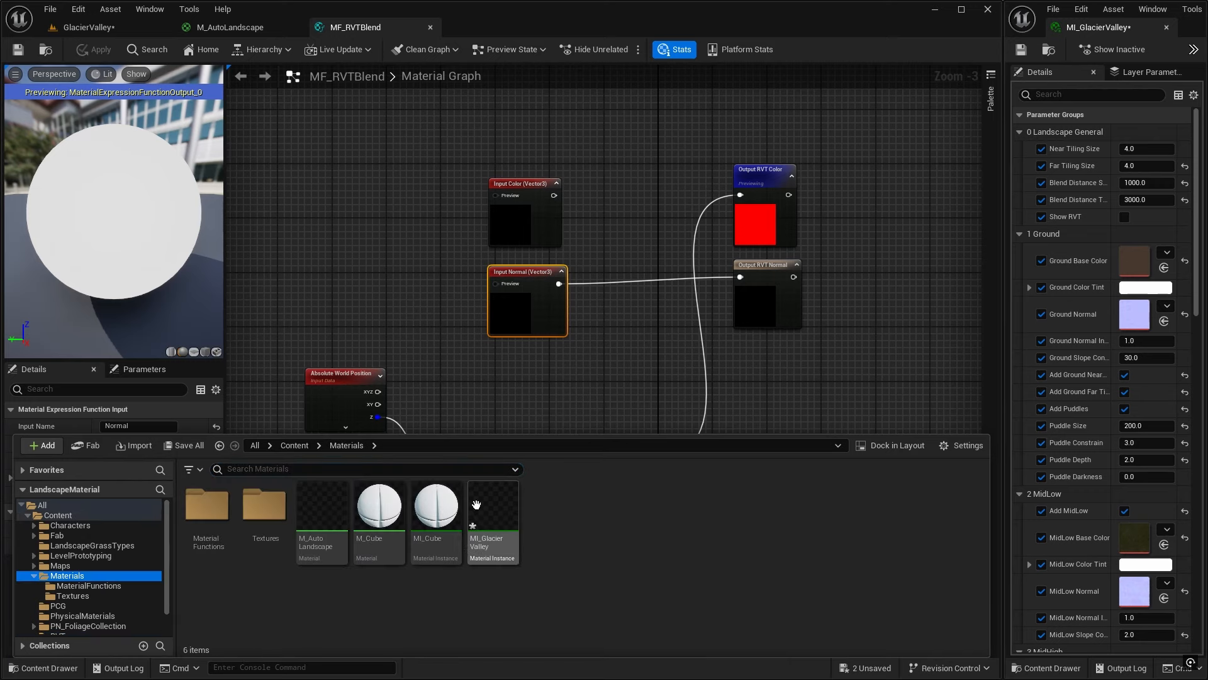
double_click(436, 509)
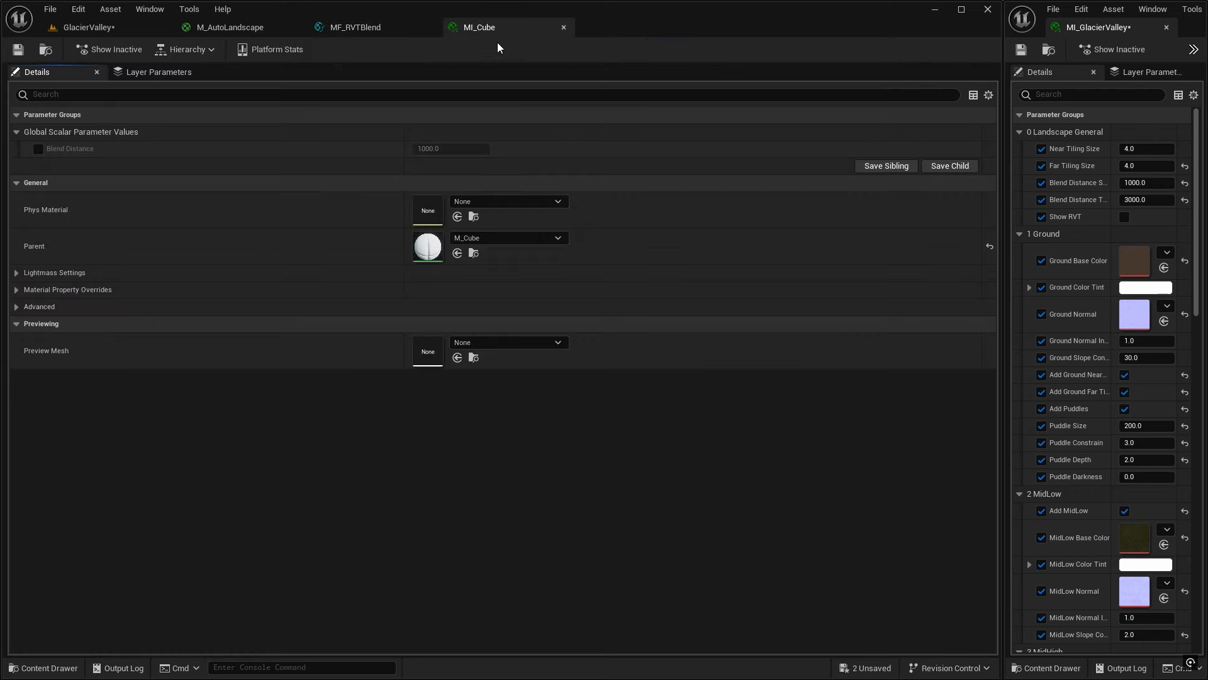
left_click_drag(503, 20, 860, 72)
left_click(861, 207)
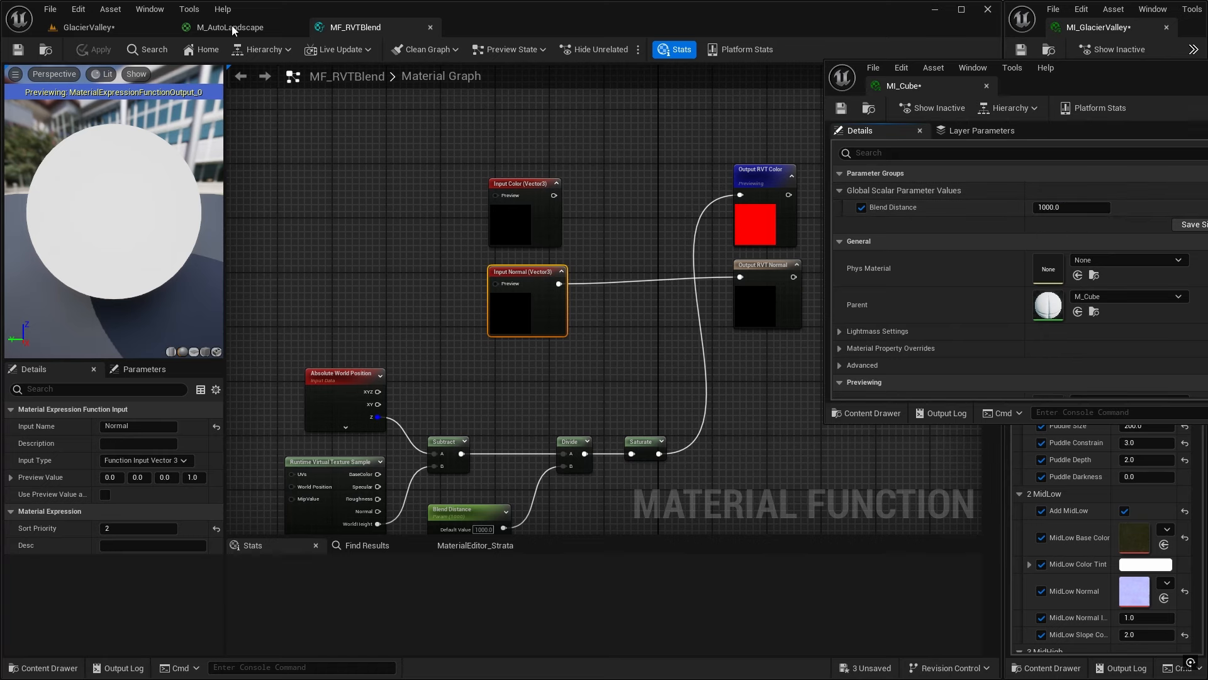
Try Blend Distance values of 0, 500, 1000 and 10000 in MI_Cube while viewing the cube in the GlacierValley level
left_click(89, 27)
left_click(1055, 207)
type("0")
key("Return")
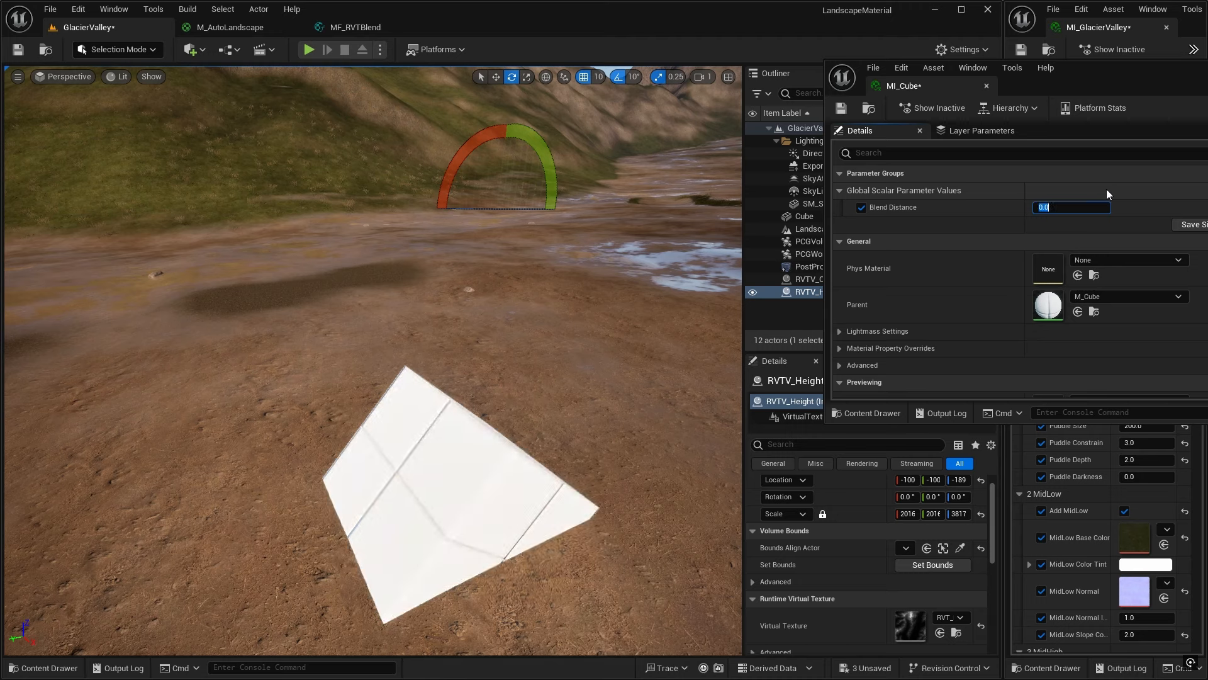
type("500")
key("Return")
type("1000")
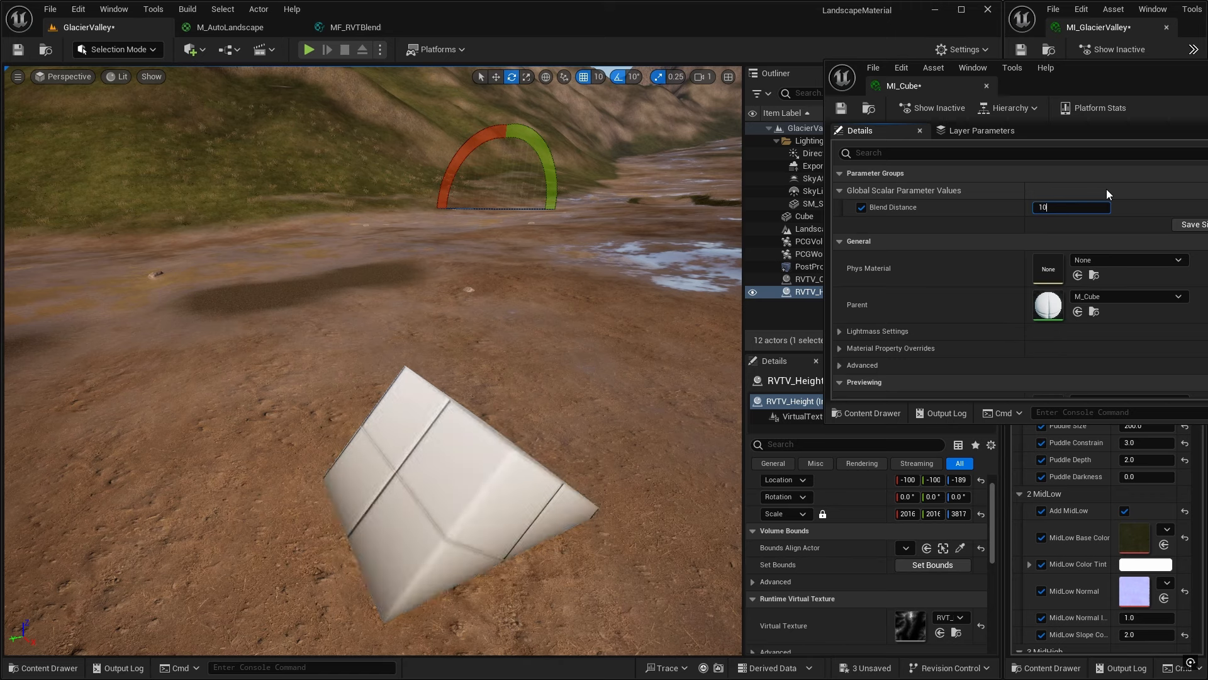
key("Return")
type("10000")
key("Return")
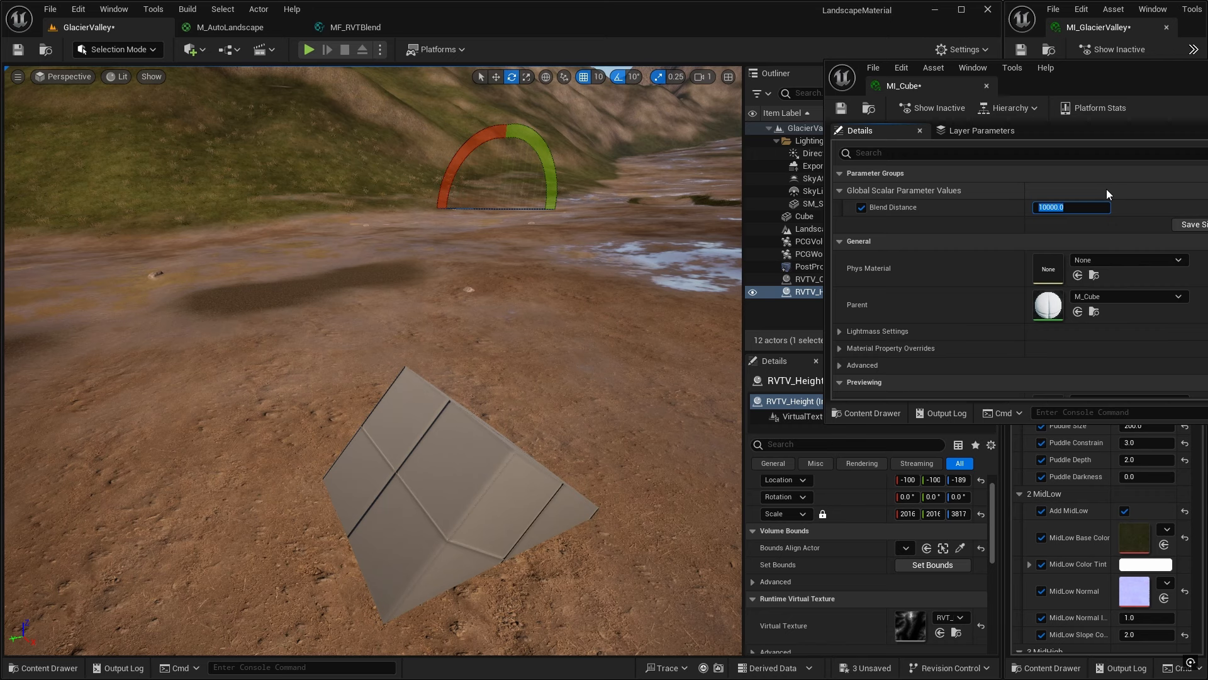
Set MI_Cube's Blend Distance to 500 and dock its window beside the MI_GlacierValley instance
type("500")
key("Return")
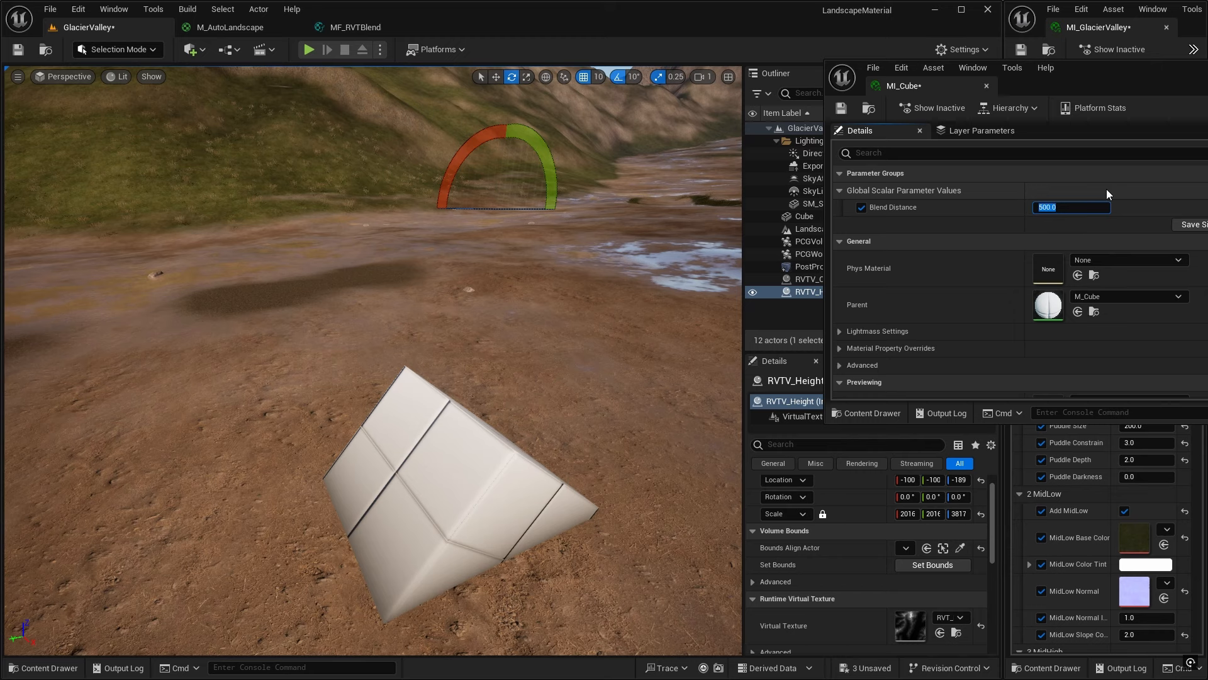
left_click_drag(912, 86, 1181, 28)
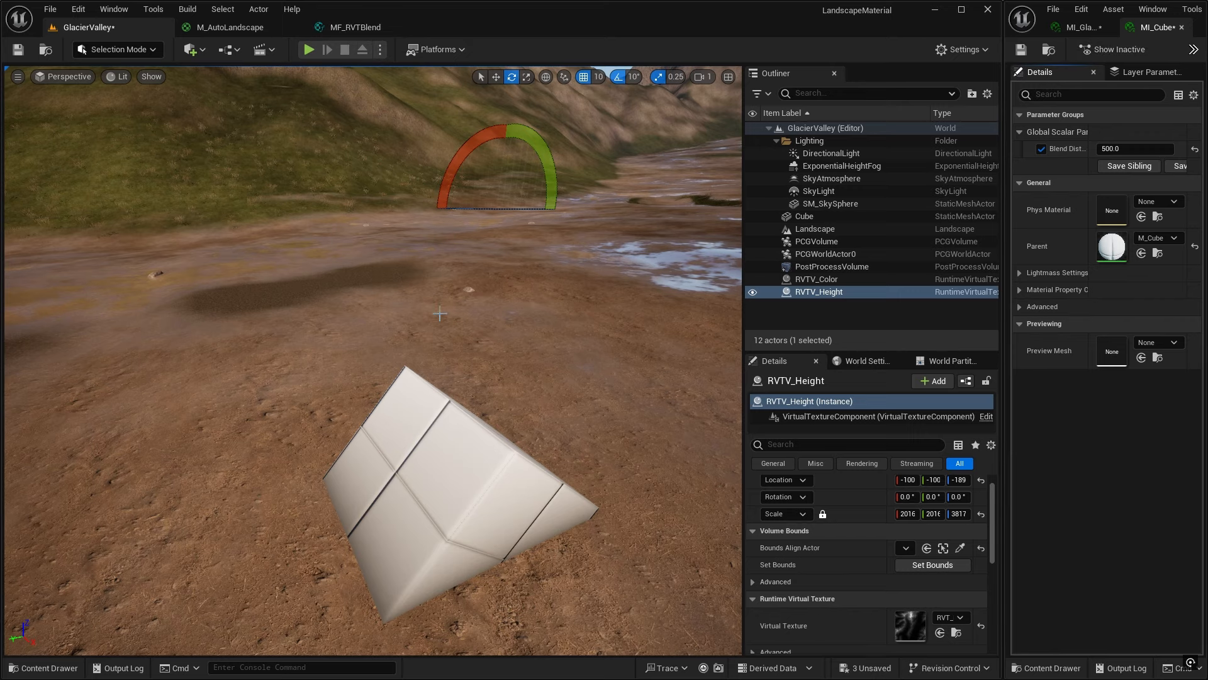
In MF_RVTBlend, add a Runtime Virtual Texture Sample above the Color input and assign RVT_Color to it
left_click(343, 28)
right_click_drag(568, 376, 654, 321)
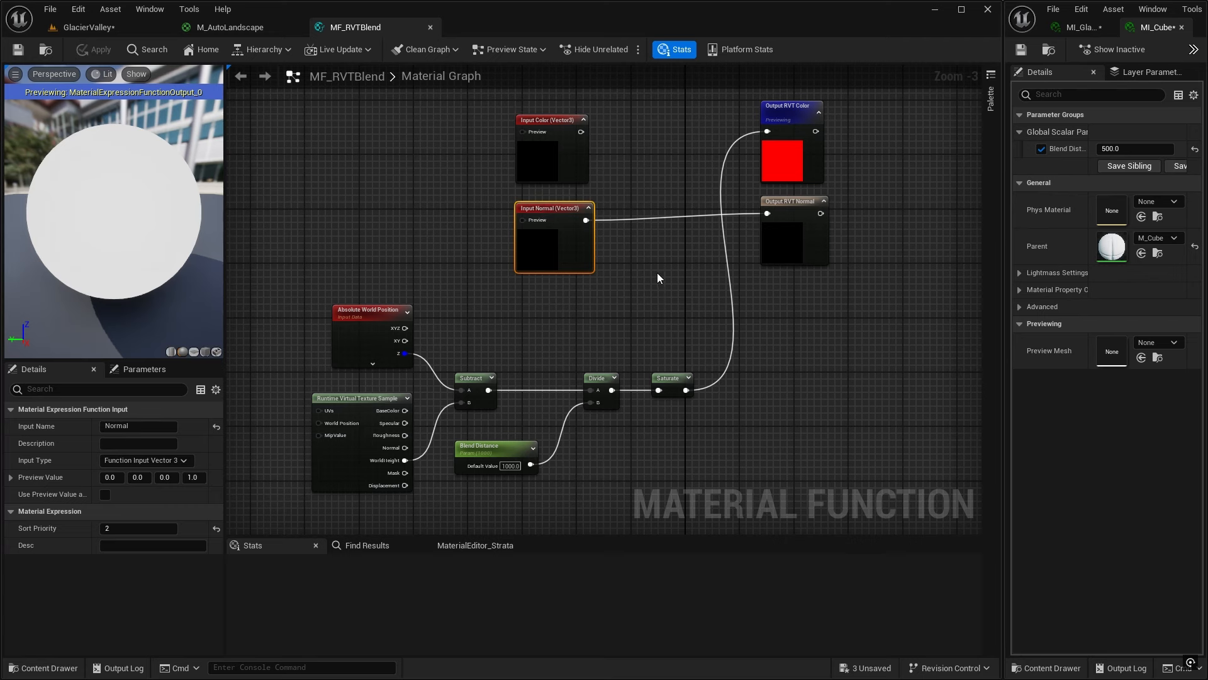
right_click_drag(654, 289, 590, 379)
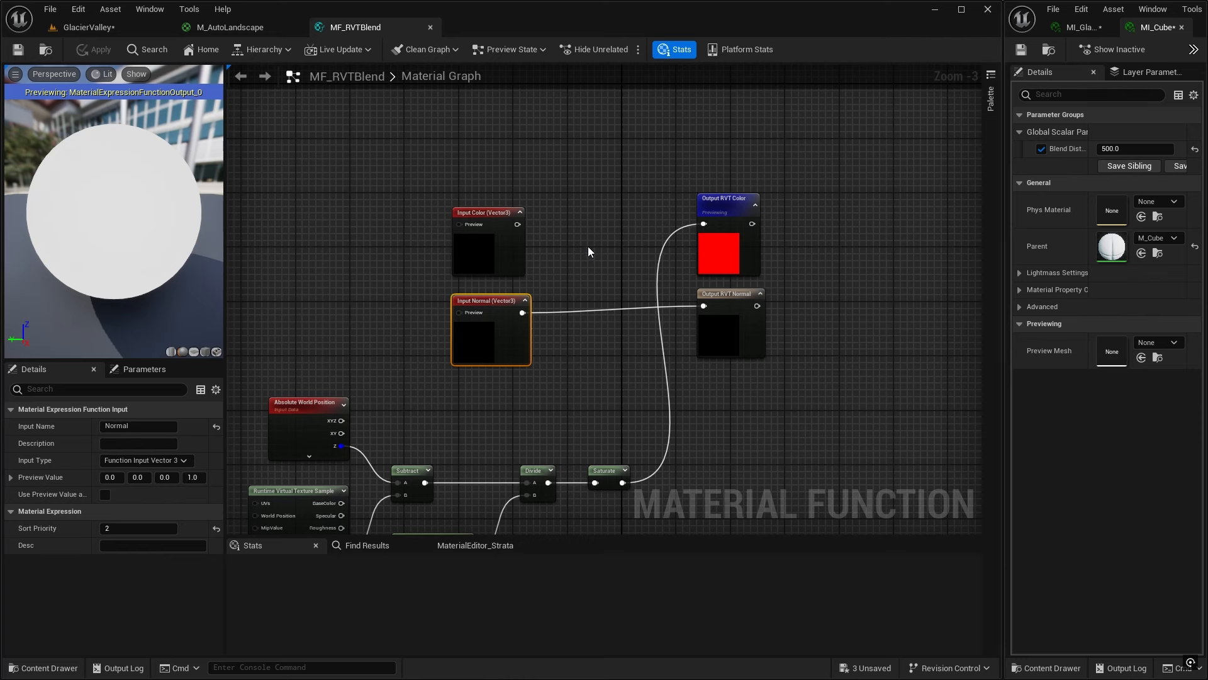
right_click_drag(583, 251, 655, 278)
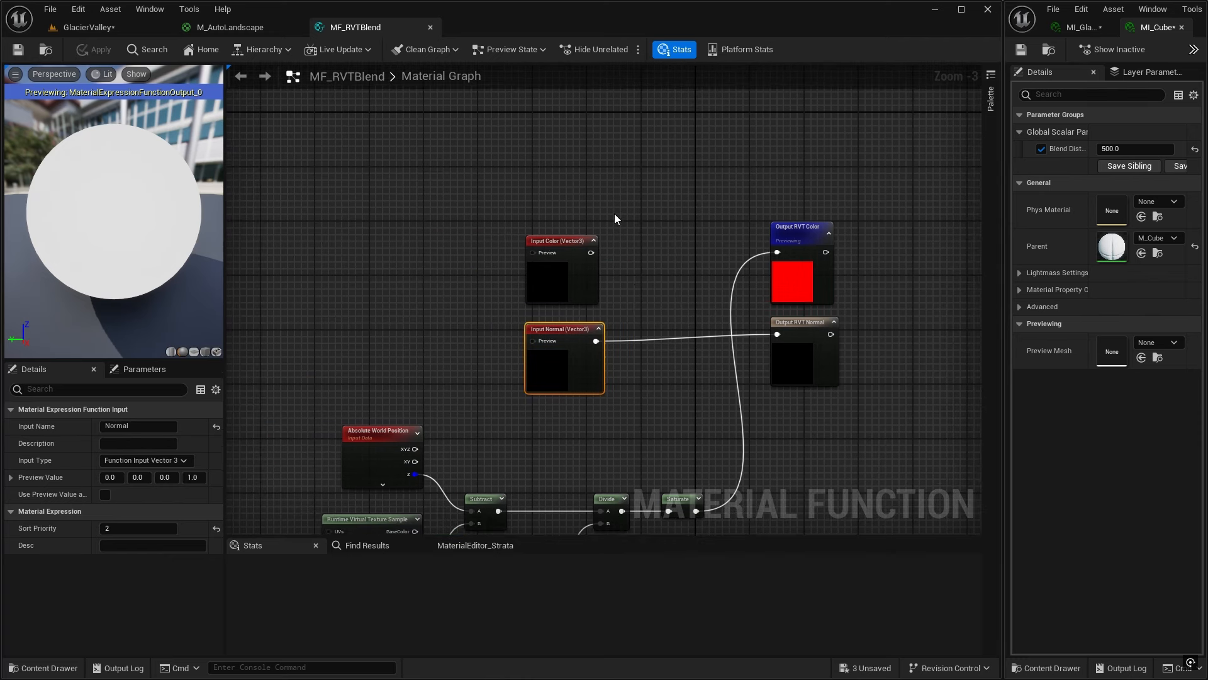
right_click(557, 159)
type("runtime")
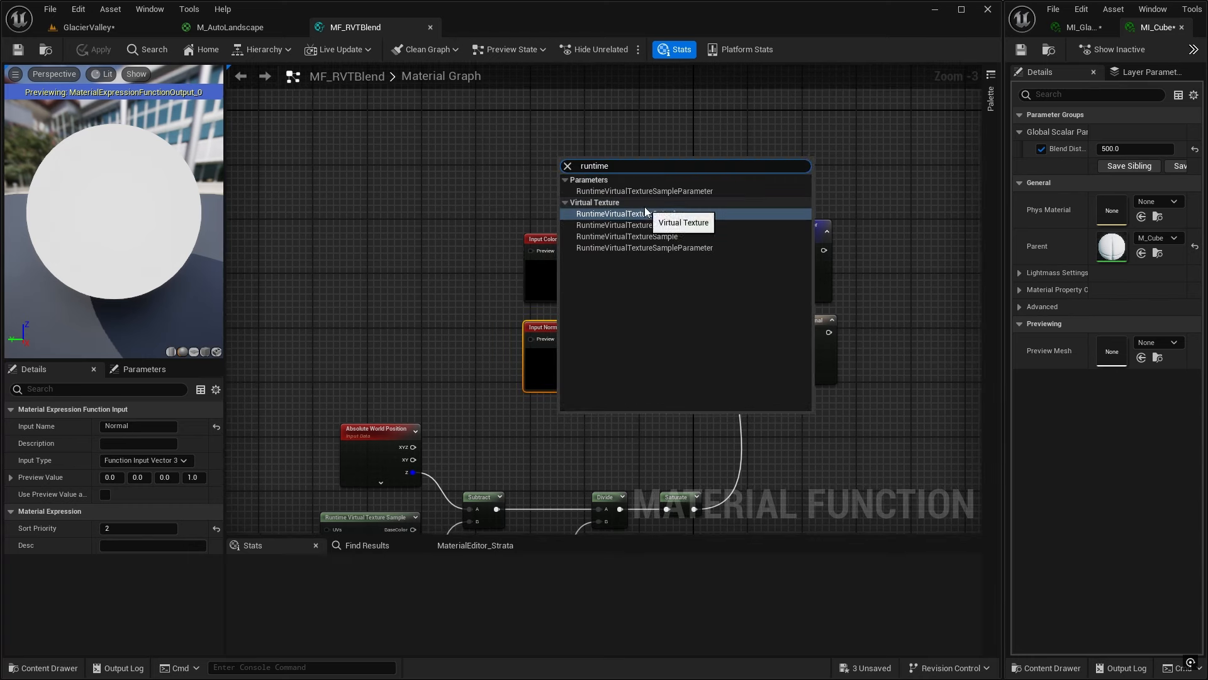
left_click(655, 237)
left_click_drag(623, 168, 597, 129)
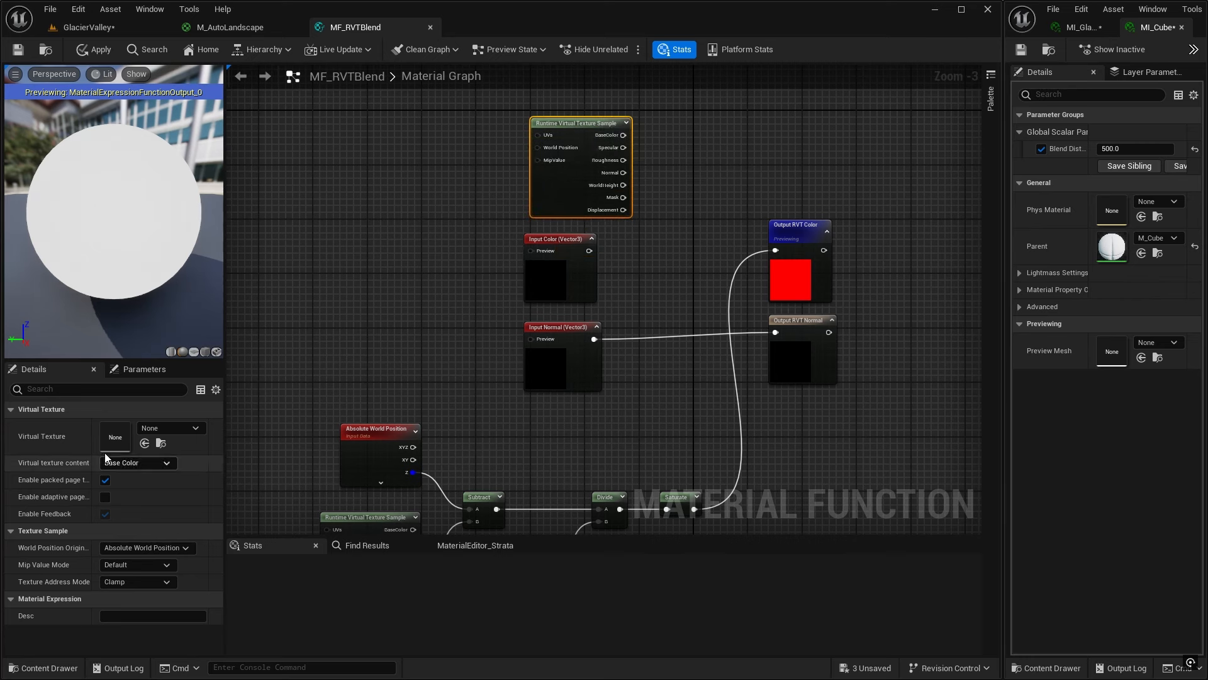
left_click(186, 428)
left_click(209, 275)
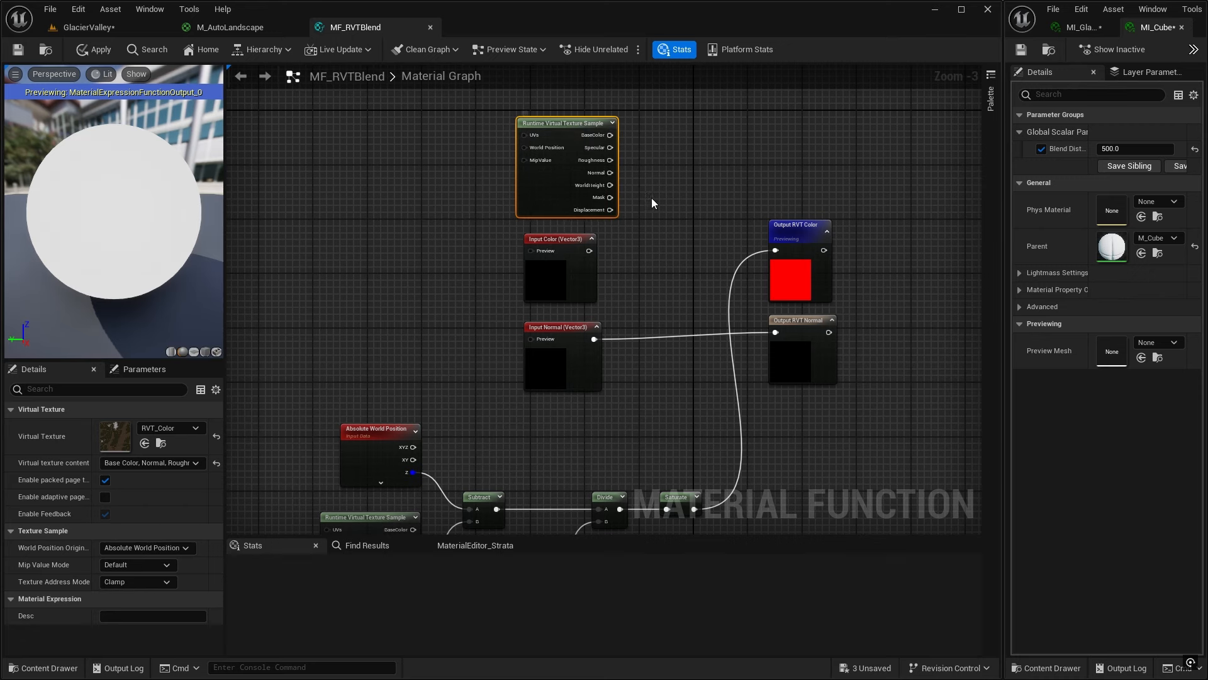
Add a Lerp with the sample's BaseColor as A, the Color input as B, and the Saturate result as Alpha
right_click_drag(661, 251, 650, 222)
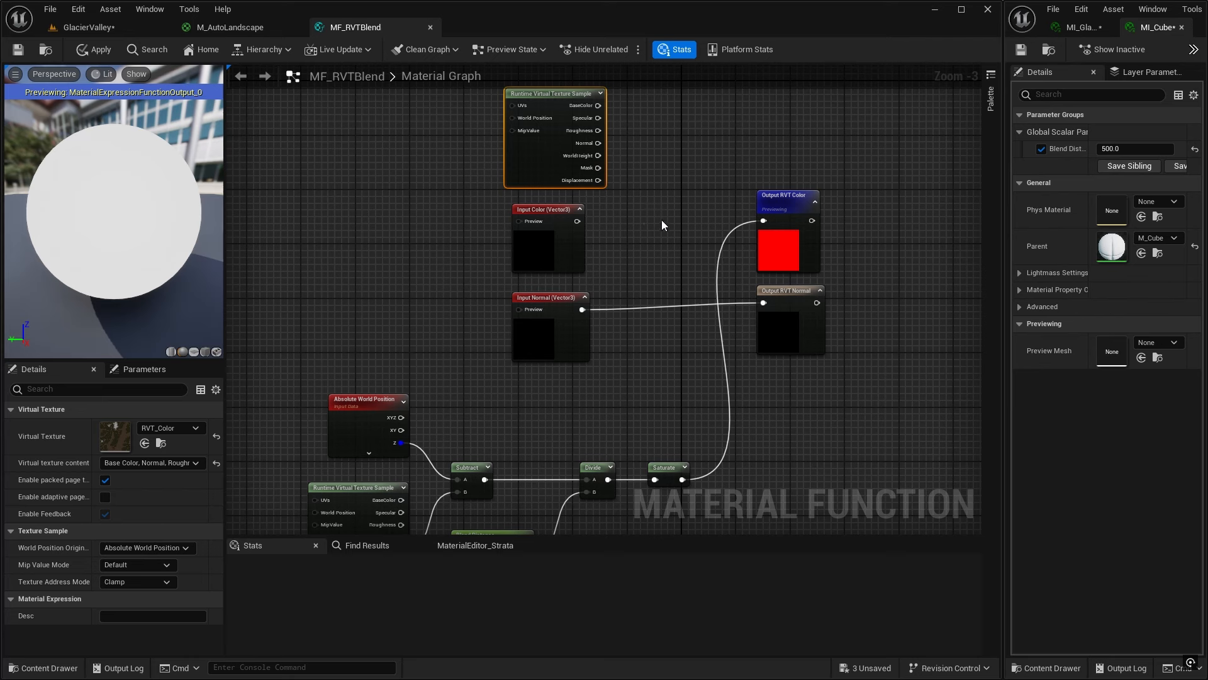
left_click(659, 205)
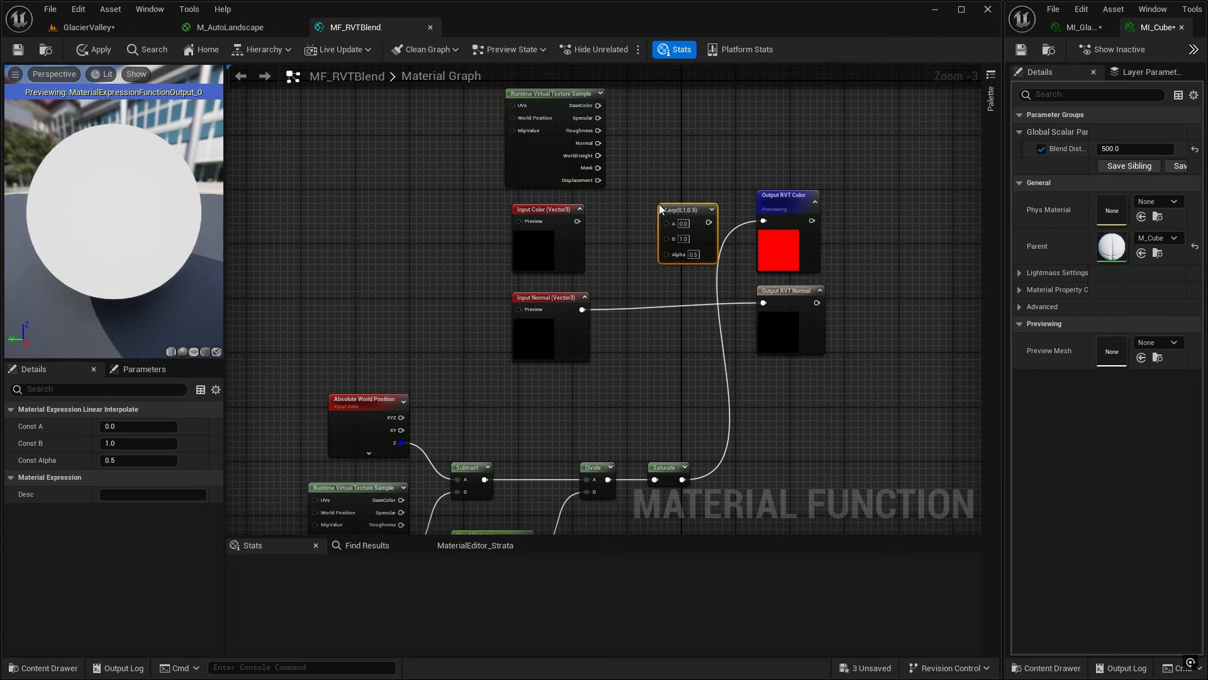
left_click_drag(687, 215, 683, 228)
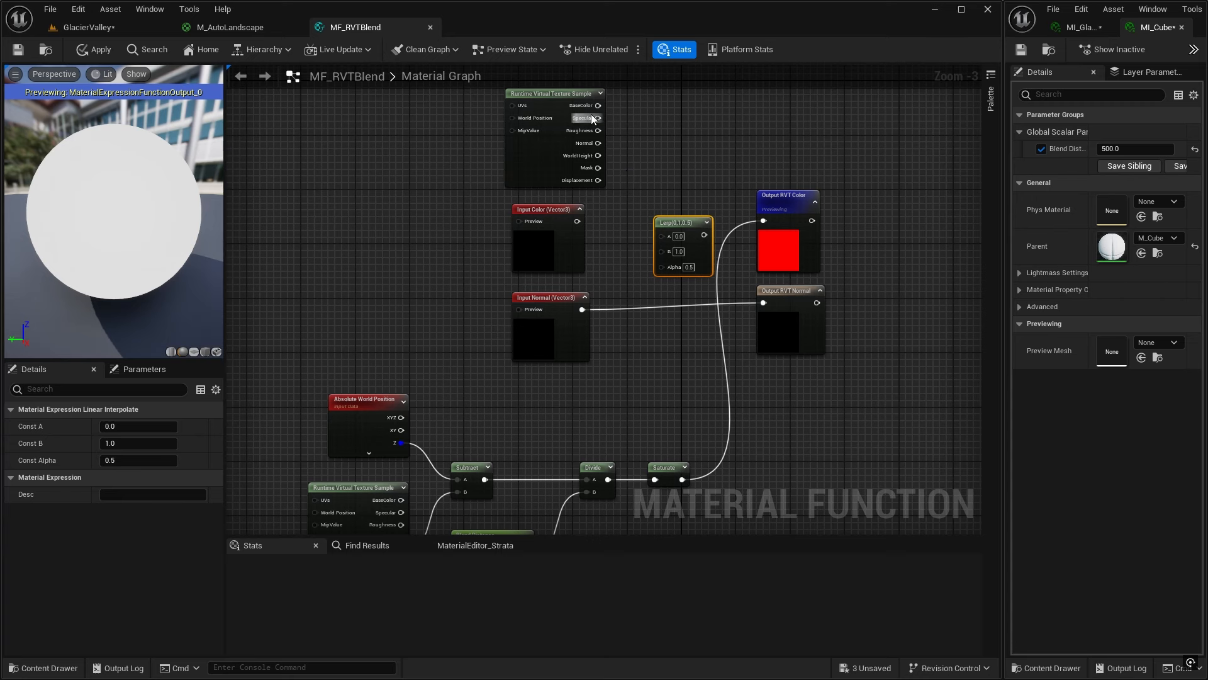
left_click_drag(597, 106, 666, 237)
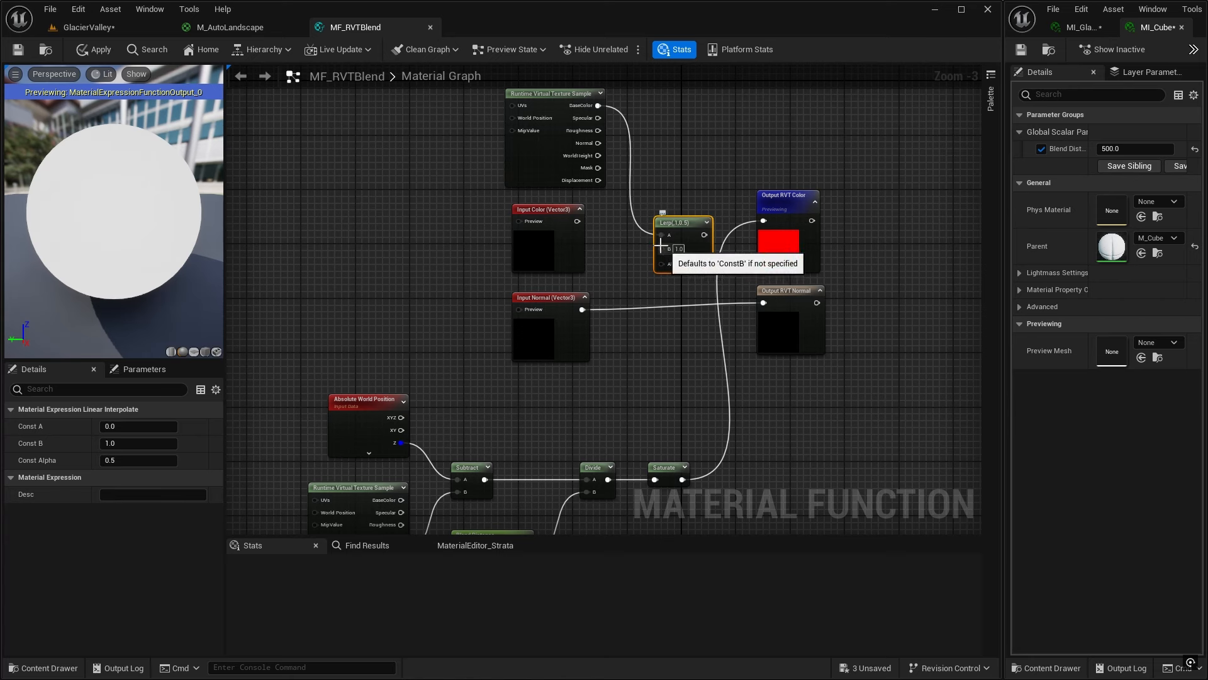
left_click_drag(578, 221, 661, 248)
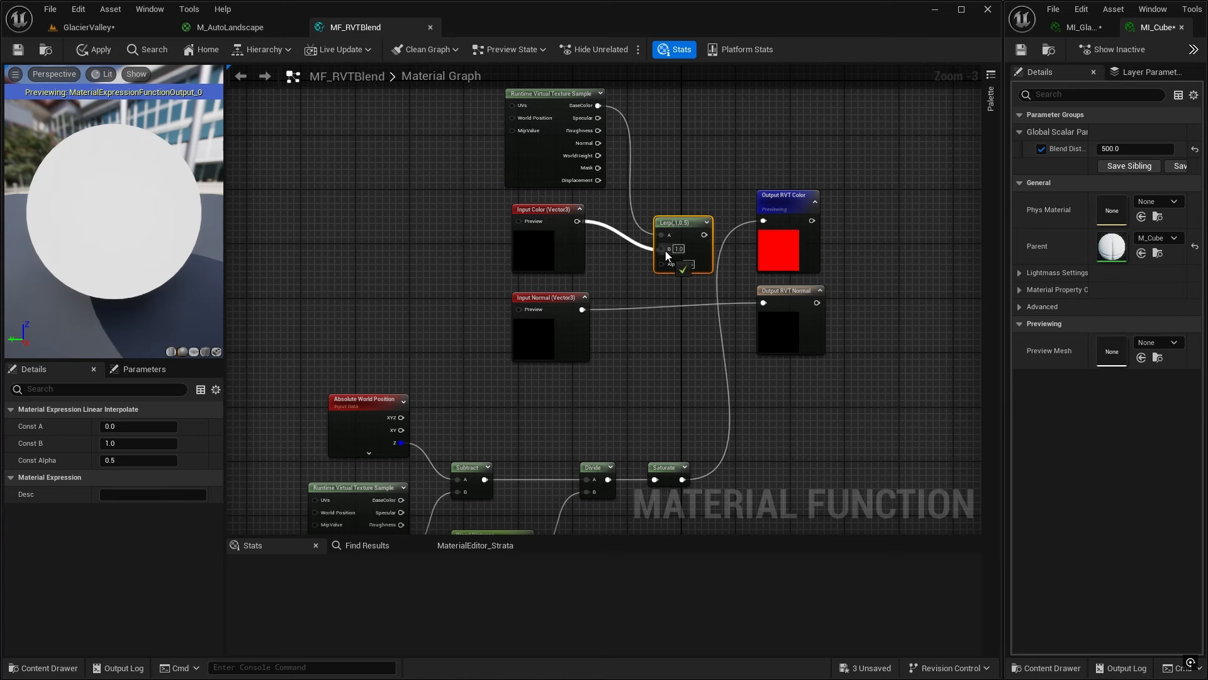
left_click_drag(683, 479, 662, 264)
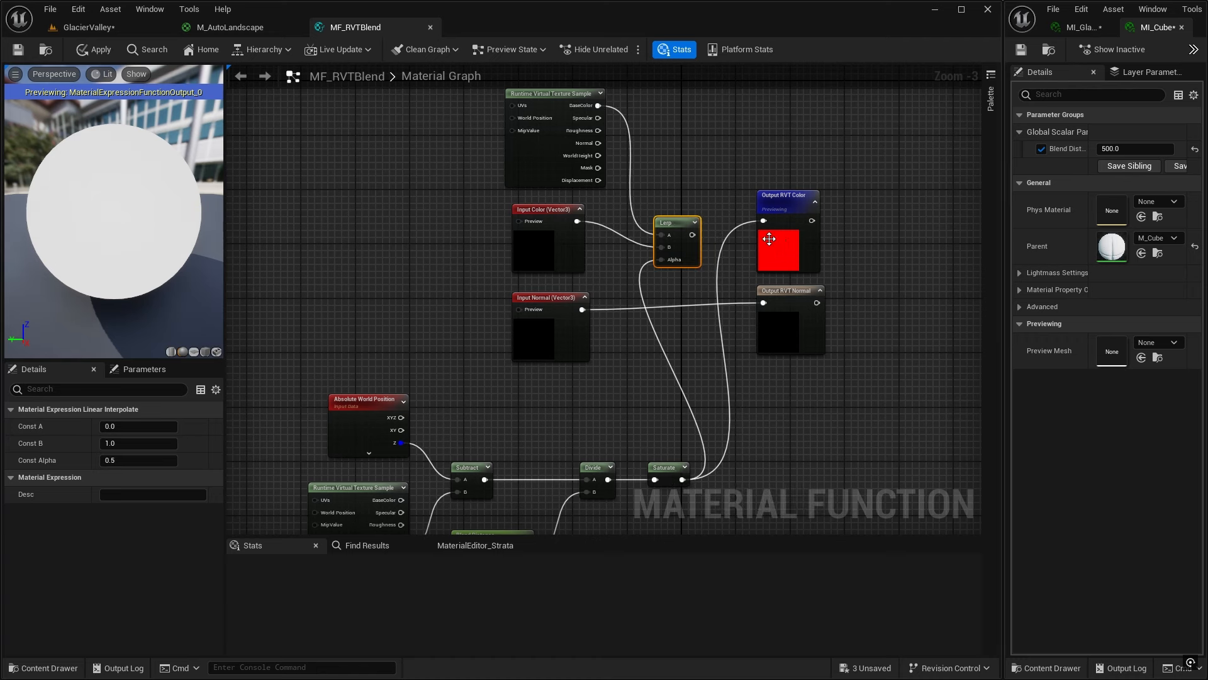
Group the height blend nodes in a comment named "Height Mask" and move the group away from the output nodes
right_click_drag(719, 269, 792, 241)
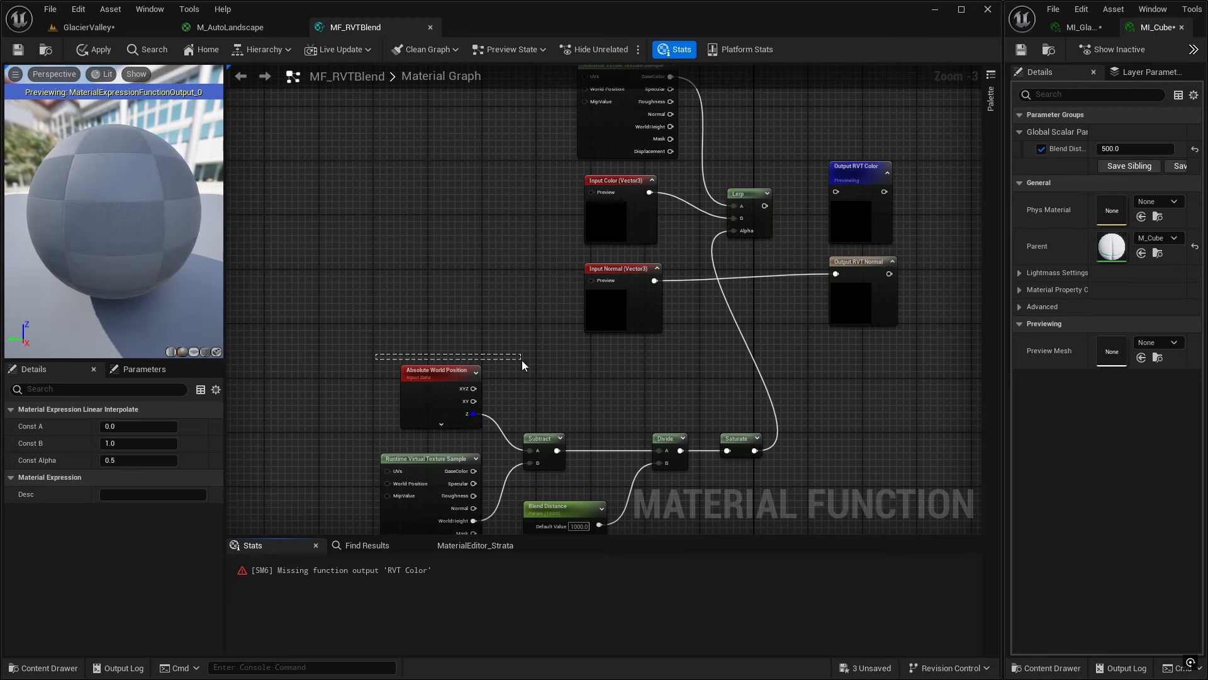
left_click(428, 373)
right_click_drag(628, 392, 603, 201)
left_click_drag(337, 158, 771, 391)
type("c")
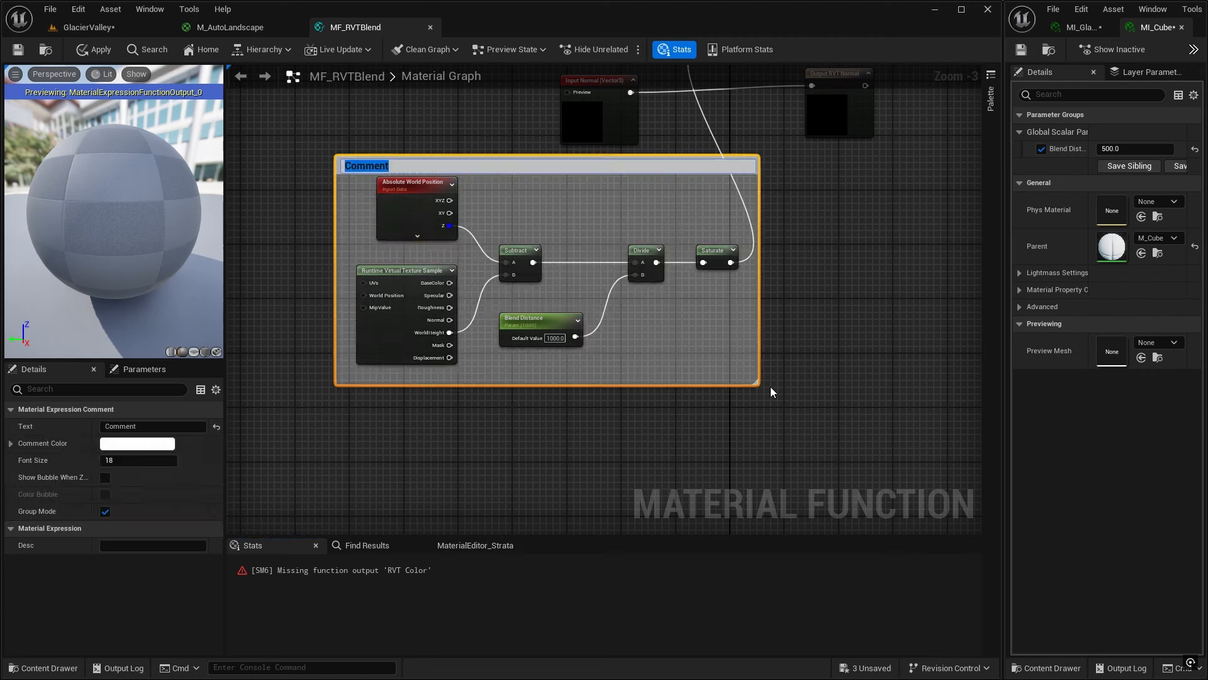
type("Height Mask")
key("Return")
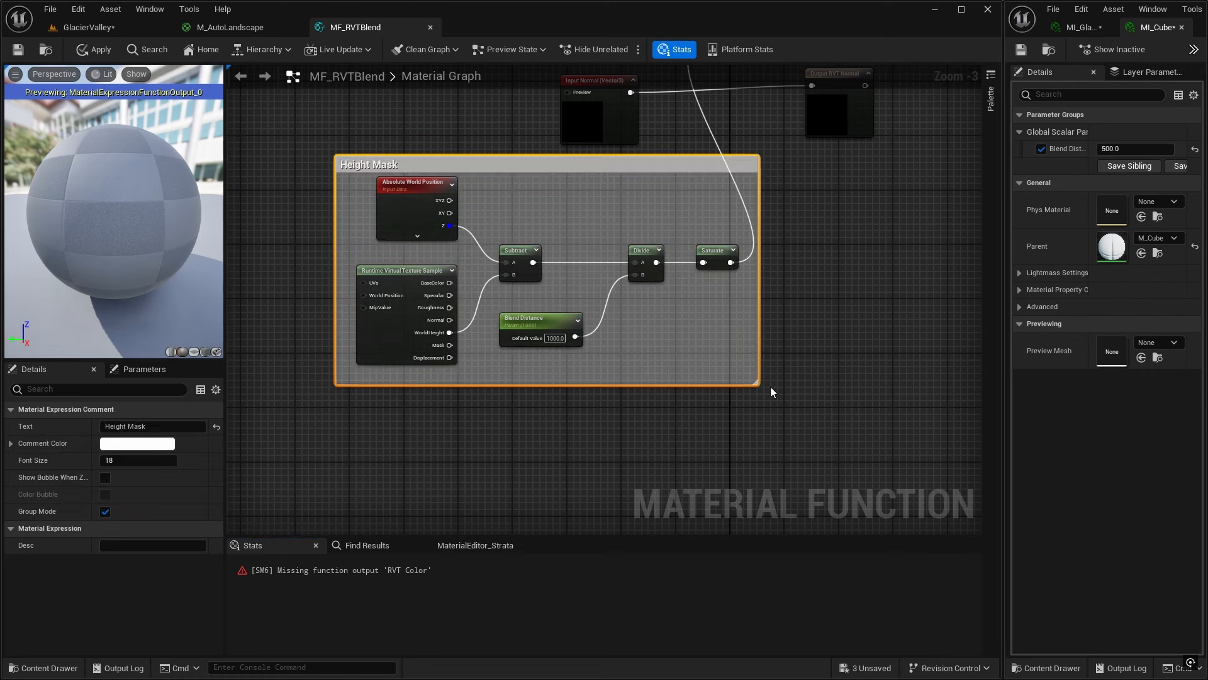
left_click_drag(633, 164, 535, 165)
Connect the Lerp's result to the RVT Color output and reposition the Lerp between the inputs and outputs
right_click_drag(727, 149, 687, 340)
left_click_drag(697, 211, 769, 197)
left_click_drag(692, 203, 699, 183)
right_click_drag(711, 251, 718, 213)
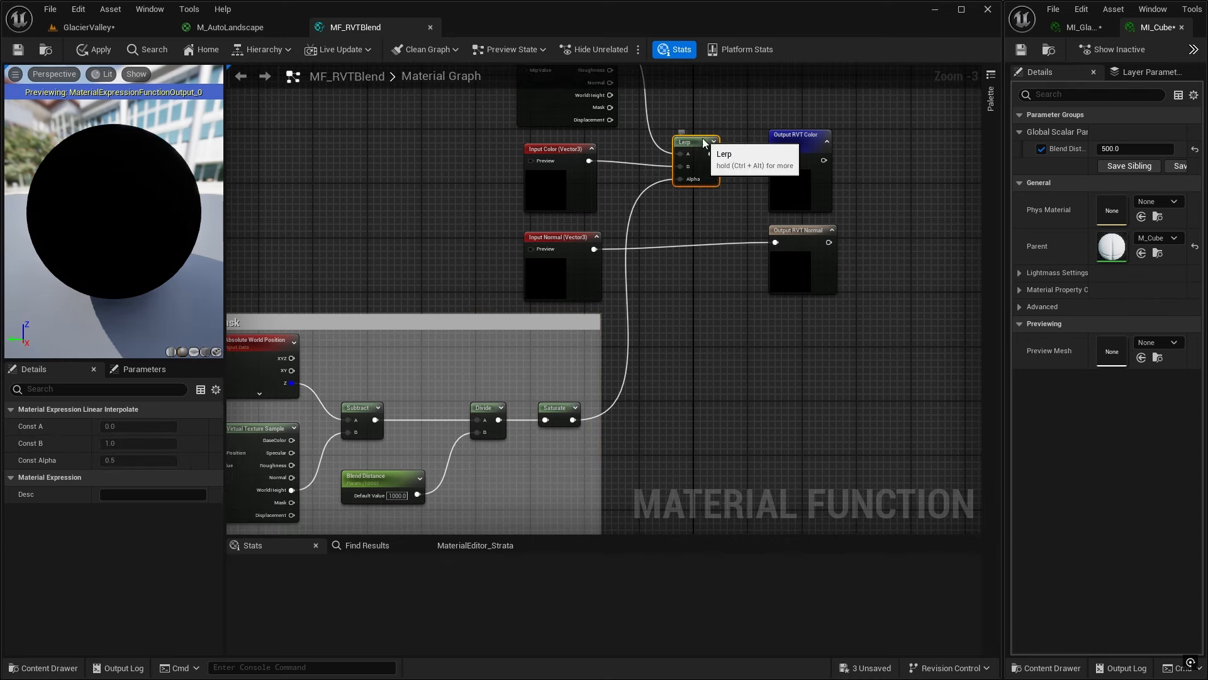
Duplicate the Lerp to blend the sample's Normal with the Normal input by the Saturate mask, feeding the RVT Normal output
key("ctrl+c")
key("ctrl+v")
left_click_drag(705, 259, 691, 228)
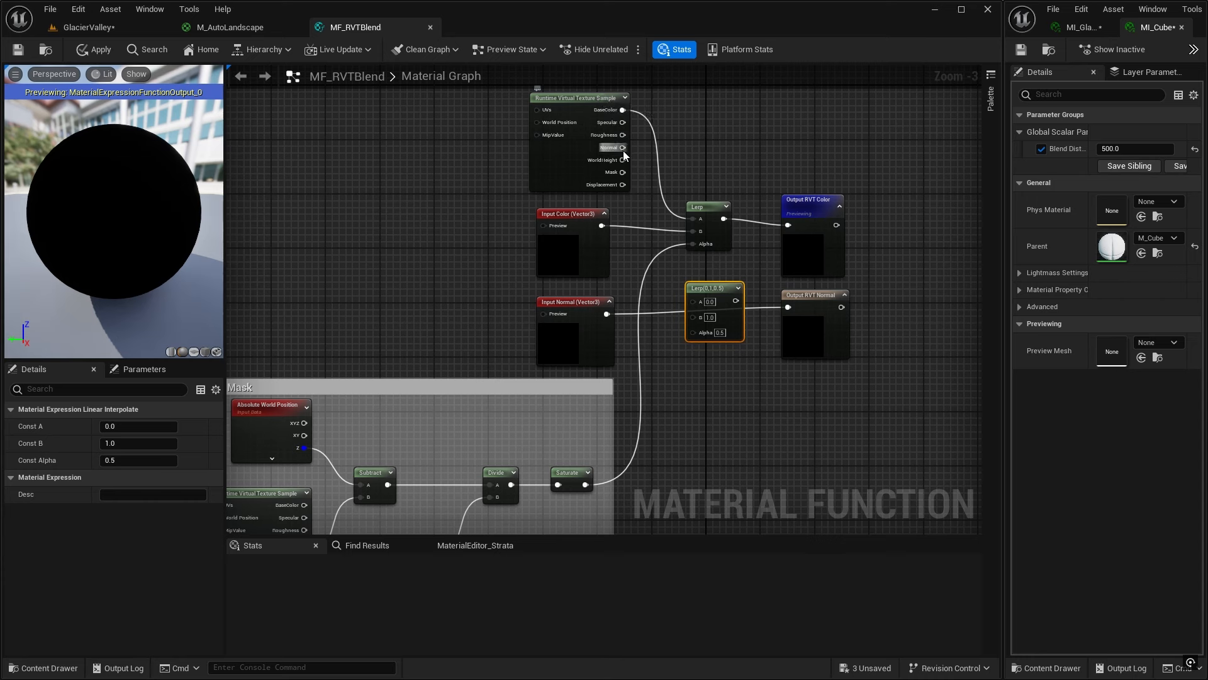
left_click_drag(623, 147, 691, 300)
left_click_drag(606, 315, 692, 313)
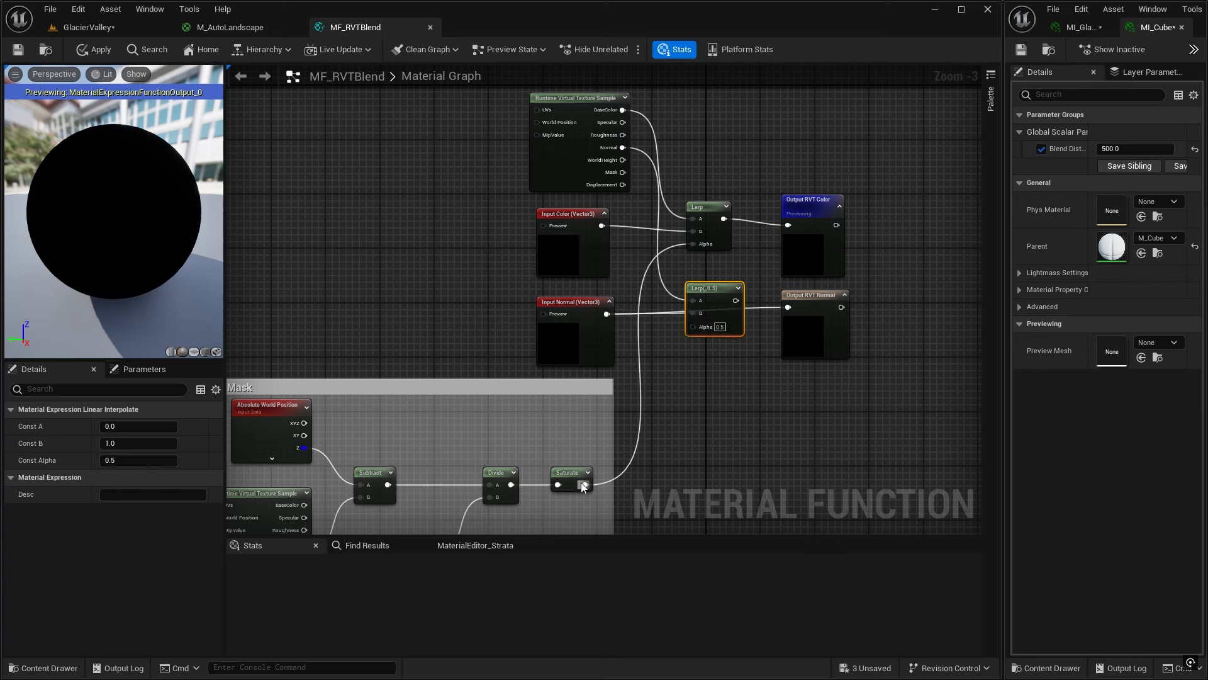
left_click_drag(585, 485, 795, 309)
Align the RVT Color and RVT Normal output nodes with their Lerps and save MF_RVTBlend
left_click_drag(815, 200, 821, 192)
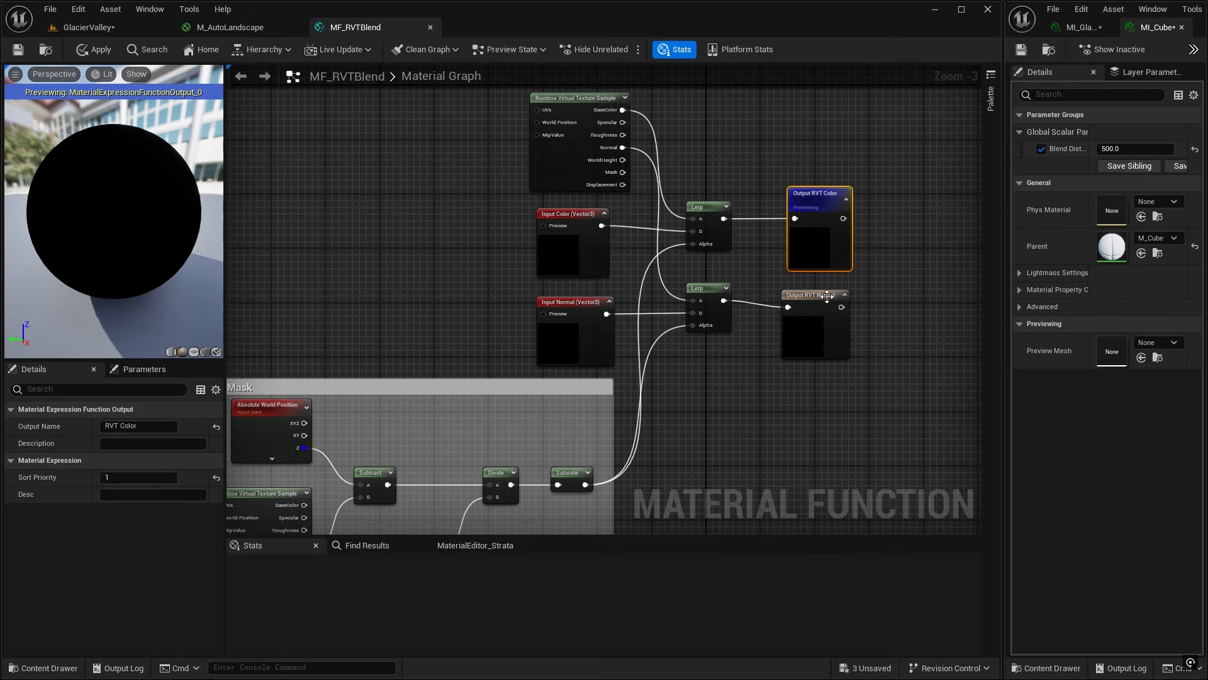
left_click_drag(827, 296, 833, 288)
right_click_drag(617, 271, 594, 262)
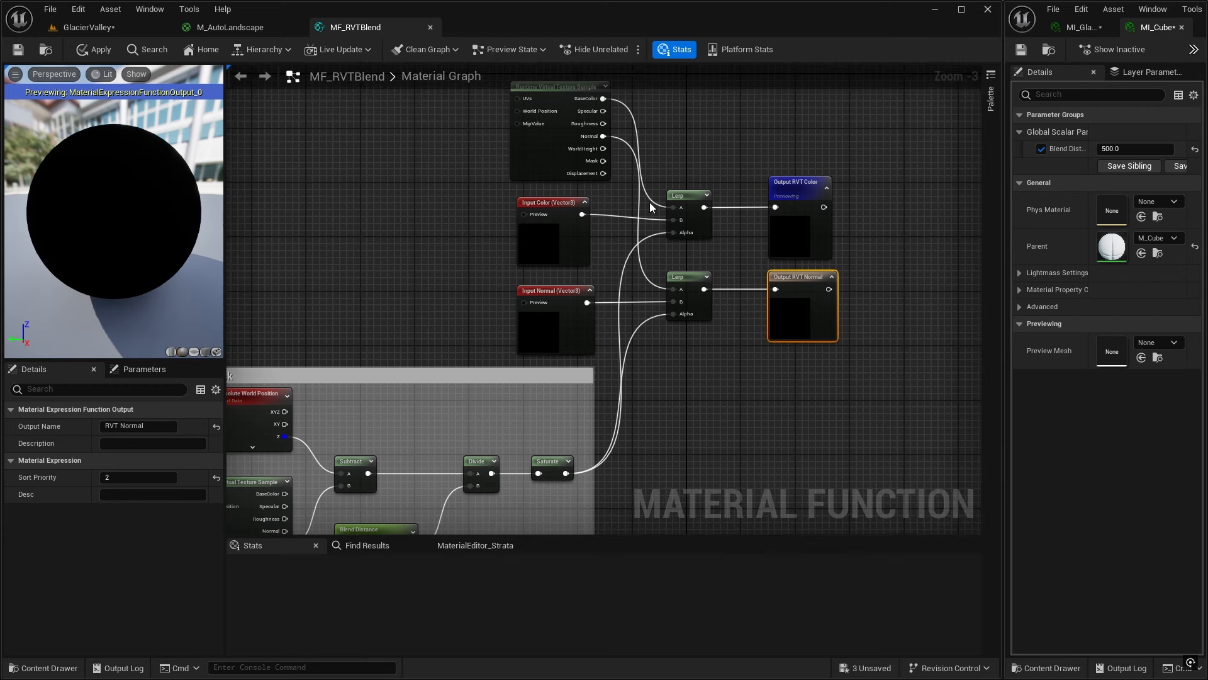
left_click(18, 50)
Inspect the terrain blending on the cube from several angles in the GlacierValley level
left_click(107, 28)
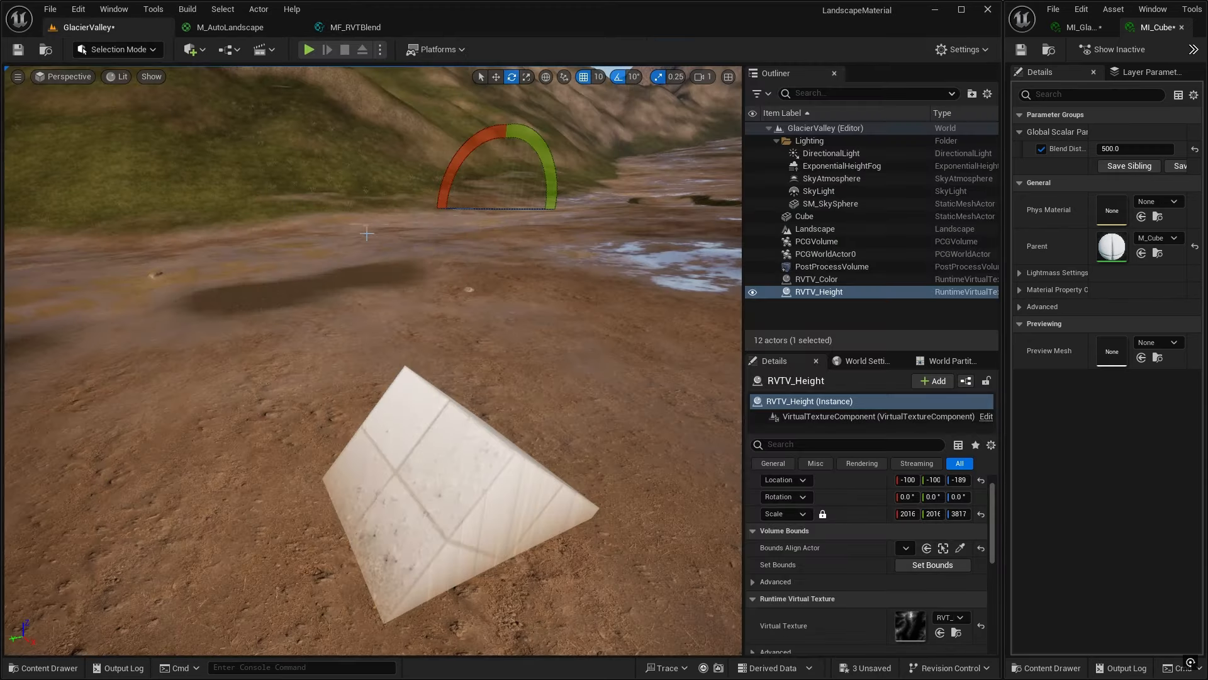
right_click_drag(604, 348, 471, 434)
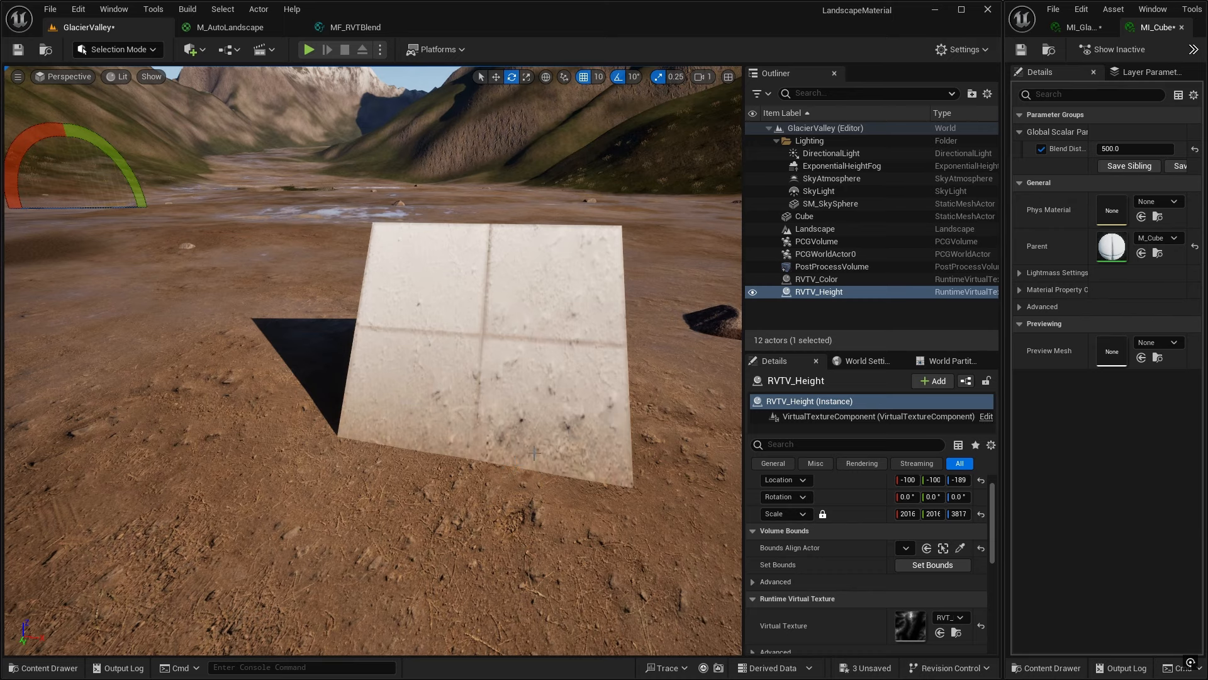
right_click_drag(548, 499, 513, 499)
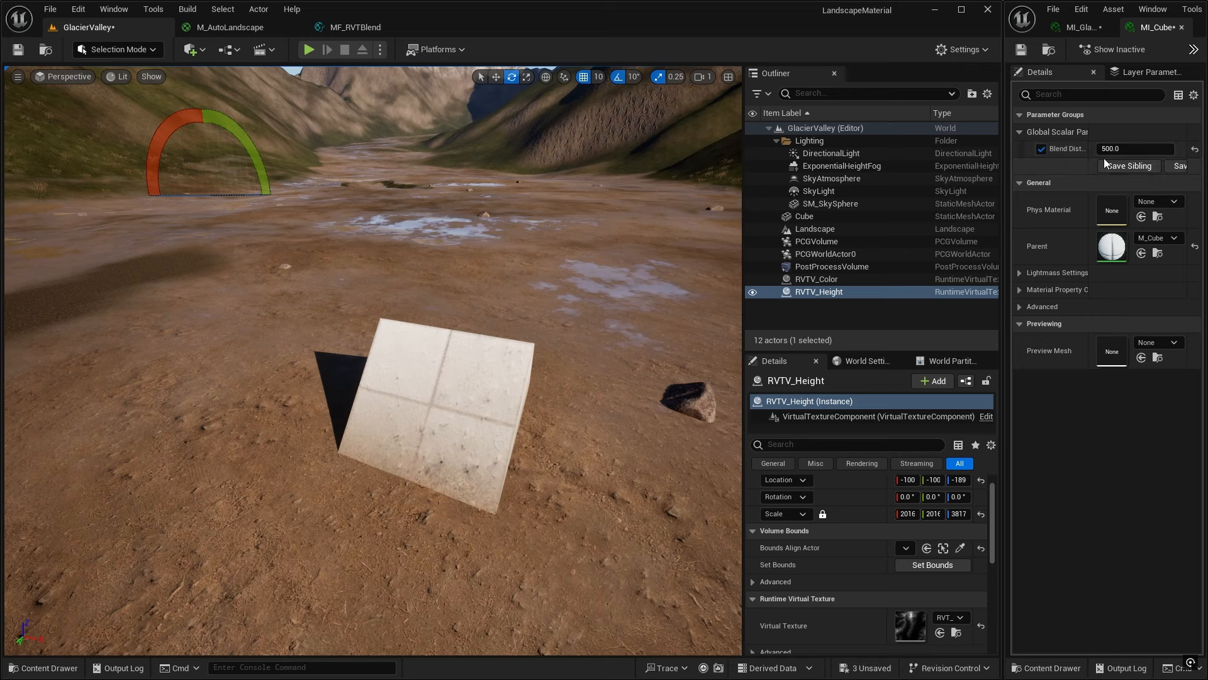
Try a Blend Distance of 50000 in MI_Cube and examine the cube's blending from different sides
left_click(1113, 149)
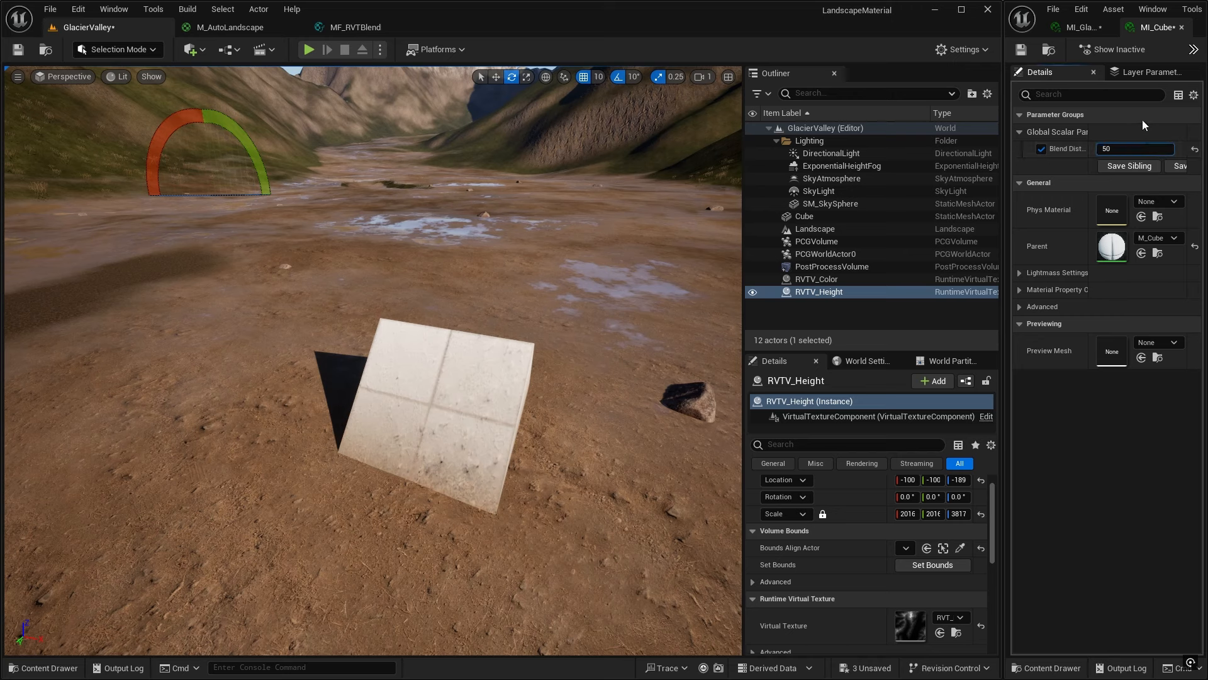
key("Return")
right_click_drag(491, 472, 387, 472)
key("d")
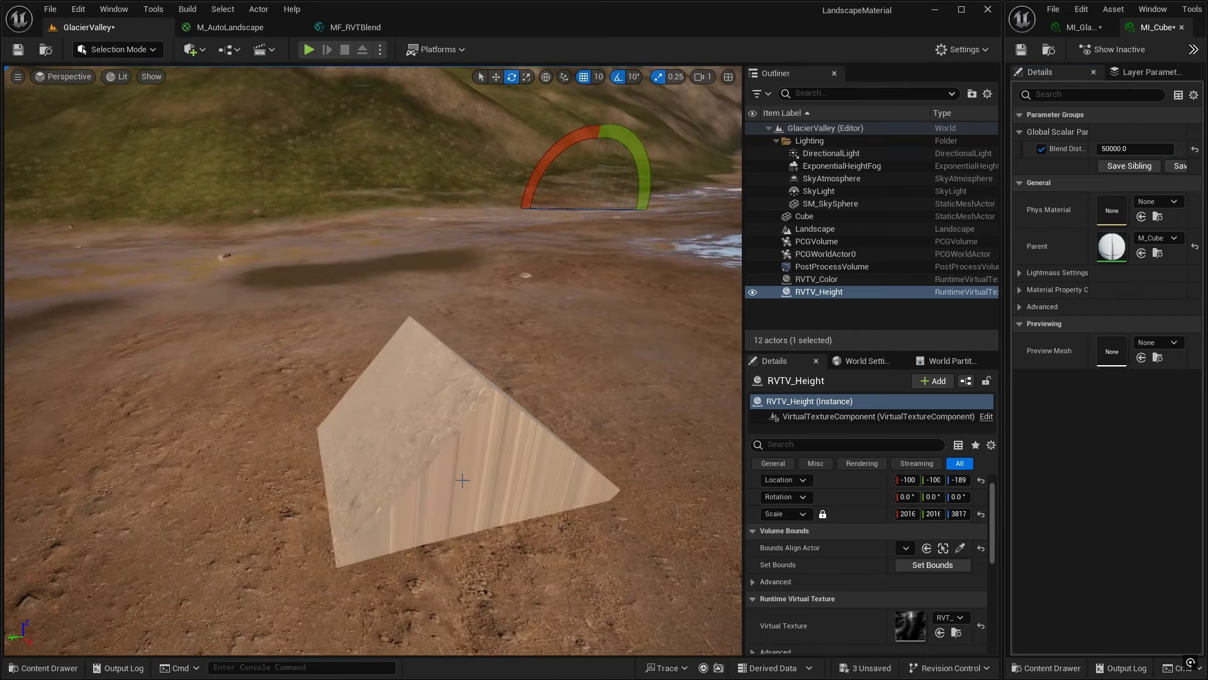
key("a")
right_click_drag(547, 468, 693, 472)
right_click_drag(547, 438, 516, 439)
key("d")
key("w")
key("s")
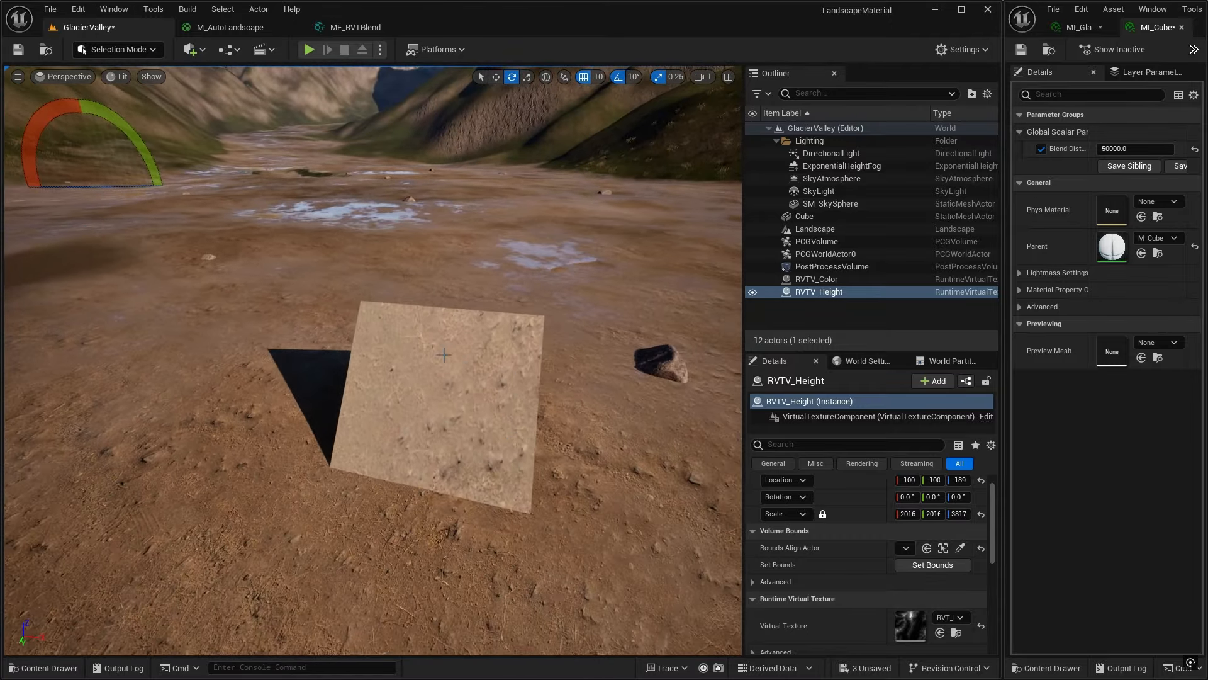
Try a Blend Distance of 1000 in MI_Cube, set it to 2000, and examine the cube up close
left_click(1131, 149)
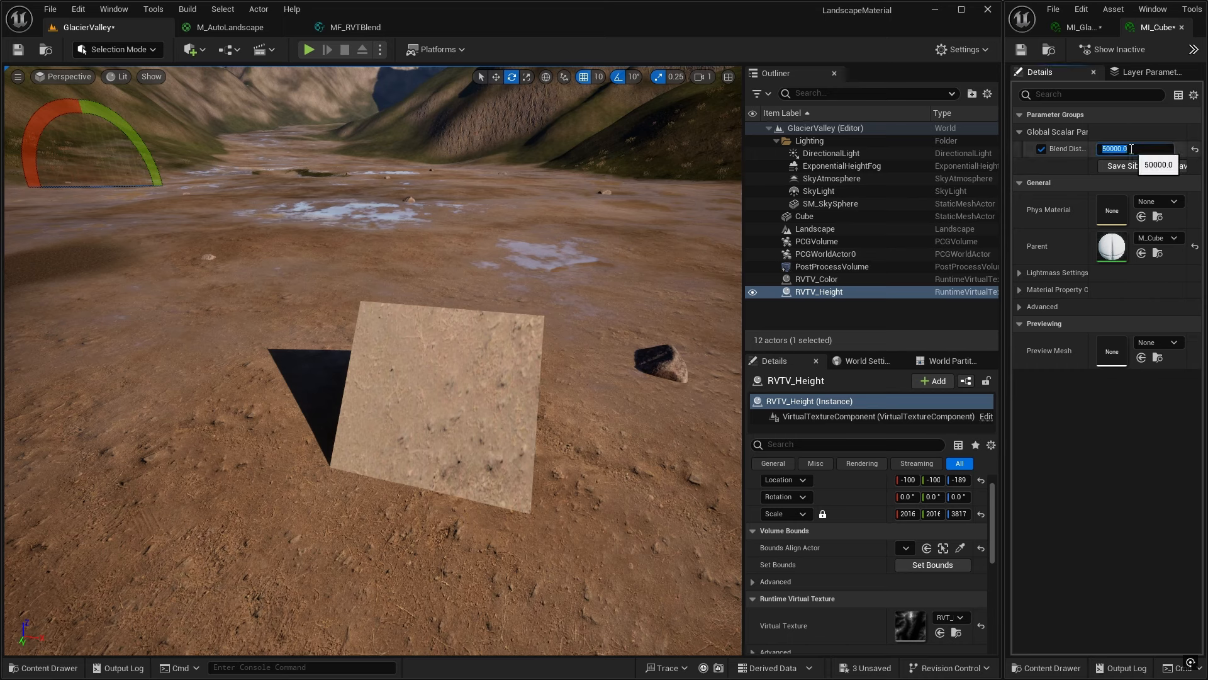
type("1000")
key("Return")
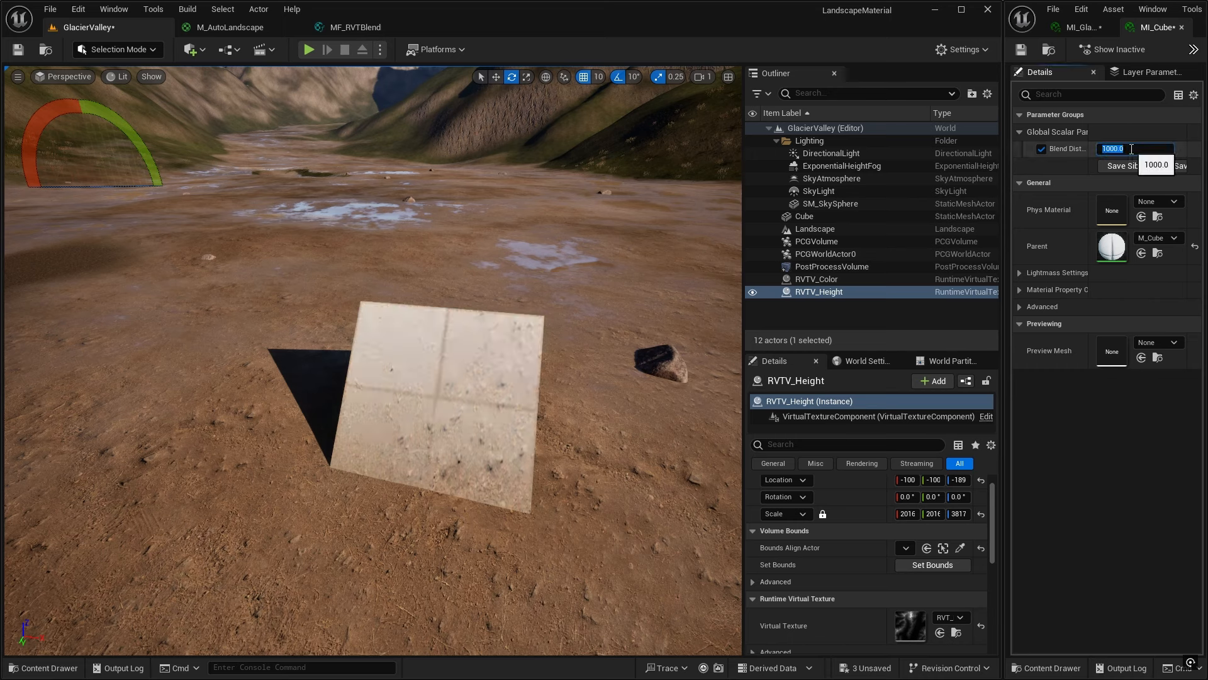
type("2000")
key("Return")
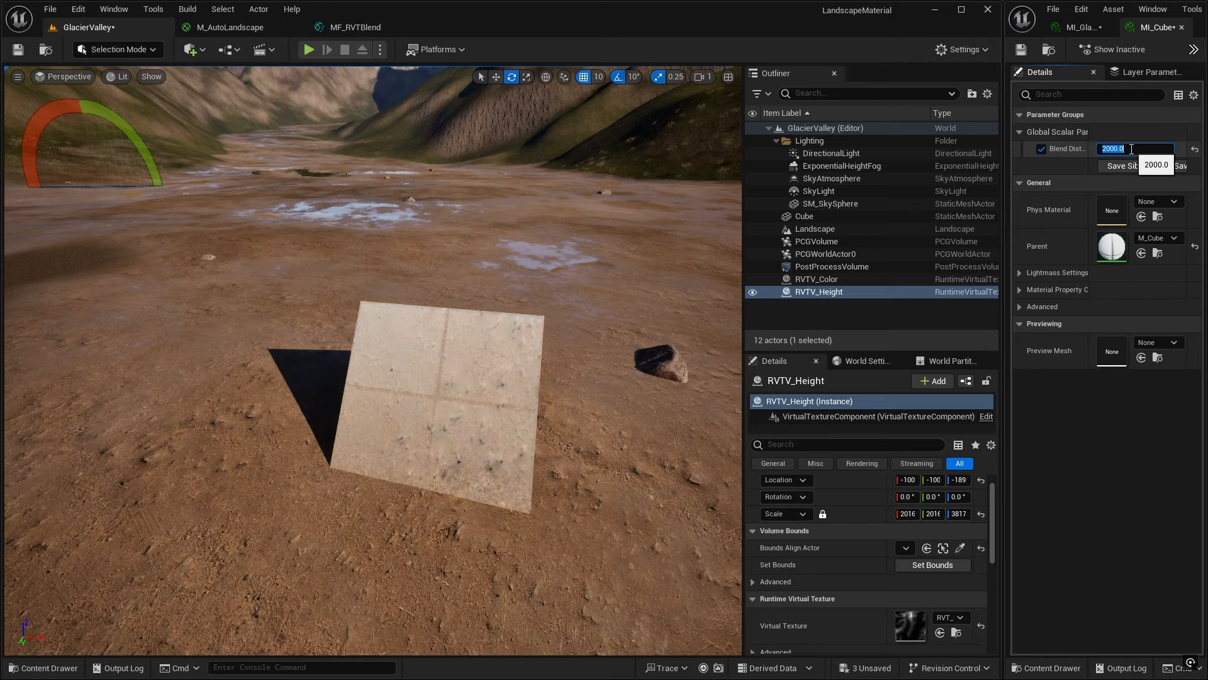
right_click_drag(590, 423, 373, 416)
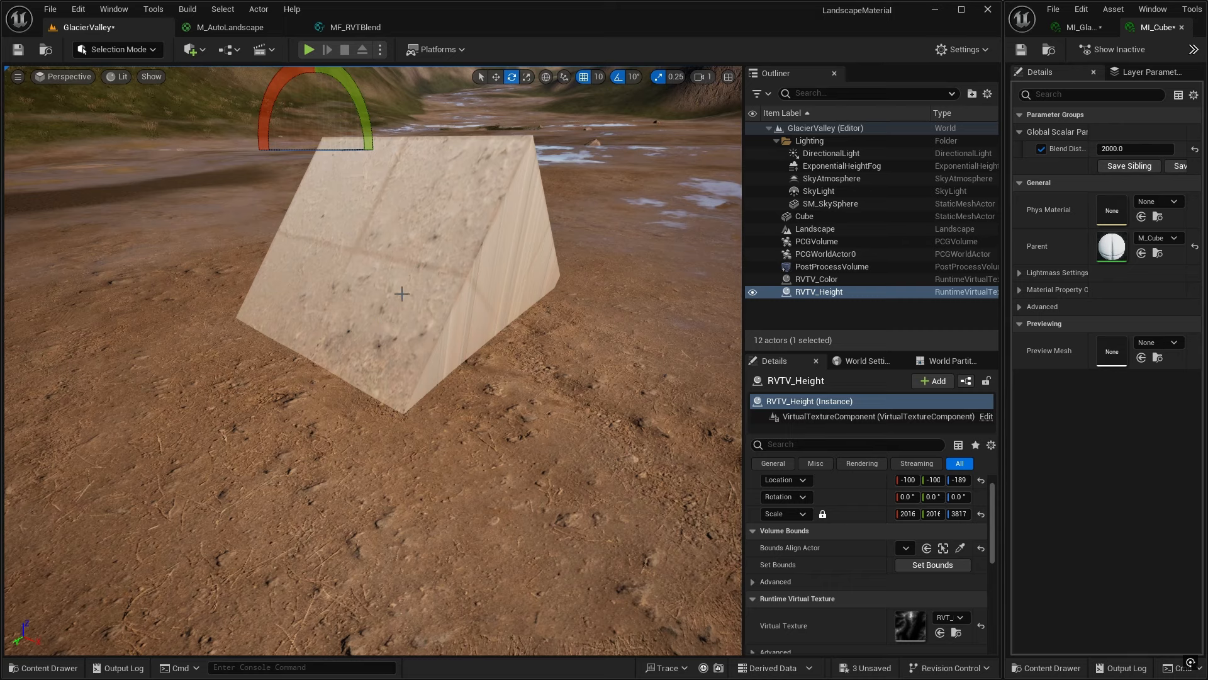
Look over the cube's terrain blending and the surrounding ground from several angles
right_click_drag(523, 348, 406, 330)
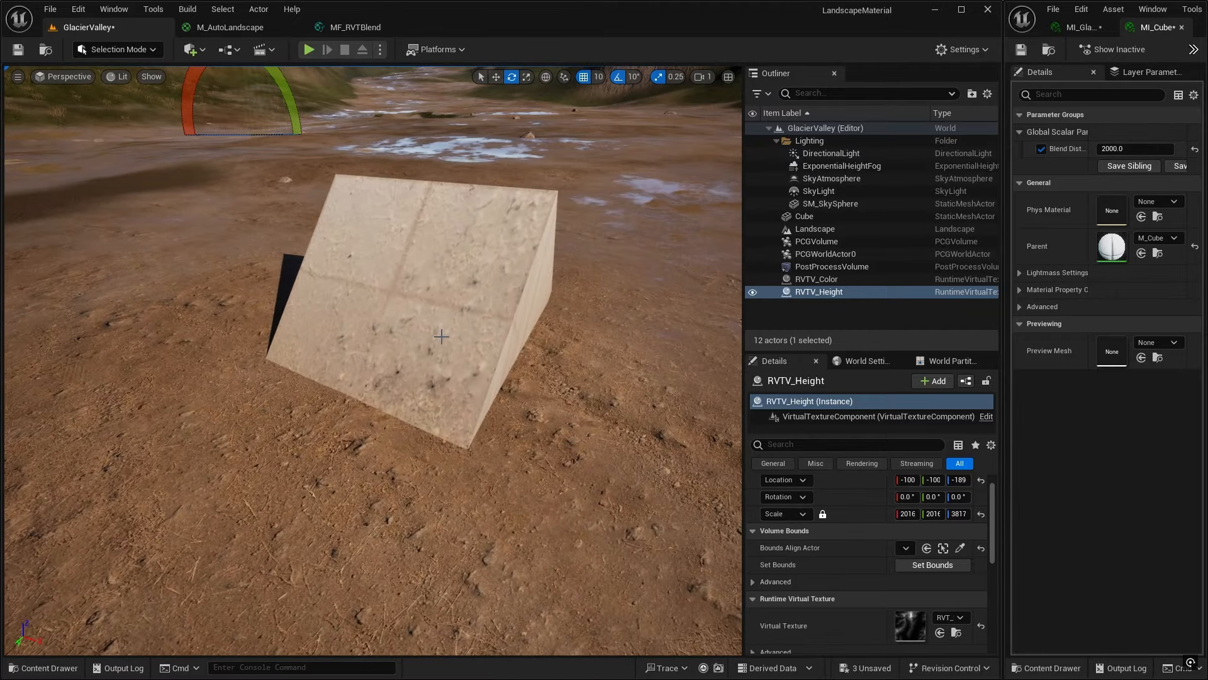
mouse_move(598, 397)
right_mouse_down()
mouse_move(629, 366)
mouse_move(599, 396)
right_mouse_up()
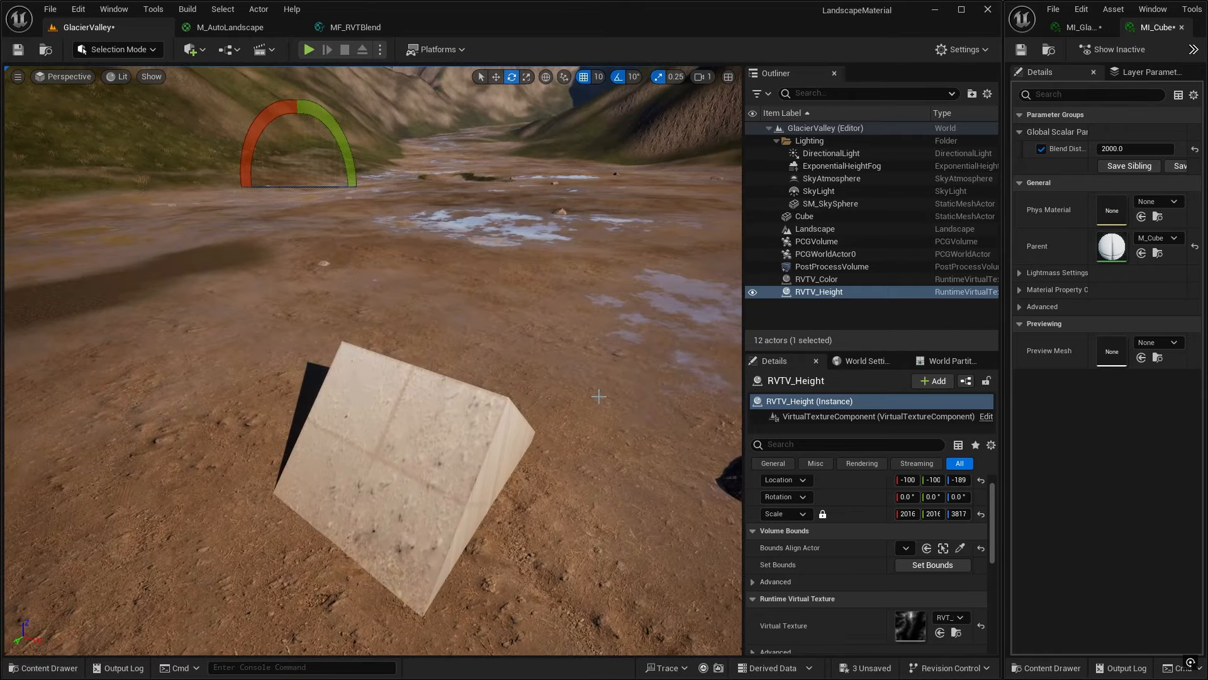
right_click_drag(507, 263, 479, 267)
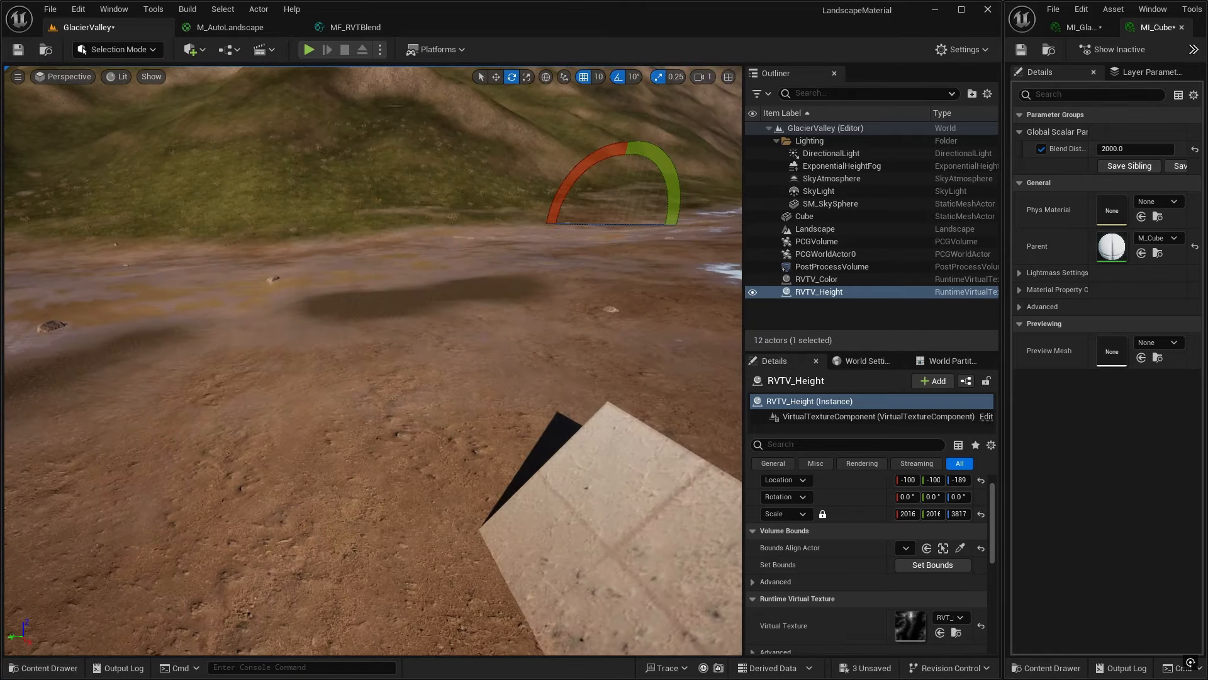
right_click_drag(686, 340, 587, 253)
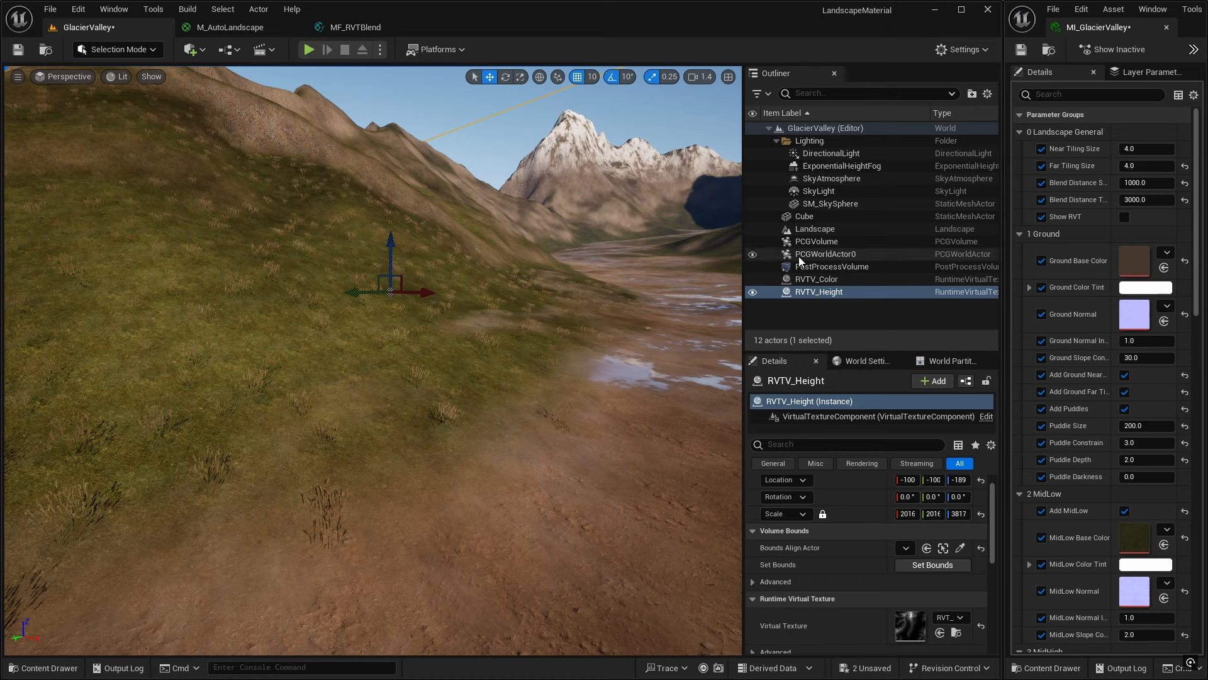
Generate the PCGVolume's foliage, clear the selection, and view the grass on the hillside
left_click(816, 243)
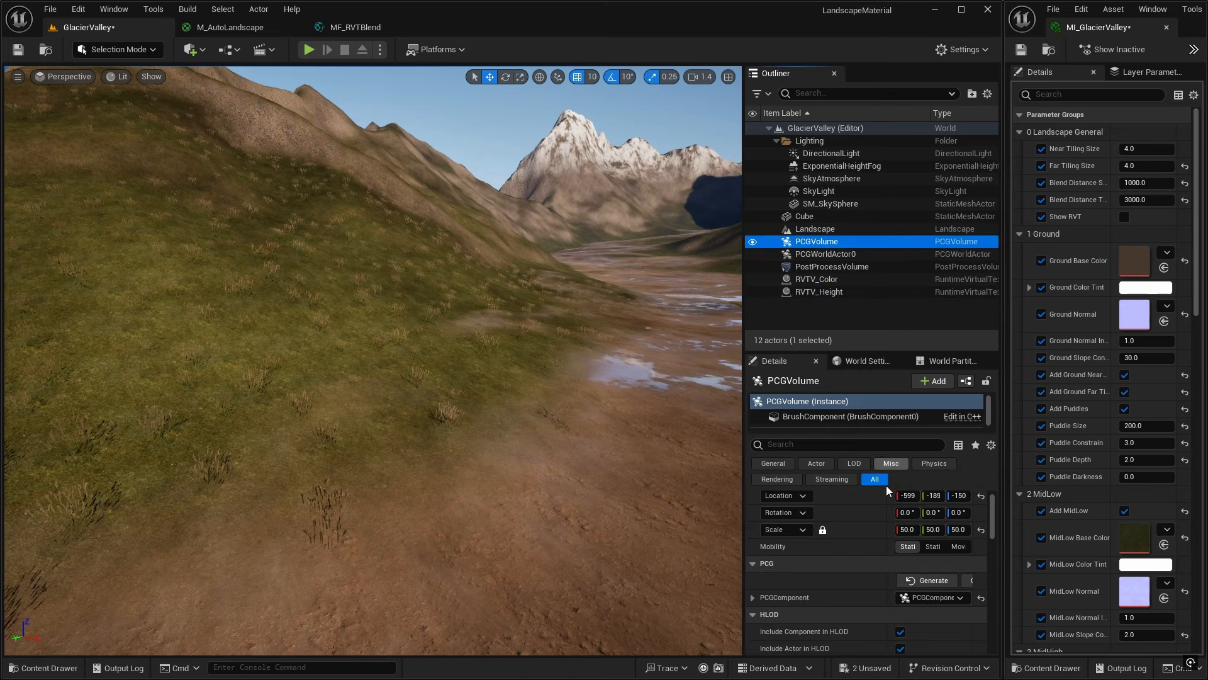
left_click(928, 580)
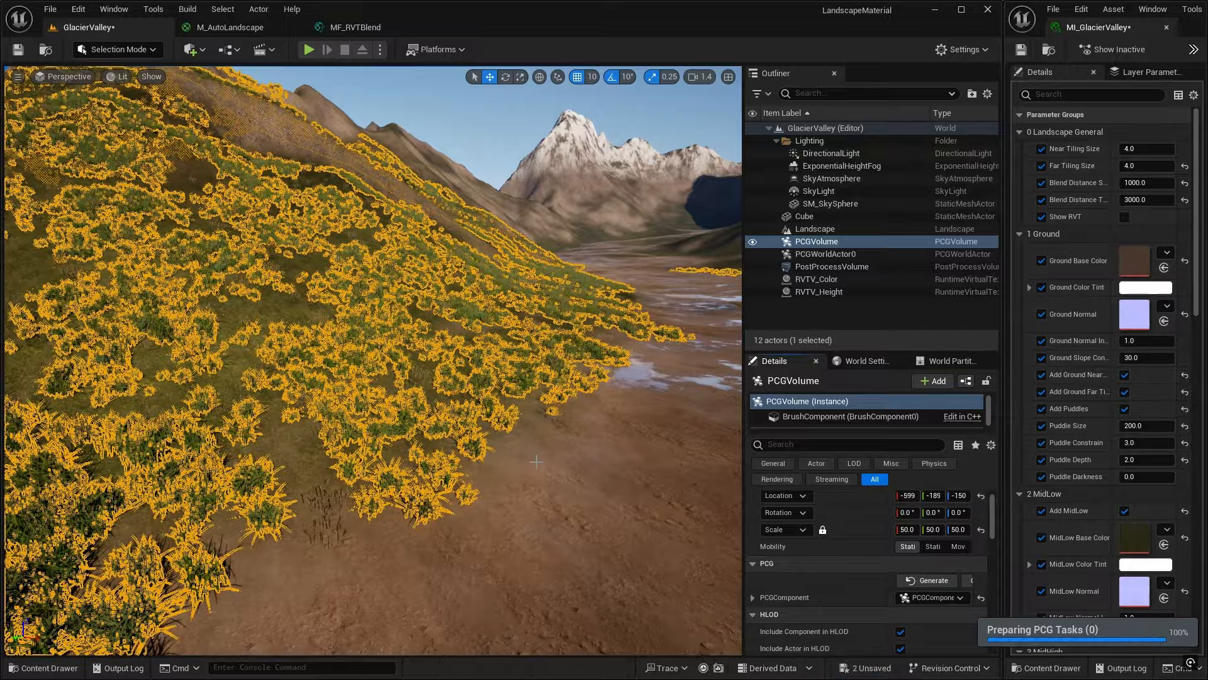
key("Escape")
key("w")
right_click_drag(549, 451, 532, 477)
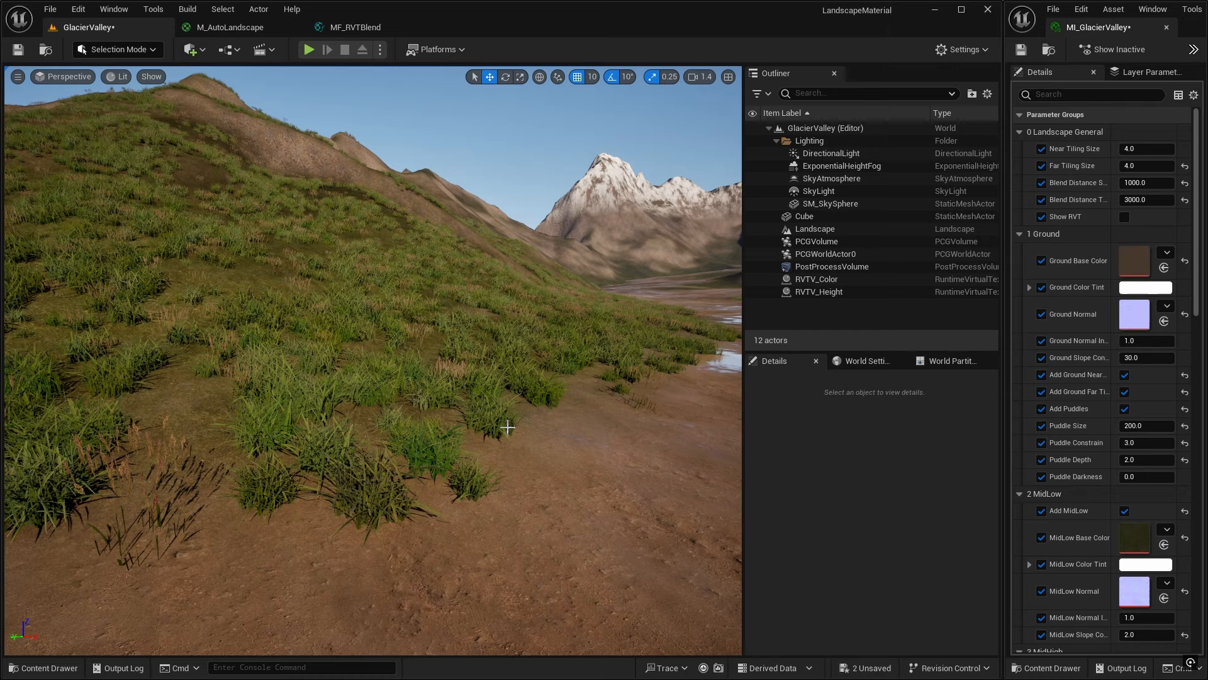
right_click_drag(524, 450, 464, 426)
key("s")
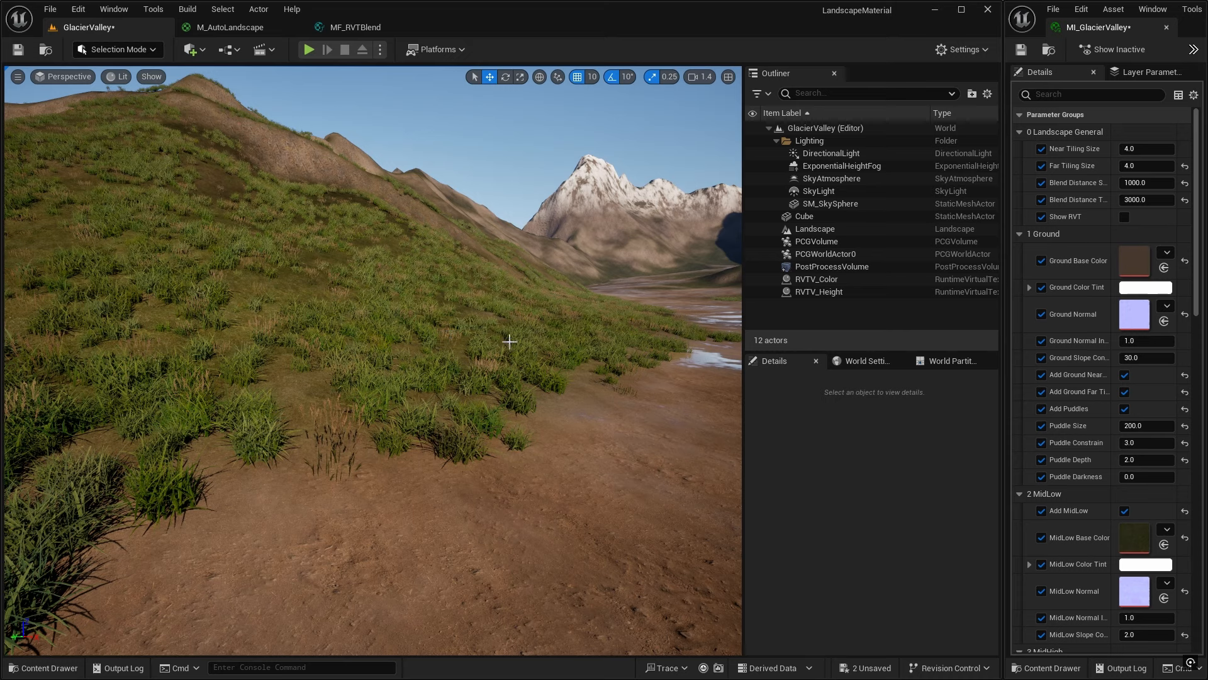
Open the static mesh grass_01_03_mesh from the grassMesh folder of PN_FoliageCollection's Meshes
key("ctrl+space")
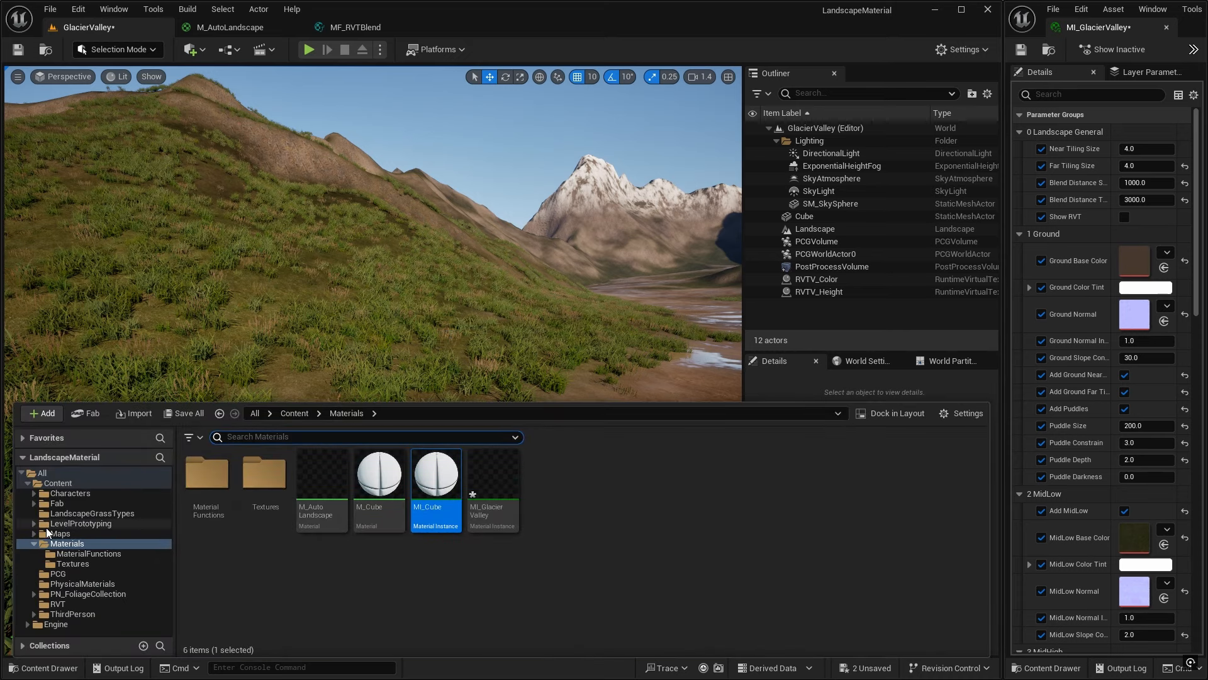
left_click(33, 594)
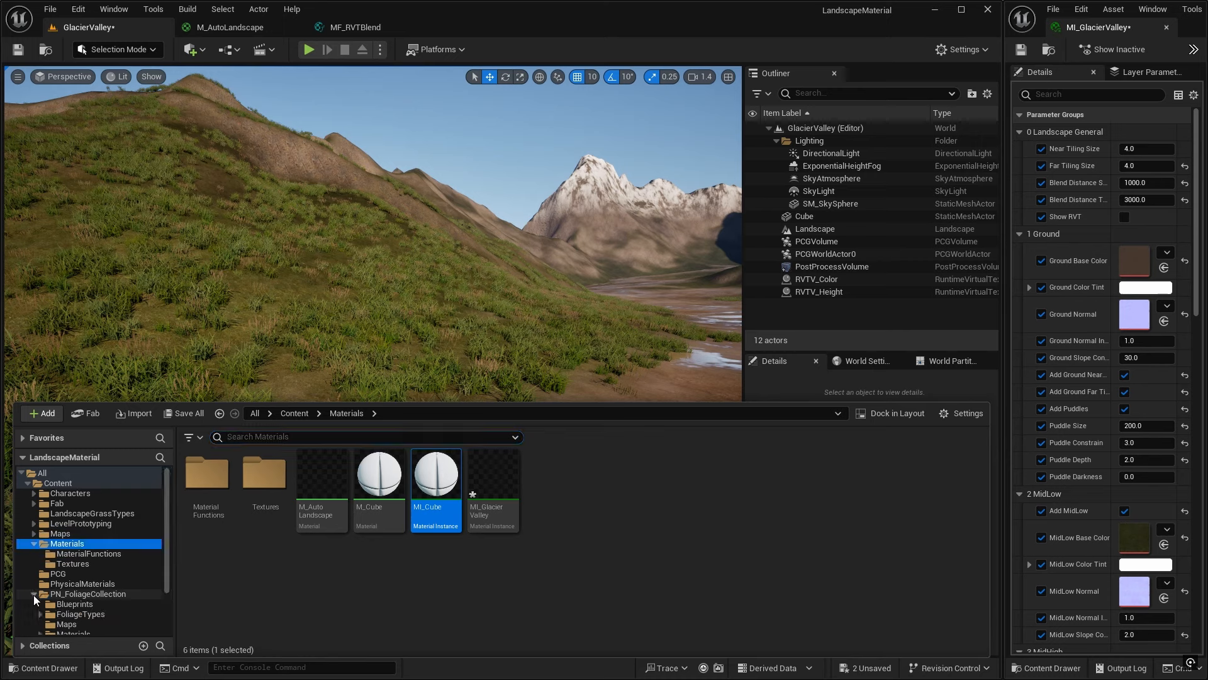
scroll(70, 609, "down", 2)
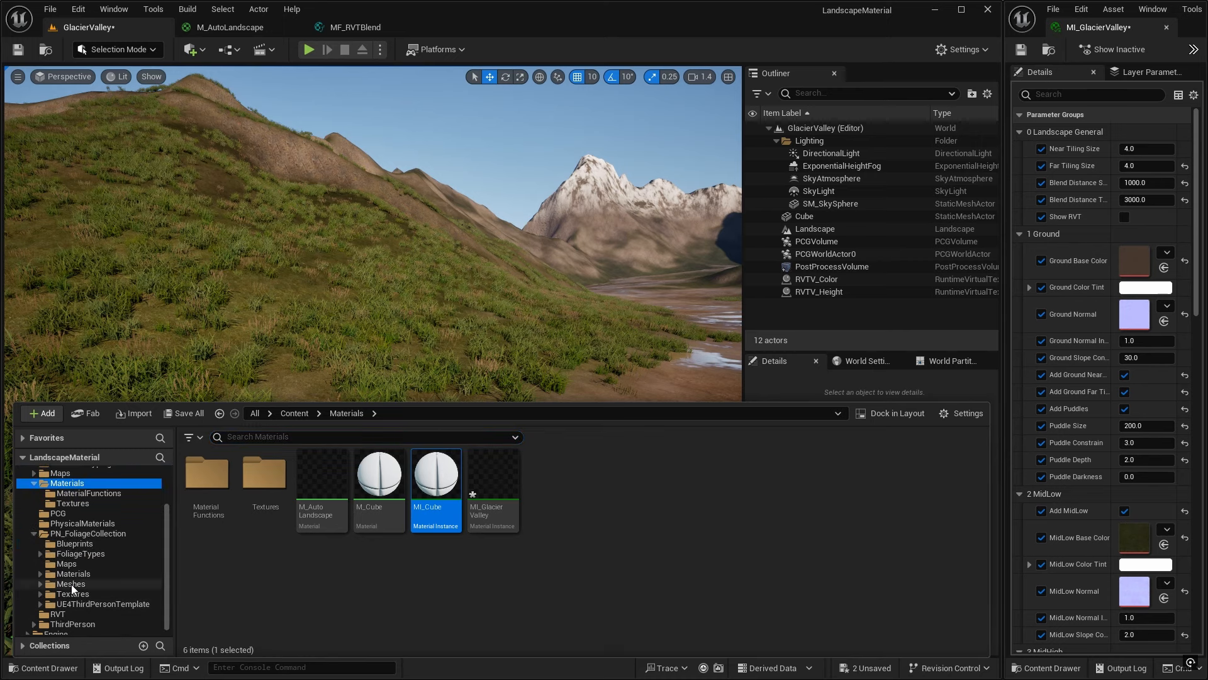
left_click(71, 584)
double_click(258, 483)
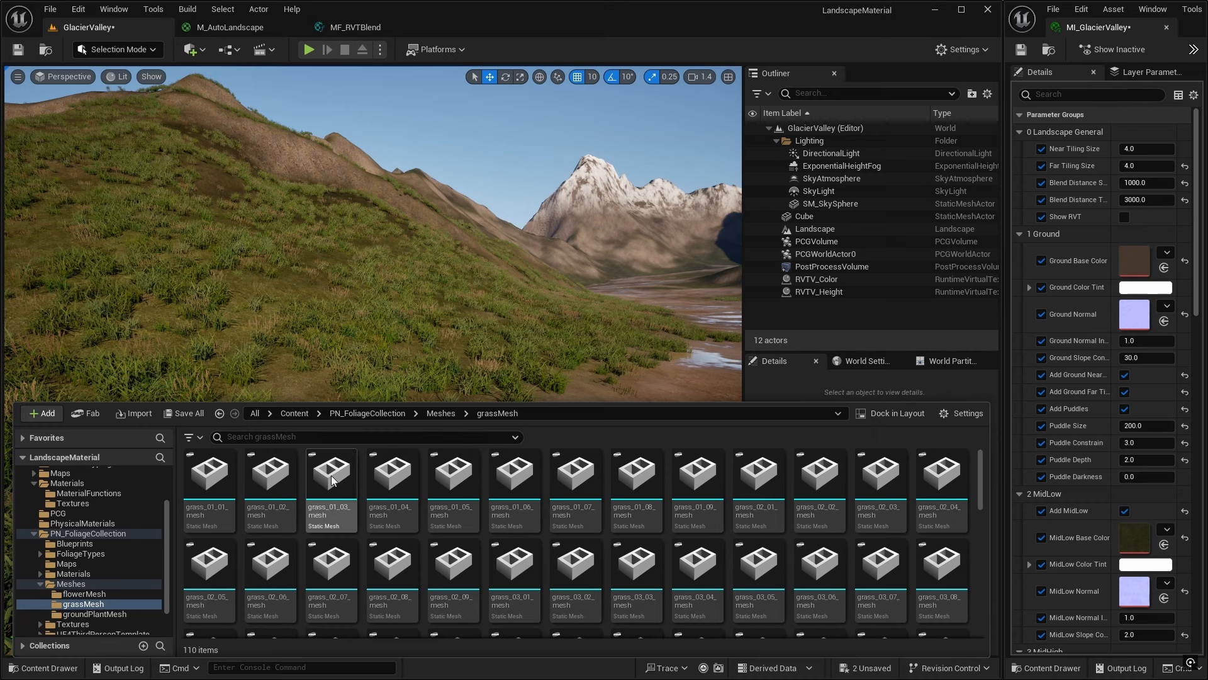
mouse_move(329, 473)
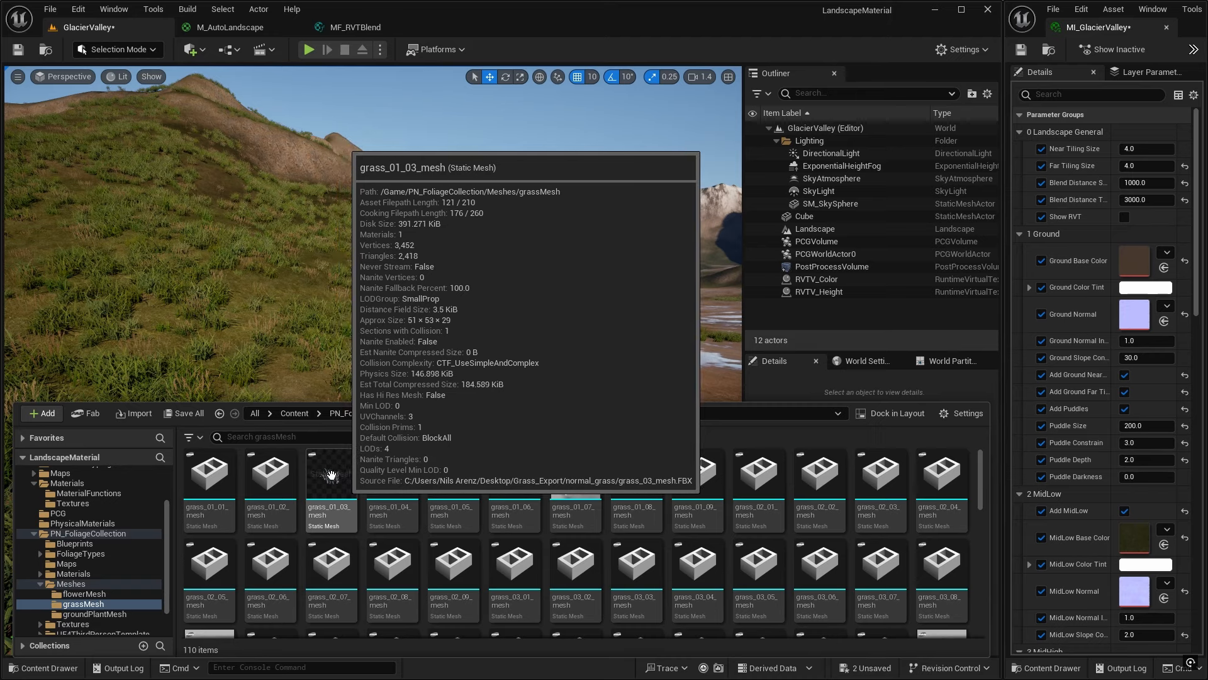
double_click(332, 474)
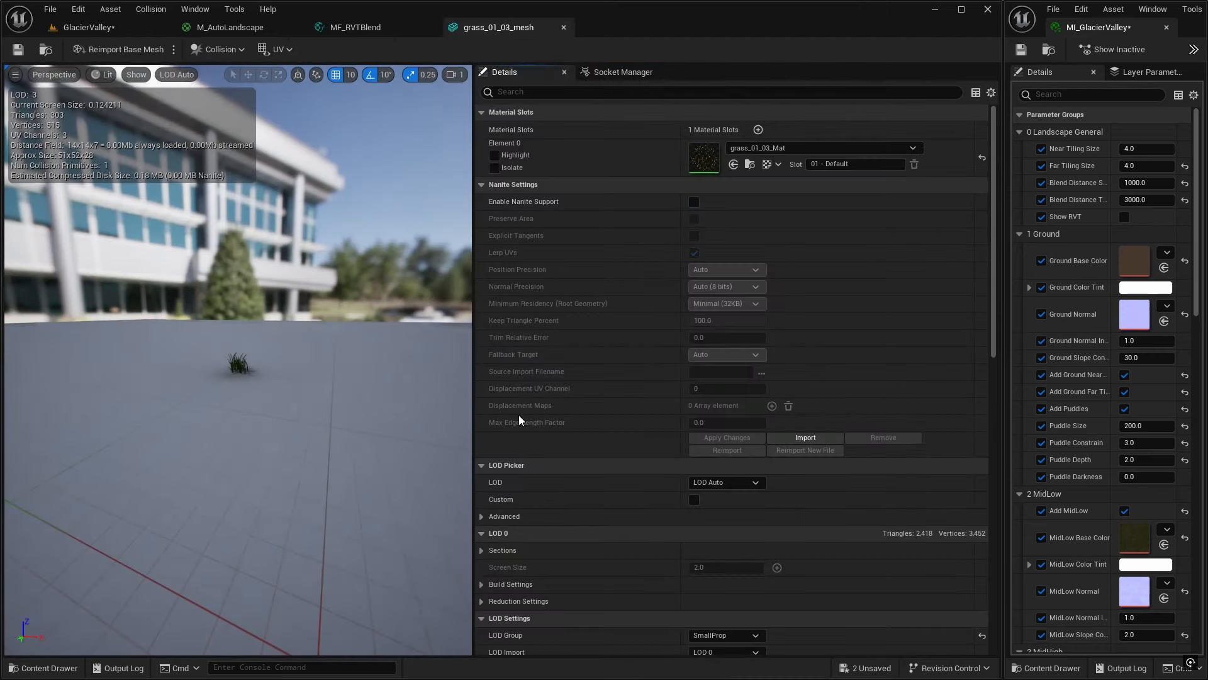
Open the mesh's material instance grass_01_03_Mat and its parent material MA_Grass
left_click(749, 163)
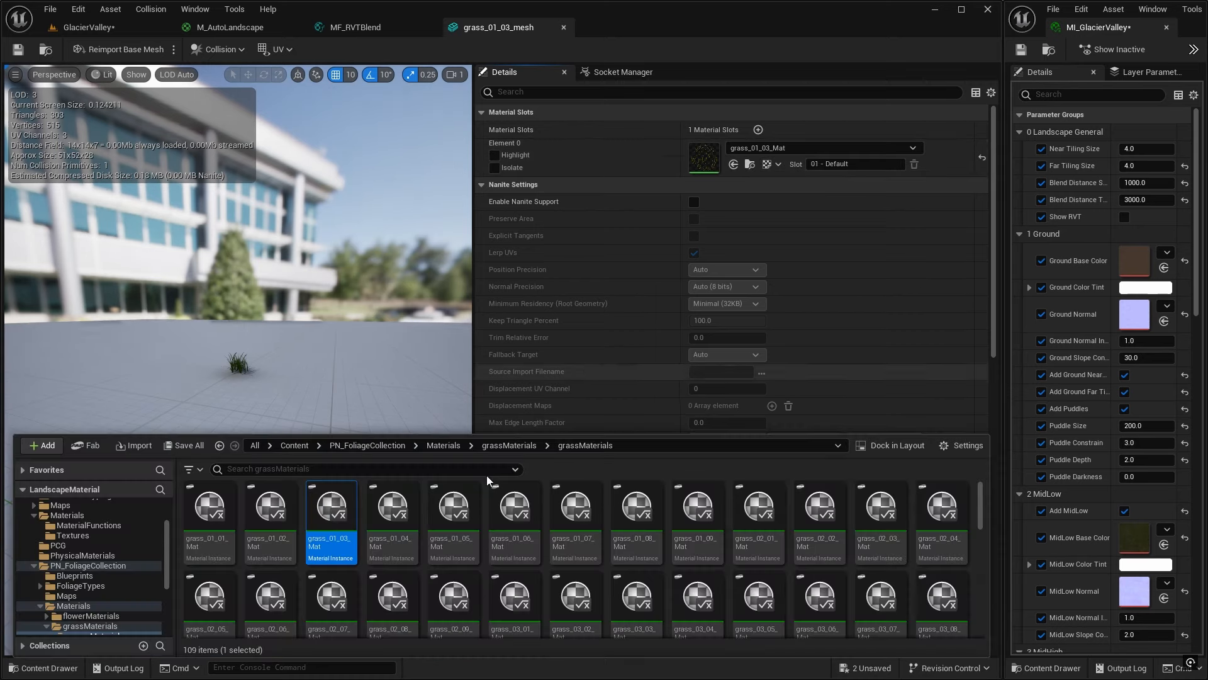
double_click(329, 514)
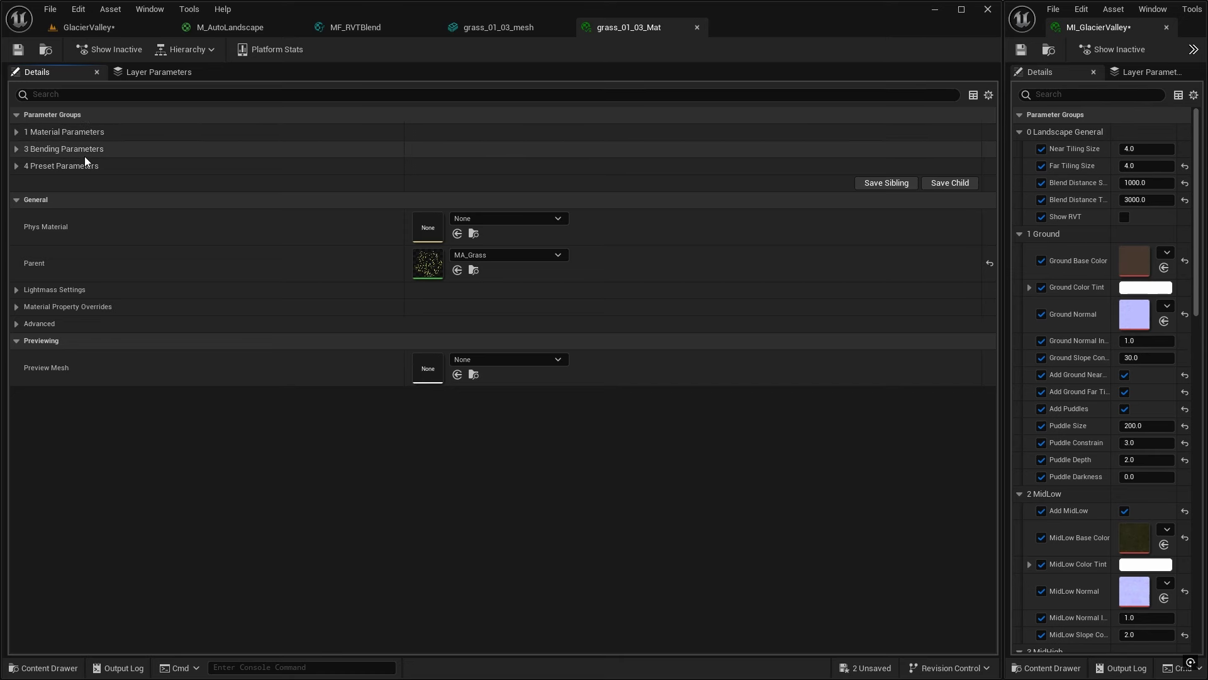
left_click(473, 270)
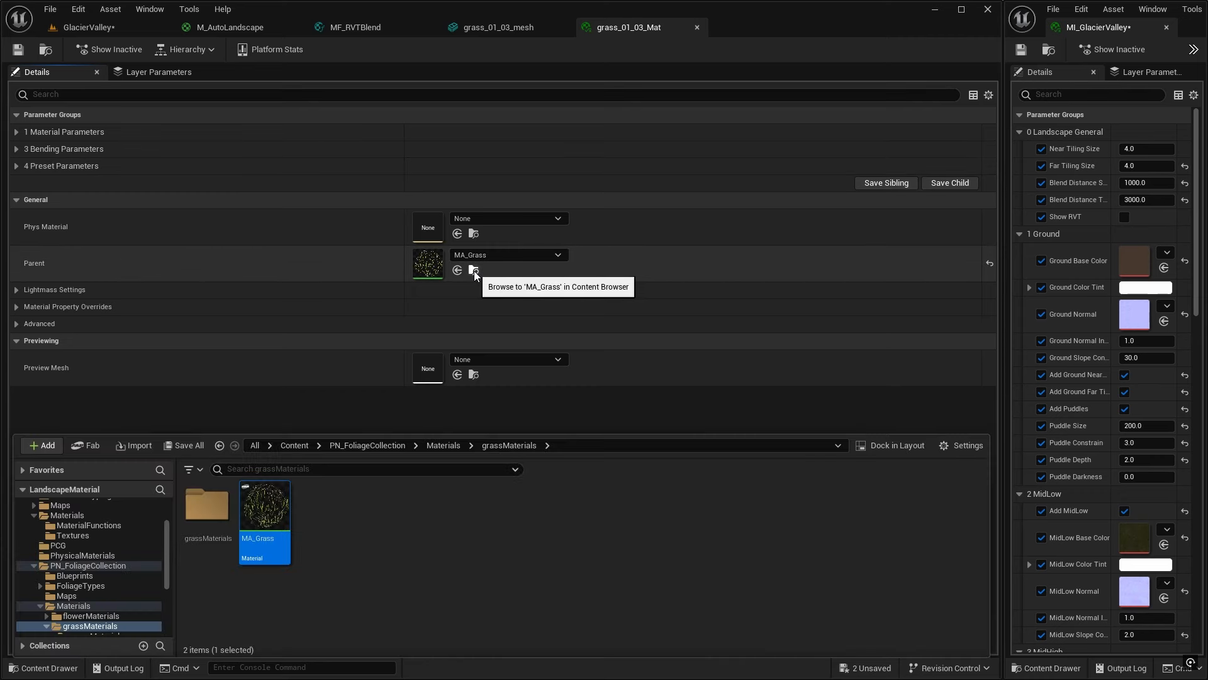
double_click(284, 501)
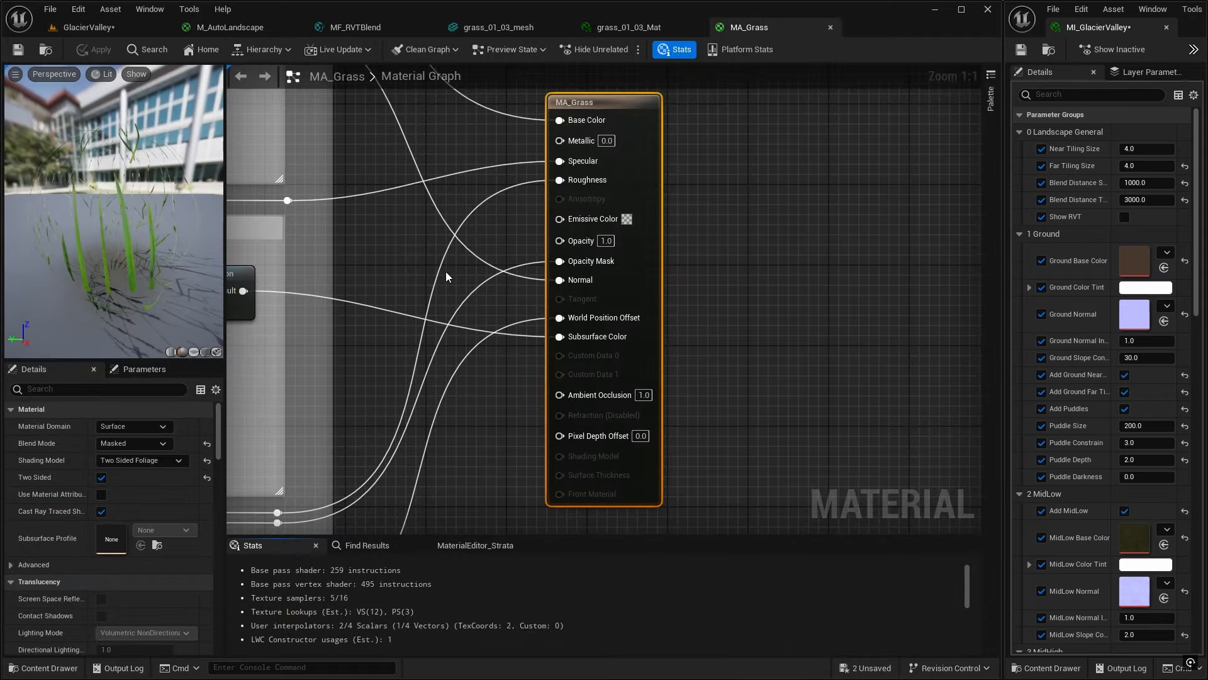
Add the MF_RVTBlend material function to the MA_Grass graph, between the base color Desaturation node and the material output
scroll(447, 277, "down", 5)
right_click_drag(424, 283, 478, 310)
scroll(619, 384, "up", 2)
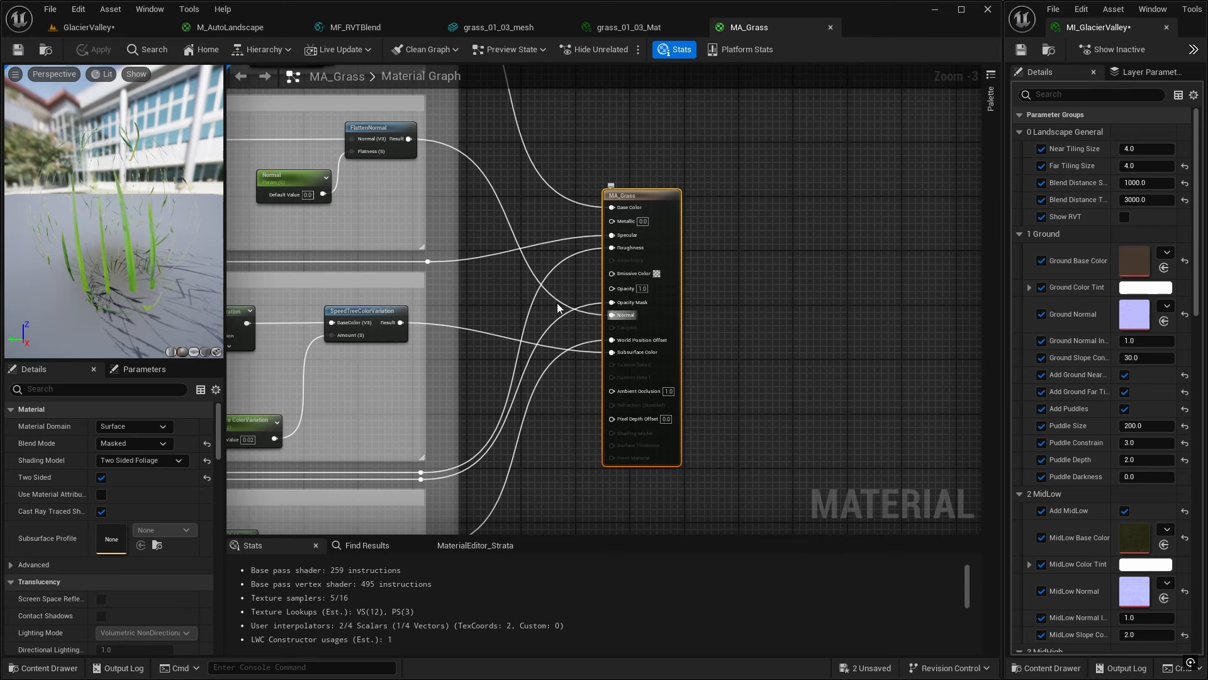
right_click_drag(566, 223, 625, 215)
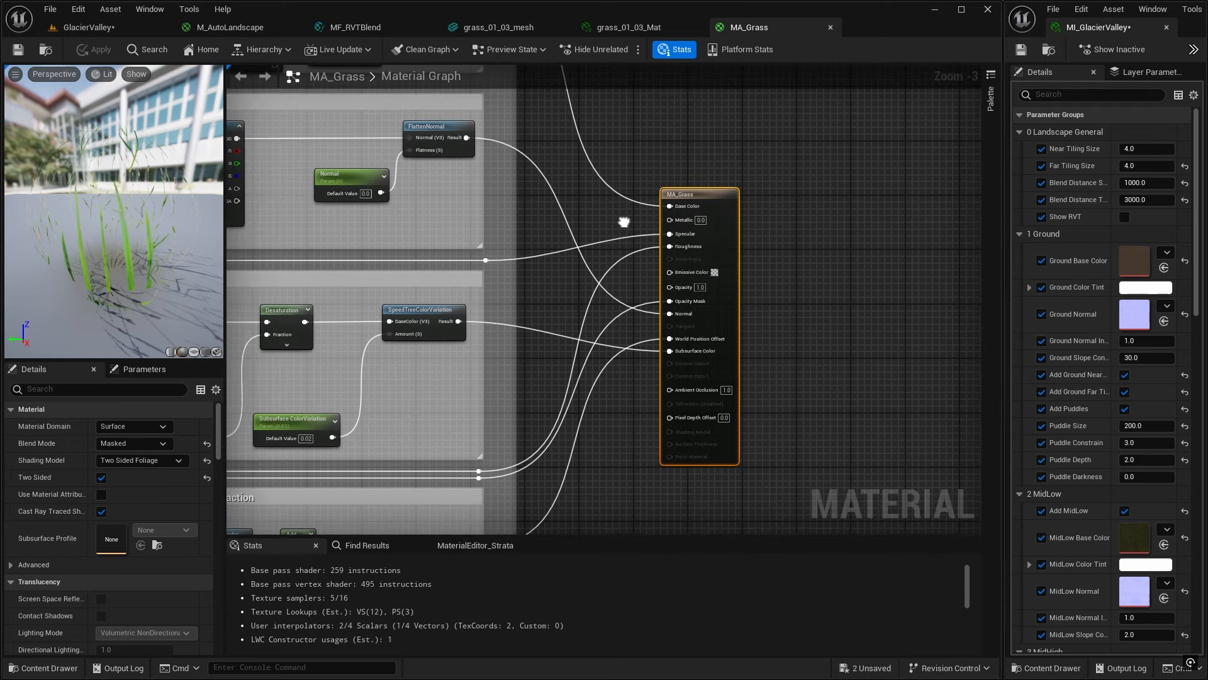
right_click_drag(623, 222, 646, 198)
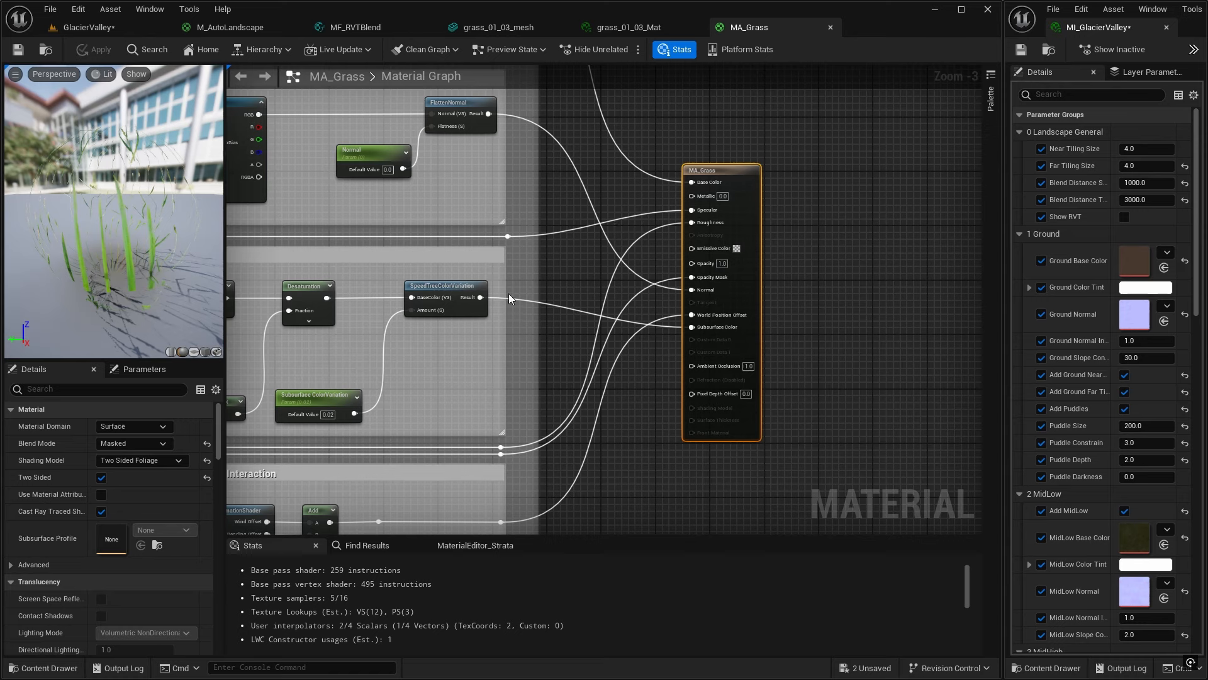
key("ctrl+space")
scroll(99, 589, "down", 5)
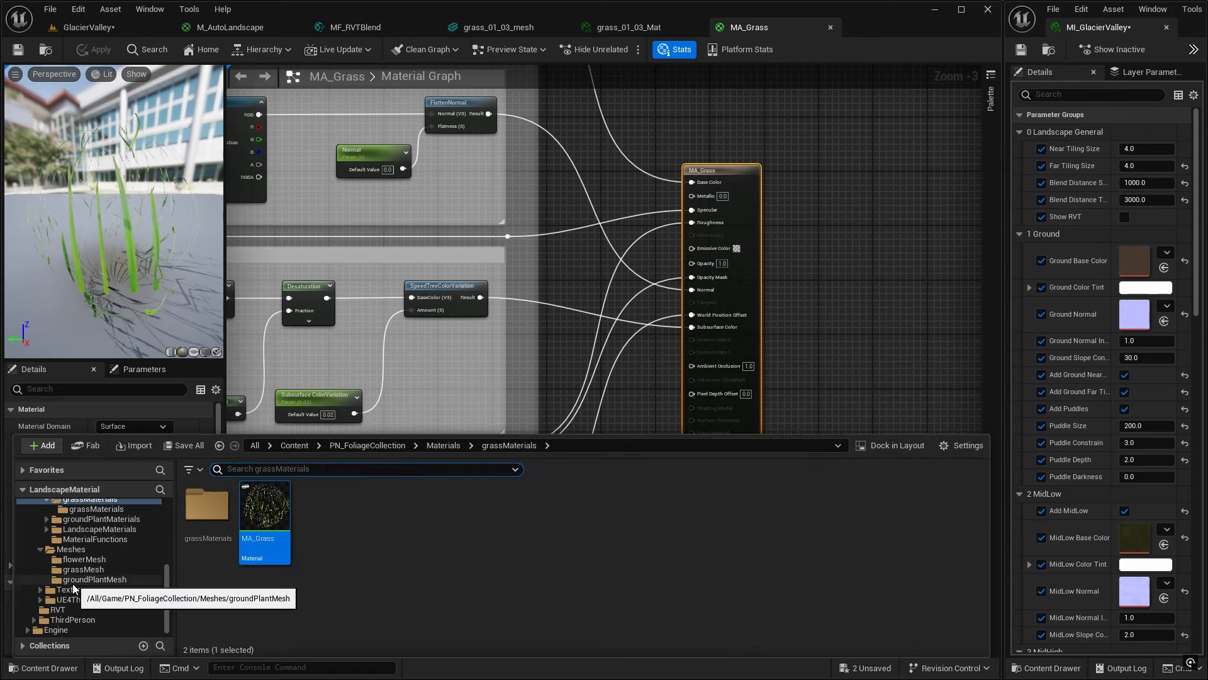
scroll(75, 585, "up", 5)
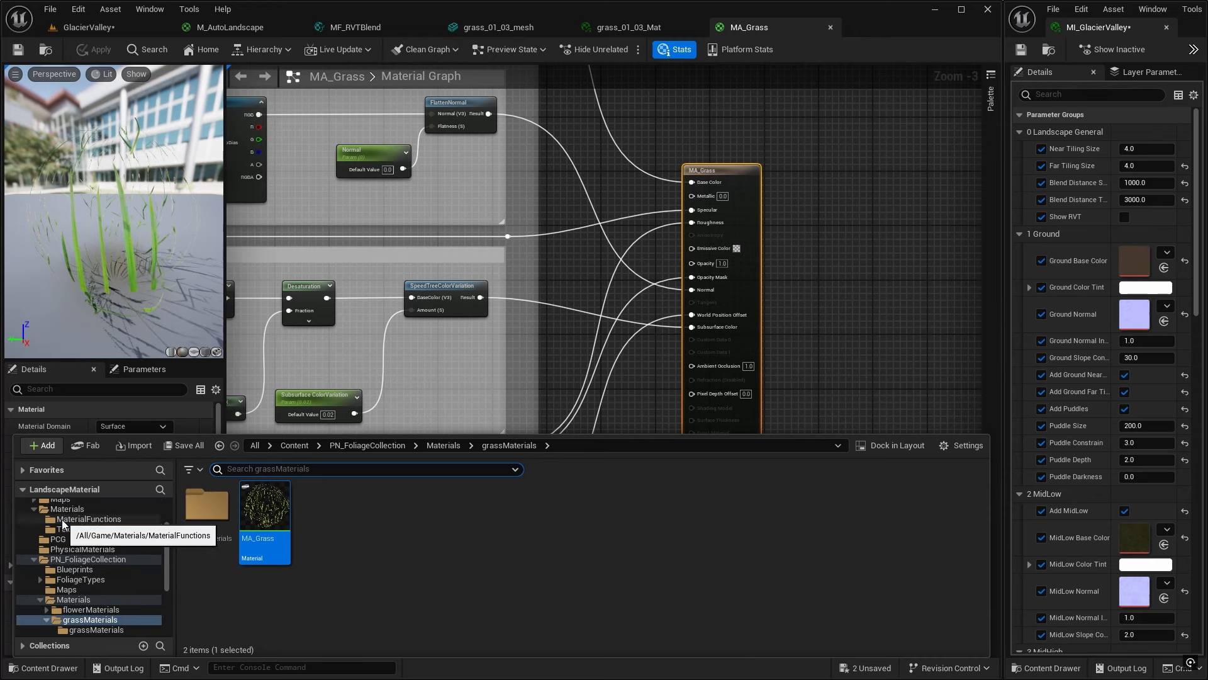
left_click(88, 519)
left_click(377, 506)
left_click_drag(376, 507, 633, 113)
right_click_drag(609, 253, 611, 496)
left_click_drag(676, 378, 635, 326)
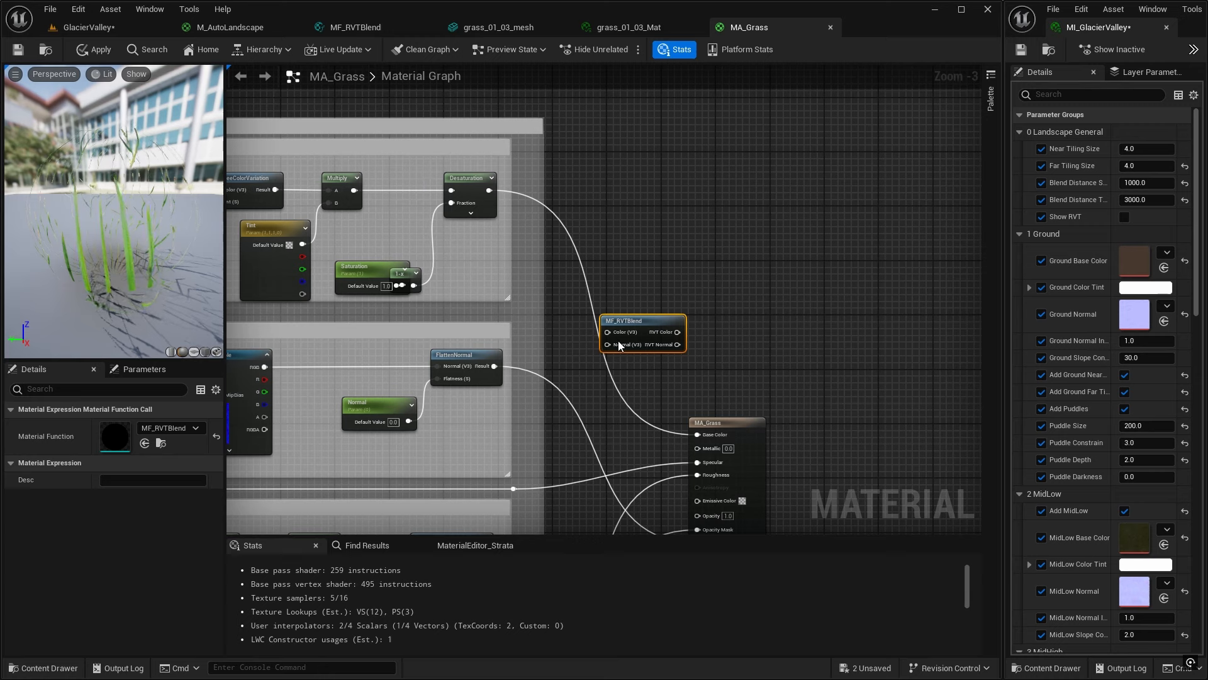
Route the Desaturation and FlattenNormal results through MF_RVTBlend into Base Color and Normal, and save and close MA_Grass
left_click_drag(490, 192, 699, 438)
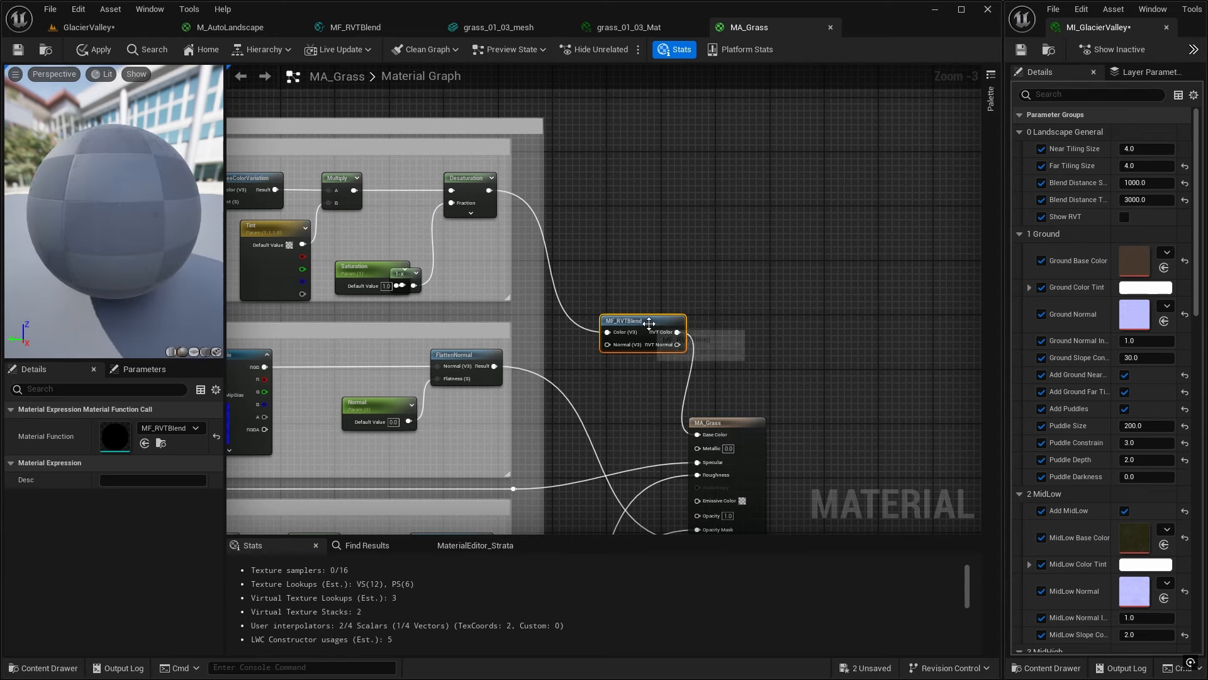
right_click_drag(619, 393, 607, 212)
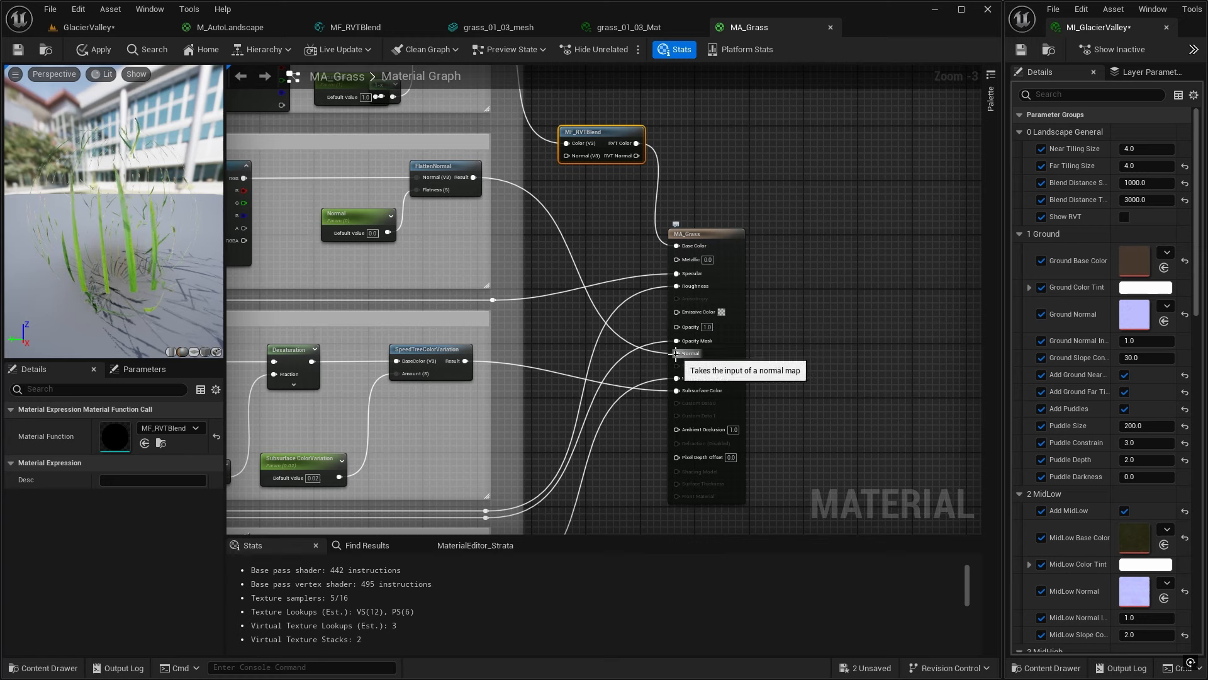
left_click_drag(676, 353, 634, 160)
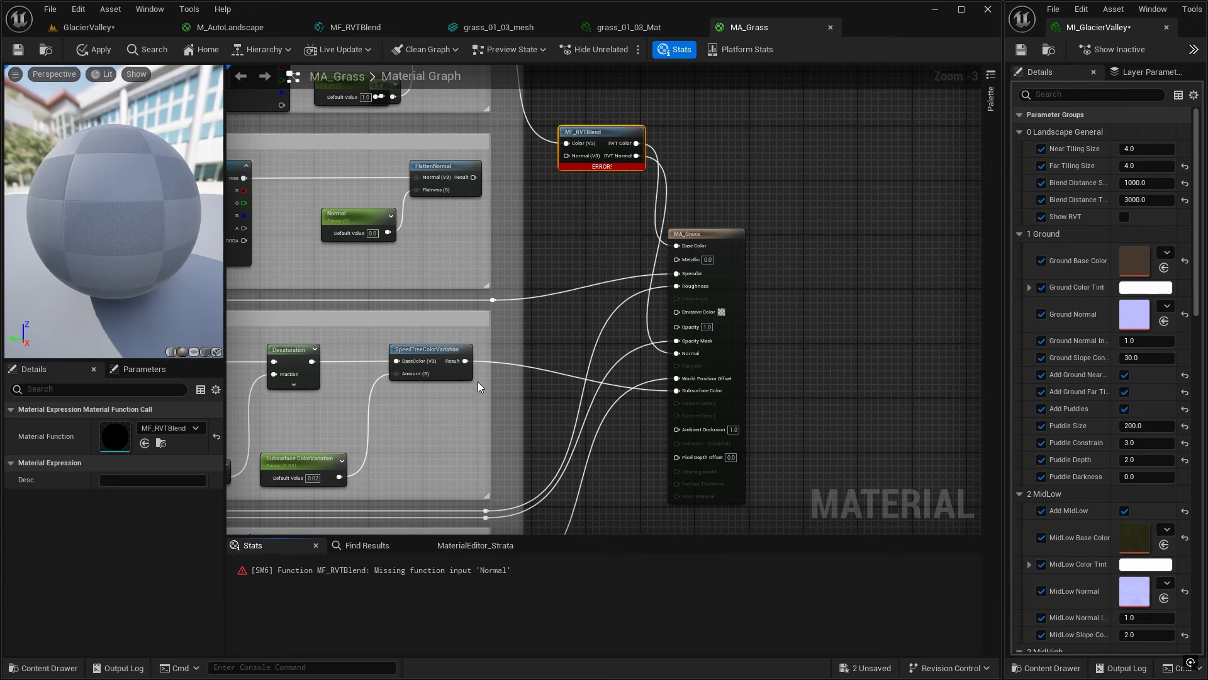
right_click_drag(489, 286, 509, 354)
left_click_drag(494, 246, 587, 224)
scroll(594, 240, "down", 1)
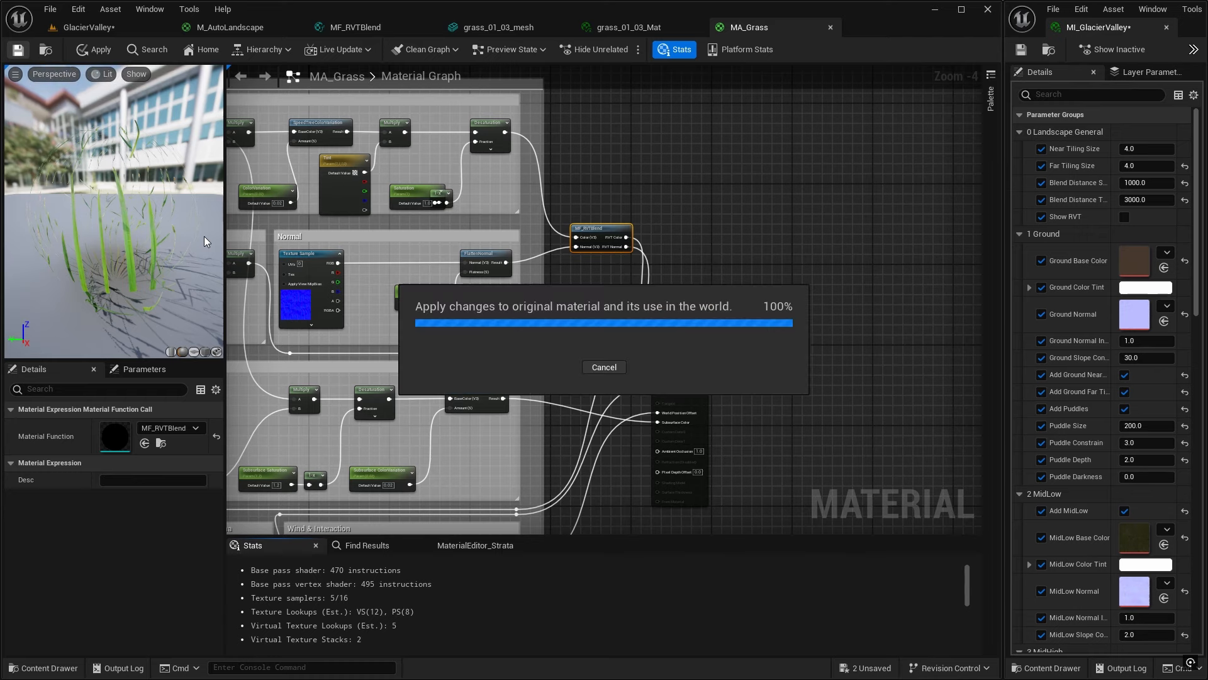
left_click(831, 28)
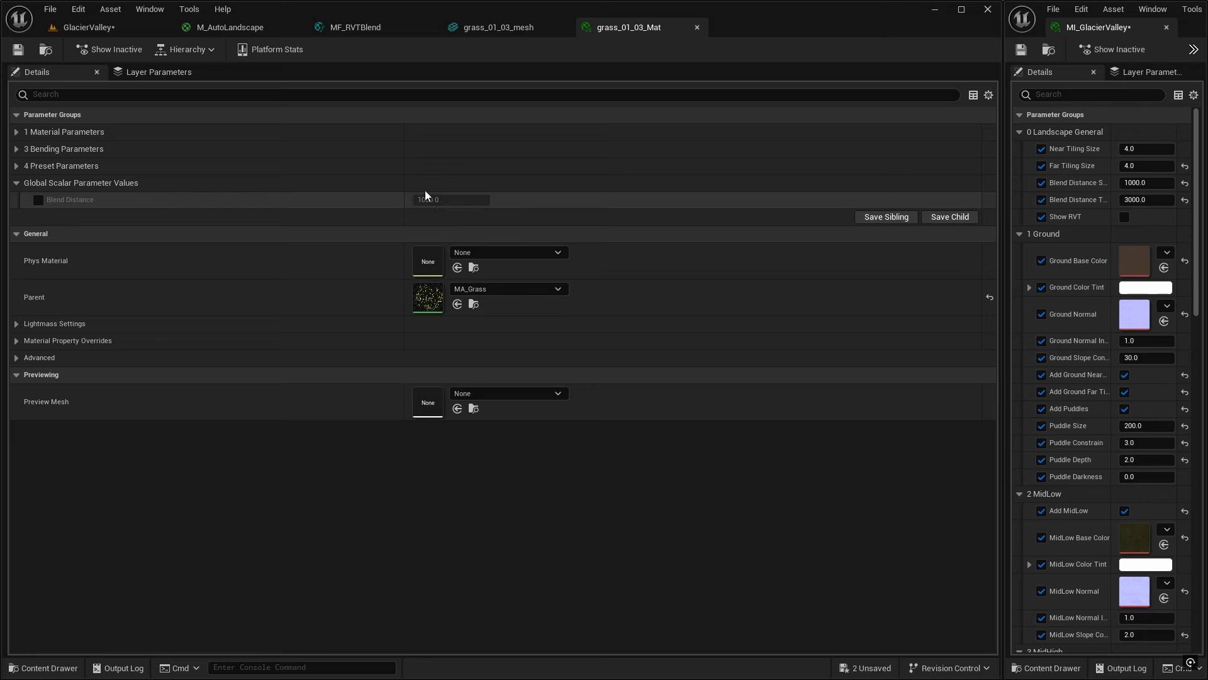
Enable the Blend Distance override in grass_01_03_Mat, and dock its editor beside MI_GlacierValley with the GlacierValley level in view
left_click(39, 199)
left_click_drag(610, 34, 1151, 38)
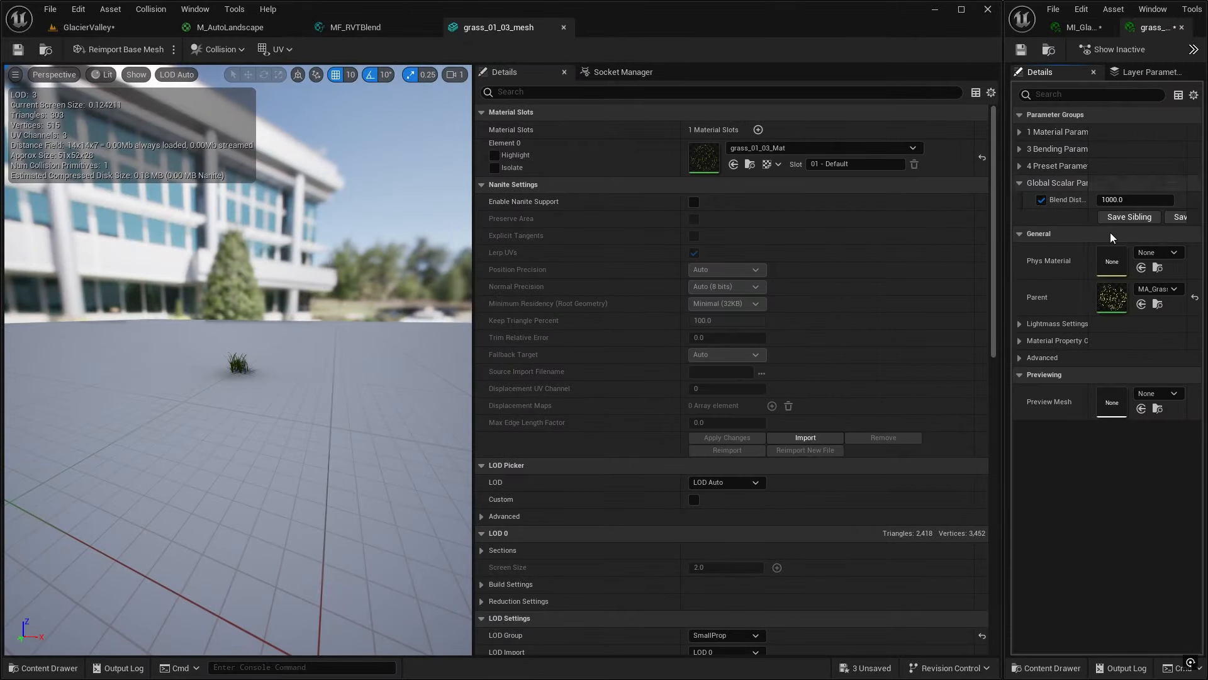
left_click(94, 28)
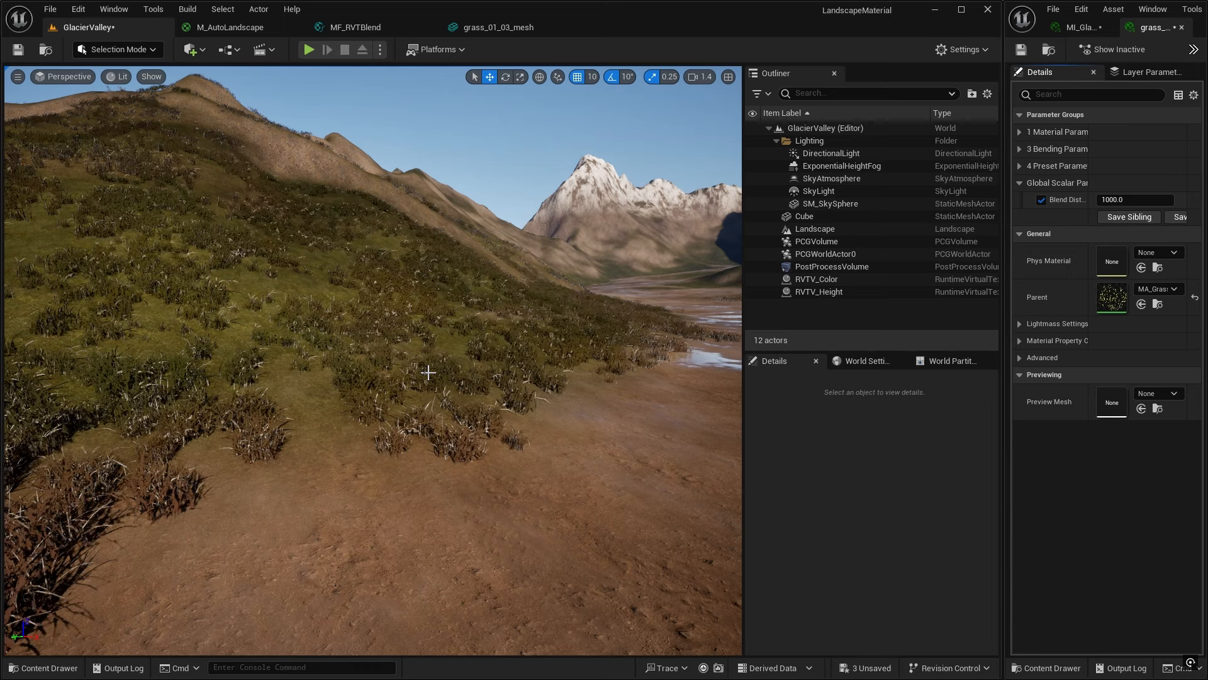
Examine how the generated grass blends with the ground on the hillside and the valley floor
right_click_drag(593, 428, 608, 418)
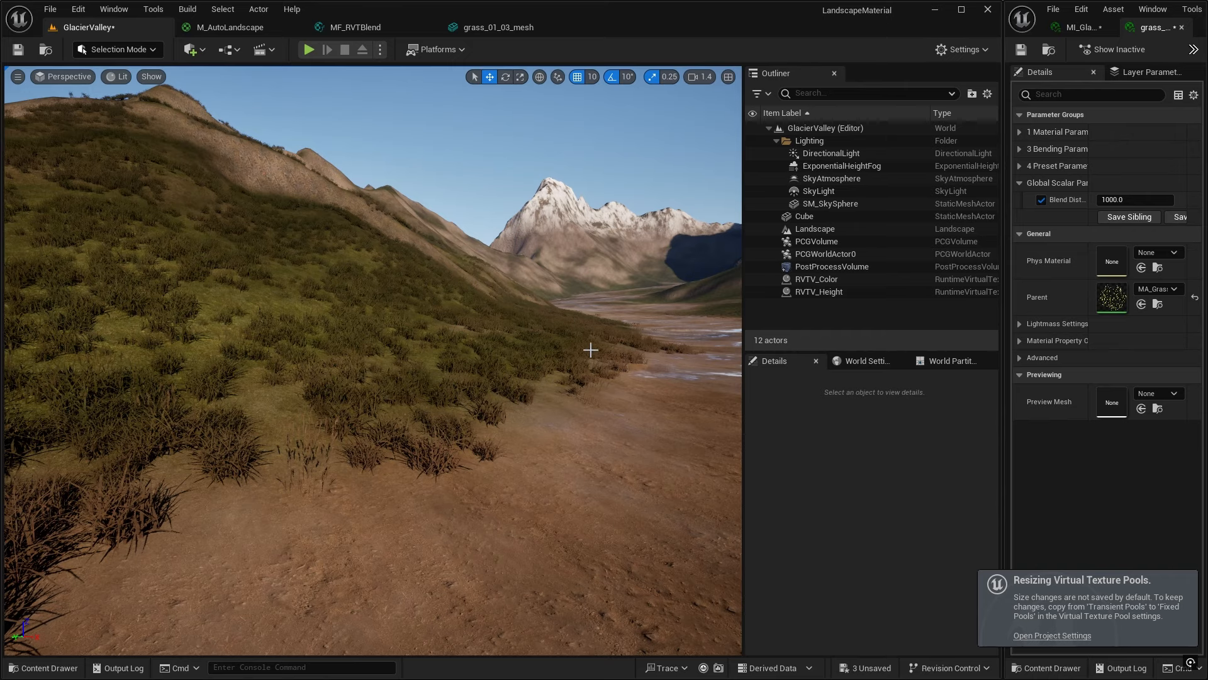
key("w")
right_click_drag(616, 298, 580, 439)
key("w")
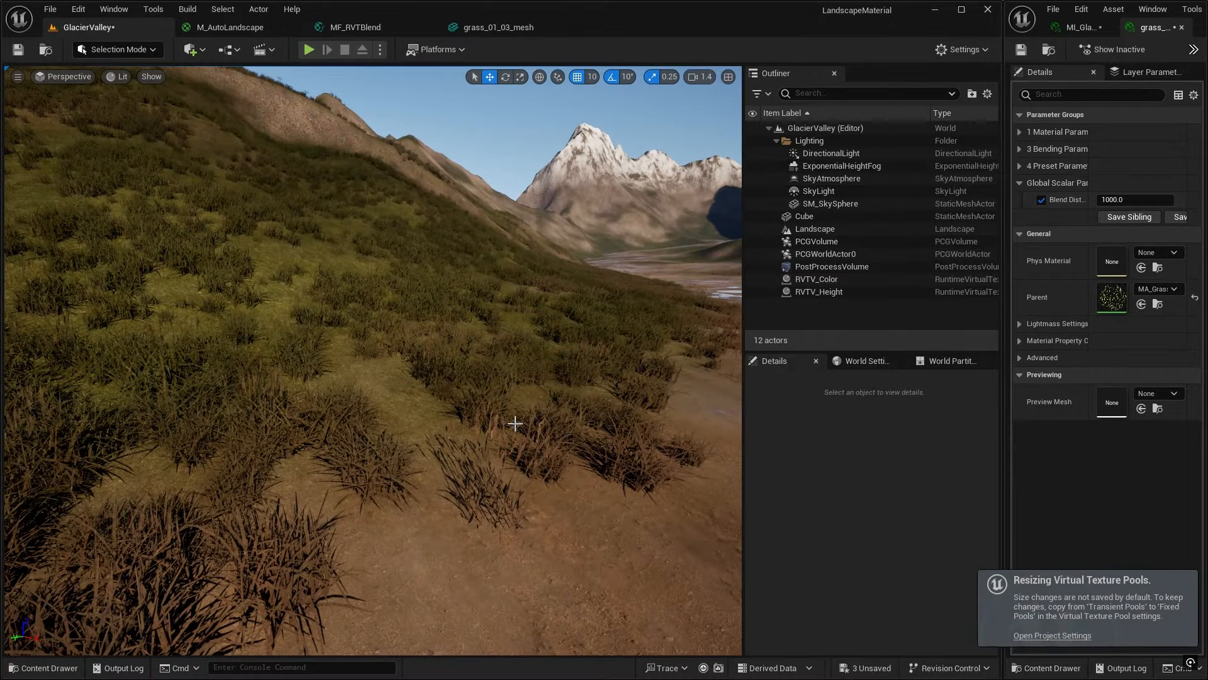
mouse_move(556, 429)
right_mouse_down()
mouse_move(645, 390)
mouse_move(696, 424)
mouse_move(629, 406)
mouse_move(673, 390)
mouse_move(592, 398)
right_mouse_up()
key("w")
scroll(654, 396, "up", 2)
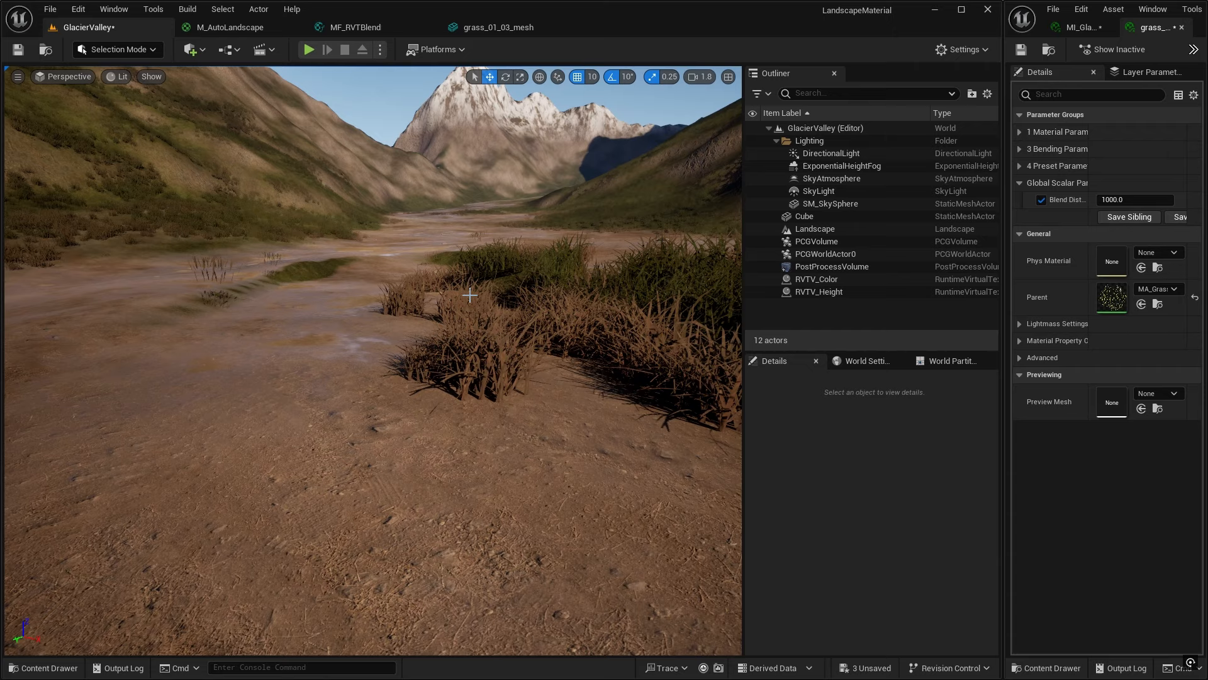
right_click_drag(595, 387, 528, 395)
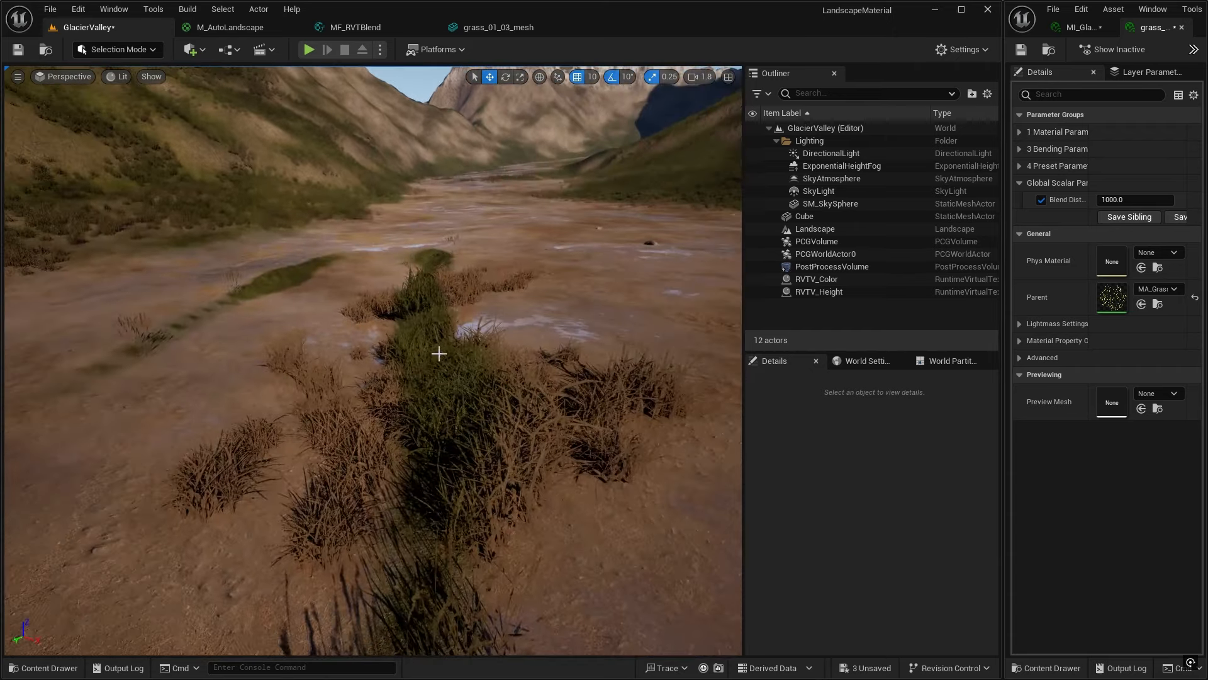
Disable Pool Auto Grow in Editor for the Virtual Texture Pool in the Project Settings, and close the settings
right_click_drag(440, 353, 715, 445)
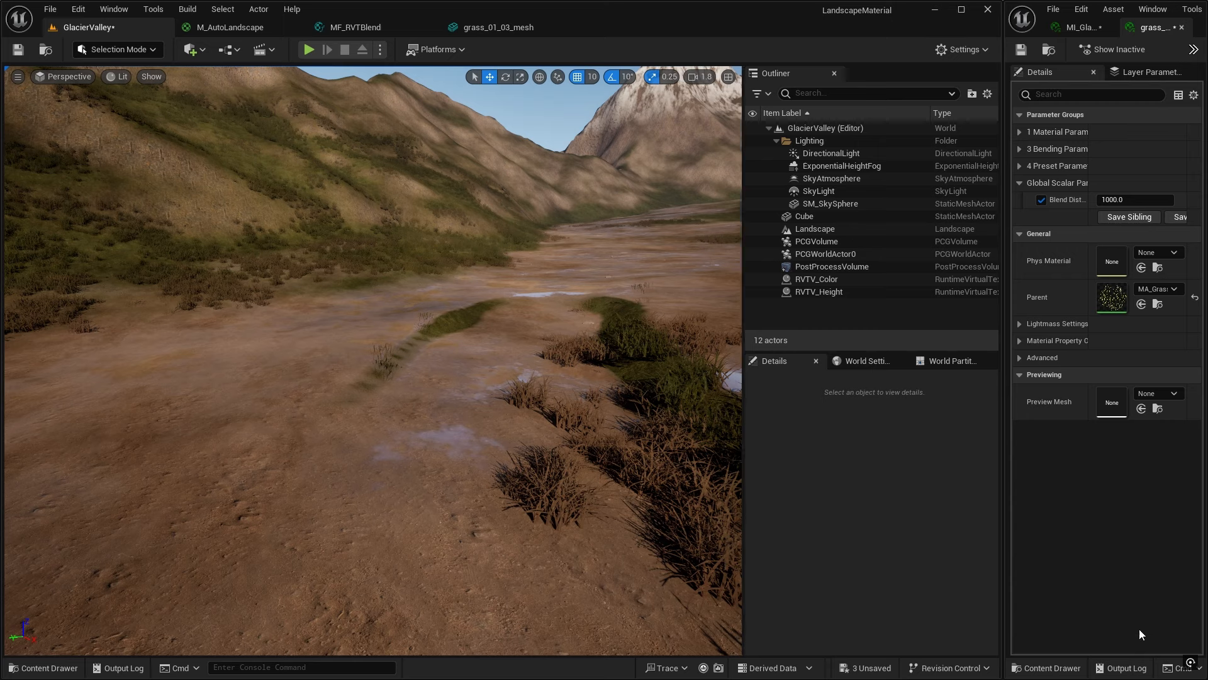
right_click_drag(607, 398, 477, 366)
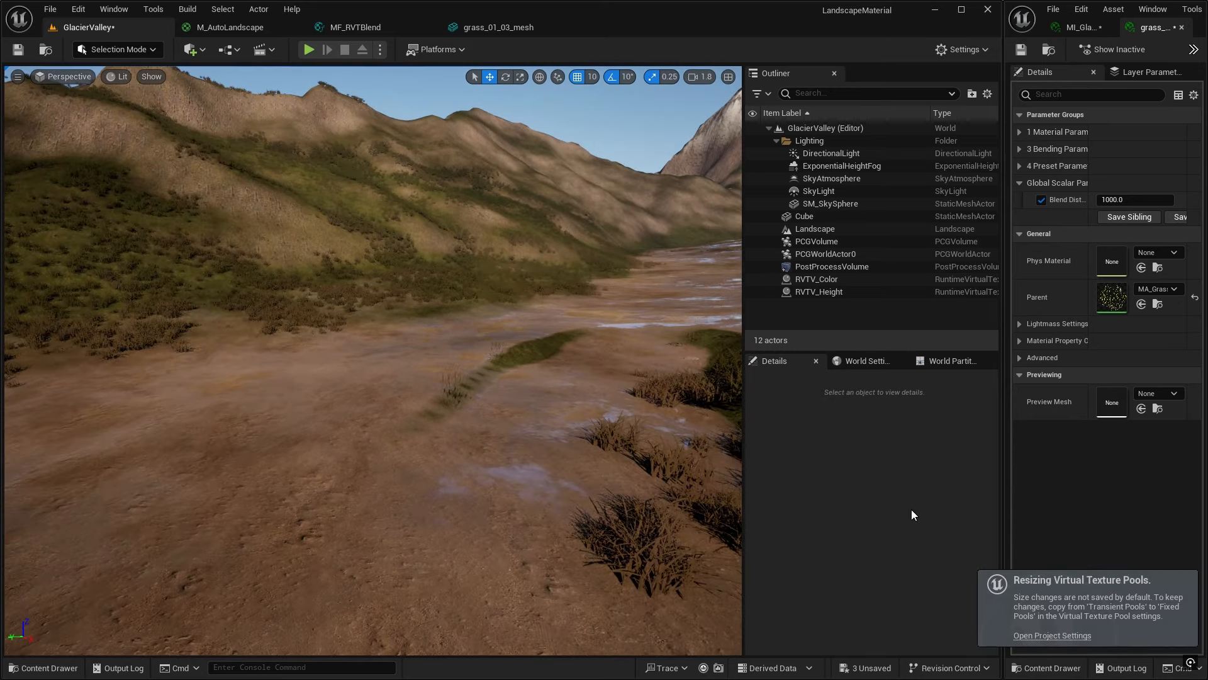
left_click(78, 10)
left_click(126, 205)
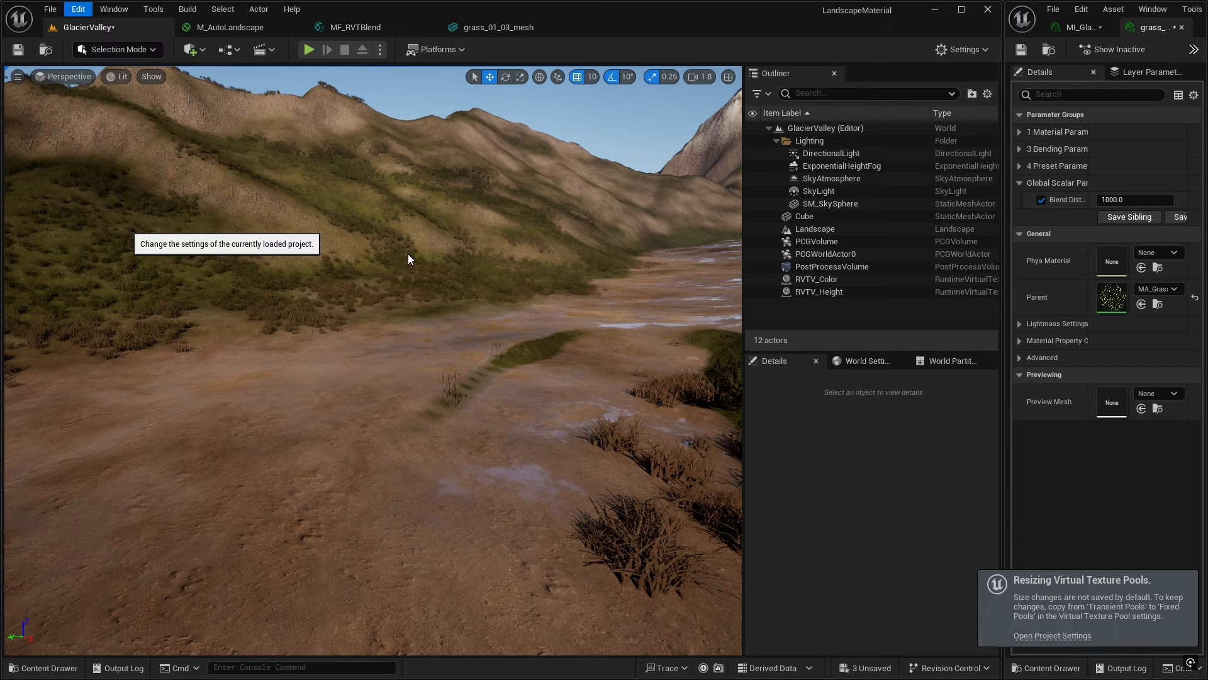
left_click(598, 91)
type("grow")
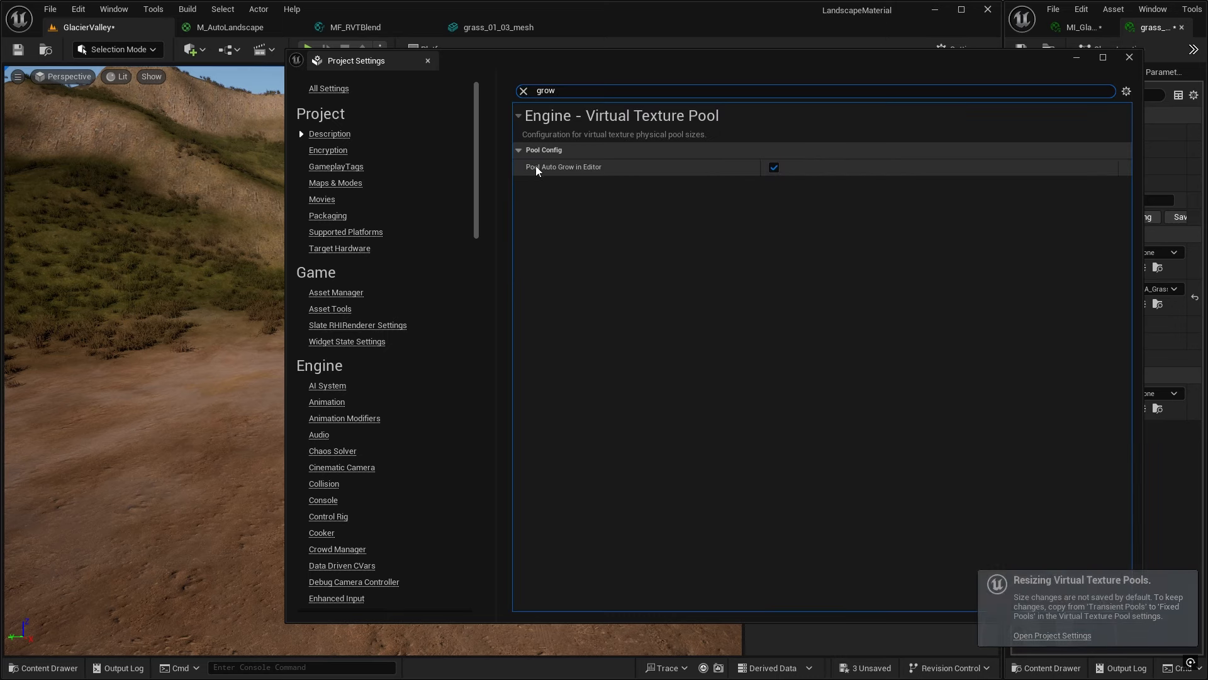
left_click(771, 168)
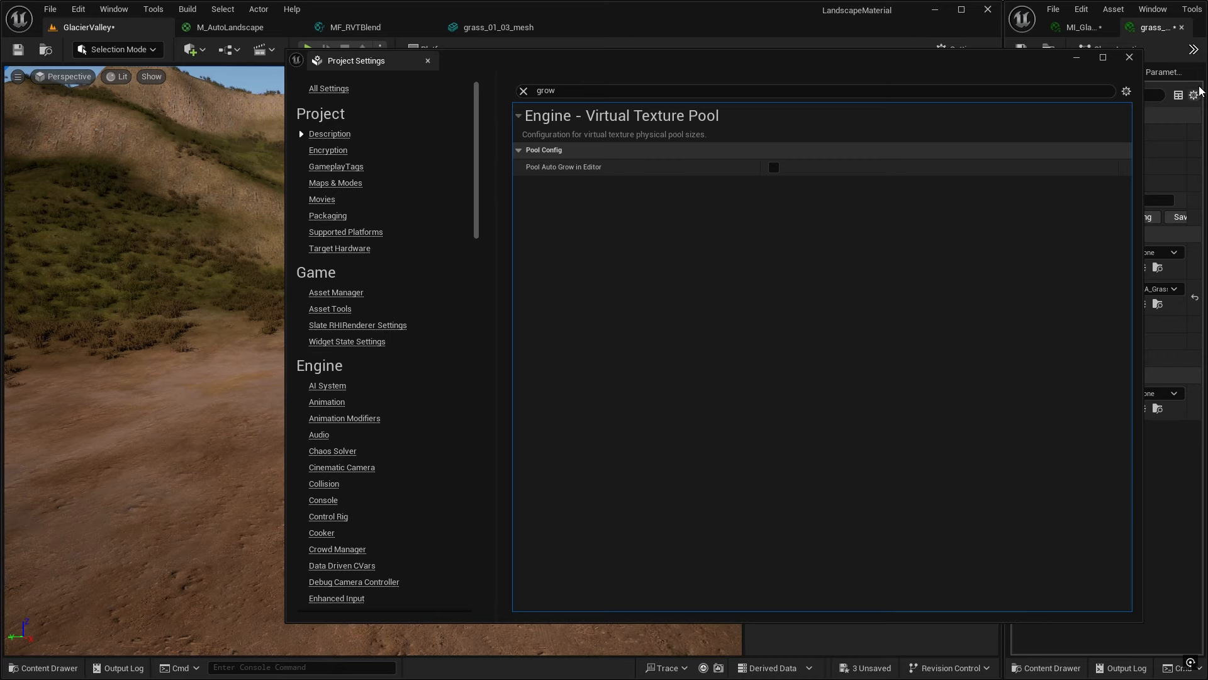
left_click(1129, 58)
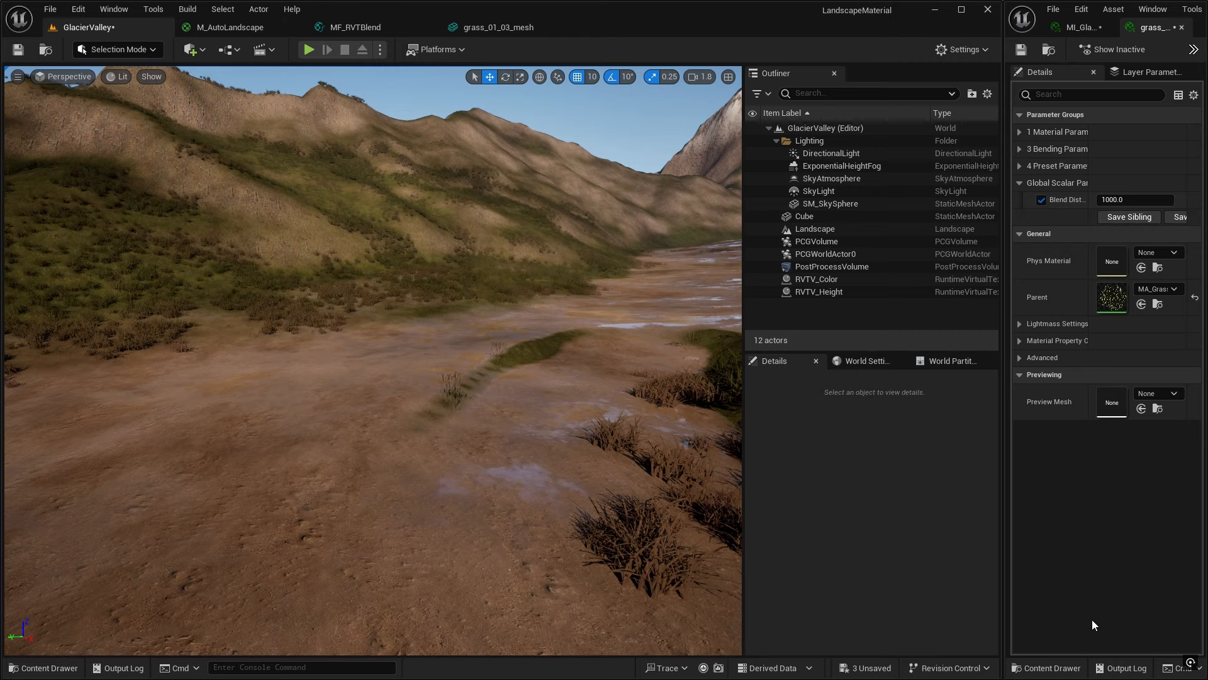
Widen the parameter name column in the grass material instance and set Blend Distance to 0
mouse_move(648, 431)
right_mouse_down()
mouse_move(554, 416)
mouse_move(372, 428)
mouse_move(652, 428)
mouse_move(664, 406)
mouse_move(491, 396)
mouse_move(494, 359)
mouse_move(498, 393)
mouse_move(646, 428)
right_mouse_up()
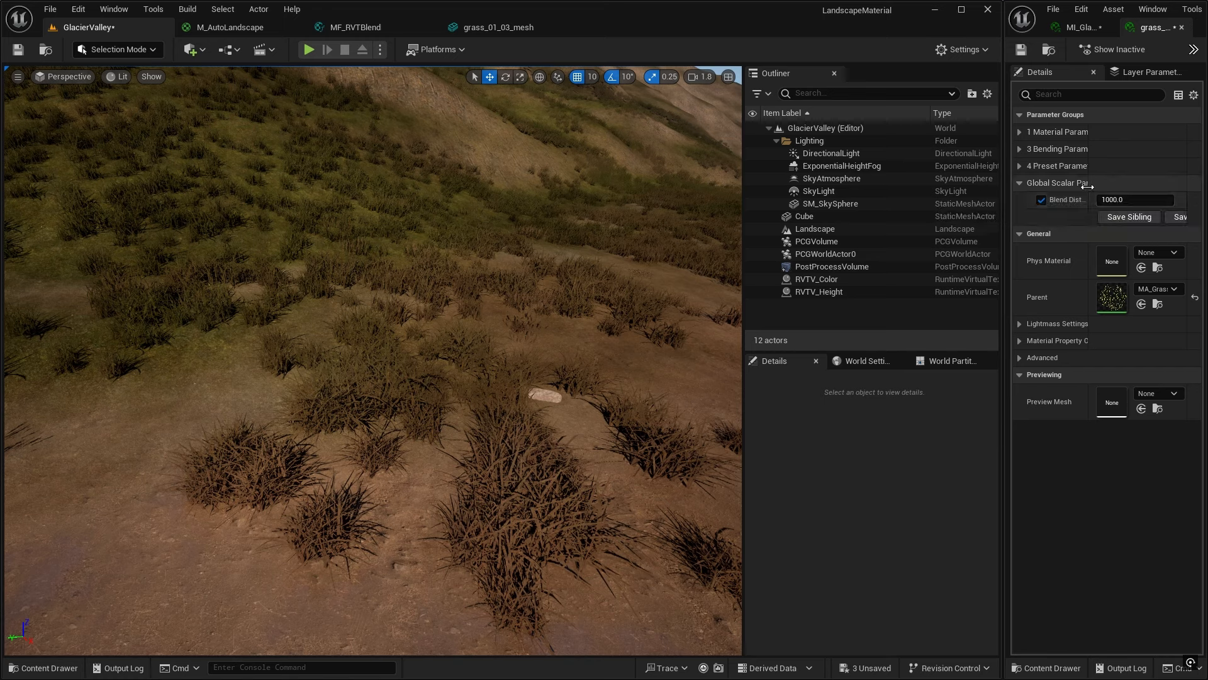
left_click_drag(1097, 192, 1123, 192)
left_click(1151, 199)
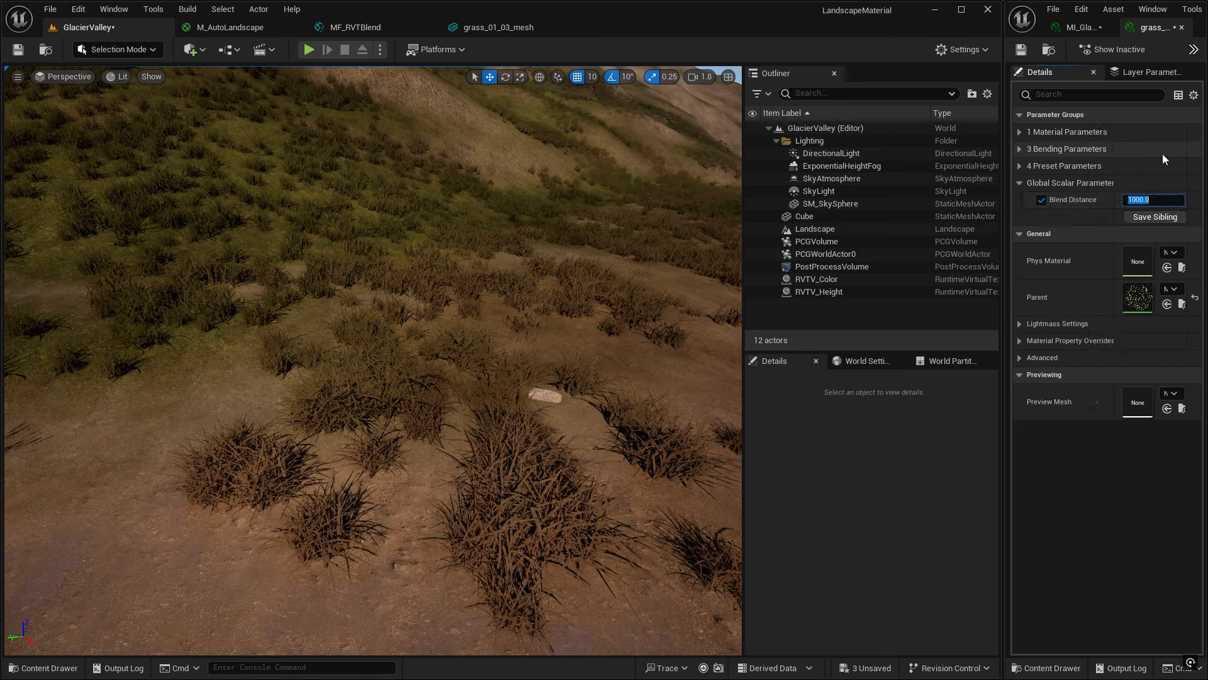
type("0")
key("Return")
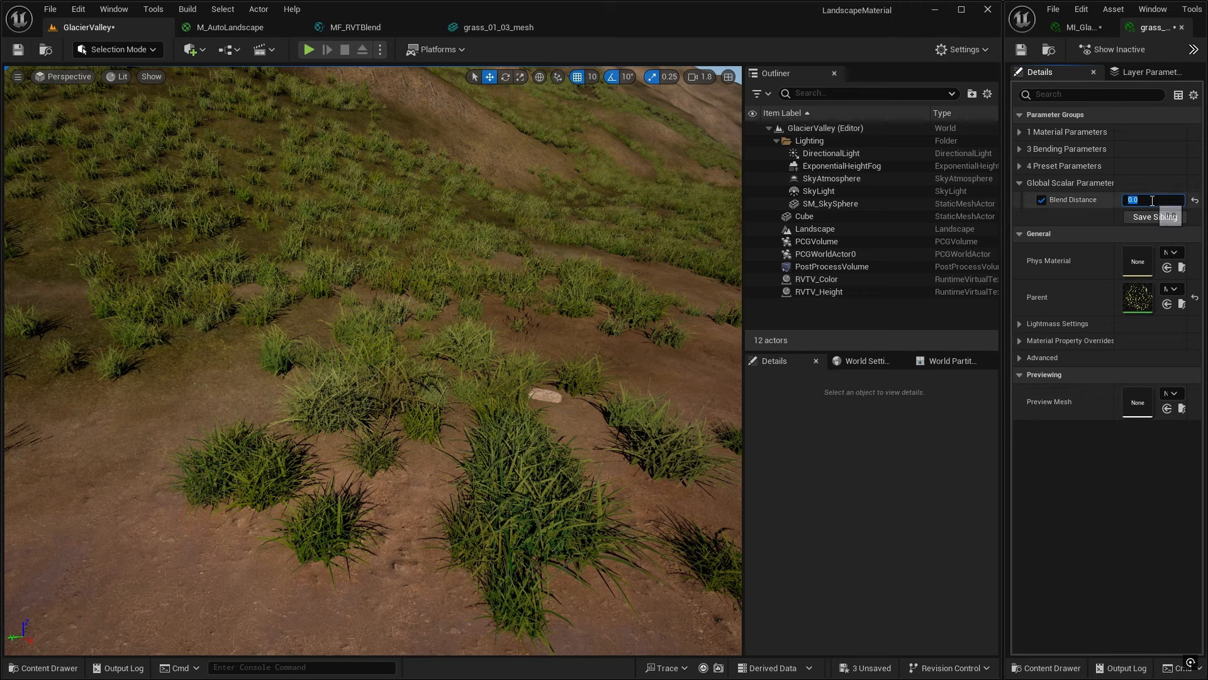
Set the grass material instance's Blend Distance to 200 and check how the grass blends with the valley ground
type("200")
key("Return")
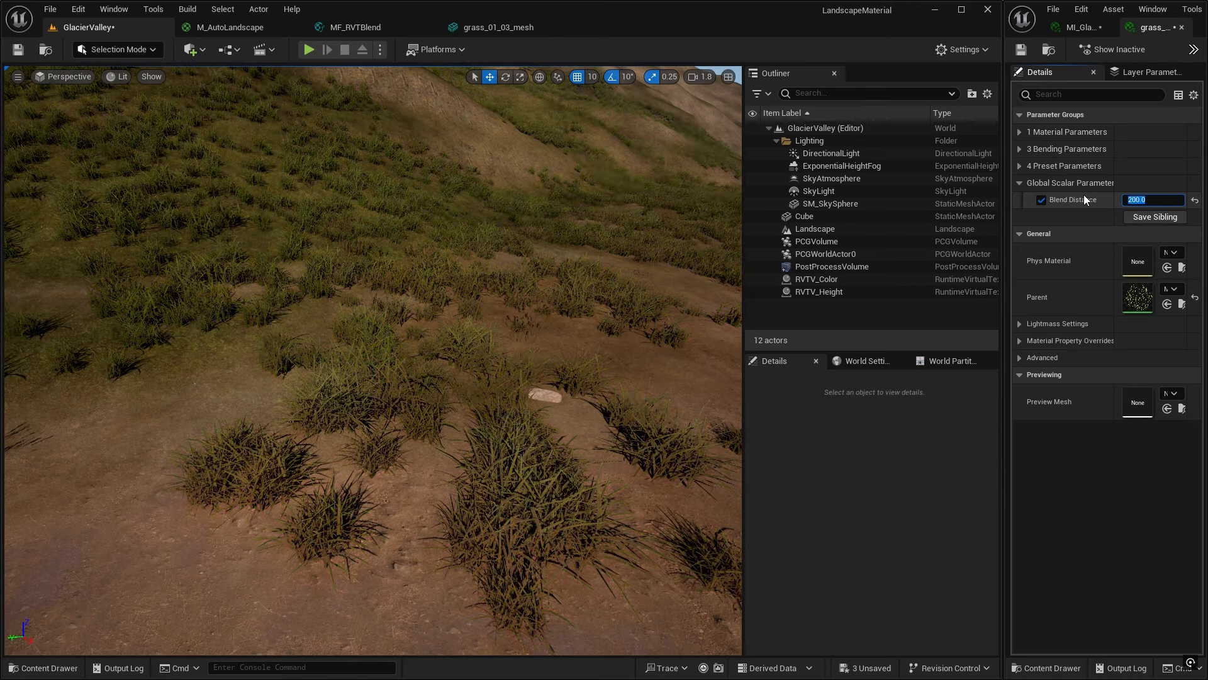
right_click_drag(685, 343, 595, 376)
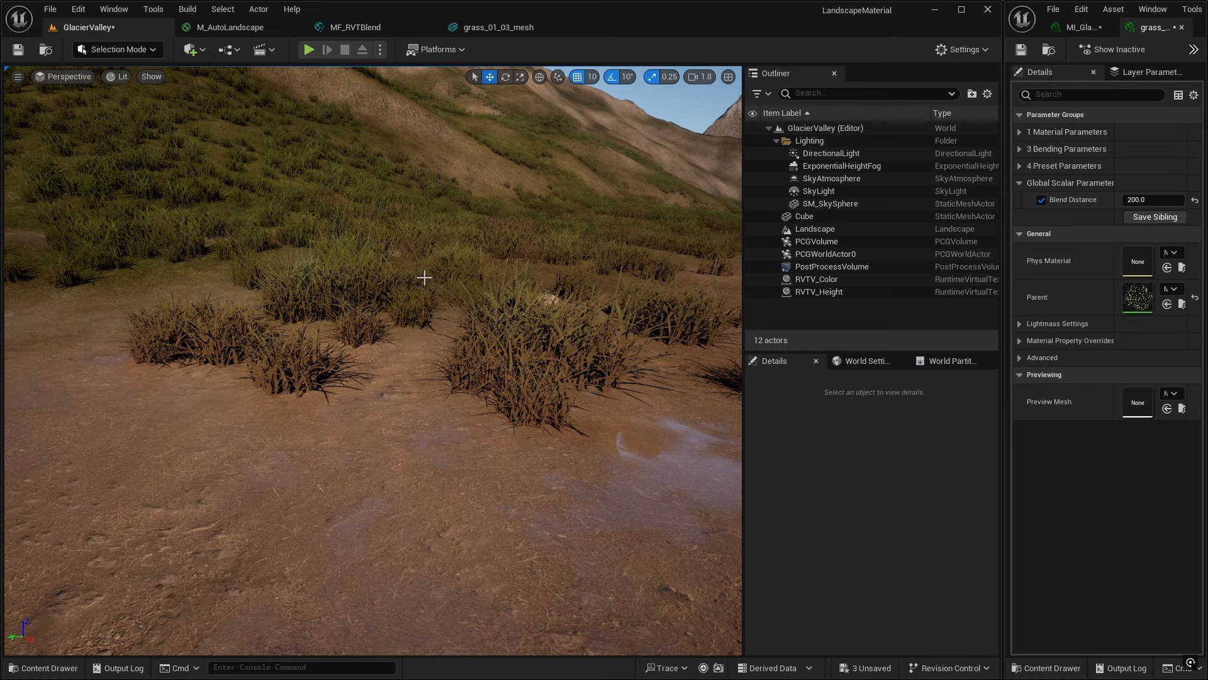
right_click_drag(591, 396, 598, 377)
right_click_drag(372, 360, 560, 442)
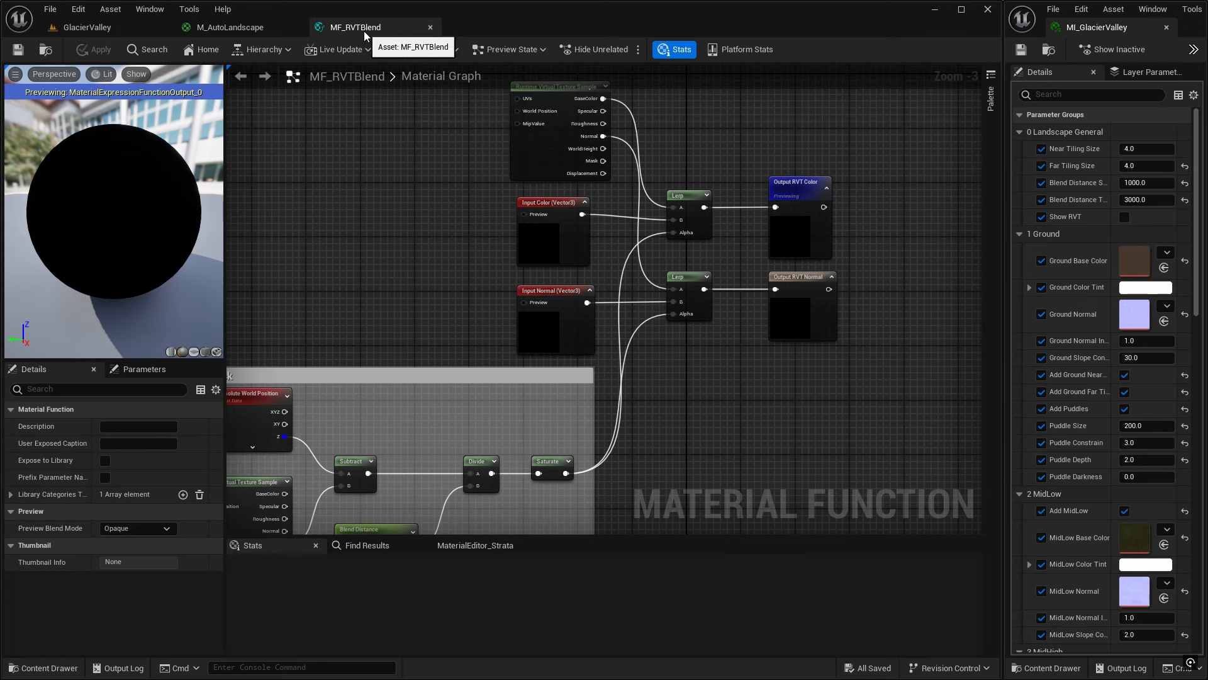
Set the Blend Distance parameter's default value to 100 in MF_RVTBlend, apply it, and return to the GlacierValley level
right_click_drag(426, 267, 488, 84)
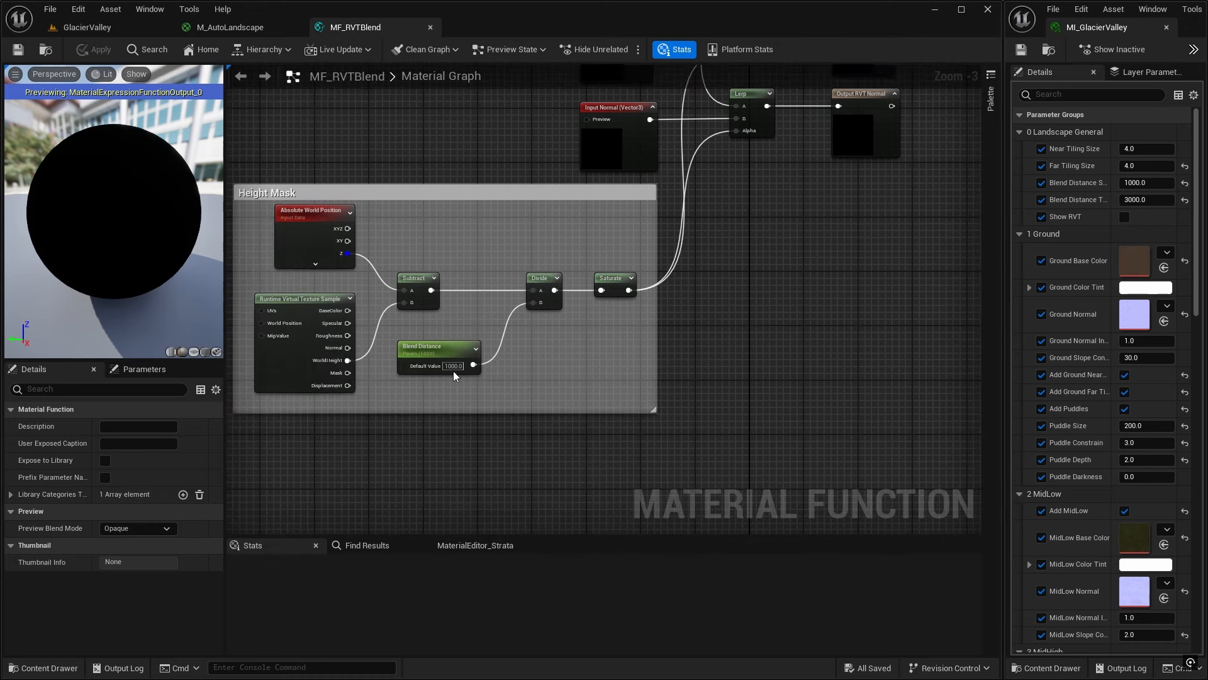
left_click(437, 346)
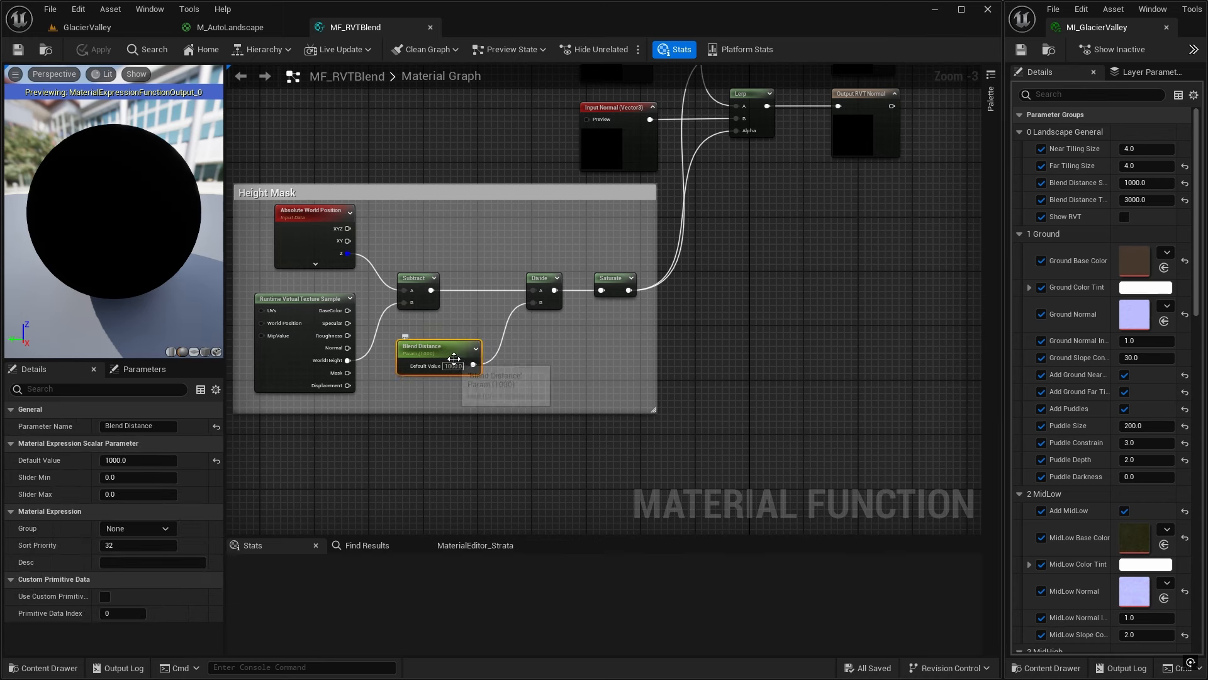
left_click(133, 460)
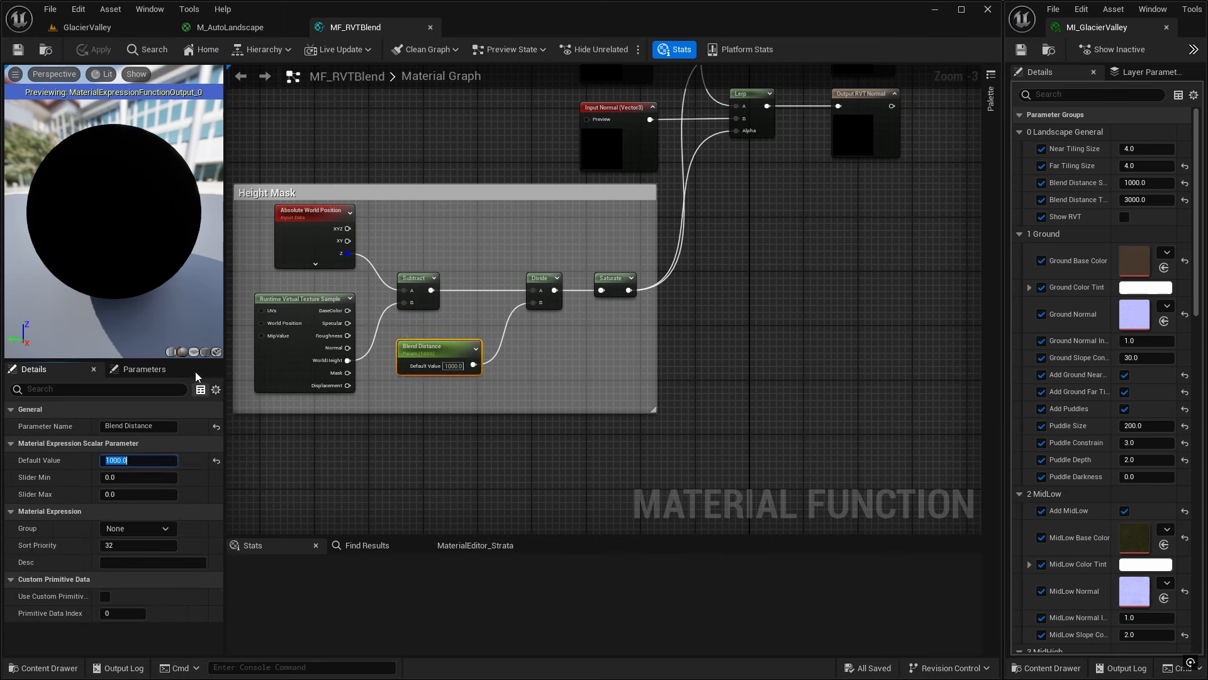
type("100")
key("Return")
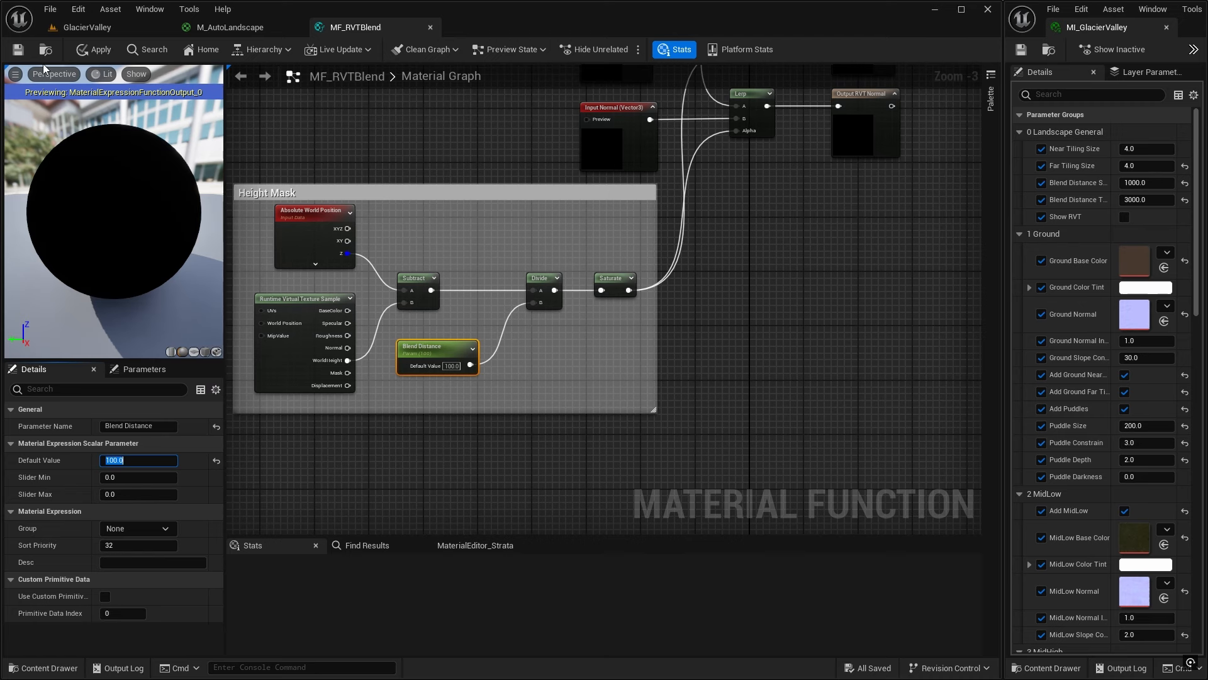
left_click(95, 50)
left_click(116, 29)
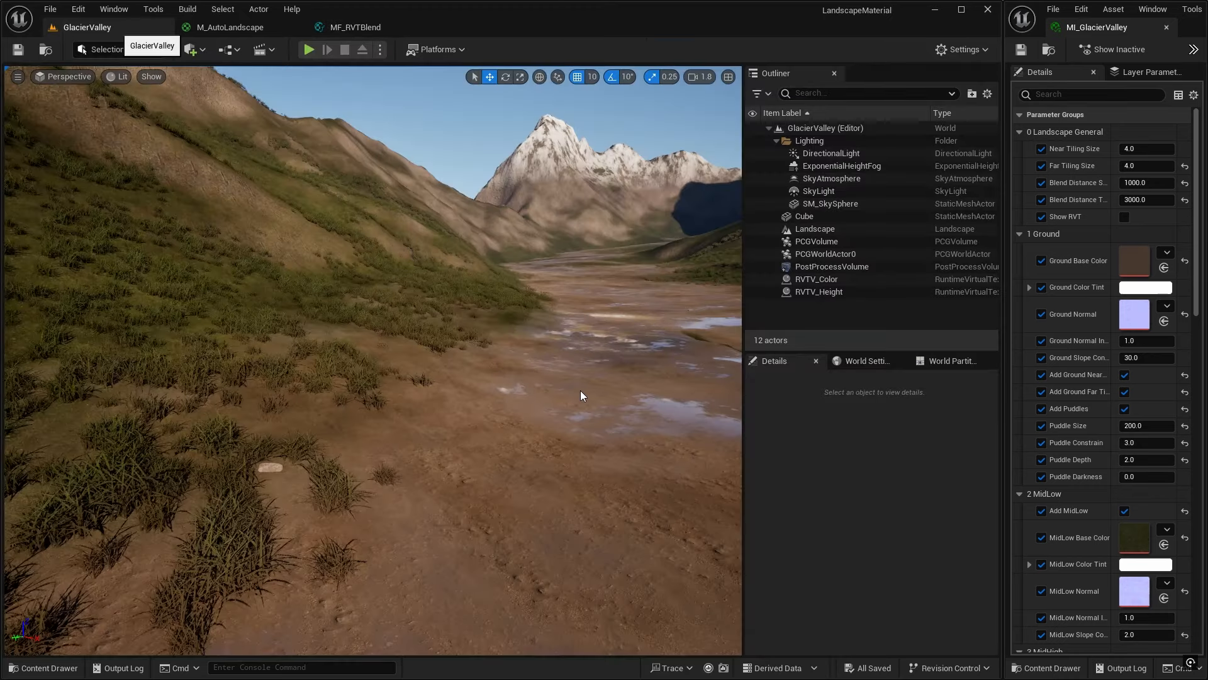
right_click(617, 383)
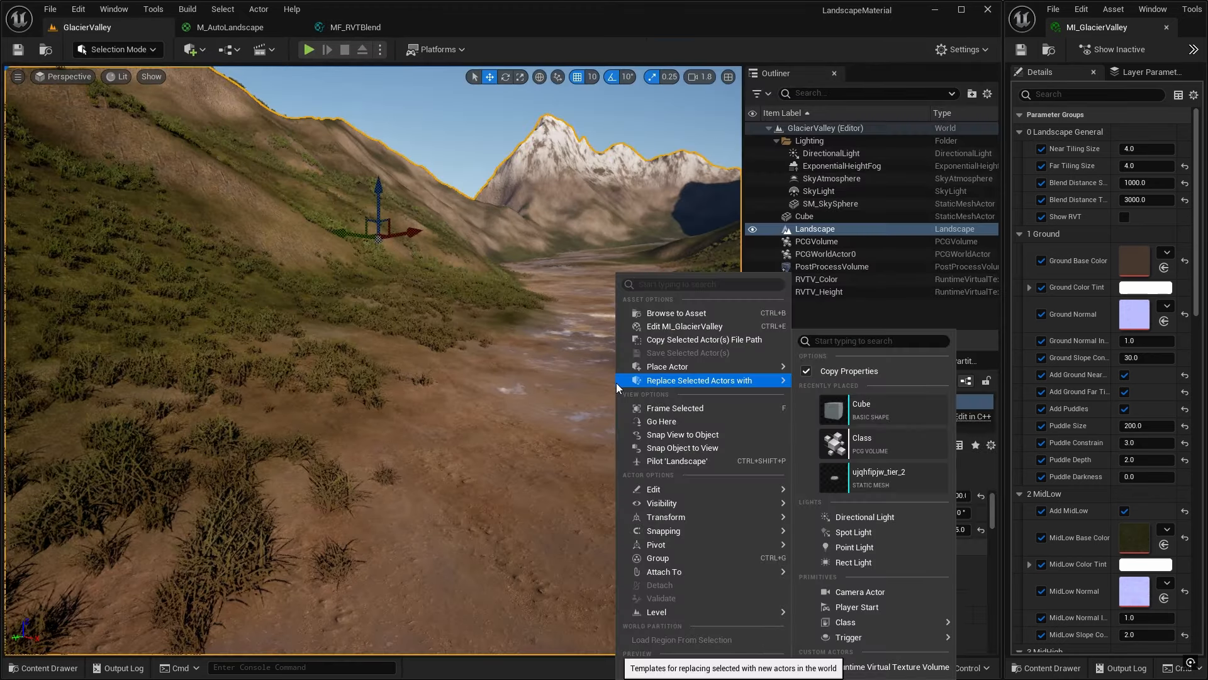
left_click(491, 428)
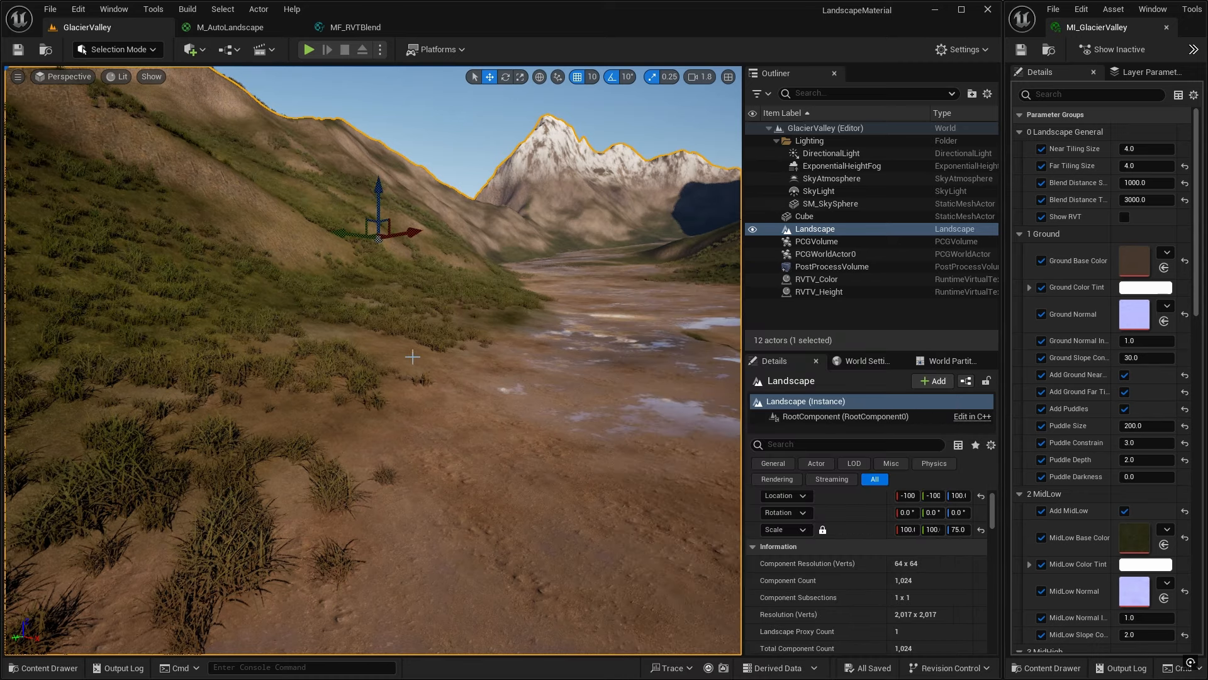
Open MI_ujqhfipjw from Fab/Megascans/3D/Small_Stone_ujqhfipjw/Medium and dock its editor beside MI_GlacierValley
left_click(43, 667)
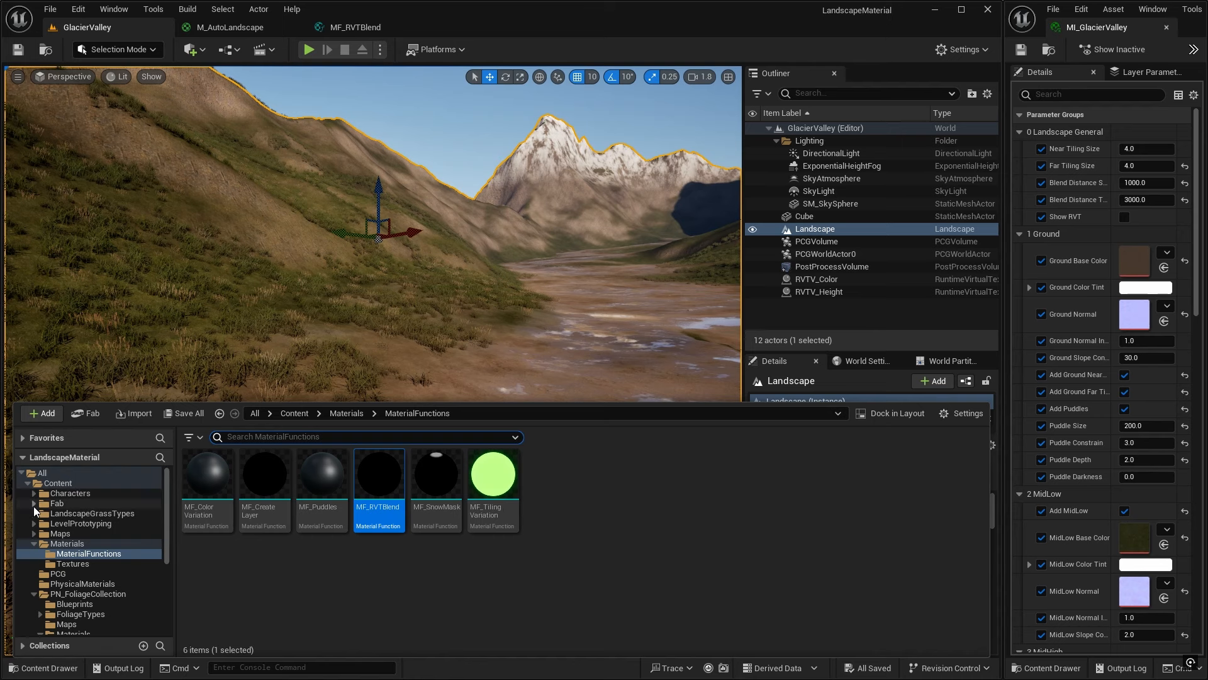
left_click(34, 503)
left_click(39, 513)
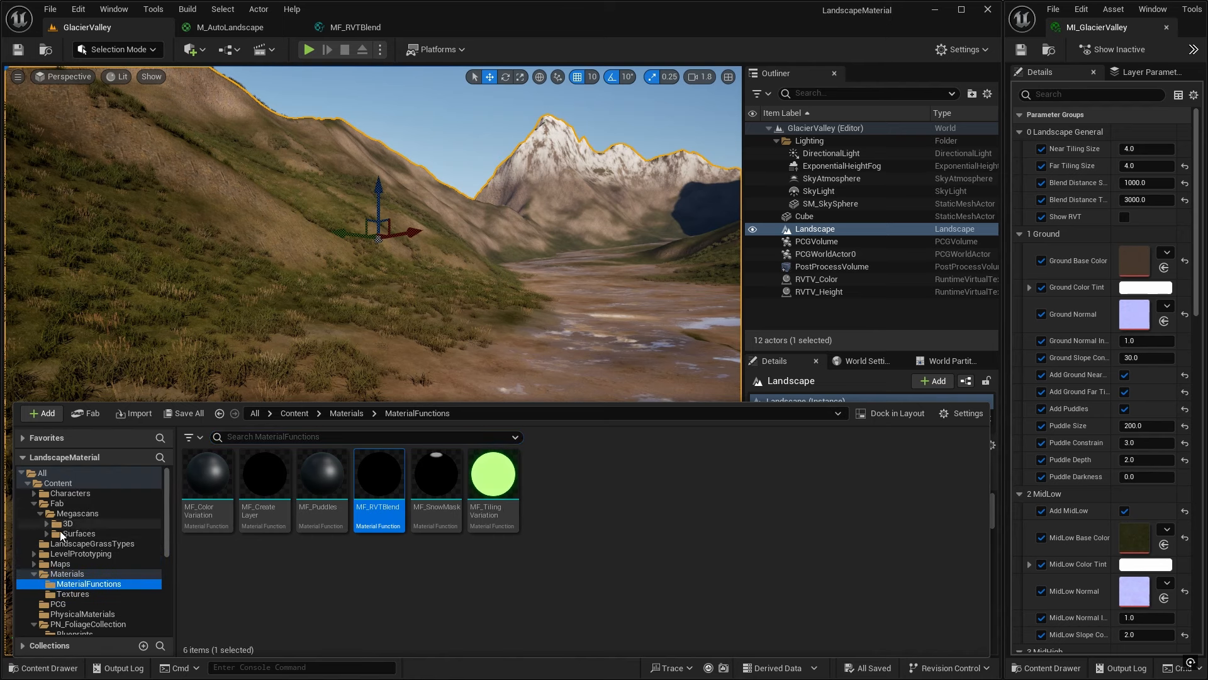
left_click(46, 523)
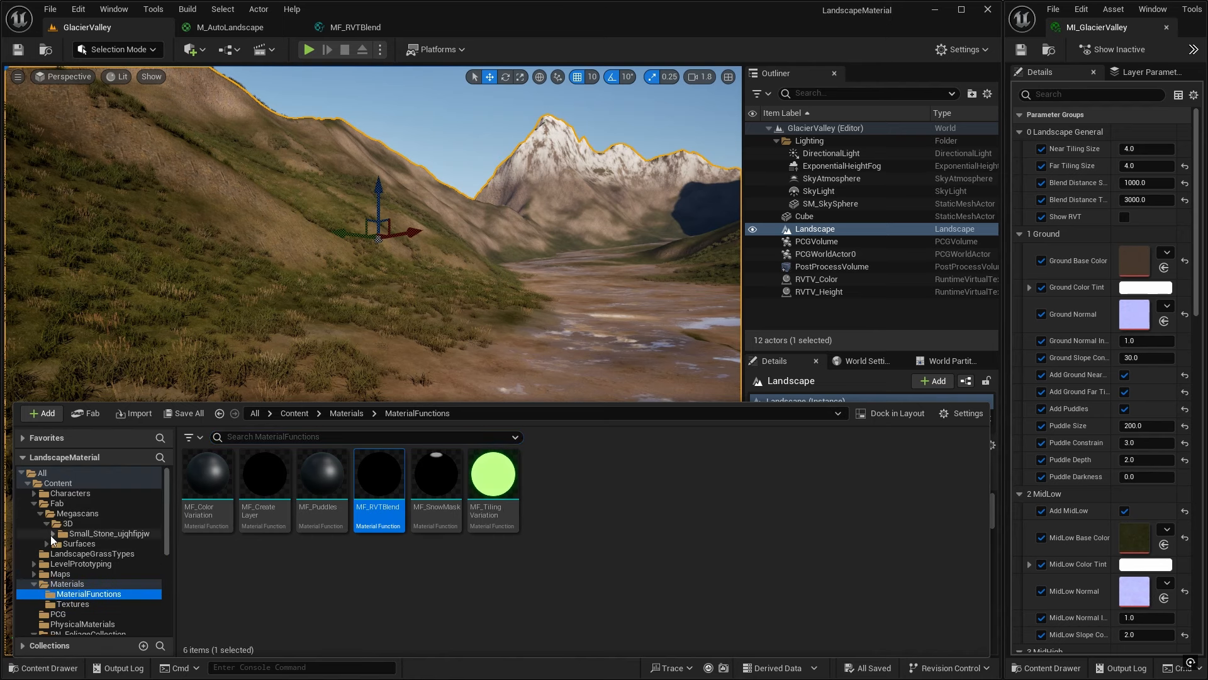
left_click(52, 534)
left_click(85, 543)
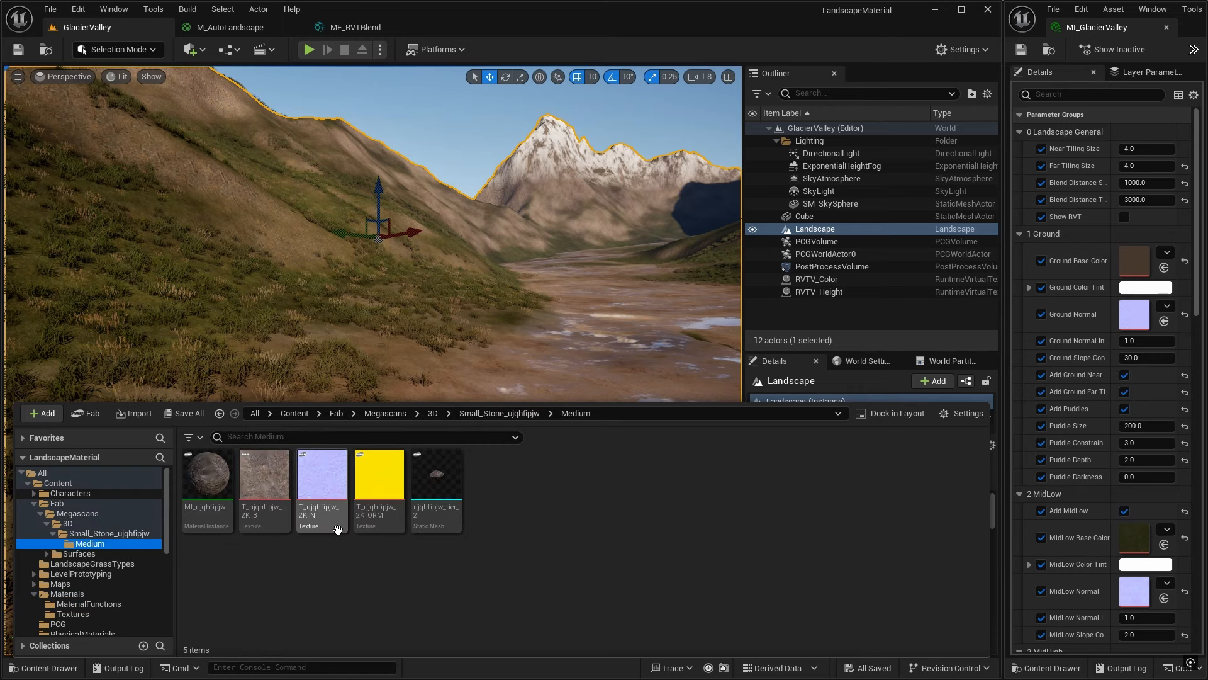
mouse_move(210, 481)
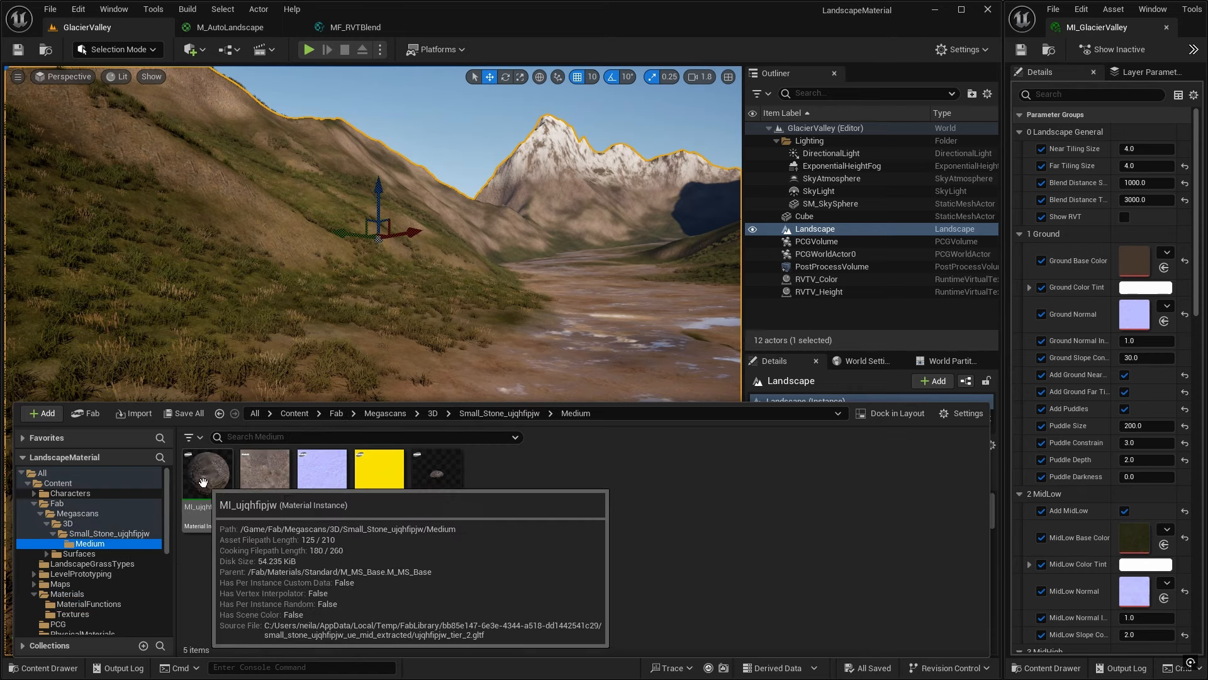
double_click(210, 482)
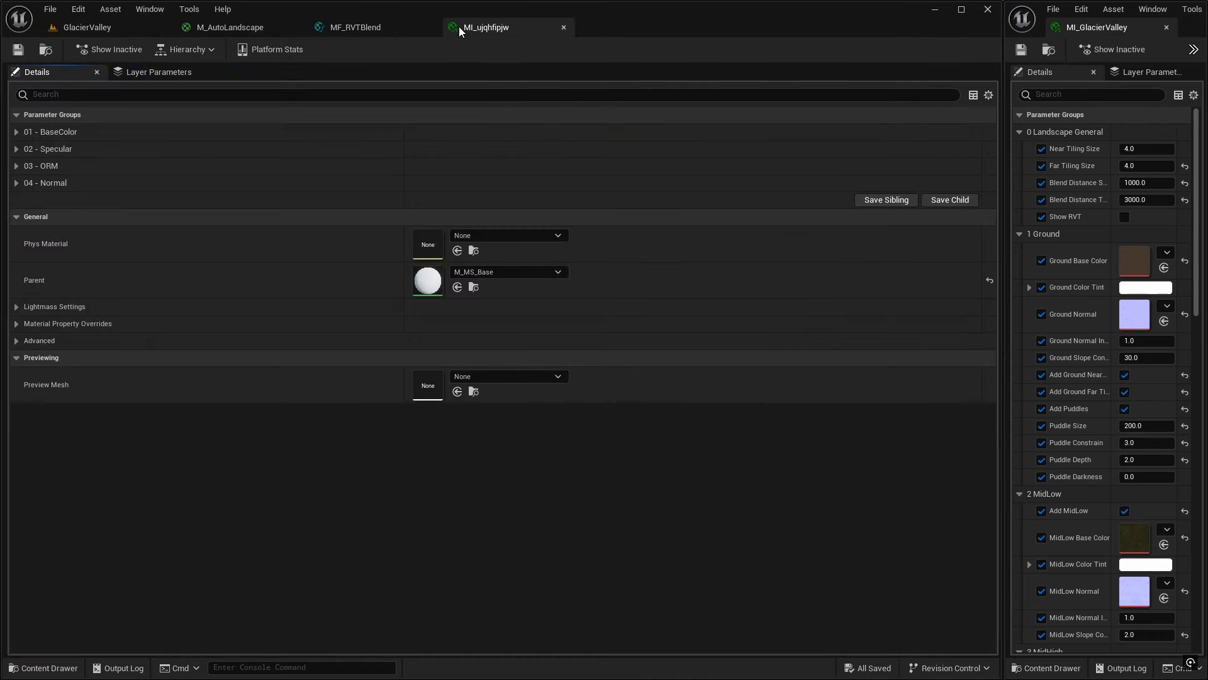
left_click_drag(484, 27, 1130, 33)
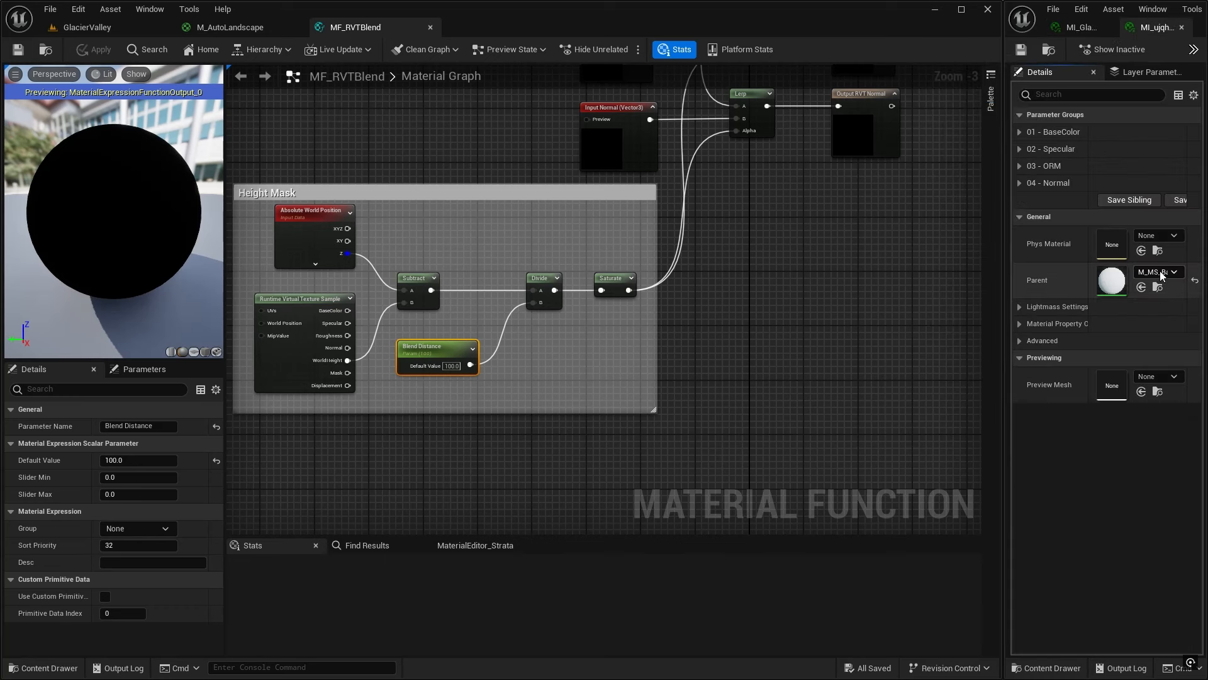
Locate the stone's parent material M_MS_Base in the Fab plugin content, copy it into Content/Materials, and open that folder
left_click(1158, 288)
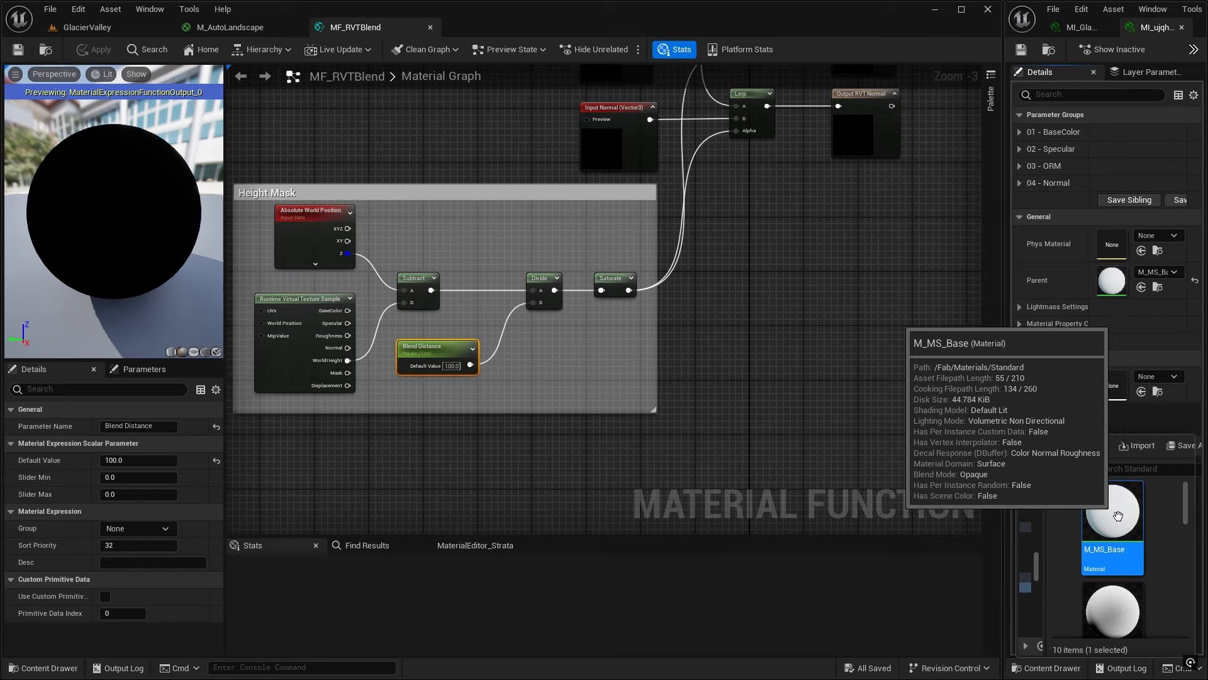
left_click_drag(1005, 369, 560, 381)
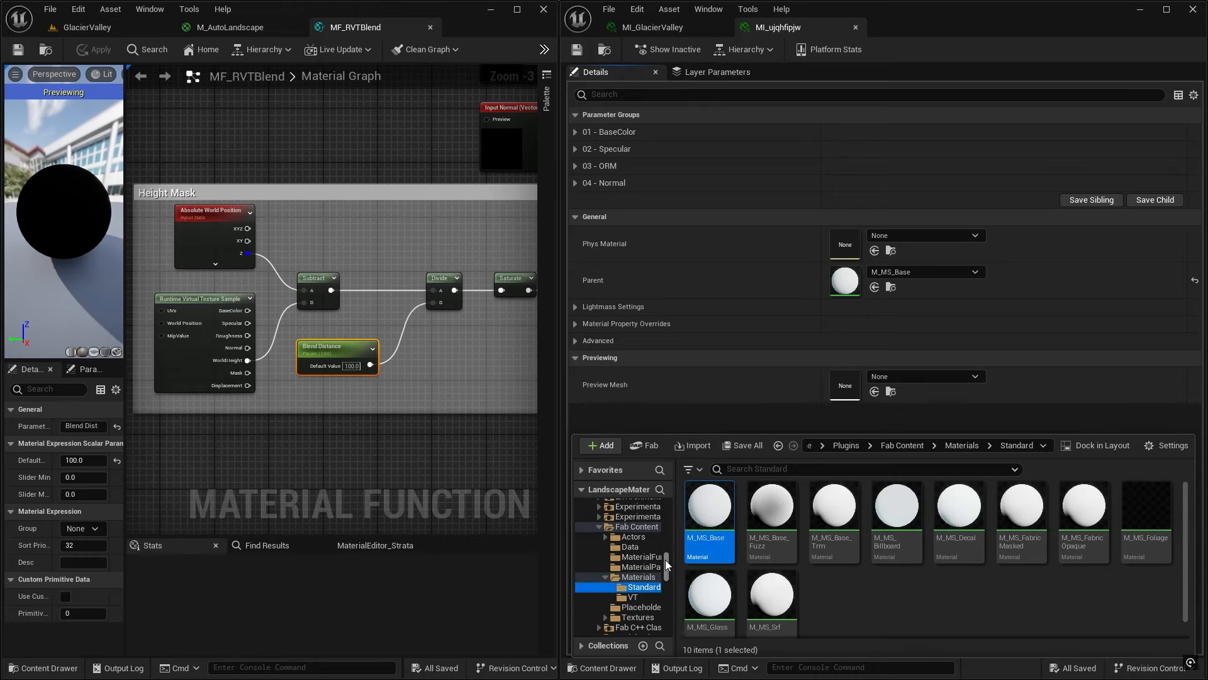
scroll(666, 560, "up", 3)
scroll(665, 559, "up", 10)
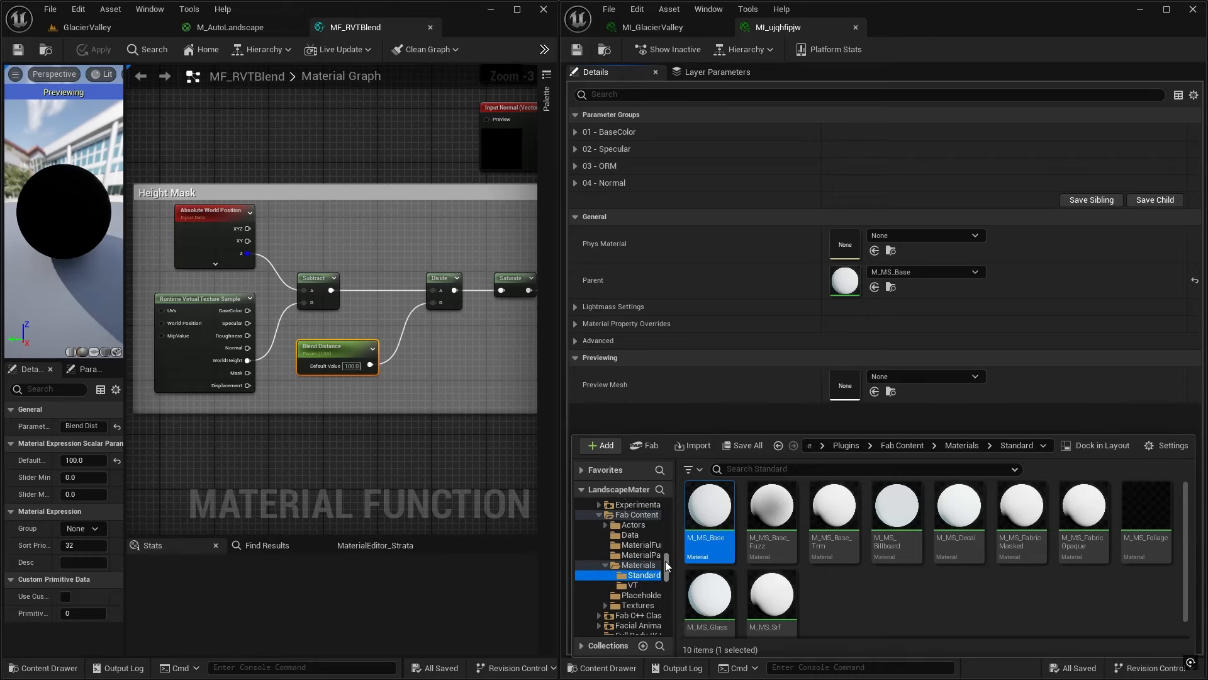
scroll(664, 533, "up", 10)
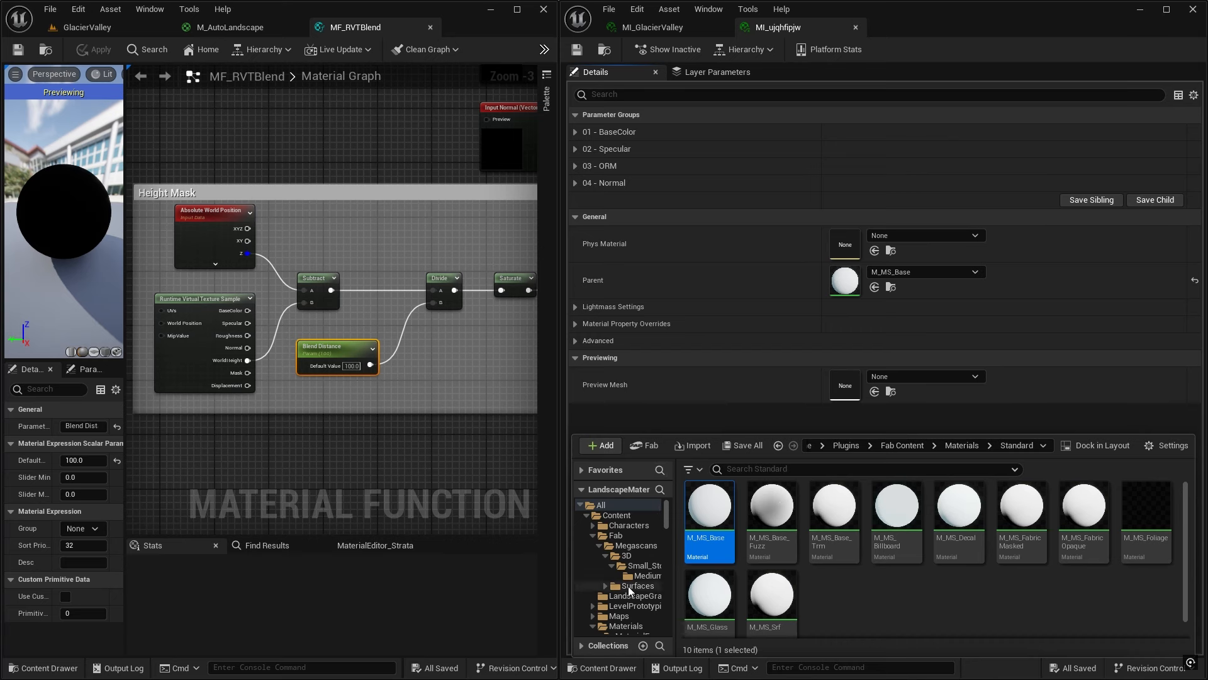
scroll(630, 605, "down", 1)
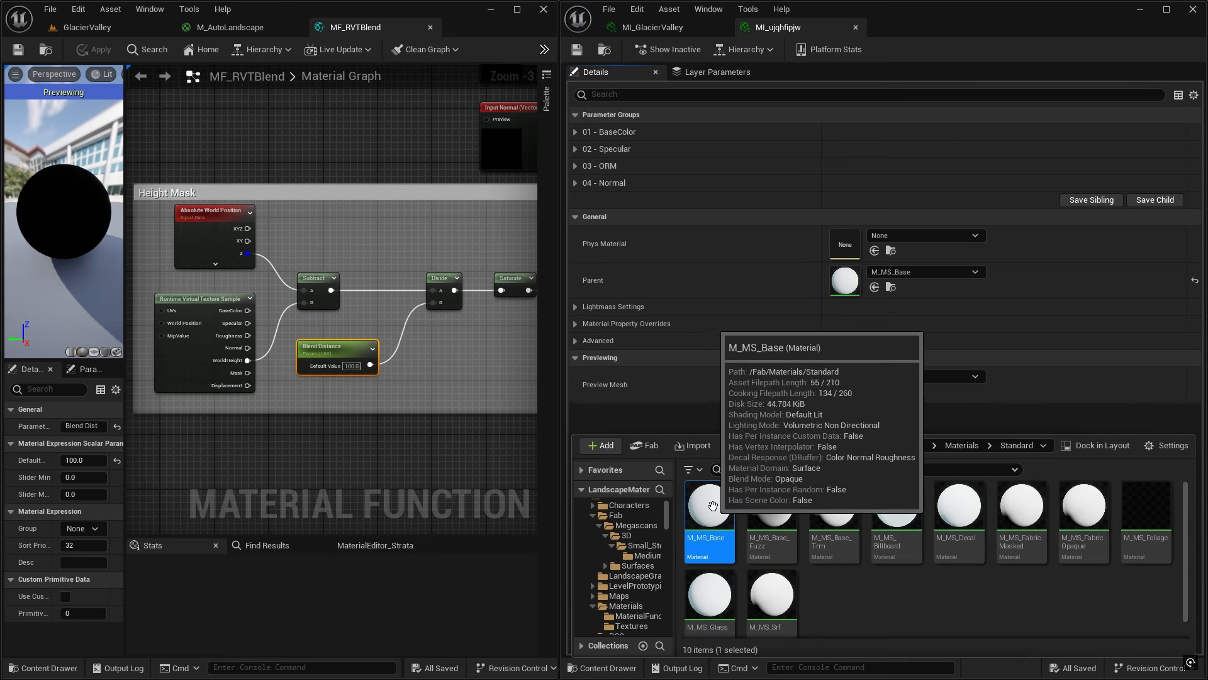
left_click_drag(709, 510, 628, 605)
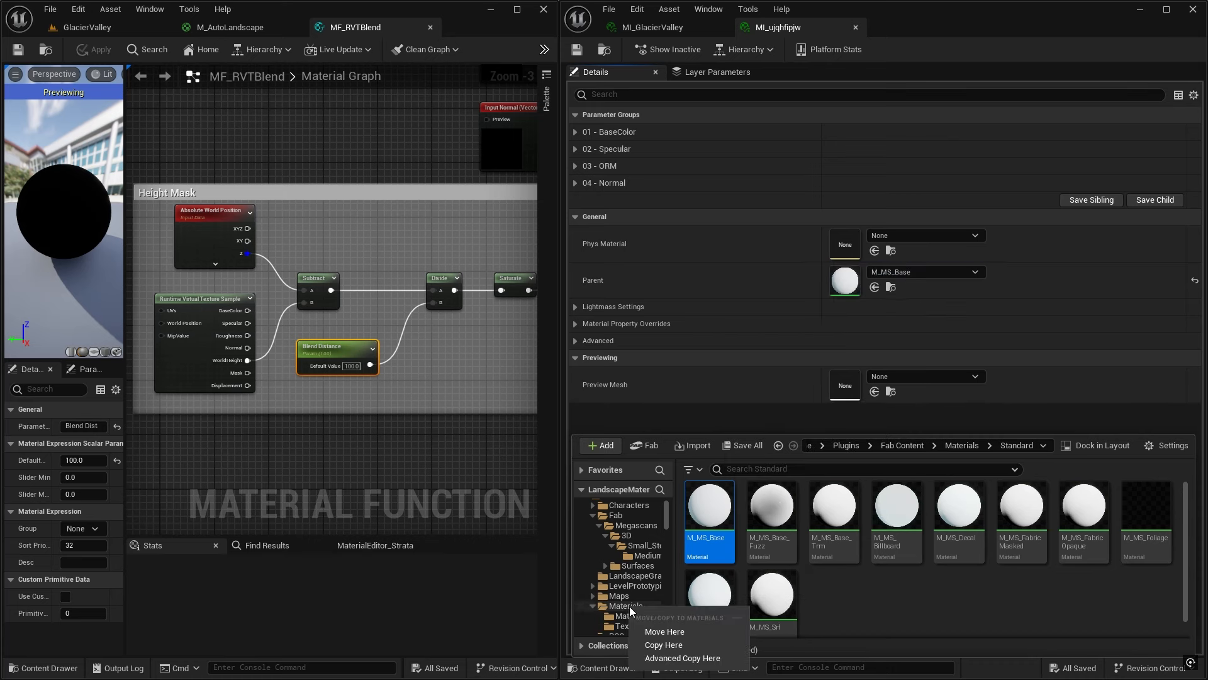
left_click(666, 647)
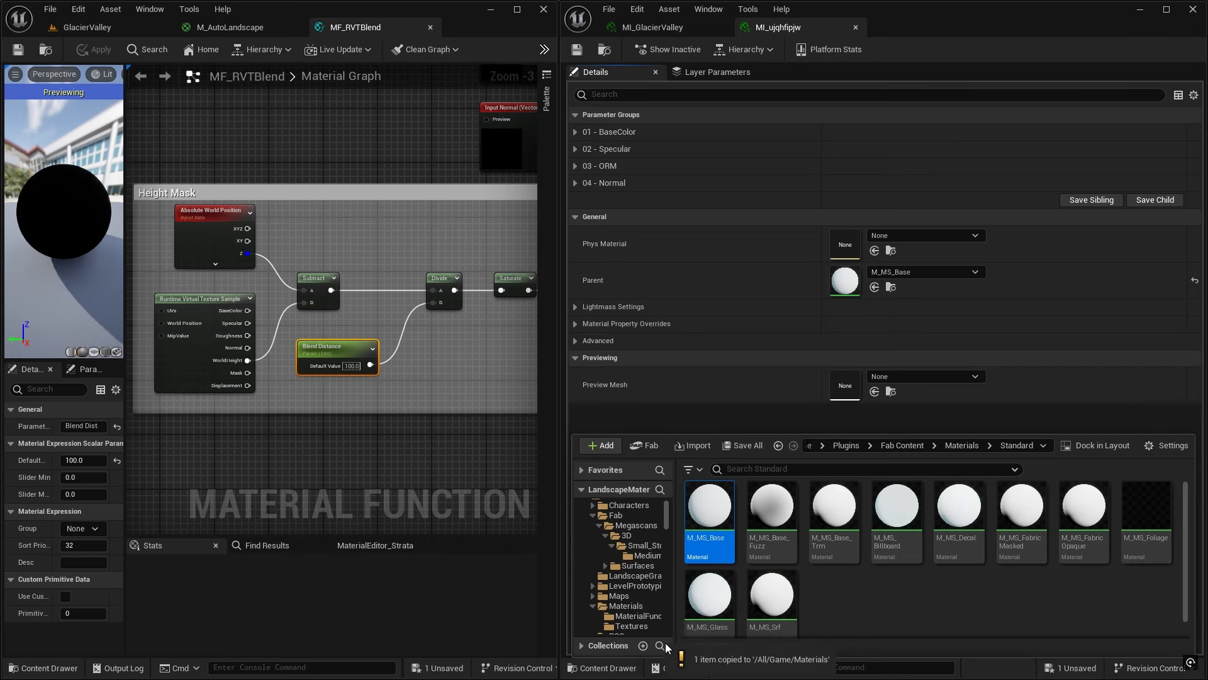
left_click(632, 608)
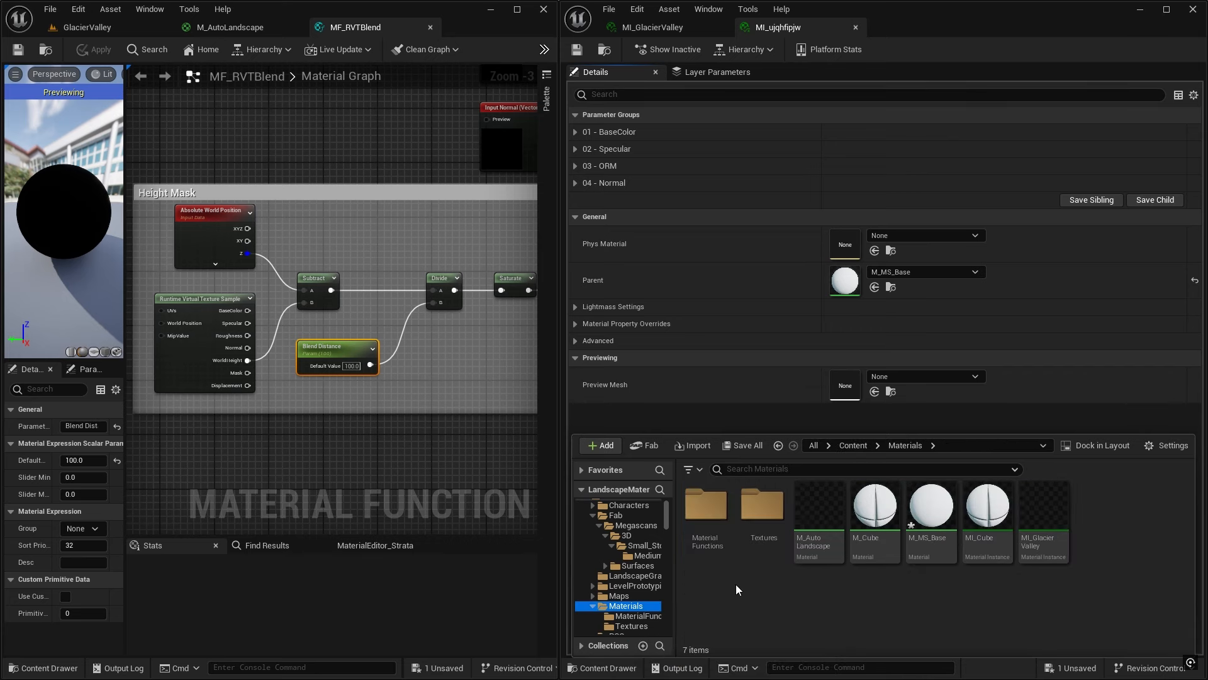
mouse_move(930, 507)
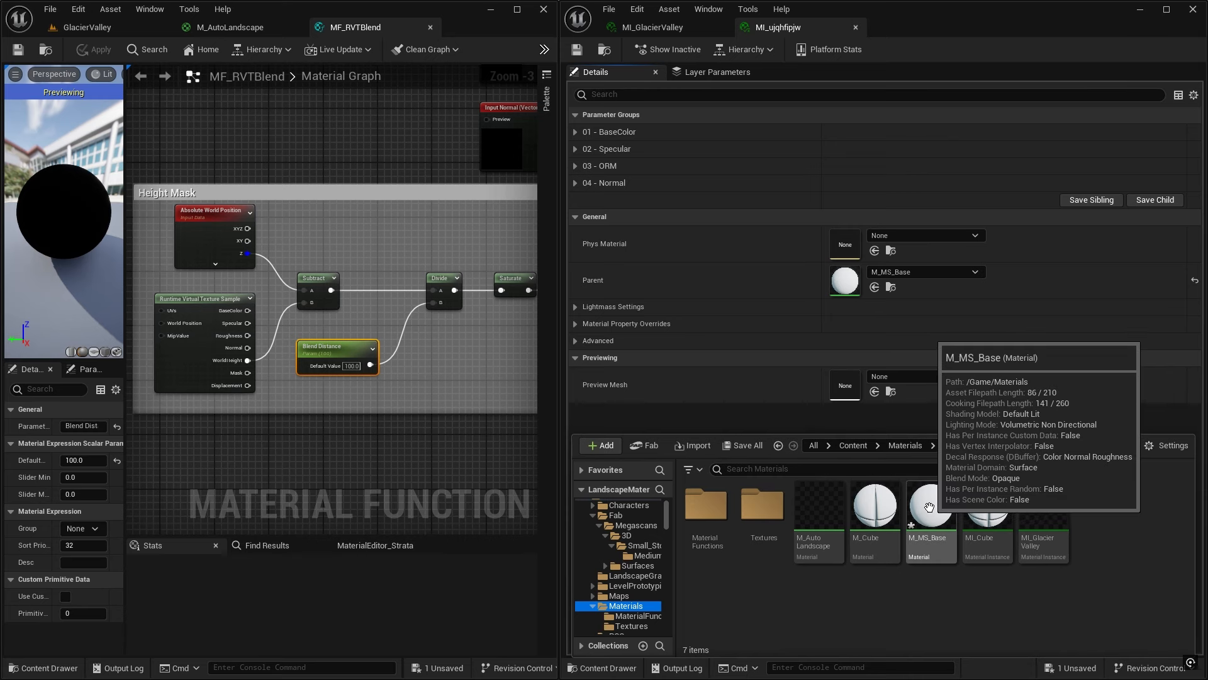
Rename the copied M_MS_Base material in Content/Materials to M_MS_Base_RVT
key("F2")
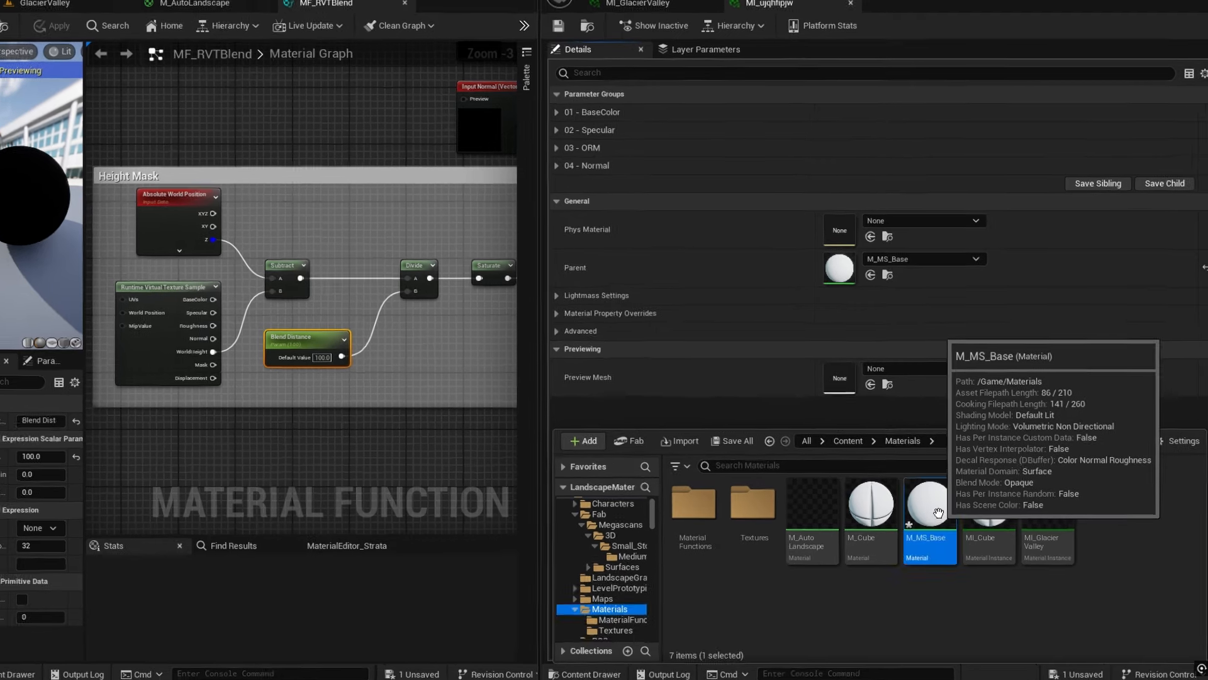
left_click(944, 517)
key("F2")
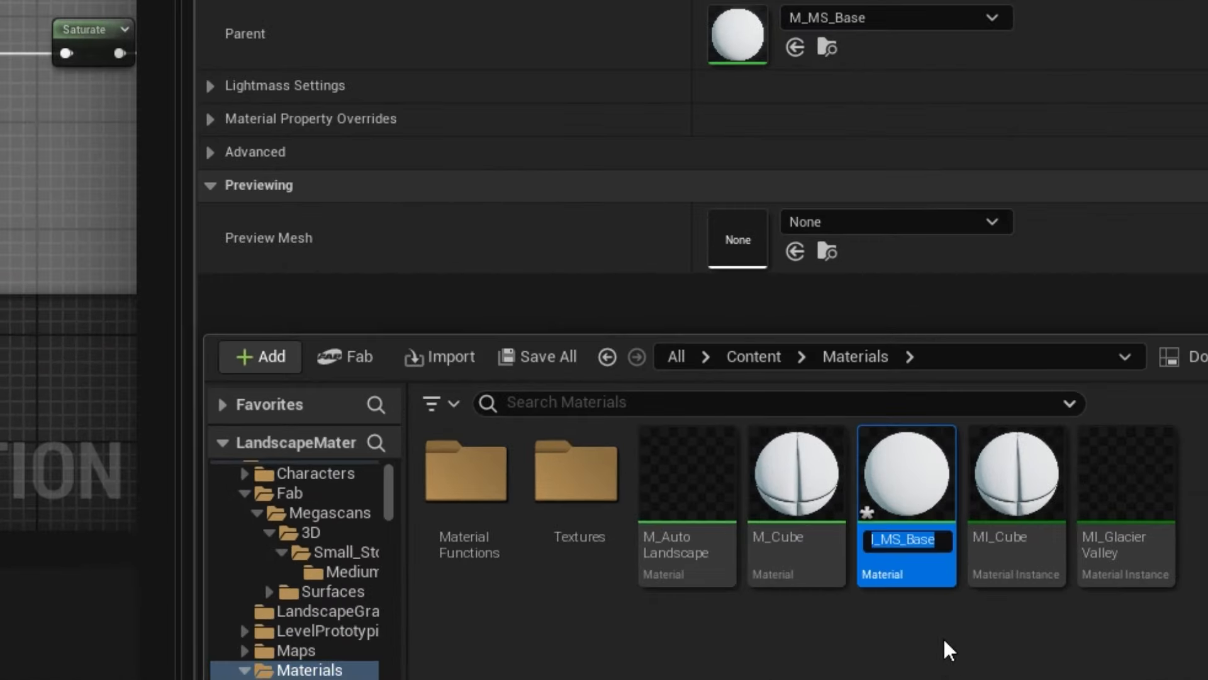
key("End")
type("_RVT")
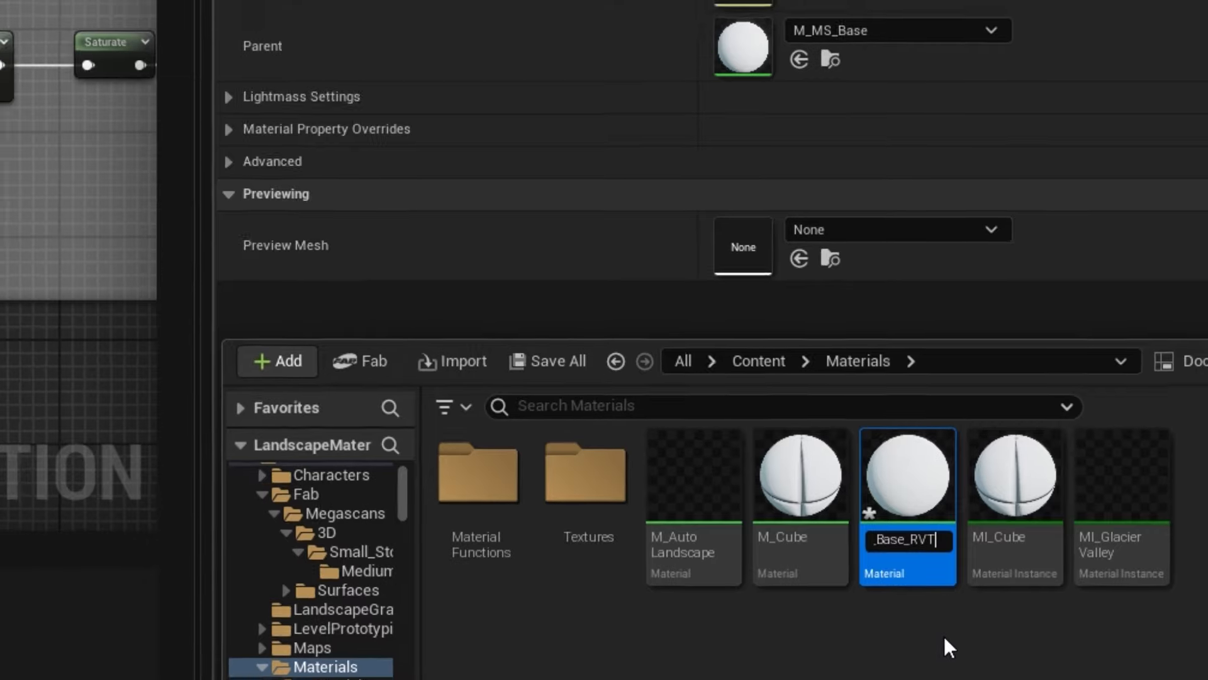
key("Return")
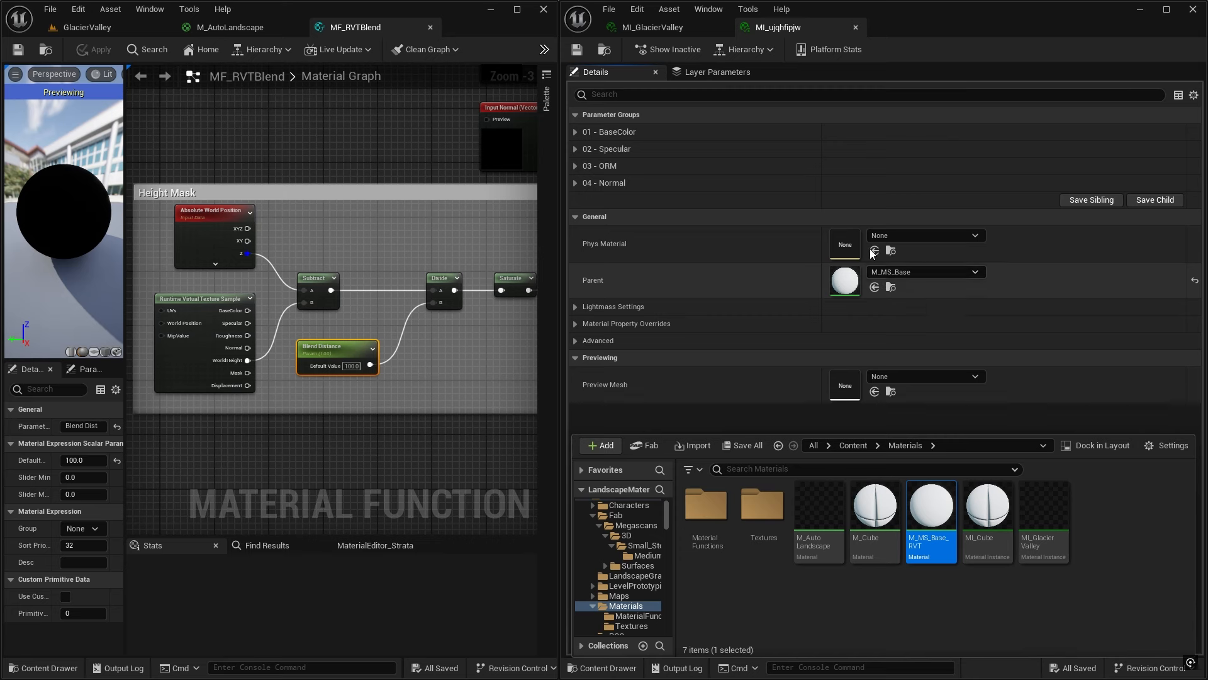
Set the parent of the stone's material instance MI_ujqhfipjw to M_MS_Base_RVT
left_click(975, 272)
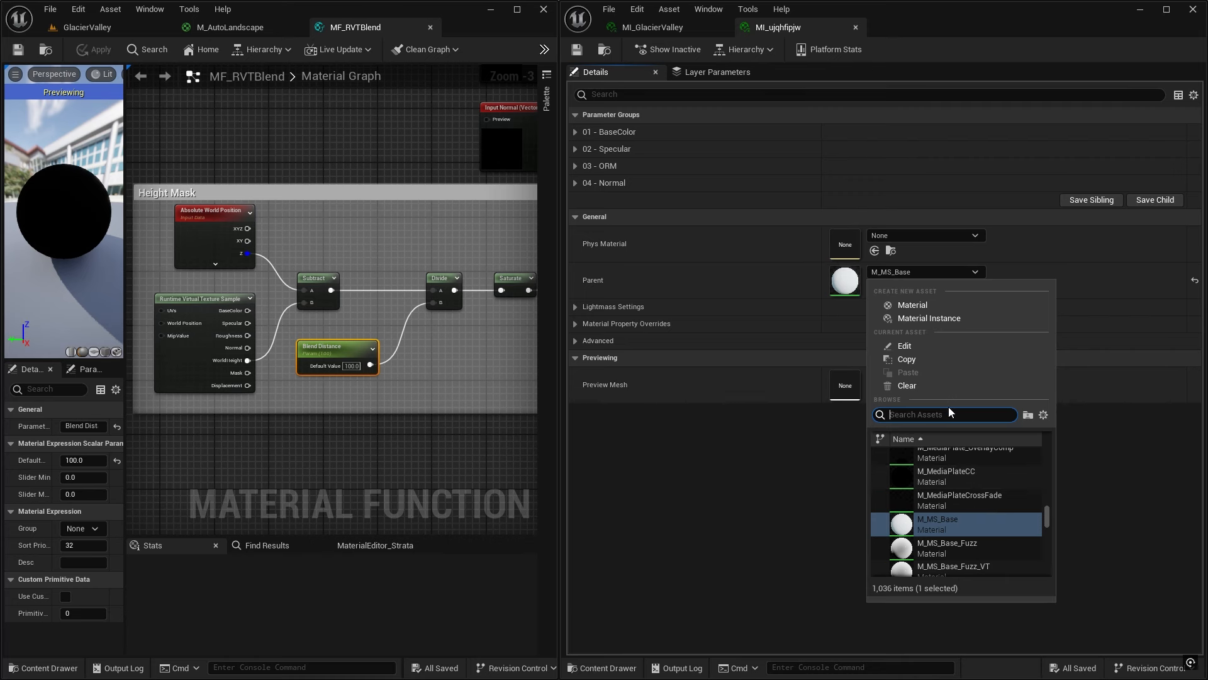
type("Base")
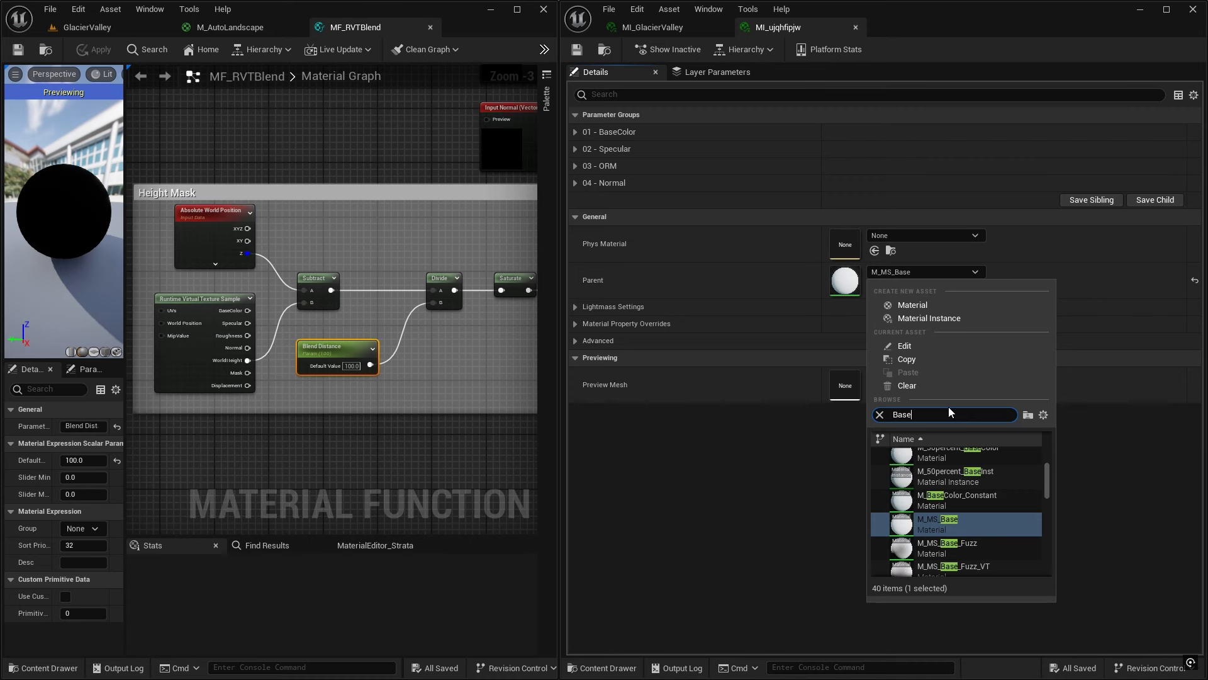
type(" RVT")
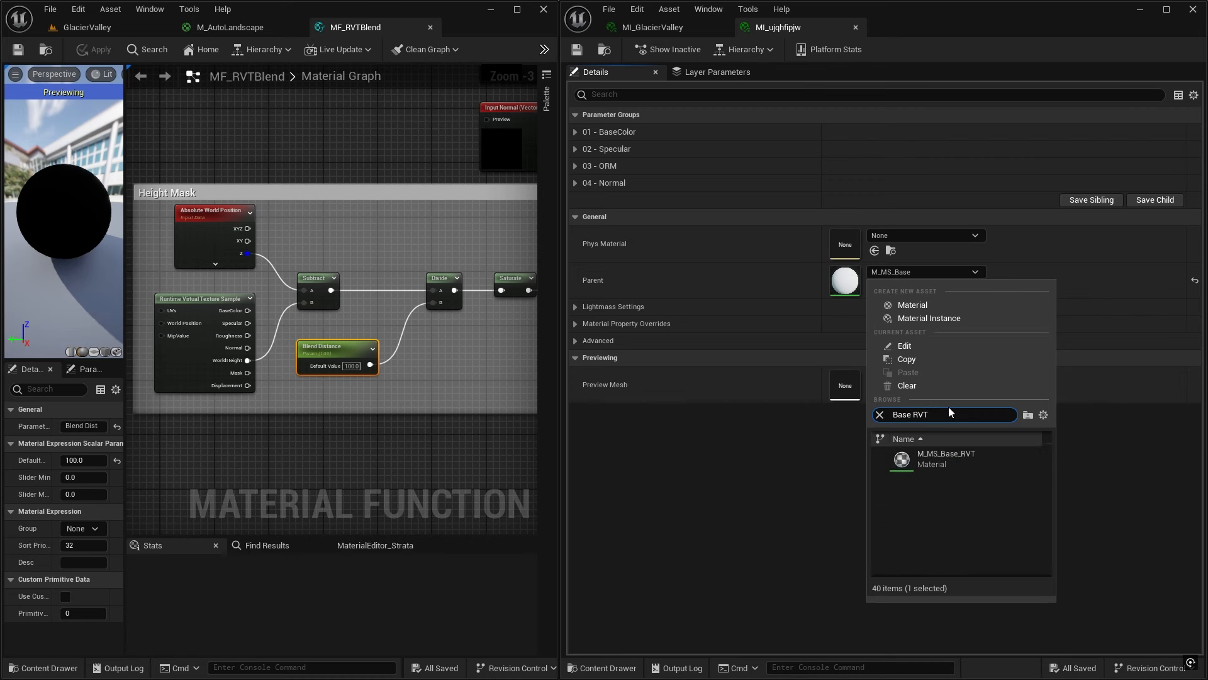
left_click(942, 455)
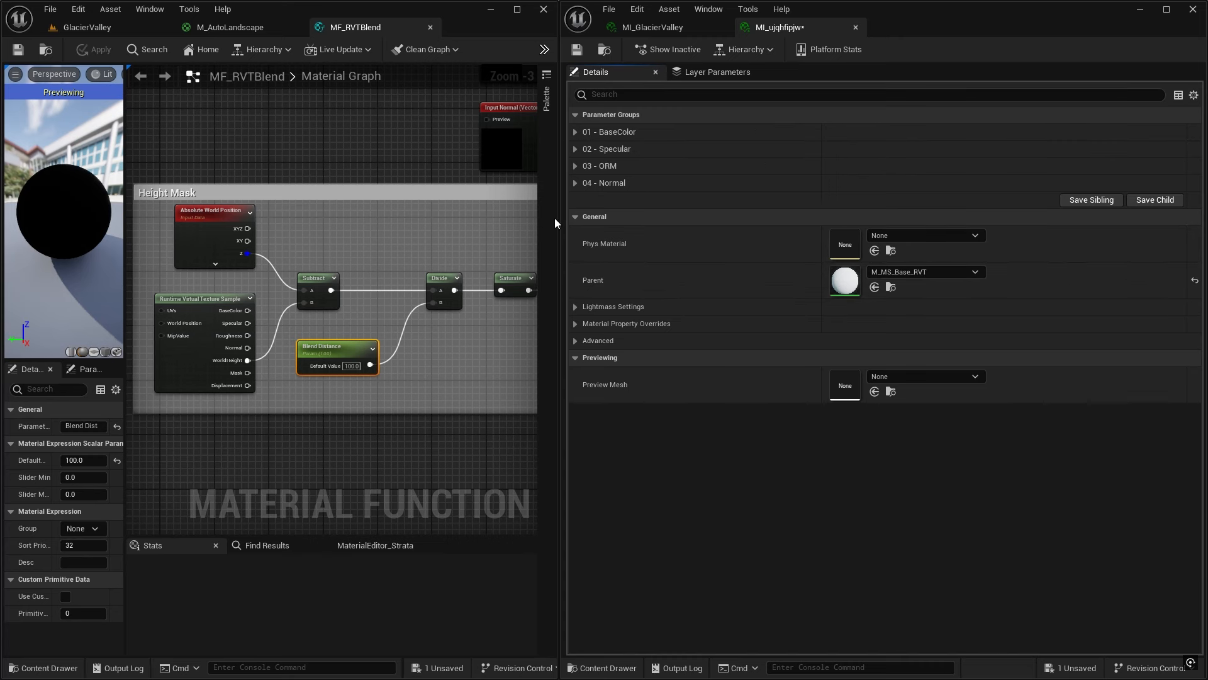
Give the main editor window more width and open the M_MS_Base_RVT material graph from Content/Materials
left_click_drag(555, 219, 954, 261)
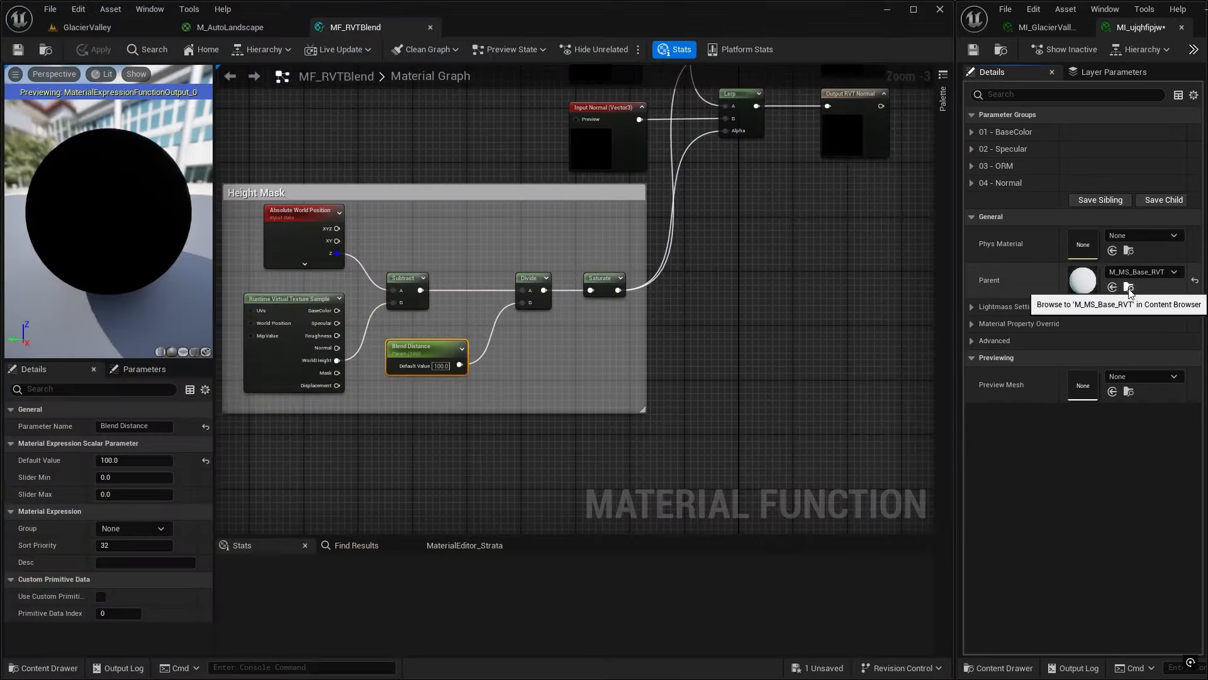
left_click(1129, 287)
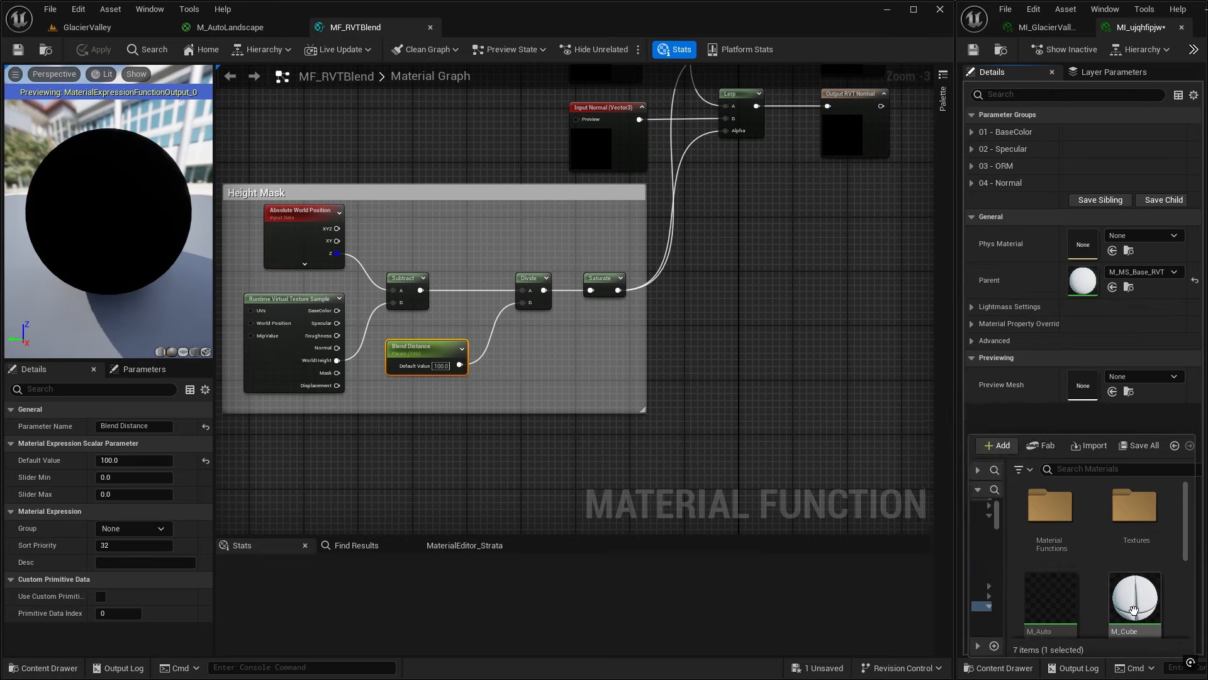
scroll(1070, 566, "down", 2)
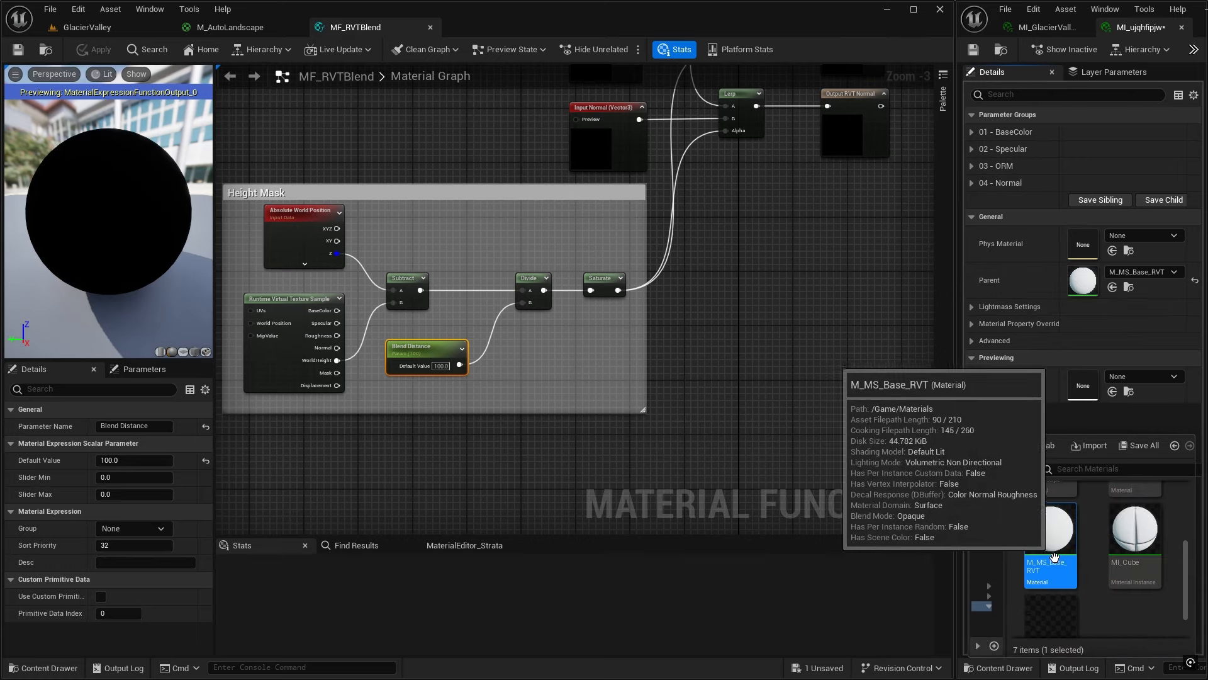
double_click(1055, 557)
right_click_drag(757, 355, 833, 376)
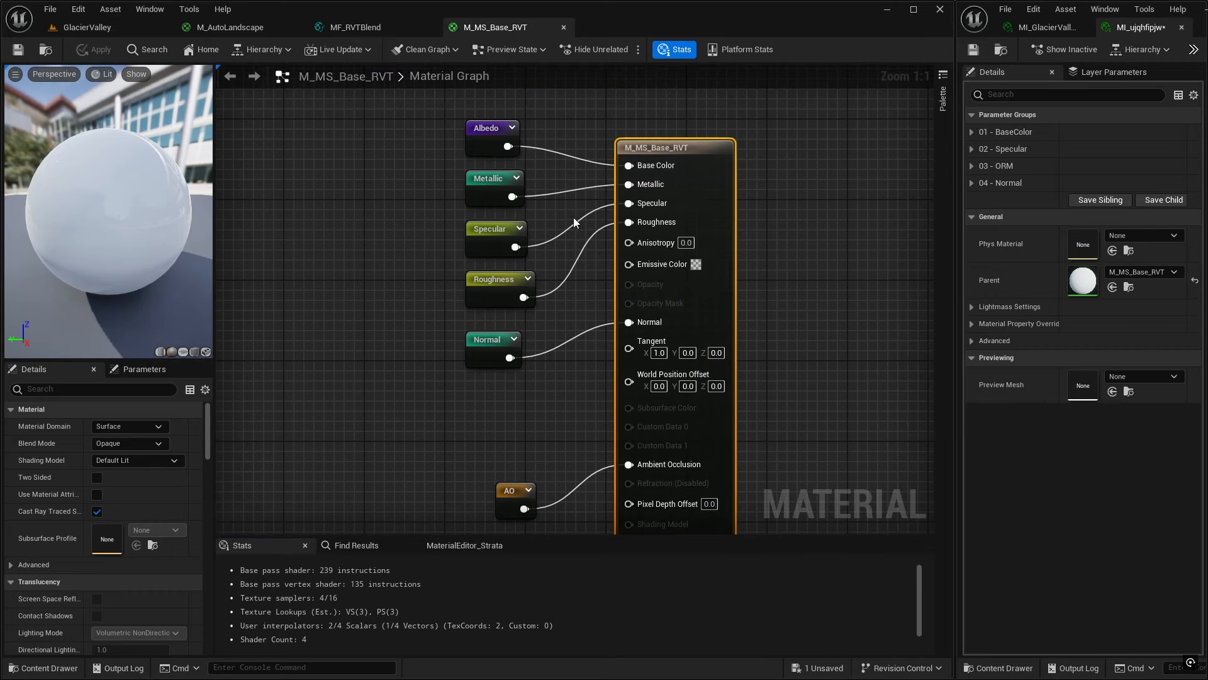
right_click_drag(592, 312, 548, 302)
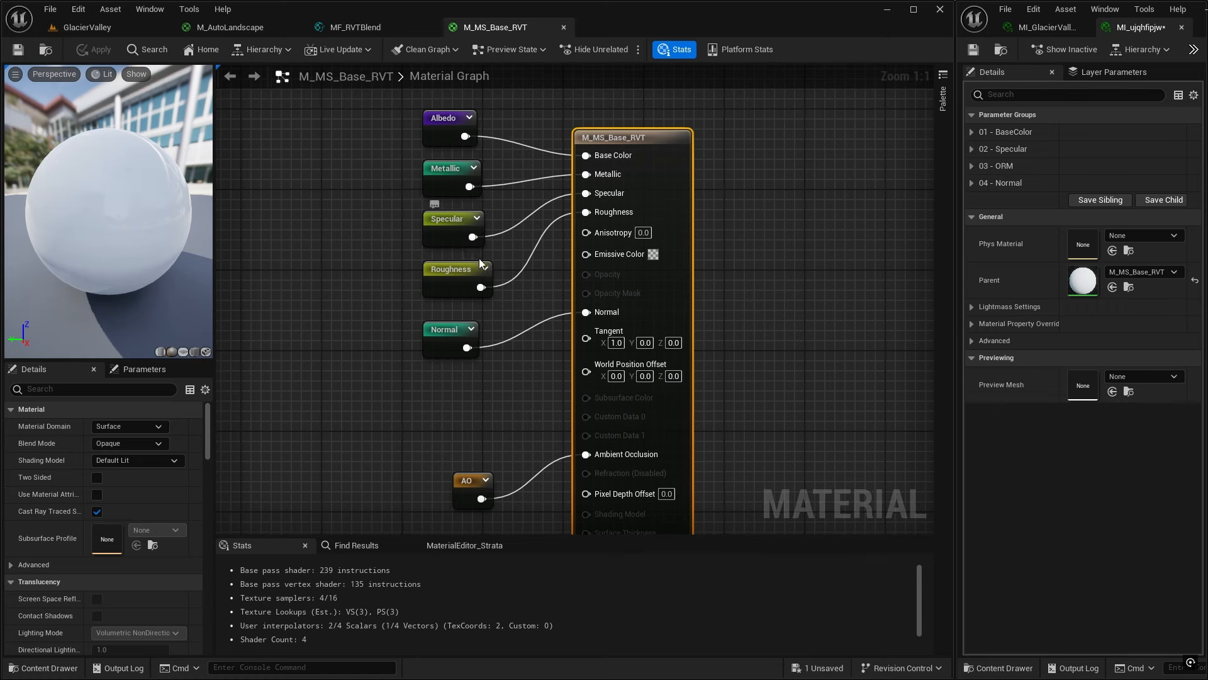
mouse_move(747, 302)
right_mouse_down()
mouse_move(795, 323)
mouse_move(730, 353)
mouse_move(708, 348)
mouse_move(728, 289)
right_mouse_up()
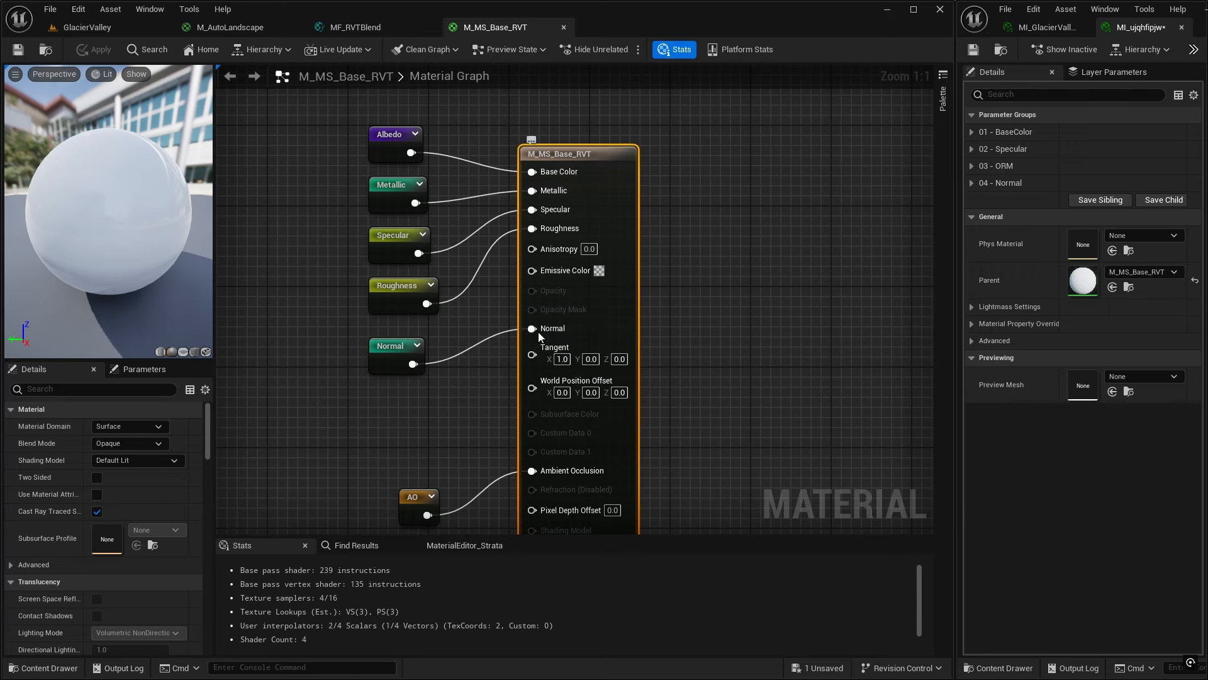
Add MF_RVTBlend from the MaterialFunctions folder to the M_MS_Base_RVT graph and arrange it between the Albedo and Normal nodes and the material output
key("ctrl+space")
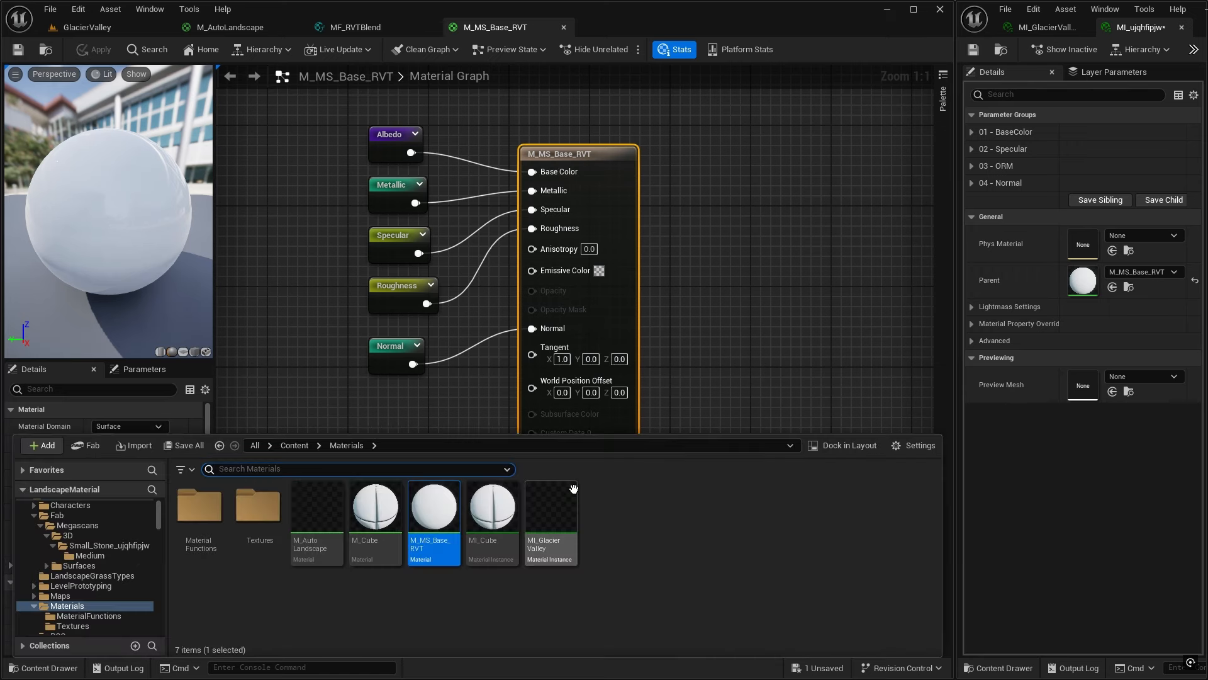
left_click(84, 616)
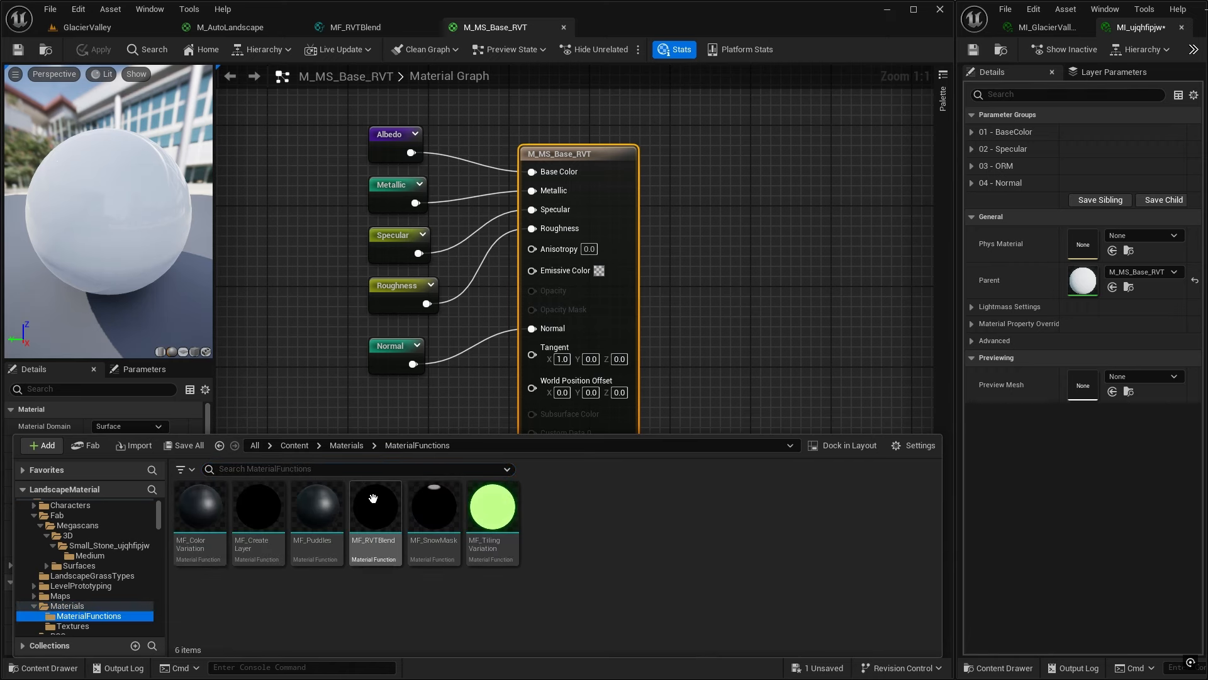
left_click_drag(372, 515, 681, 258)
right_click_drag(682, 353, 737, 452)
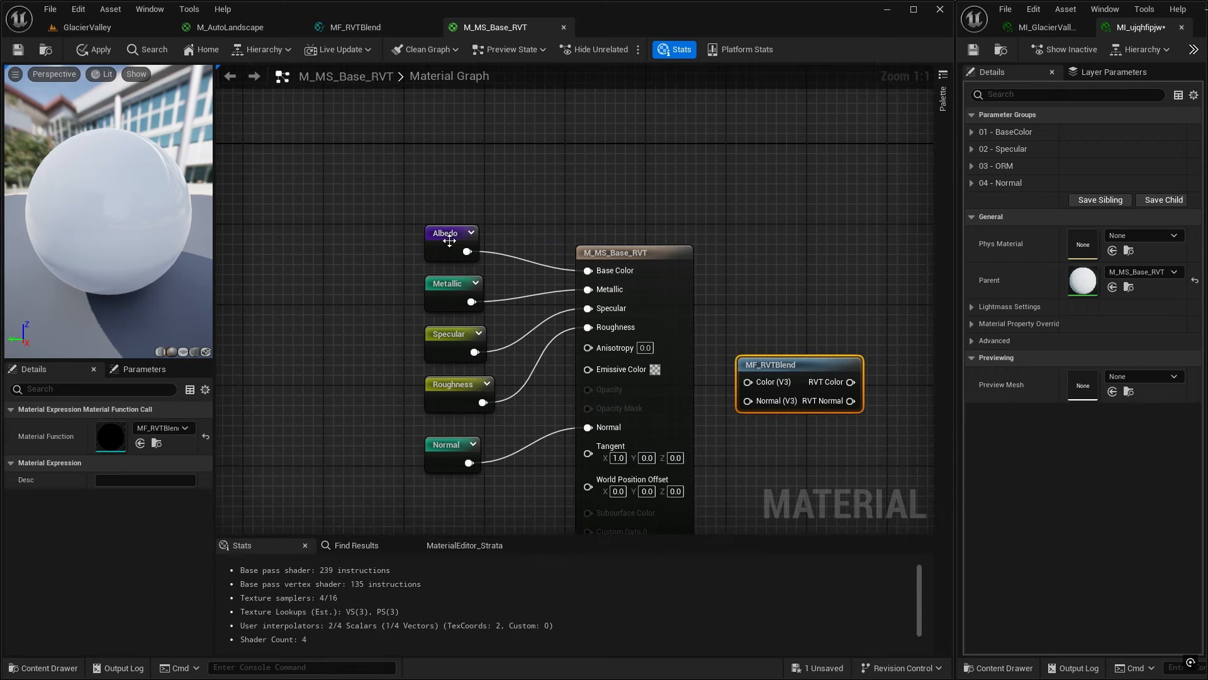
left_click_drag(442, 234, 262, 237)
left_click_drag(457, 443, 284, 453)
left_click_drag(793, 366, 448, 203)
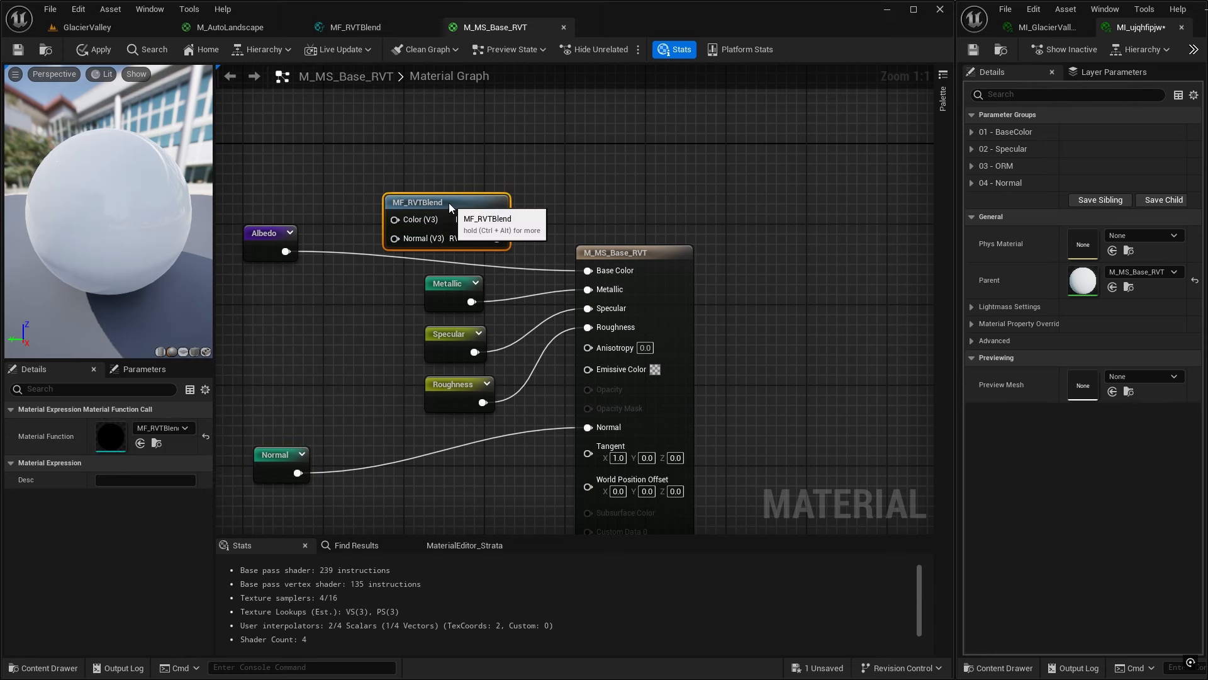
Route Albedo and Normal through MF_RVTBlend into the material's Base Color and Normal inputs, and save M_MS_Base_RVT
left_click_drag(286, 251, 407, 220)
left_click(304, 246)
left_click_drag(507, 220, 585, 272)
left_click_drag(298, 474, 413, 236)
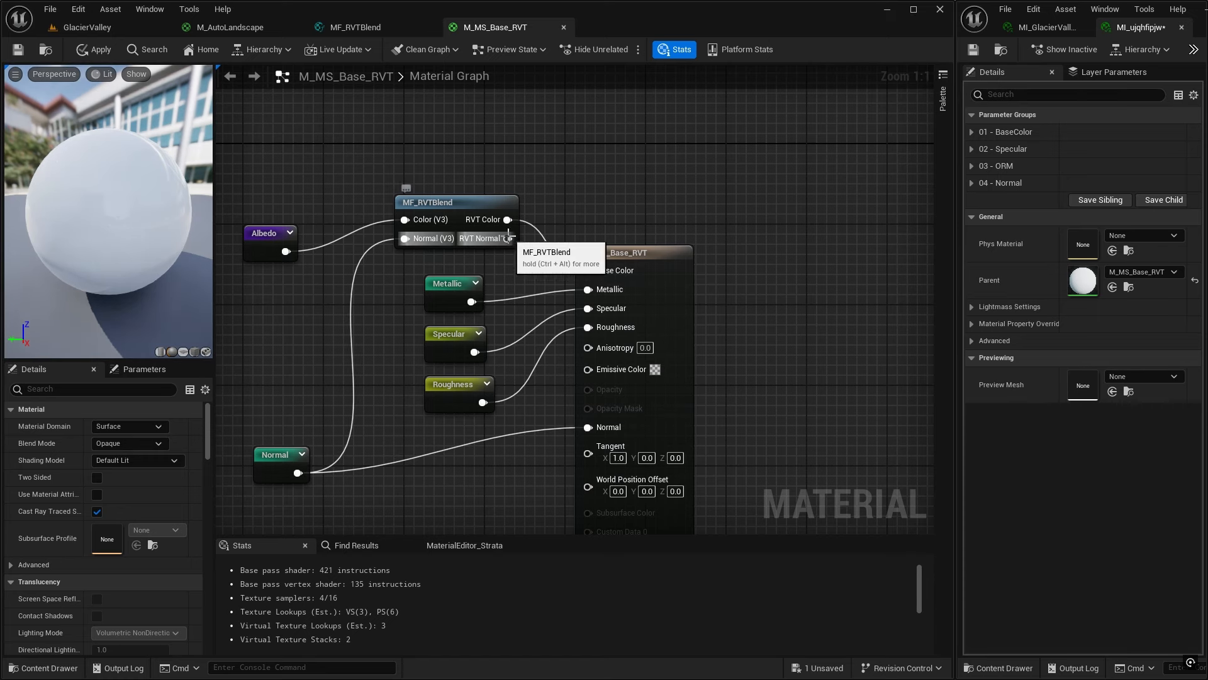
left_click_drag(507, 238, 590, 432)
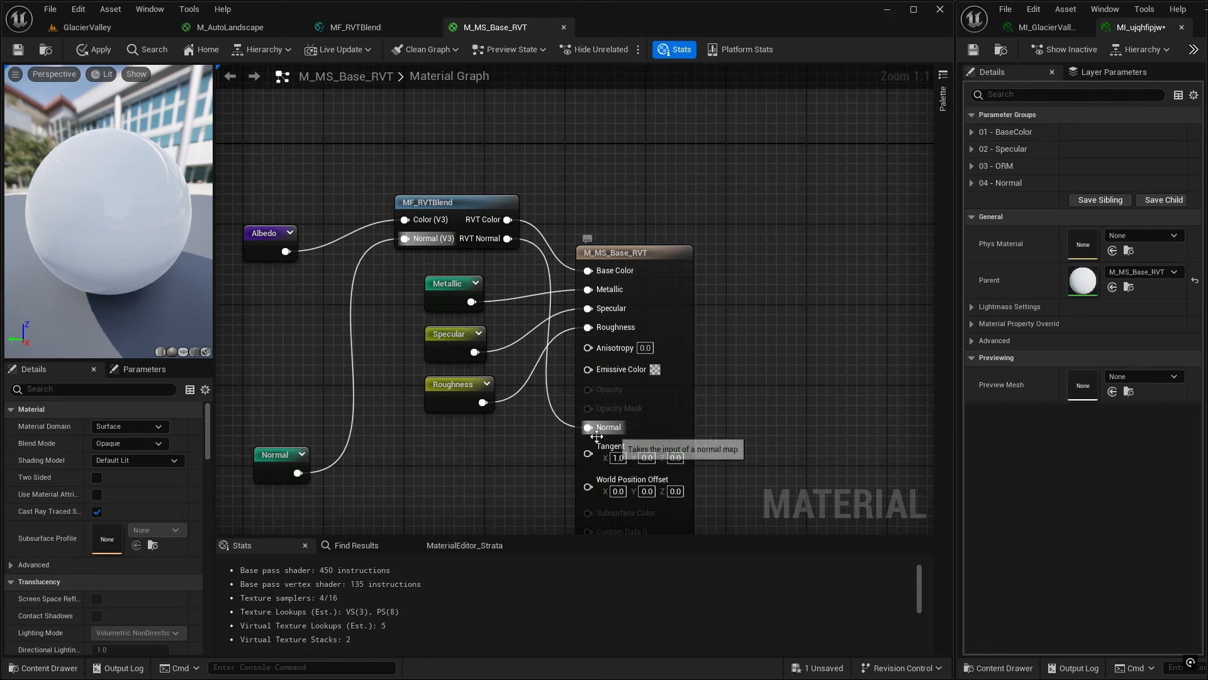
left_click(19, 52)
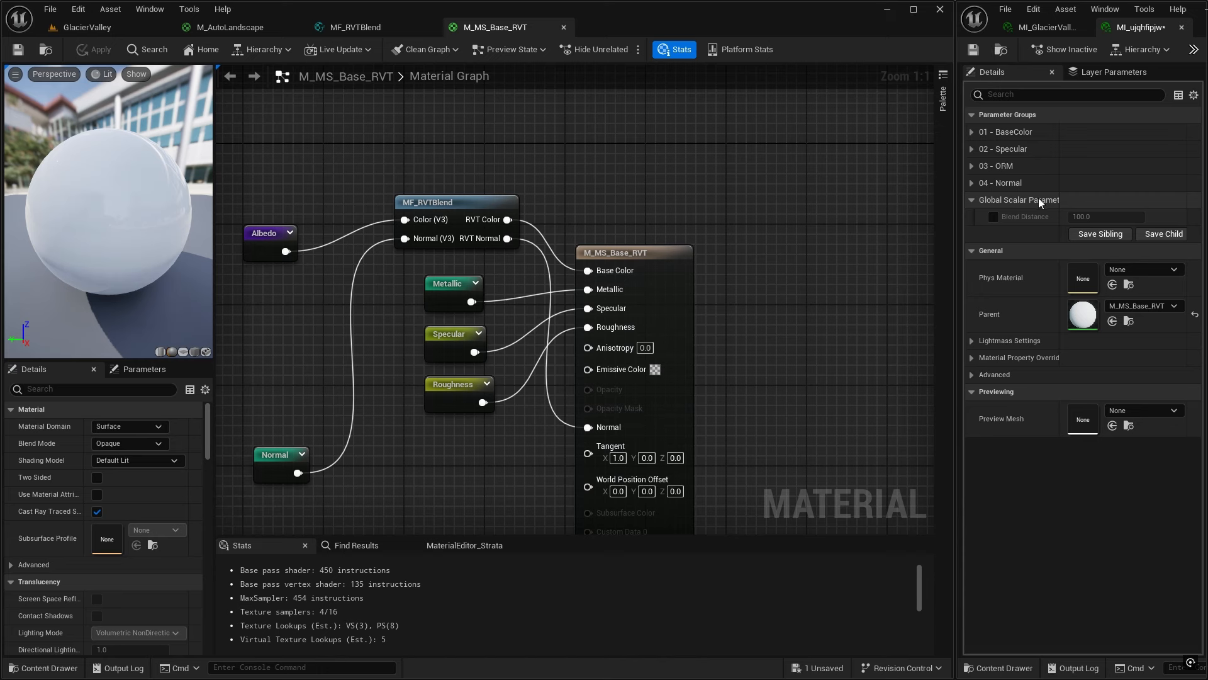
Assign the Blend Distance parameter in MF_RVTBlend to the group RVT, save the function, and expand that group in MI_ujqhfipjw
left_click(379, 29)
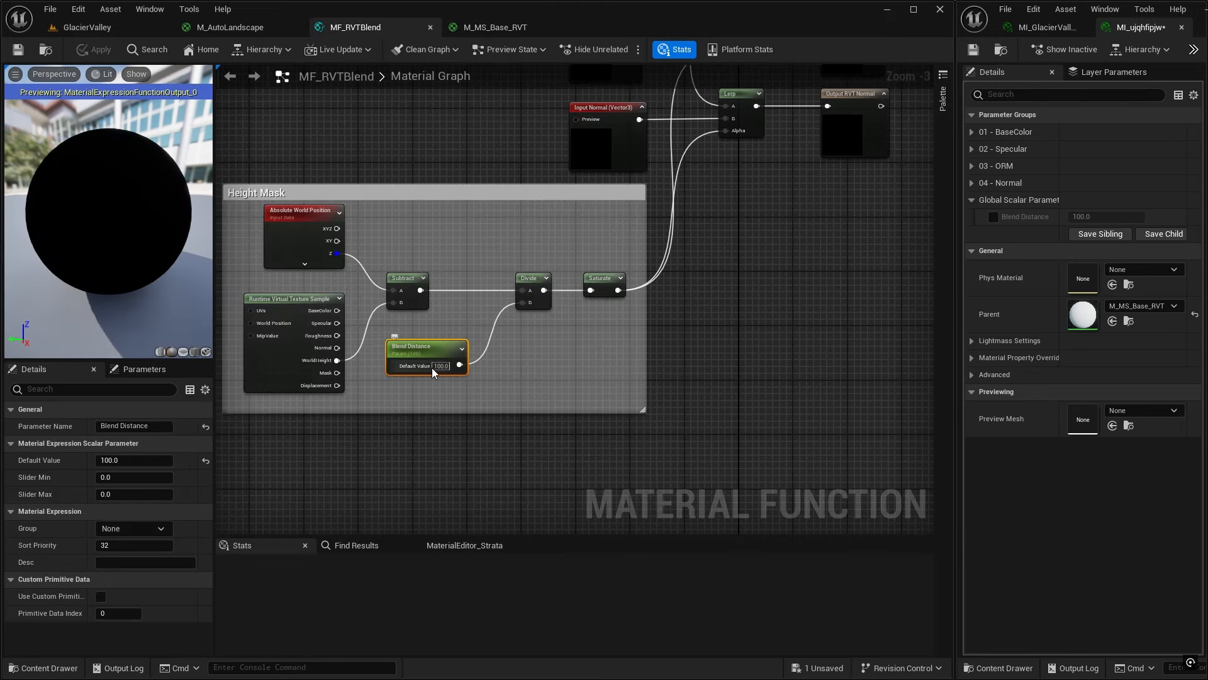
left_click(127, 528)
type("RVT")
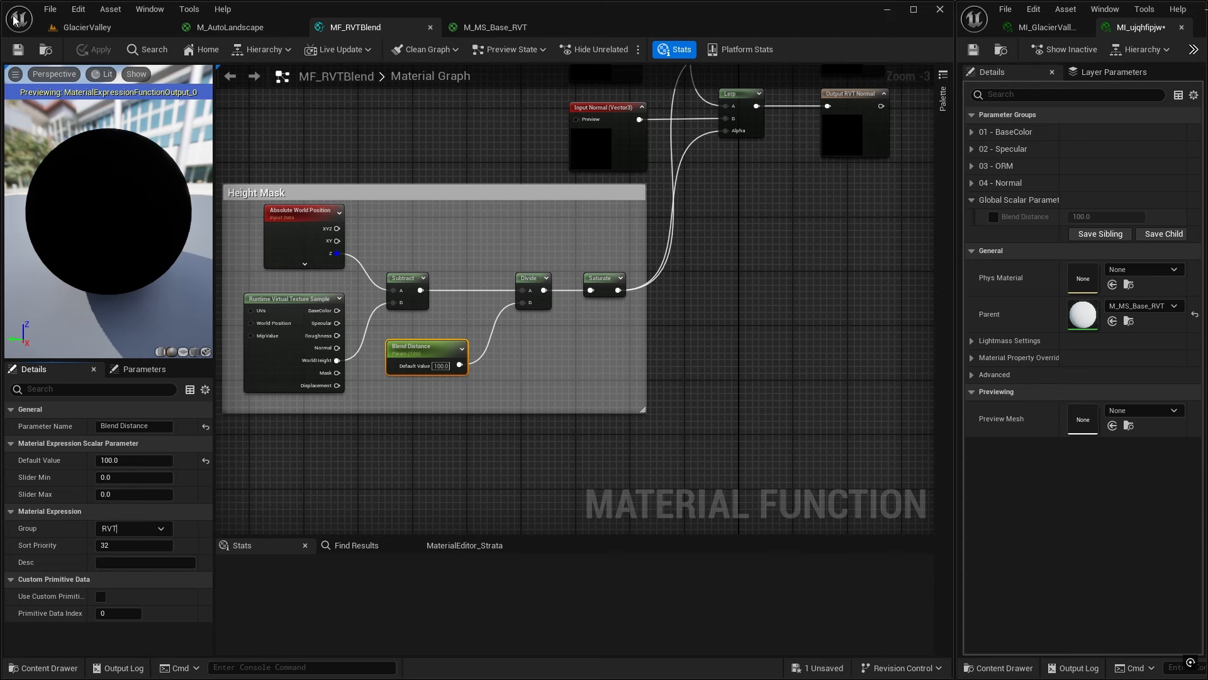
left_click(18, 50)
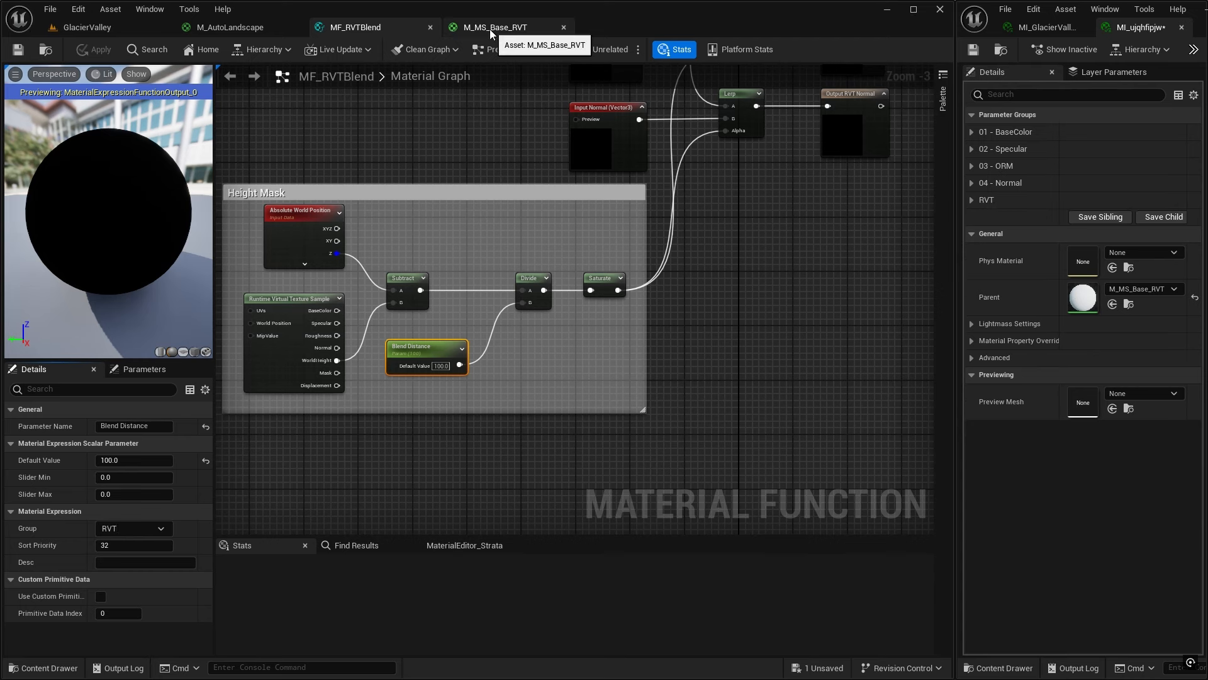
left_click(972, 200)
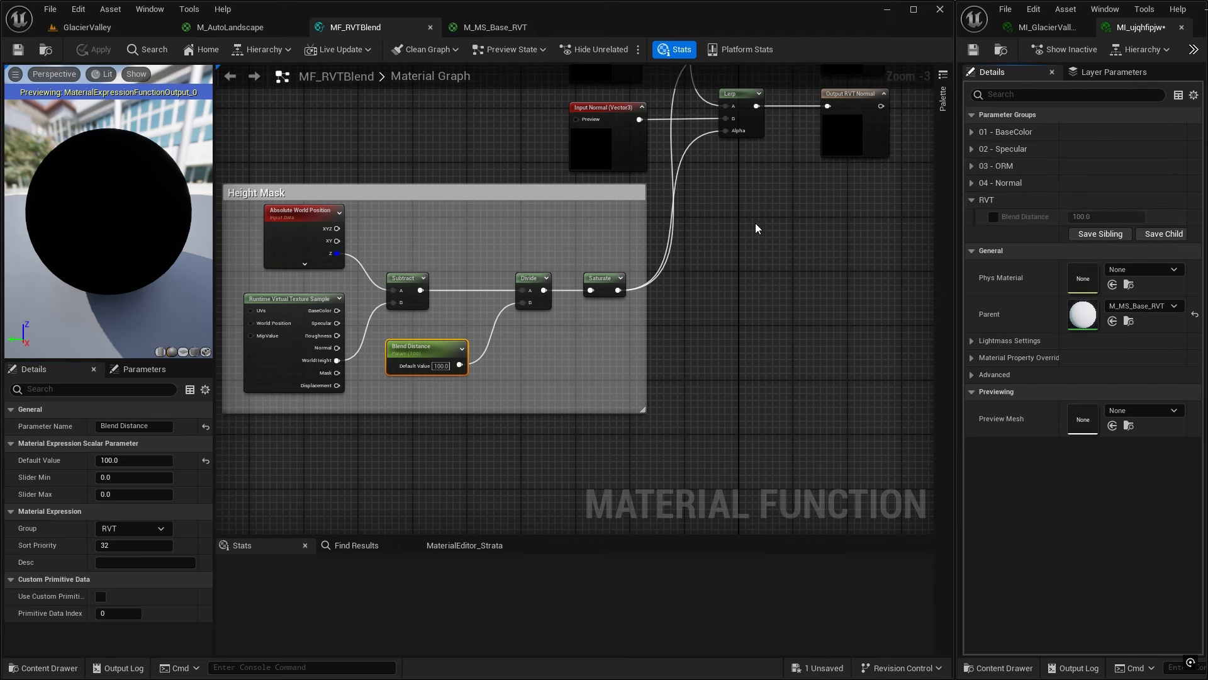
Bring the stone into close view in the GlacierValley level and override its material instance's Blend Distance with 0
left_click(122, 27)
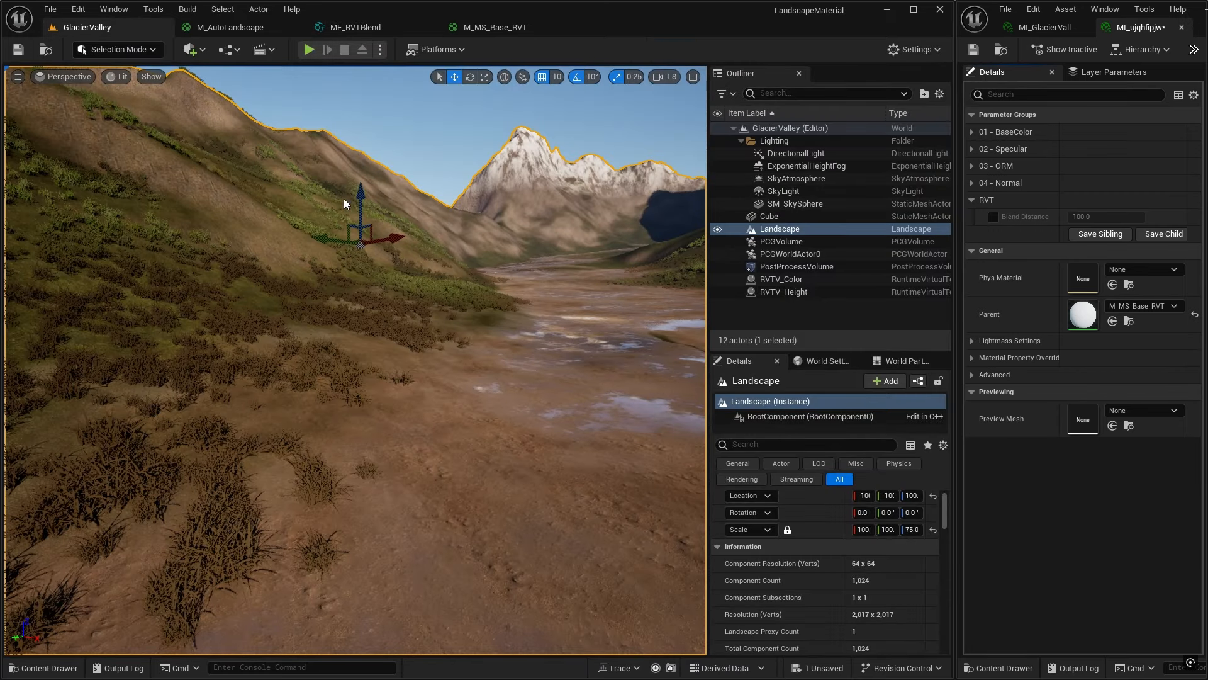
mouse_move(461, 369)
right_mouse_down()
mouse_move(553, 378)
mouse_move(478, 379)
right_mouse_up()
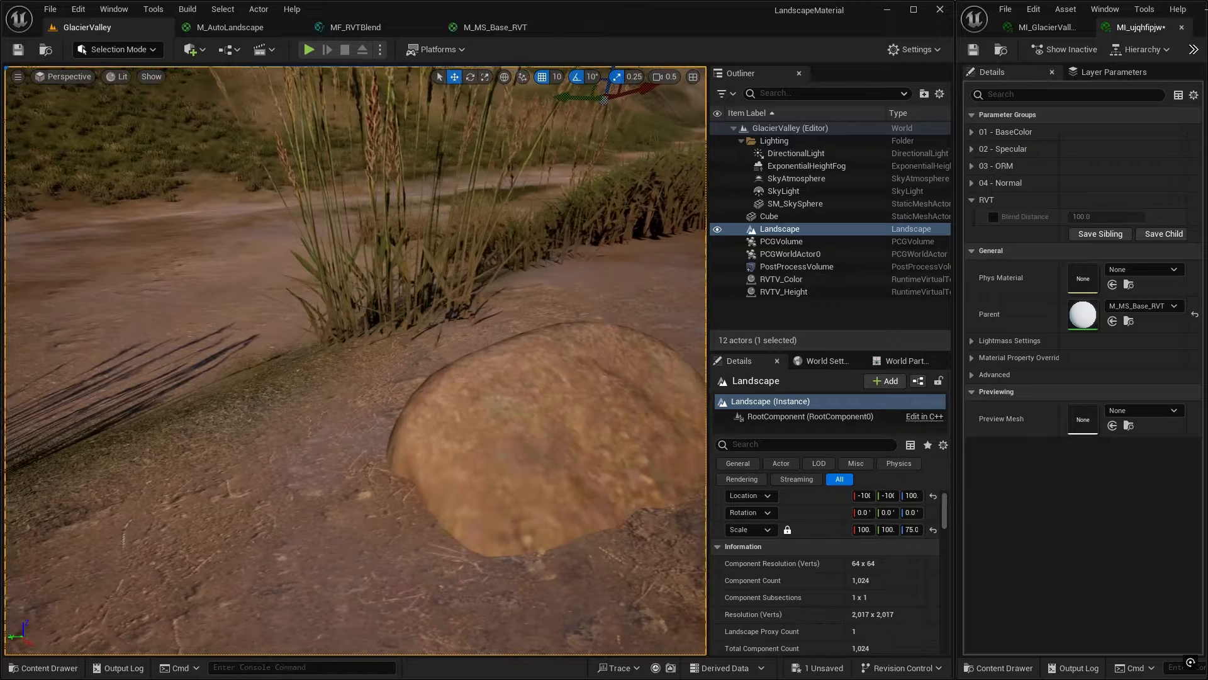
right_click_drag(479, 379, 494, 380)
mouse_move(432, 458)
right_mouse_down()
mouse_move(469, 449)
mouse_move(432, 458)
right_mouse_up()
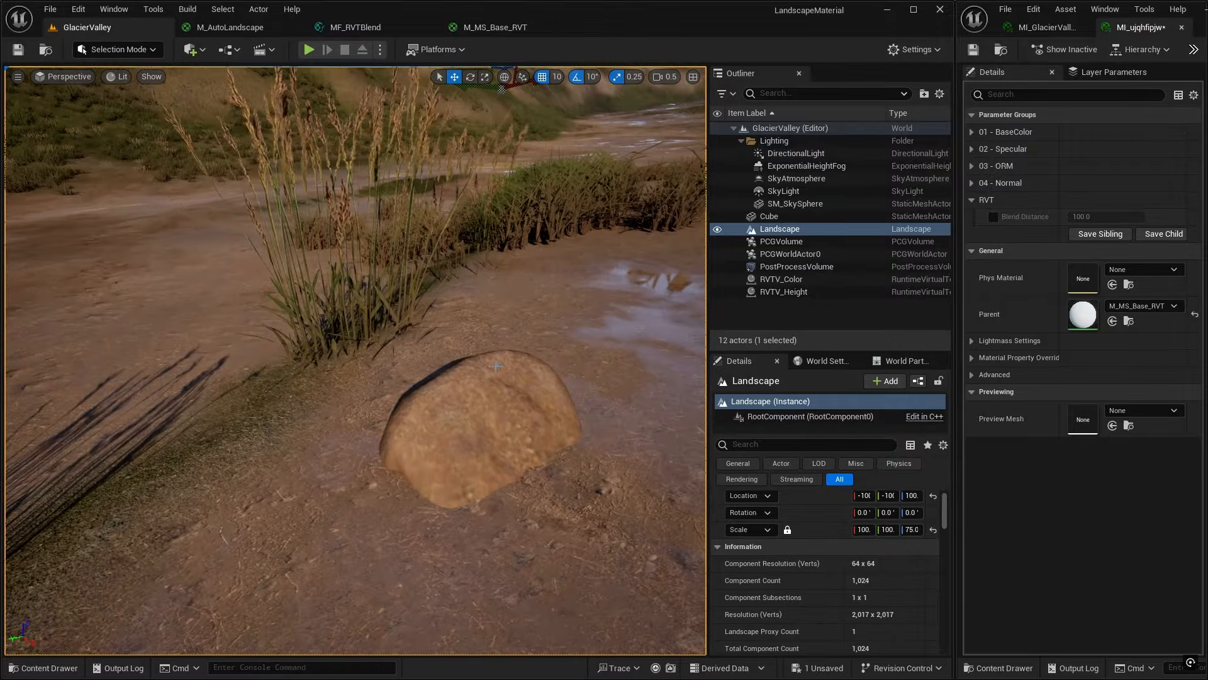
left_click(993, 217)
left_click(1106, 217)
type("0")
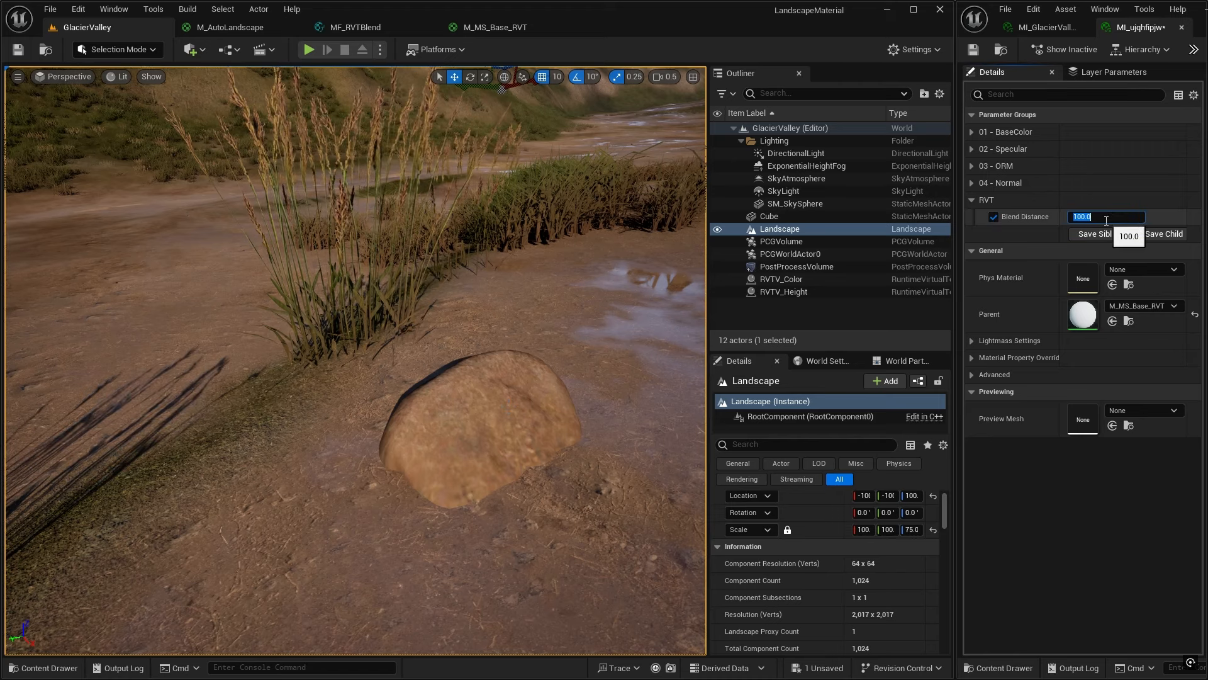
key("Return")
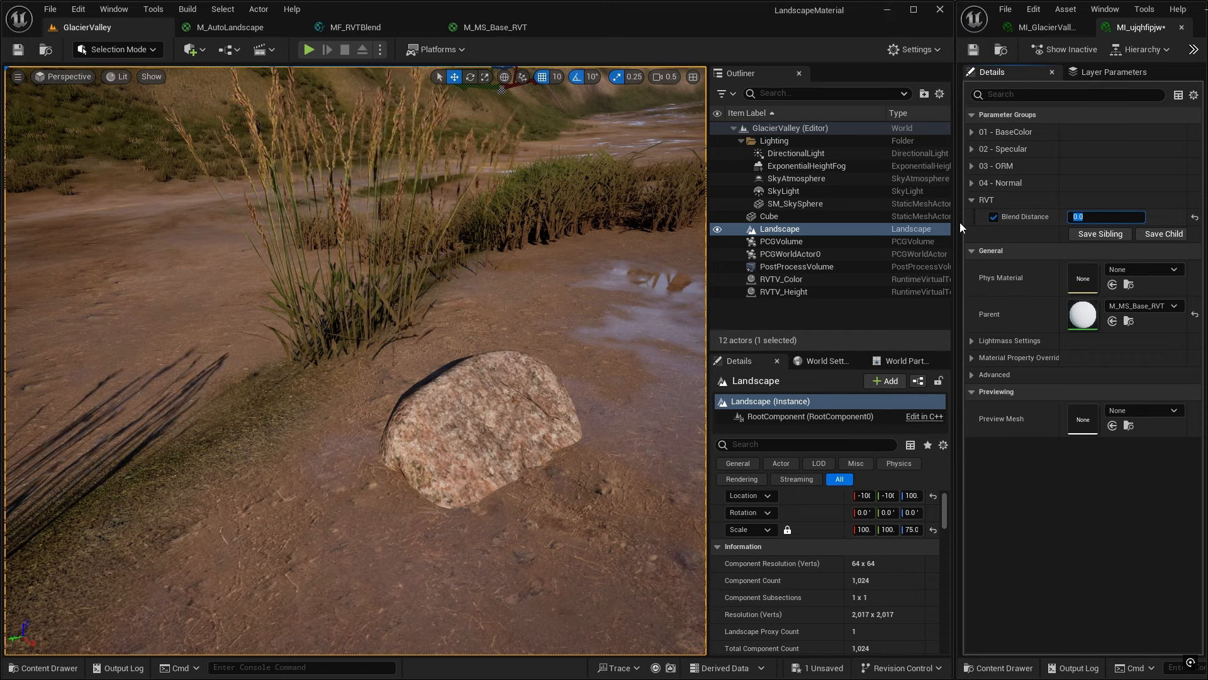
Set the stone instance's Blend Distance to 20 and view the stone from a distance in the valley
type("20")
key("Return")
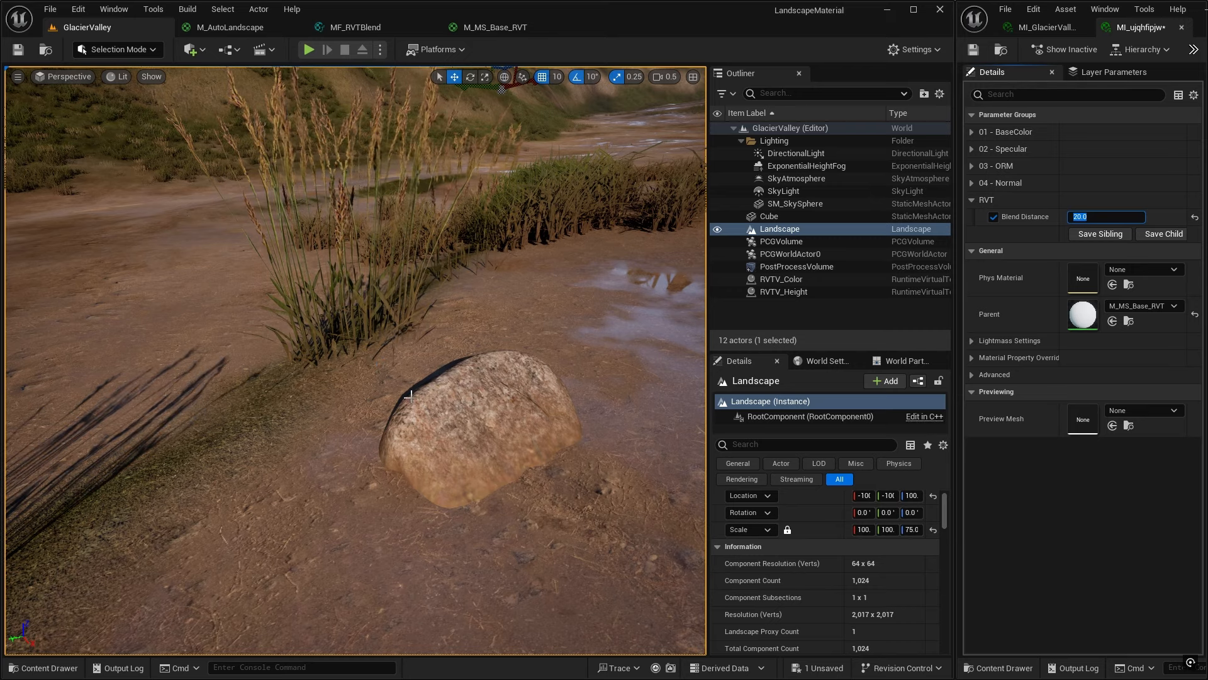
left_click(187, 127)
key("s")
right_click_drag(187, 127, 499, 464)
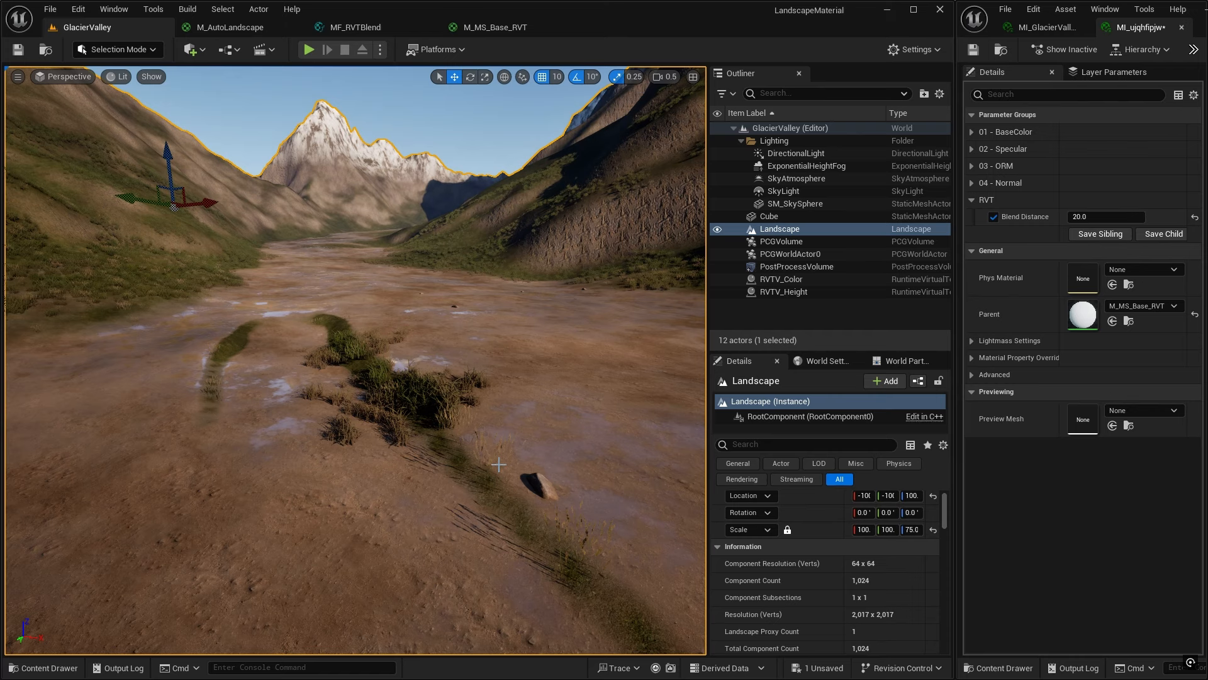
right_click_drag(499, 465, 525, 406)
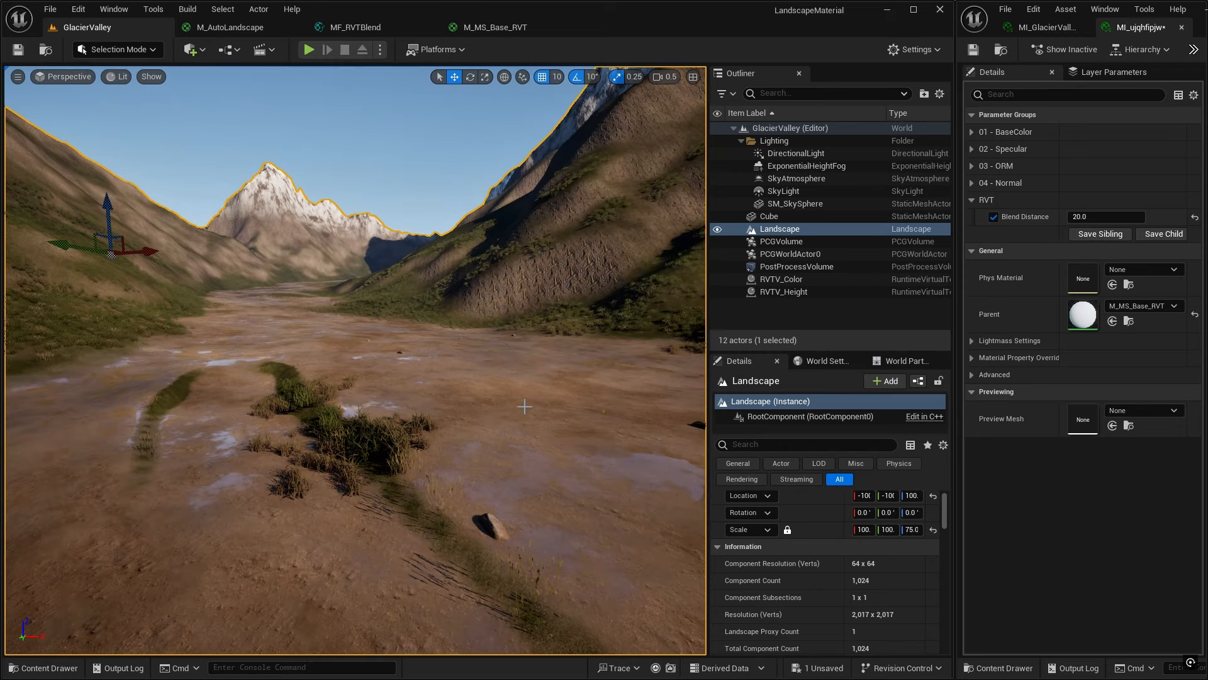